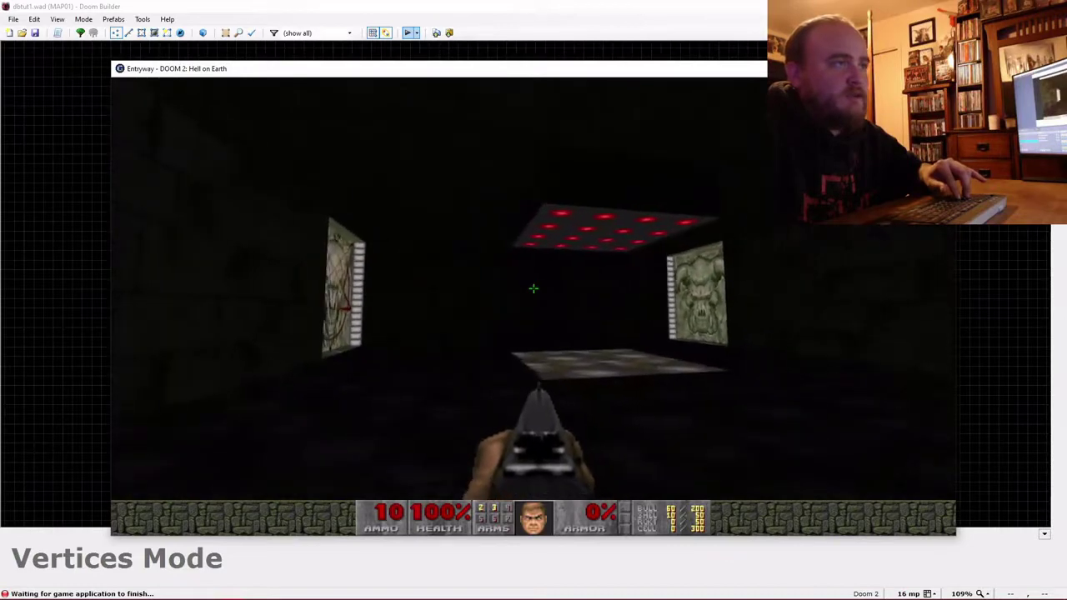
Walk around the dark main room in the running map test to inspect its lighting.
key(w)
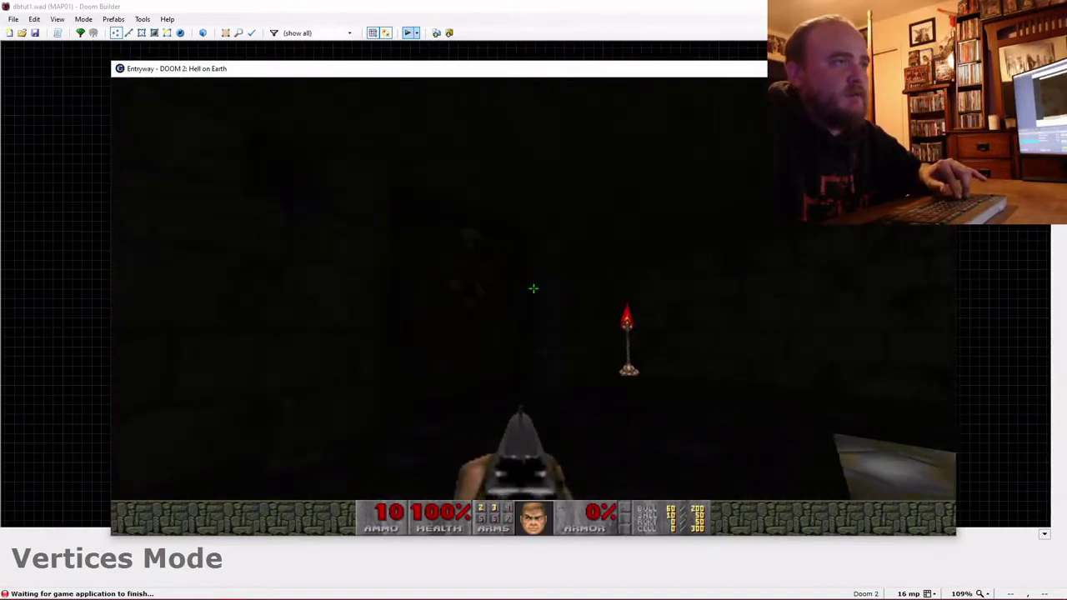
key(s)
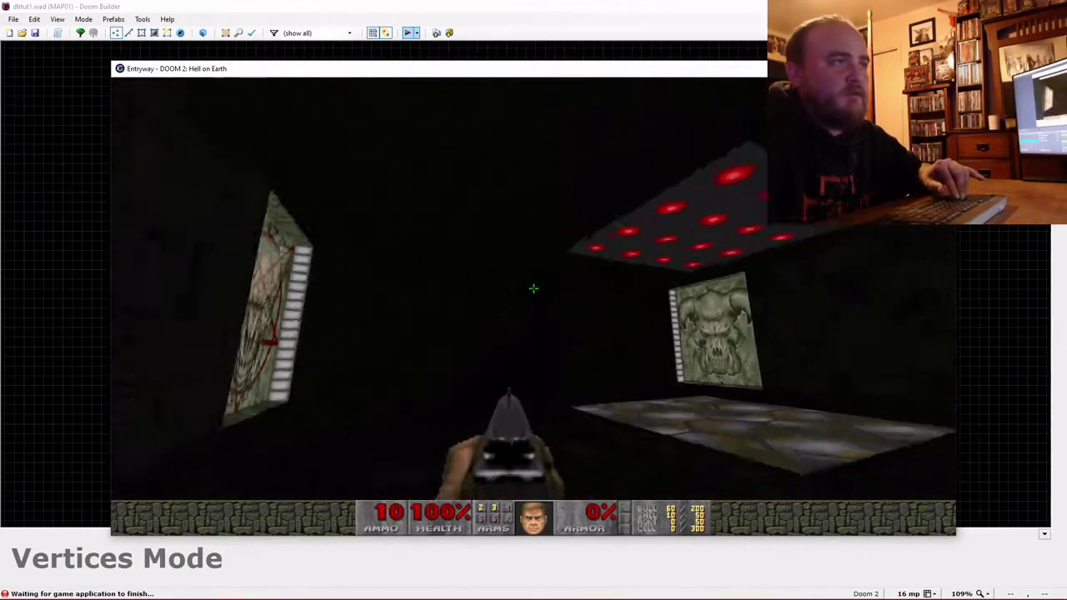
key(w)
key(d)
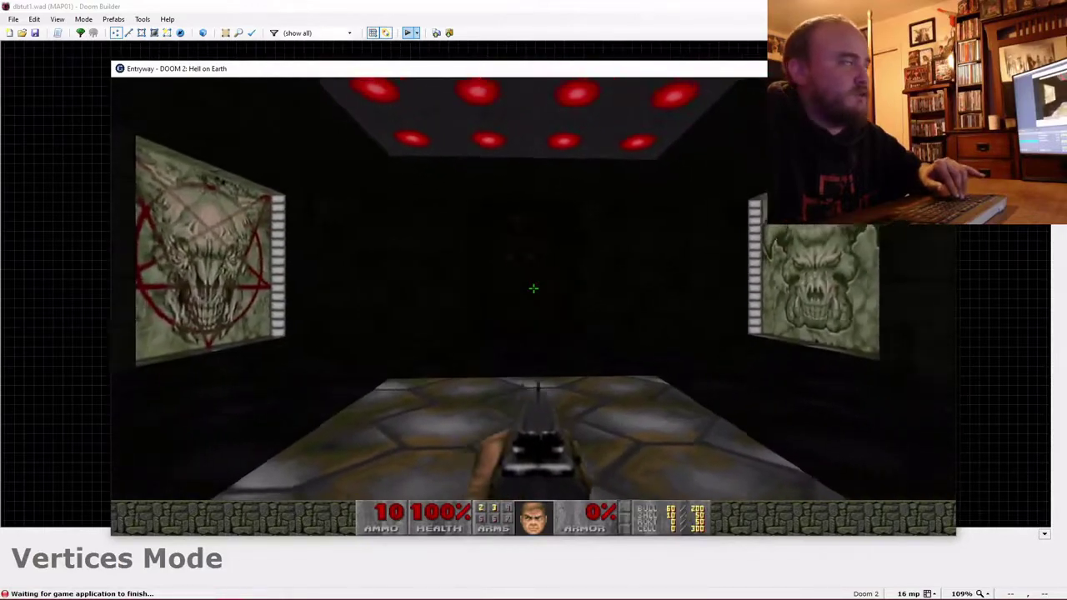
key(s)
key(a)
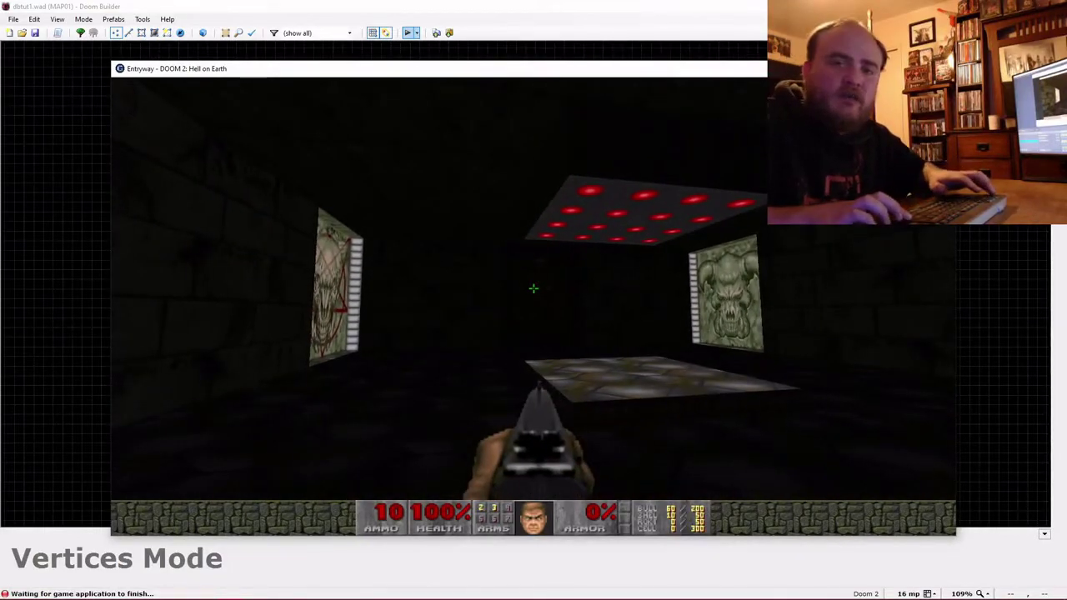
Quit the test game and return to the map editor.
key(Escape)
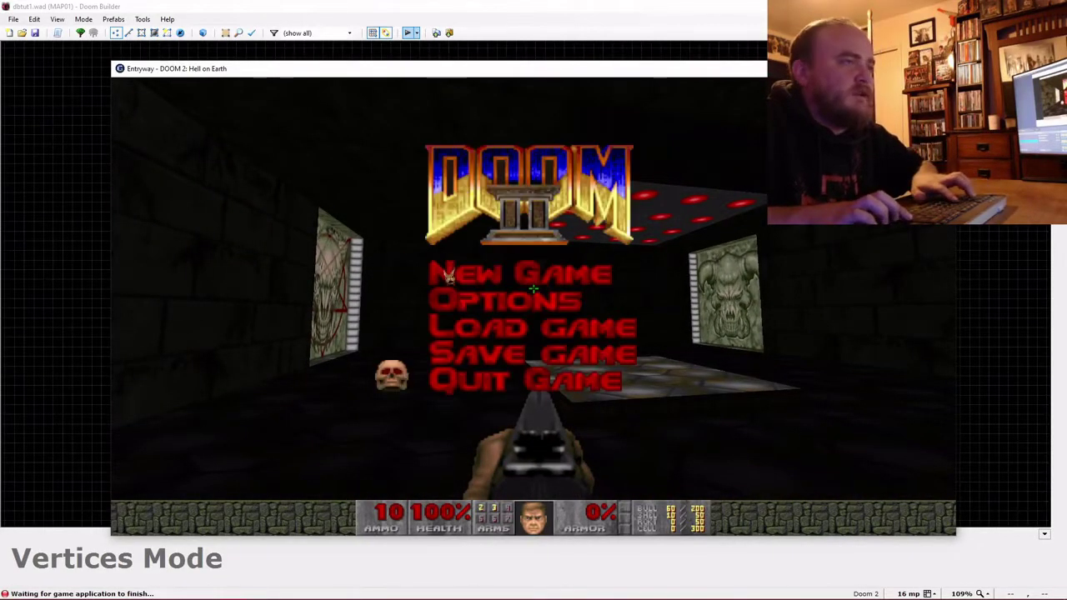
key(Return)
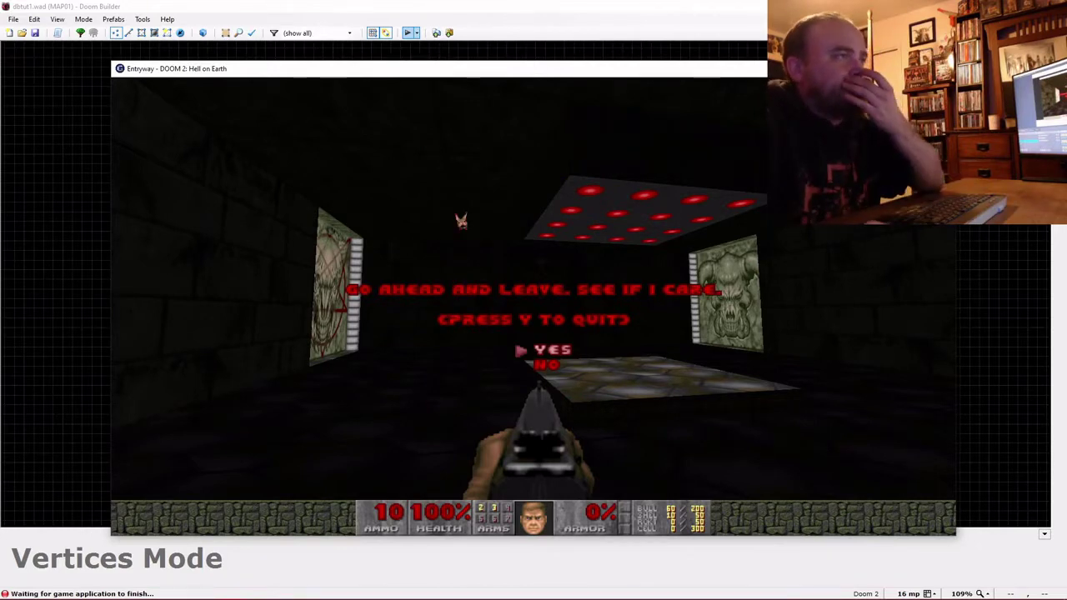
key(Return)
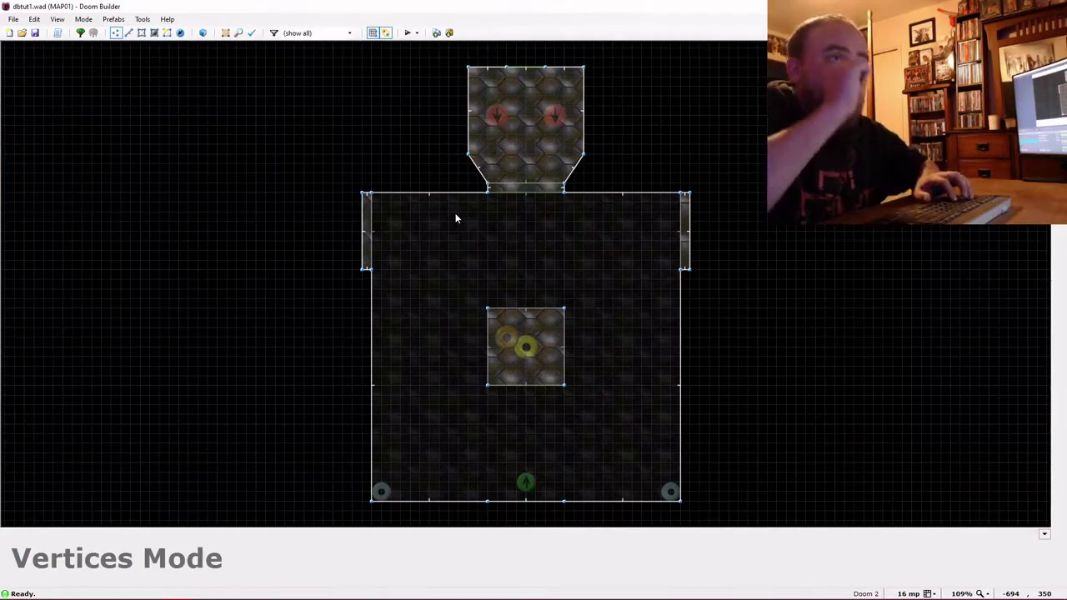
Enter Visual Mode and raise the brightness of the main room's sector to 112.
key(w)
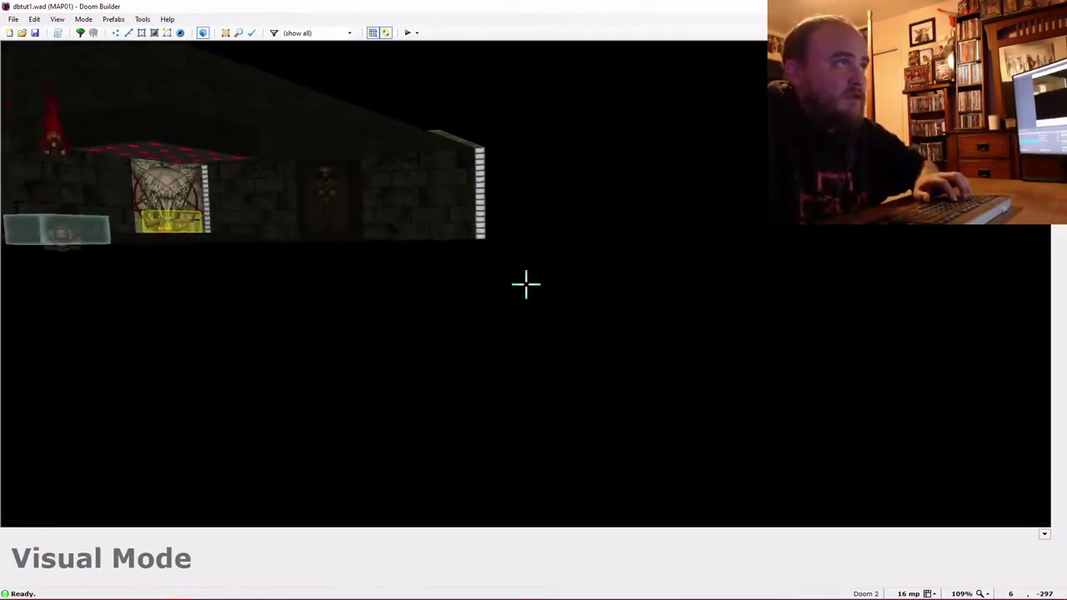
key(e)
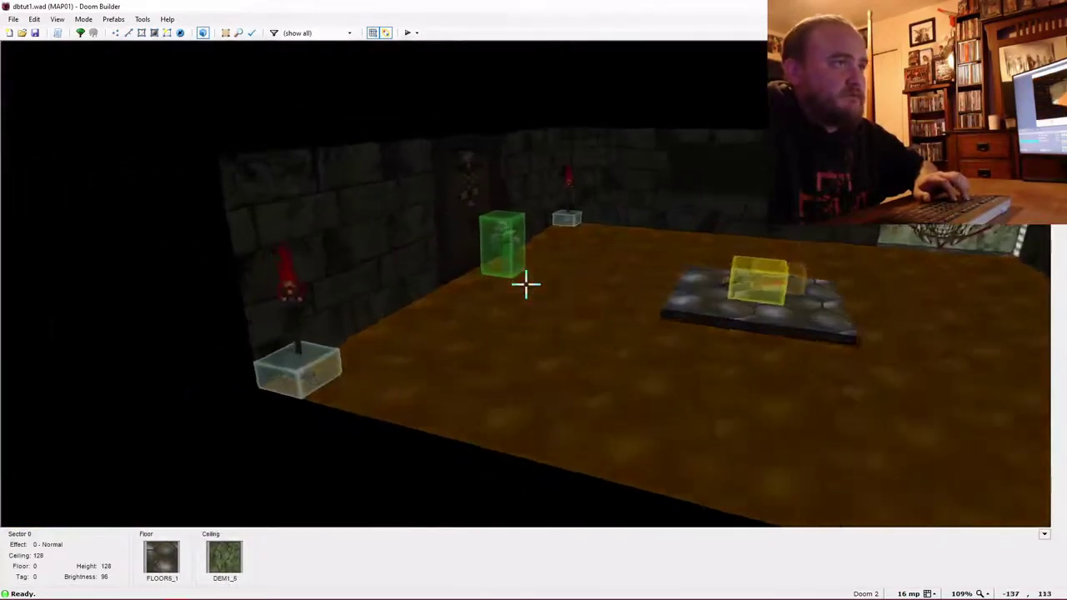
key(e)
key(d)
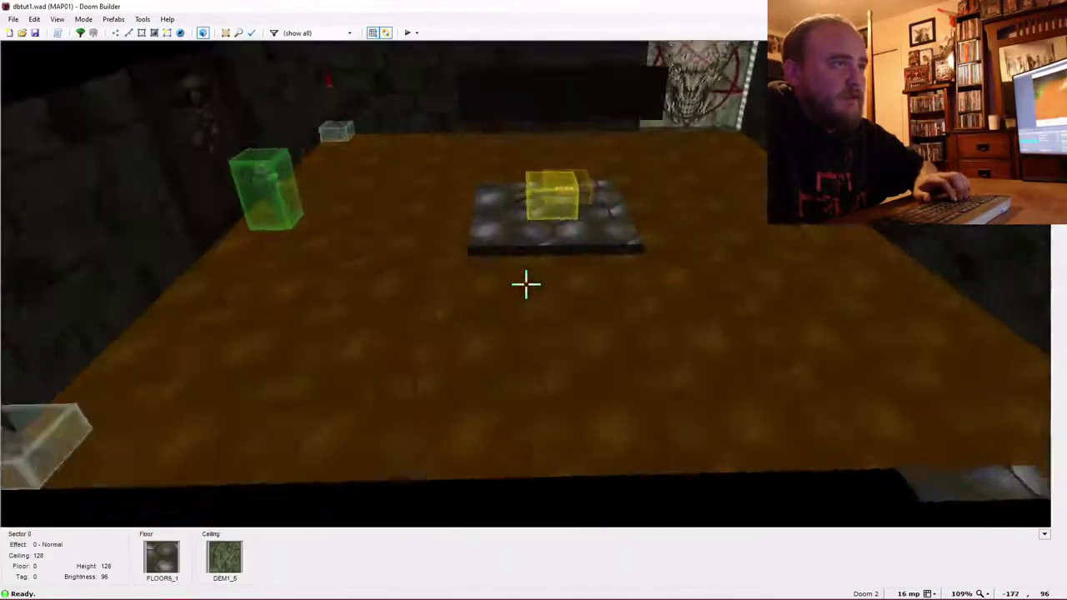
key(d)
key(e)
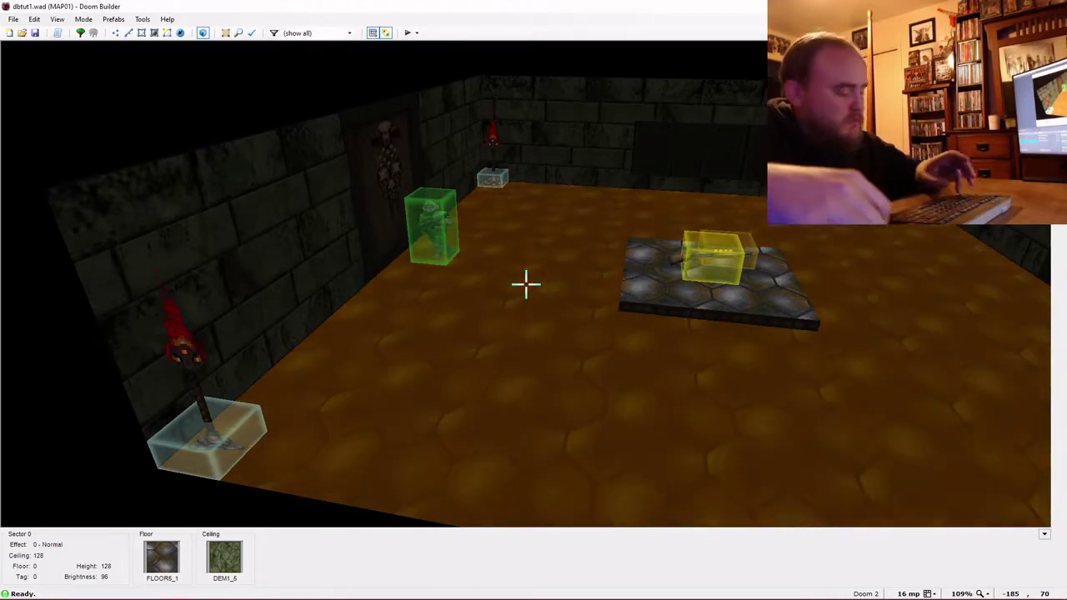
ctrl+scroll(526, 284, up, 3)
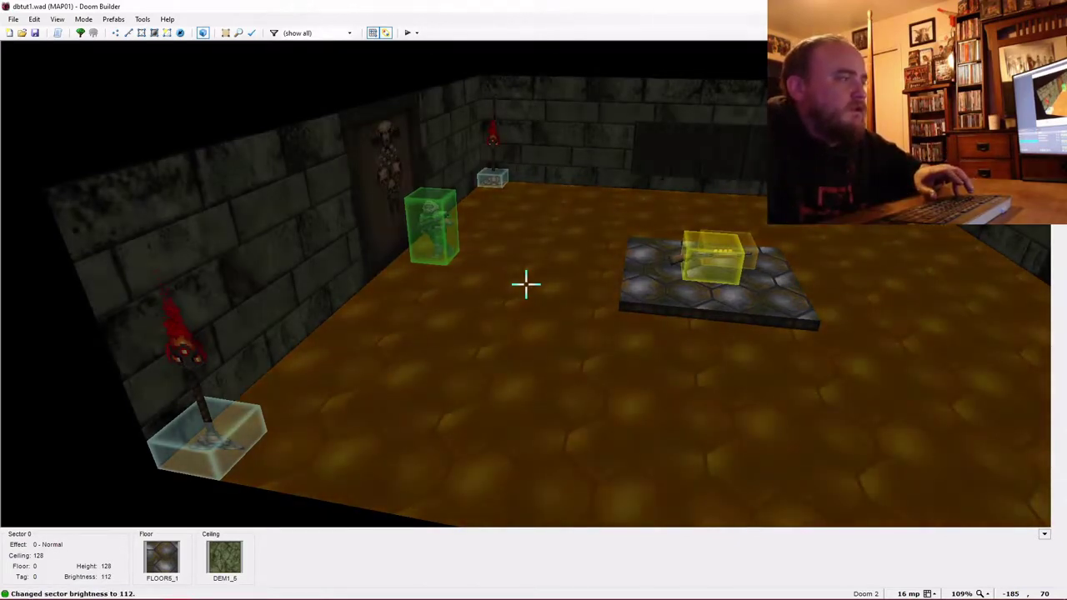
Lower the main room's sector brightness to 96.
key(minus)
key(minus)
key(minus)
key(minus)
key(minus)
key(minus)
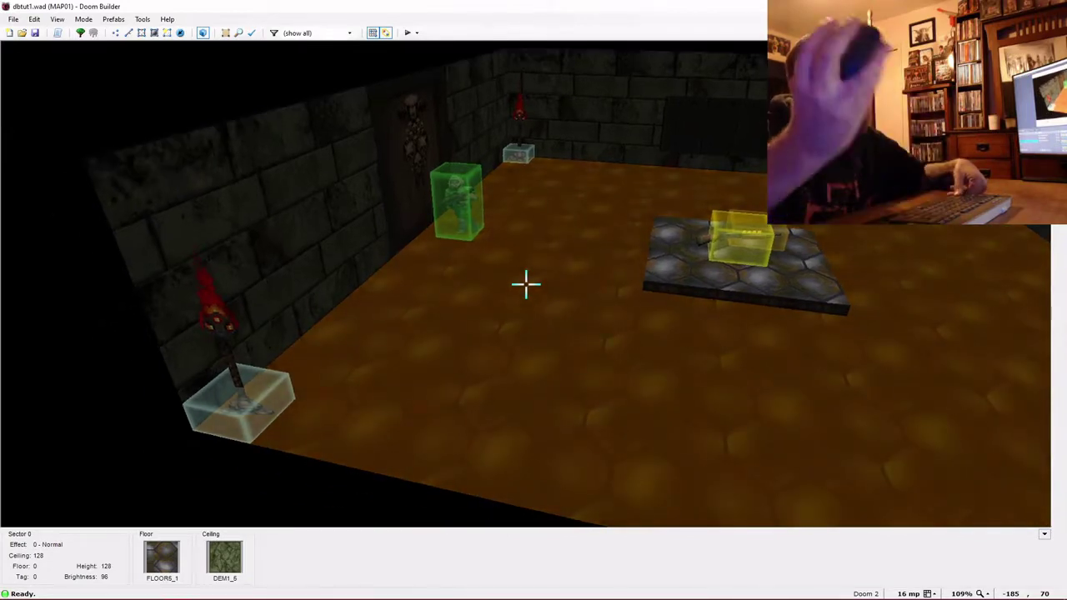
ctrl+scroll(526, 284, down, 2)
Raise the main room's sector brightness in increments to 144.
key(equal)
key(equal)
key(equal)
key(equal)
key(equal)
key(equal)
key(equal)
key(equal)
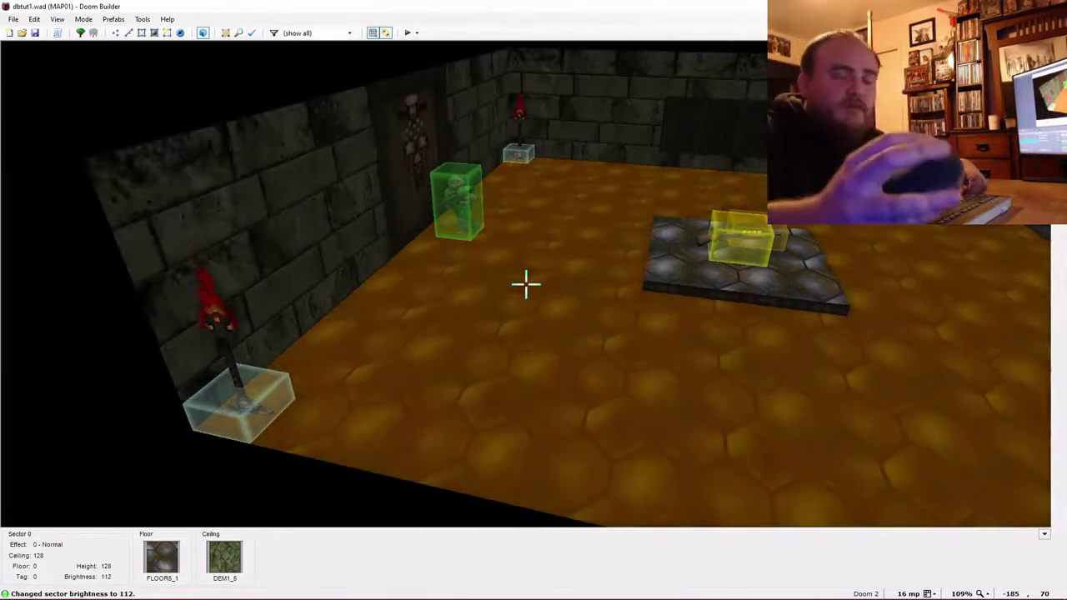
key(minus)
key(minus)
key(minus)
key(minus)
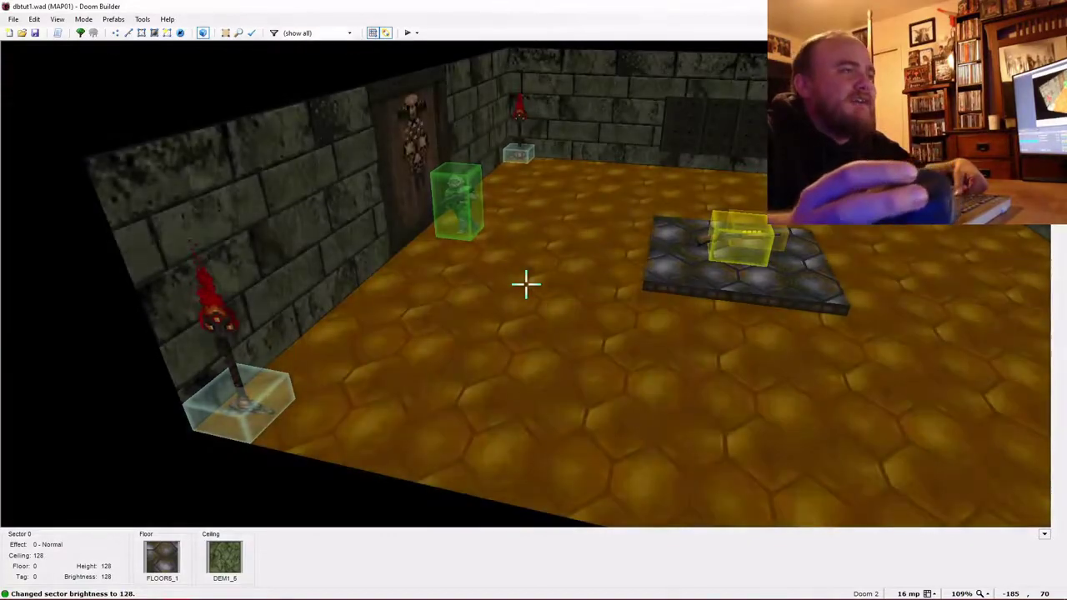
key(equal)
key(equal)
key(equal)
key(equal)
key(equal)
key(equal)
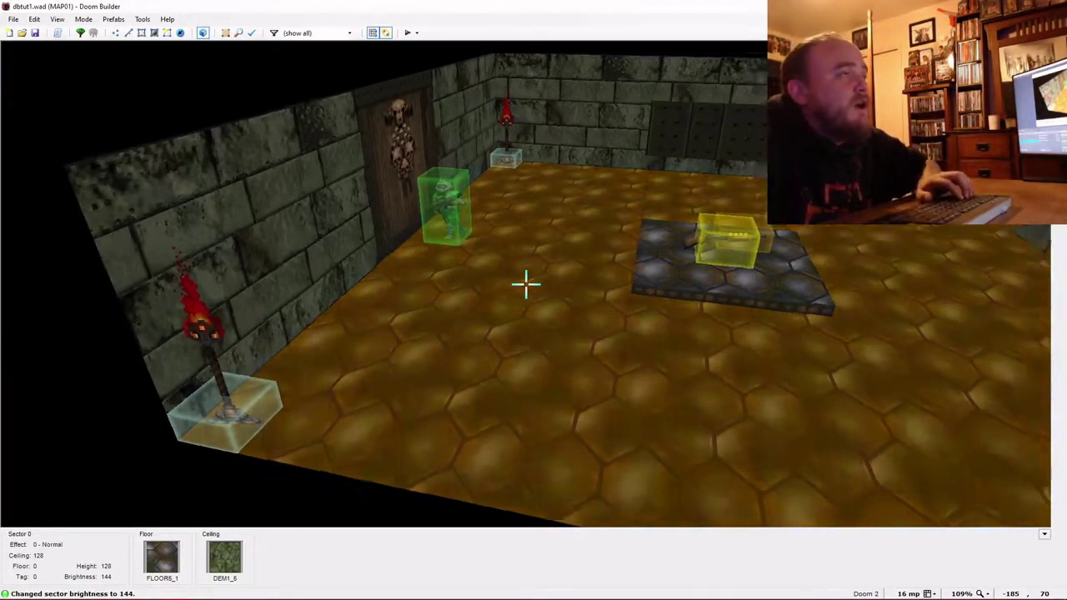
Reduce the main room's sector brightness to 112 from its floor.
key(d)
key(w)
key(w)
key(e)
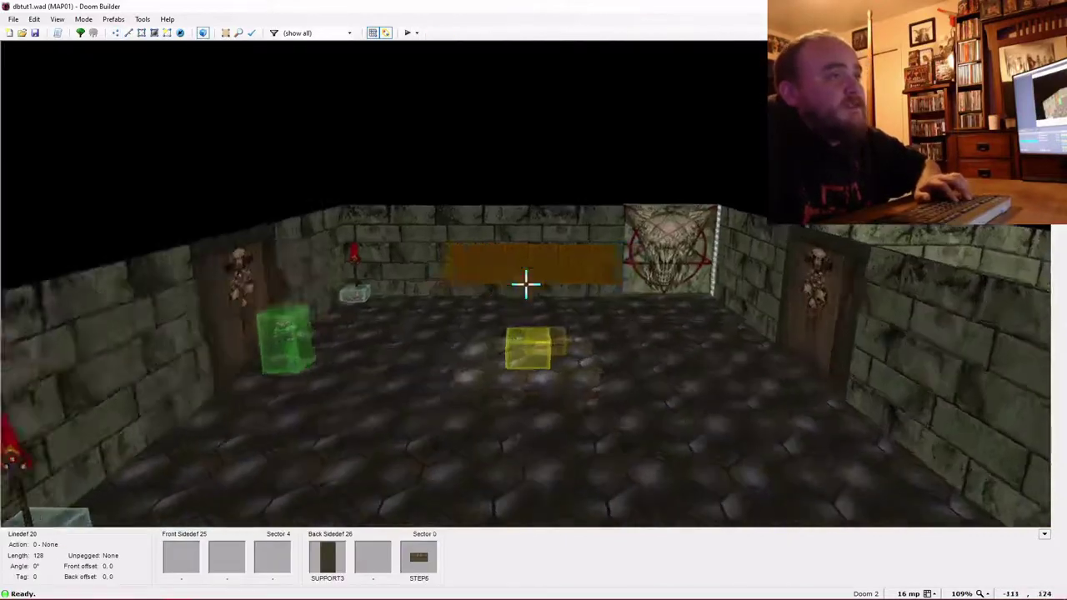
key(f)
key(e)
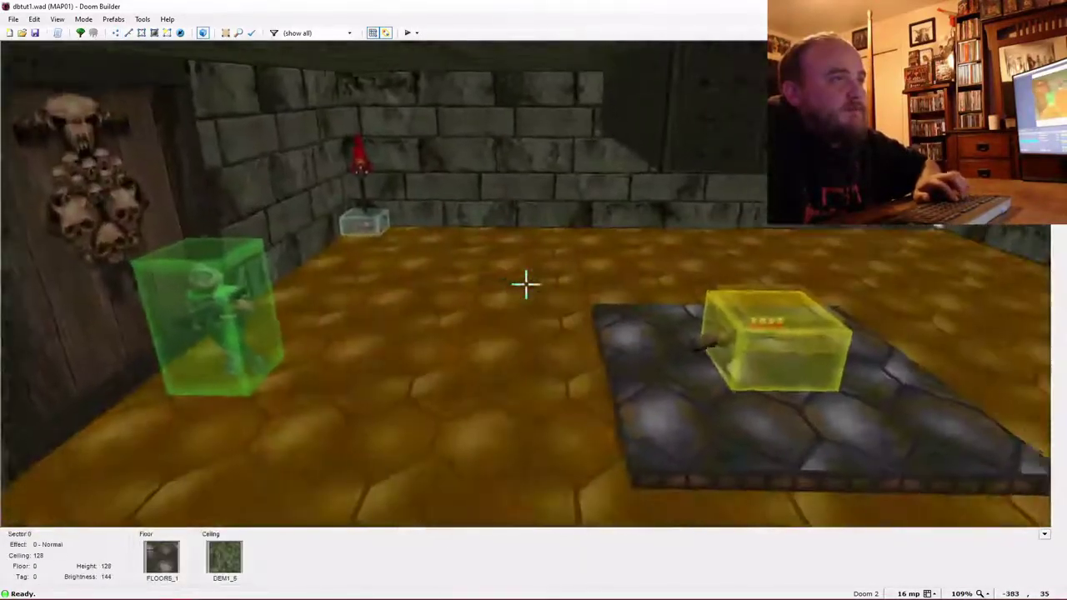
ctrl+scroll(526, 284, down, 2)
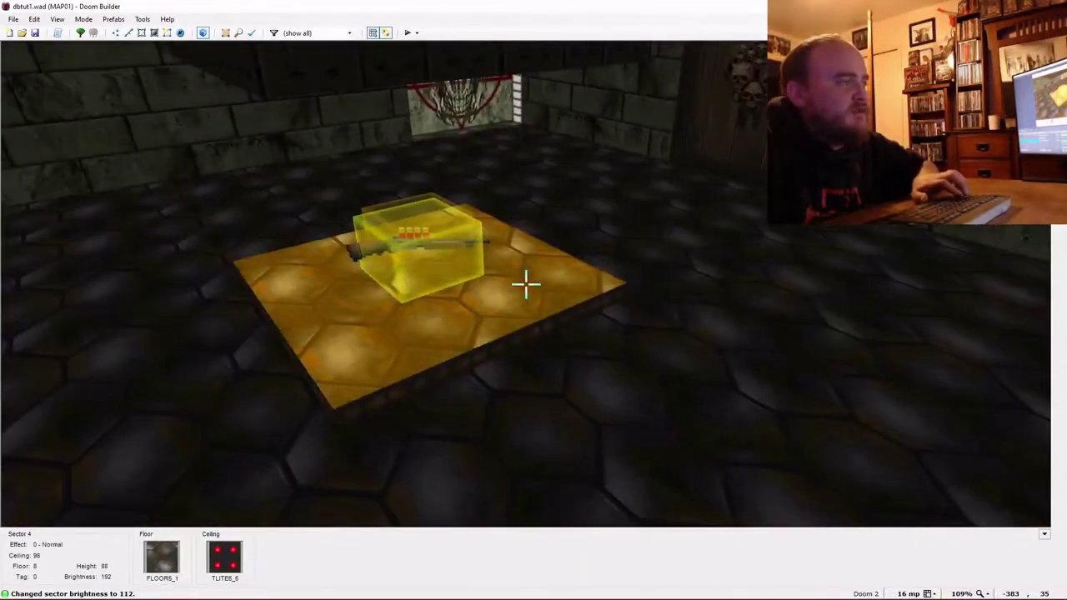
Raise the main room's sector brightness to the full 255.
ctrl+scroll(526, 284, up, 3)
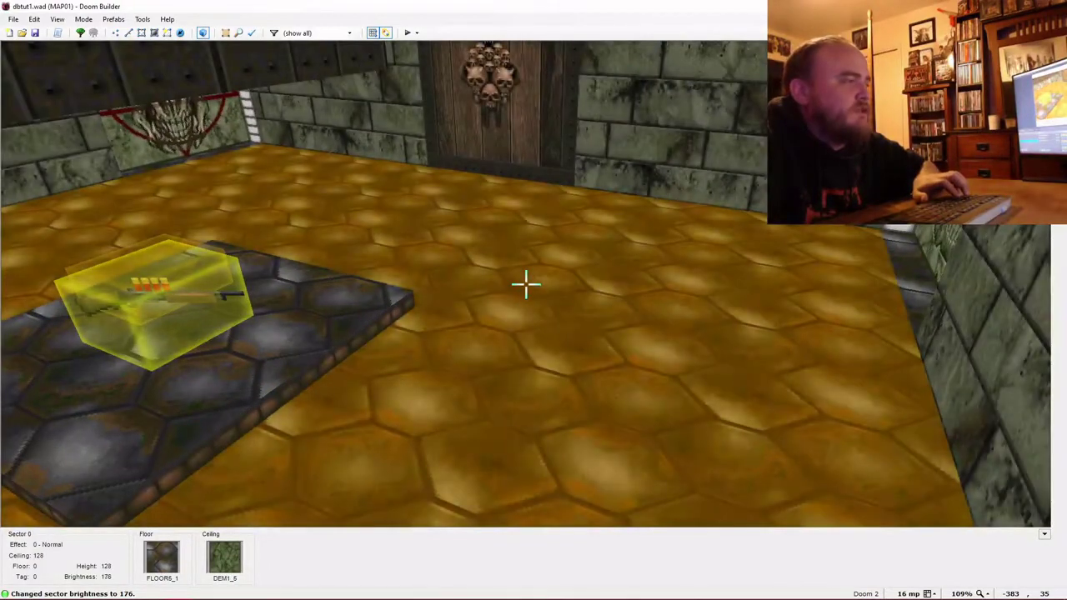
ctrl+scroll(526, 284, up, 2)
ctrl+scroll(526, 284, up, 1)
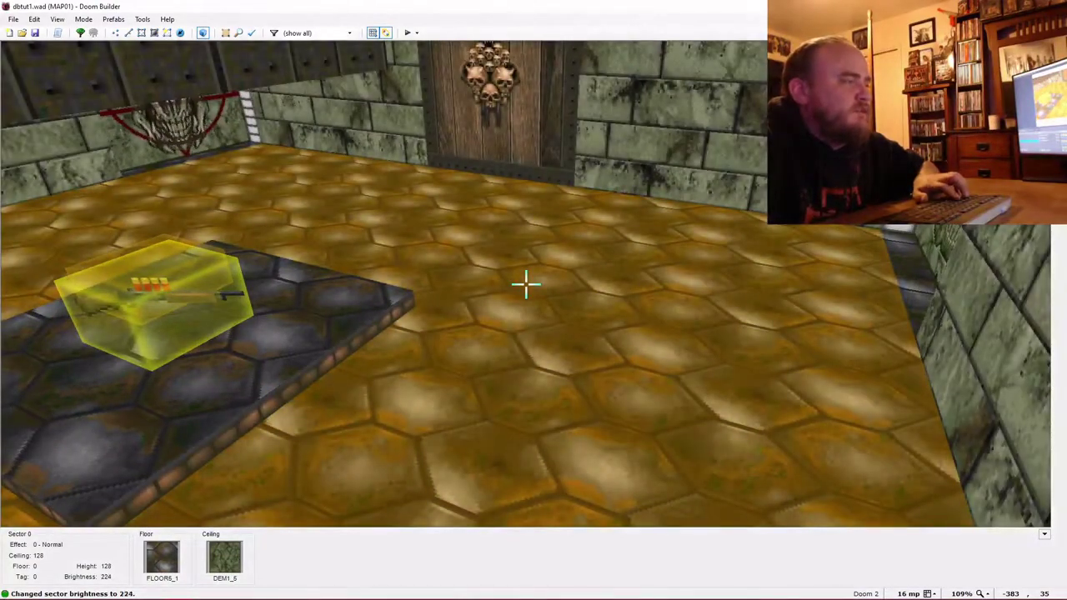
ctrl+scroll(526, 284, up, 1)
ctrl+scroll(525, 284, up, 1)
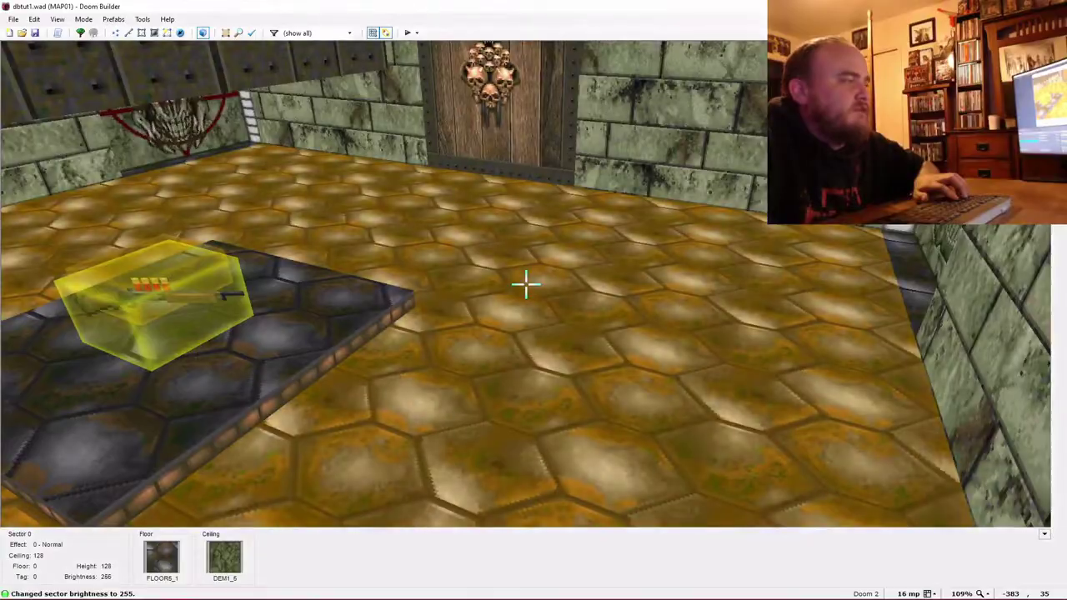
Replace the main room's ceiling flat with the sky texture F_SKY1.
key(d)
key(e)
key(s)
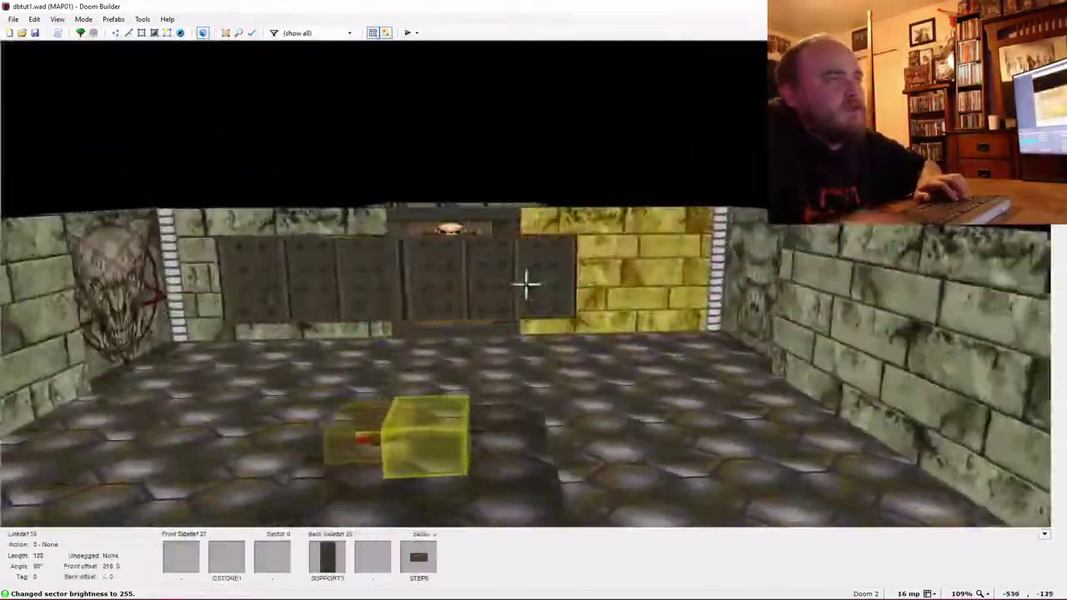
key(d)
key(e)
key(e)
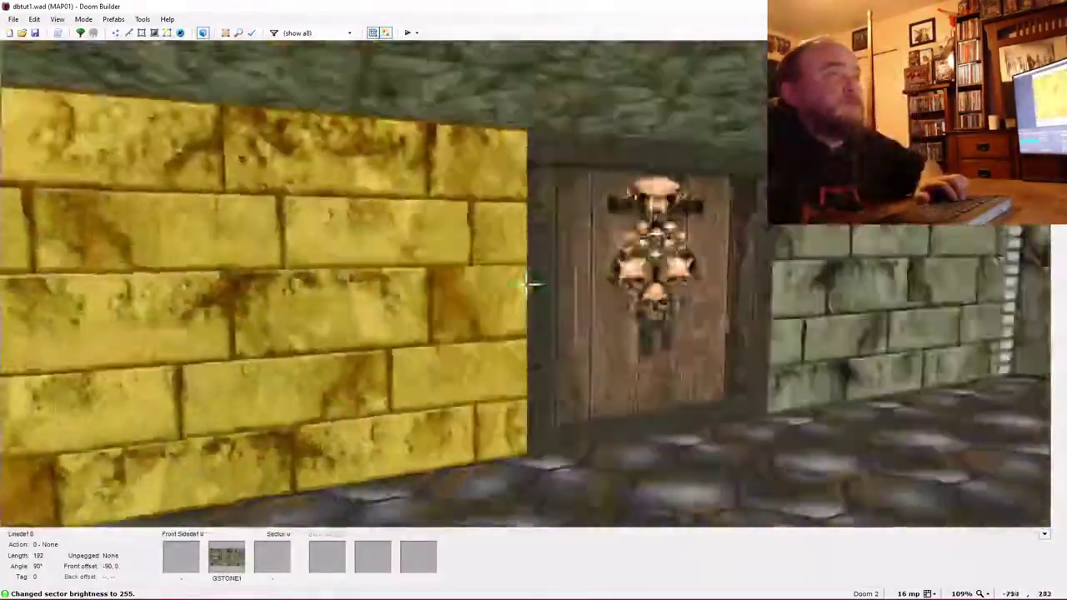
key(d)
key(e)
key(d)
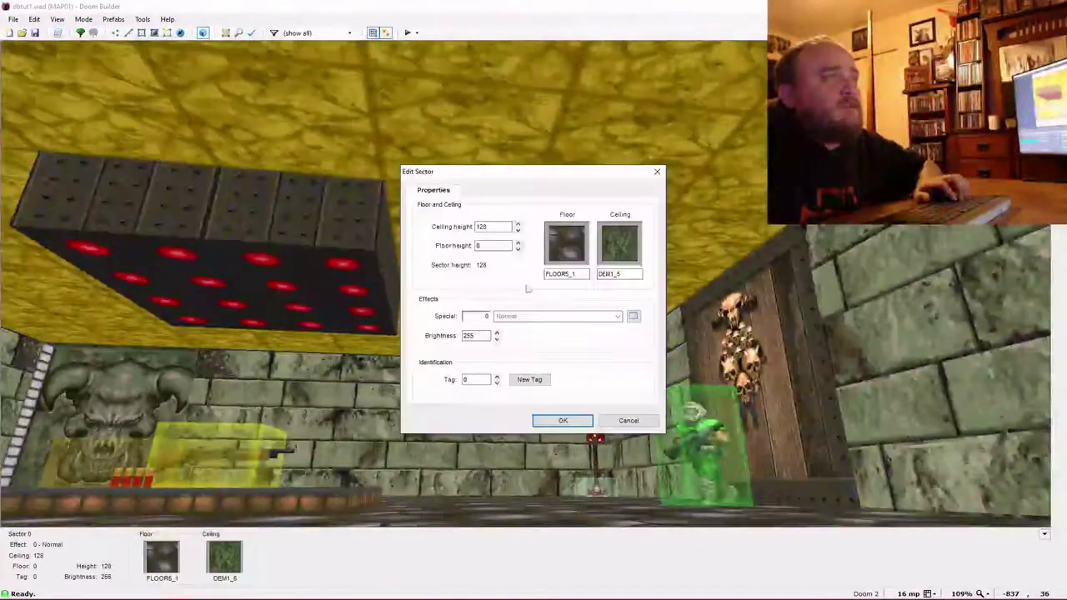
click(620, 242)
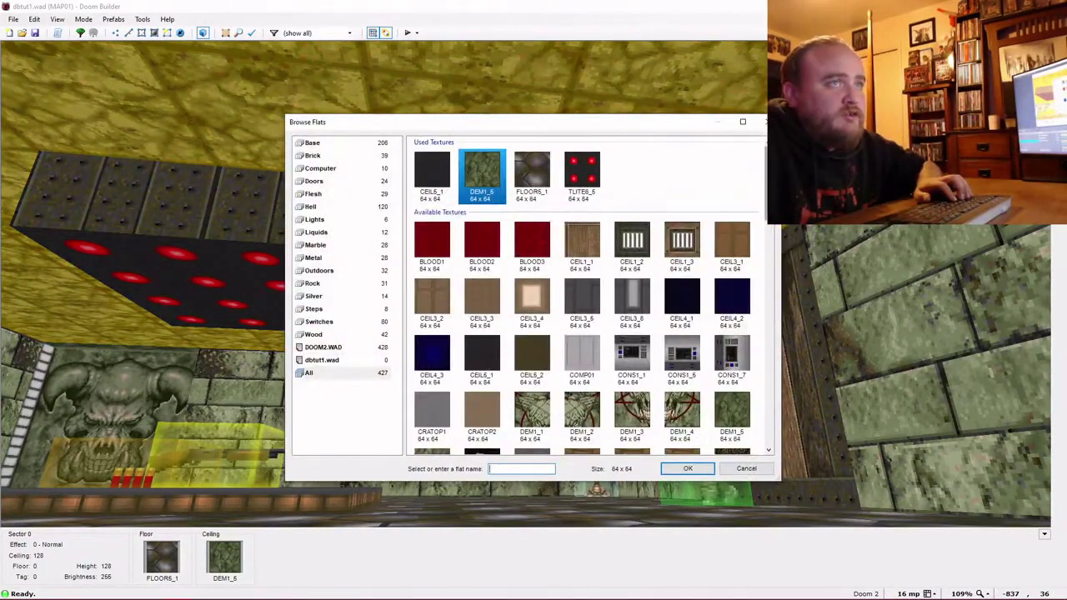
scroll(770, 250, down, 3)
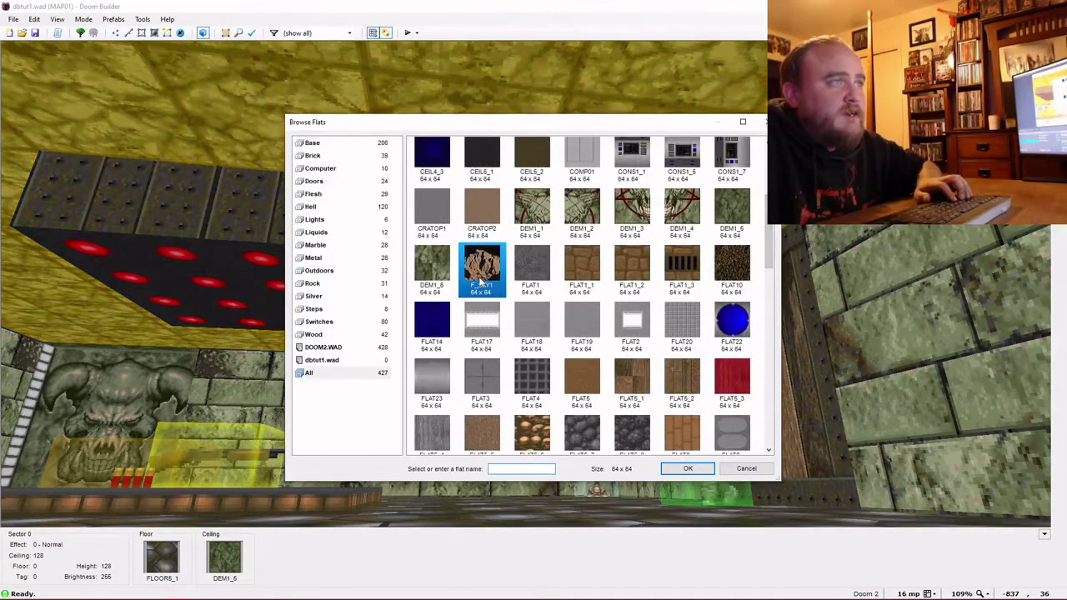
double_click(481, 284)
key(Return)
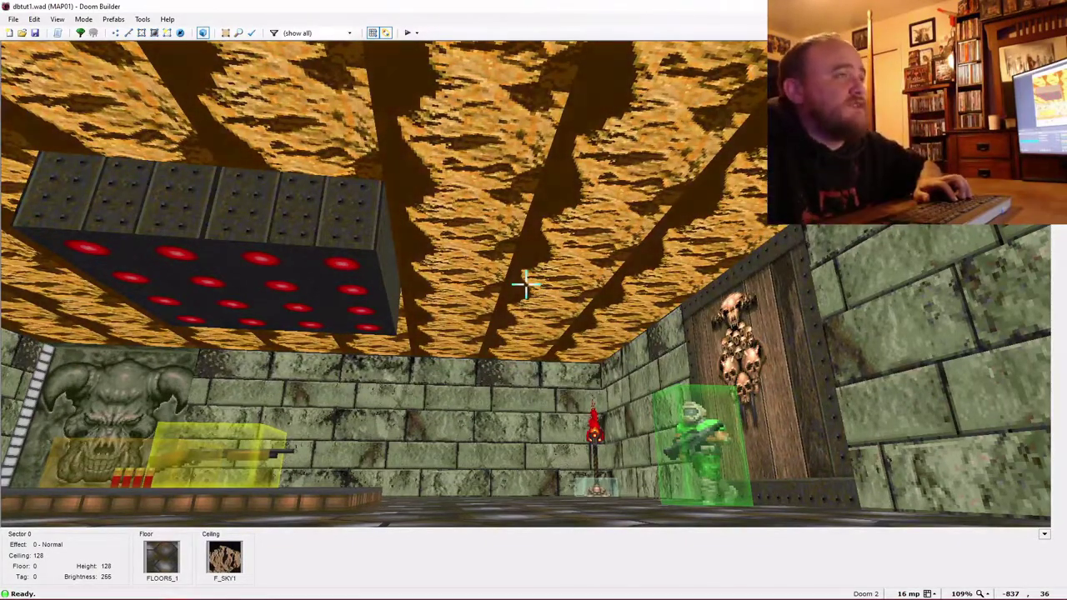
Leave Visual Mode for the 2D map and launch a test of the map.
key(d)
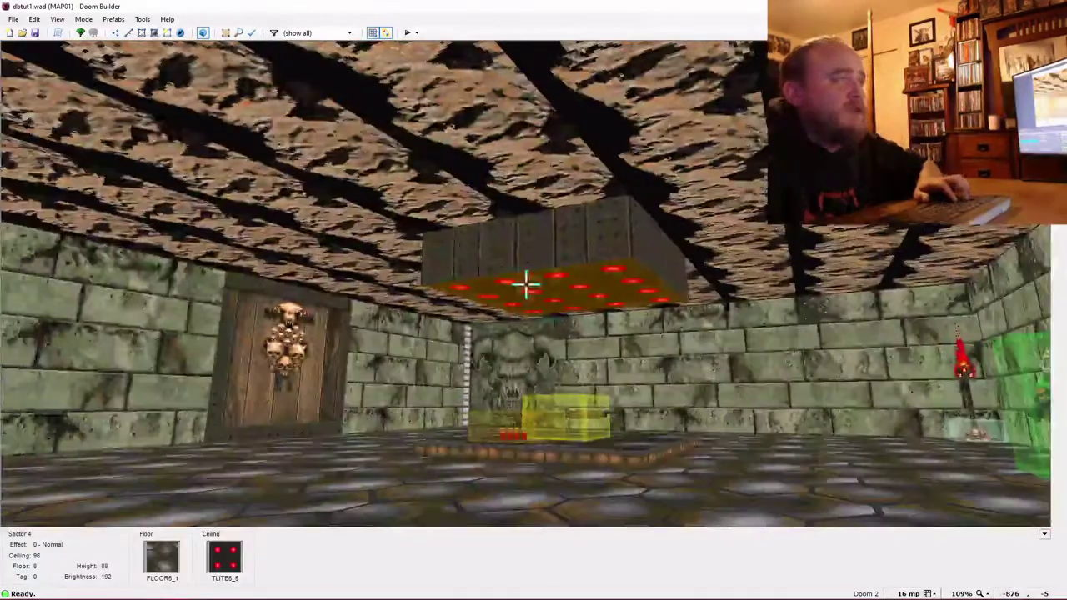
key(w)
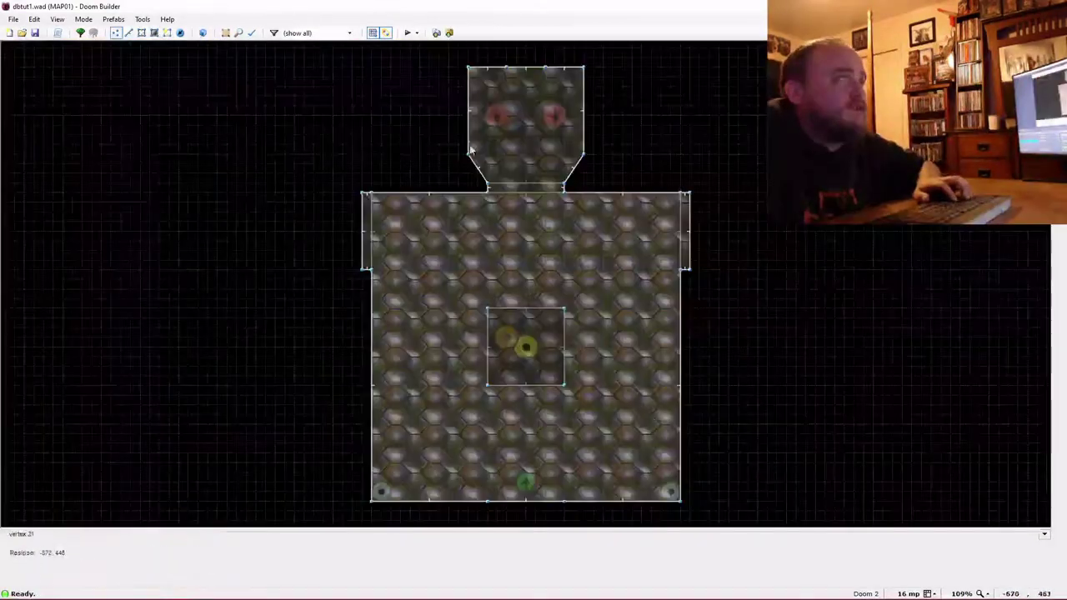
click(407, 33)
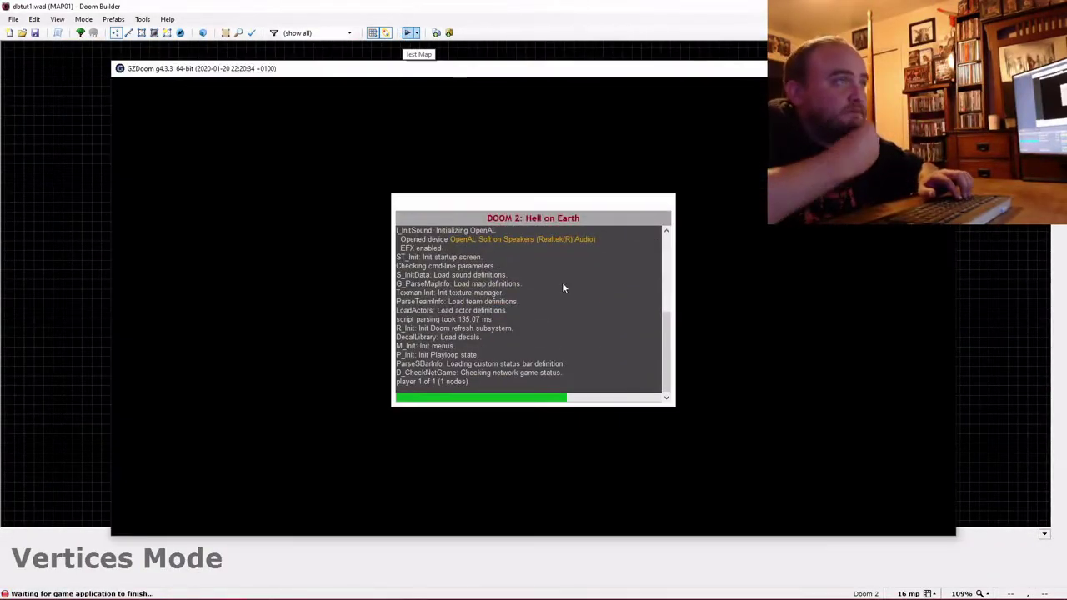
Walk around the main room in the test game to examine the sky ceiling and the brighter lighting.
key(w)
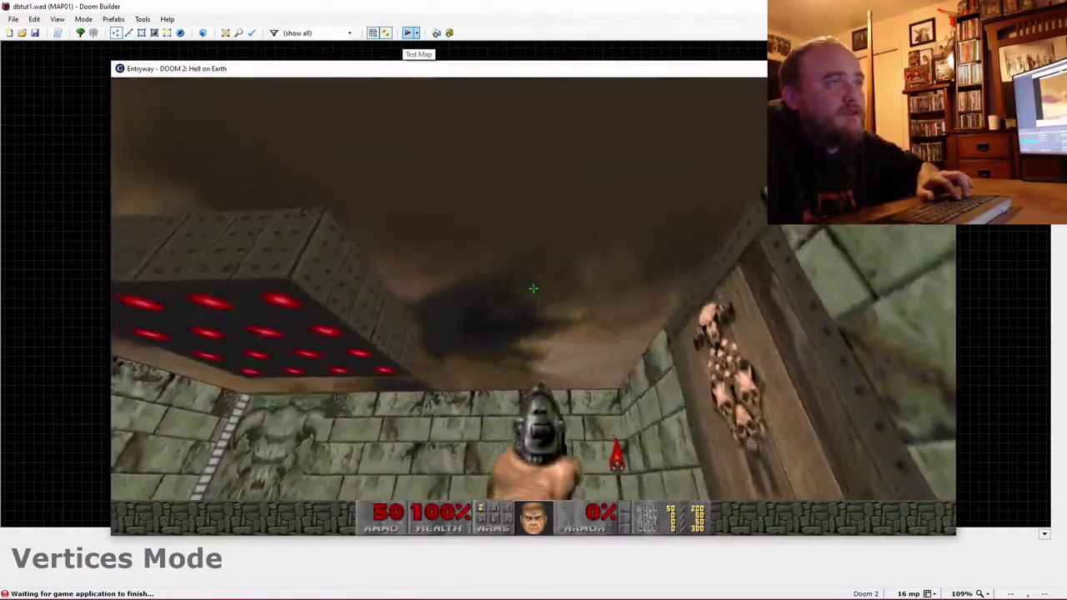
key(a)
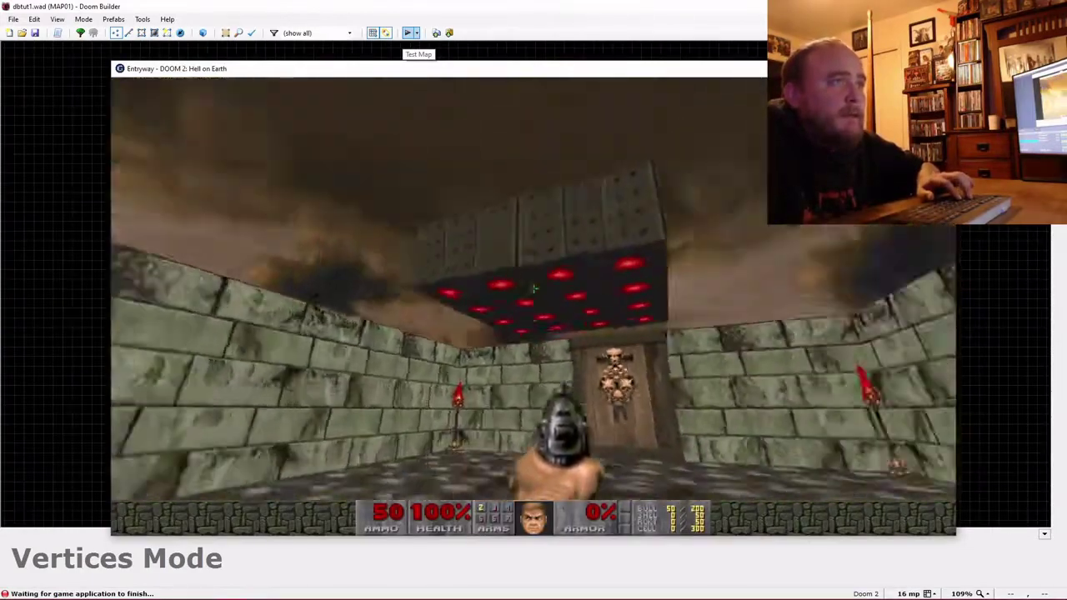
key(s)
key(w)
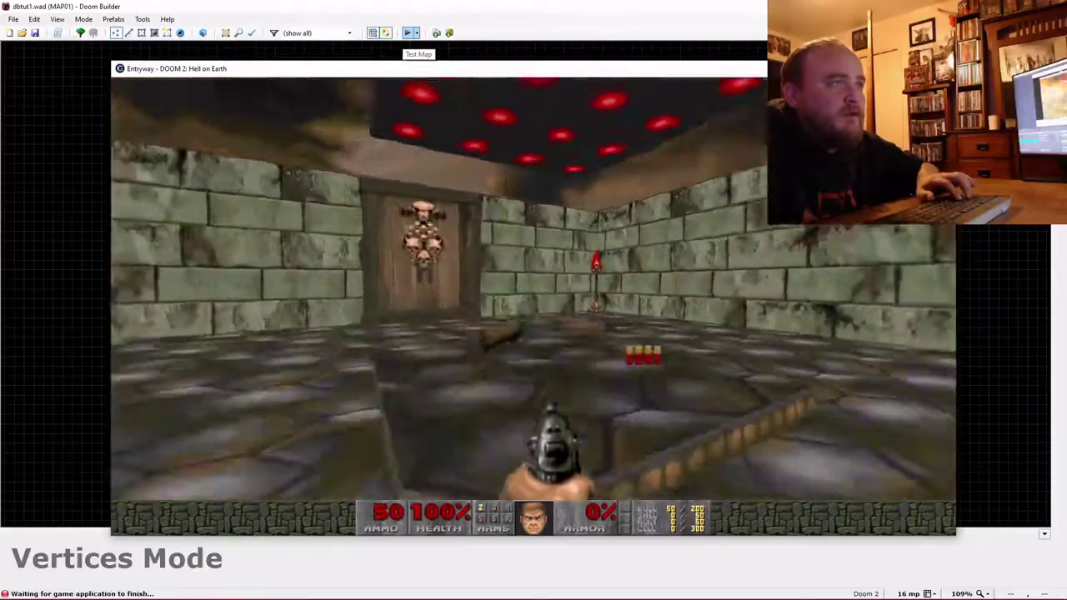
key(s)
key(d)
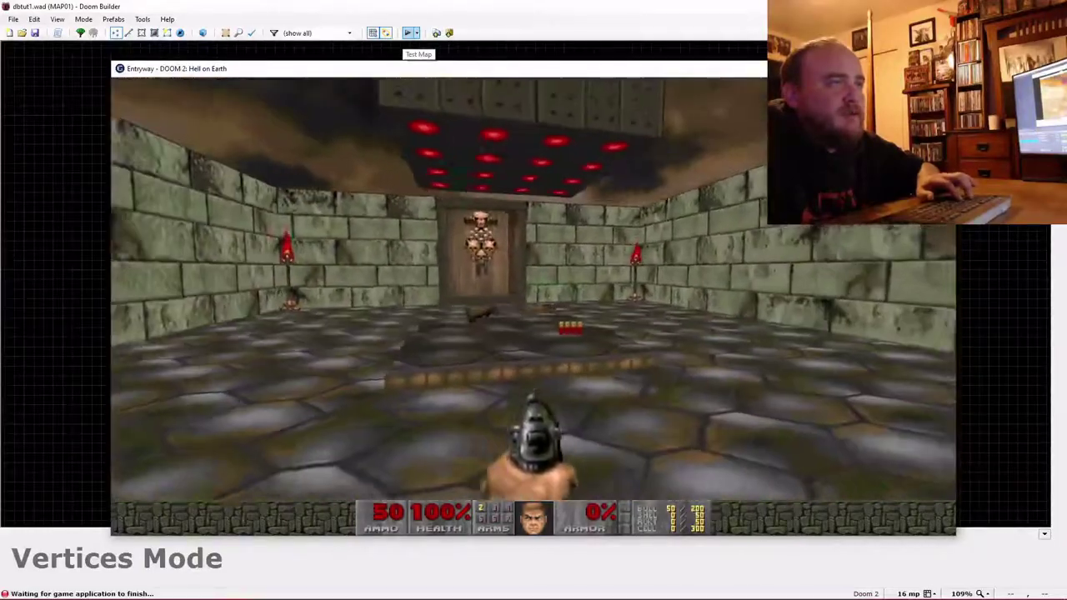
Look over the main room in the test game once more and quit back to the map editor.
key(d)
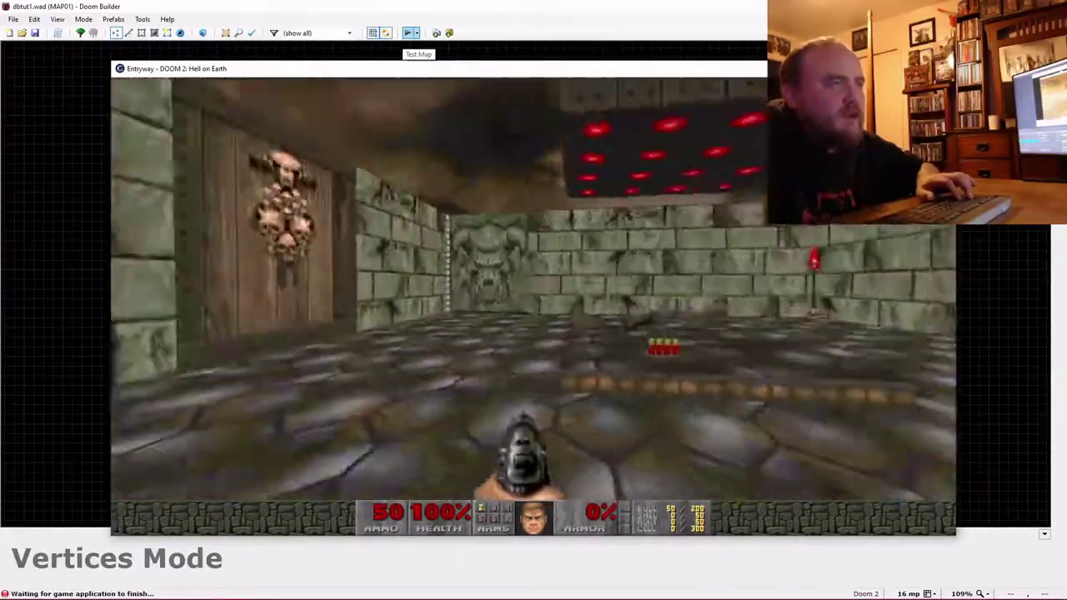
key(d)
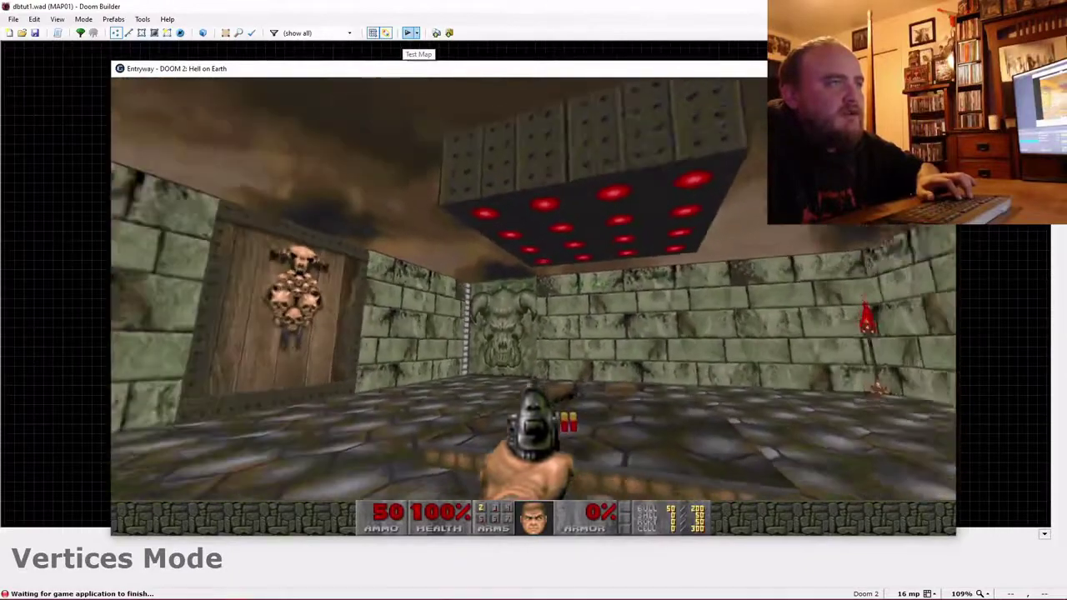
key(w)
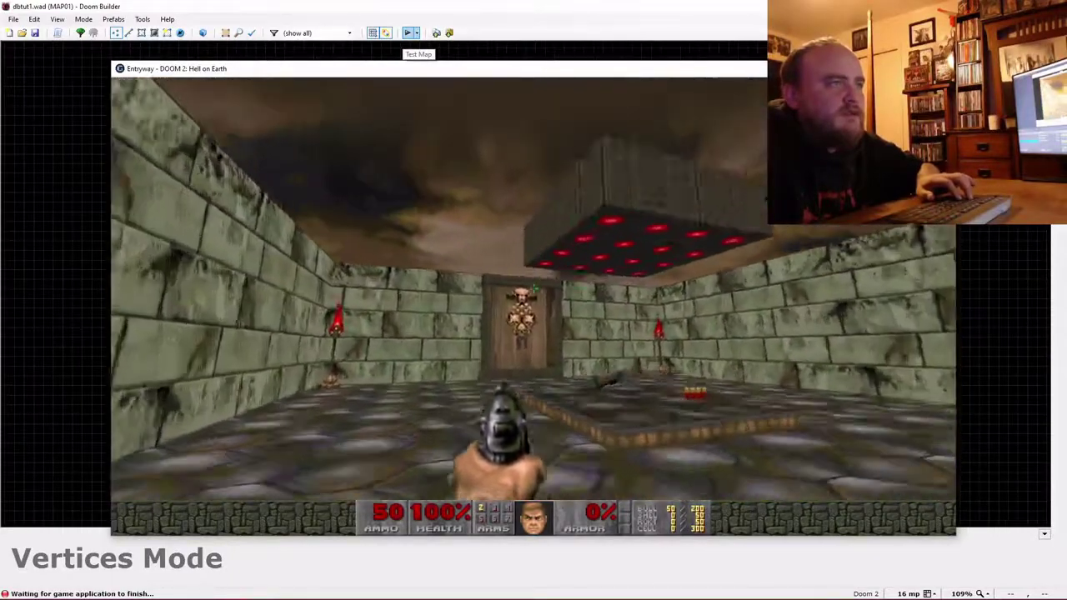
key(Escape)
key(Up)
key(Return)
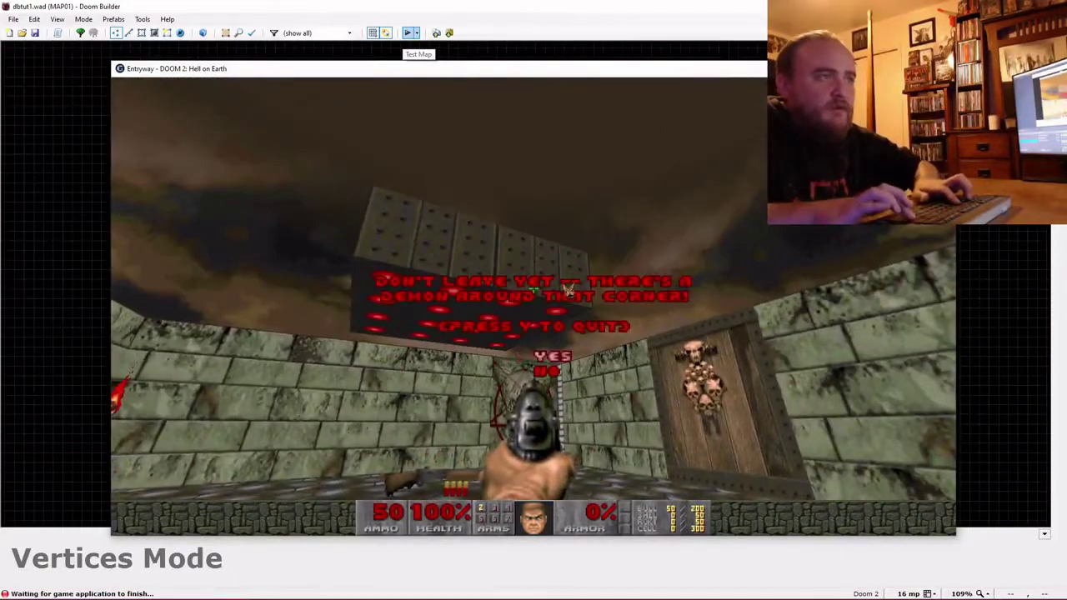
key(y)
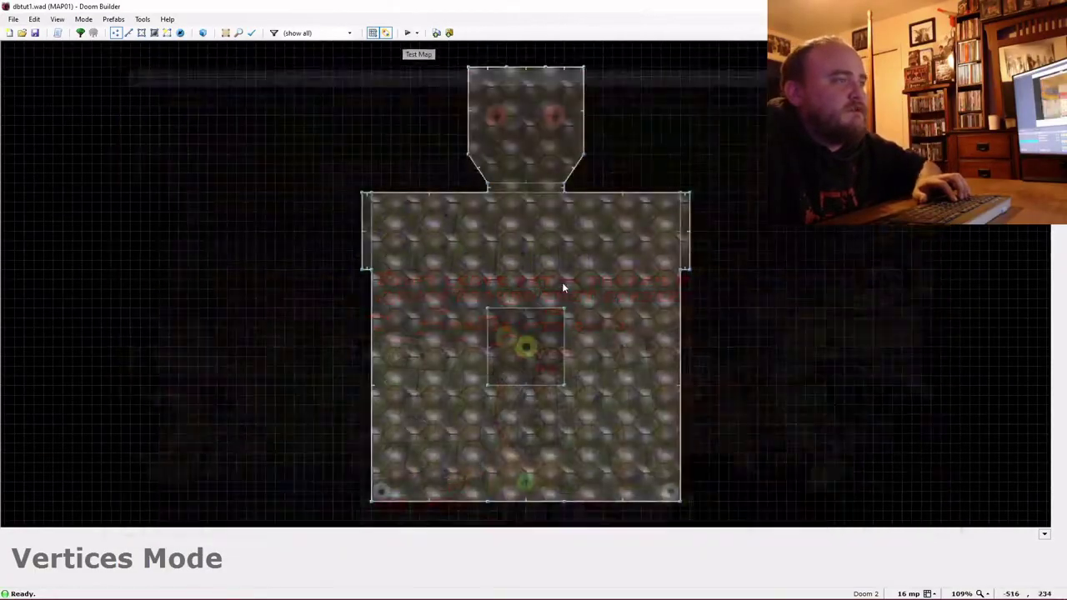
Replace the main room's floor flat with FLAT10 in Visual Mode and paste it onto the side door alcoves' floors.
key(w)
key(e)
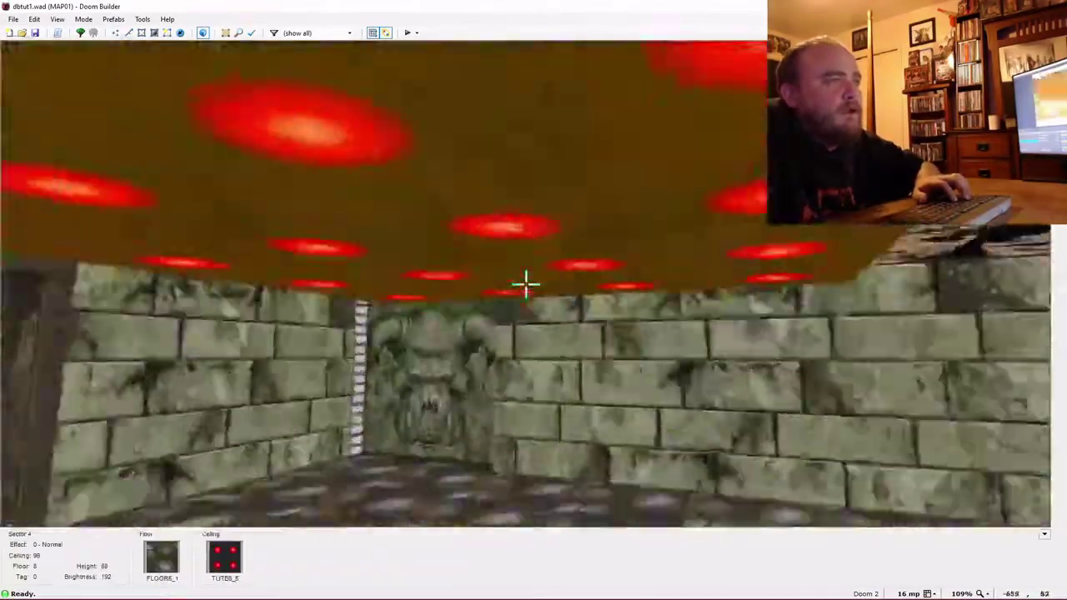
key(d)
key(e)
key(d)
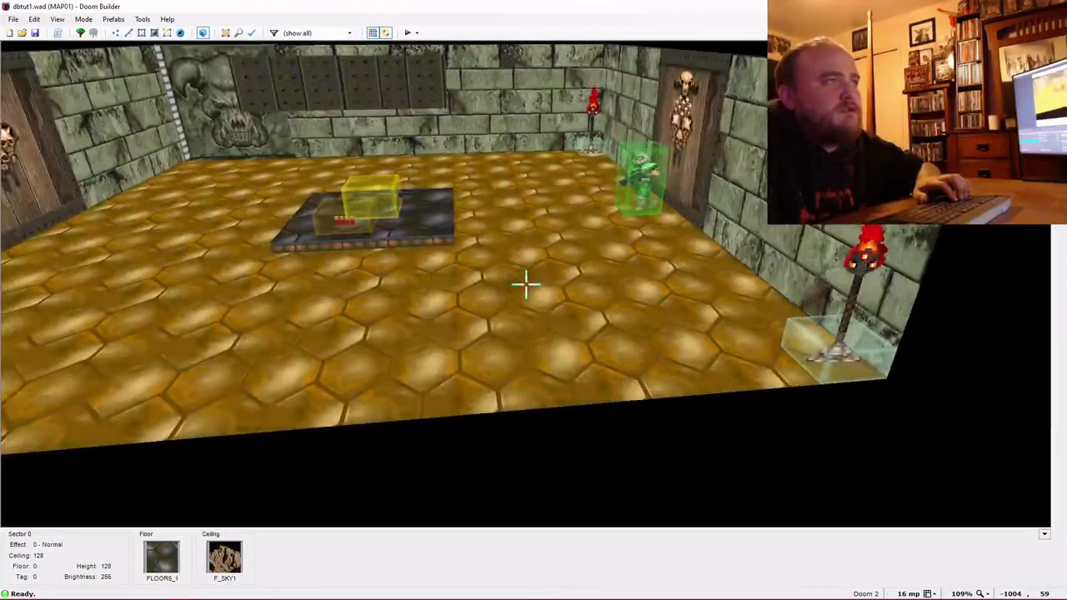
right_click(525, 285)
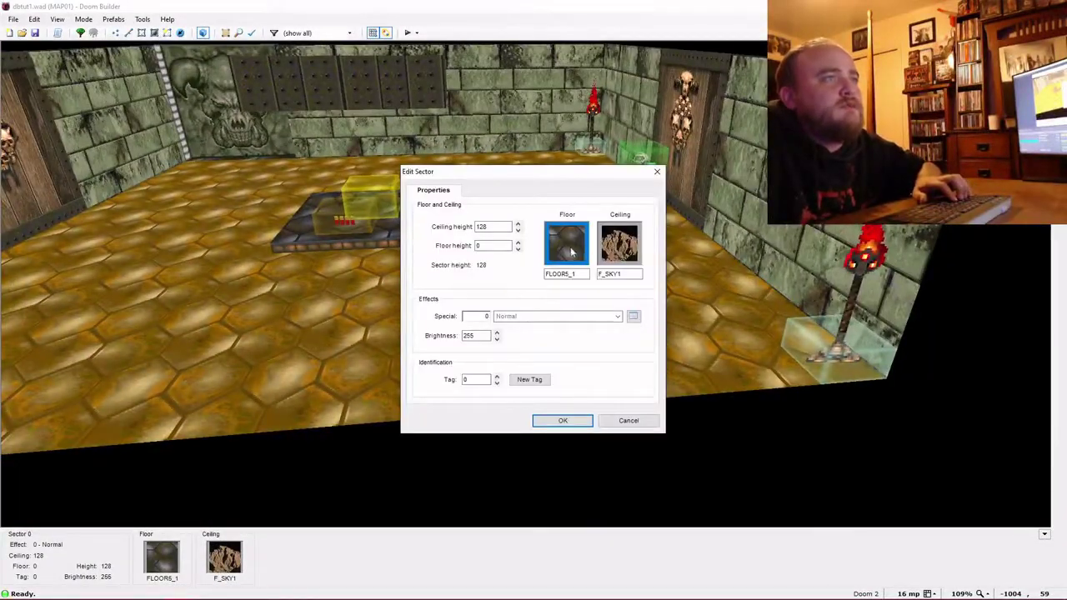
click(575, 258)
scroll(573, 283, down, 1)
scroll(573, 283, down, 1)
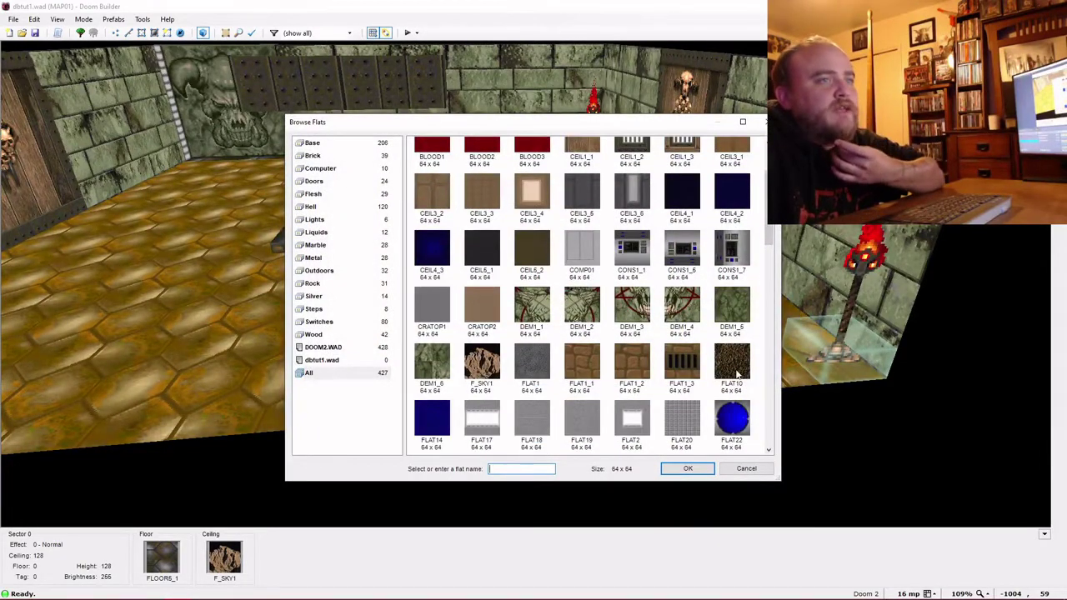
double_click(736, 375)
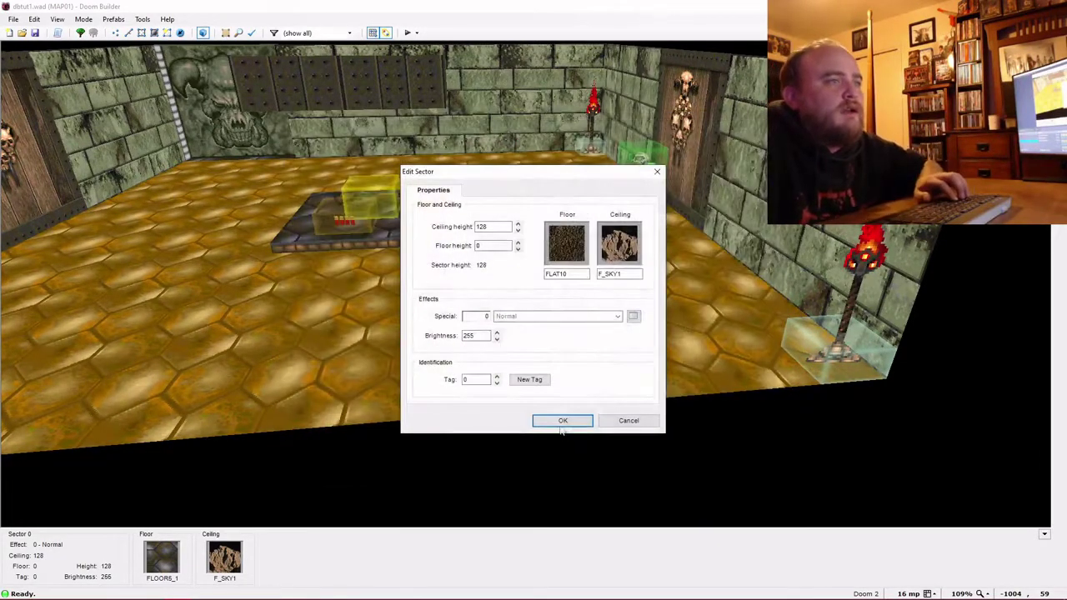
click(563, 422)
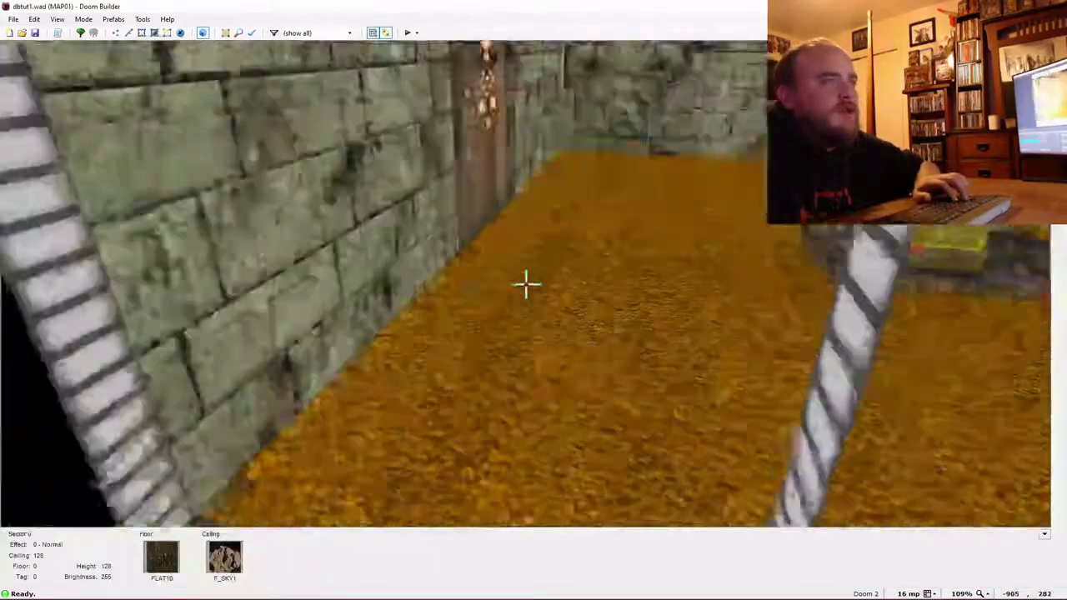
key(e)
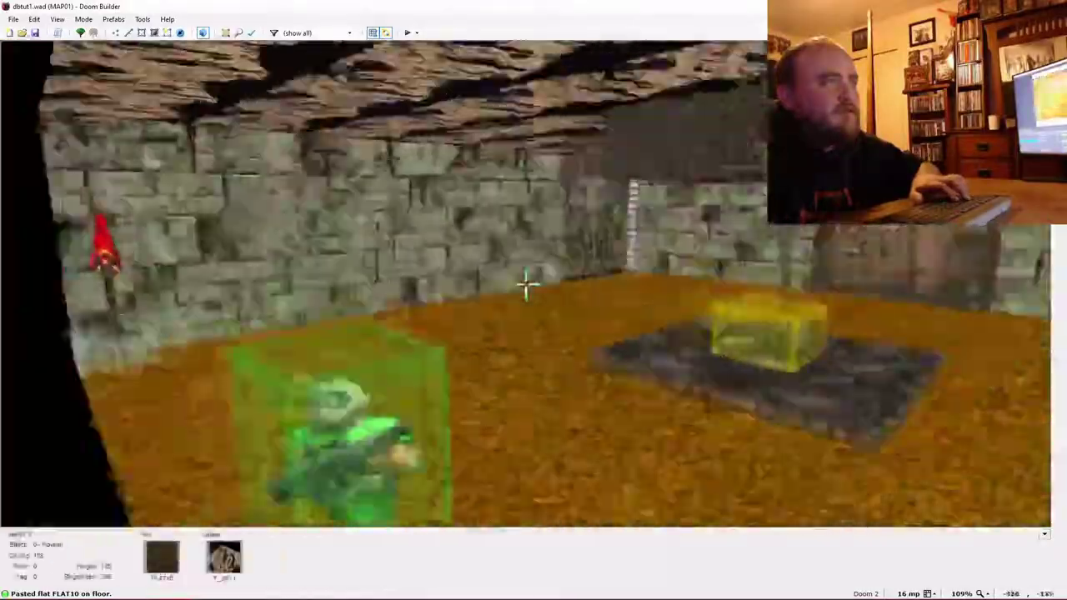
Raise the main room's sky ceiling to a height of 192.
key(e)
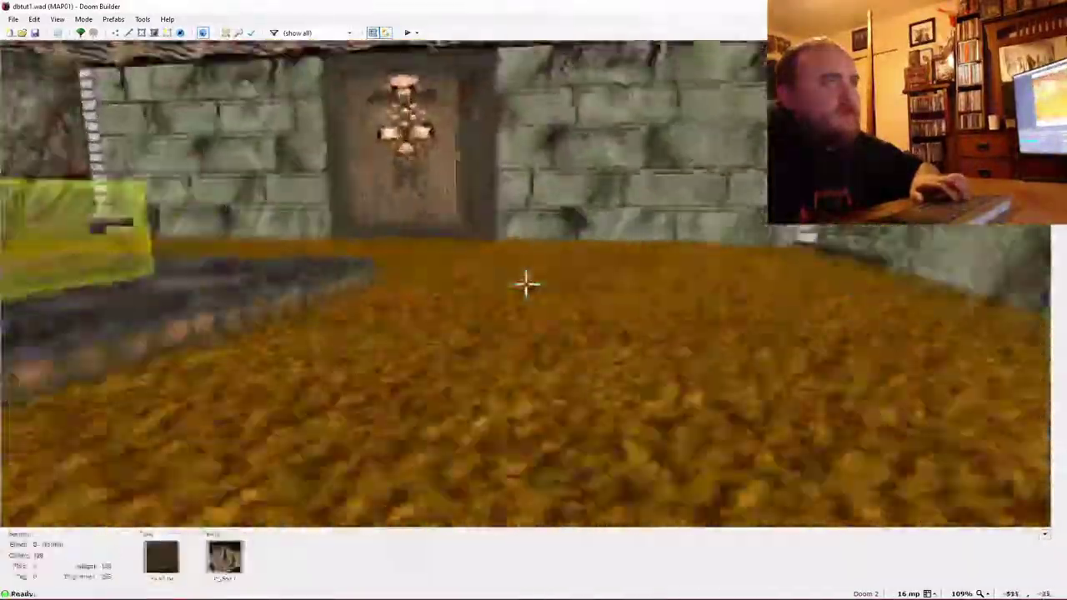
key(d)
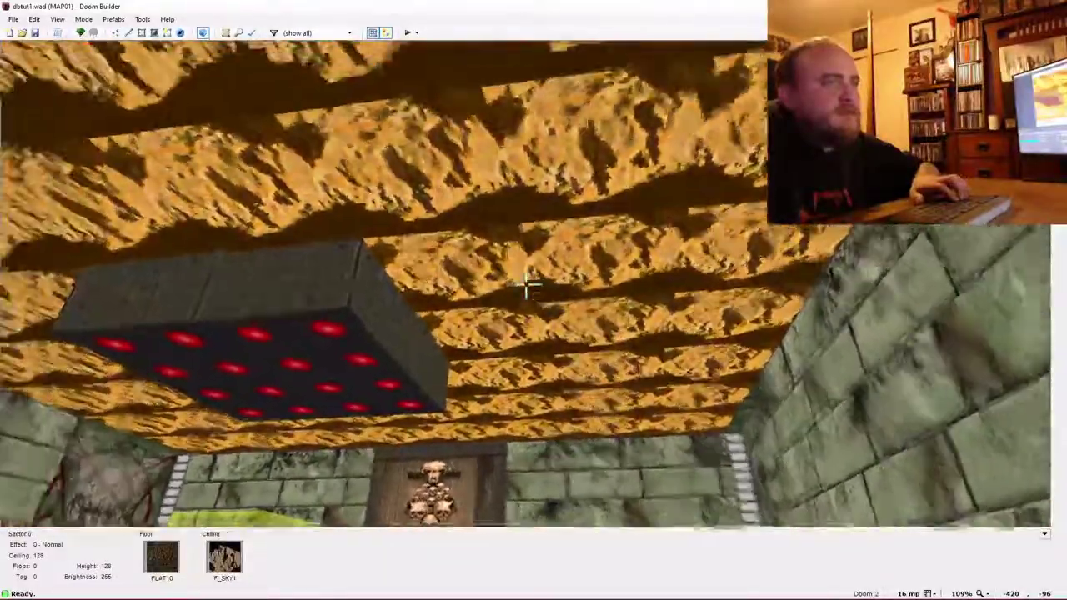
key(d)
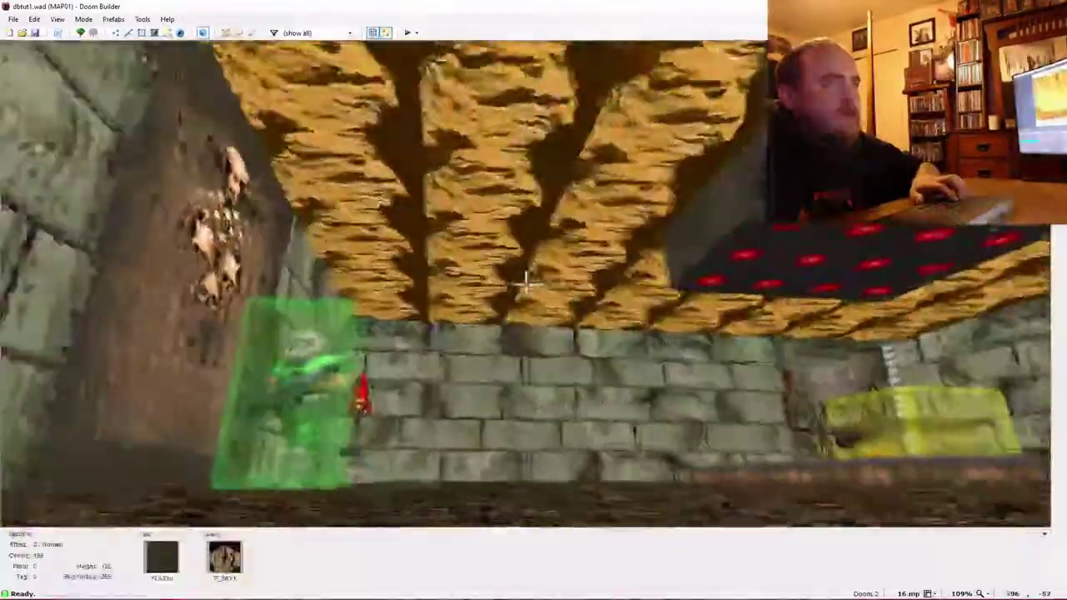
scroll(526, 284, up, 2)
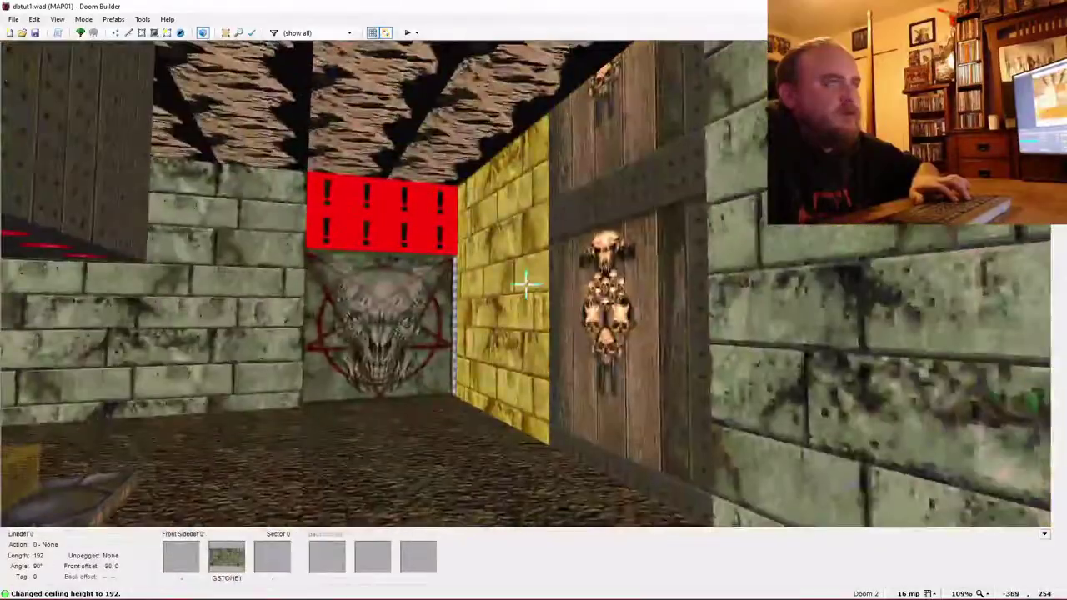
Copy the GSTONE1 wall texture onto the missing upper textures above both demon-face recesses.
key(e)
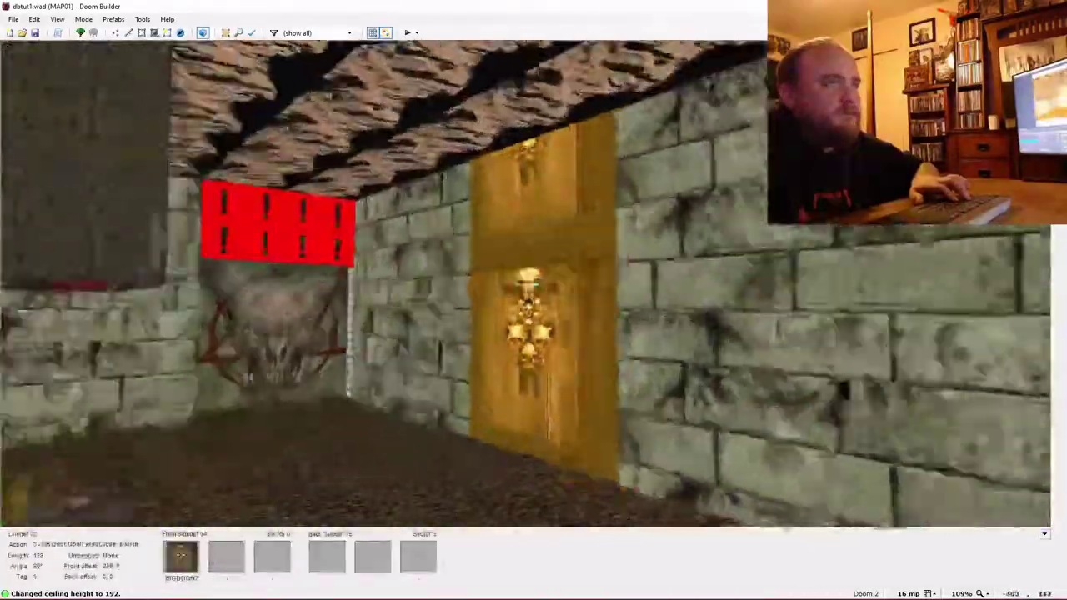
key(e)
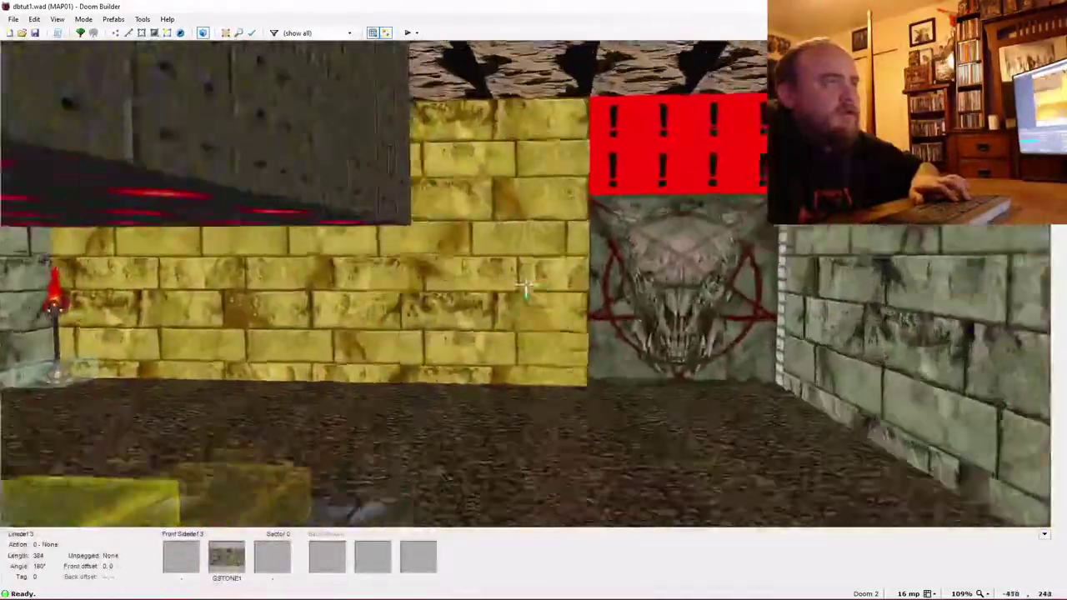
key(ctrl+c)
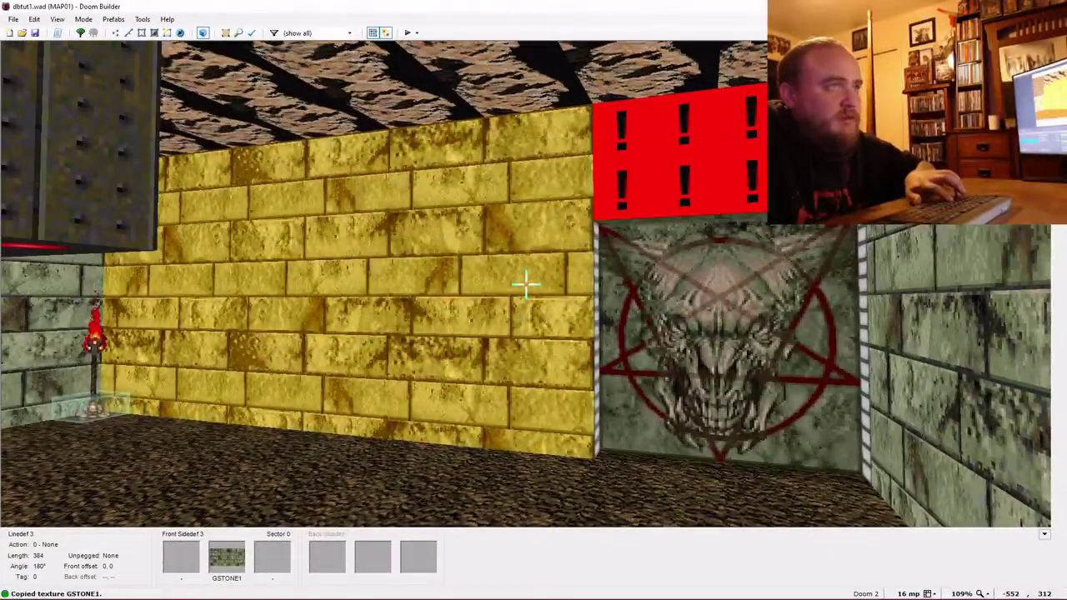
key(w)
key(ctrl+v)
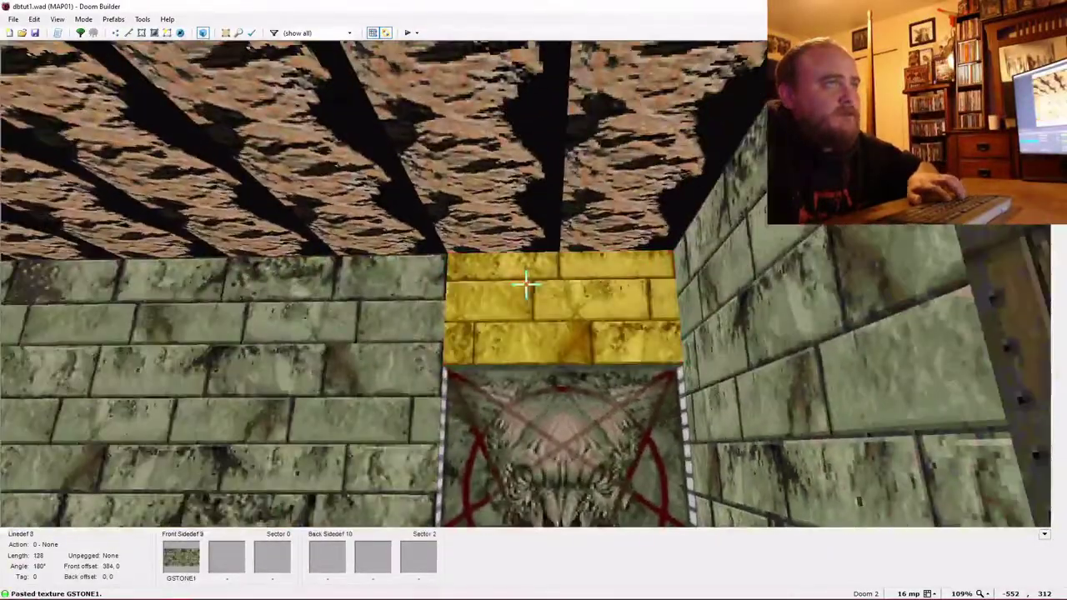
key(ctrl+v)
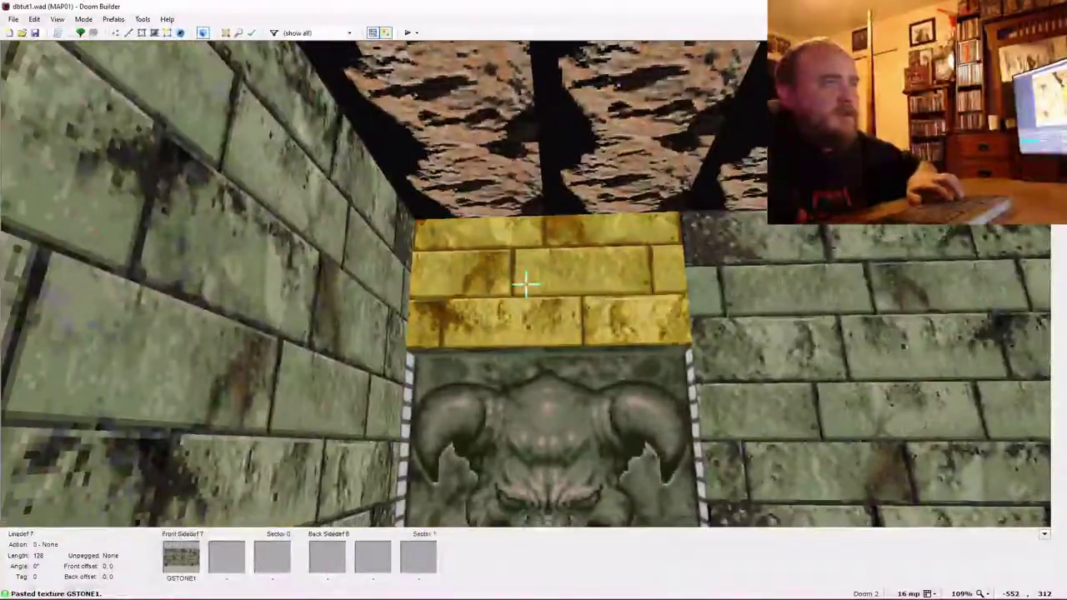
Replace the BIGDOOR7 texture on the wall behind the player start with the copied GSTONE1 texture.
key(d)
key(f)
key(s)
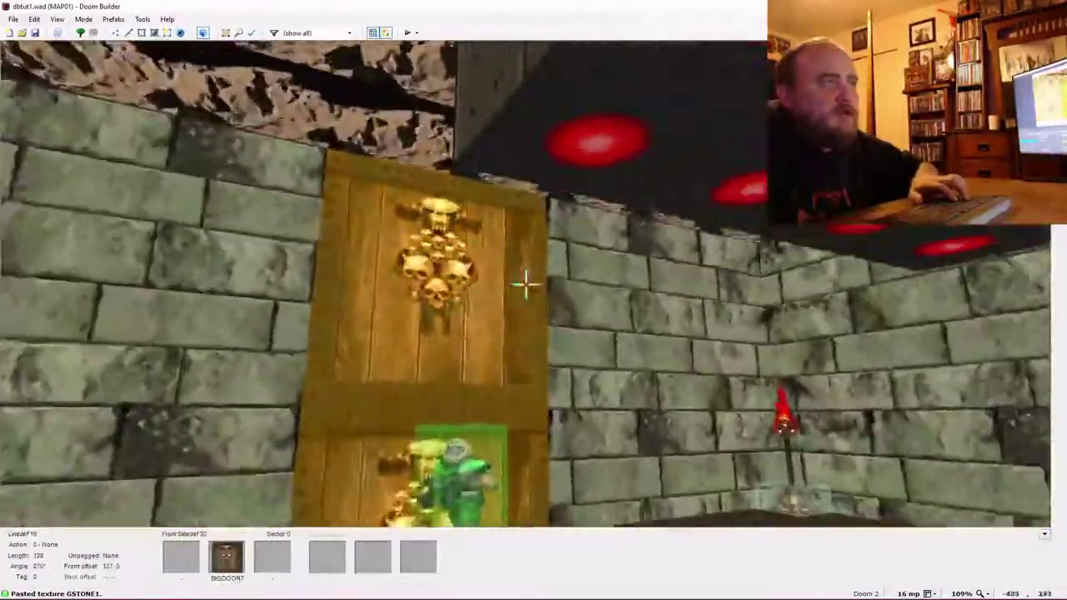
key(ctrl+c)
key(ctrl+v)
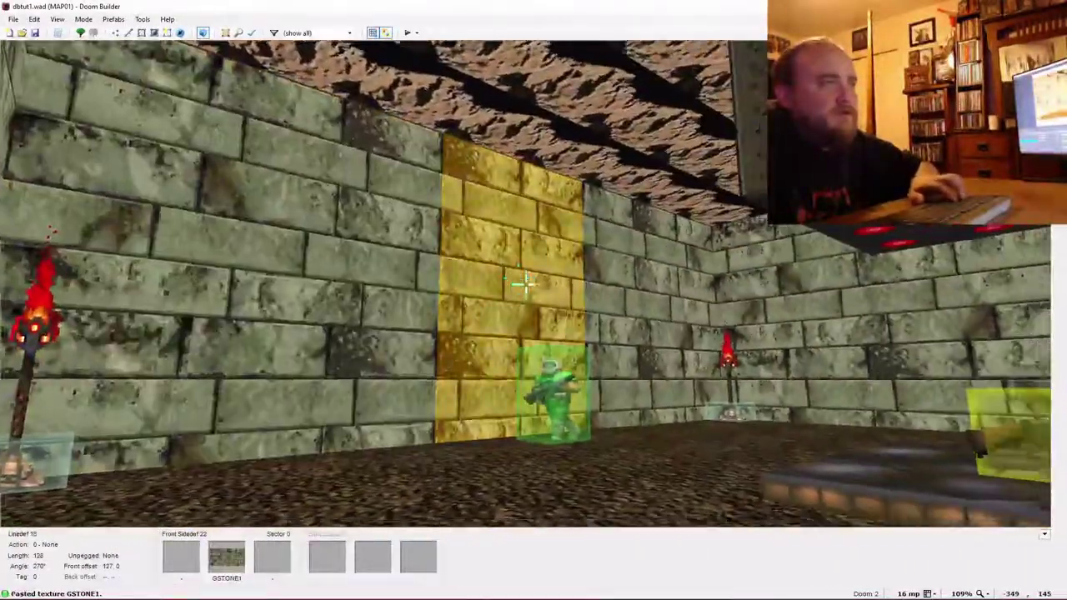
key(d)
key(s)
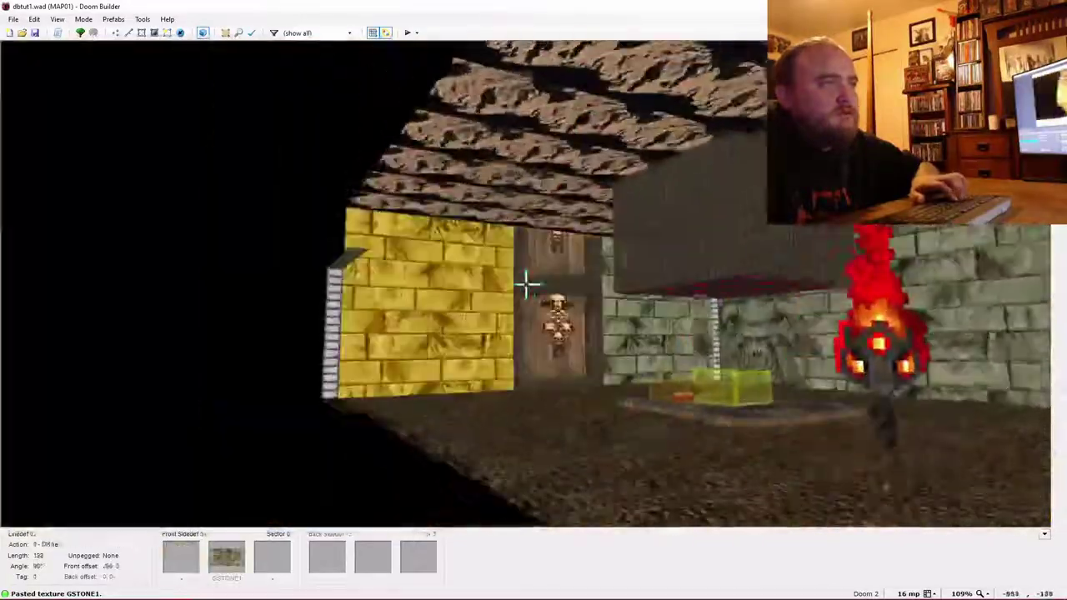
key(e)
key(w)
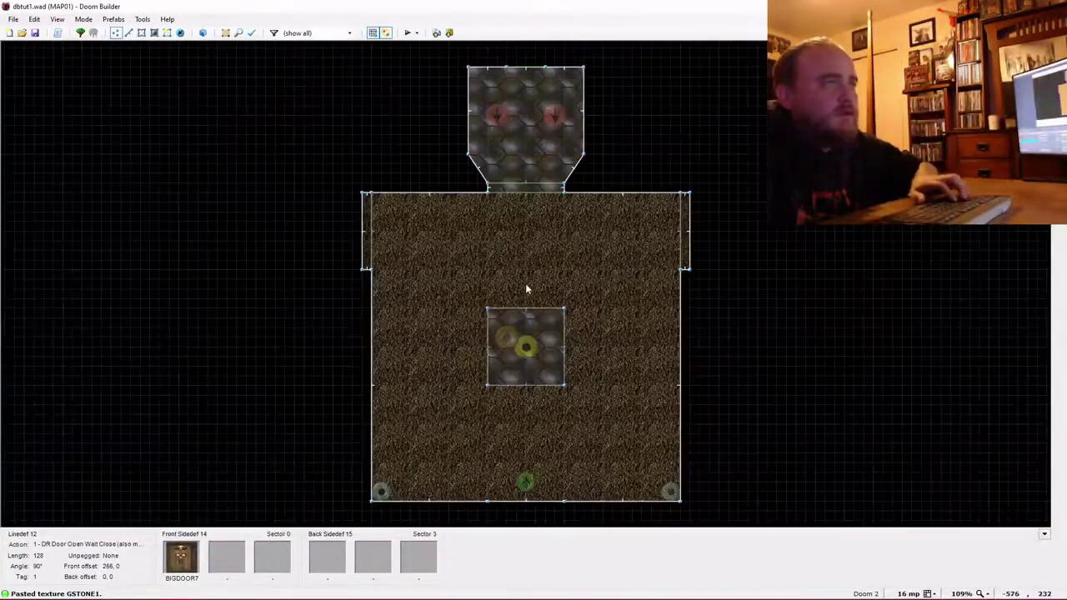
scroll(525, 283, up, 4)
scroll(536, 175, down, 5)
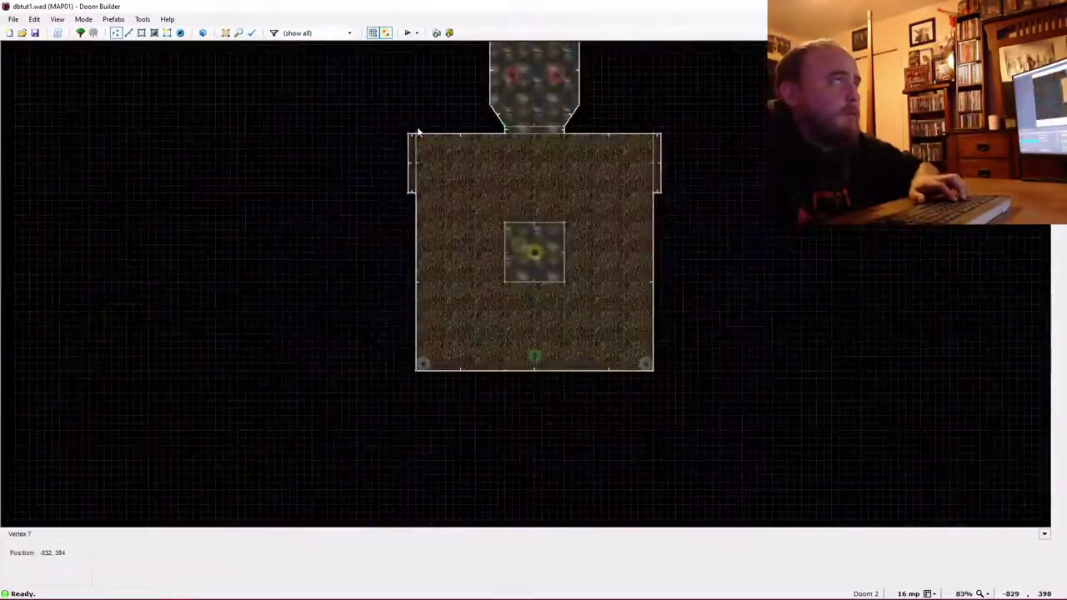
Return to Visual Mode and set the ceiling height of the central red-light block to 160.
key(q)
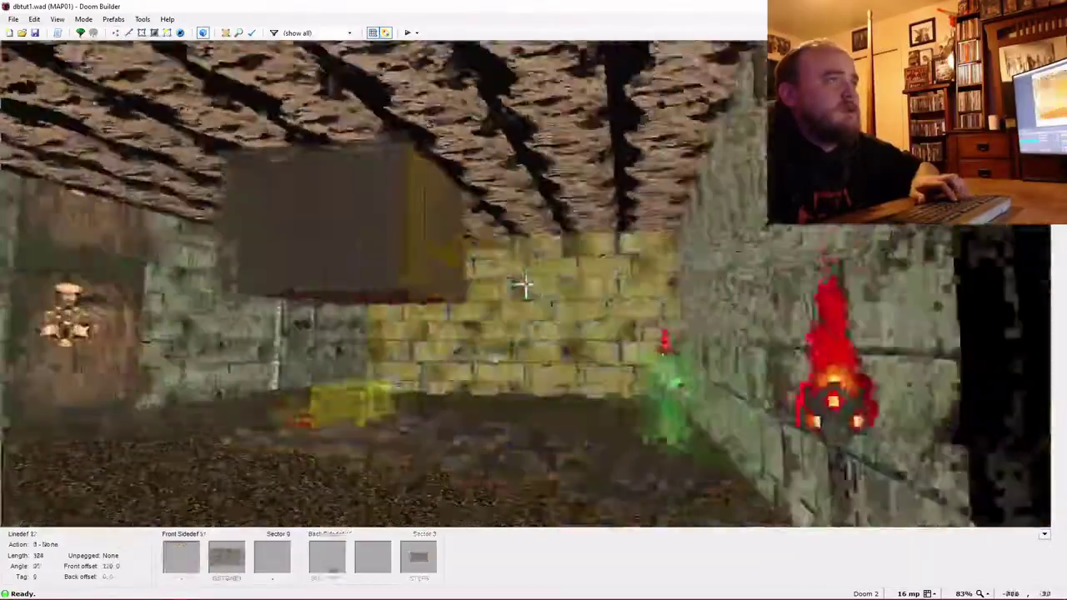
key(w)
key(s)
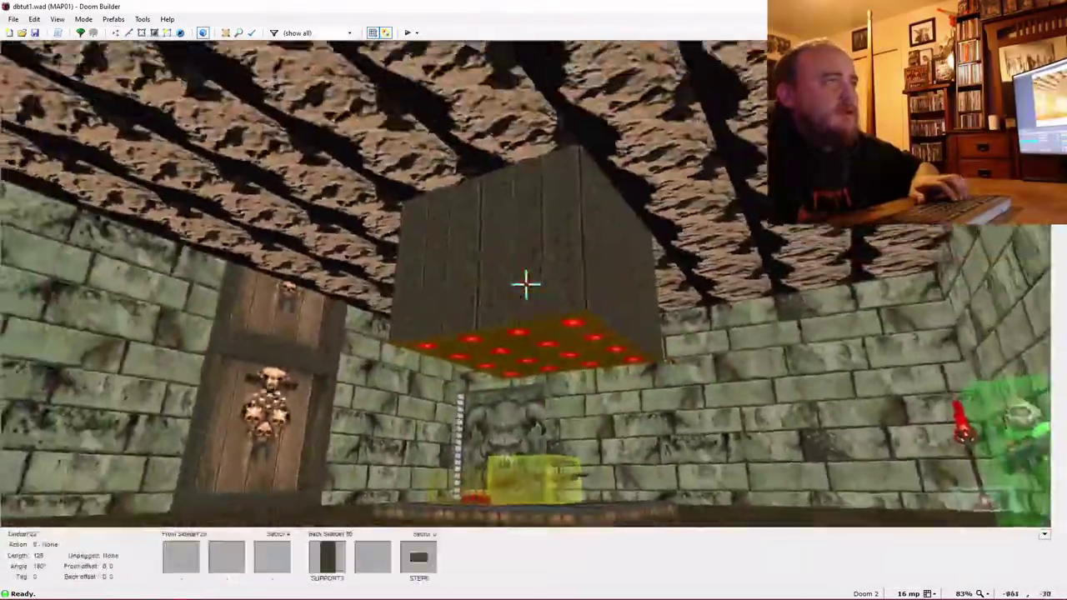
key(w)
key(s)
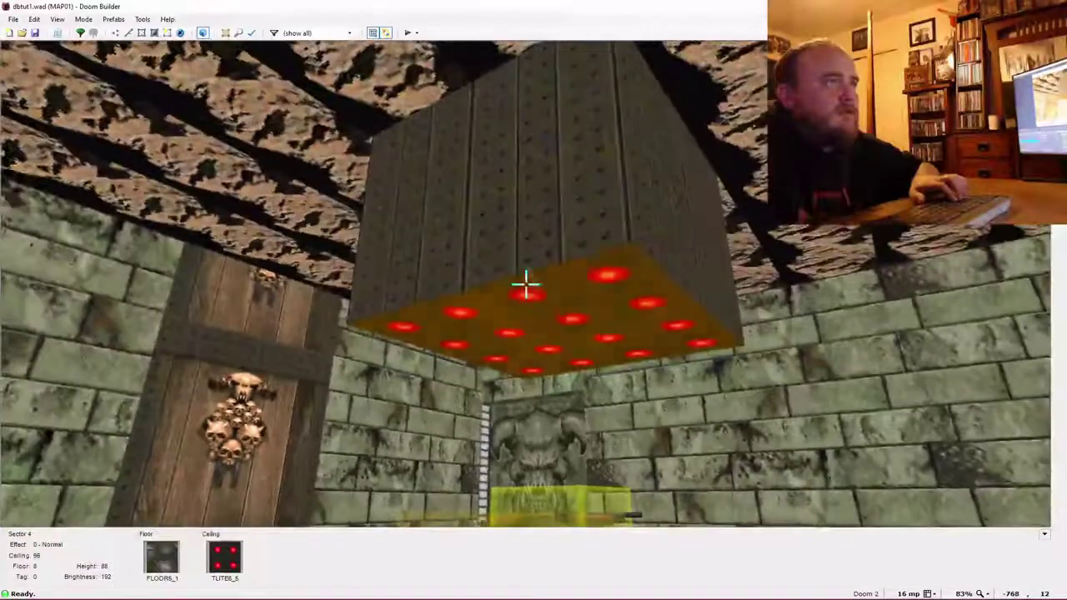
scroll(525, 284, up, 2)
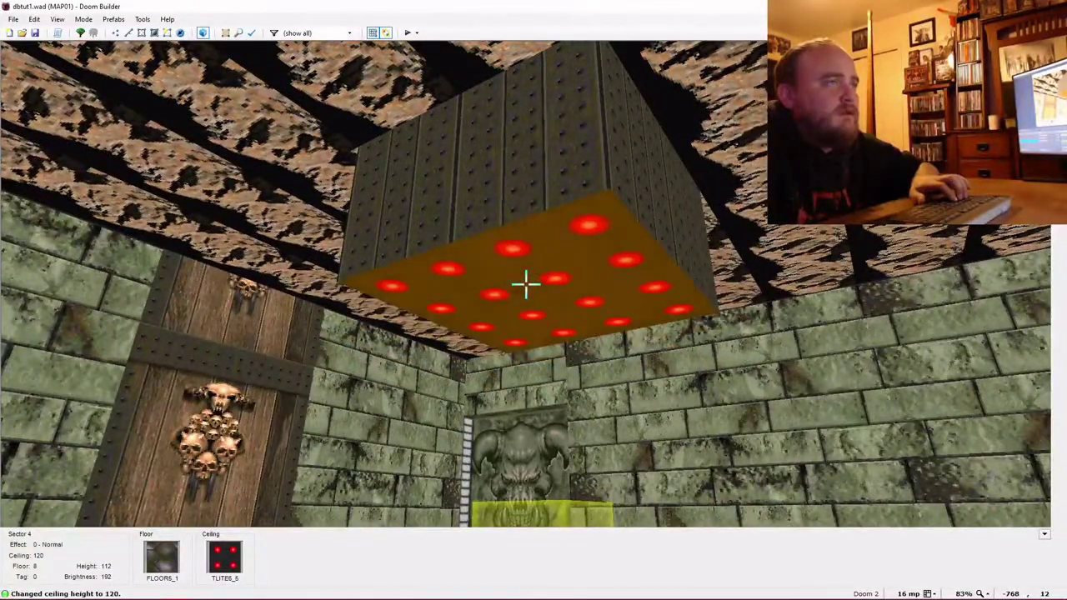
scroll(525, 285, up, 10)
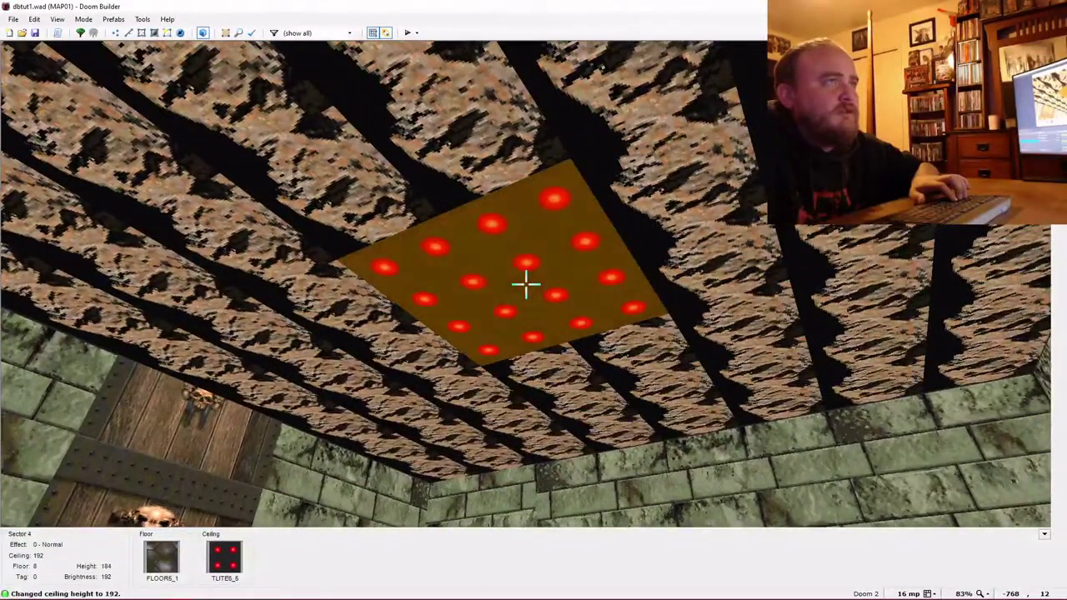
scroll(525, 284, down, 2)
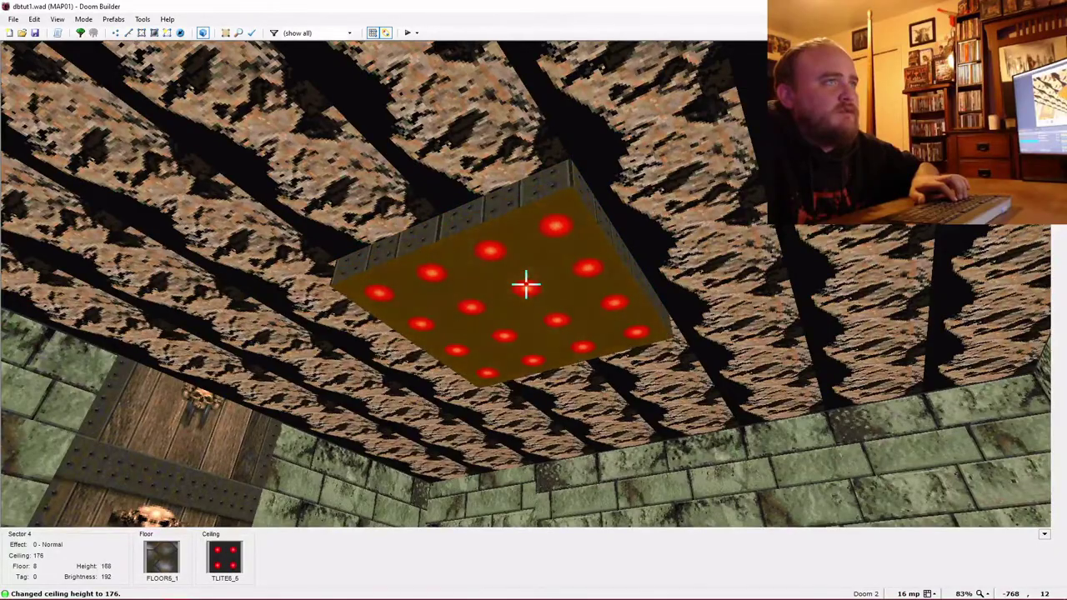
scroll(525, 285, down, 2)
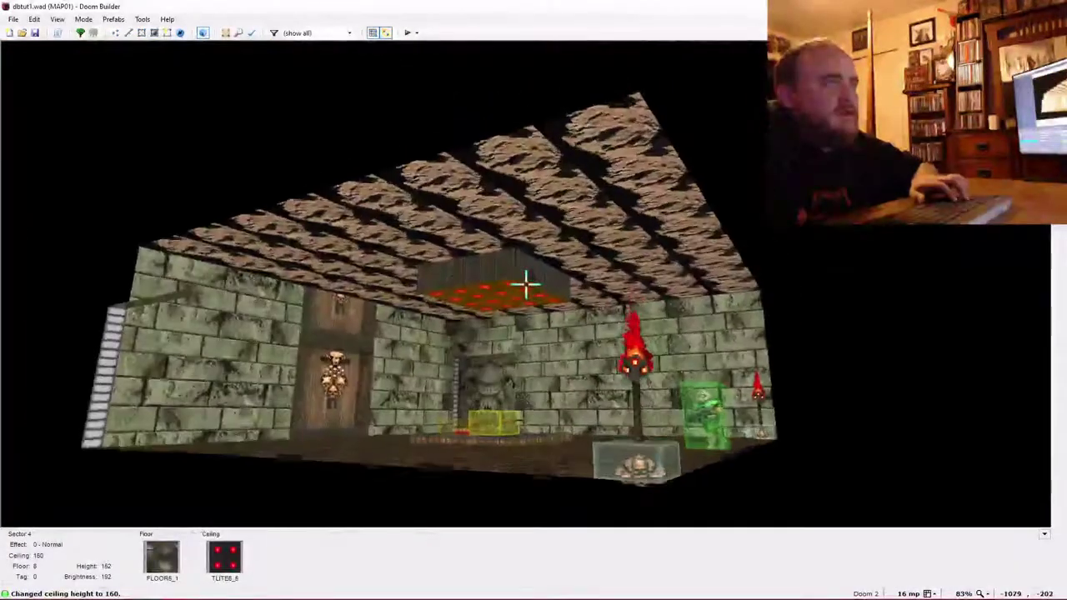
Test the map in the game, walking the main room to inspect the sky ceiling, red-light block and door, and quit to the editor.
key(v)
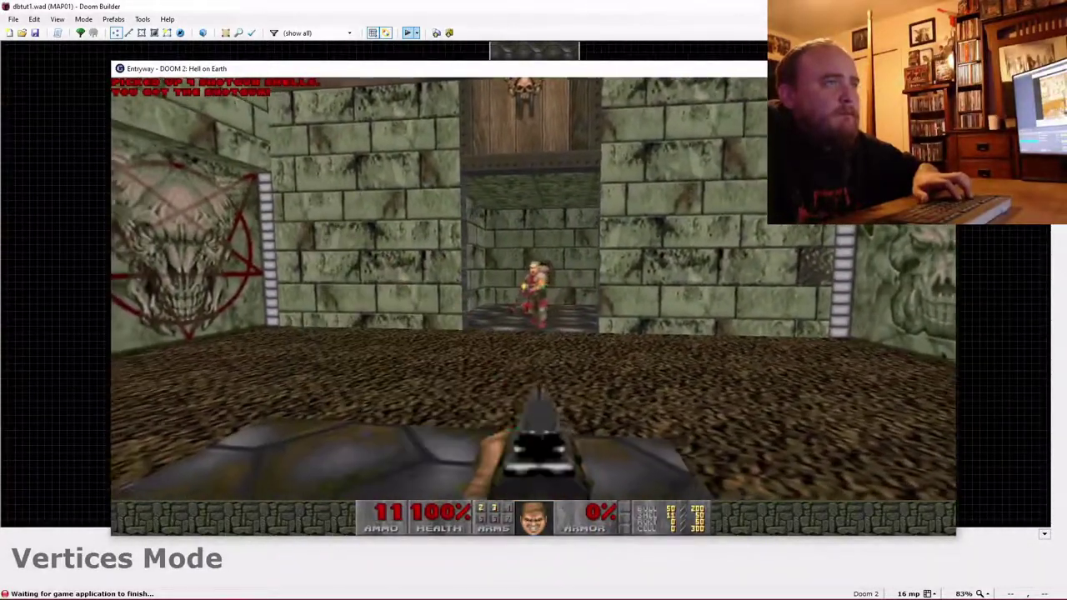
click(534, 290)
key(w)
key(d)
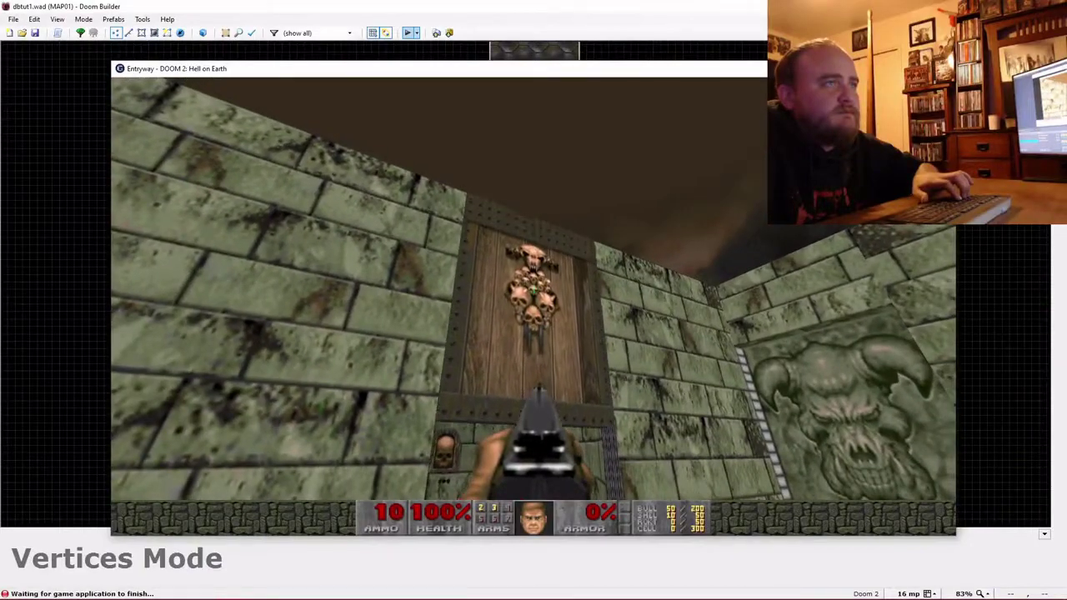
key(s)
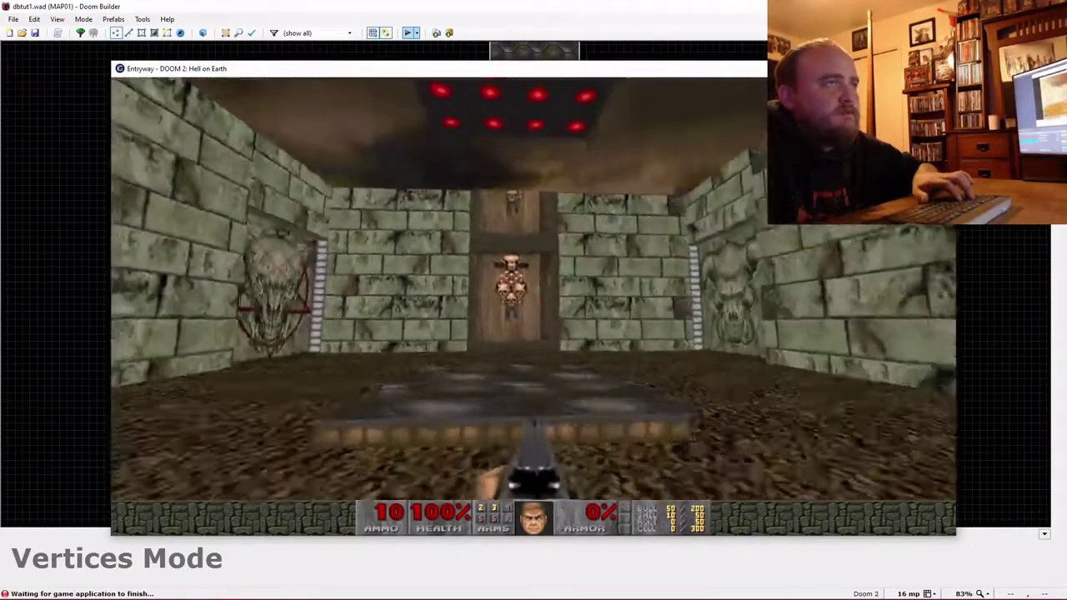
key(w)
key(Escape)
key(Return)
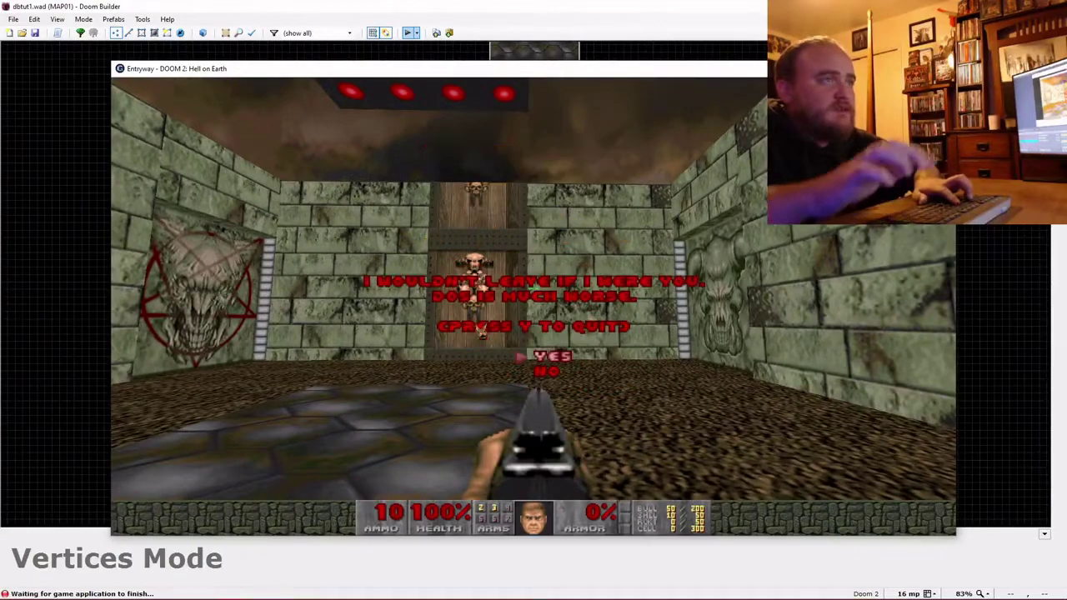
key(y)
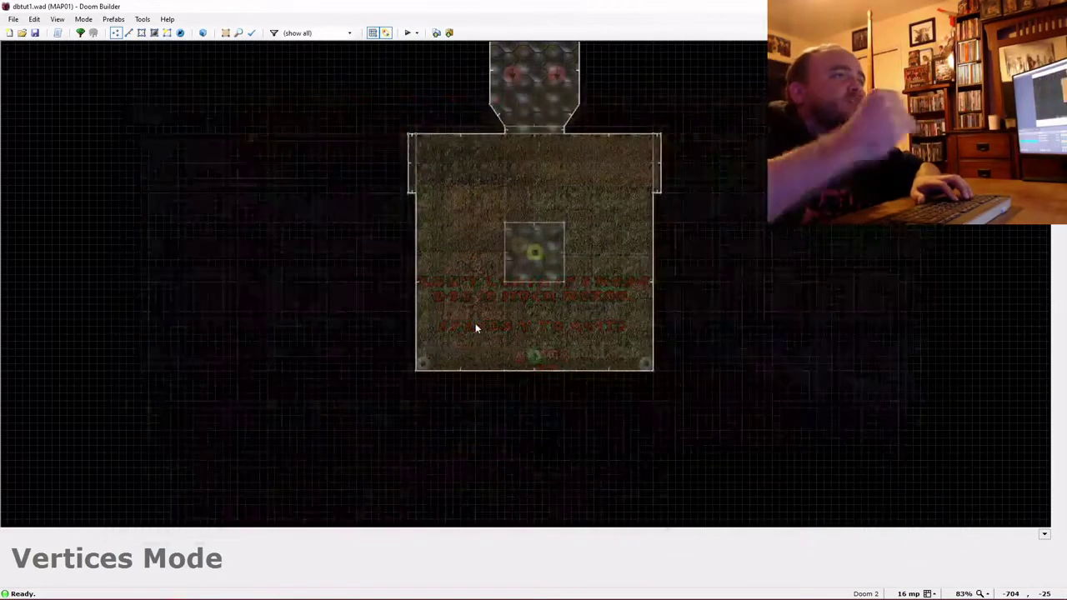
In Visual Mode, replace the front upper texture of the door facing the main room with BIGDOOR4.
key(w)
key(e)
right_click(528, 287)
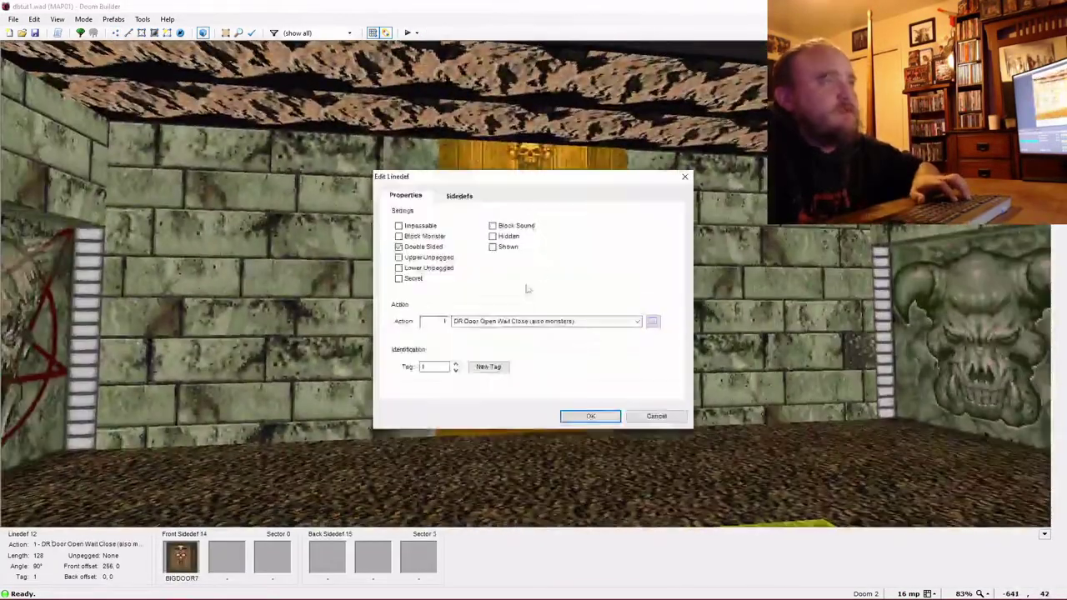
click(472, 197)
click(563, 264)
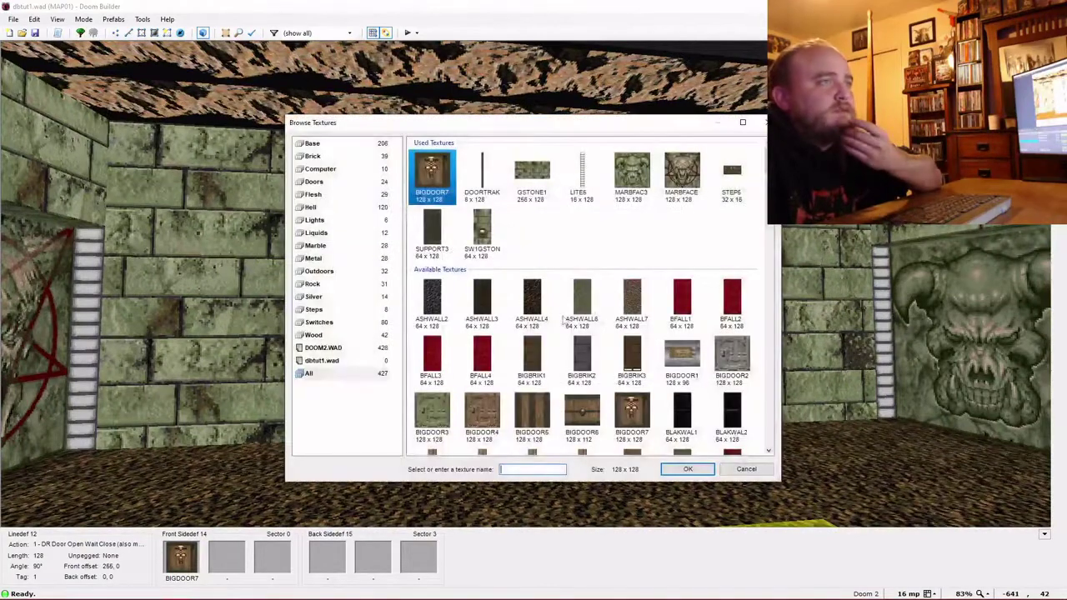
scroll(615, 276, down, 1)
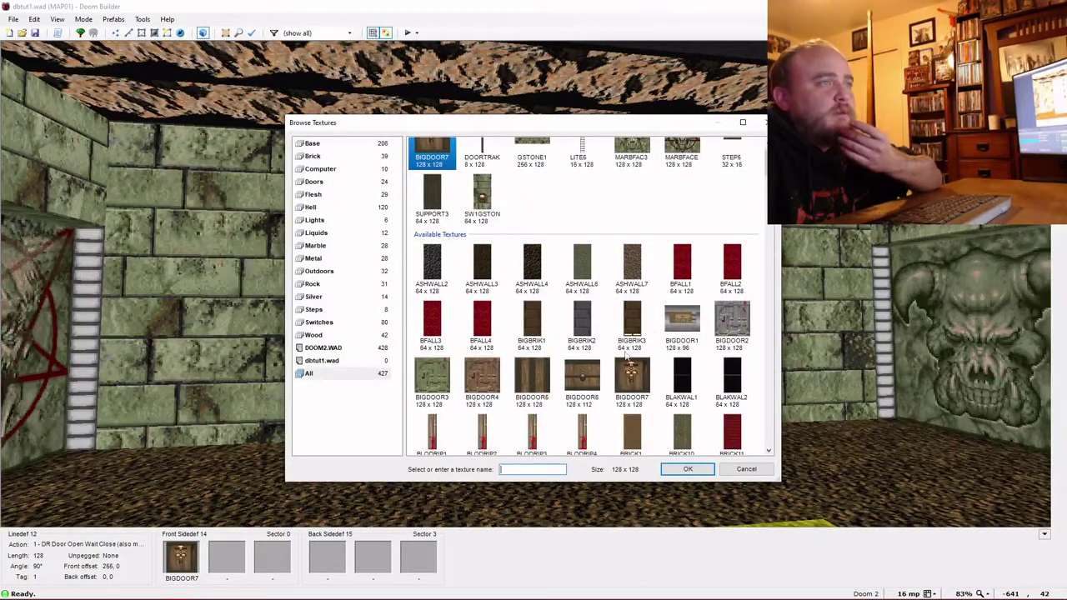
scroll(595, 370, down, 1)
double_click(478, 349)
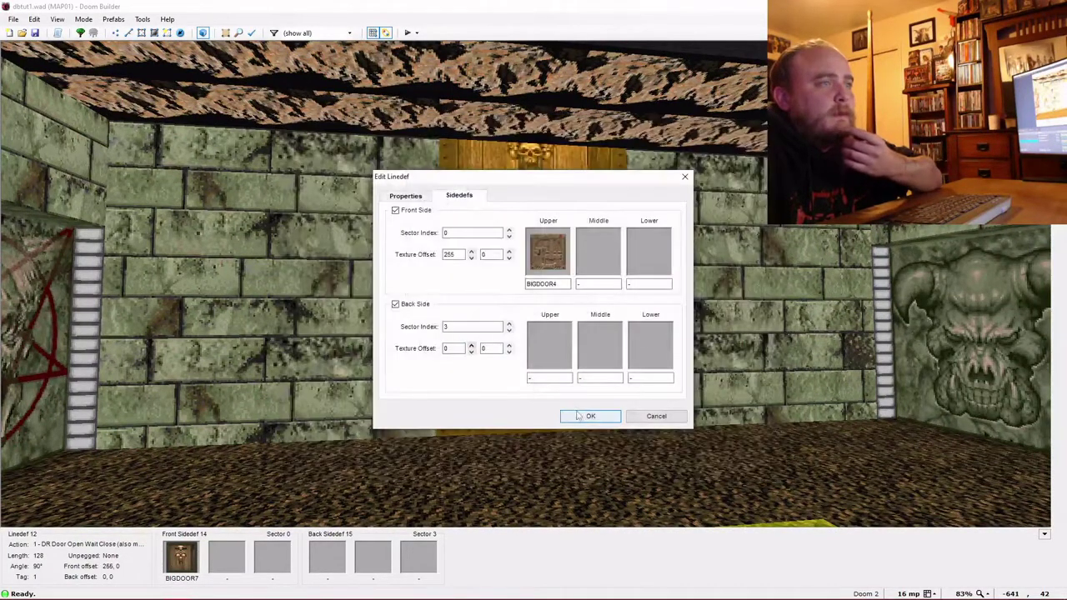
click(589, 417)
mouse_move(526, 284)
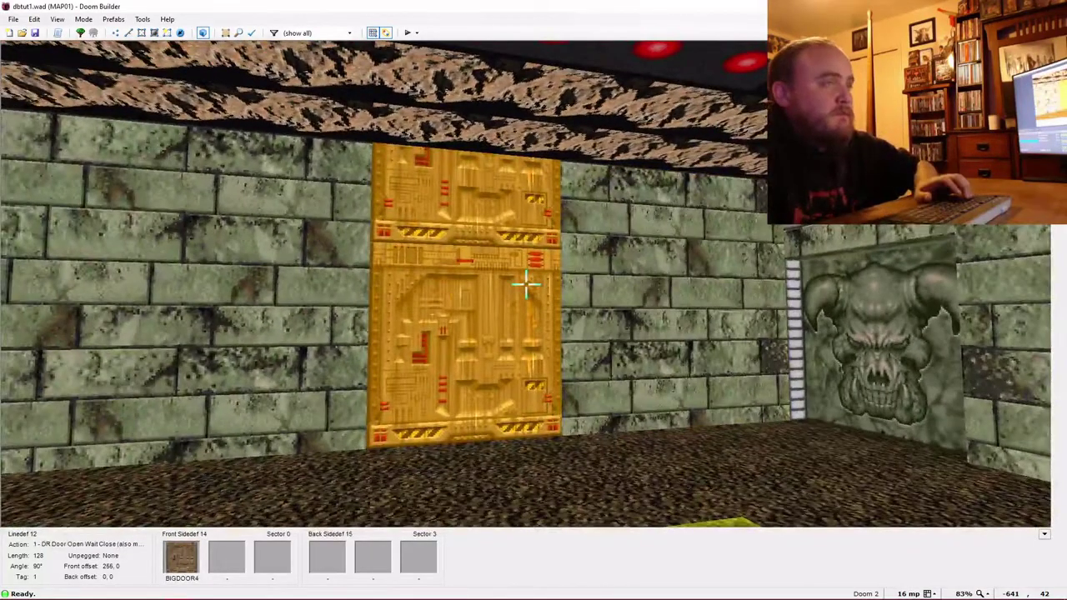
key(q)
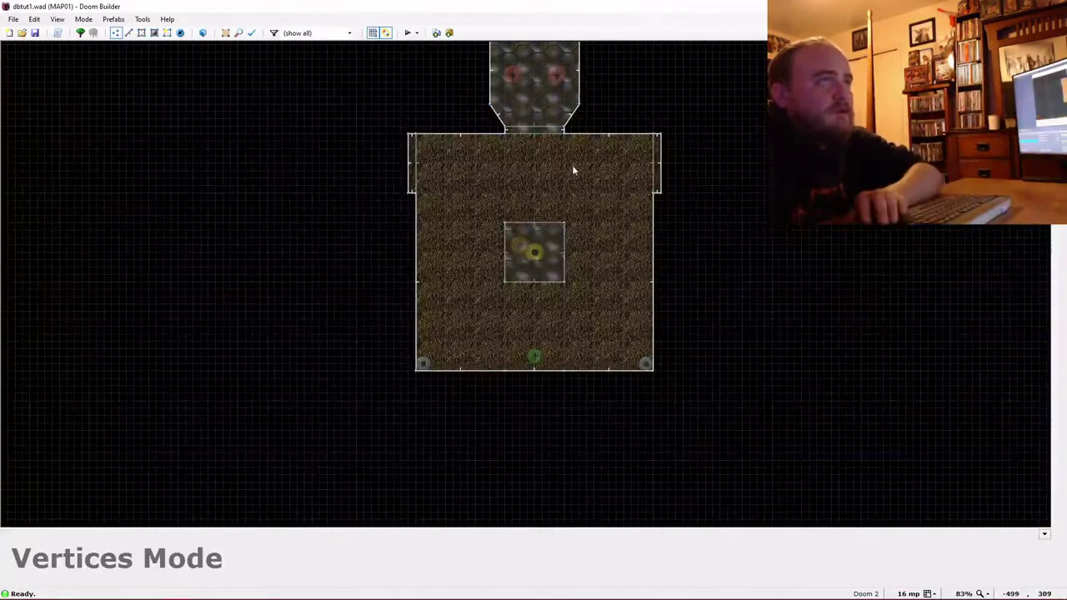
scroll(588, 155, up, 5)
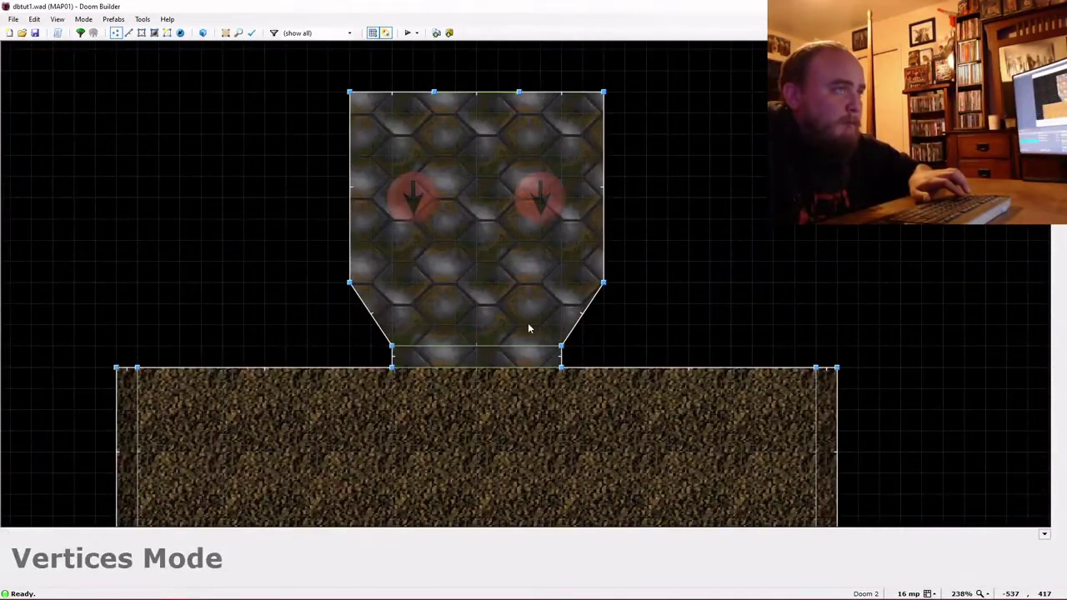
scroll(528, 328, down, 10)
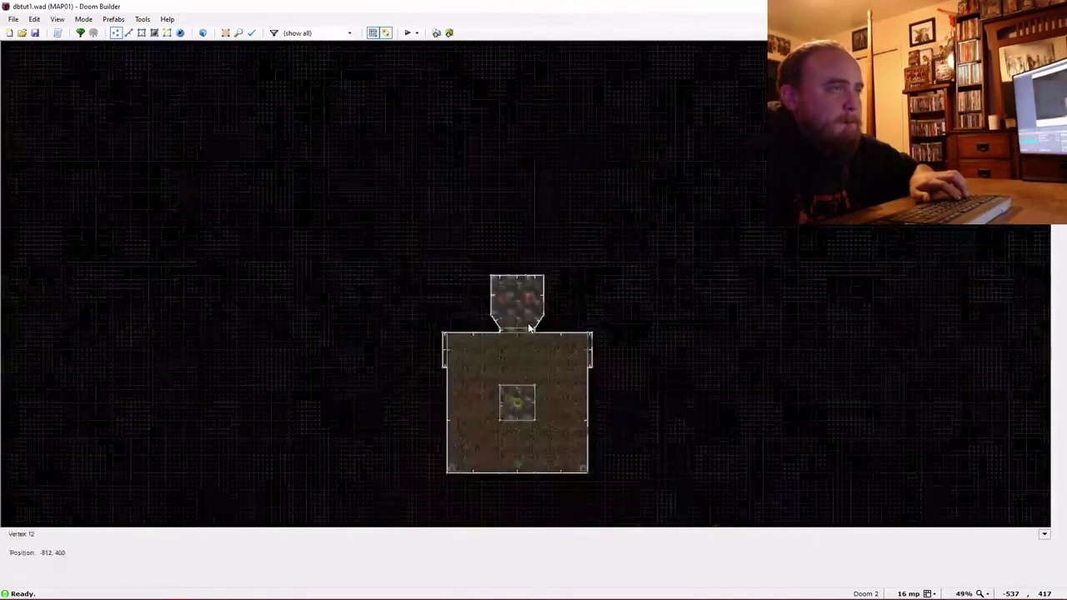
scroll(527, 327, up, 5)
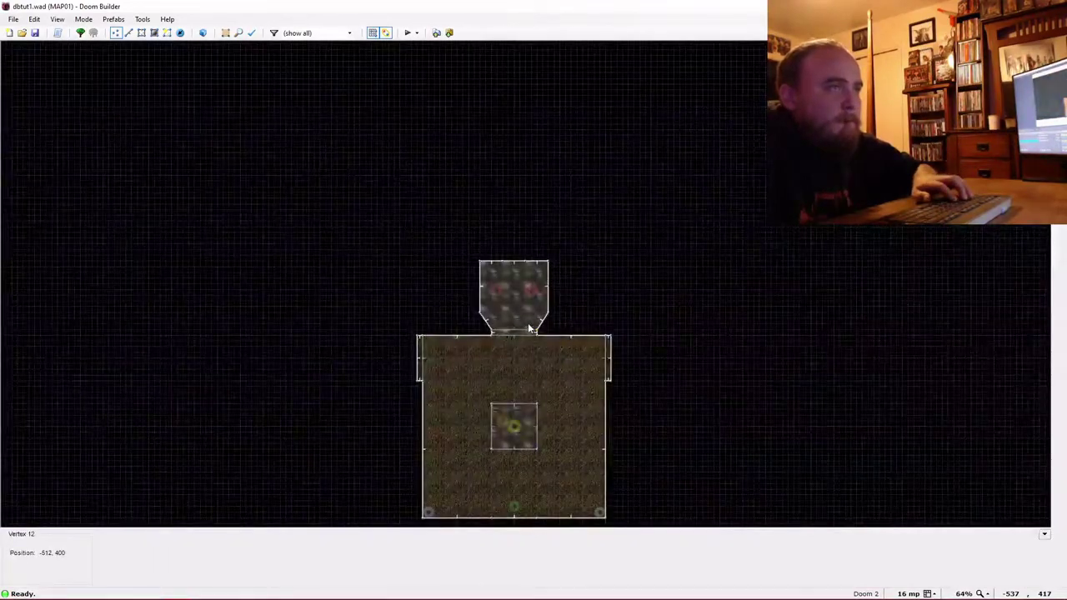
scroll(528, 327, up, 3)
Return to Visual Mode and raise the door sector's ceiling to a height of 104.
key(w)
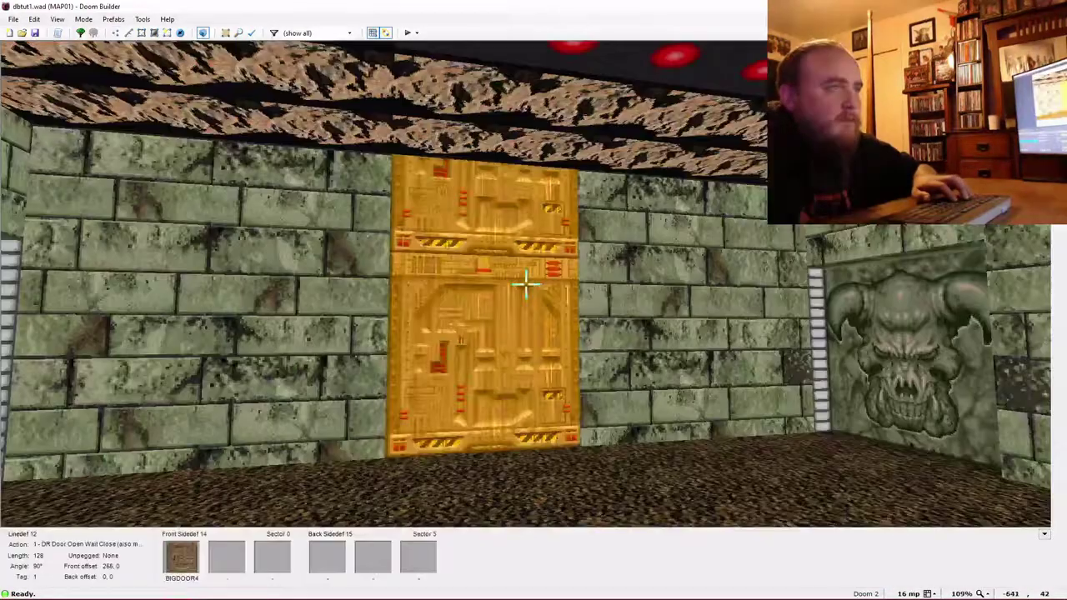
key(e)
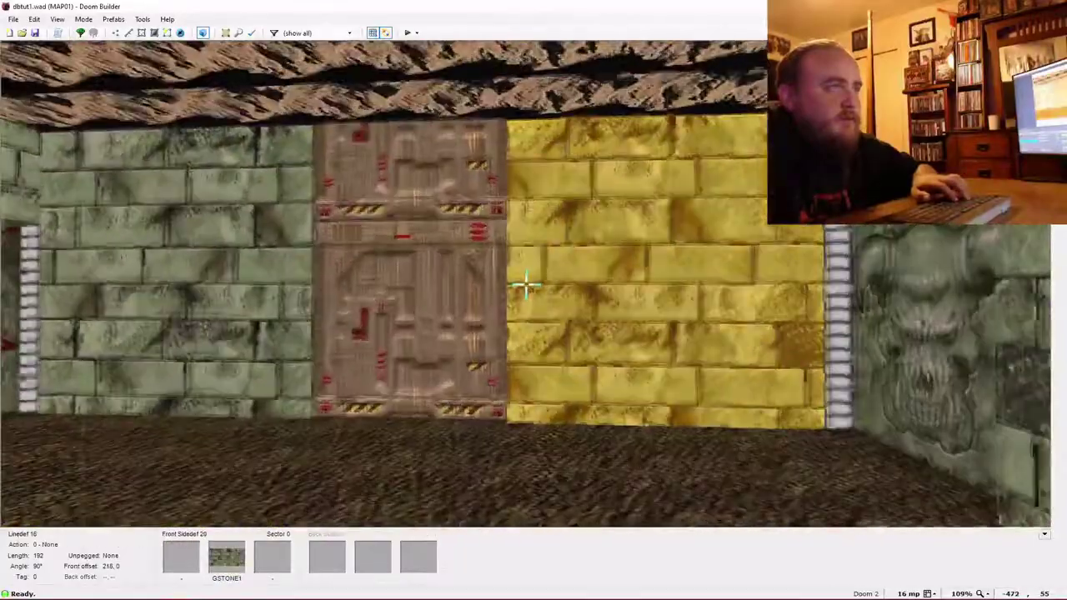
scroll(526, 284, up, 11)
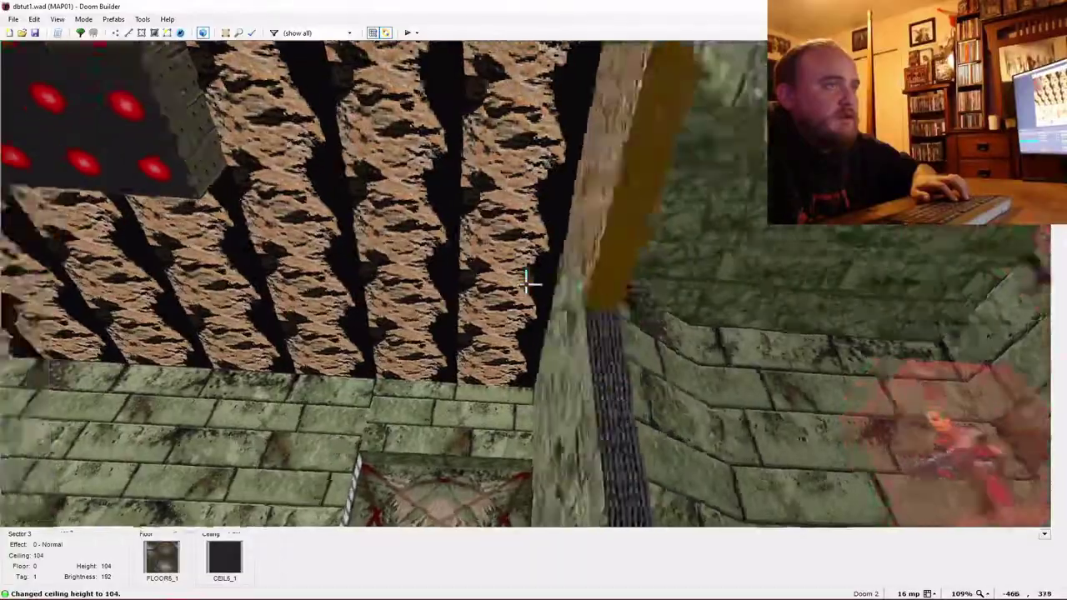
scroll(525, 285, up, 2)
key(e)
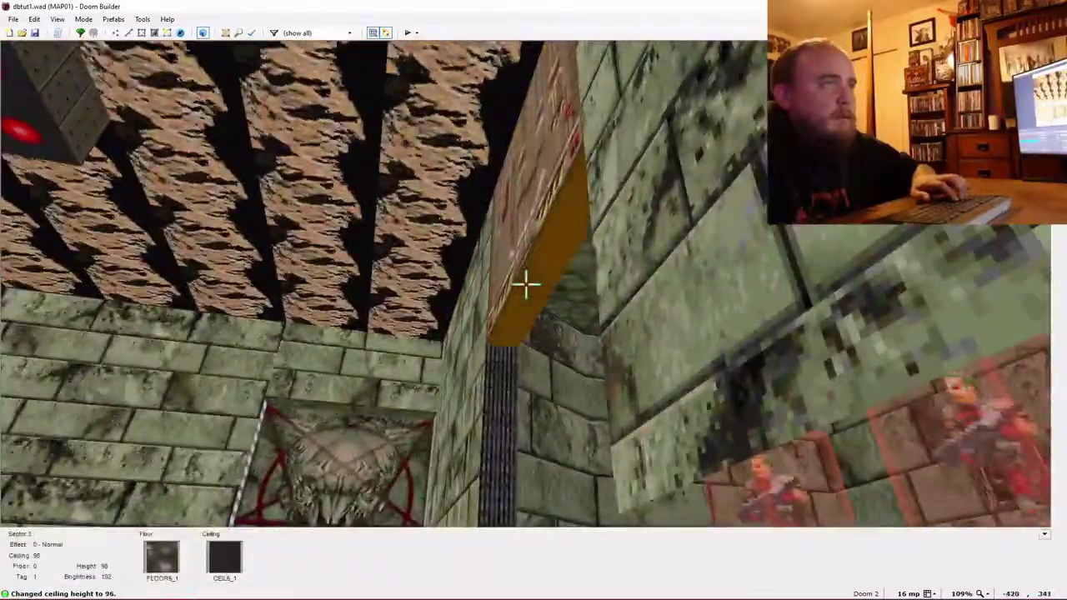
key(d)
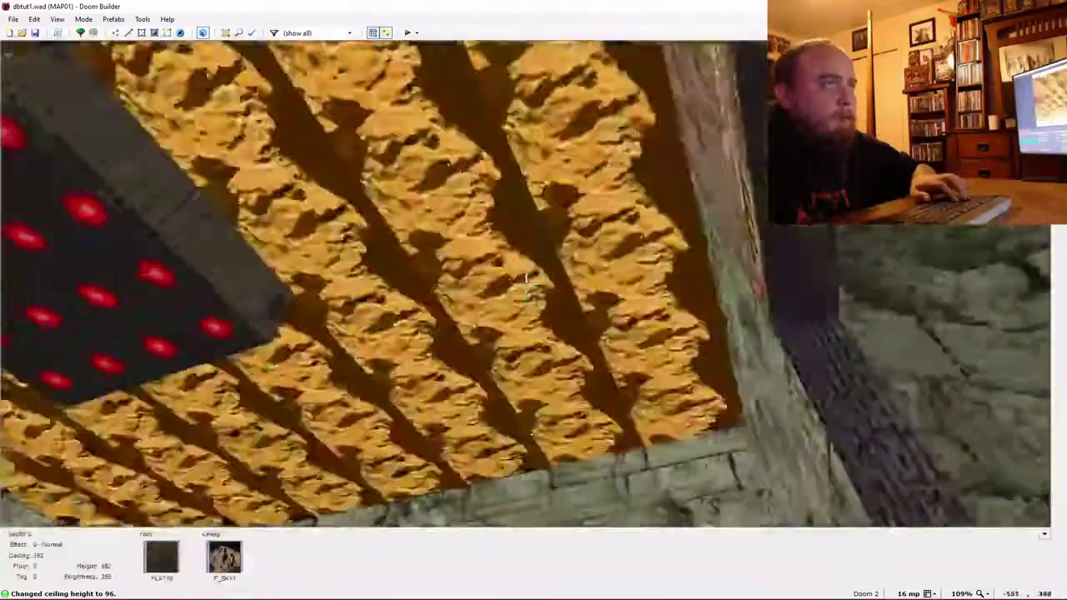
scroll(525, 285, down, 1)
key(d)
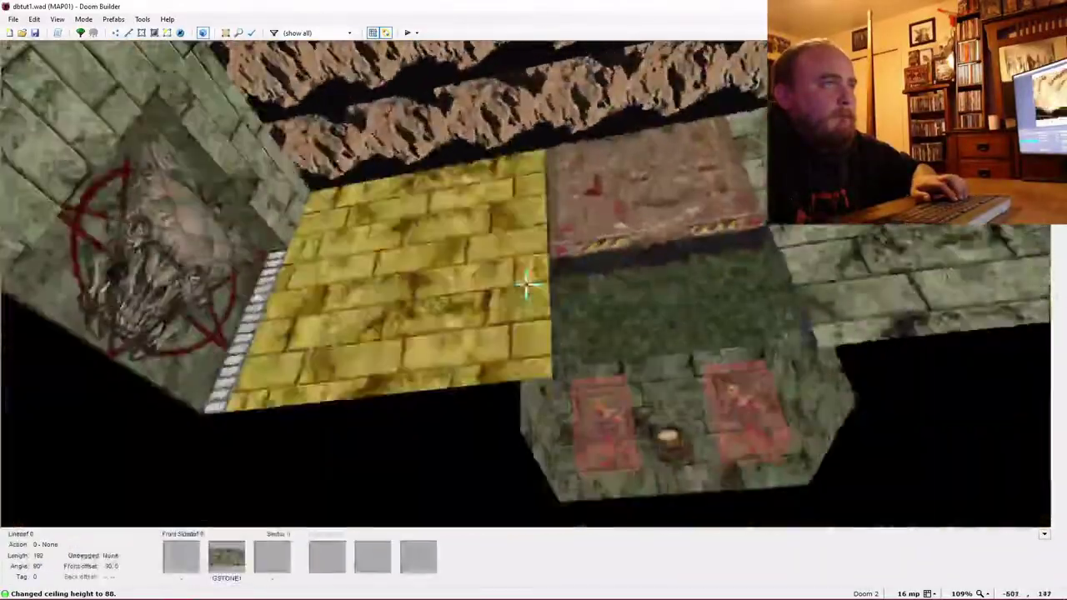
key(e)
scroll(526, 285, down, 1)
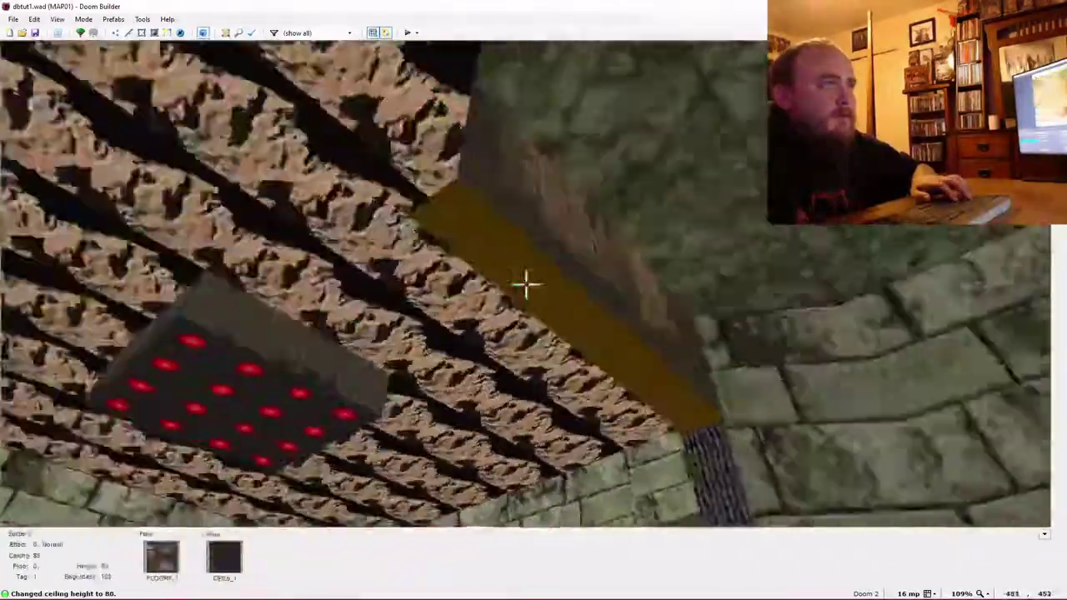
scroll(526, 284, up, 2)
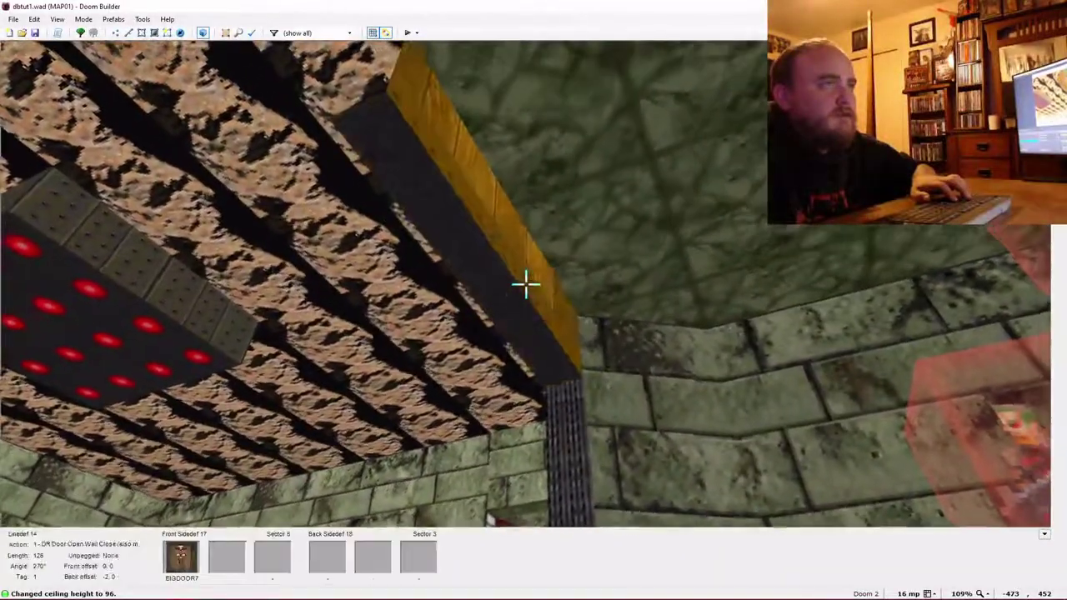
scroll(526, 285, up, 1)
key(e)
key(d)
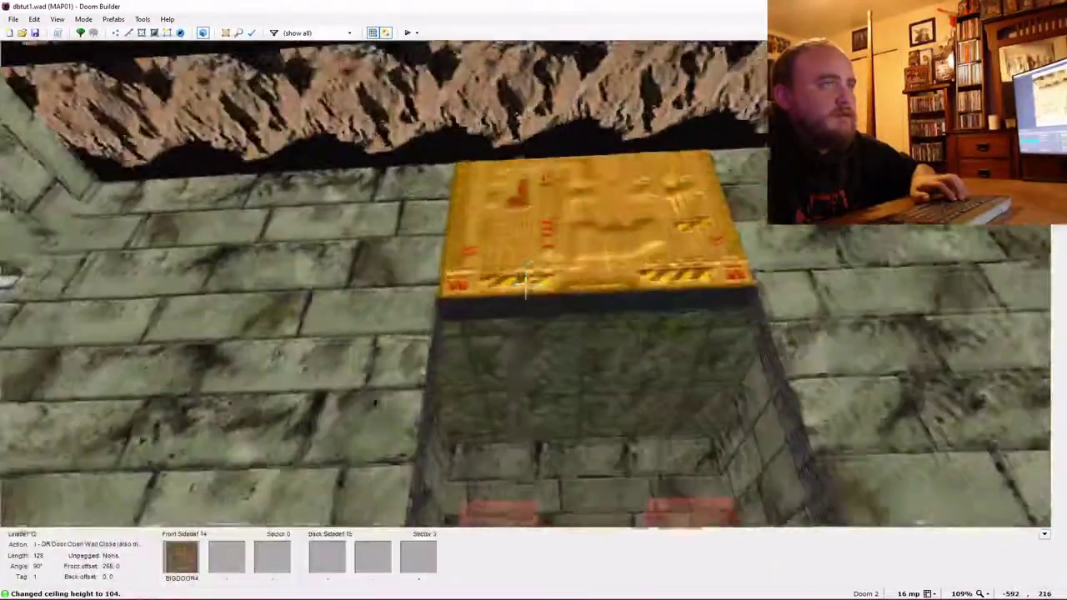
Copy the BIGDOOR4 texture from the door's front and paste it over BIGDOOR7 on the side facing the monster alcove.
key(w)
key(d)
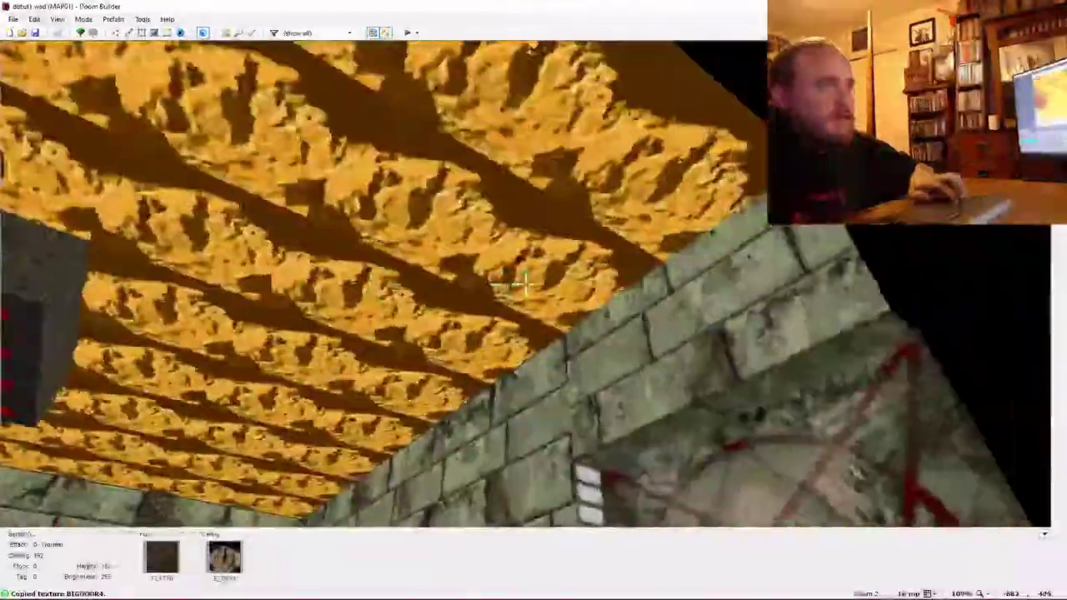
key(e)
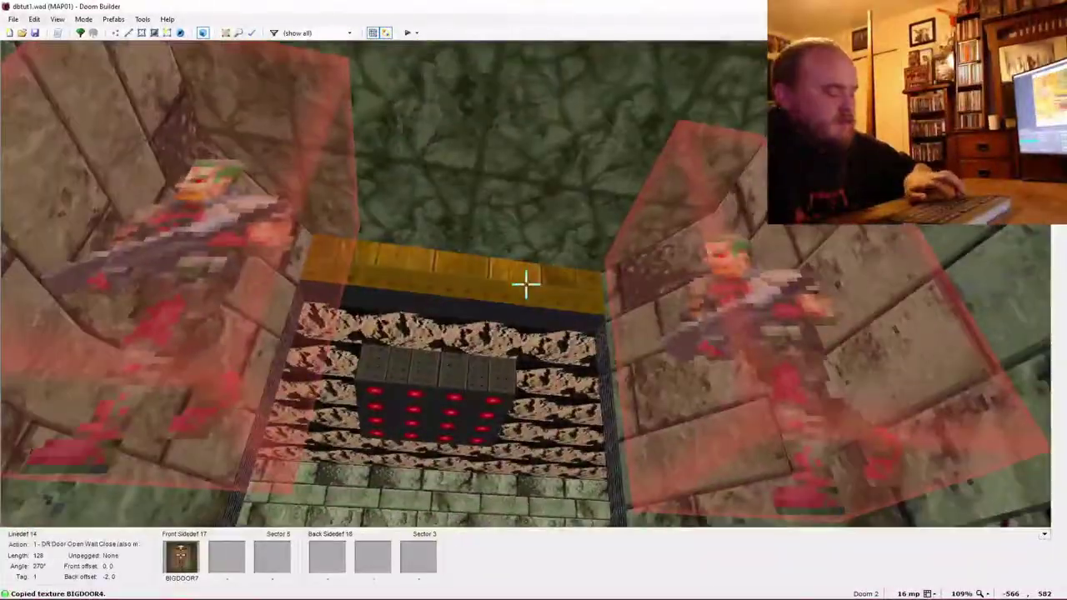
key(w)
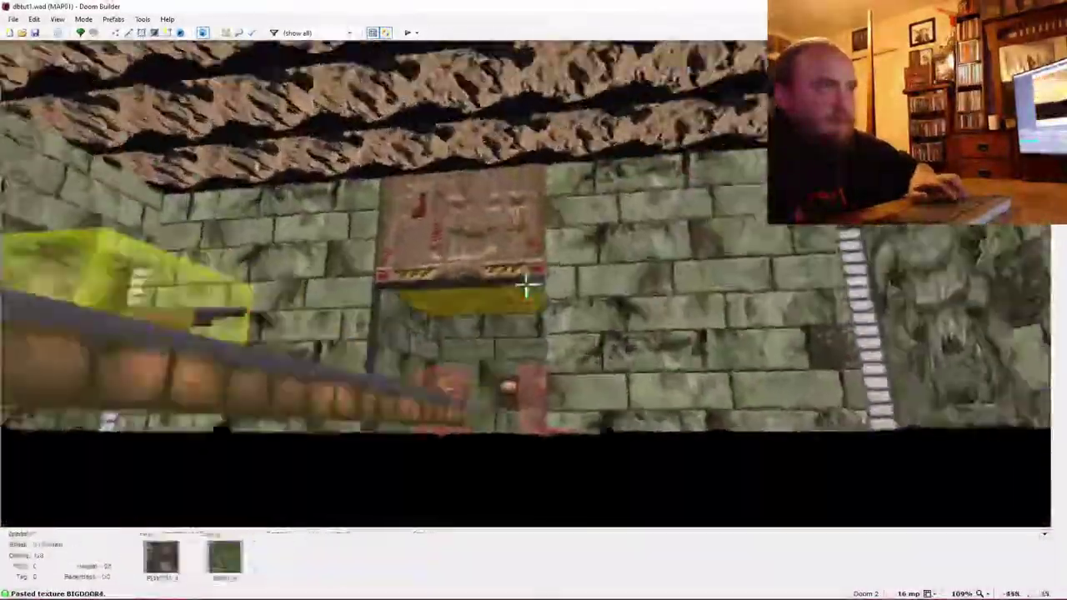
key(d)
Test the map in the game, picking up the shotgun and approaching the open doorway with the new door texture.
key(w)
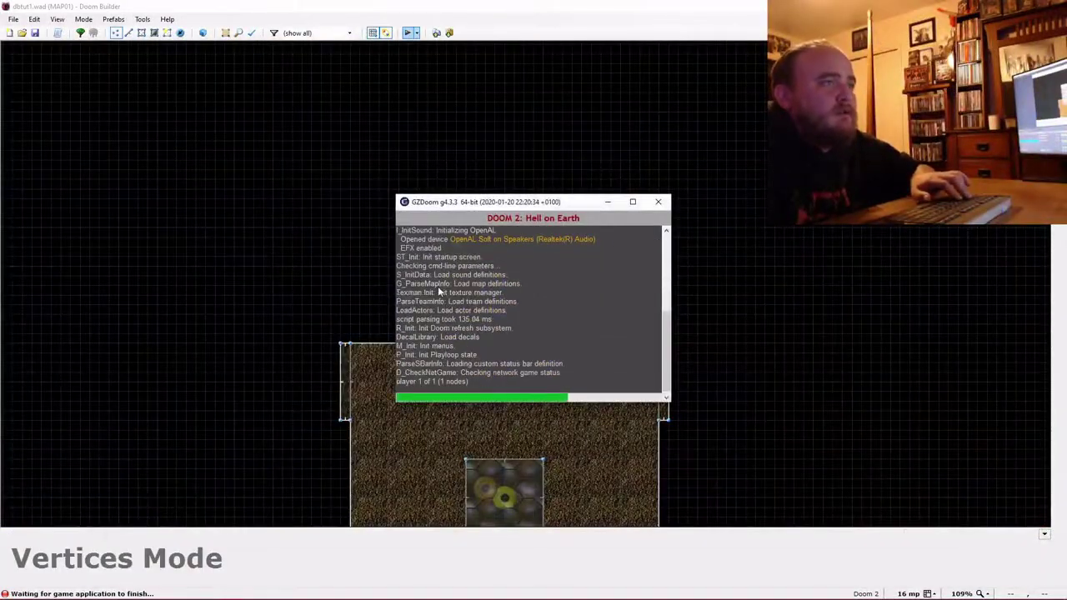
key(w)
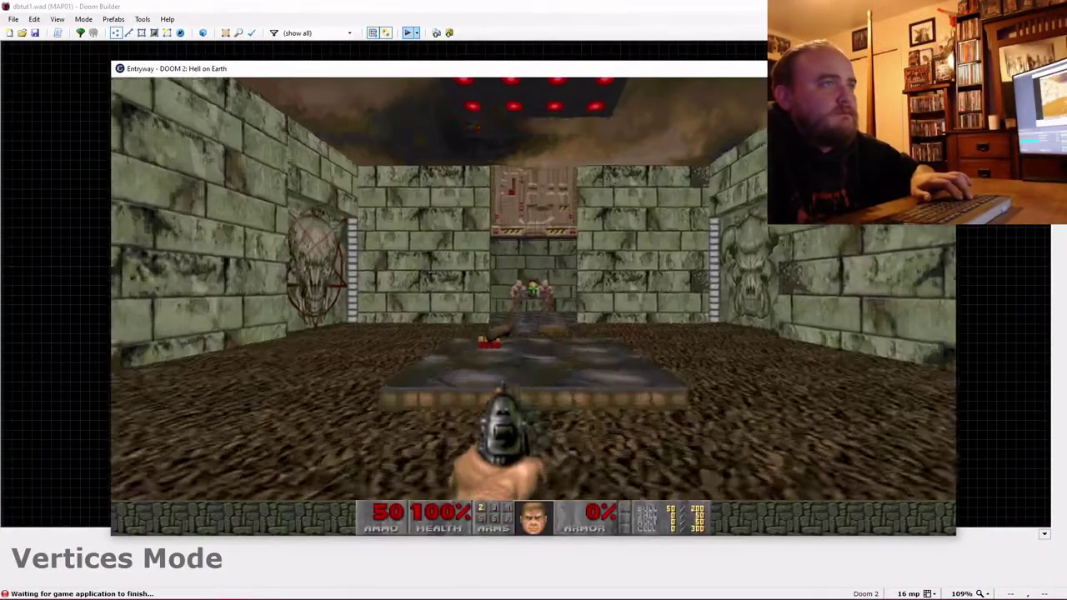
key(s)
key(d)
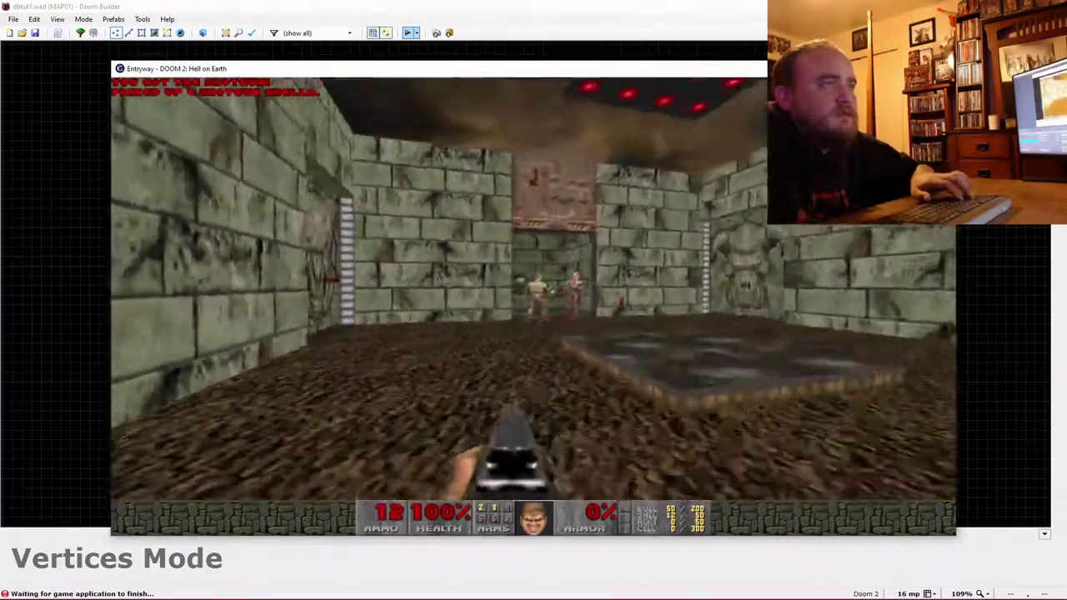
key(a)
key(w)
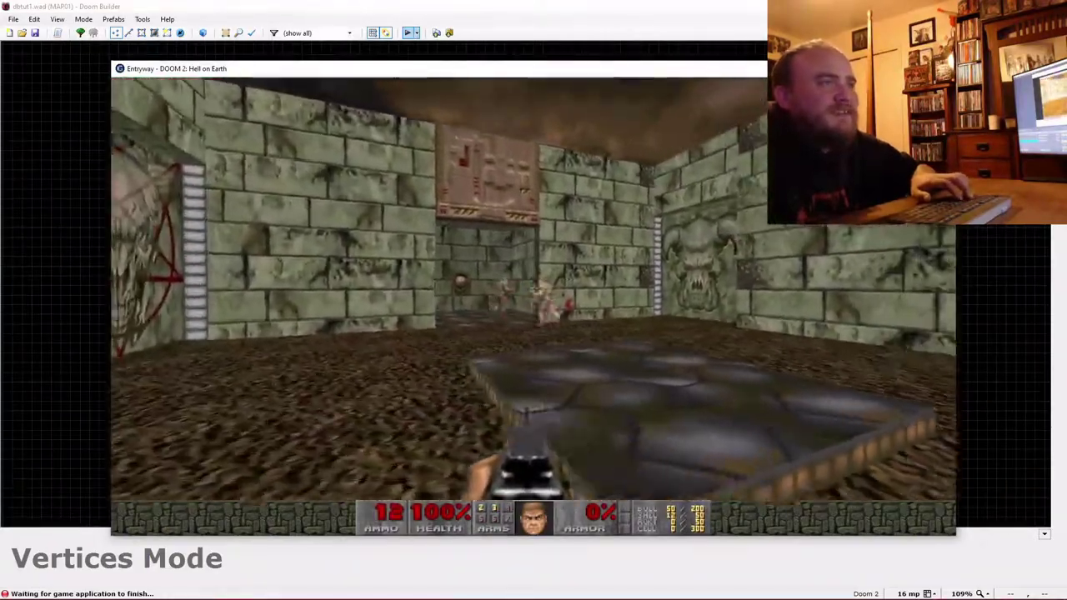
key(w)
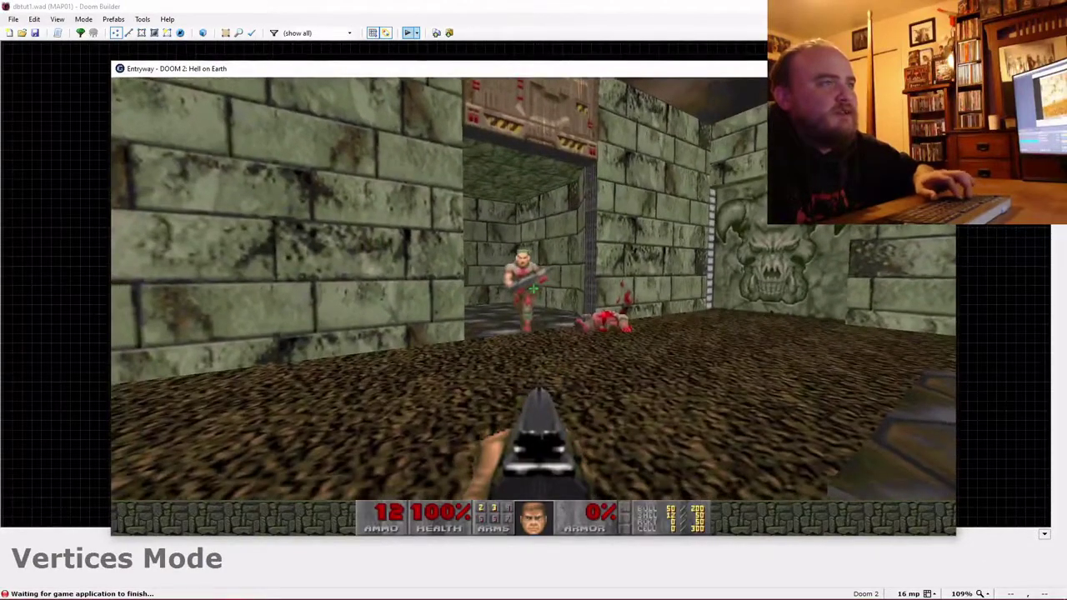
Shoot the monster coming out of the doorway, look over the raised door and quit the game test.
click(533, 288)
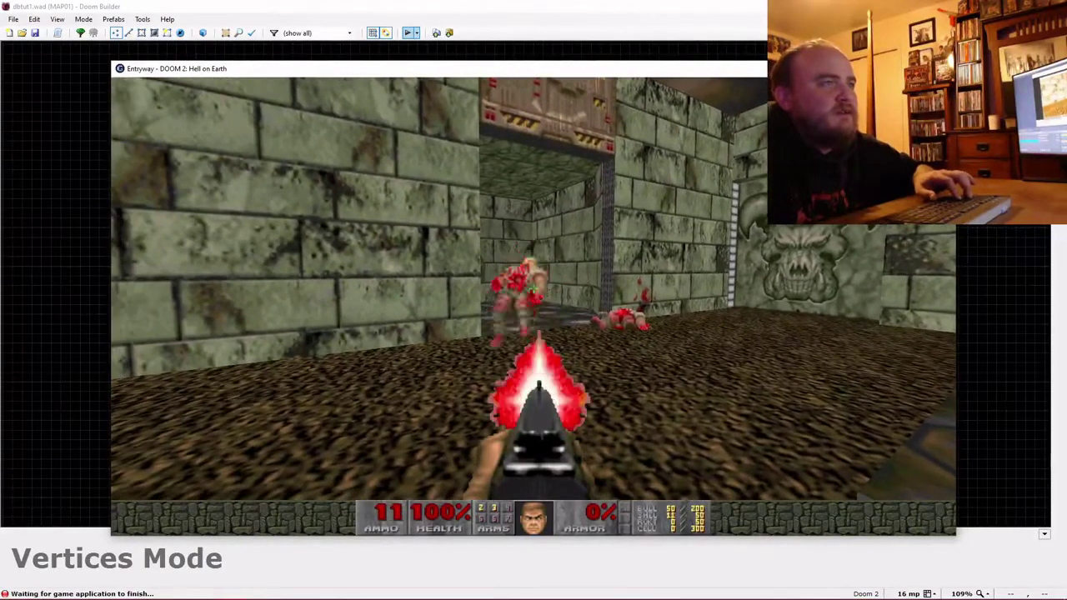
key(s)
key(d)
key(Escape)
key(Up)
key(Return)
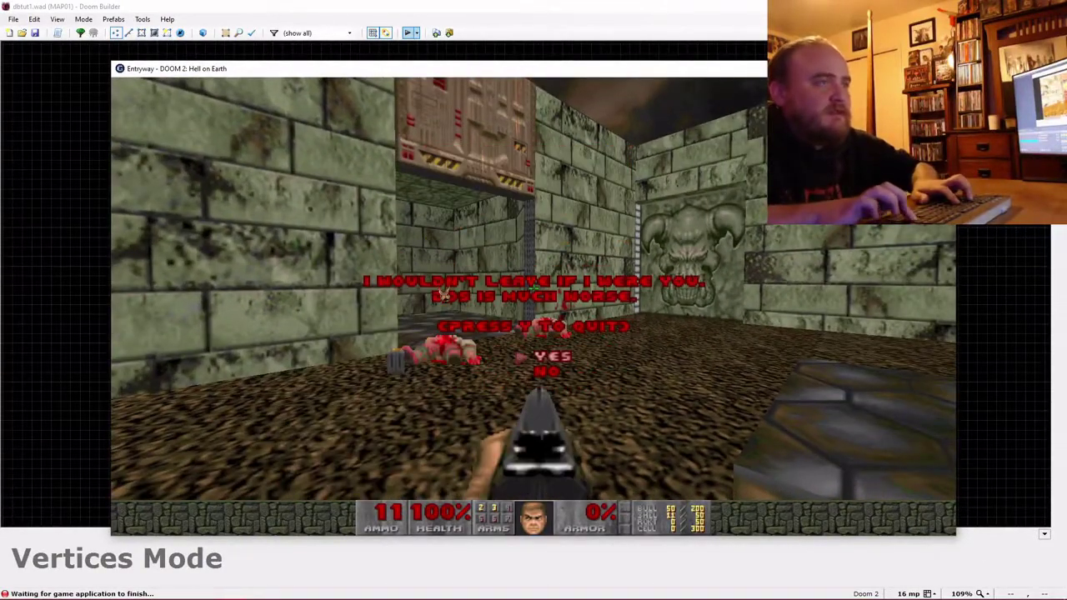
key(y)
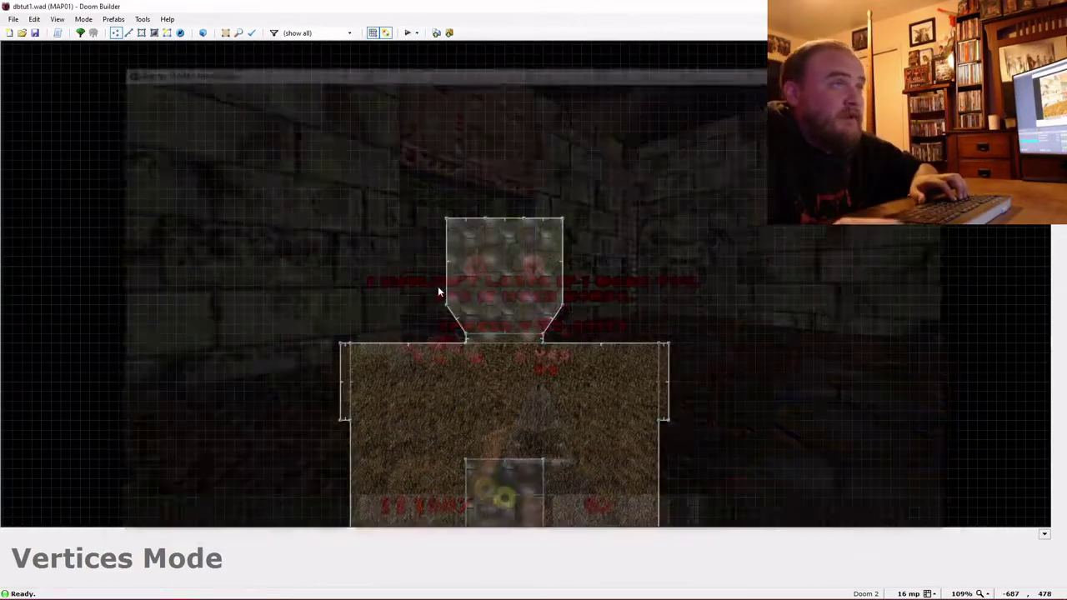
In Sectors Mode, edit the door sector's properties and set its tag to 0.
scroll(490, 309, up, 6)
key(s)
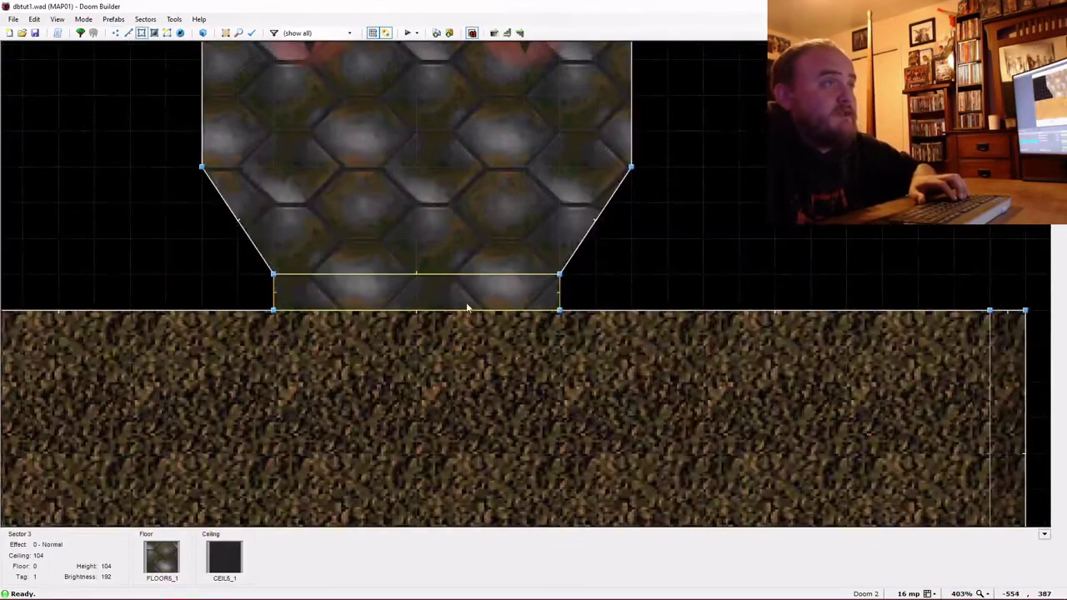
right_click(449, 302)
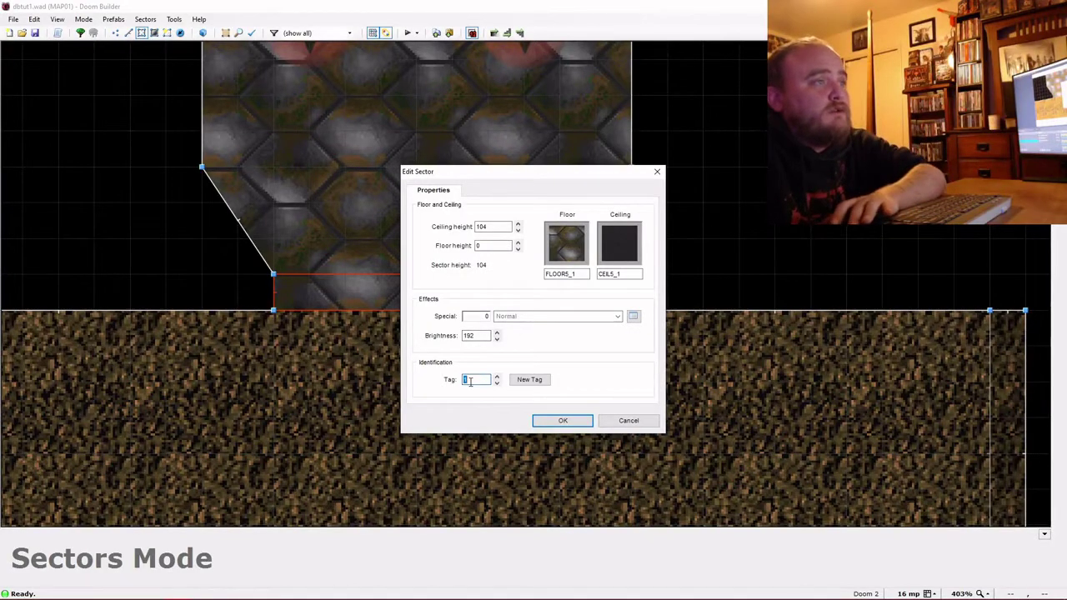
click(562, 421)
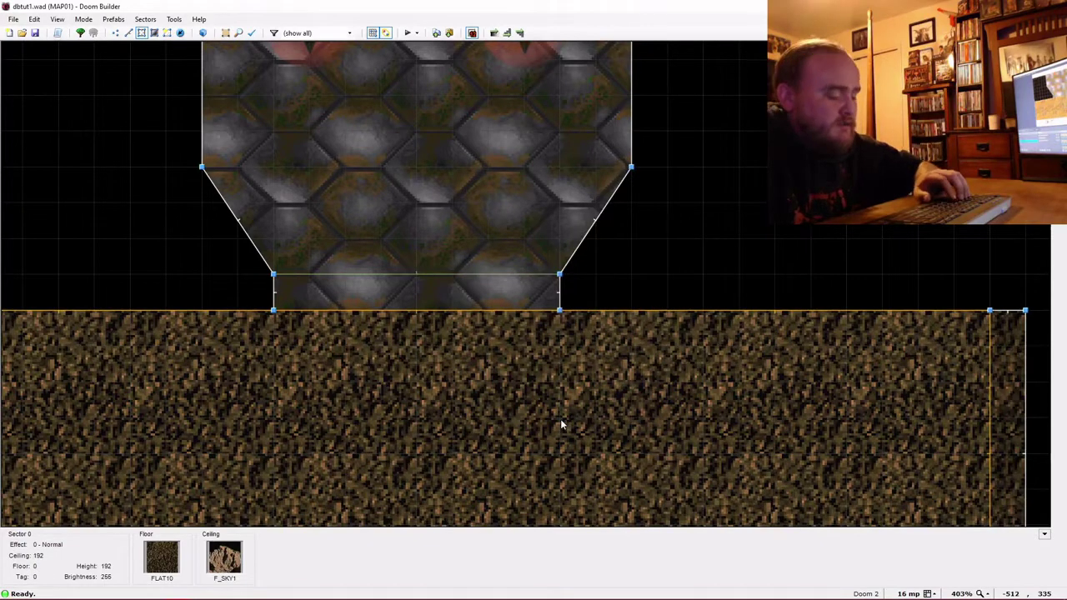
Select both long linedefs of the door in Linedefs Mode and set their action to 0 (None) and tag to 0.
key(l)
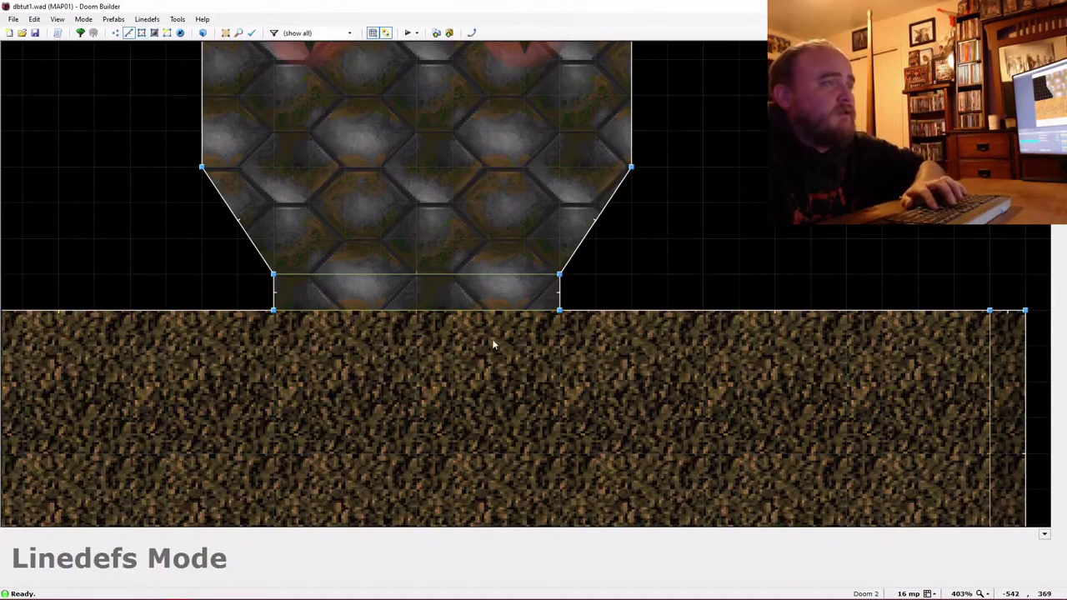
click(467, 311)
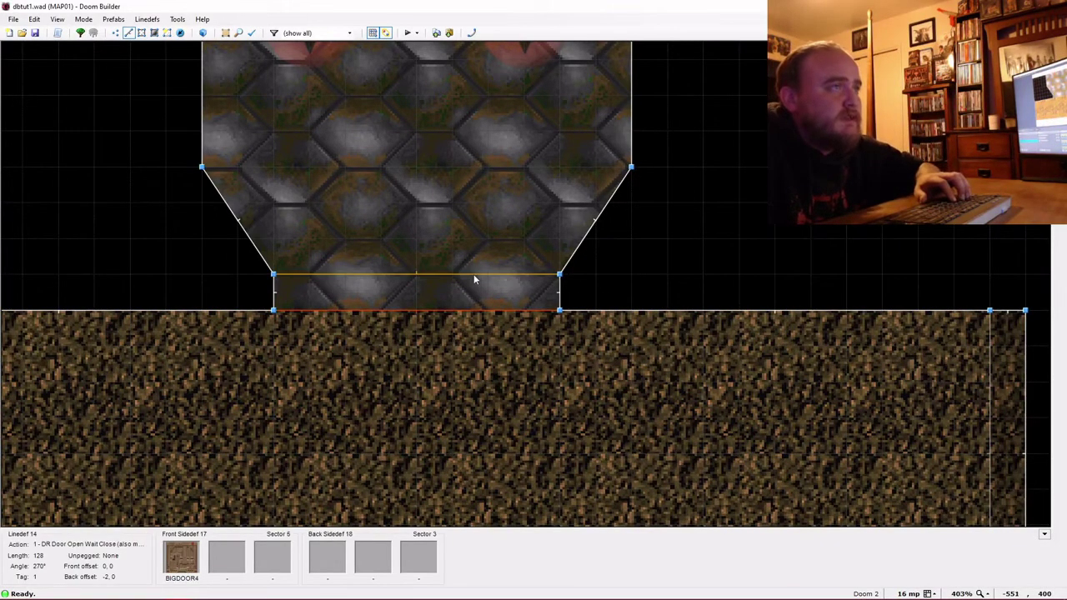
click(474, 276)
right_click(474, 276)
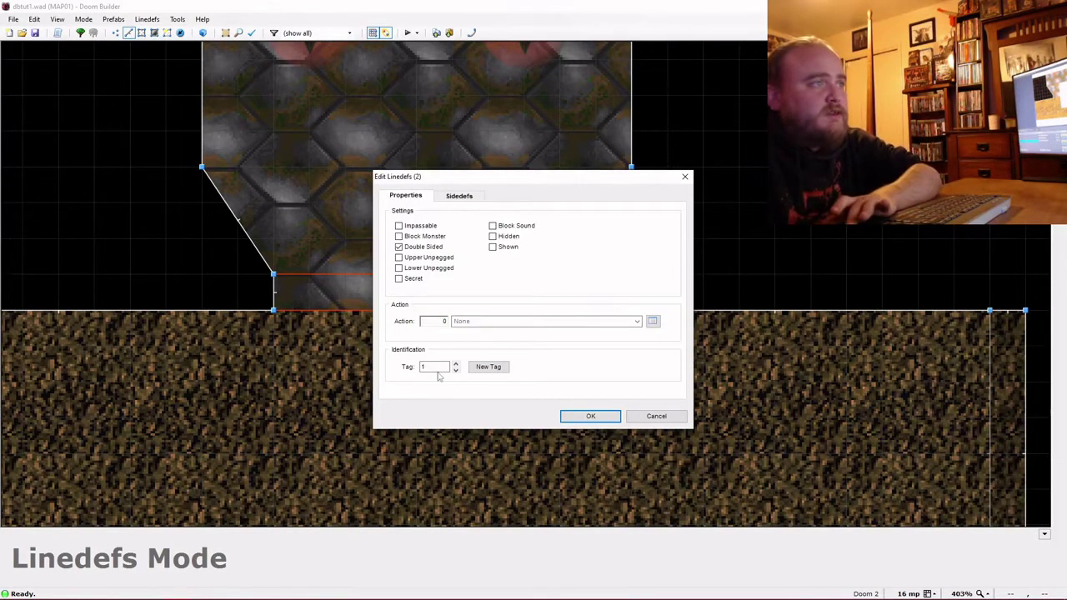
click(590, 416)
In Visual Mode, raise the brightness of the two face-textured side alcoves of the main room to 255.
key(q)
key(w)
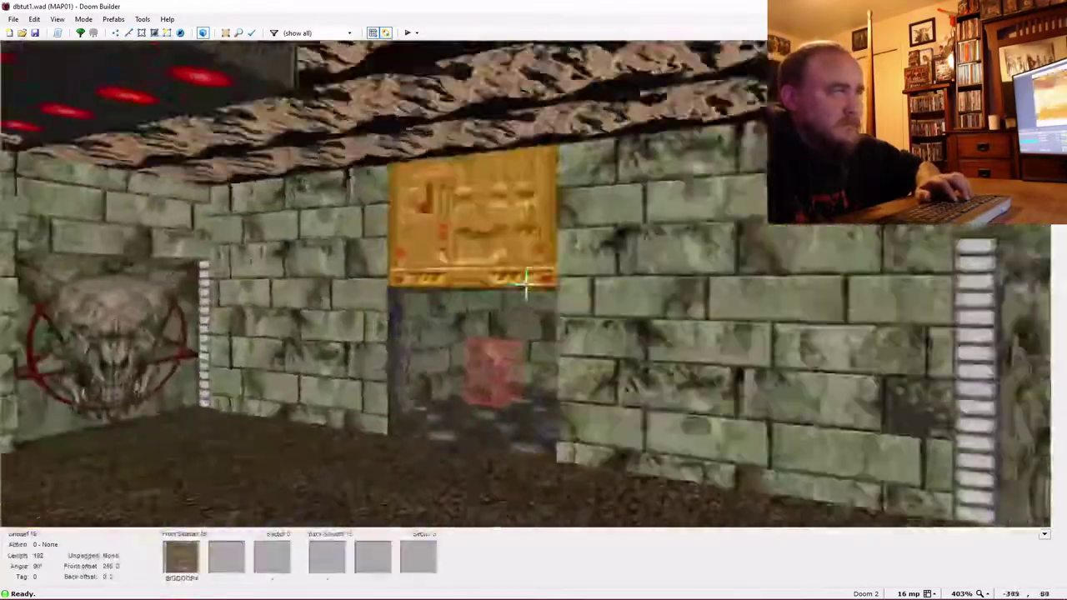
key(e)
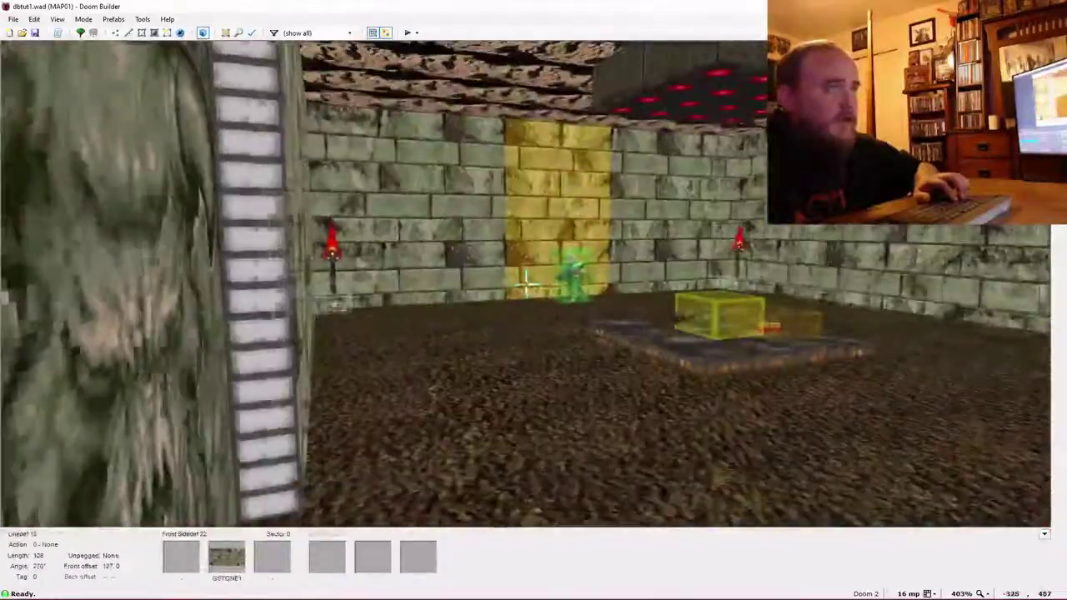
key(e)
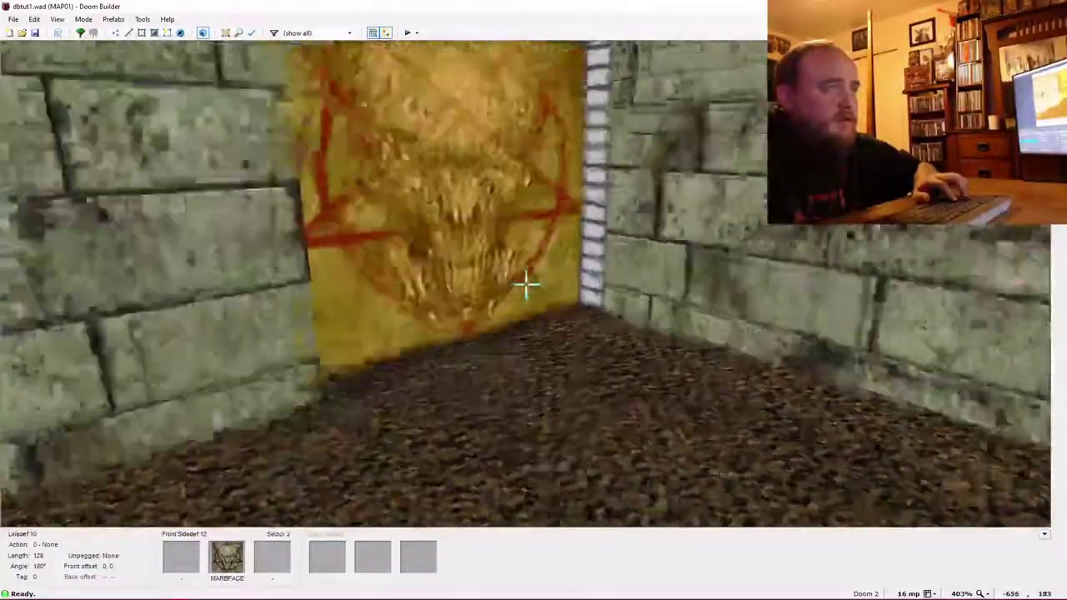
key(e)
ctrl+scroll(526, 284, up, 4)
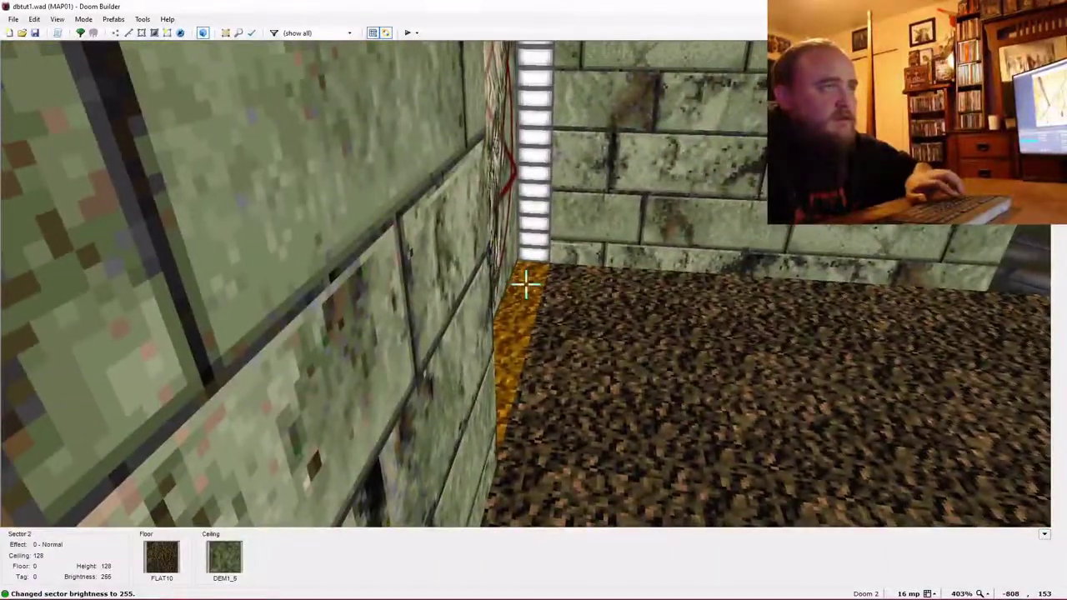
key(e)
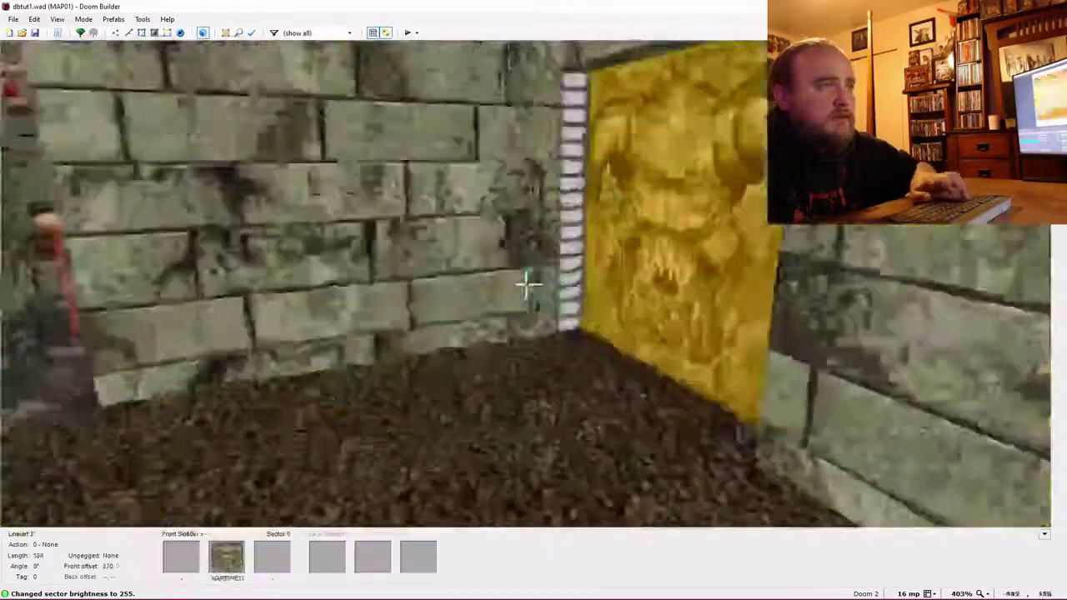
key(s)
key(plus)
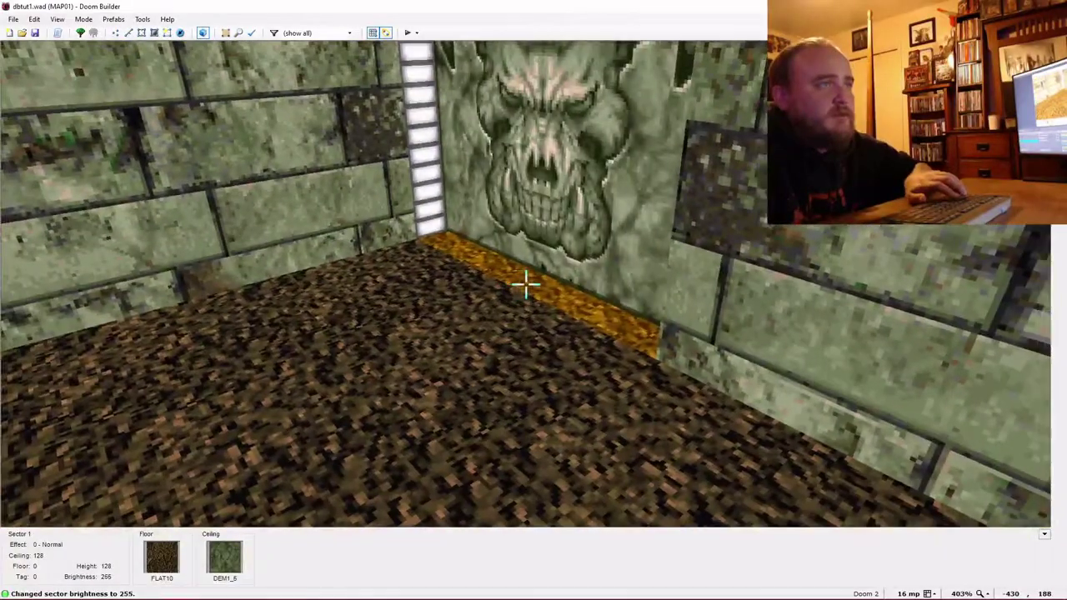
Lower the door sector's brightness to 128 to match the monster alcove behind it.
key(e)
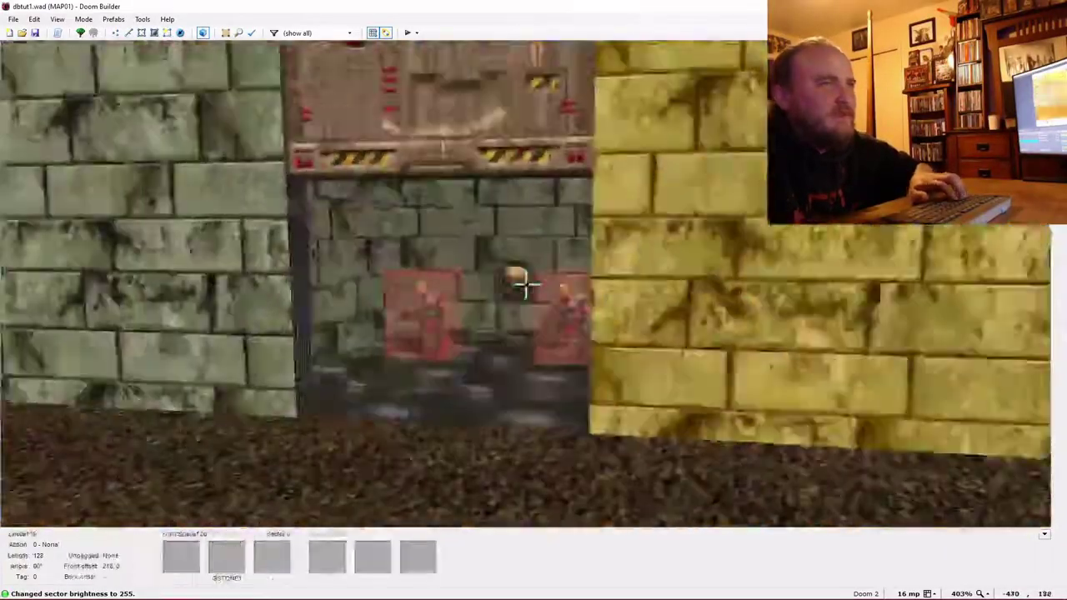
key(s)
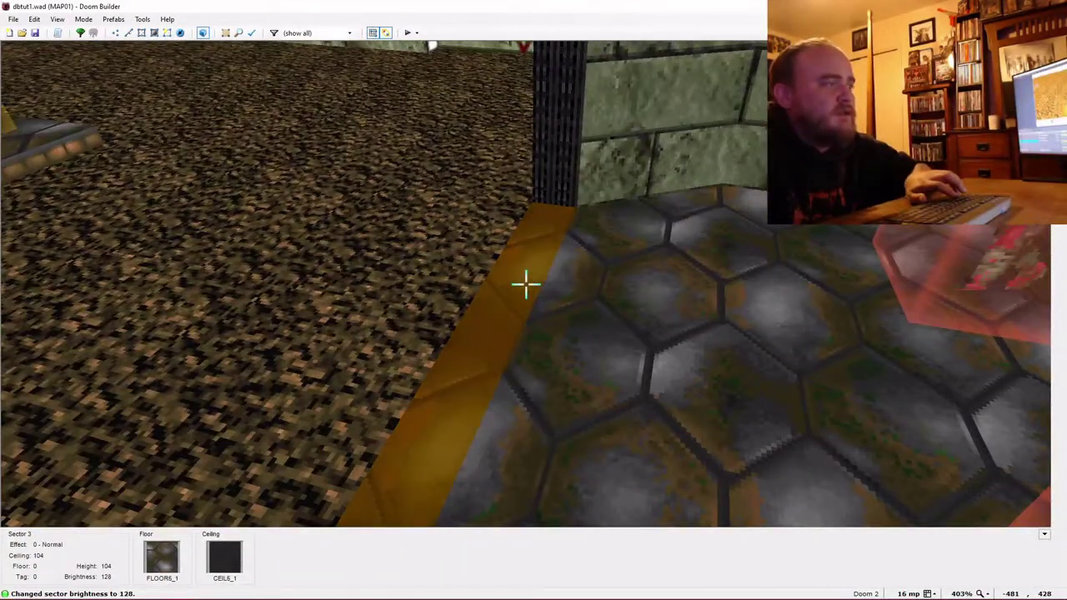
ctrl+scroll(525, 285, down, 2)
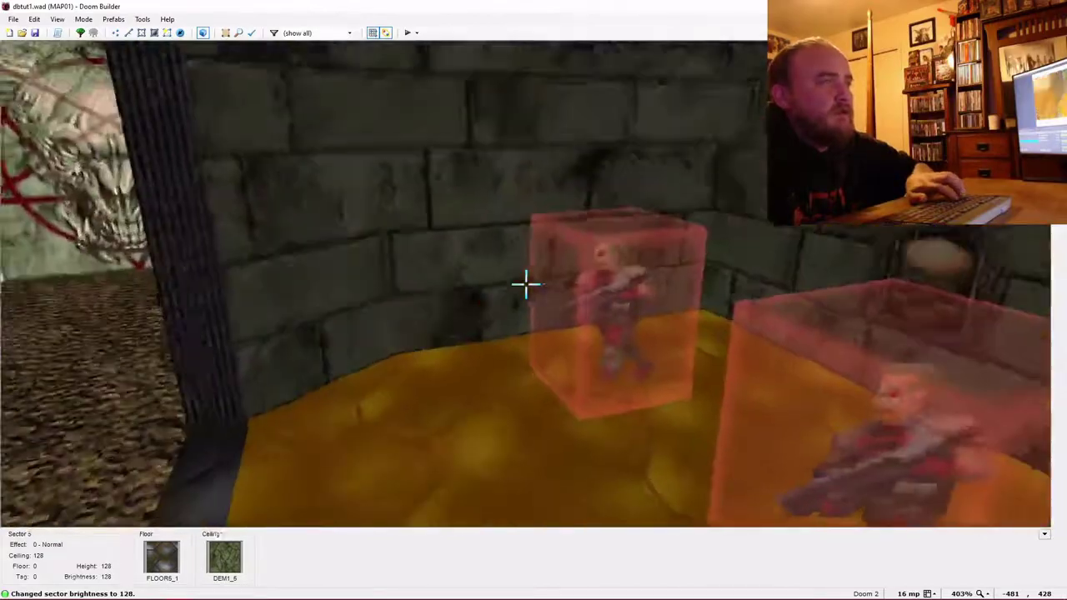
key(d)
Leave Visual Mode and test the map in the game, picking up the shotgun and shooting at the monsters in the doorway.
key(q)
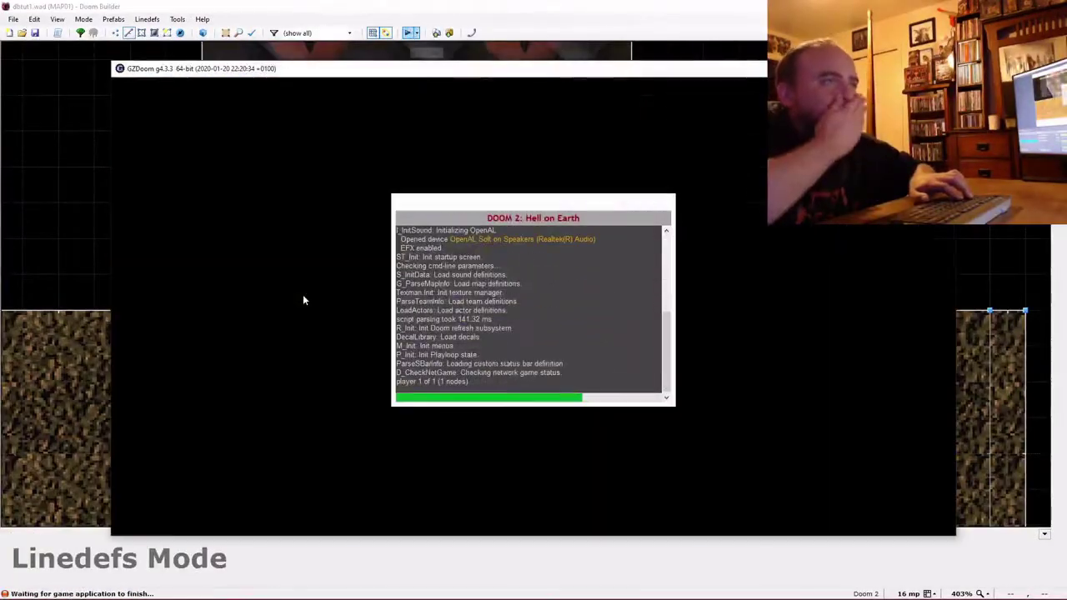
key(w)
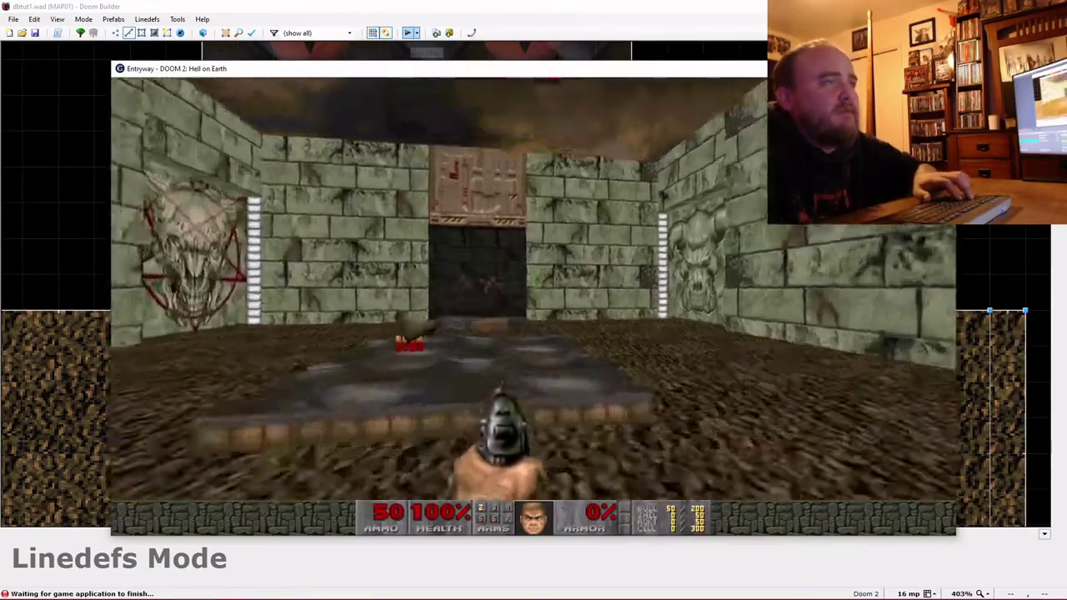
key(s)
click(534, 289)
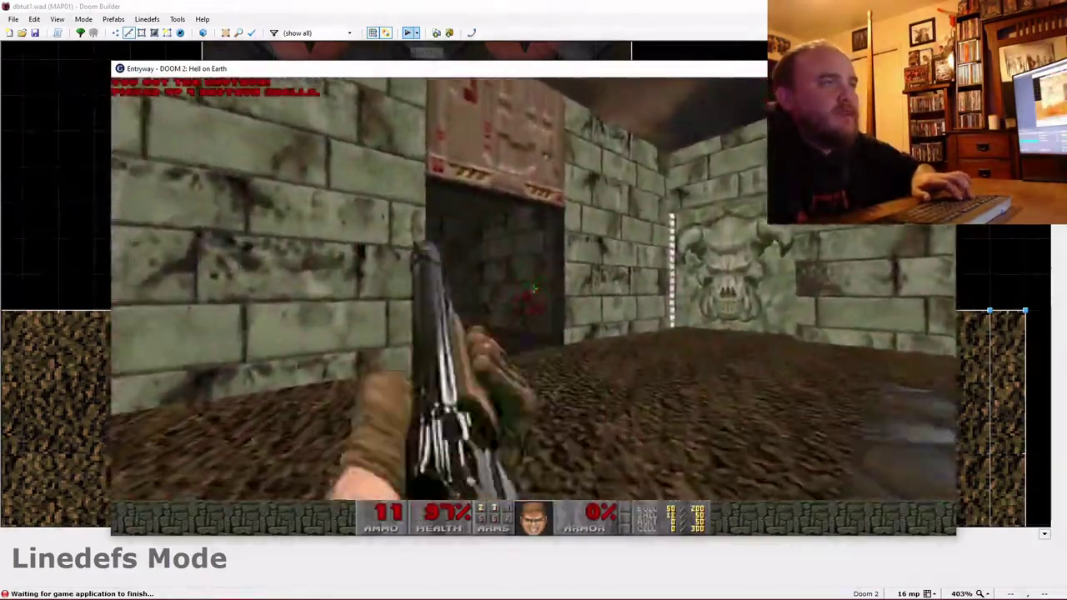
click(534, 289)
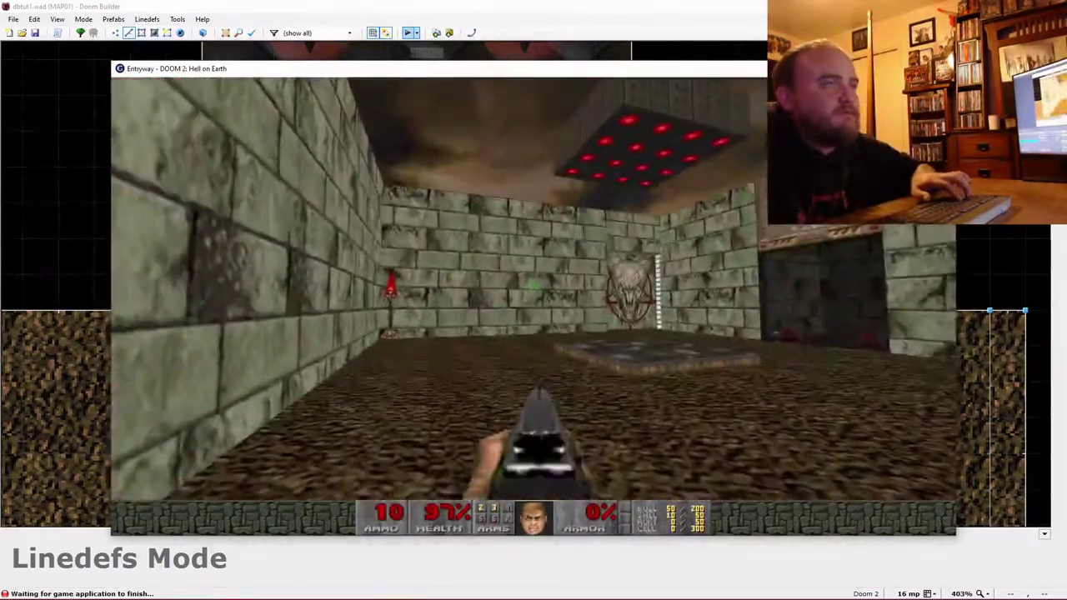
Walk around the main room checking the sky, ceiling light, alcoves and doorway, and quit the game test.
key(d)
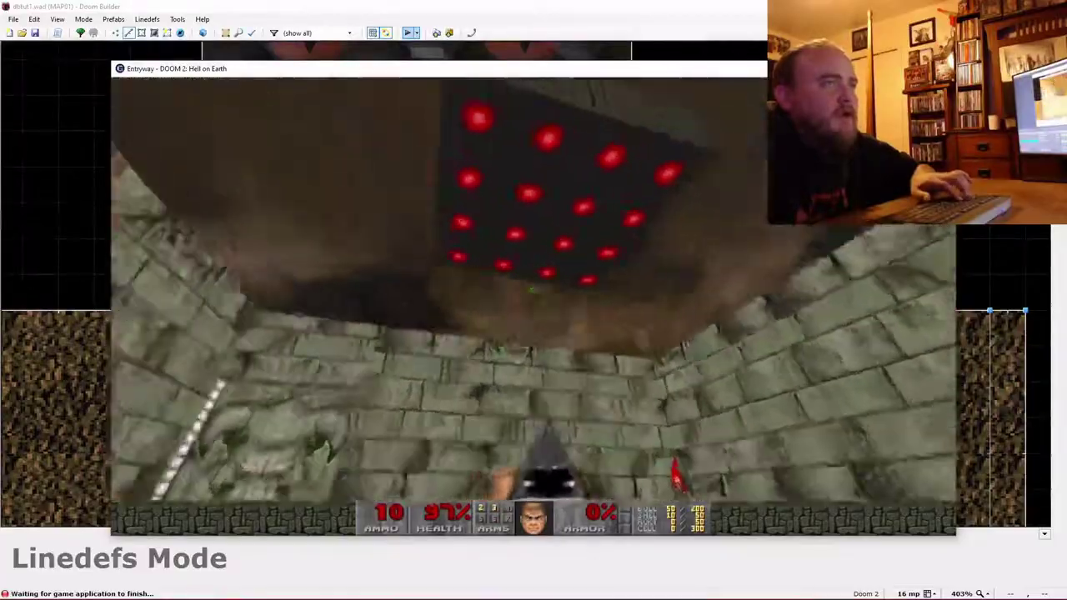
key(w)
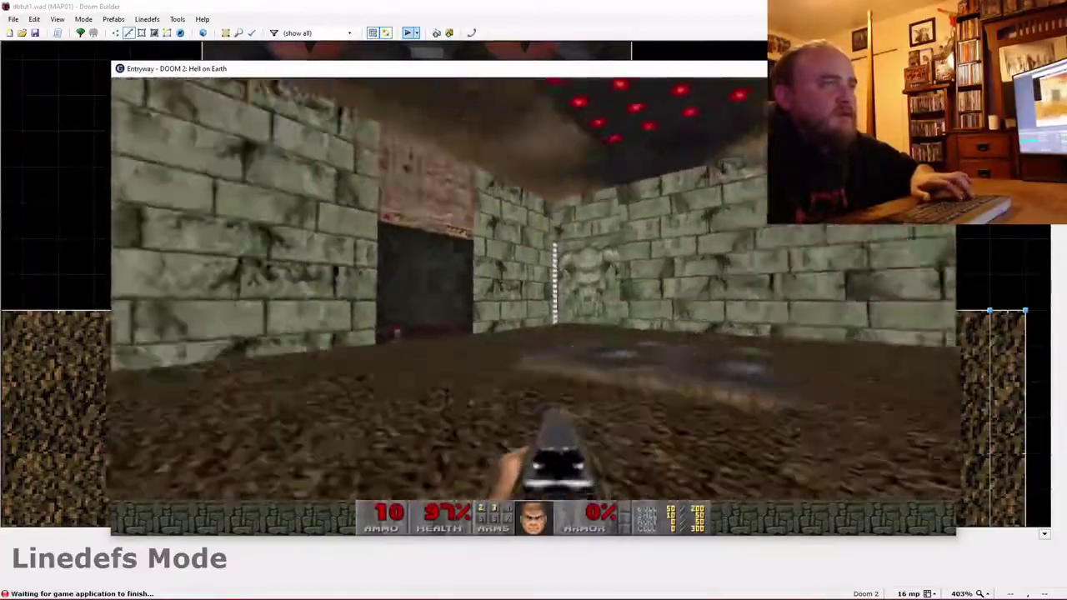
key(s)
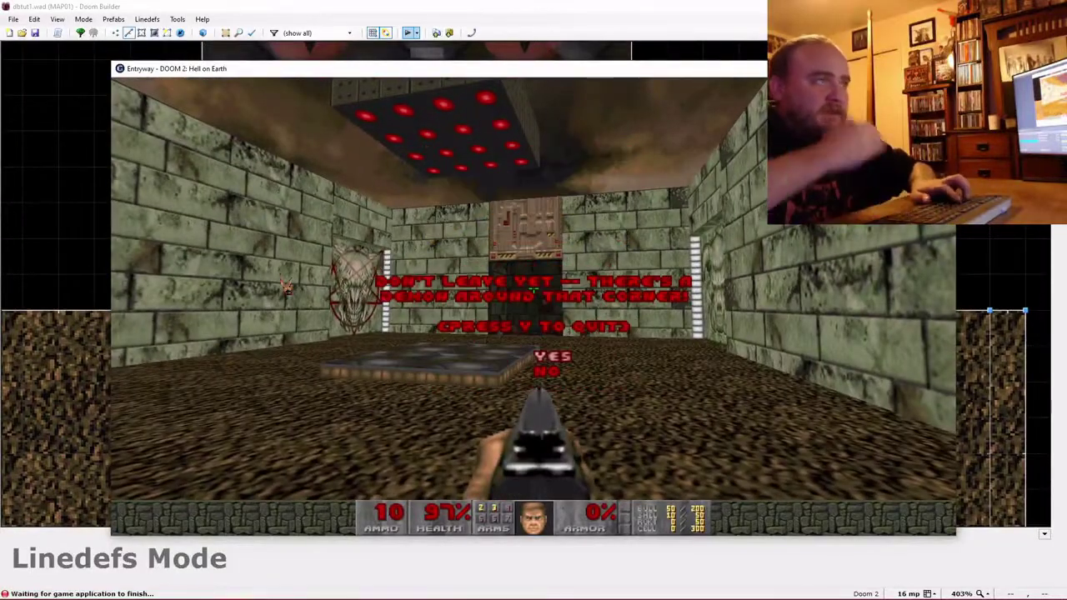
key(y)
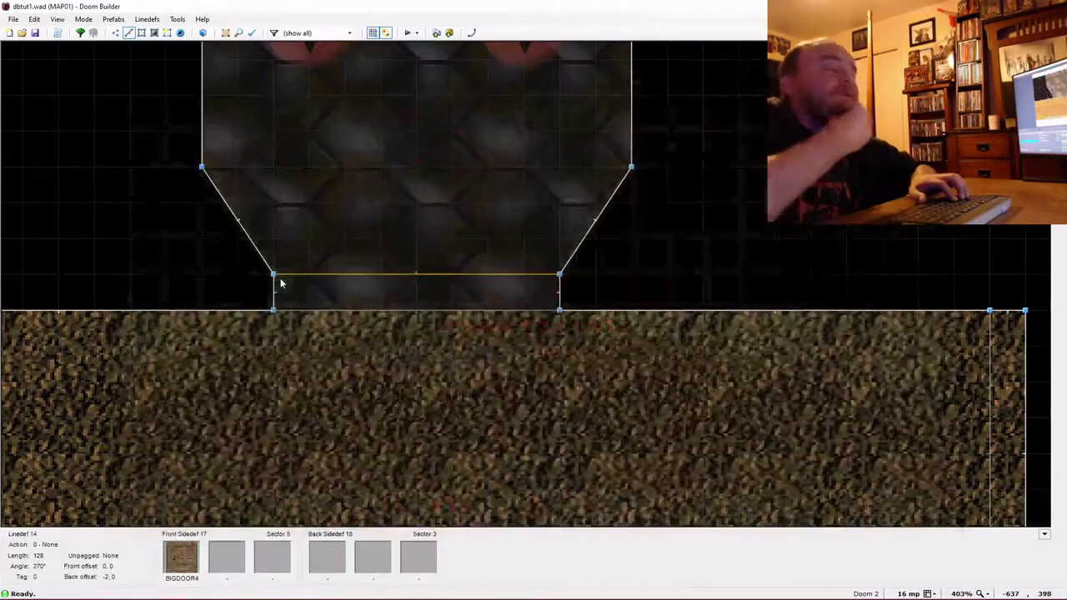
Examine the main room's walls, ceiling and proportions in Visual Mode, and return to the 2D map.
scroll(360, 267, down, 10)
scroll(412, 312, up, 5)
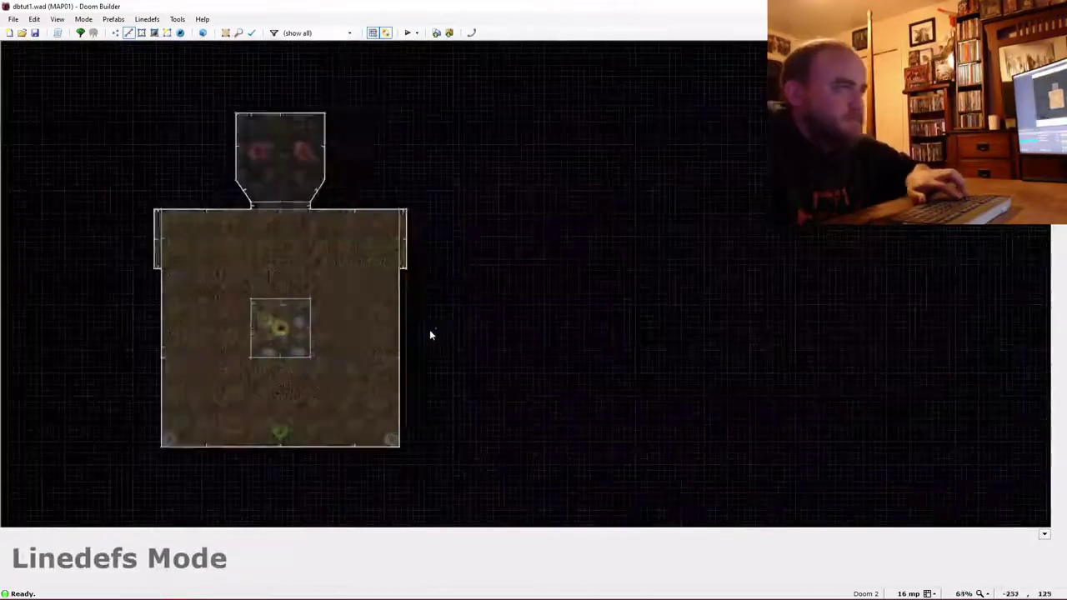
key(q)
key(d)
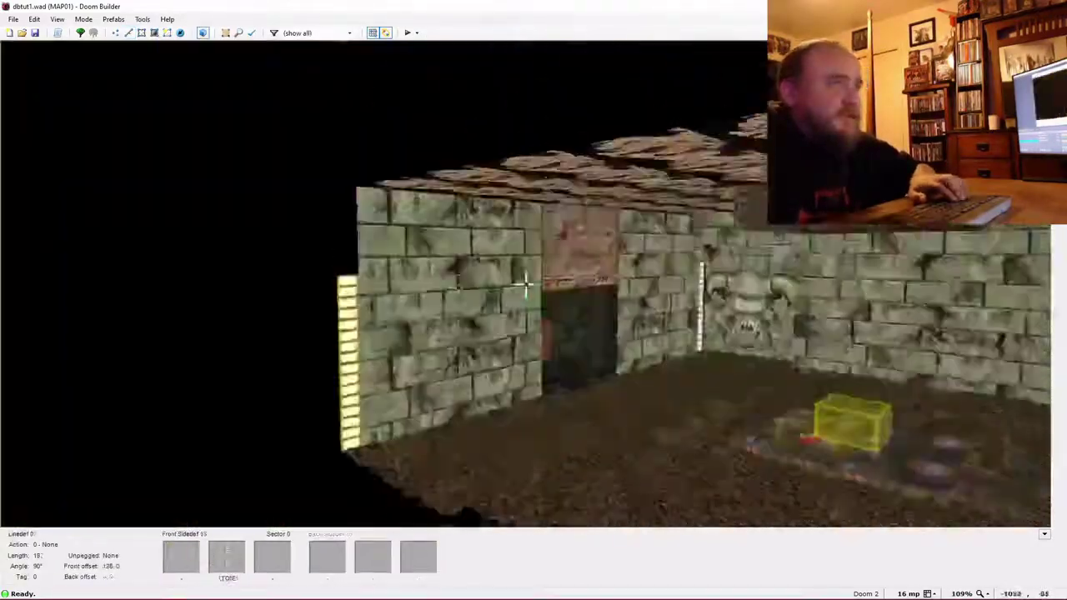
key(e)
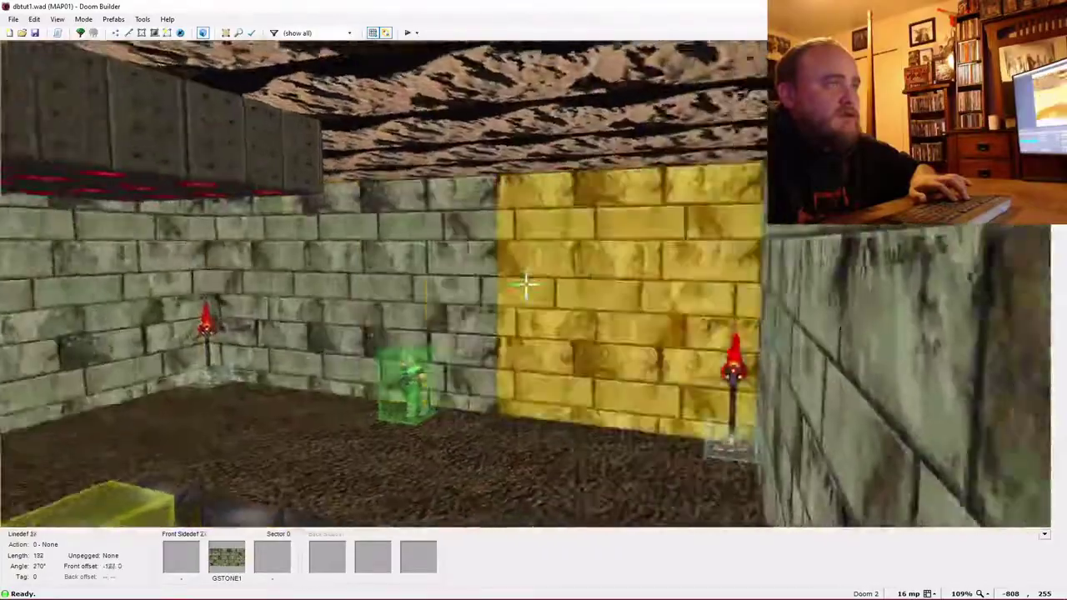
key(w)
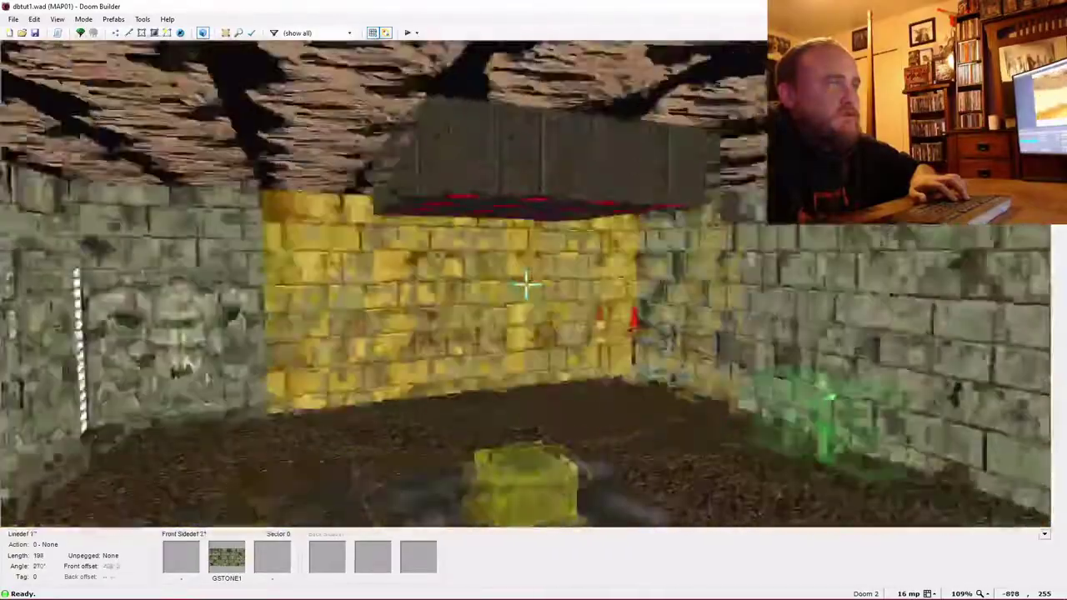
key(s)
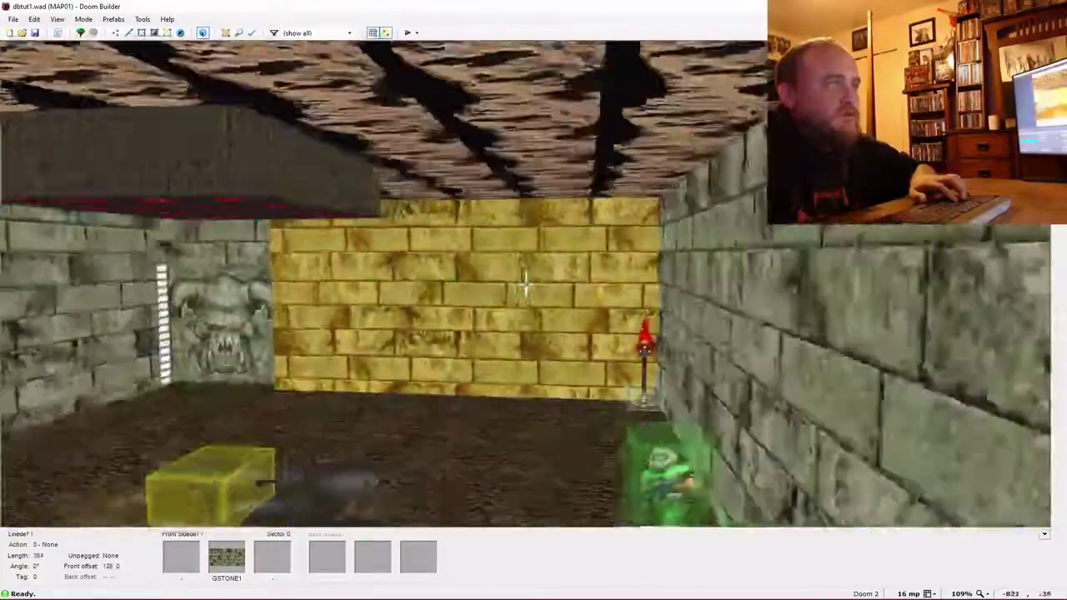
key(q)
Delete the two extra vertices in the middle of the main room's south wall in Vertices Mode.
scroll(269, 402, up, 4)
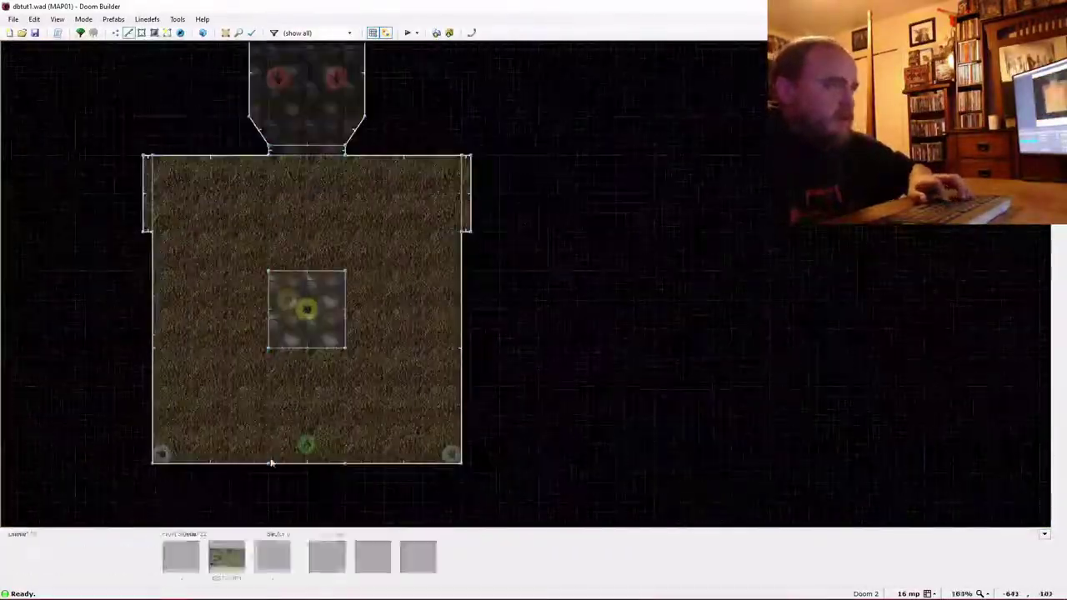
key(v)
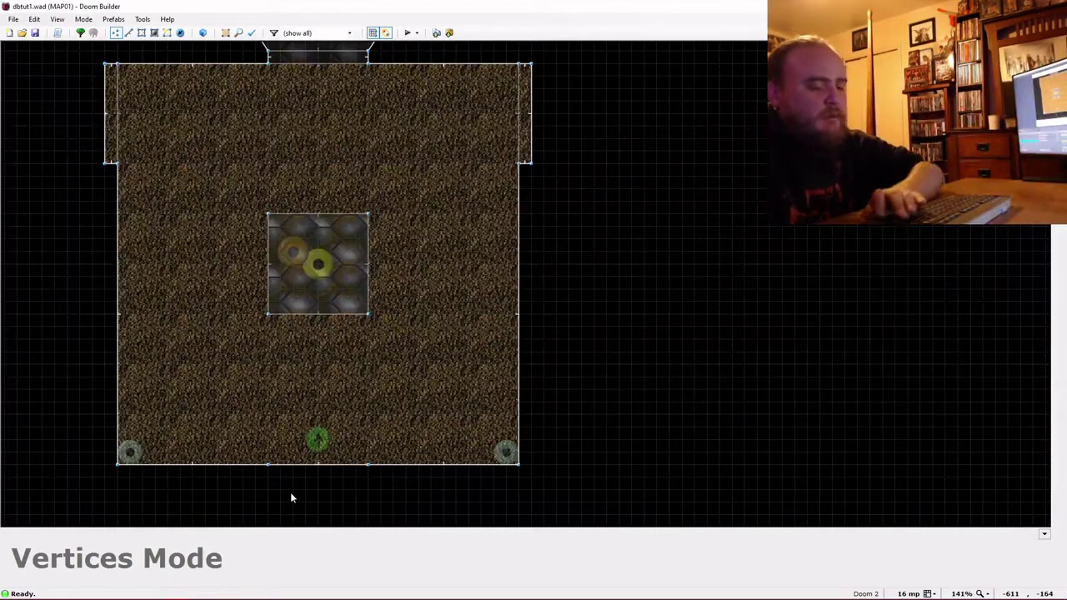
key(Delete)
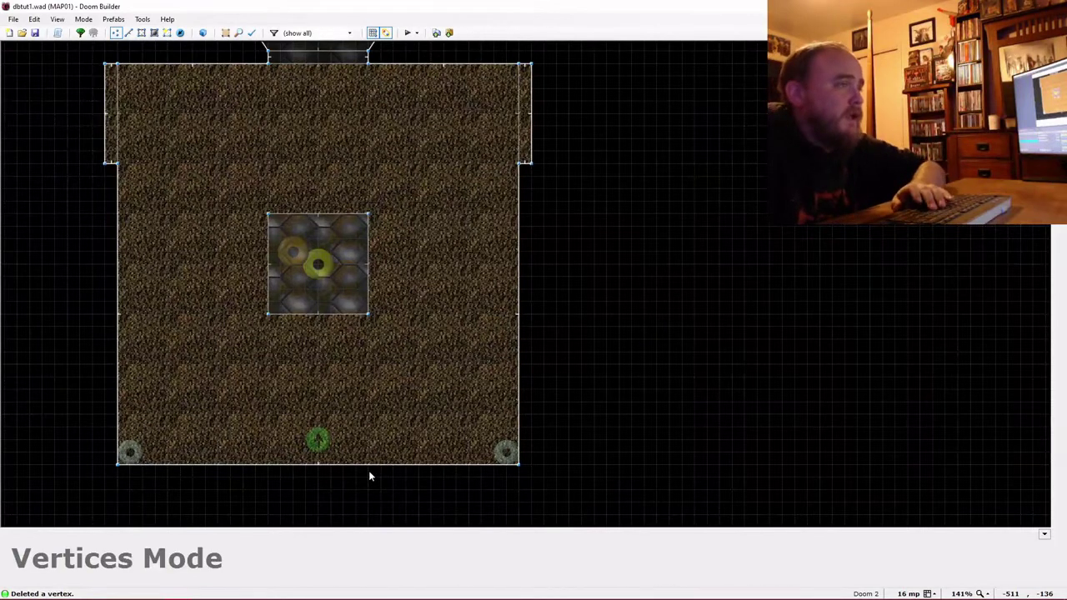
In Linedefs Mode, move the main room's south wall farther south to lengthen the room by about half.
scroll(371, 476, down, 3)
key(l)
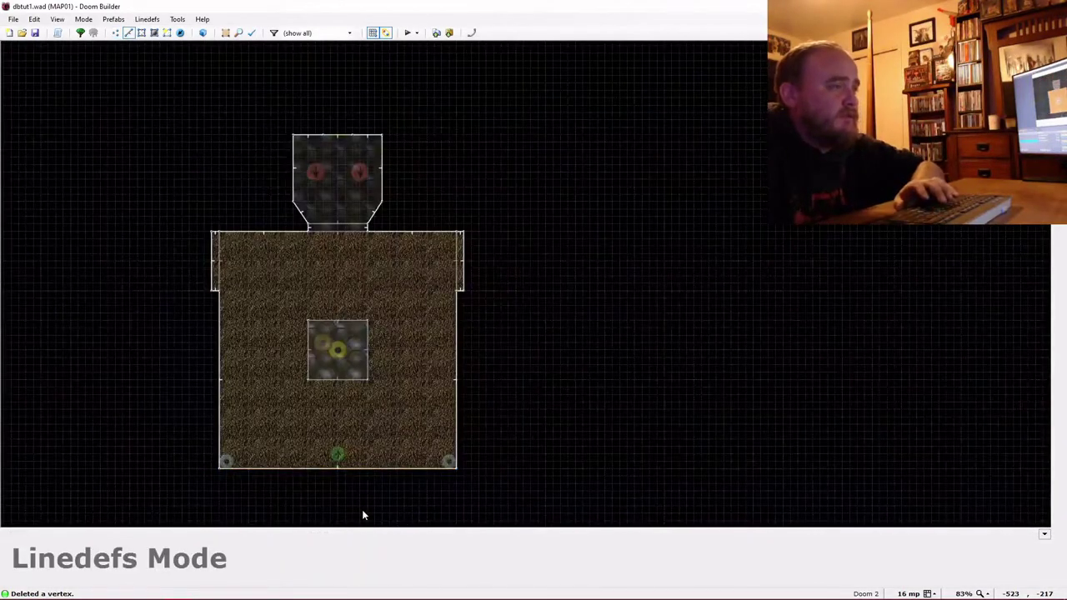
key(Down)
key(Down)
key(Down)
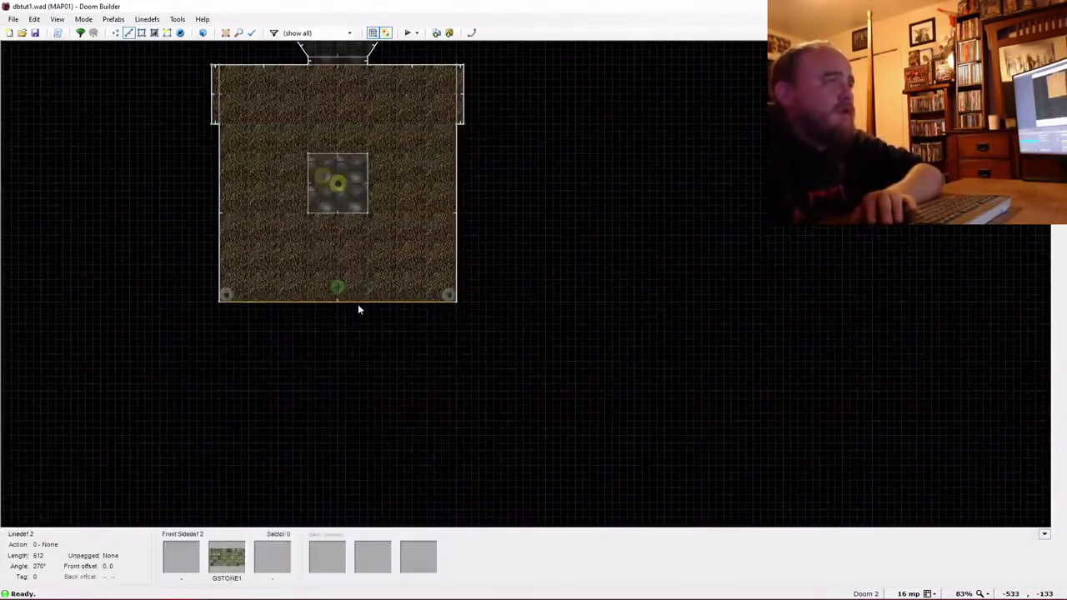
right_drag(358, 305, 361, 424)
In Things Mode, move the player start and both corner torches down to the new south wall, and launch a game test.
key(t)
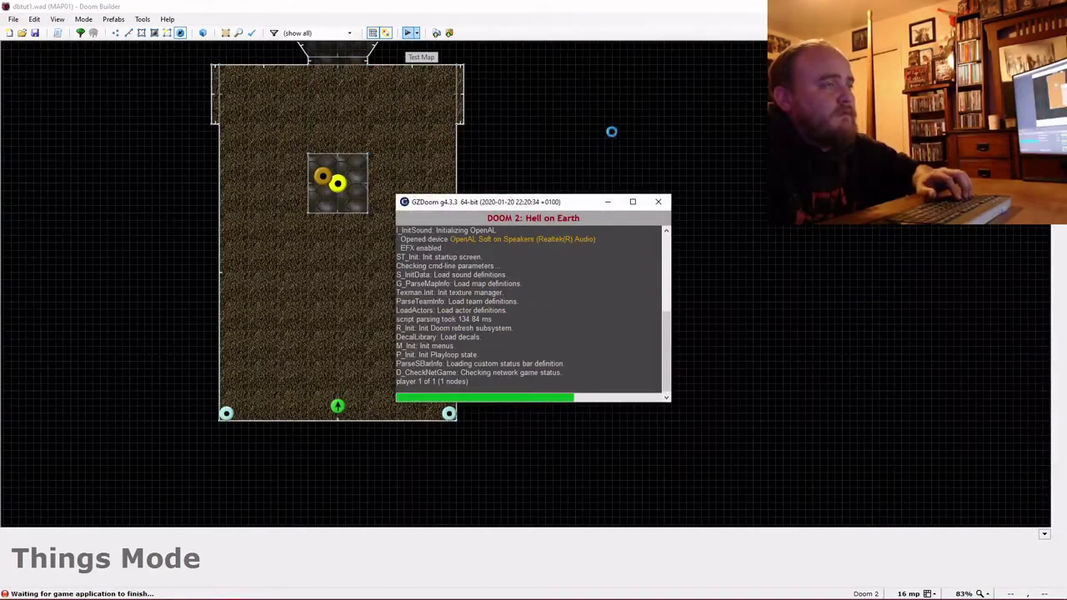
key(w)
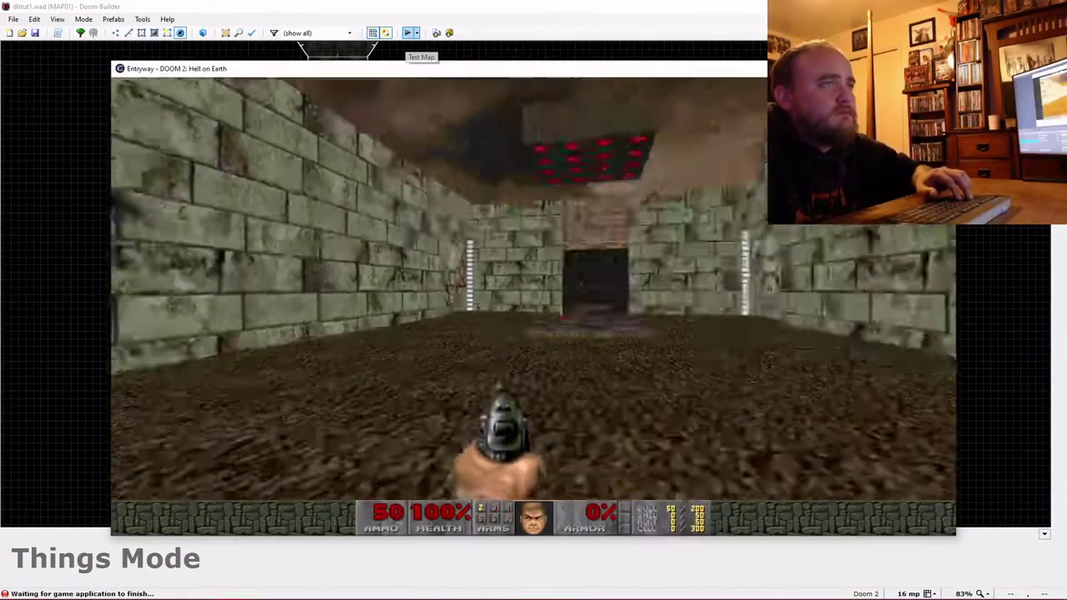
Walk through the lengthened main room, shoot the enemies coming from the doorway, and quit the game test.
key(w)
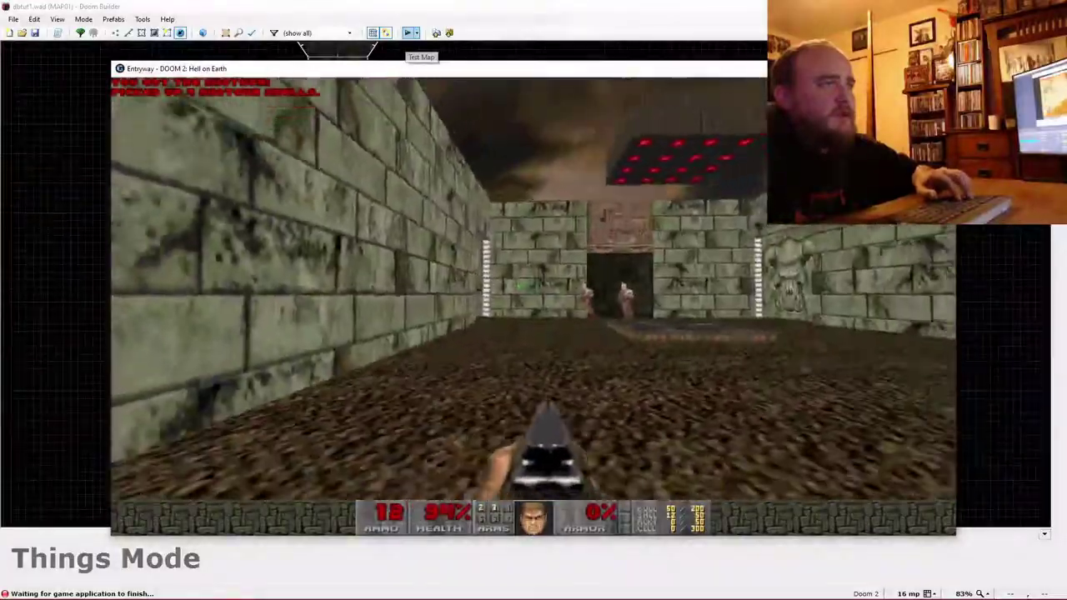
key(w)
click(533, 290)
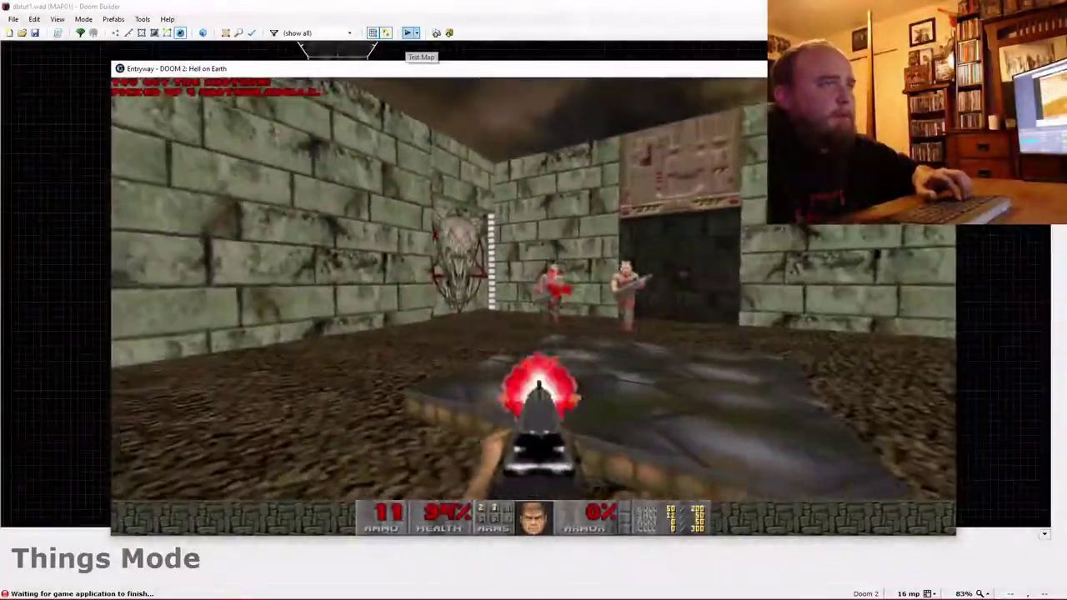
key(s)
click(533, 290)
key(w)
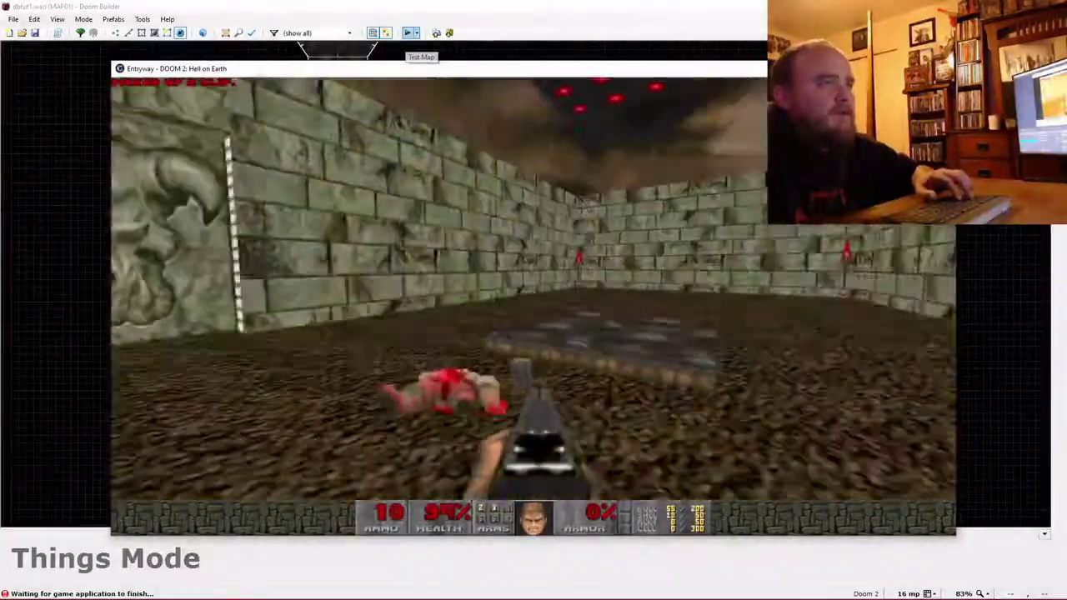
key(s)
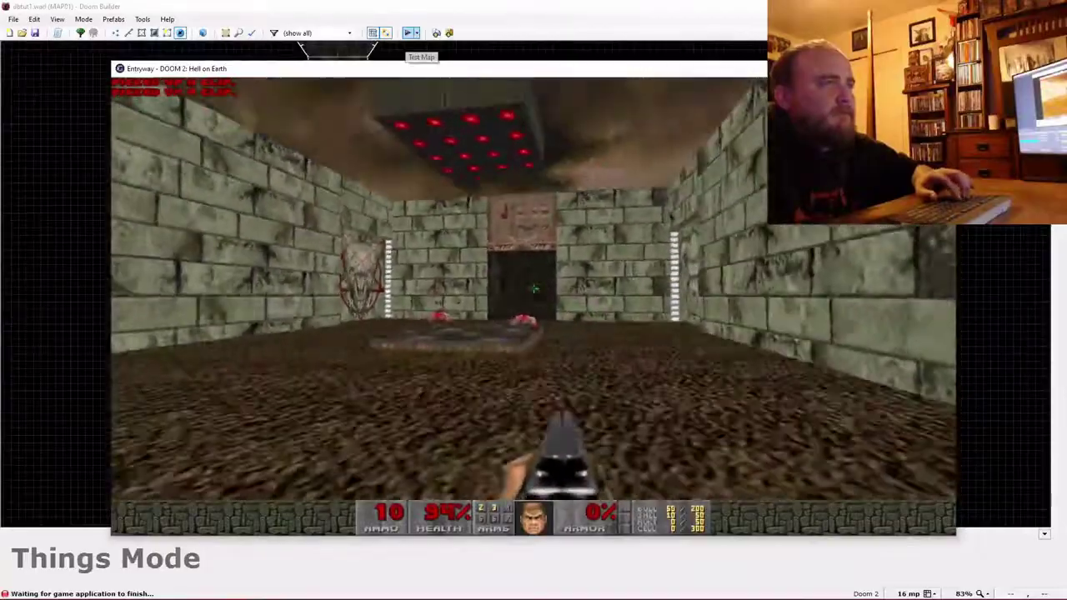
key(w)
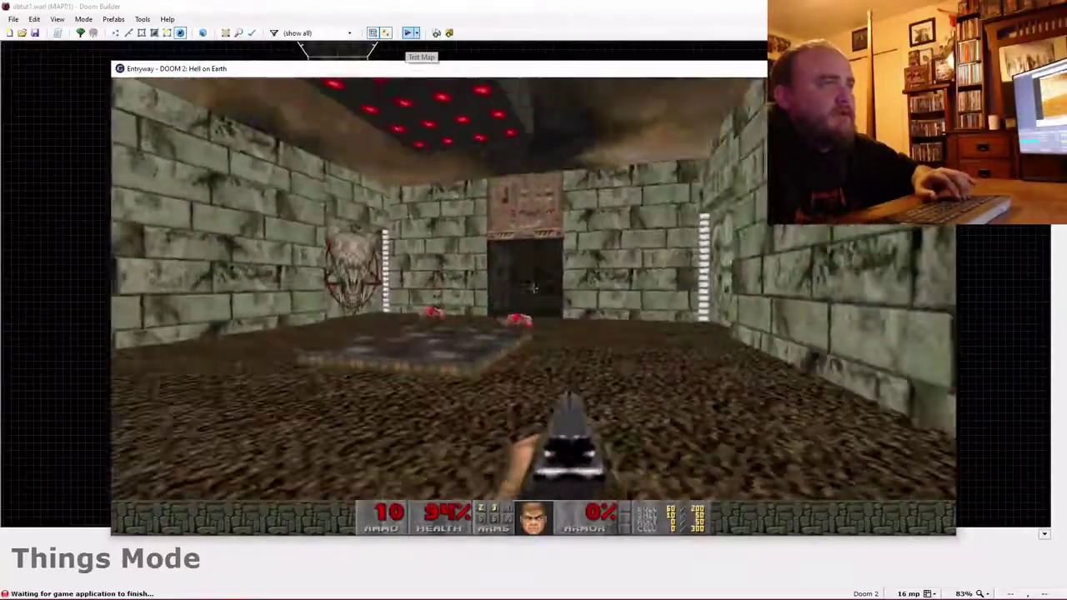
key(Escape)
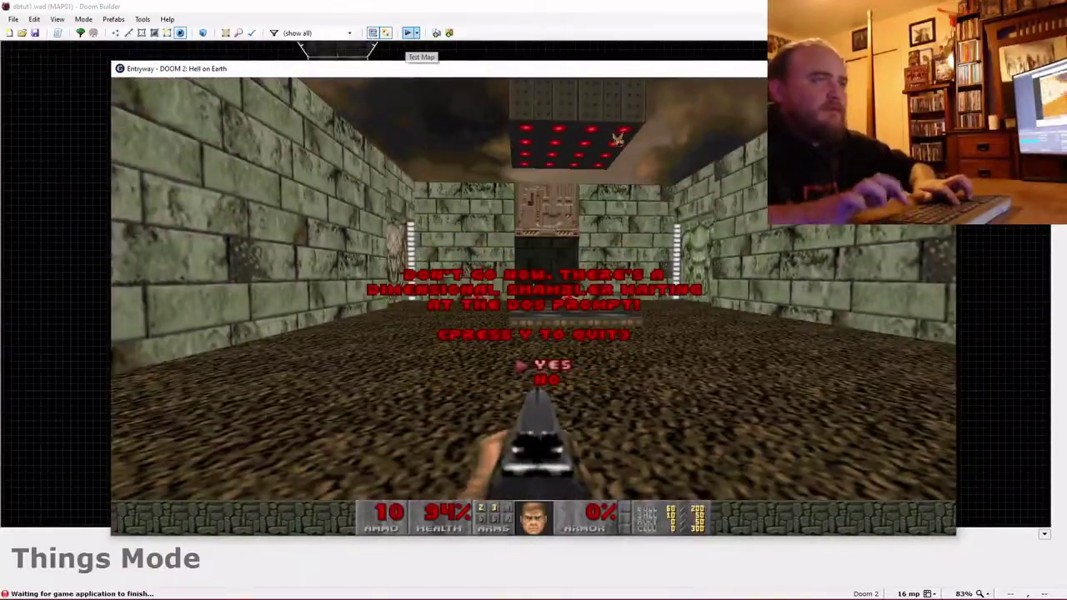
key(y)
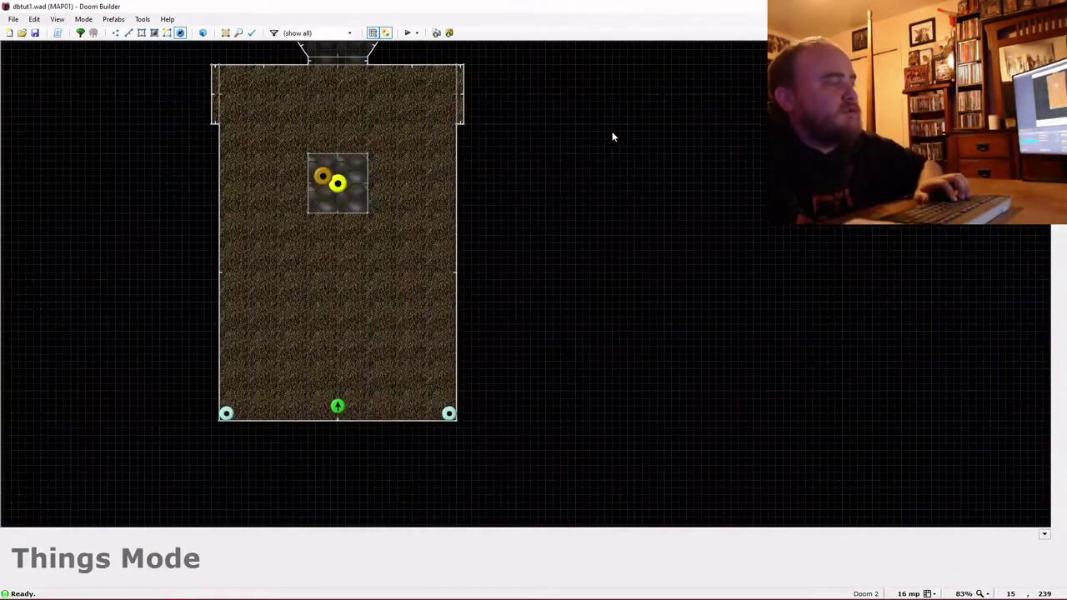
In Things Mode, move the shotgun and the item beside it off the central platform to the floor near the east alcove.
key(q)
key(w)
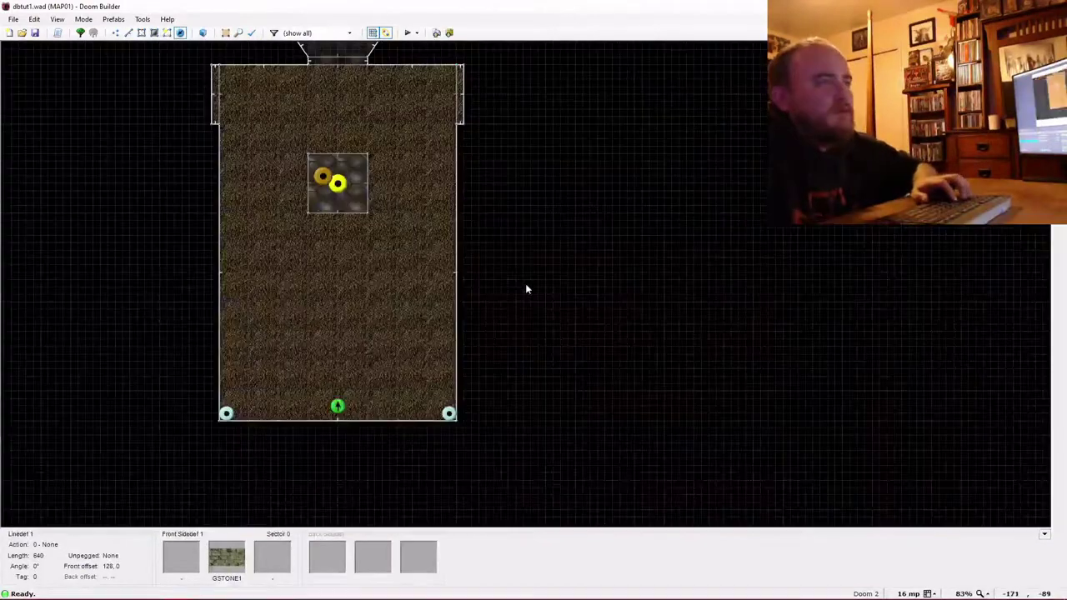
scroll(376, 245, up, 5)
key(Up)
key(Up)
key(Up)
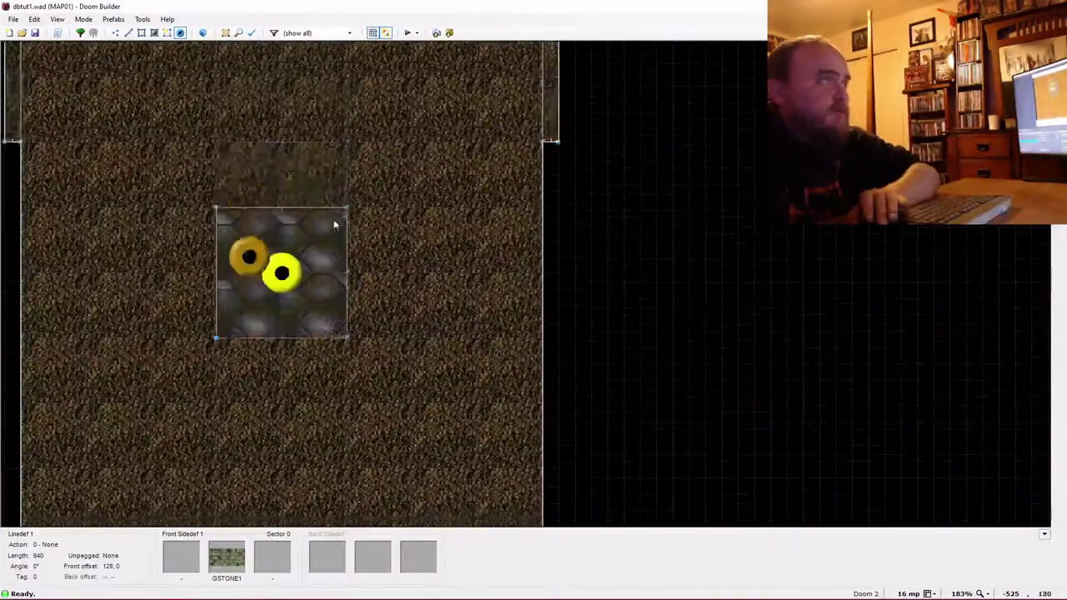
scroll(285, 380, up, 1)
key(t)
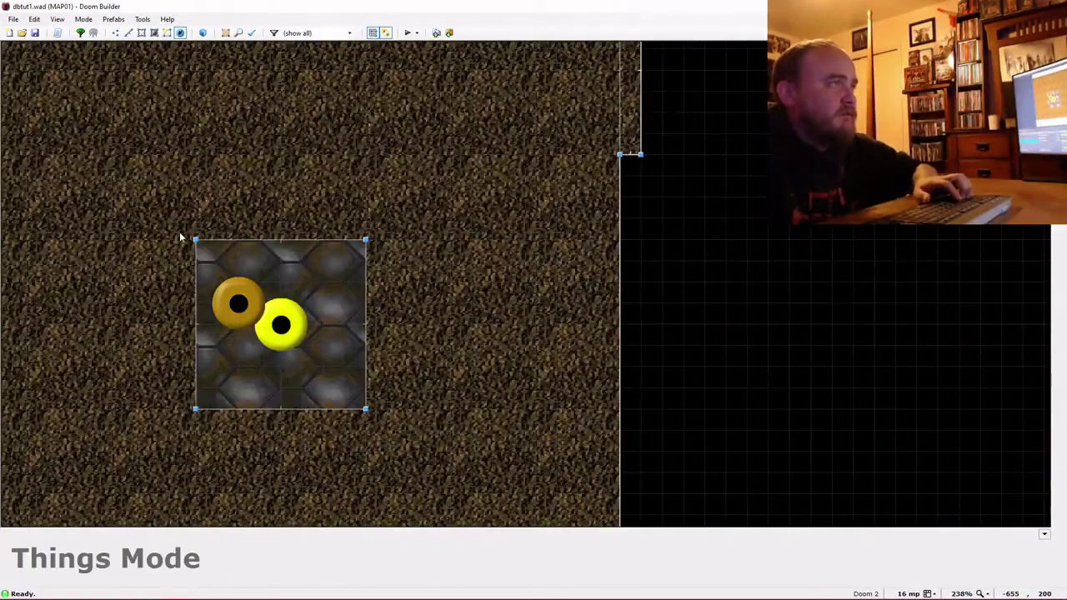
drag(179, 236, 379, 398)
drag(297, 314, 570, 143)
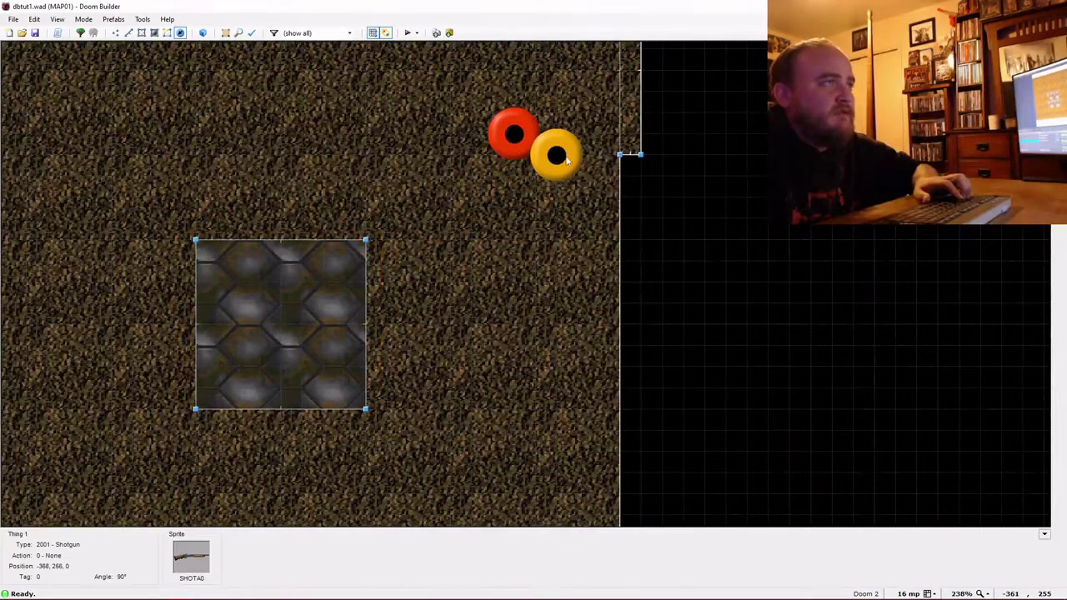
In Linedefs Mode, halve the platform's depth by moving its south edge north, and check it in Visual Mode.
key(l)
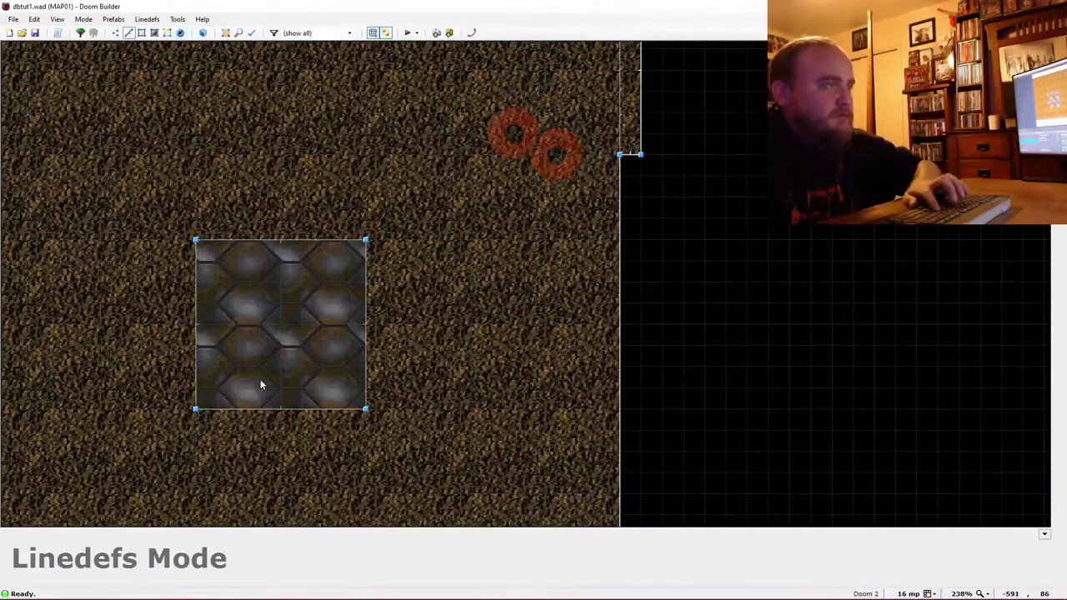
click(301, 411)
drag(301, 412, 307, 326)
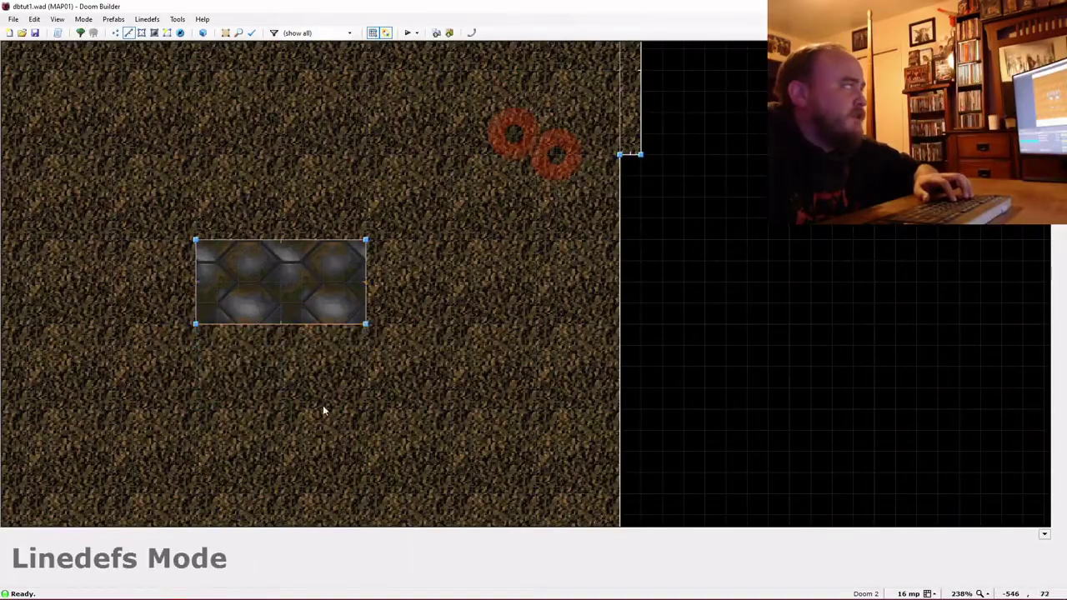
key(w)
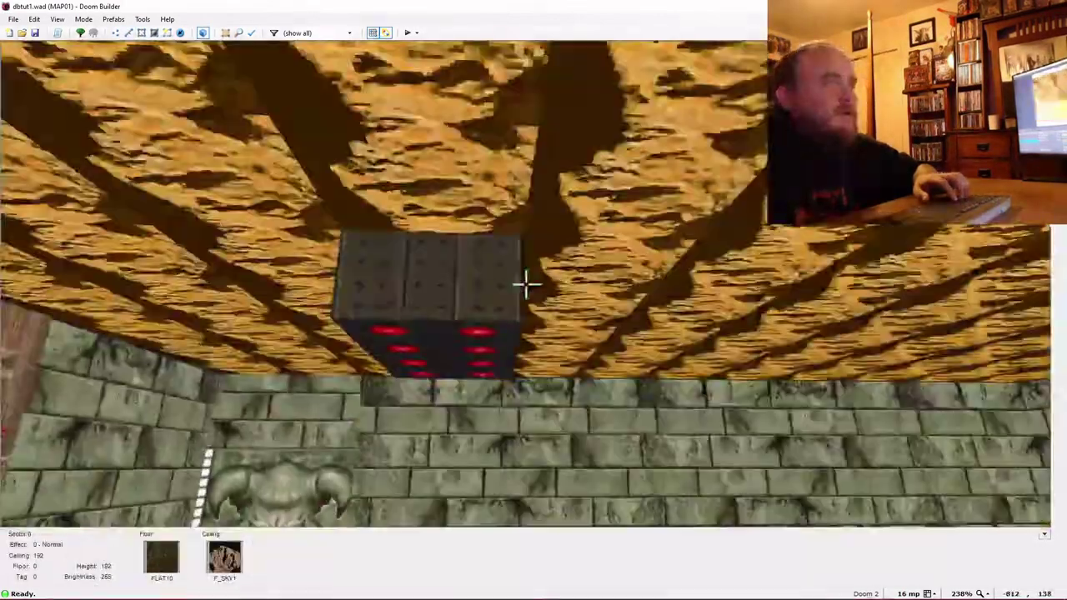
key(f)
key(d)
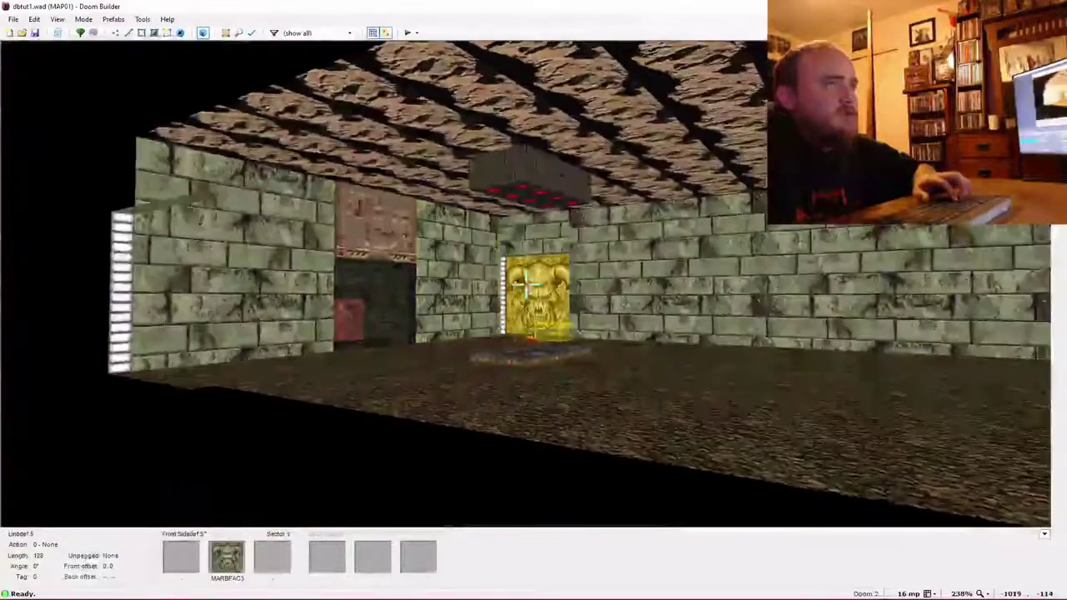
key(w)
In Sectors Mode, move the platform south toward the middle of the lengthened room, and check its placement in Visual Mode.
scroll(395, 288, down, 5)
key(s)
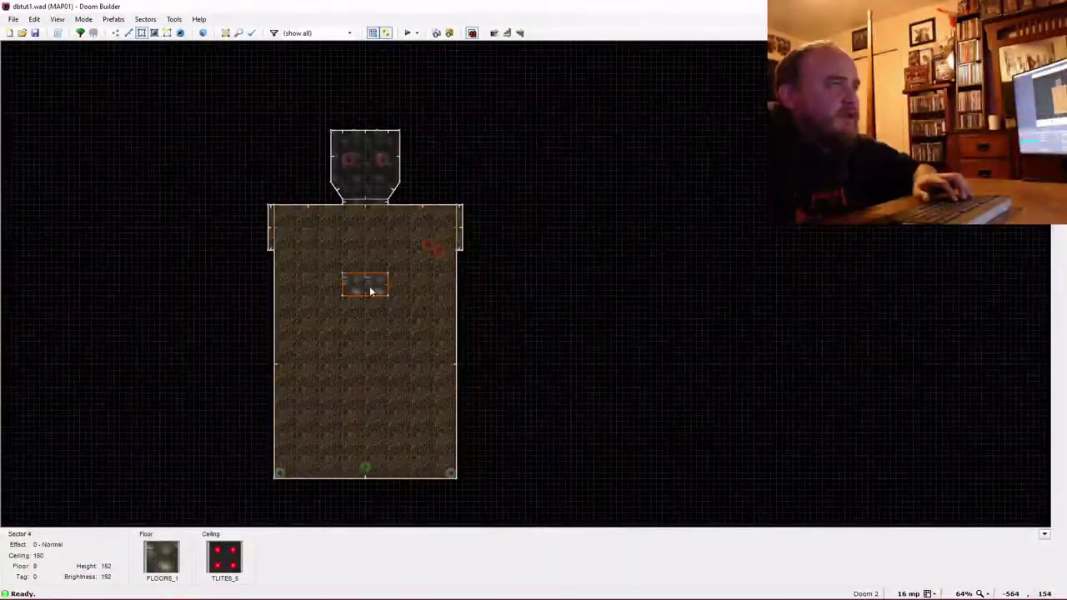
drag(371, 291, 374, 315)
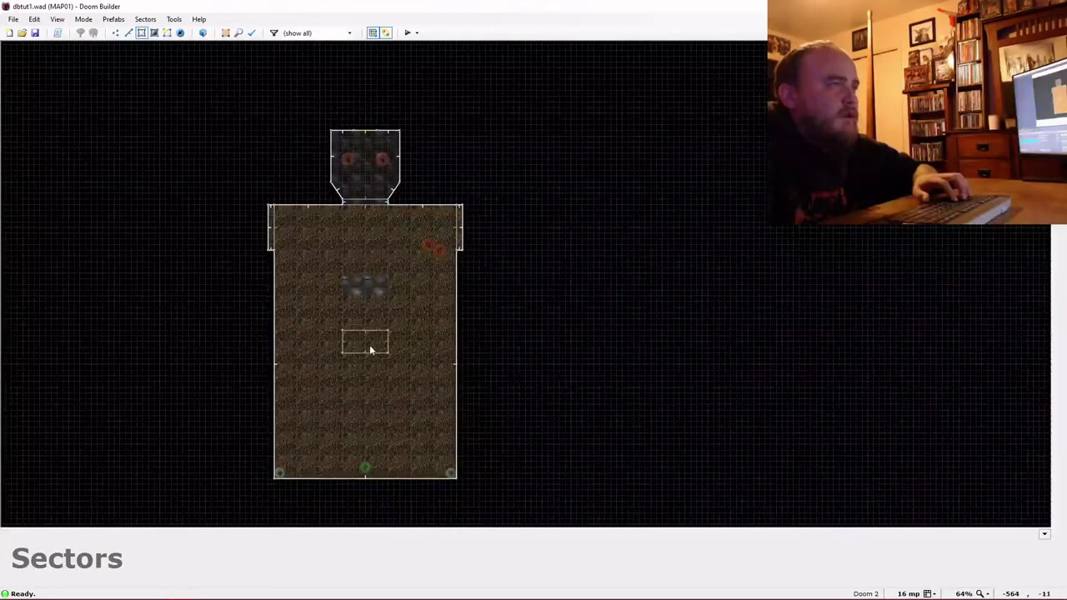
drag(372, 358, 369, 357)
key(w)
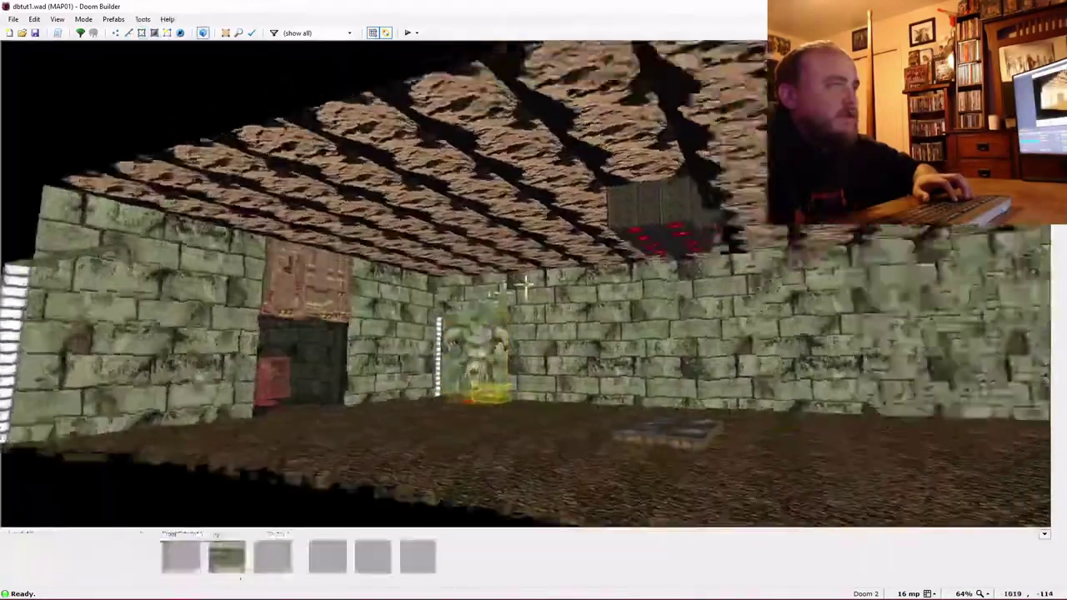
key(w)
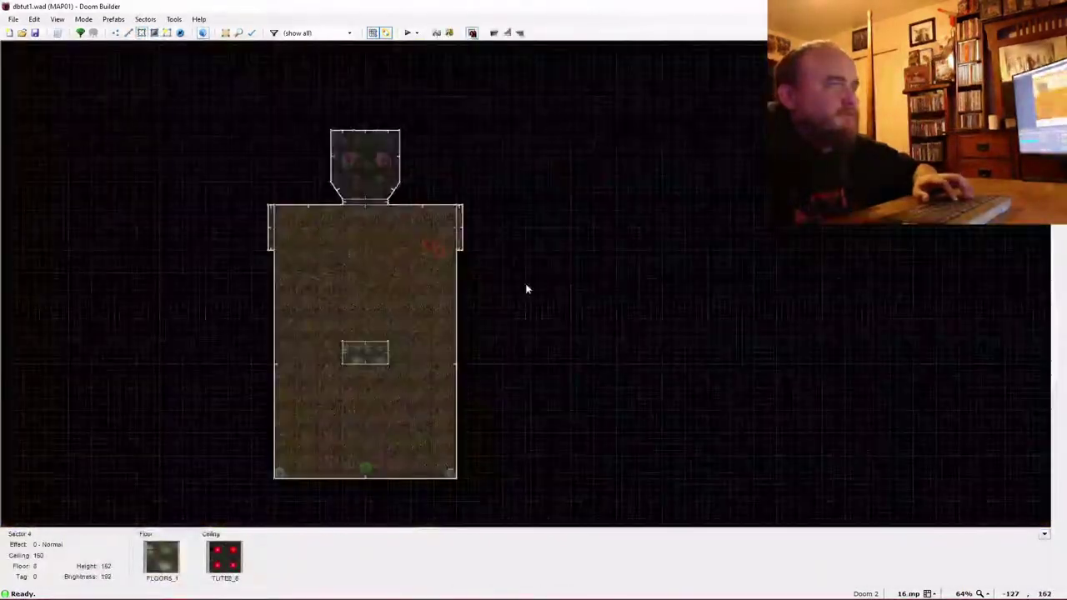
In Linedefs Mode, move the platform's north edge north until the platform is square, and check it in Visual Mode.
scroll(413, 317, up, 4)
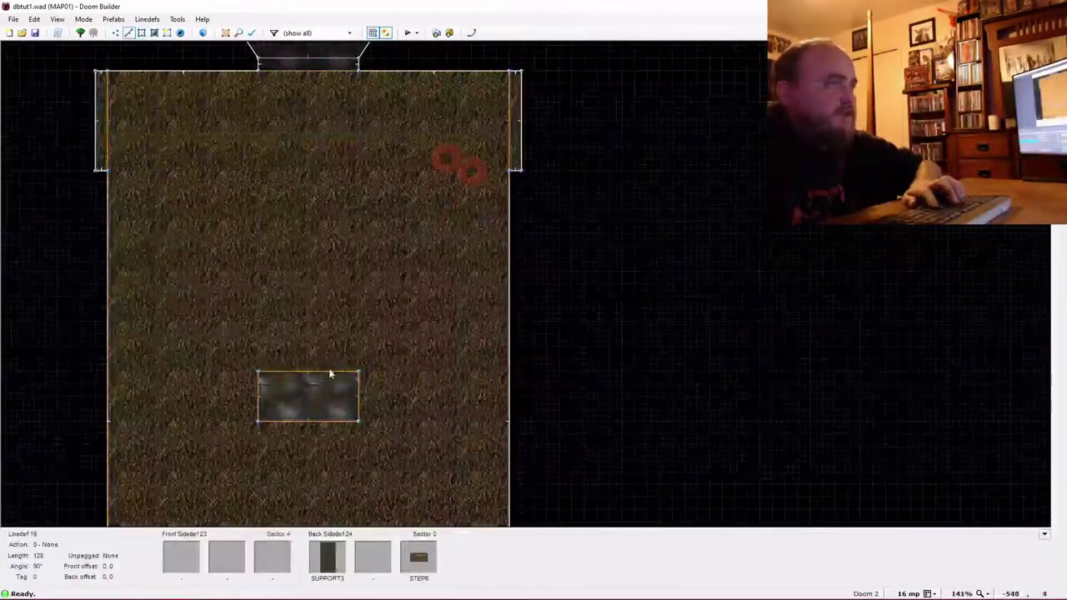
key(w)
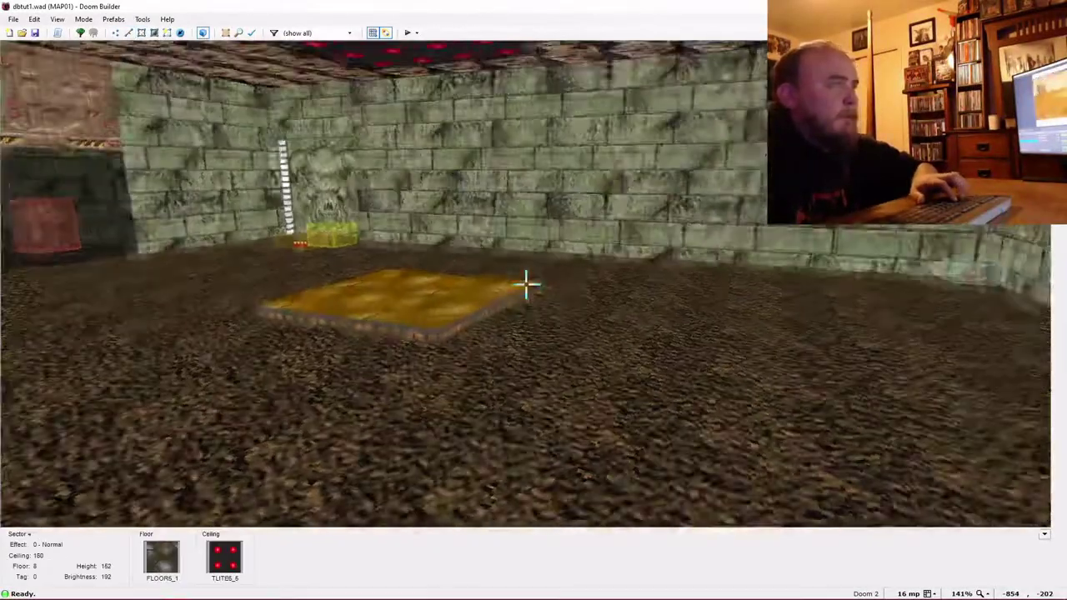
key(w)
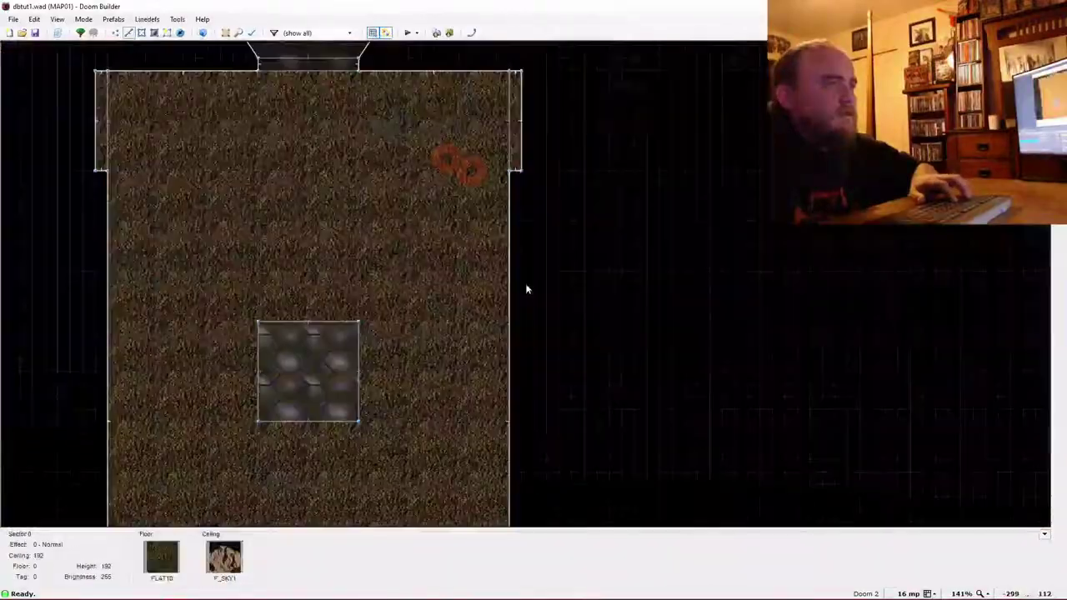
scroll(520, 292, down, 3)
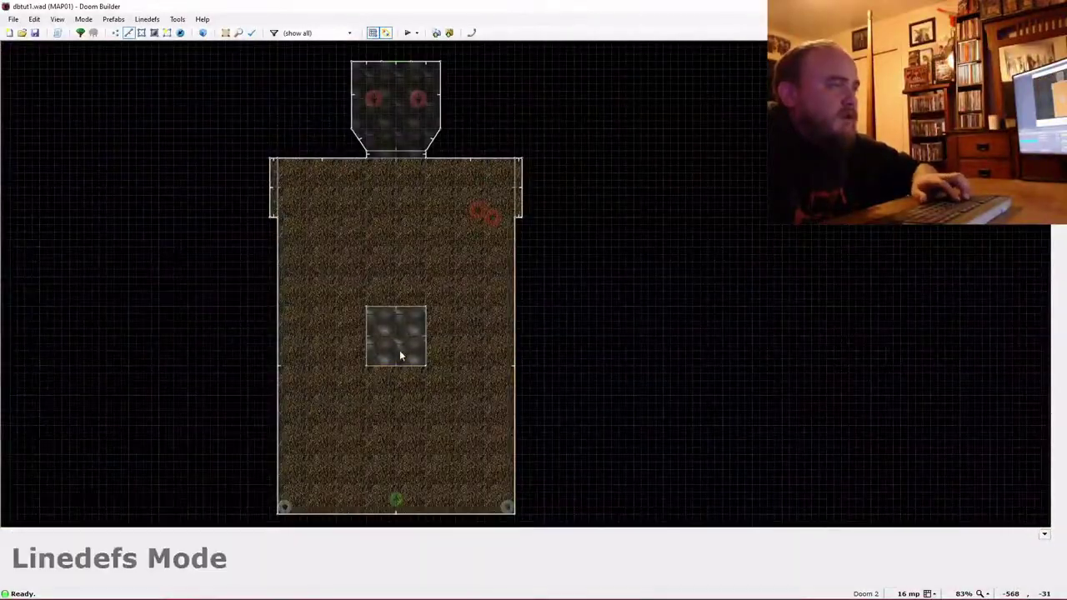
Raise the central platform's floor height to 72 in Visual Mode.
key(w)
key(e)
key(d)
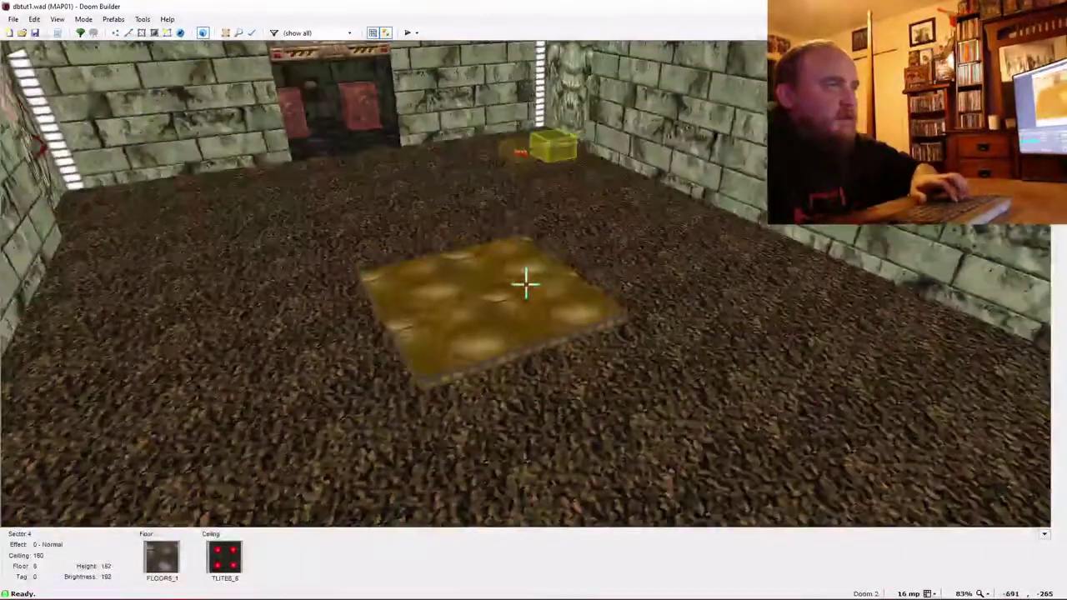
scroll(526, 285, up, 6)
scroll(526, 284, up, 3)
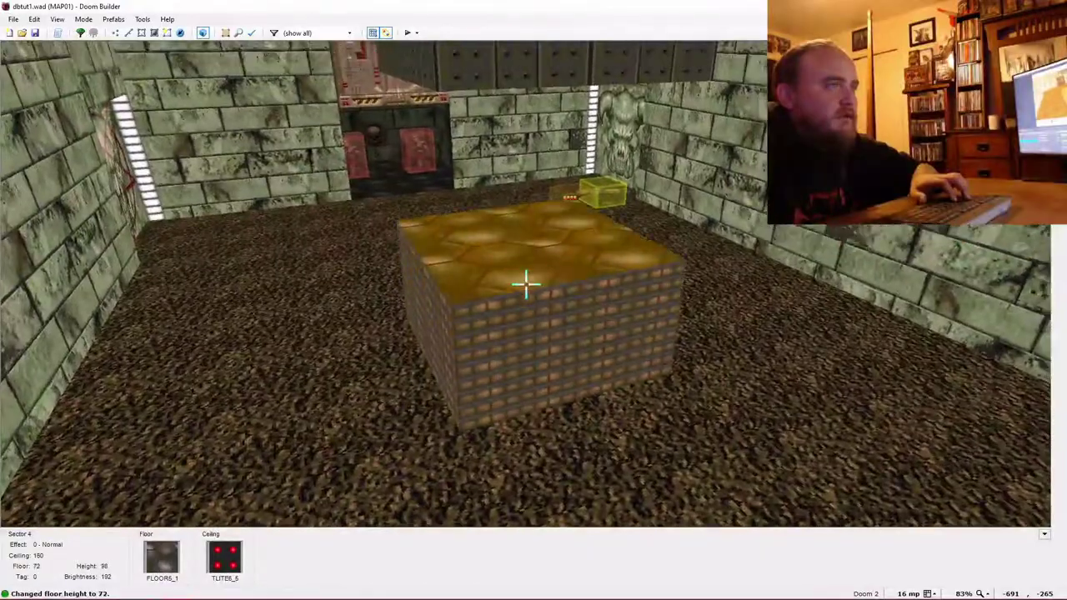
Copy the SUPPORT3 texture from the side of the ceiling light and paste it onto all sides of the raised platform.
key(w)
key(ctrl+c)
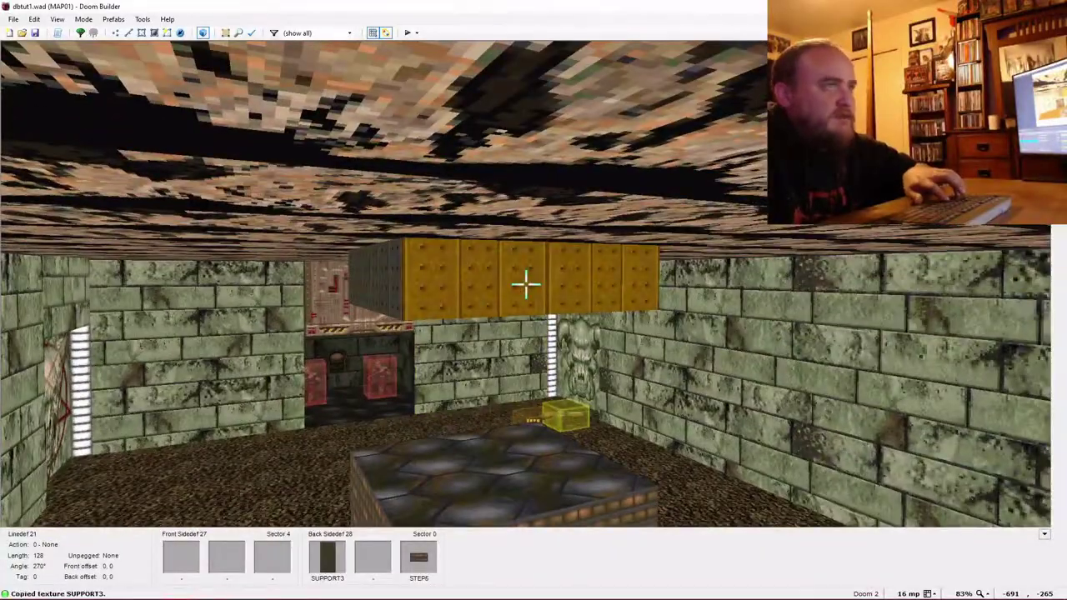
key(s)
key(ctrl+v)
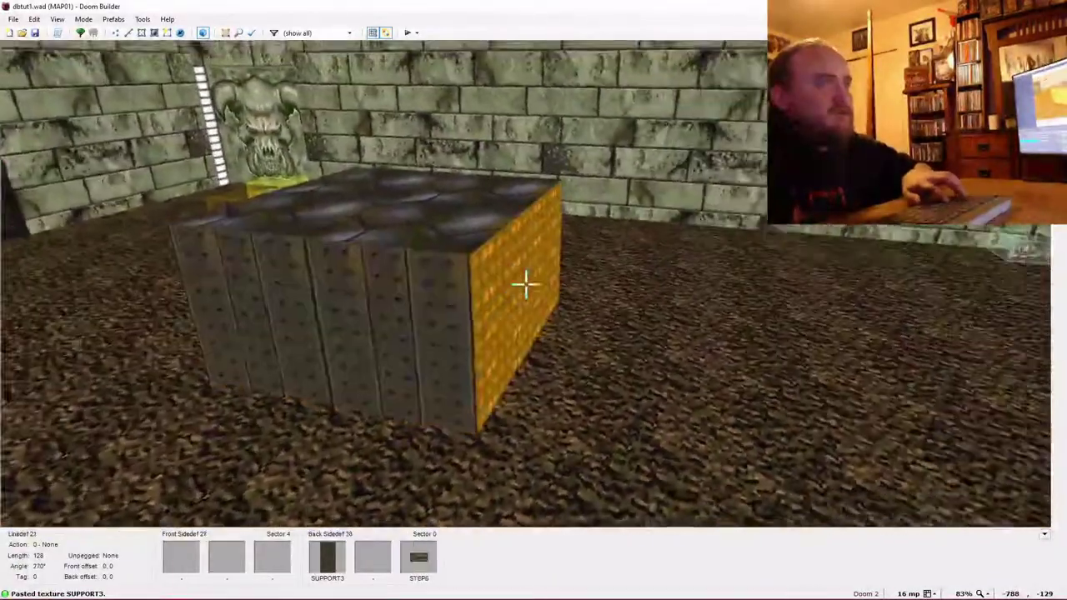
key(ctrl+v)
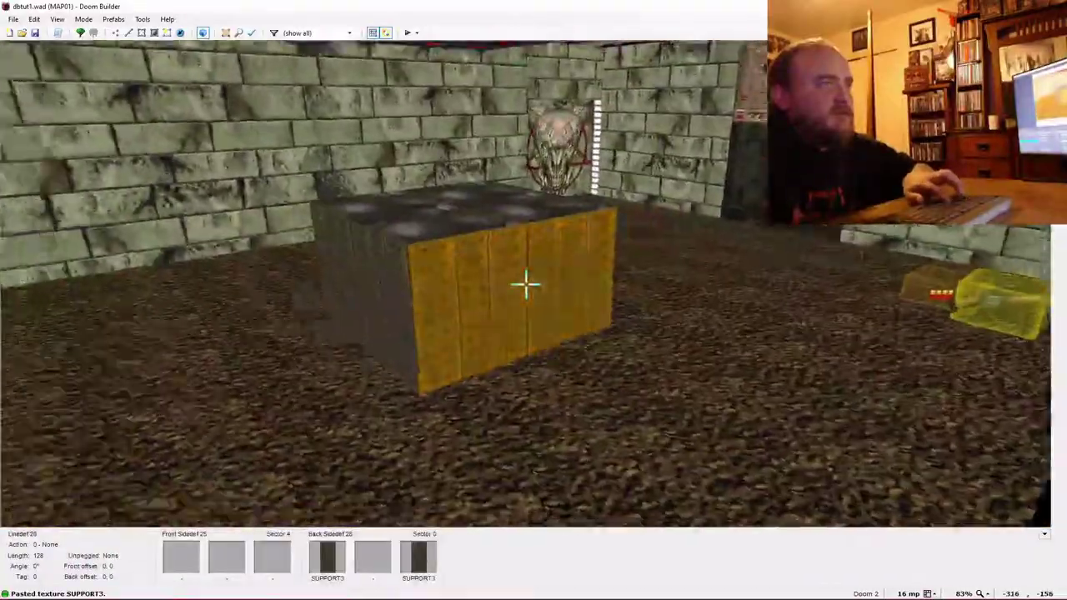
key(f)
key(ctrl+v)
key(s)
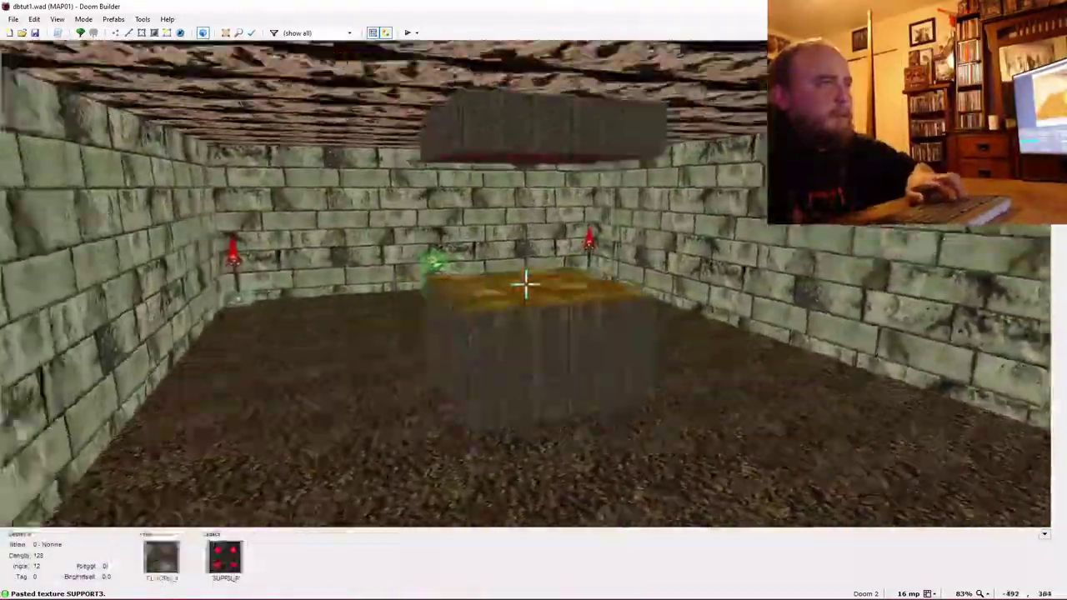
key(s)
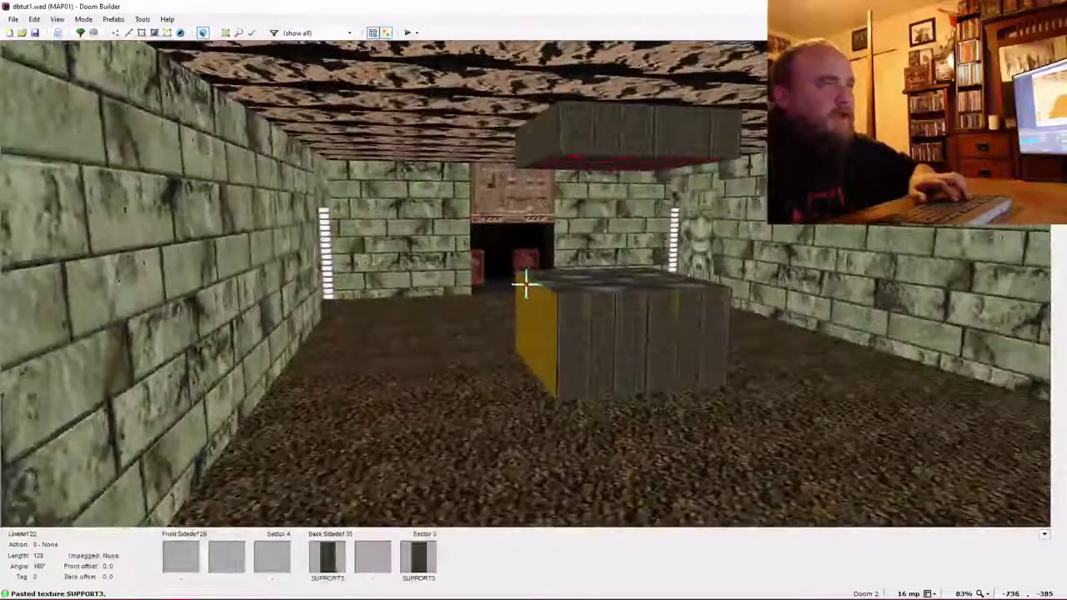
Launch the map from Things Mode in the game and shoot the monsters in the small north room.
key(t)
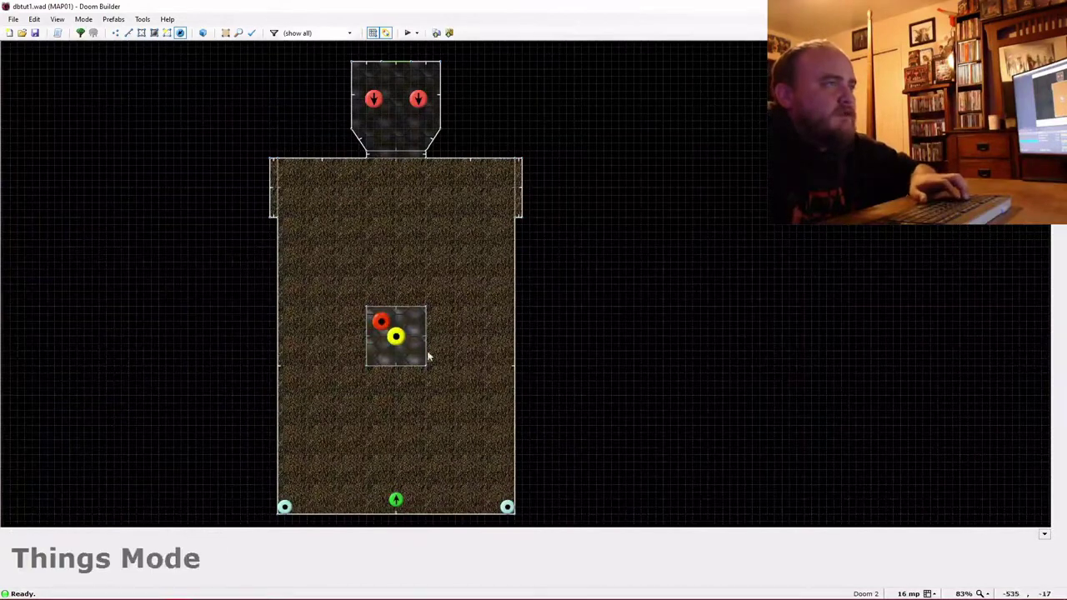
click(409, 33)
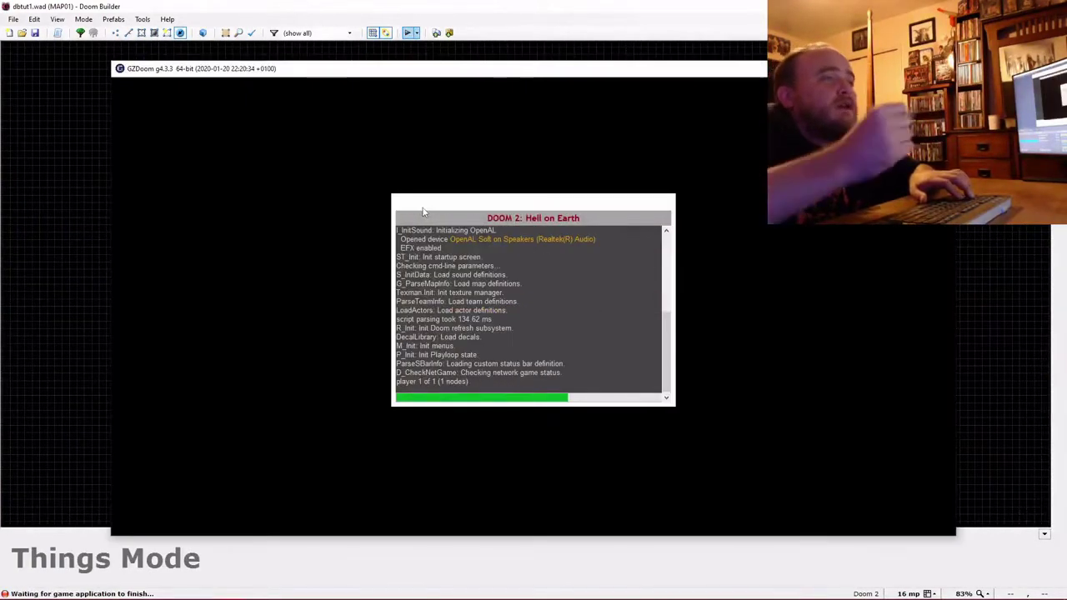
key(w)
key(a)
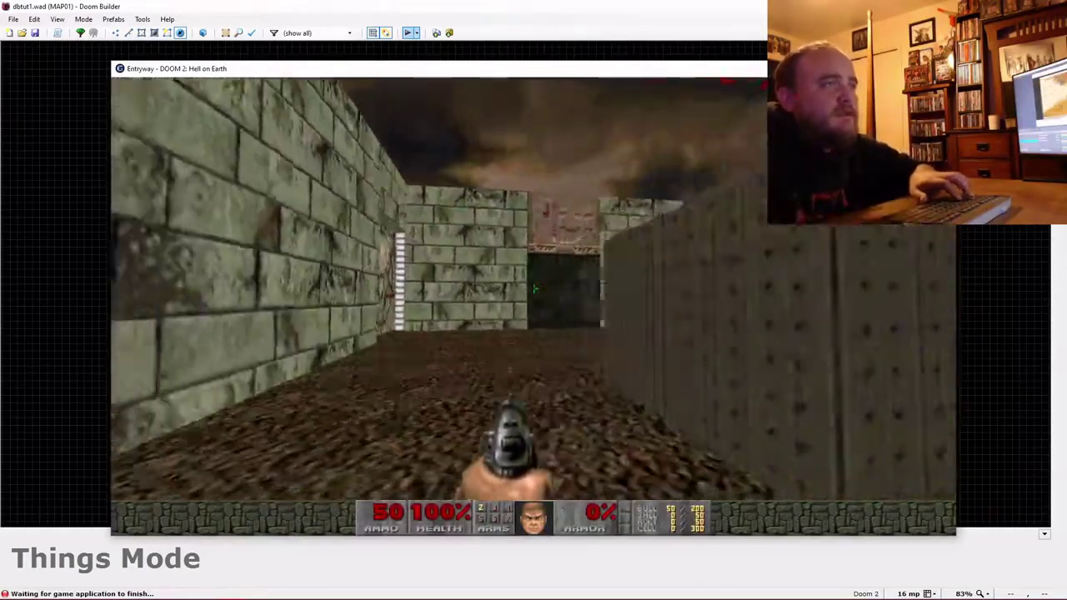
key(w)
click(534, 289)
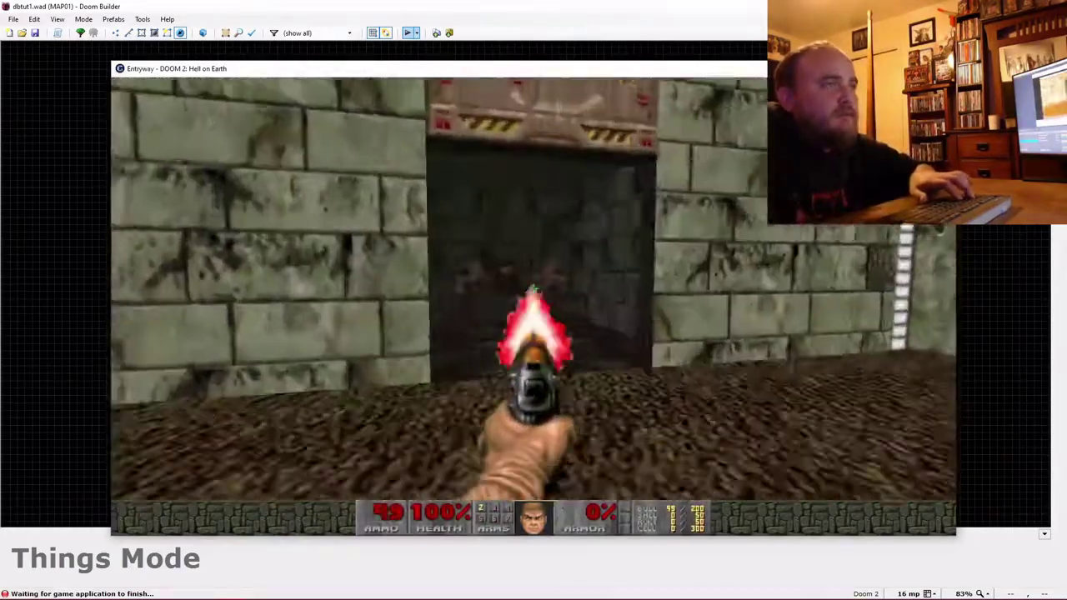
click(534, 288)
click(533, 289)
click(533, 288)
click(534, 288)
click(534, 289)
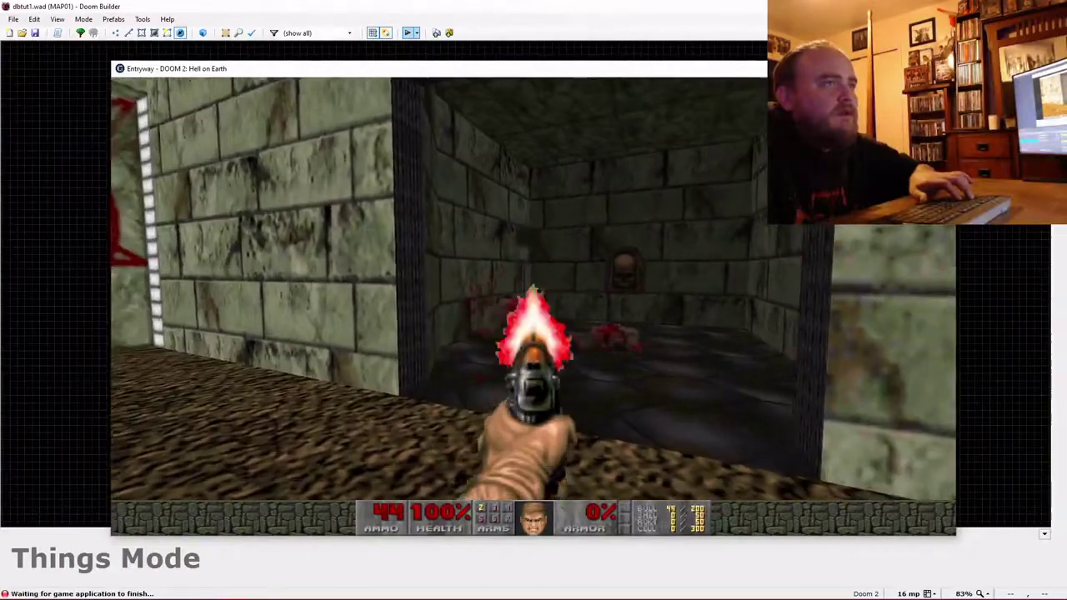
Walk around the raised platform and the lengthened room to check heights and textures in the game, and quit the game.
key(w)
key(w)
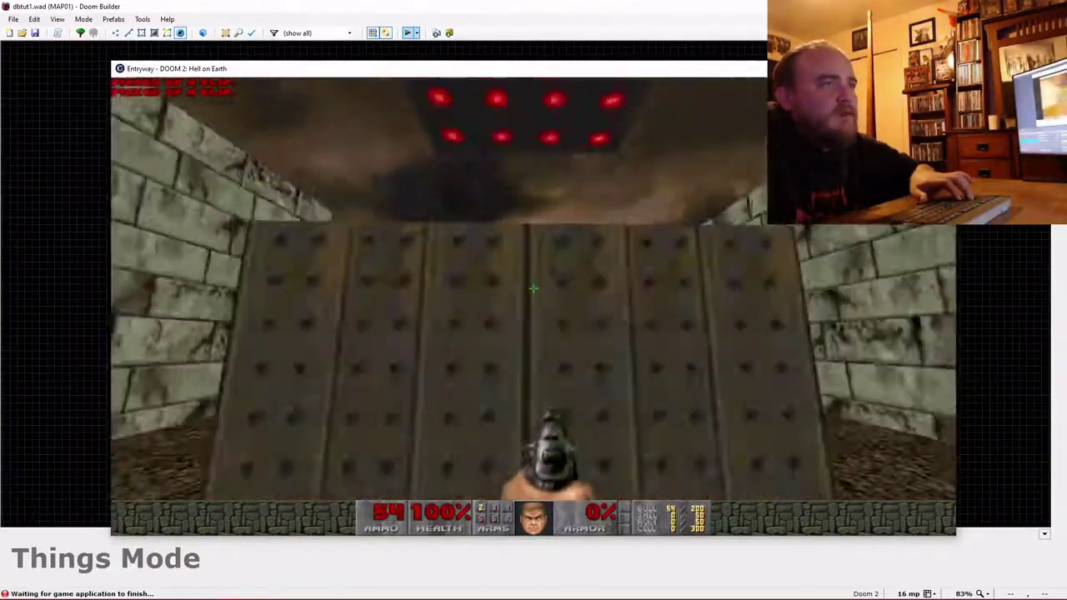
key(s)
key(s)
key(w)
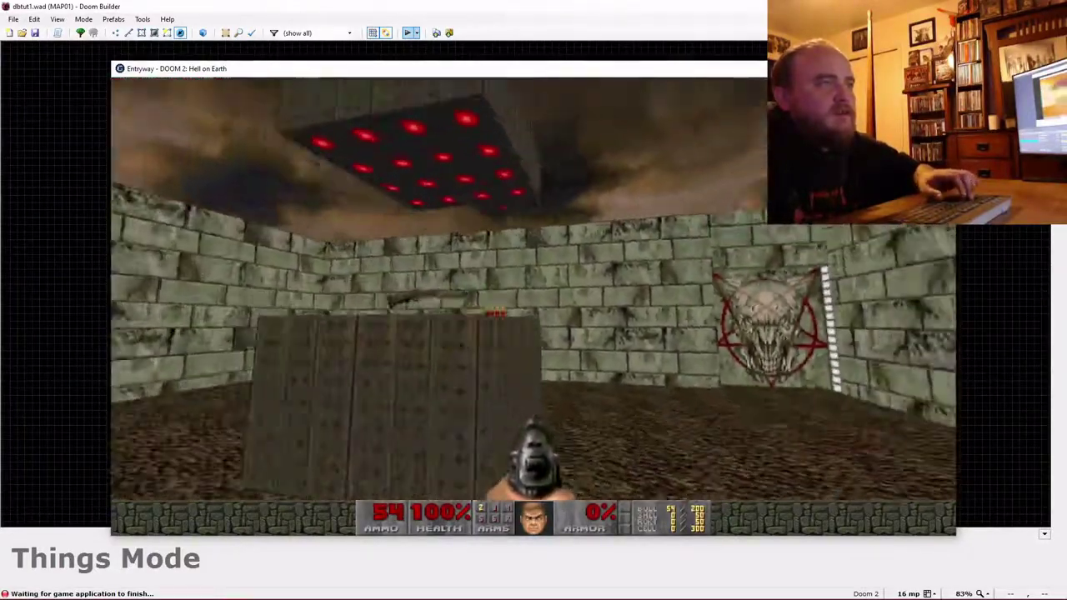
key(s)
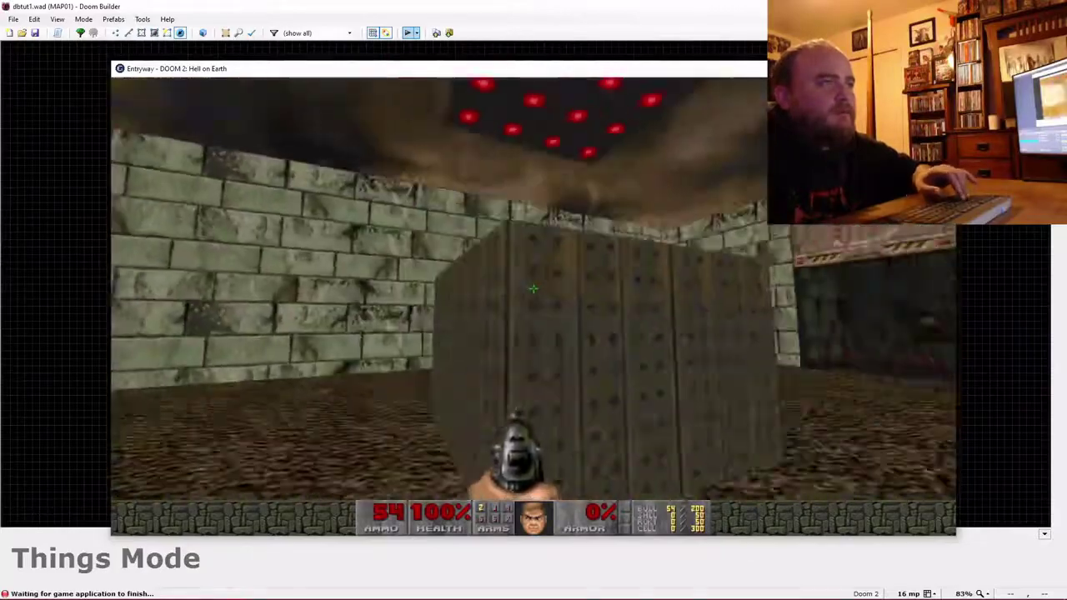
key(w)
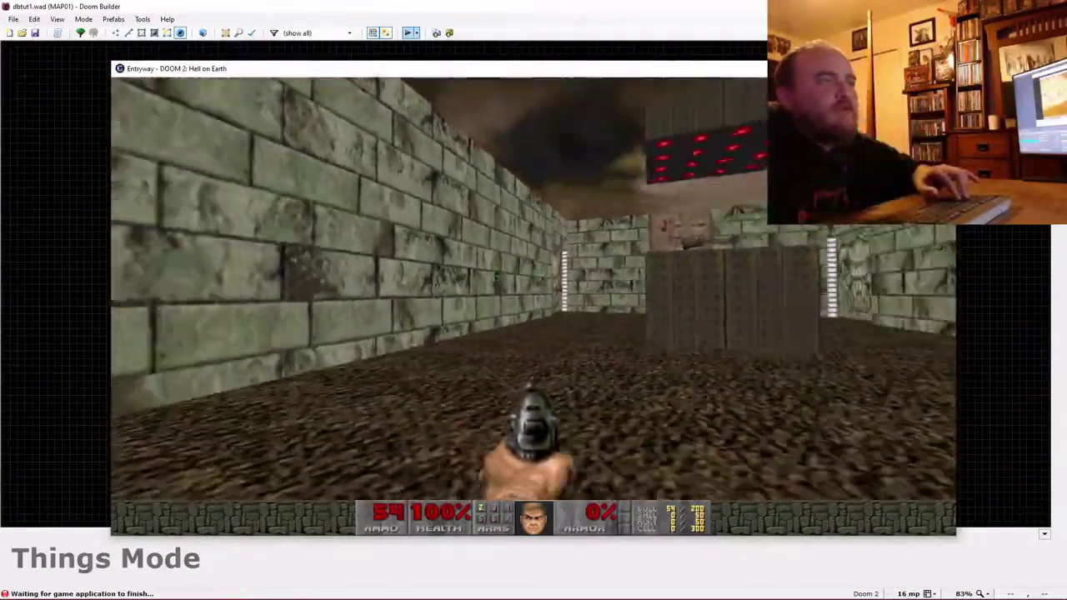
key(s)
key(w)
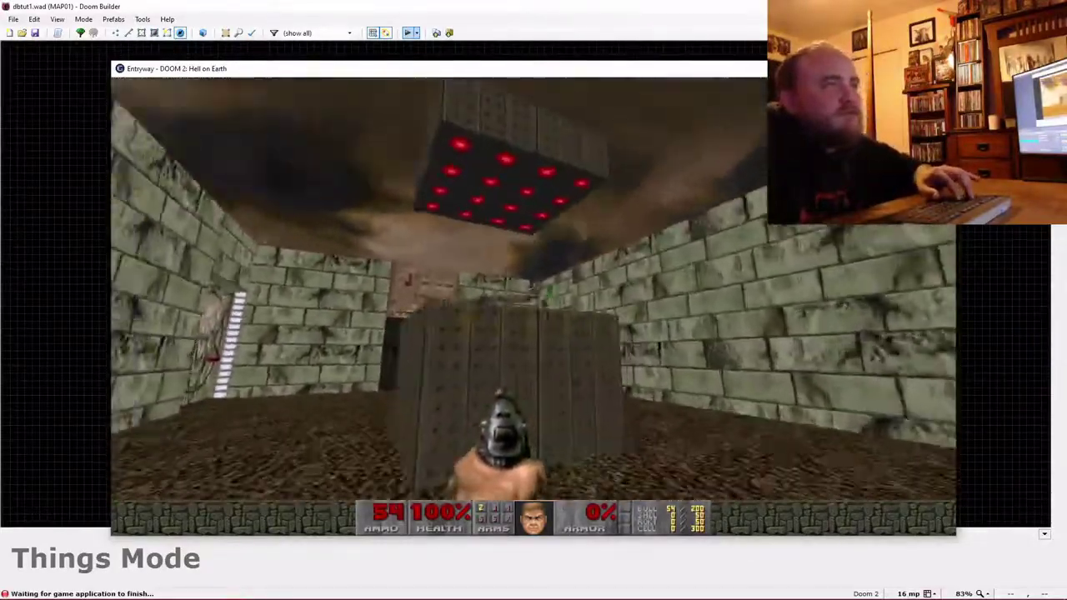
key(s)
key(w)
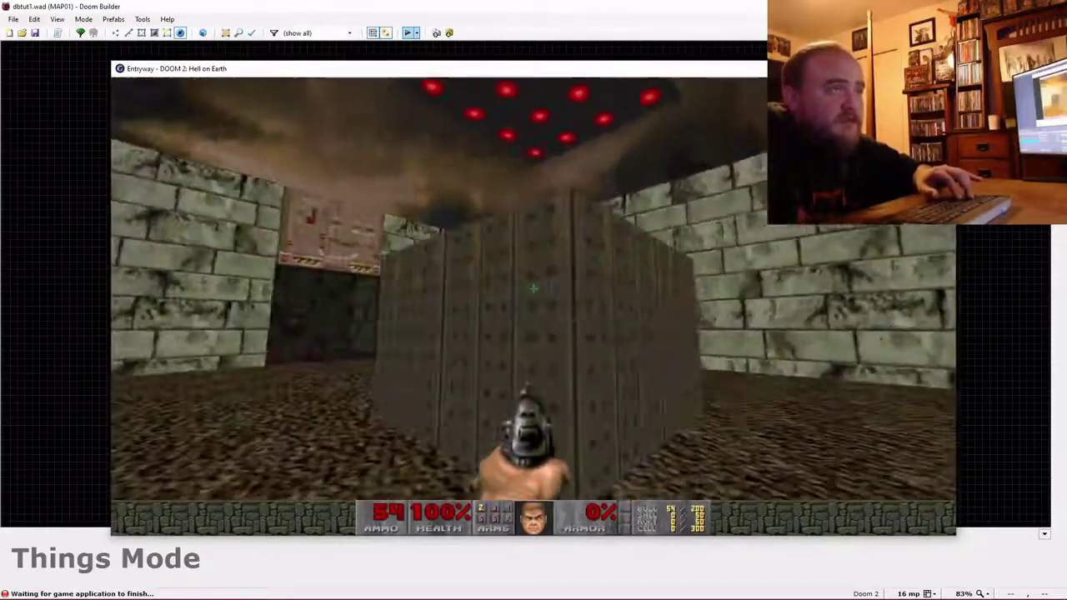
key(s)
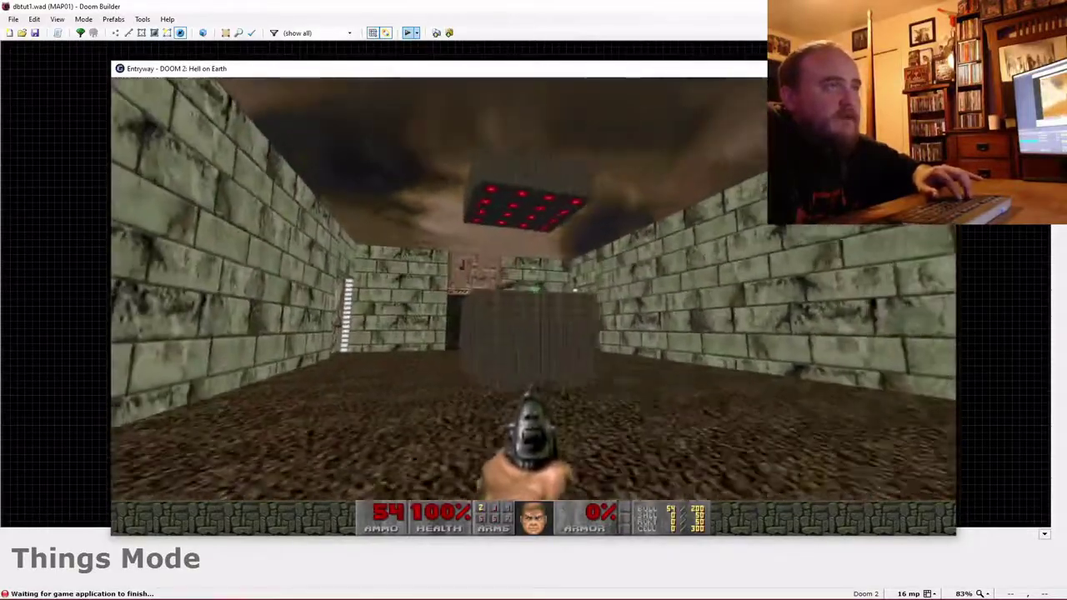
key(w)
key(w)
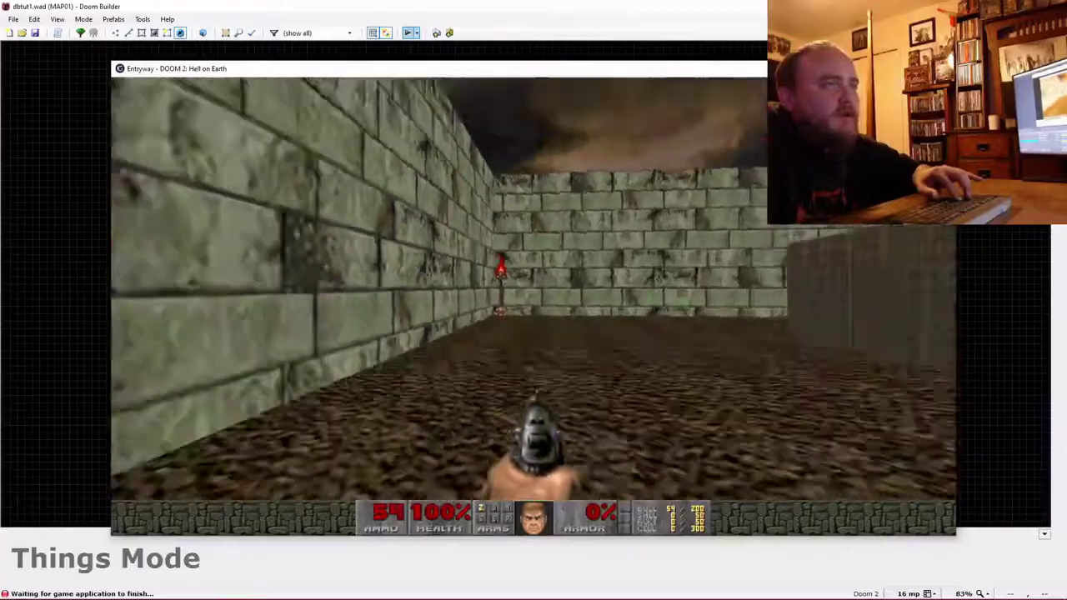
key(w)
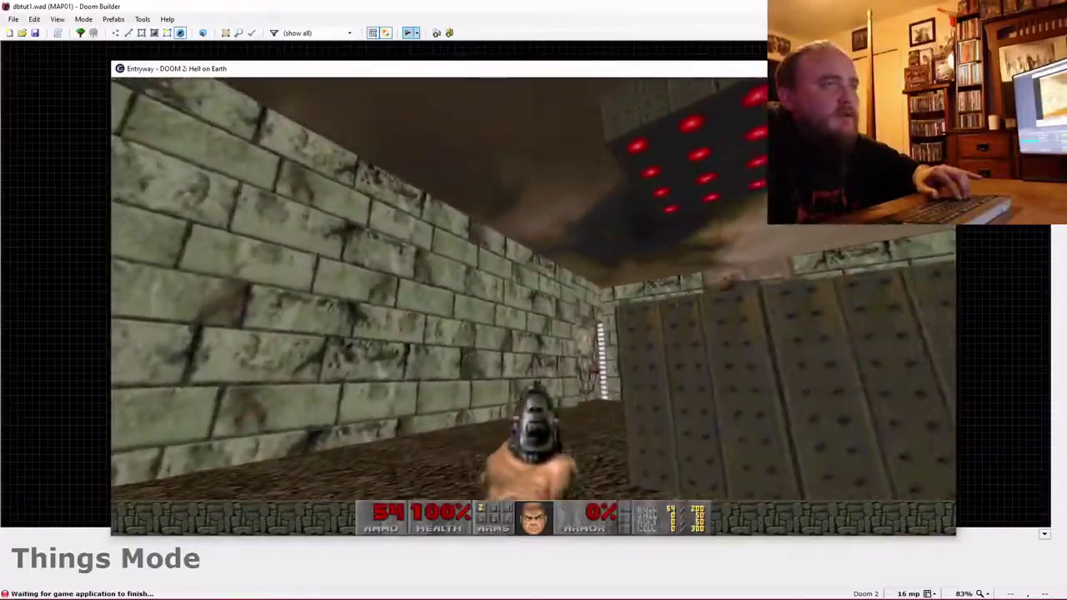
key(s)
key(w)
key(w)
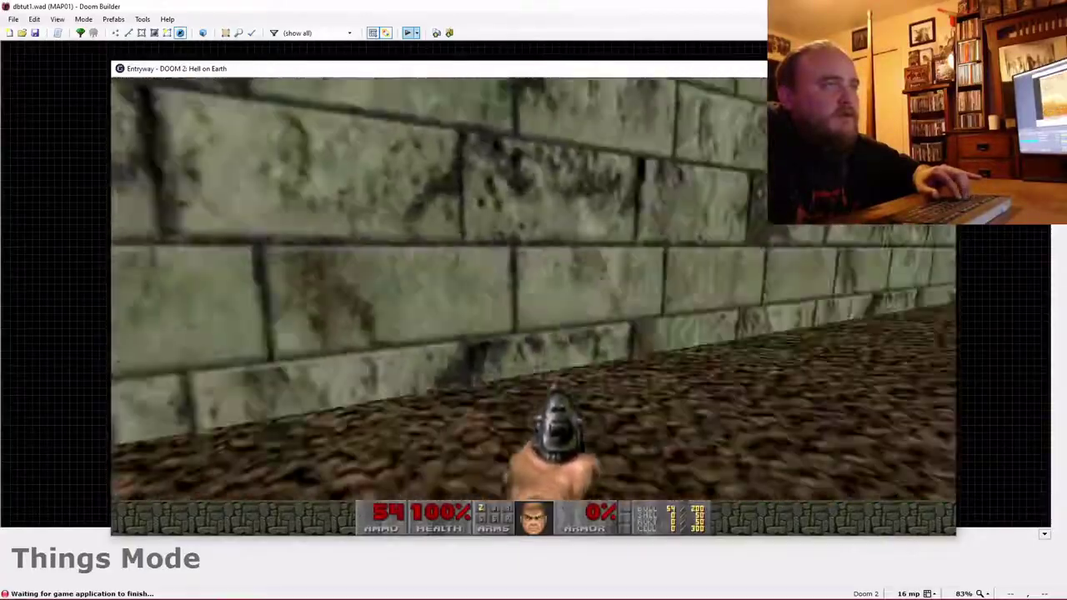
key(Escape)
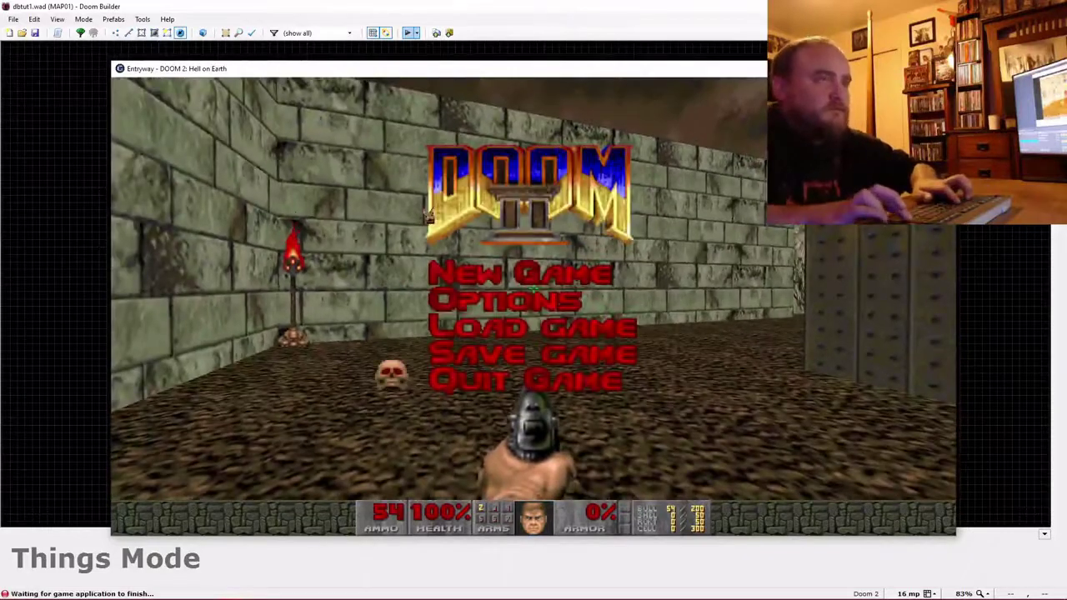
key(Return)
key(y)
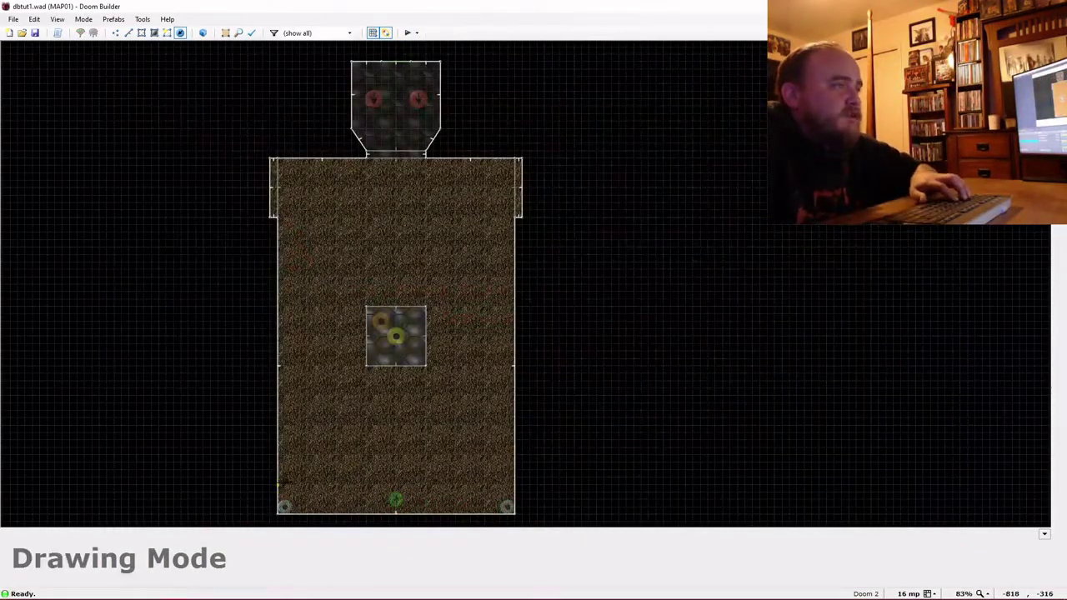
Draw a 384 by 576 rectangular sector adjoining the southern part of the main room's west wall.
scroll(277, 473, up, 1)
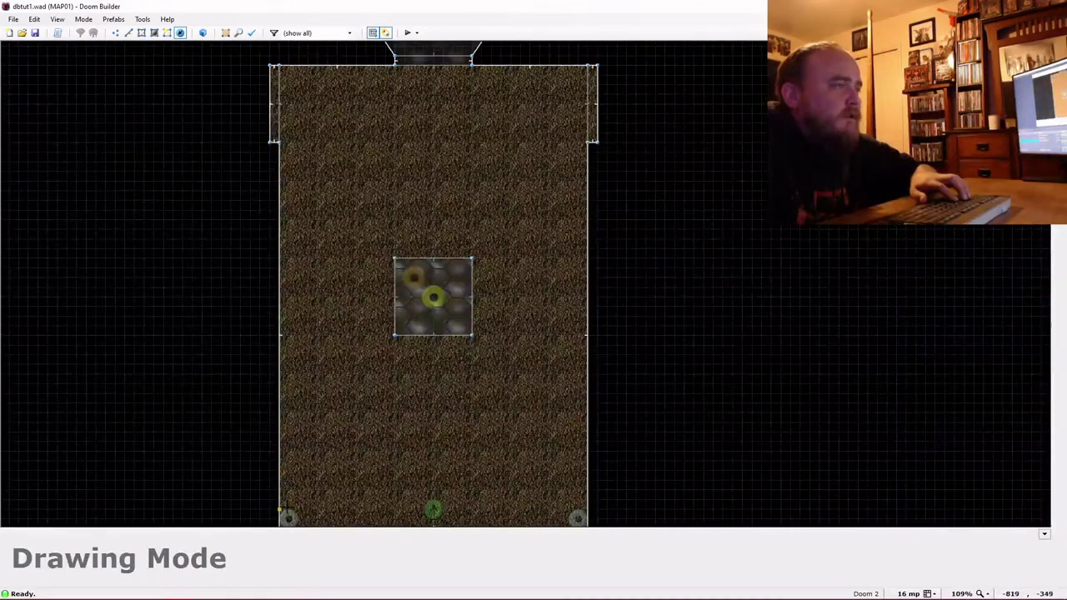
scroll(280, 500, down, 1)
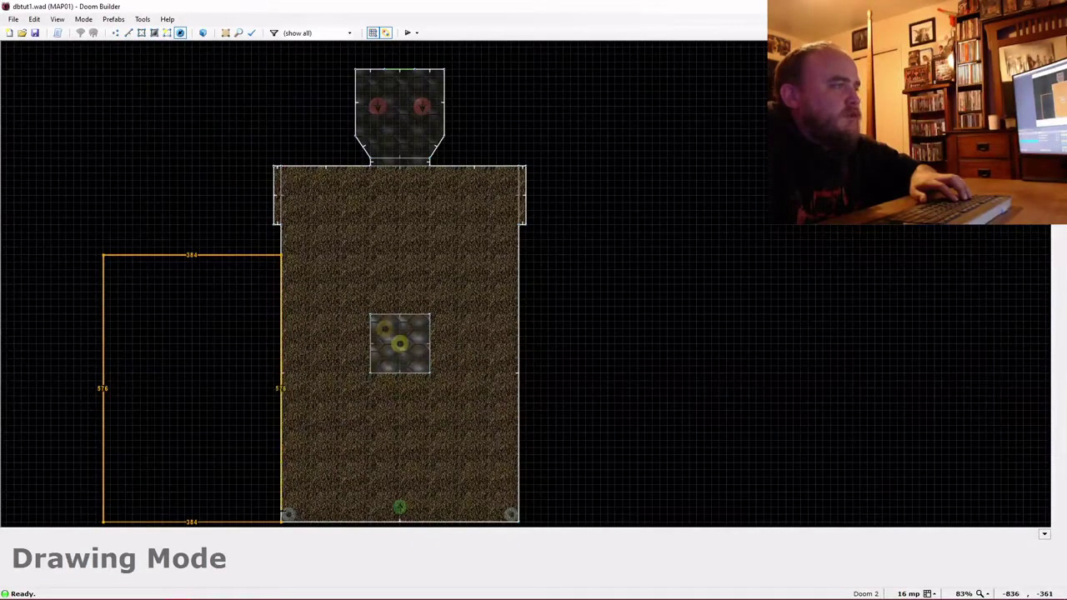
click(280, 519)
Inspect the new western area's walls, floor and opening to the main room in Visual Mode.
key(w)
key(d)
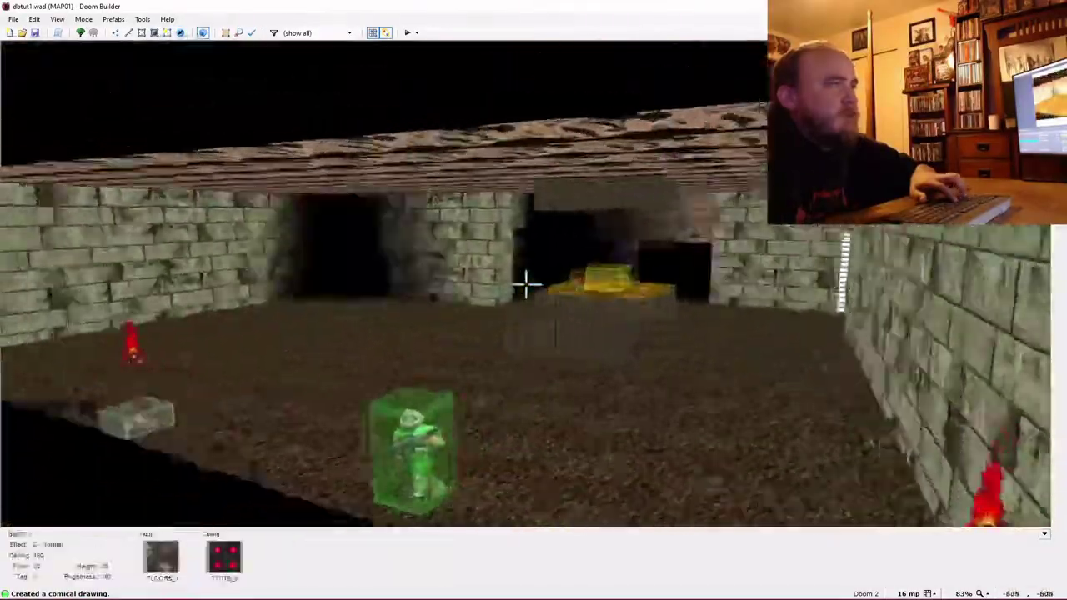
key(e)
key(d)
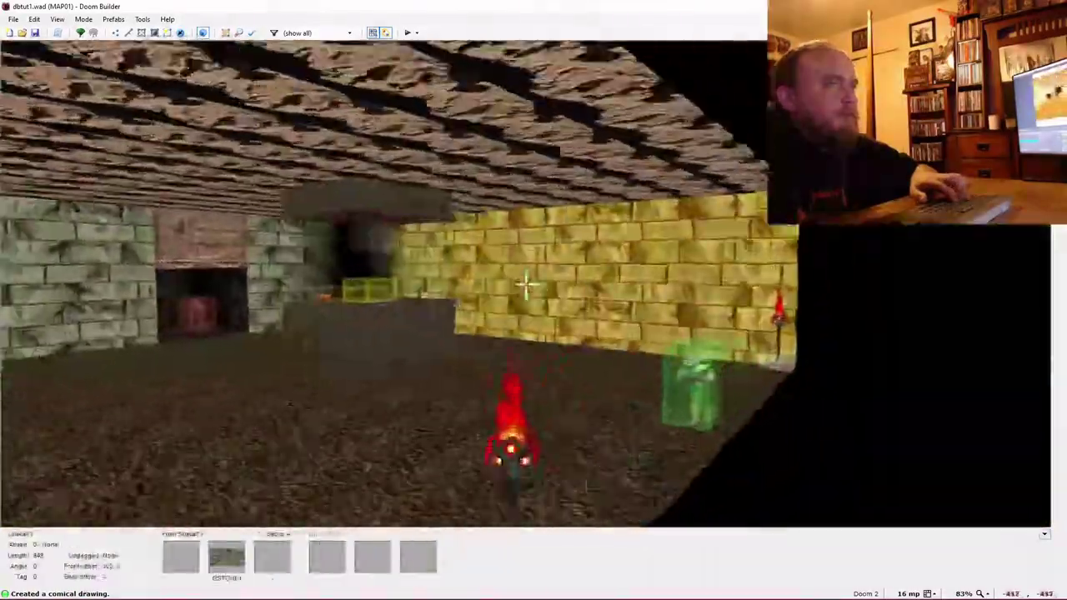
key(e)
key(d)
key(e)
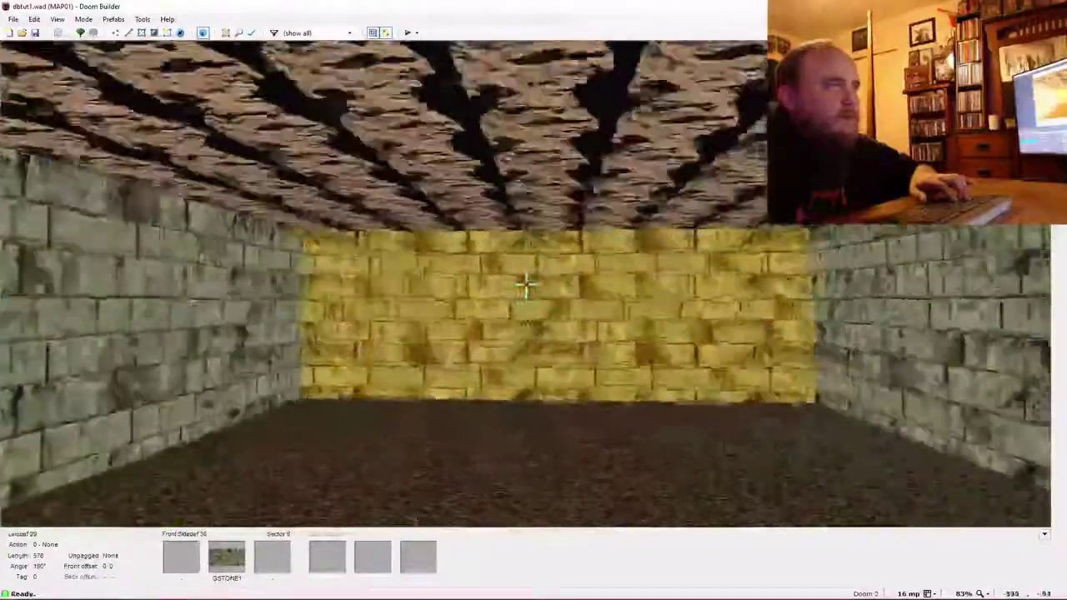
key(d)
key(e)
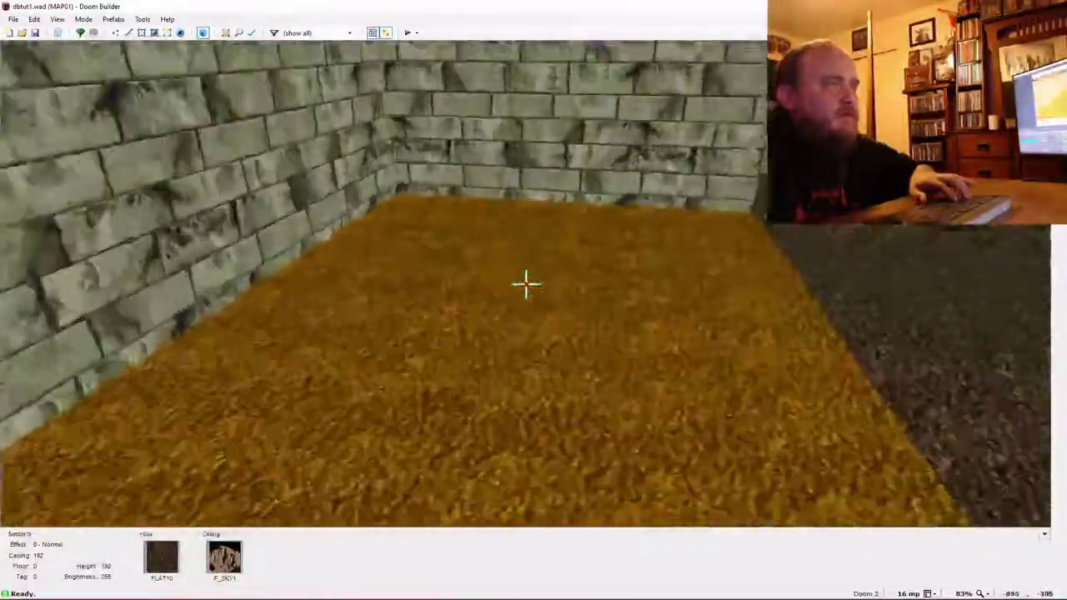
key(d)
key(w)
Draw a closed, roughly oval outline inside the new western area and move its southeast vertex to -928, -304 in Vertices Mode.
key(ctrl+d)
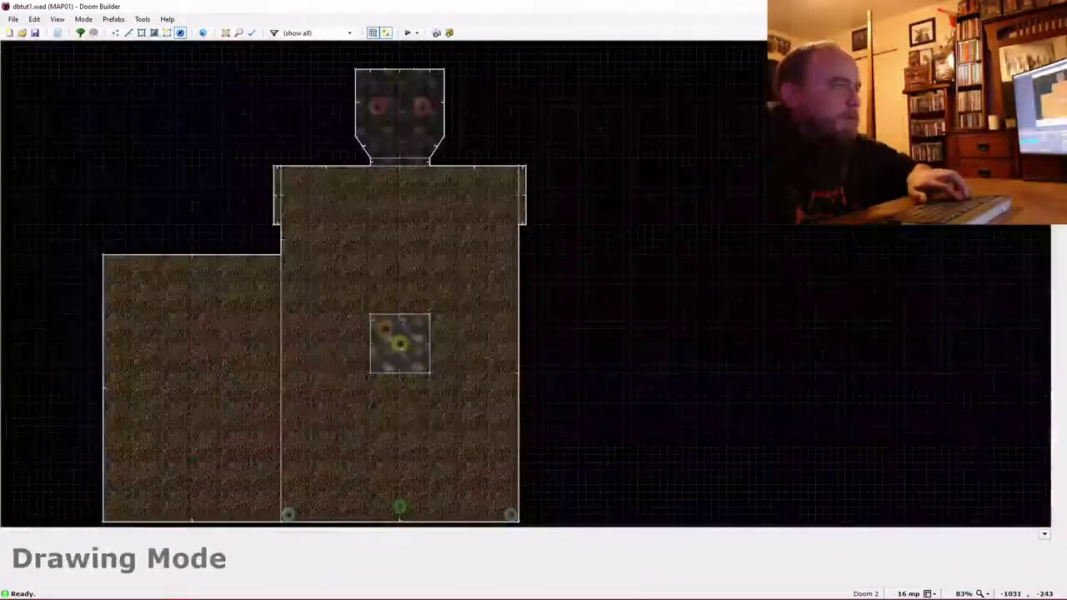
scroll(192, 494, up, 1)
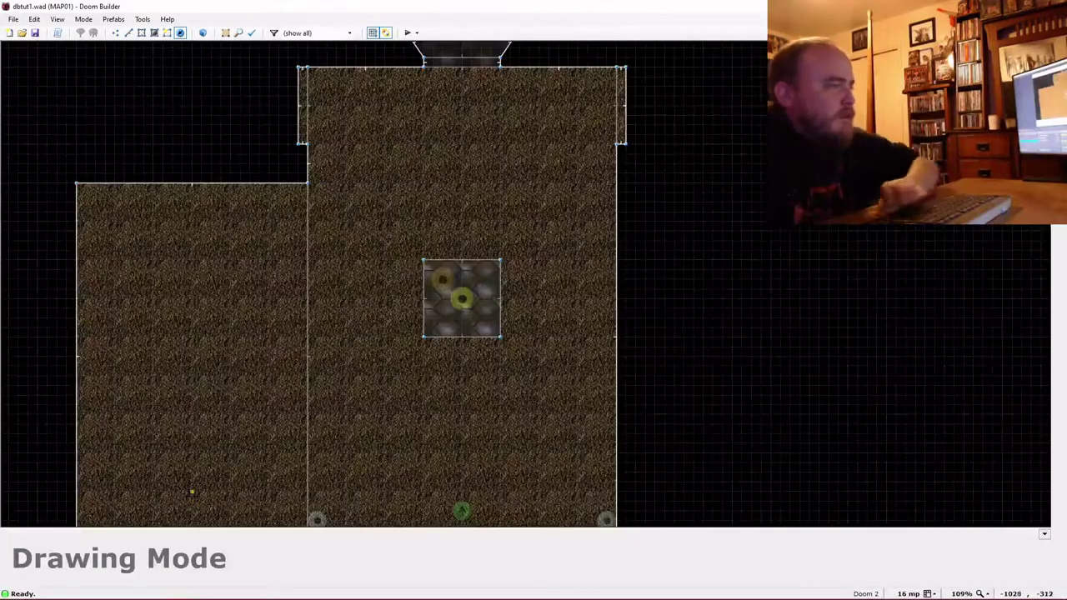
scroll(192, 493, up, 2)
key(Down)
key(Down)
scroll(182, 350, down, 1)
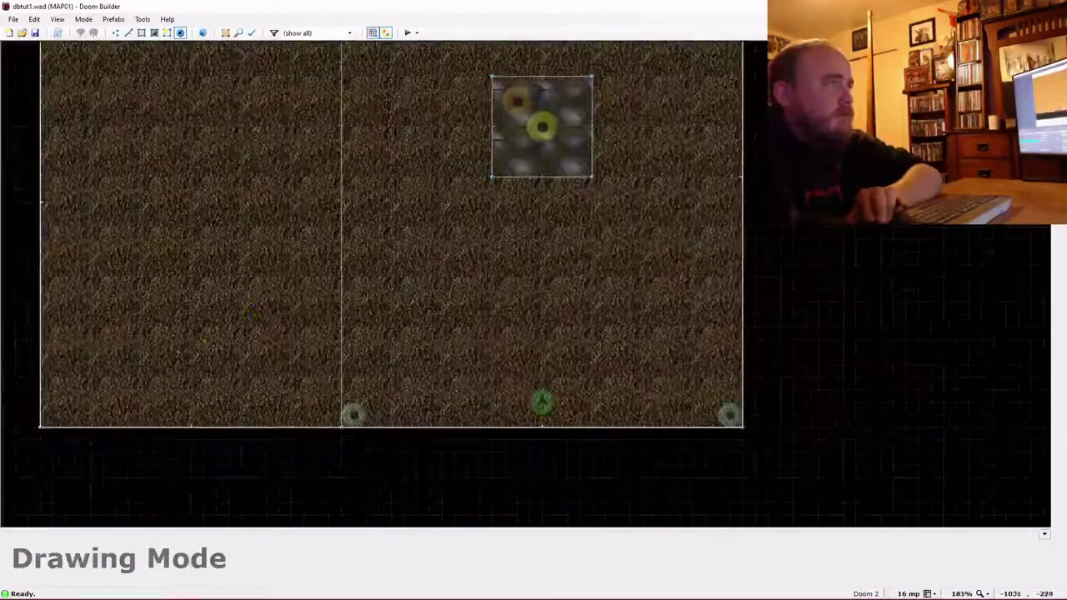
key(Left)
key(Up)
key(Up)
key(Left)
key(Down)
scroll(328, 309, down, 1)
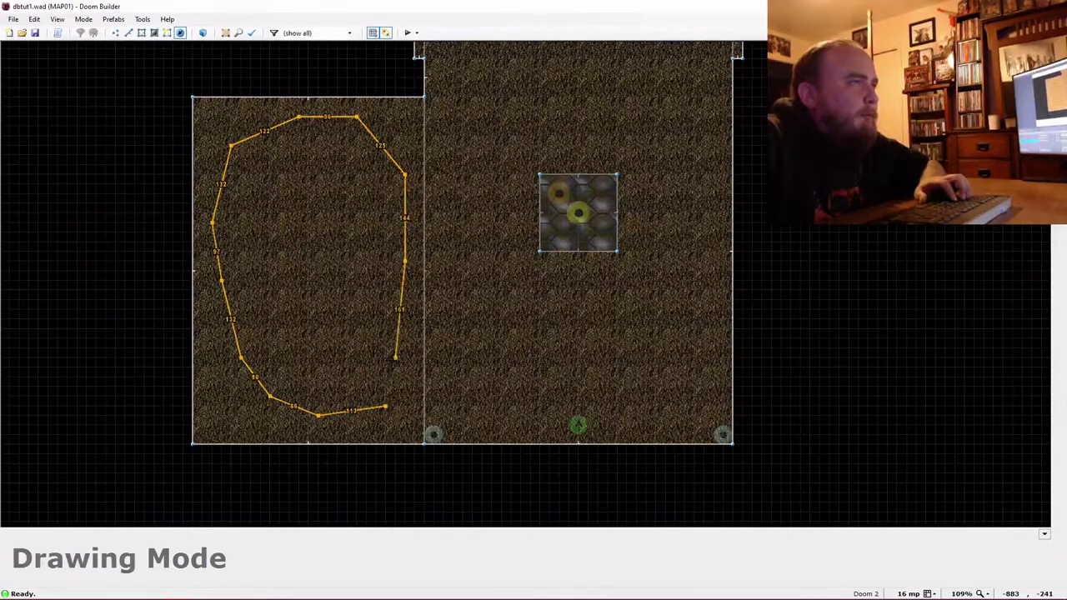
click(381, 404)
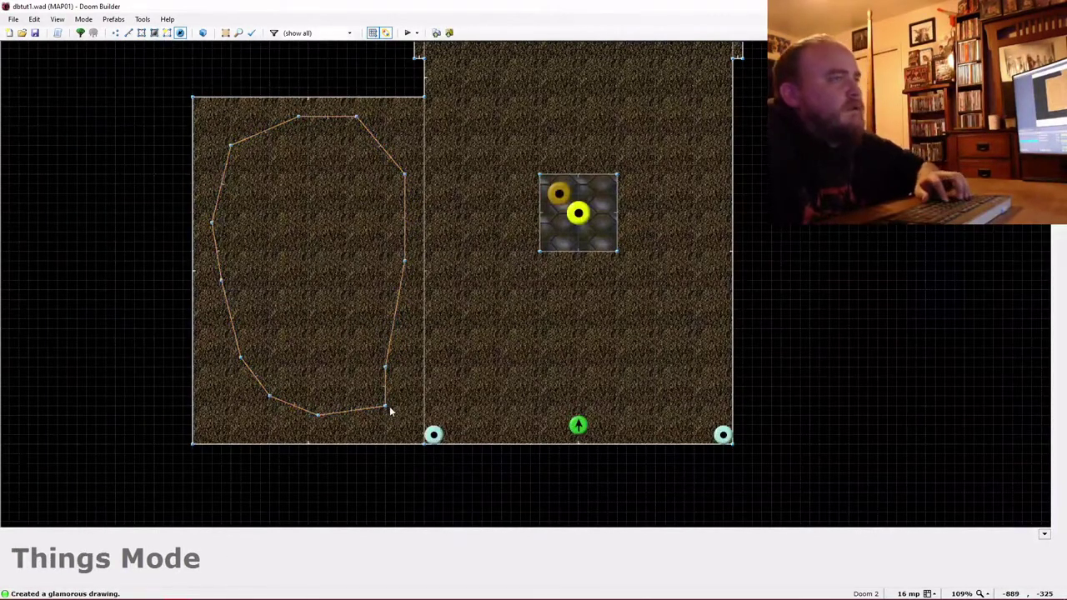
key(v)
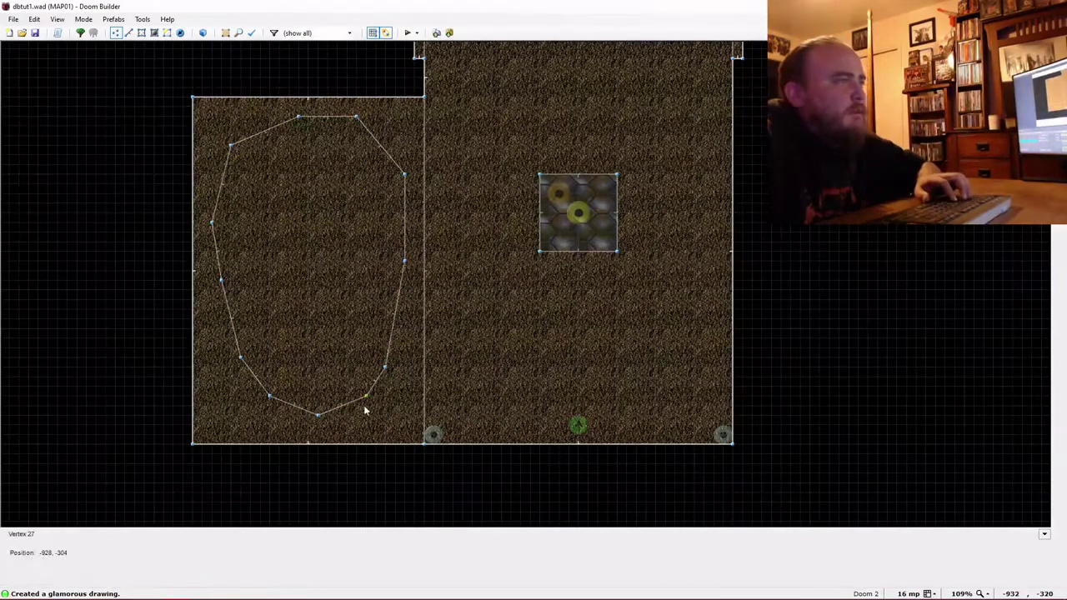
Lower the oval sector's floor height to -8 in Visual Mode.
key(w)
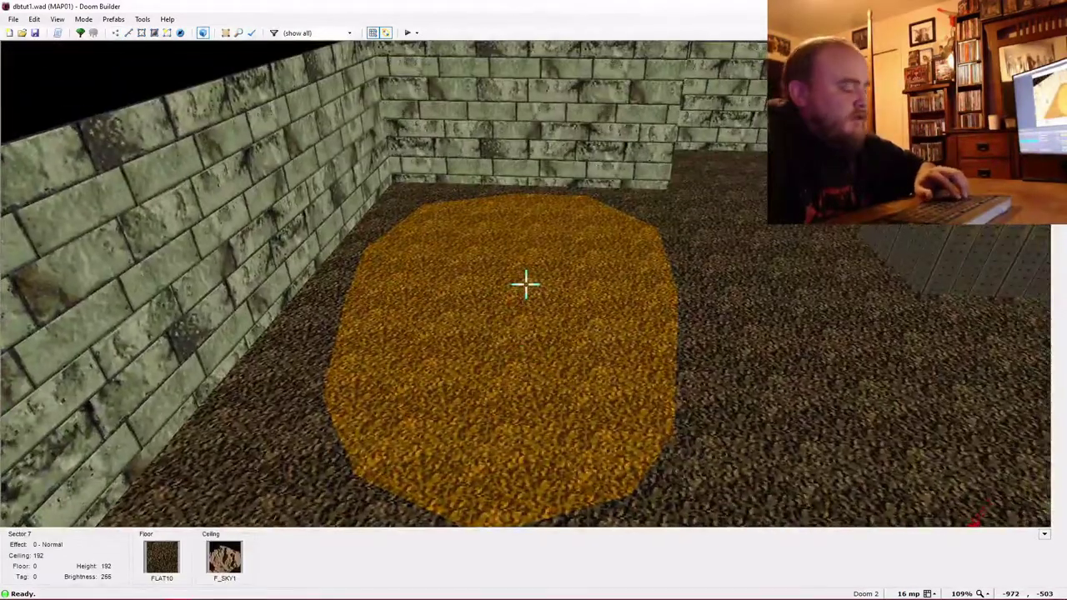
key(f)
scroll(526, 284, down, 1)
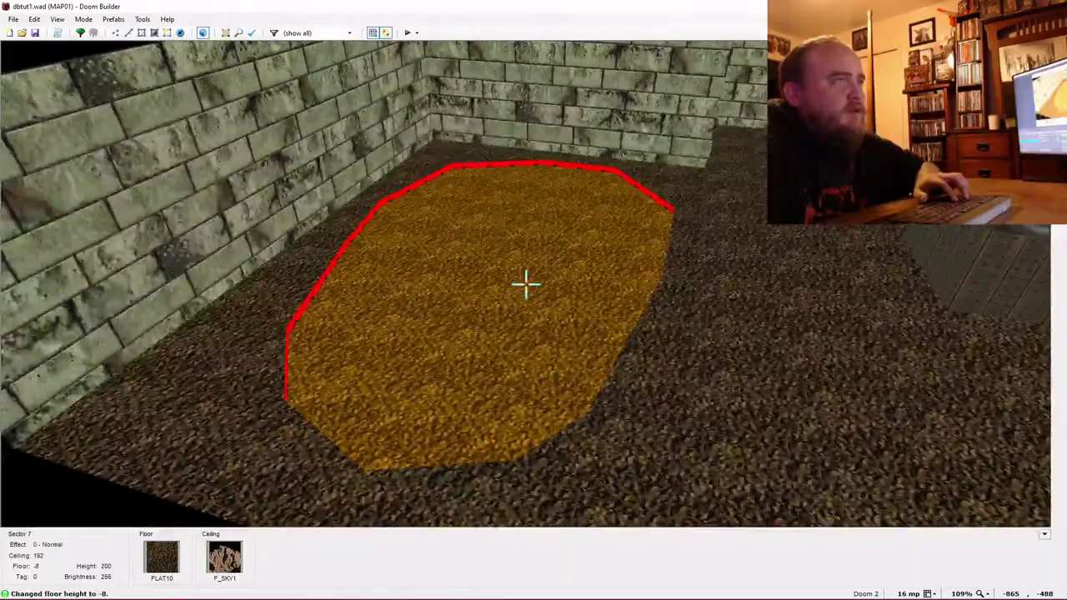
Set the sunken oval sector's floor flat to FWATER1 in Visual Mode.
key(e)
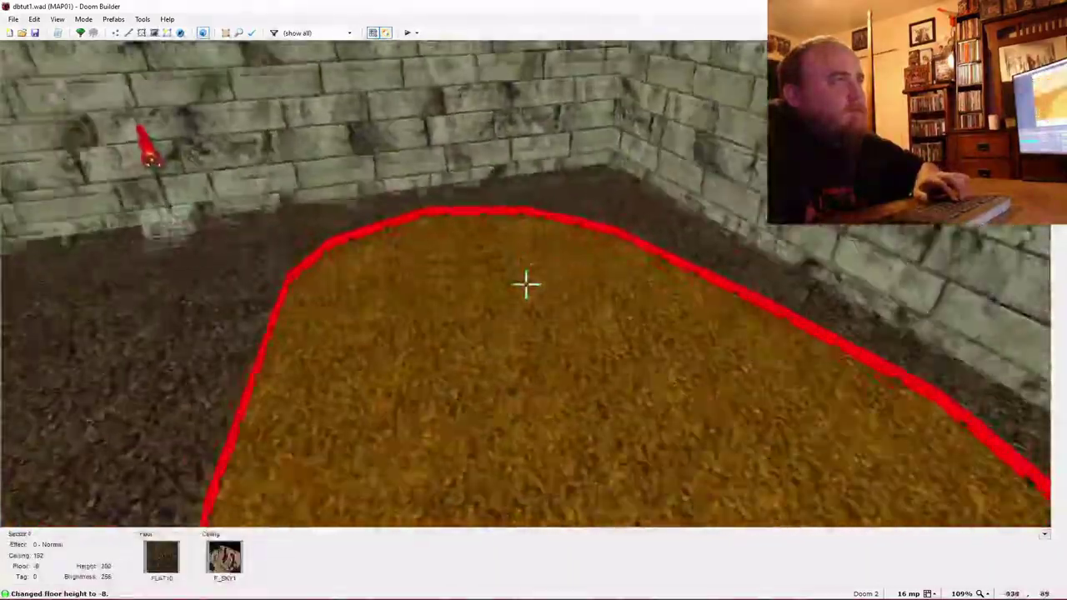
key(d)
key(s)
right_click(526, 284)
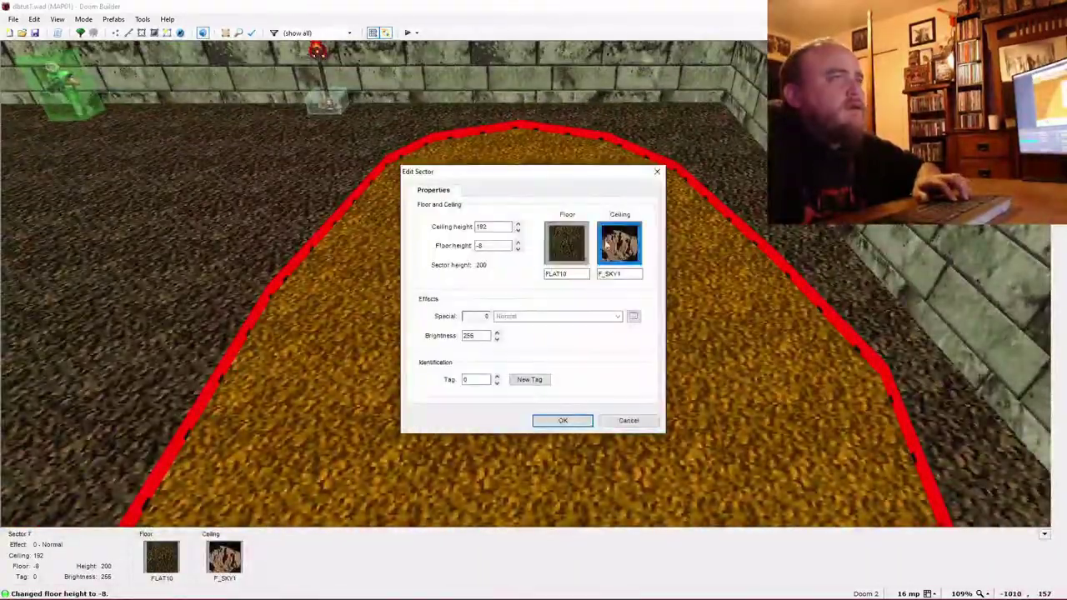
click(580, 250)
scroll(699, 305, down, 10)
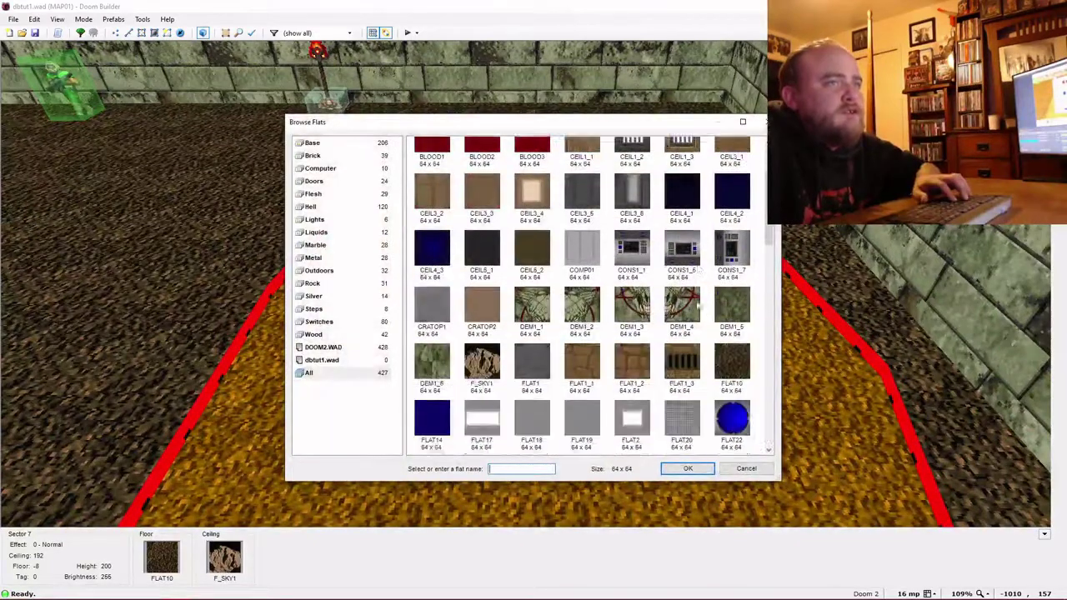
scroll(616, 358, down, 1)
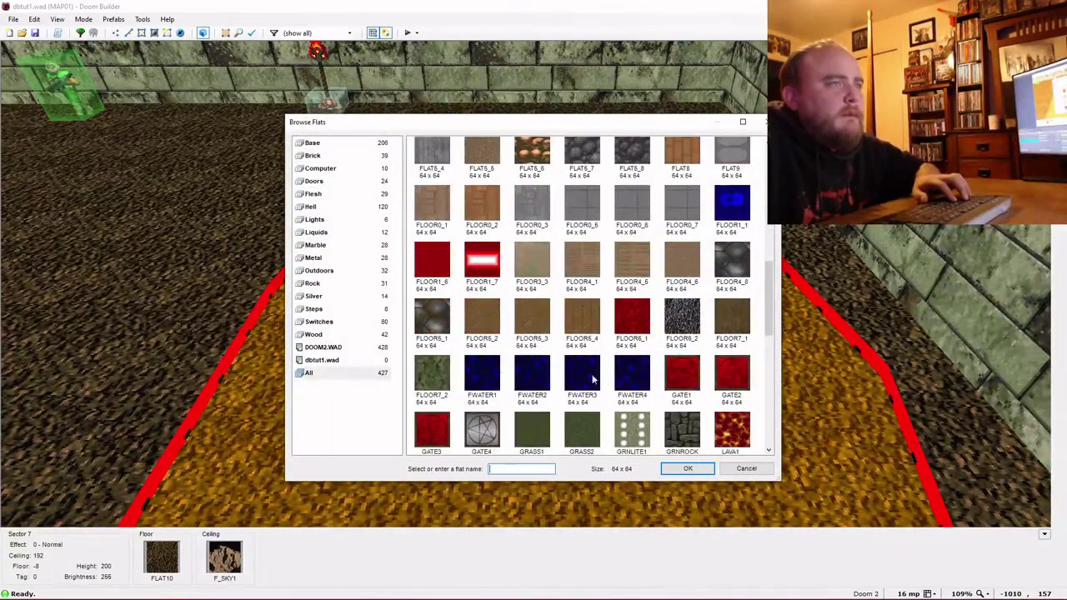
double_click(490, 375)
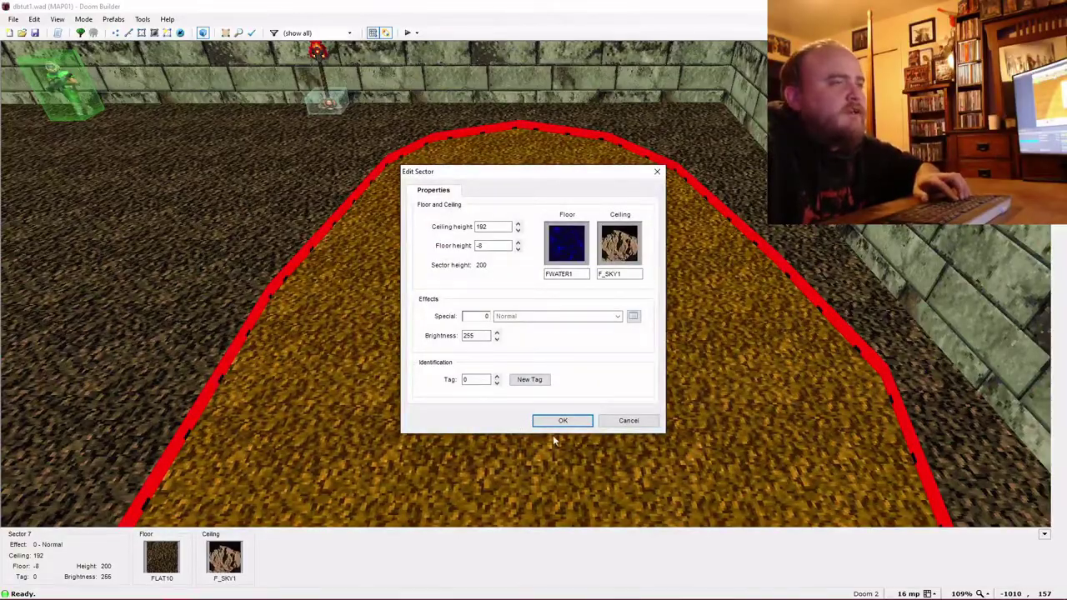
click(562, 420)
Set the front side's lower texture of the pool's north edge to STEP6.
key(e)
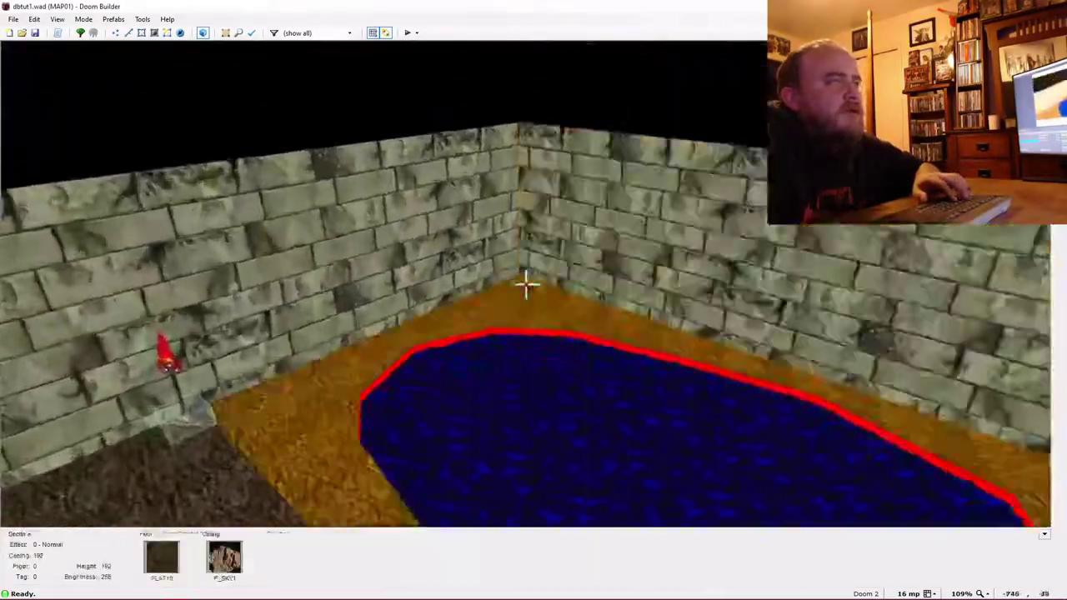
key(e)
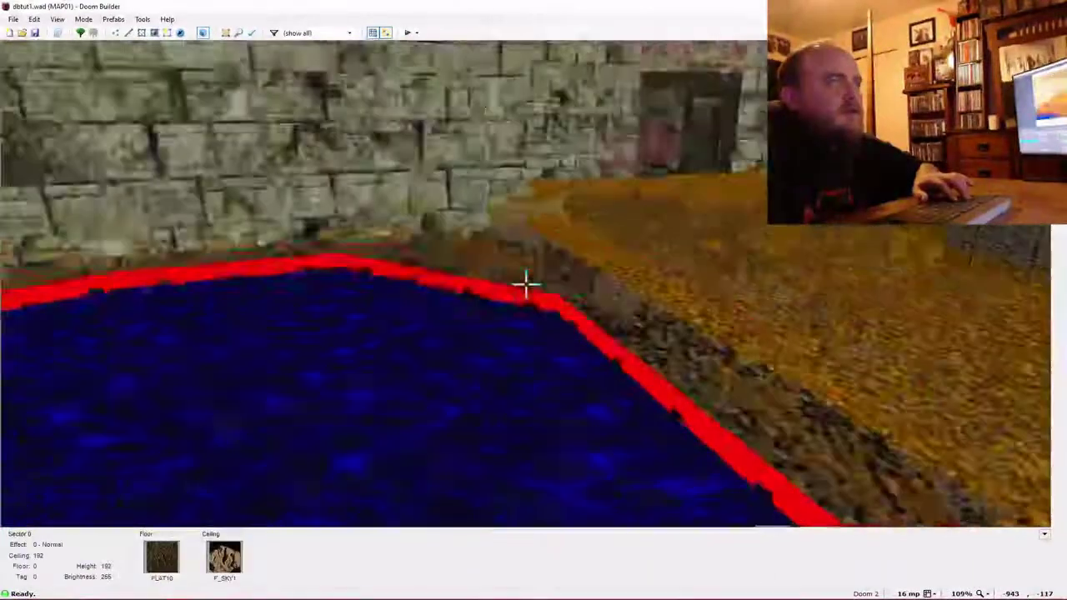
key(e)
right_click(526, 285)
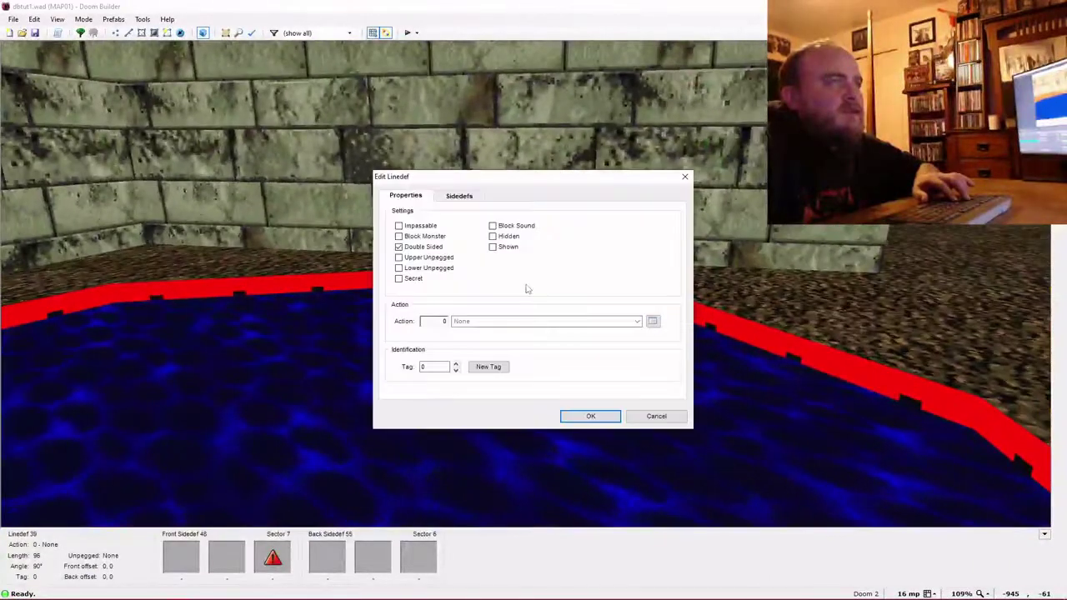
click(460, 196)
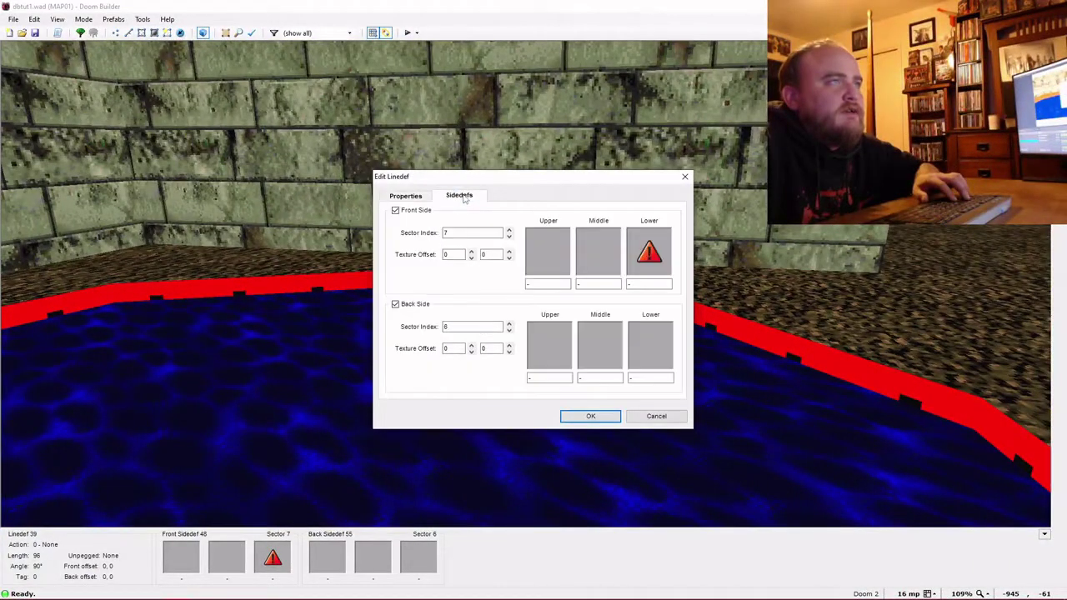
click(655, 263)
scroll(655, 264, down, 5)
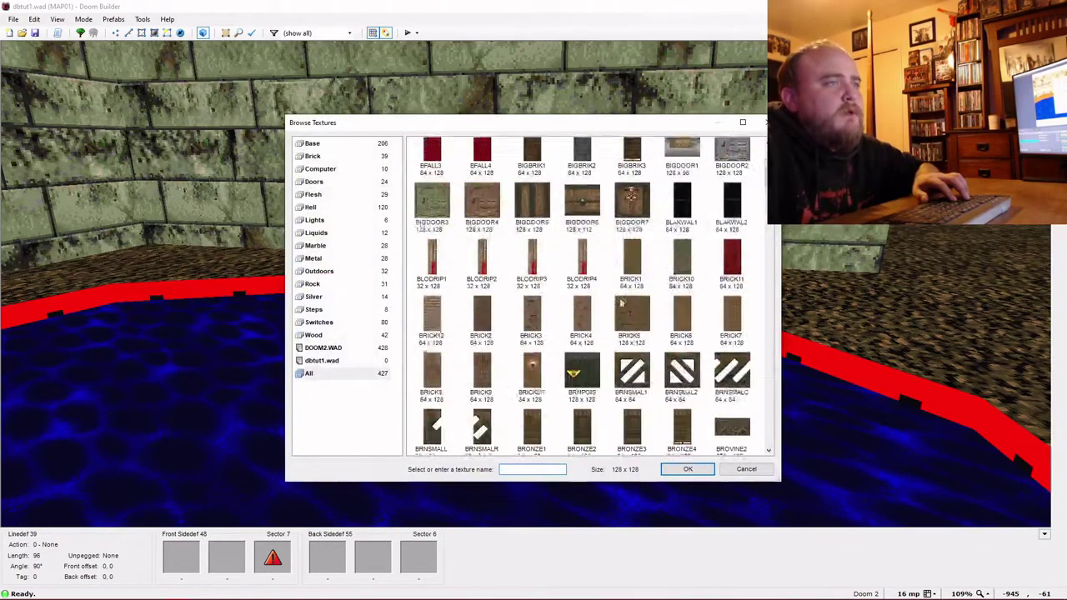
scroll(729, 360, down, 10)
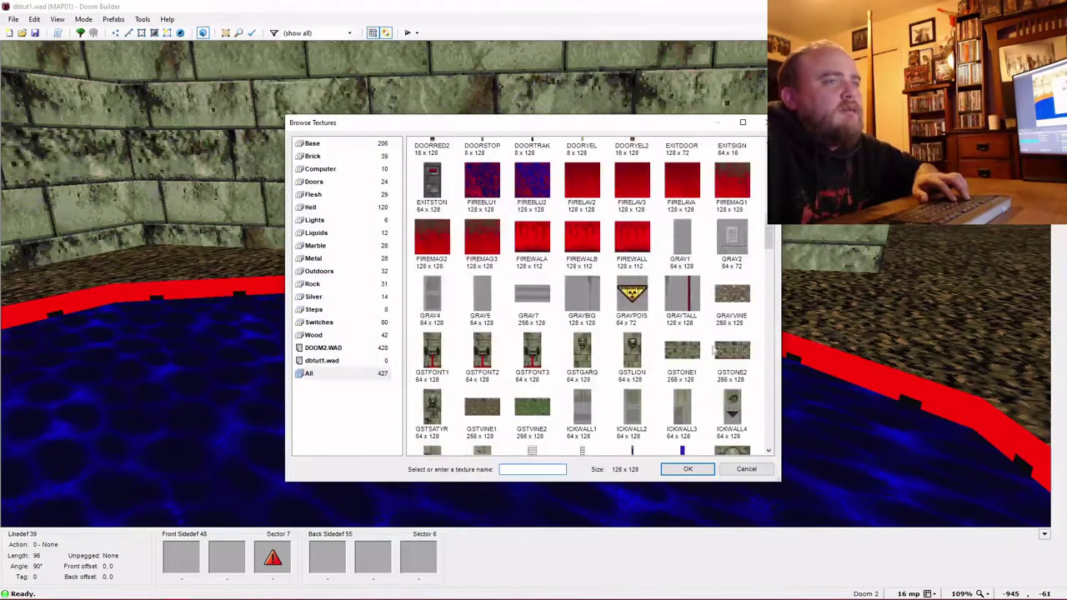
scroll(730, 360, down, 10)
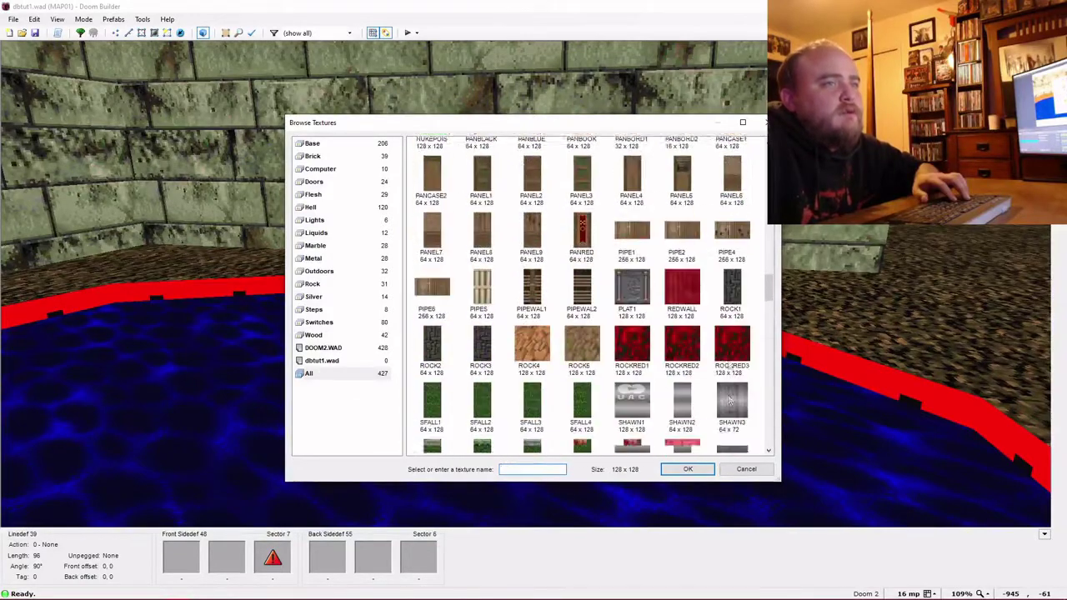
scroll(729, 364, down, 4)
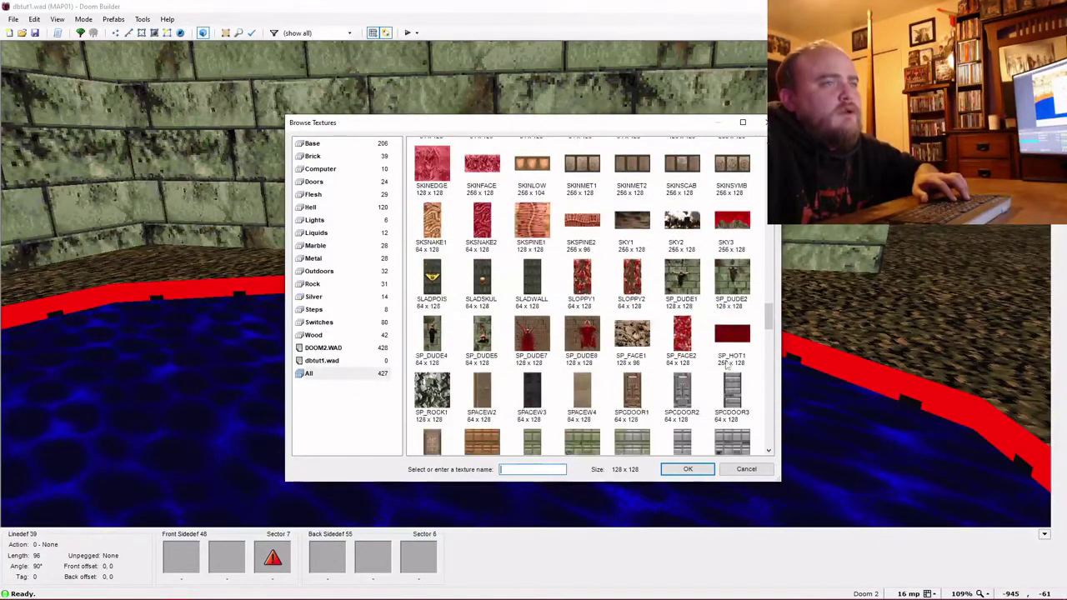
scroll(729, 365, down, 3)
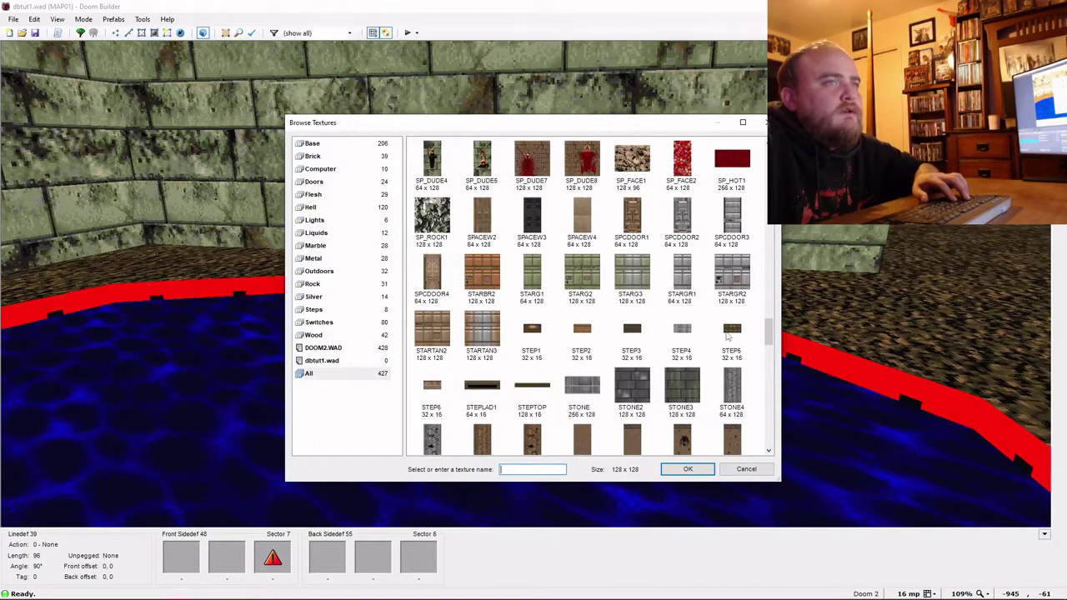
double_click(430, 391)
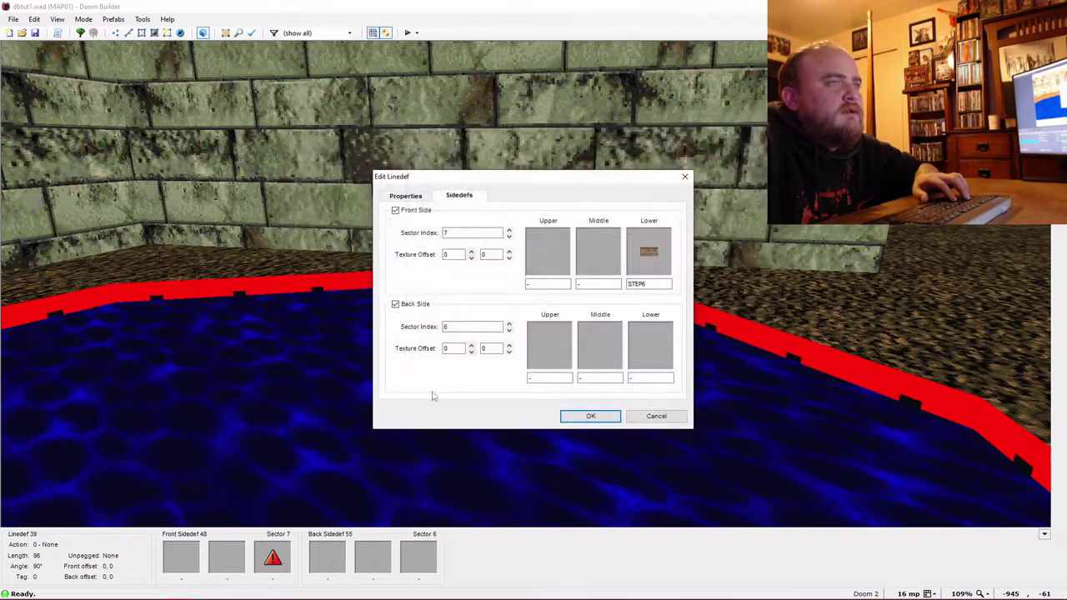
key(Return)
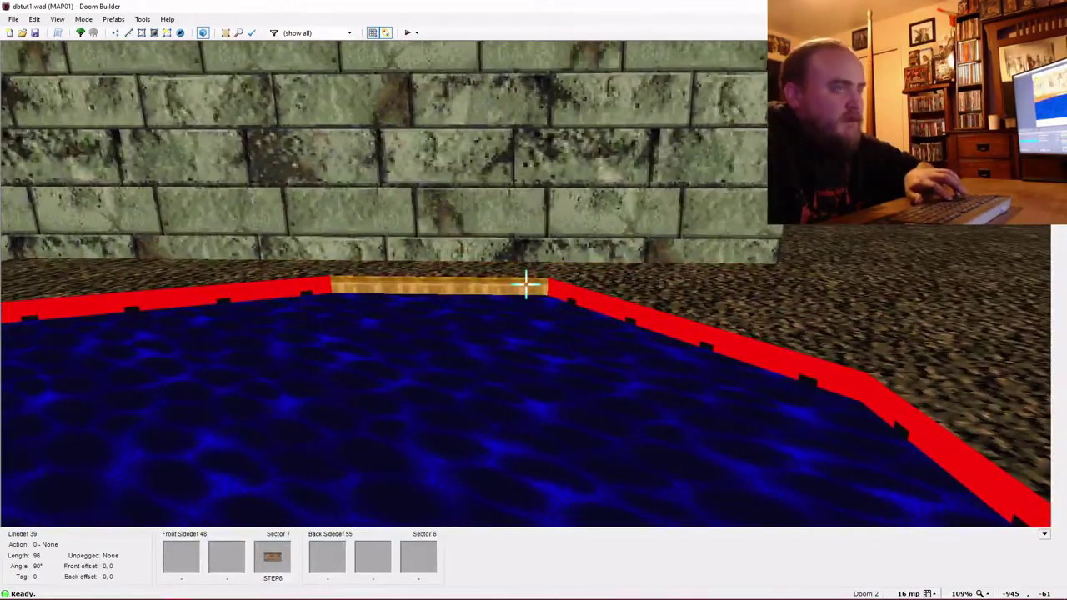
Copy the STEP6 texture from the pool's north edge onto the untextured faces around the rest of the pool.
key(ctrl+c)
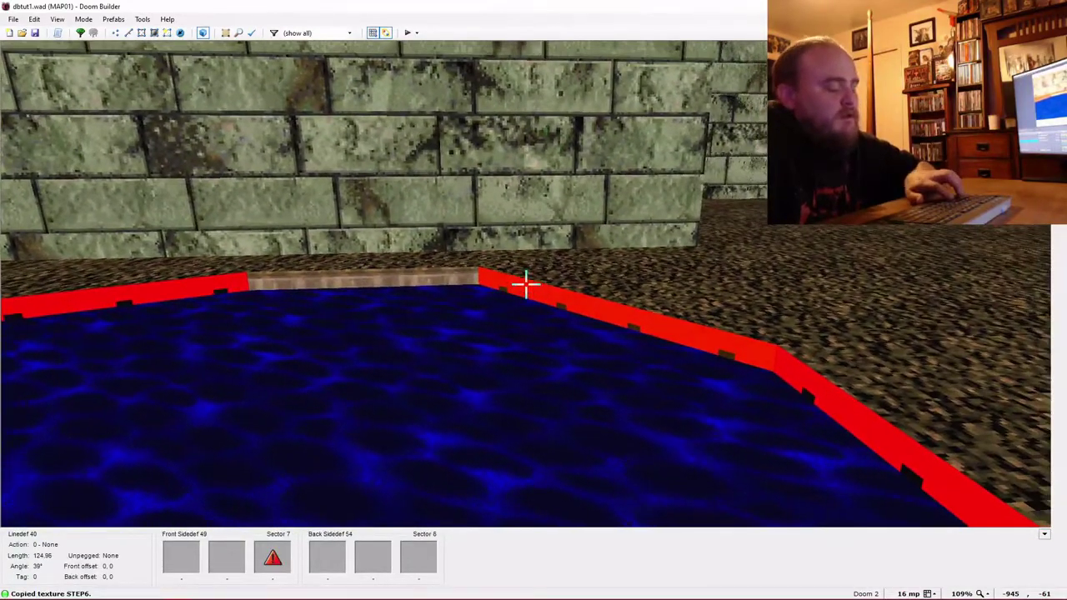
key(ctrl+v)
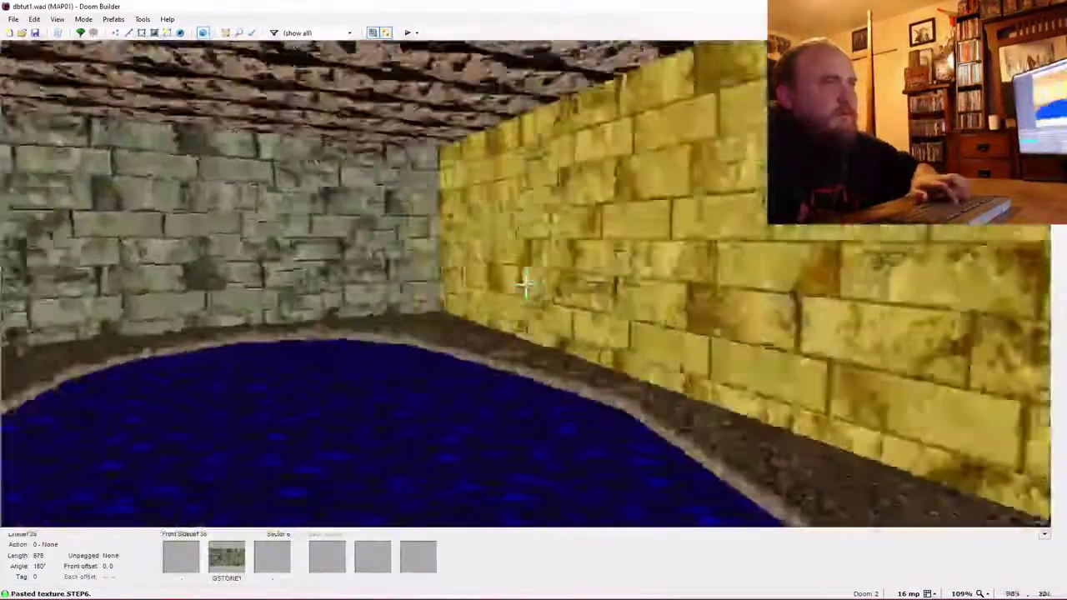
key(d)
key(f)
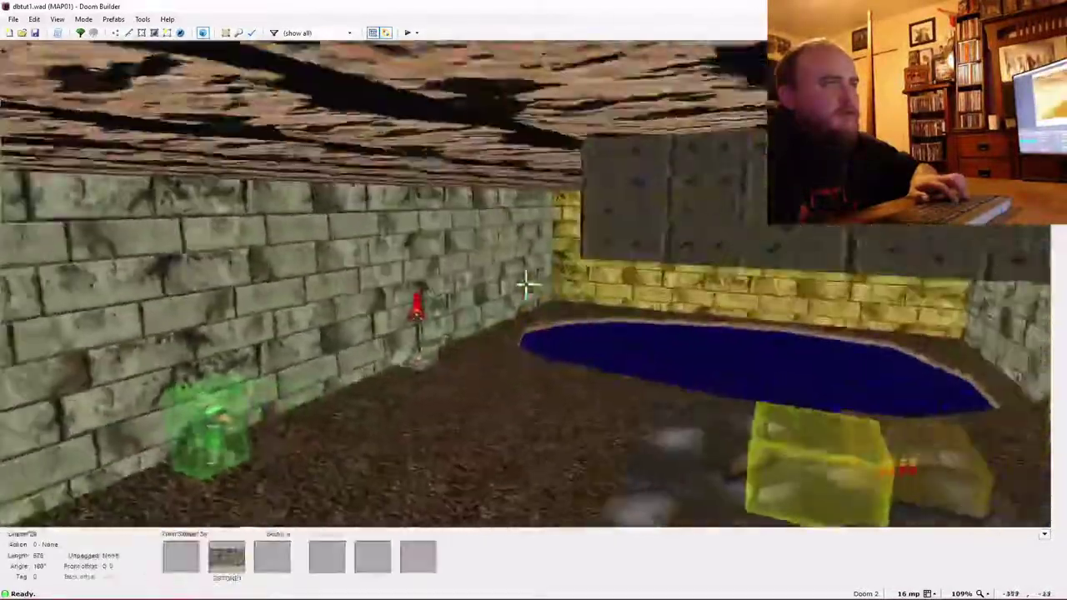
Raise the floor surrounding the pool to a height of 32 and check the deeper pool walls.
key(d)
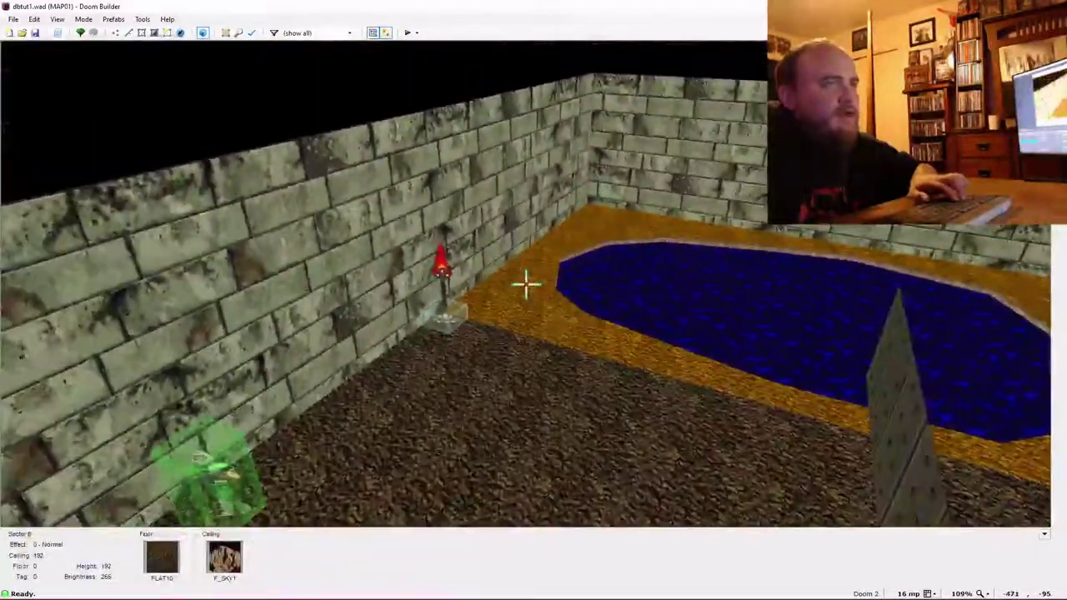
key(s)
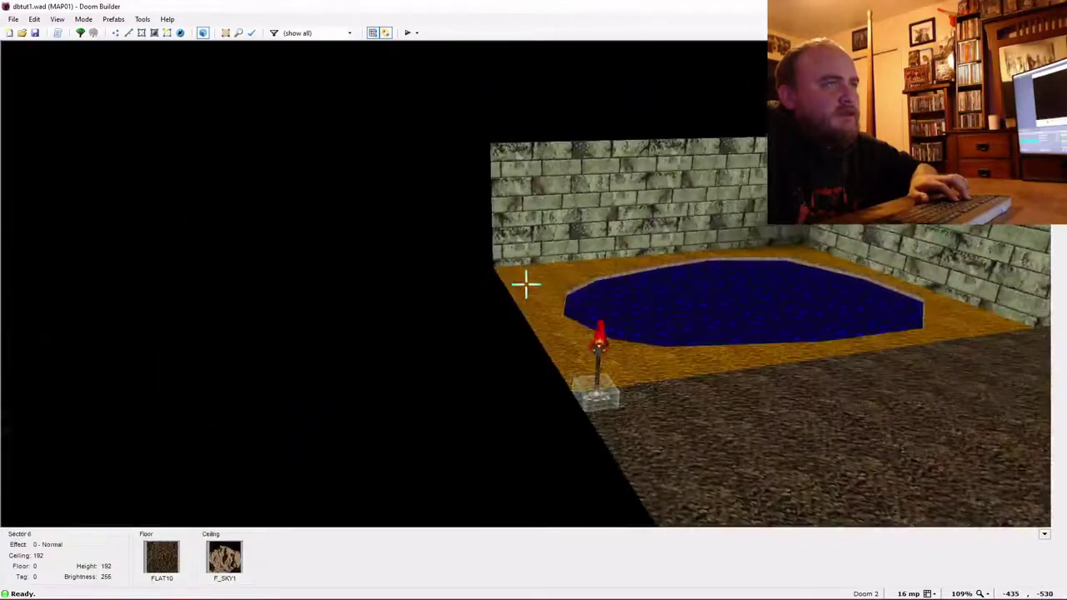
scroll(525, 284, up, 4)
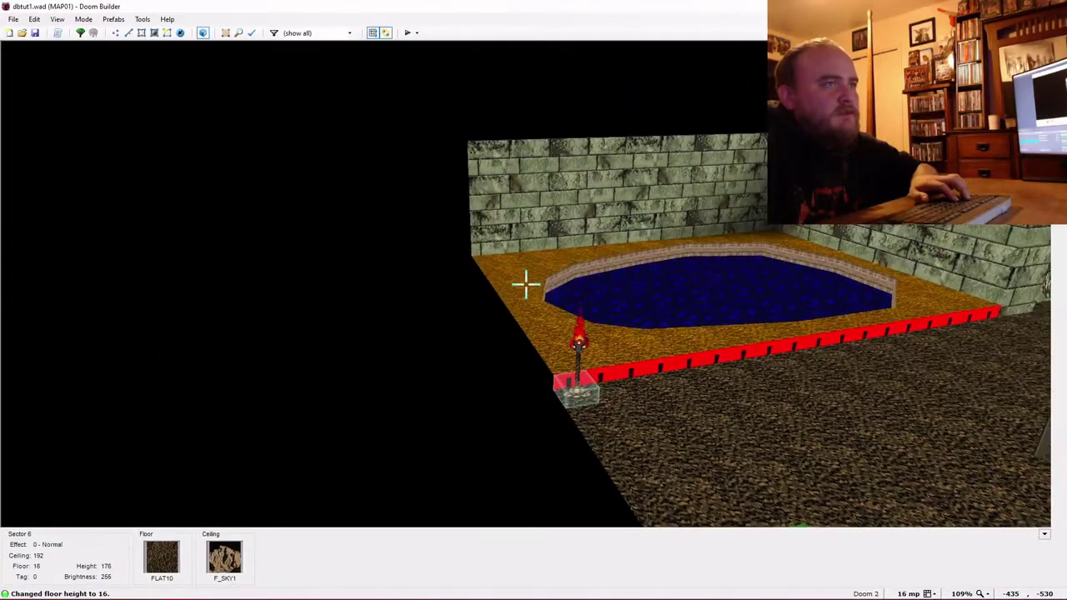
key(w)
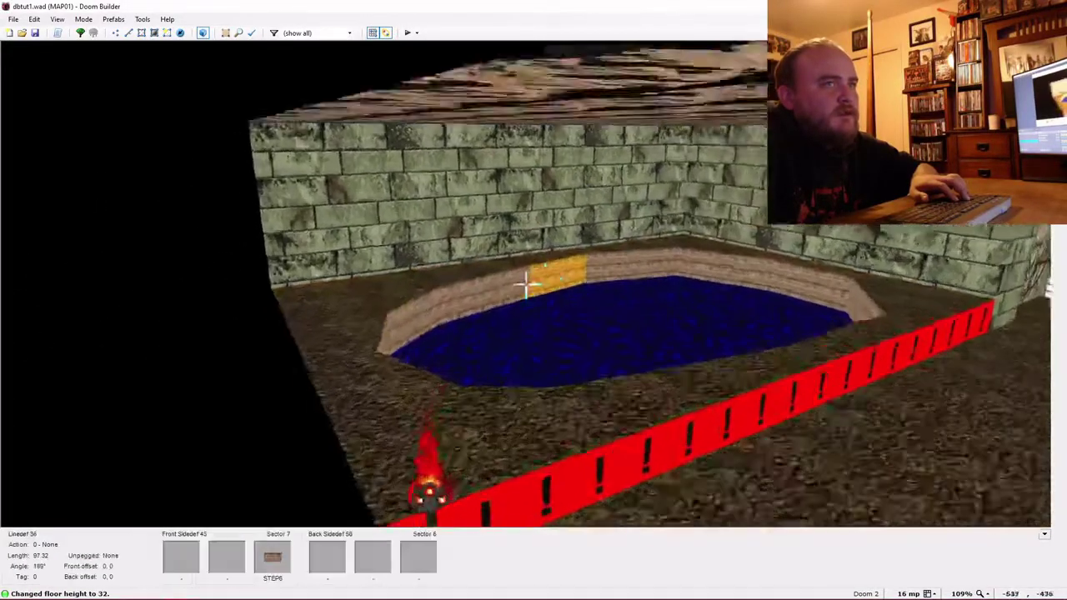
key(w)
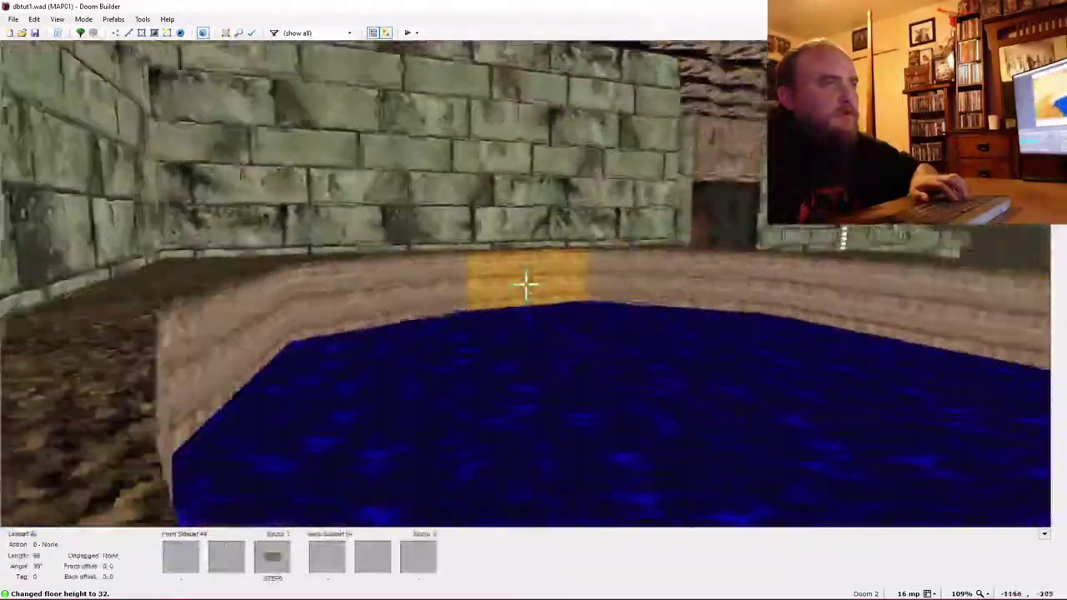
Copy the GSTONE1 wall texture onto the untextured riser between the main room and the raised pool area, and leave Visual Mode.
key(s)
key(s)
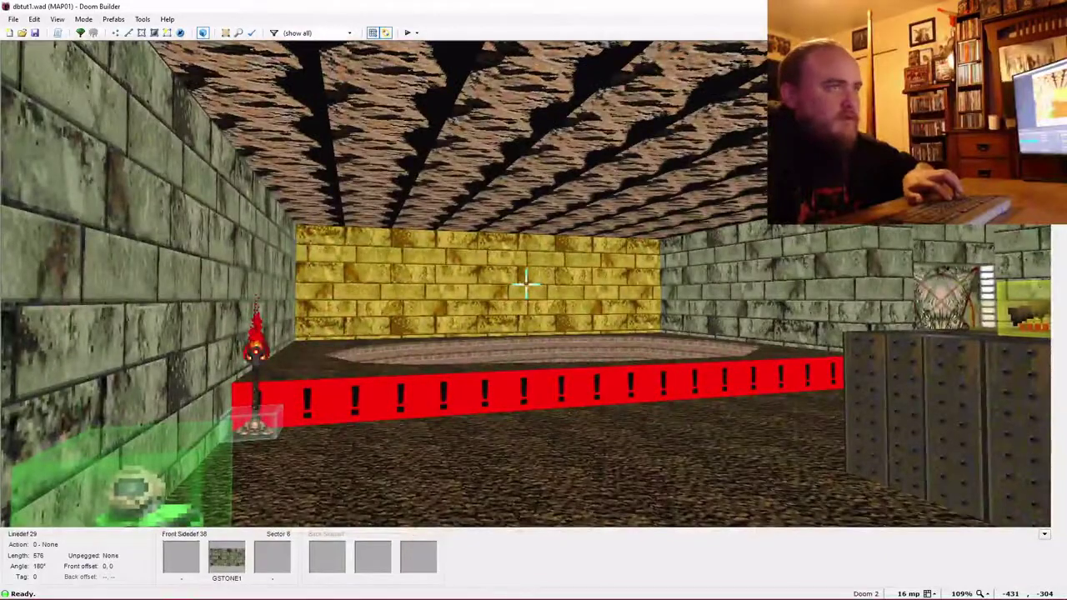
key(ctrl+v)
key(w)
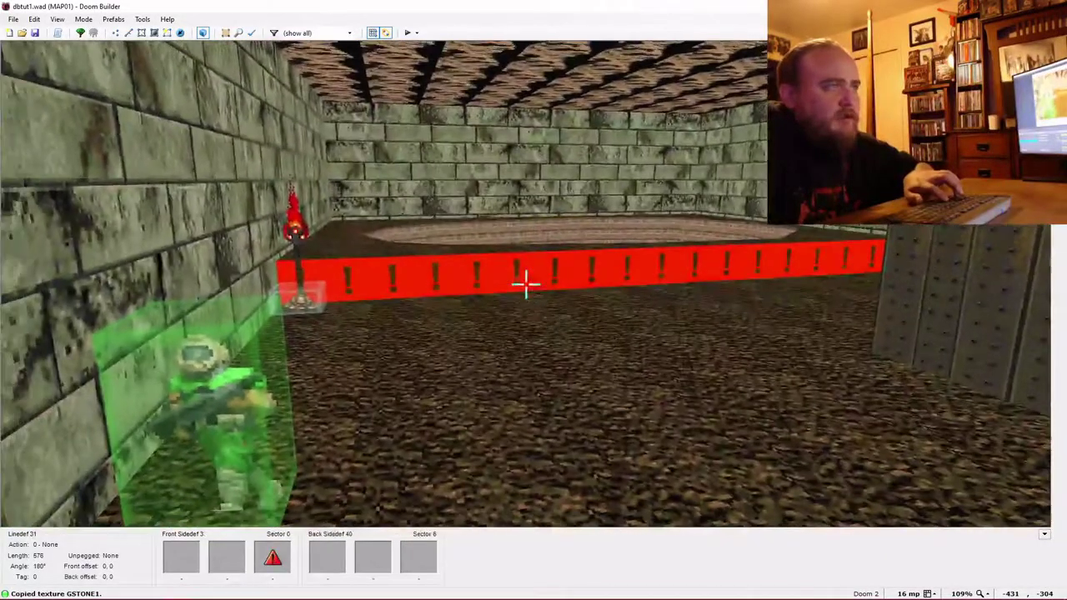
key(q)
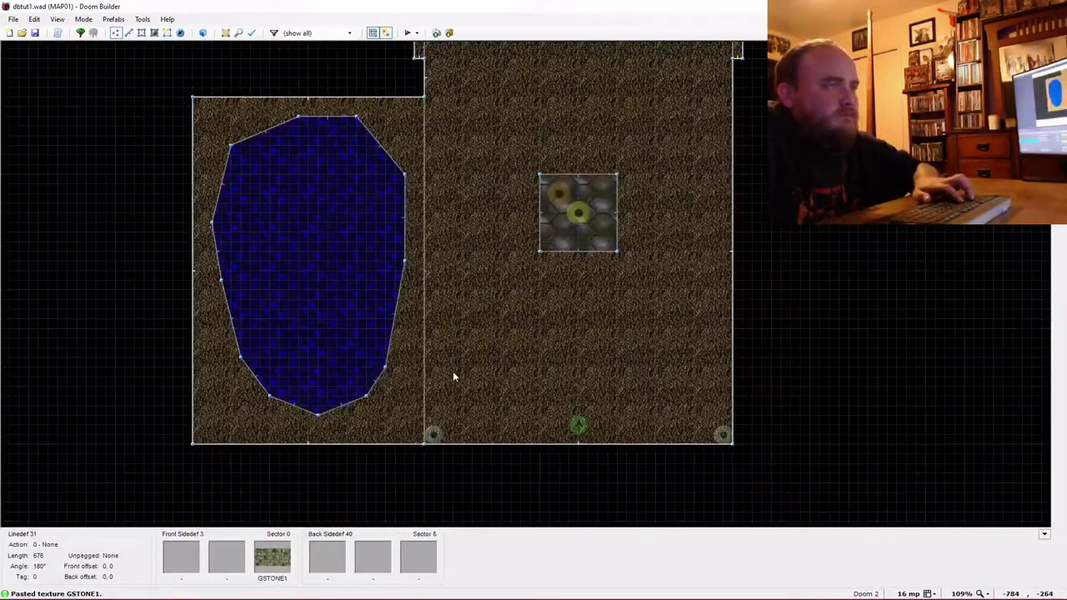
Change the lower texture of the southern segment of the pool's west side from STEP6 to BRICK10 in Visual Mode.
key(t)
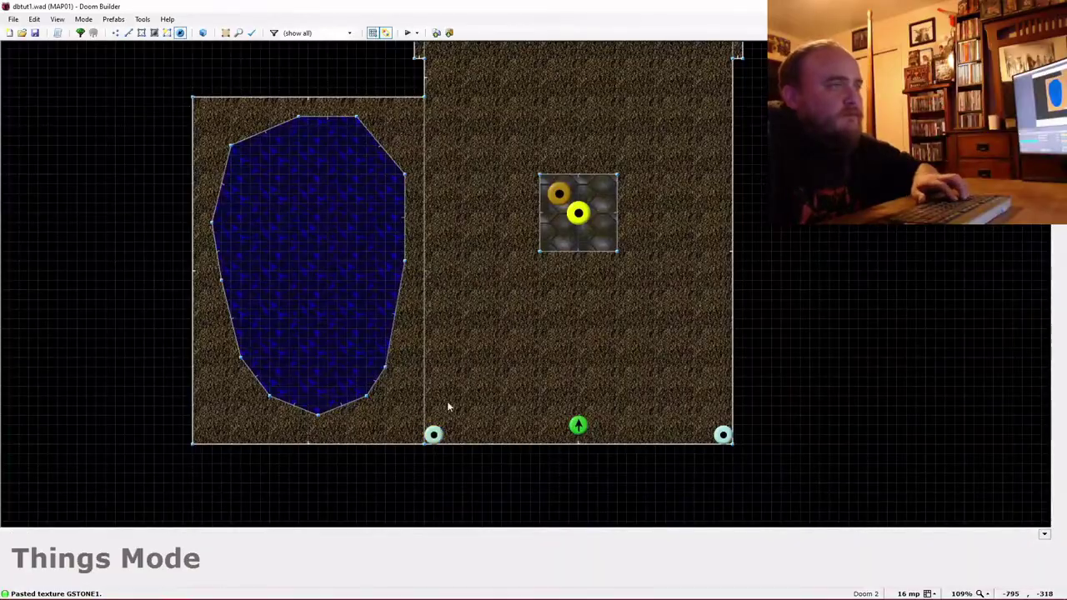
key(q)
key(w)
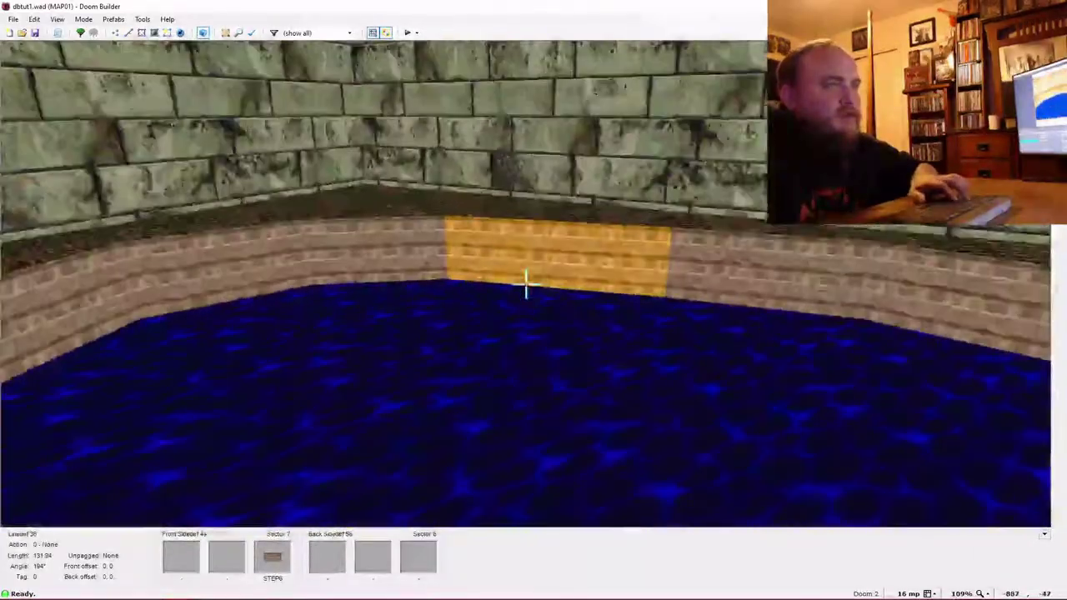
right_click(525, 284)
click(459, 196)
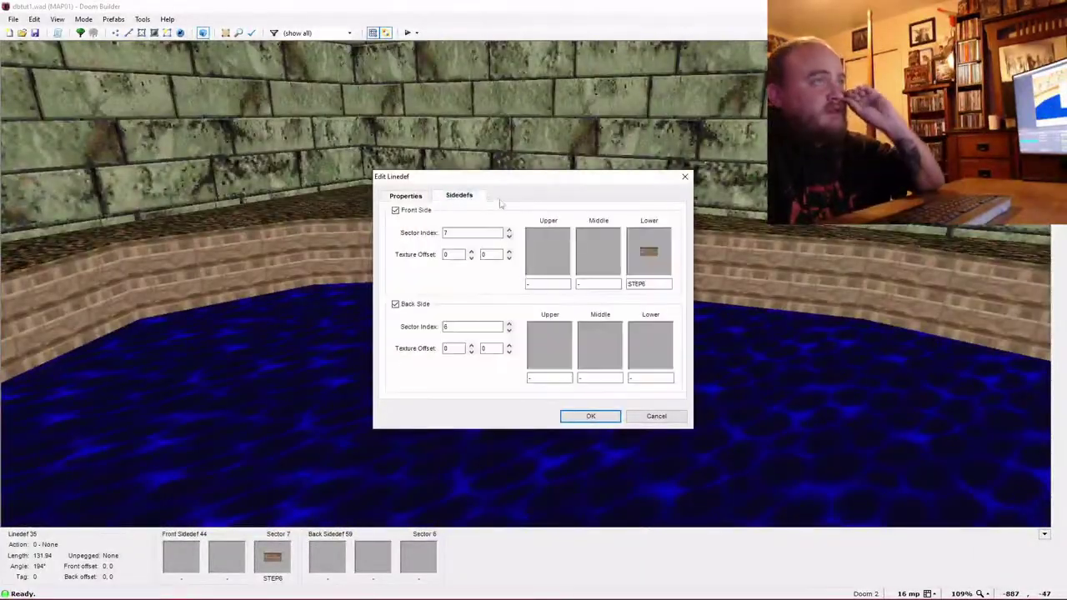
click(661, 261)
scroll(675, 335, down, 5)
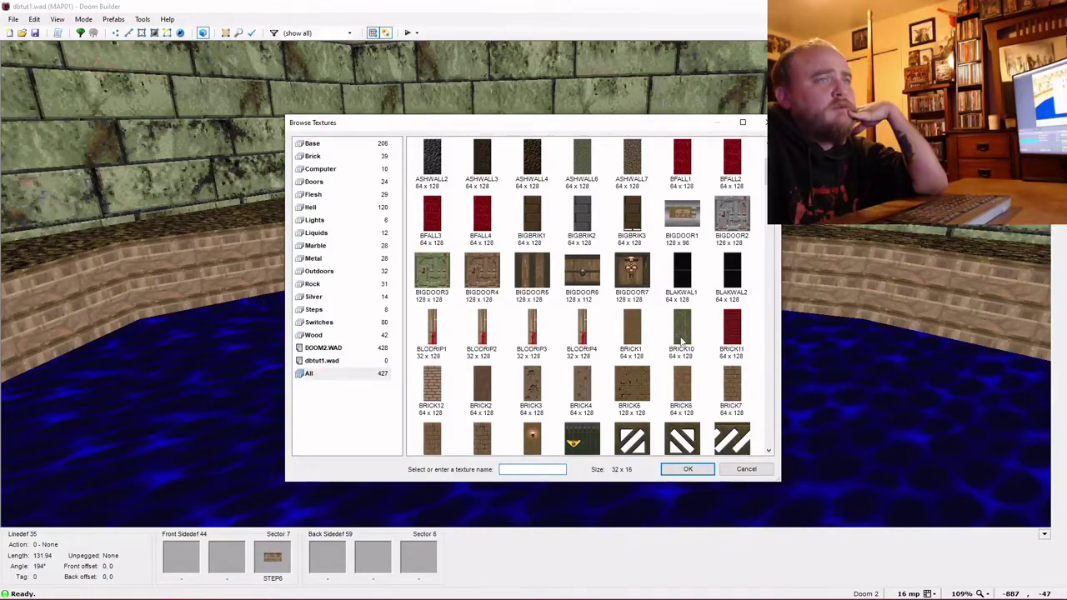
double_click(681, 338)
key(Return)
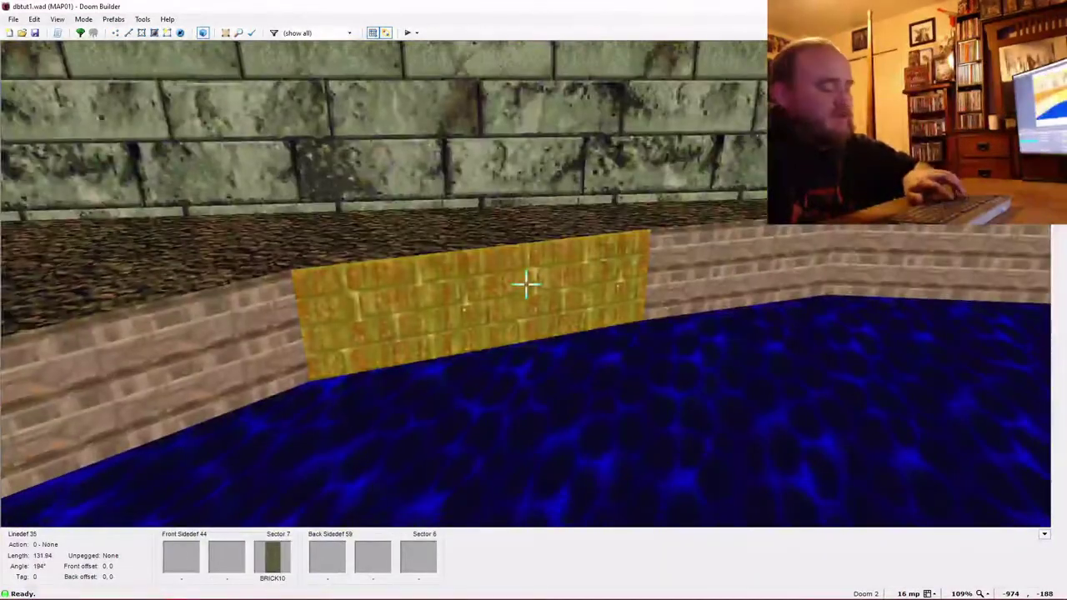
Replace the lower texture on the pool's remaining STEP6 faces with BRICK10, editing all of their linedefs together.
key(ctrl+c)
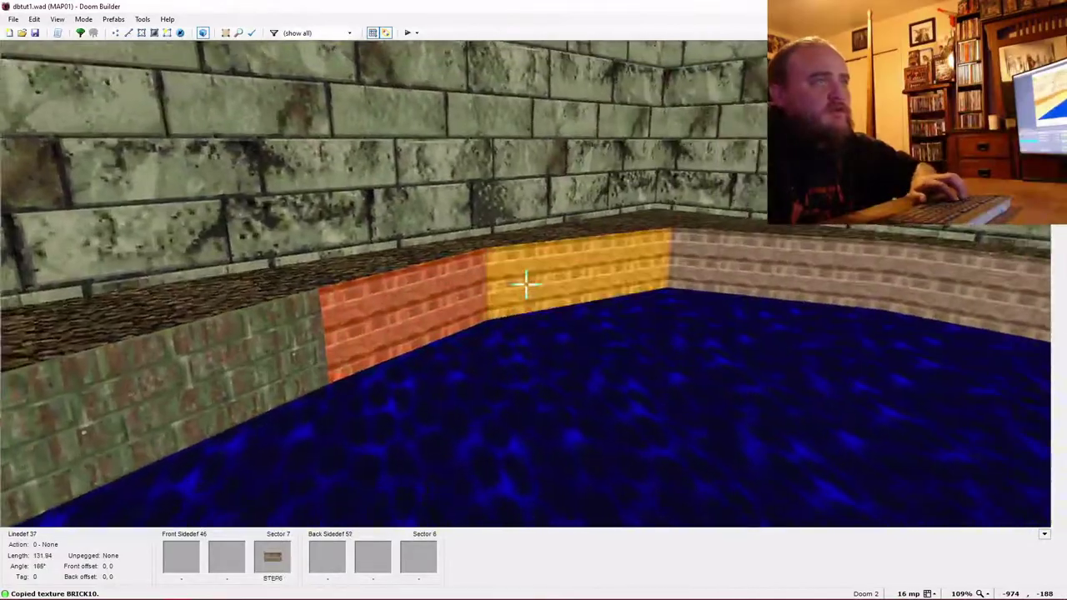
click(526, 285)
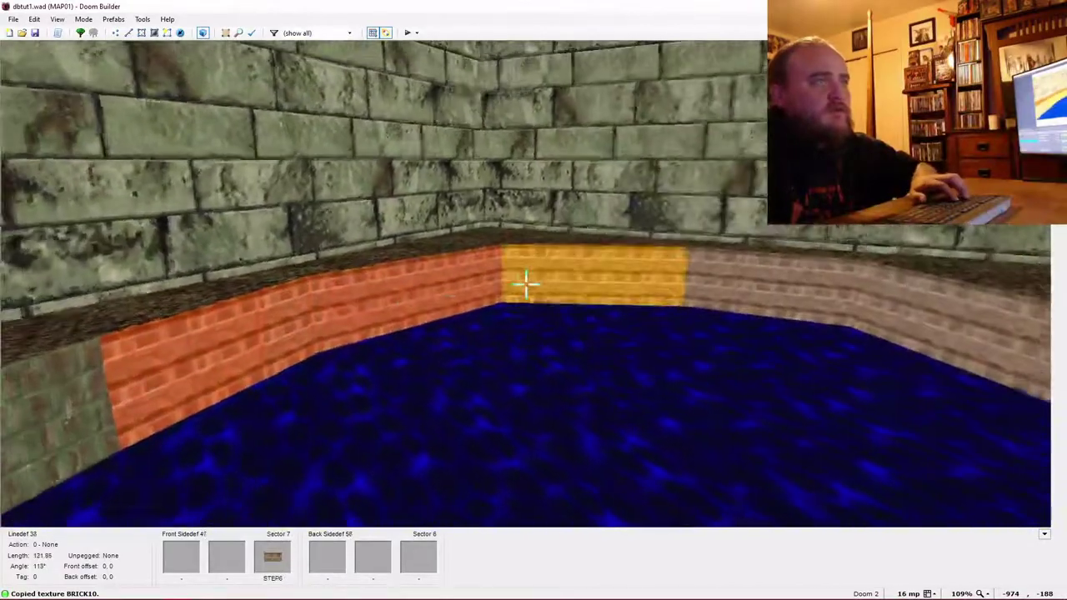
click(525, 284)
click(526, 284)
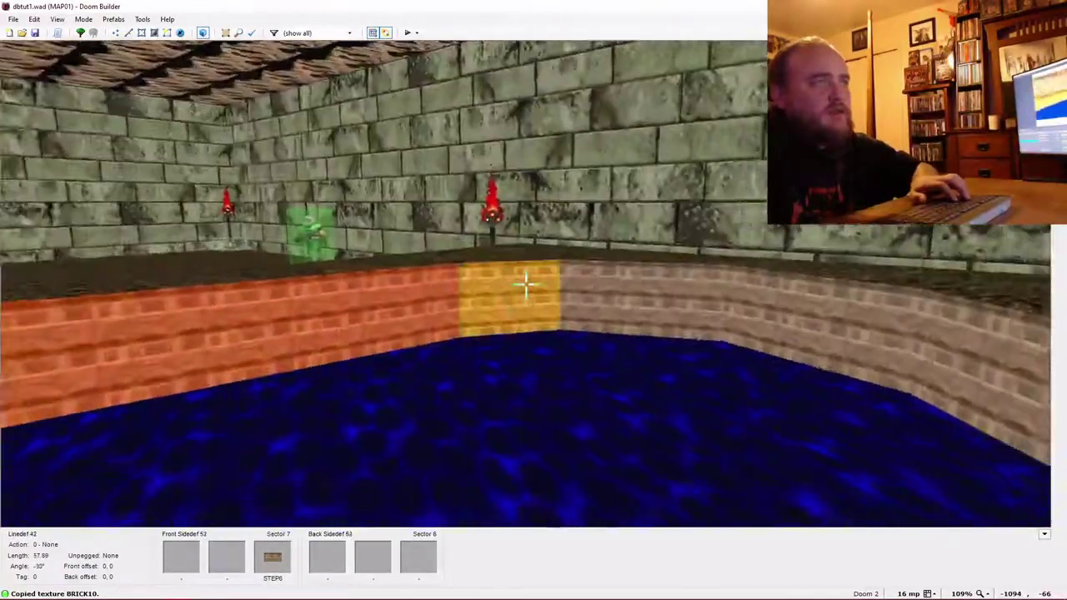
key(ctrl+v)
click(526, 284)
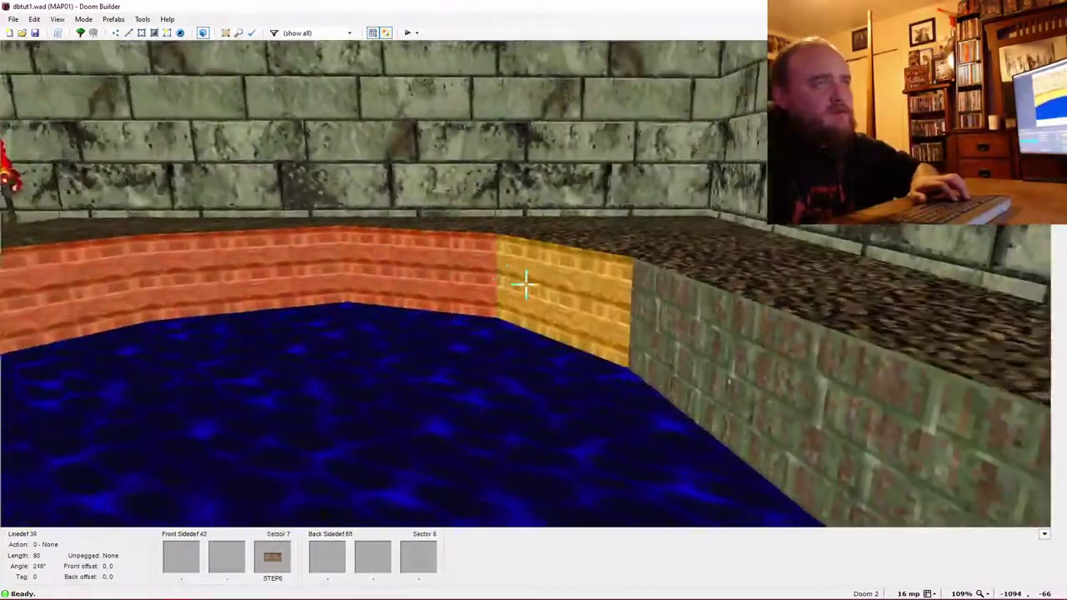
click(526, 284)
key(d)
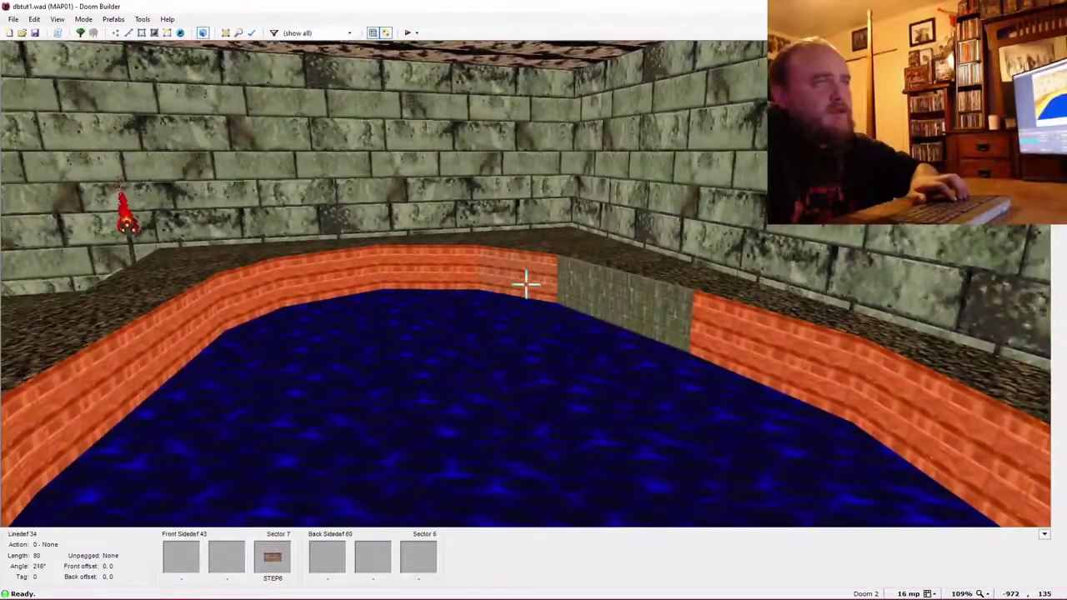
right_click(525, 284)
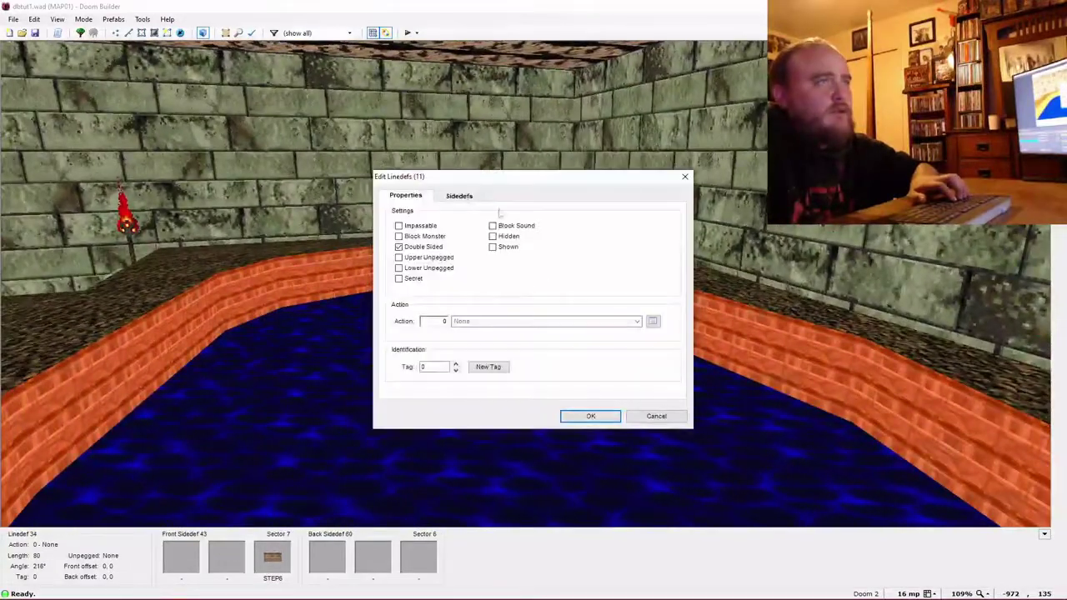
click(460, 195)
click(648, 250)
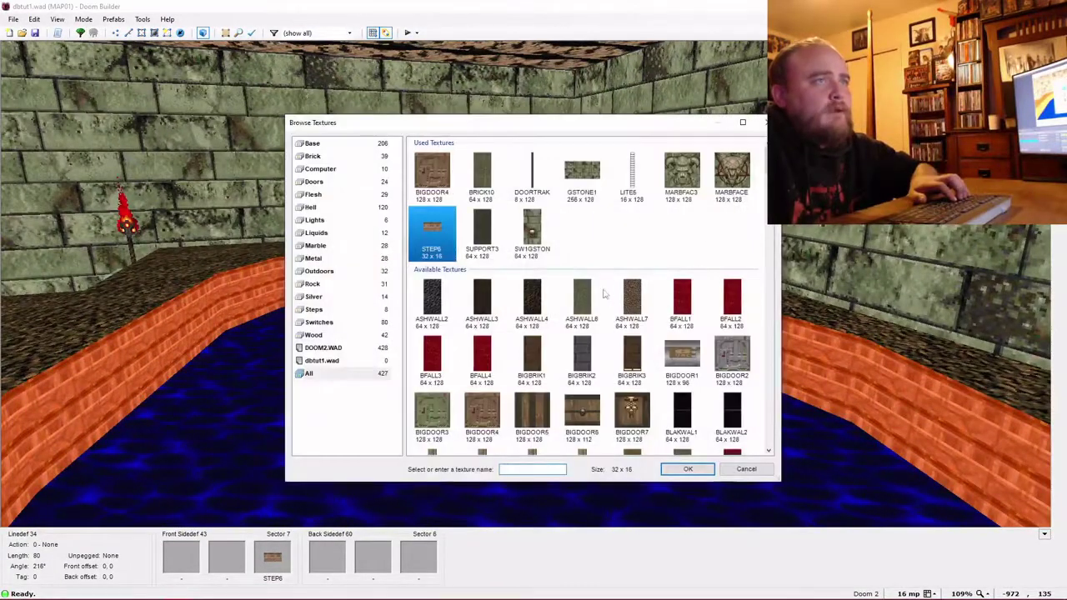
double_click(485, 173)
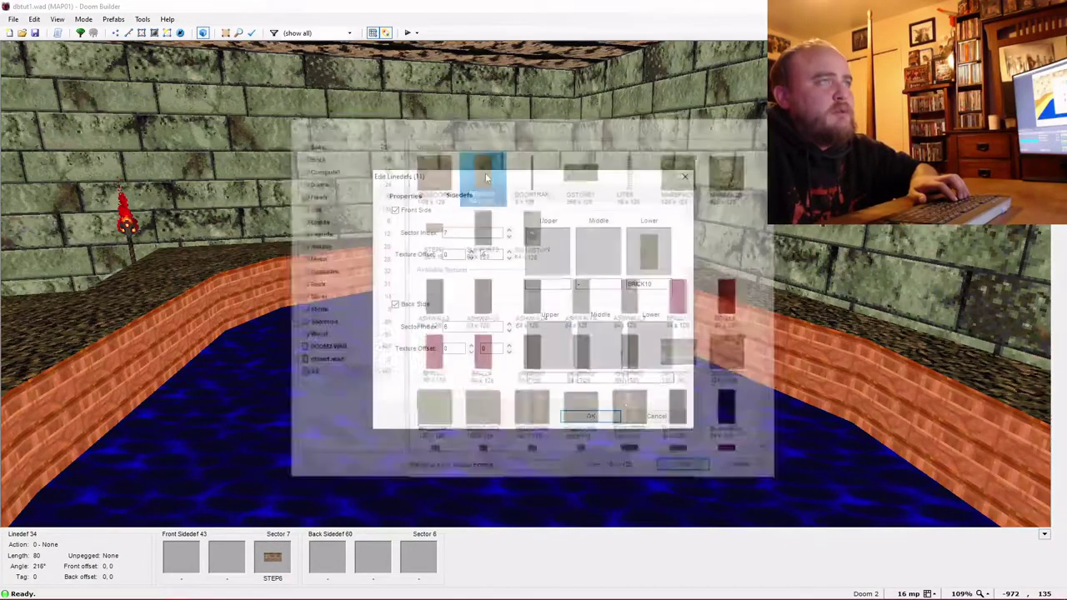
click(589, 415)
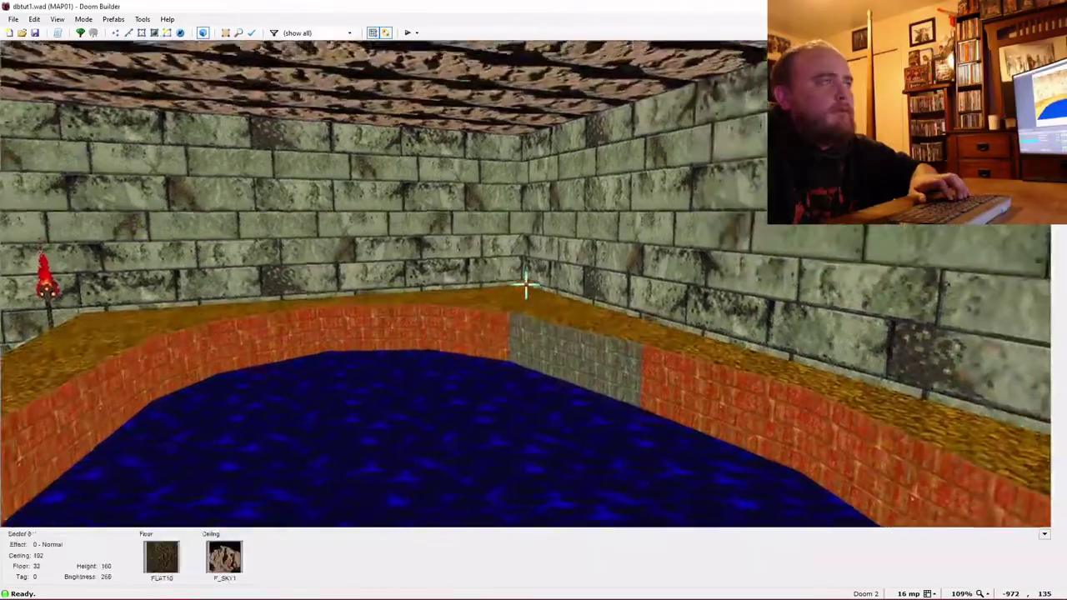
key(d)
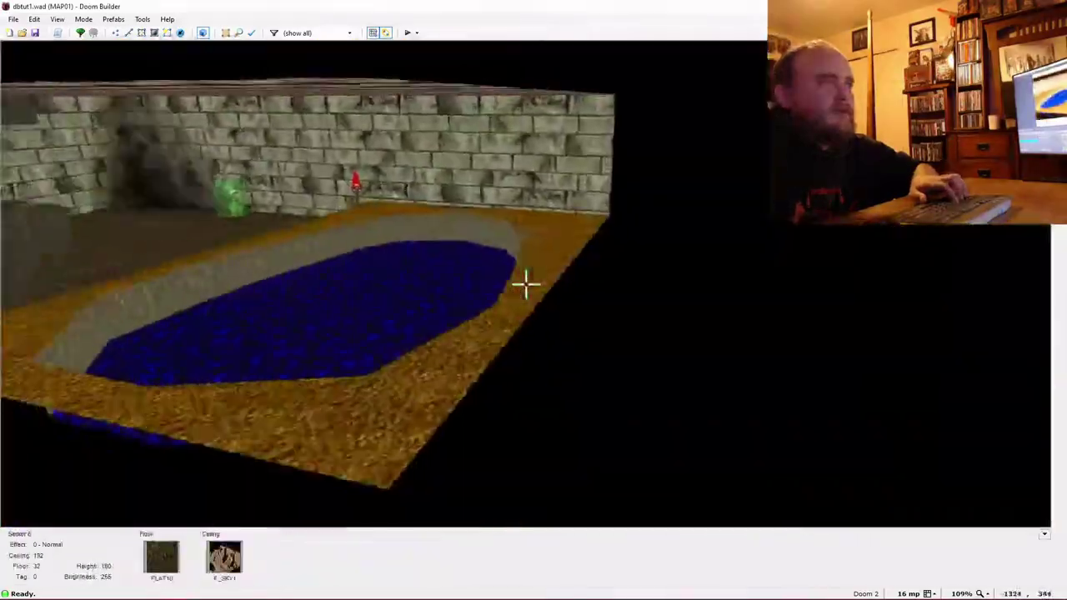
key(e)
key(e)
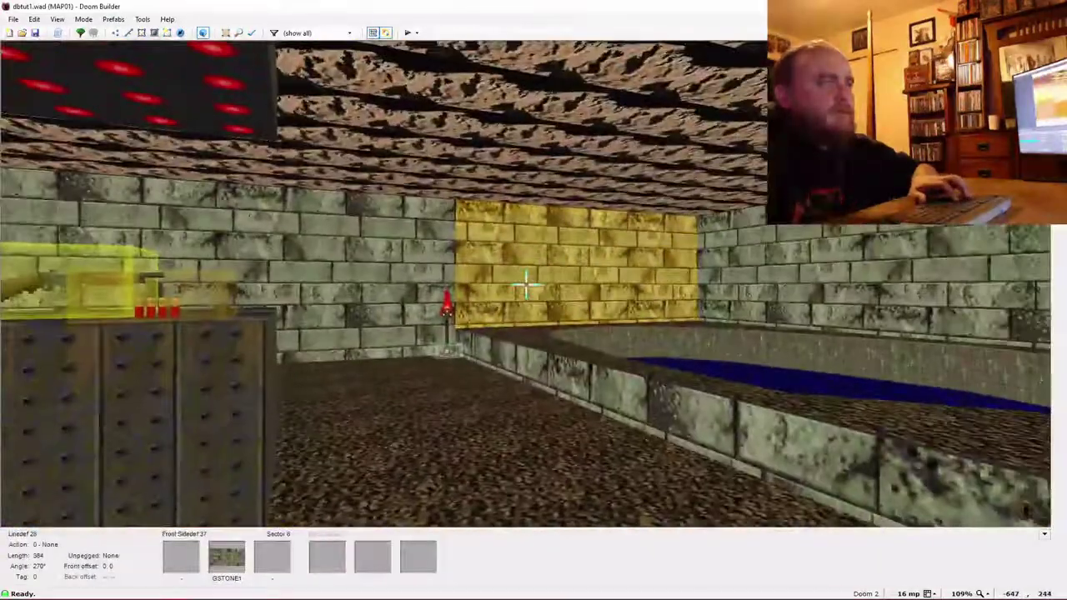
Playtest the map in the game, approaching the raised pool area and shooting the enemies near the open doorway.
key(w)
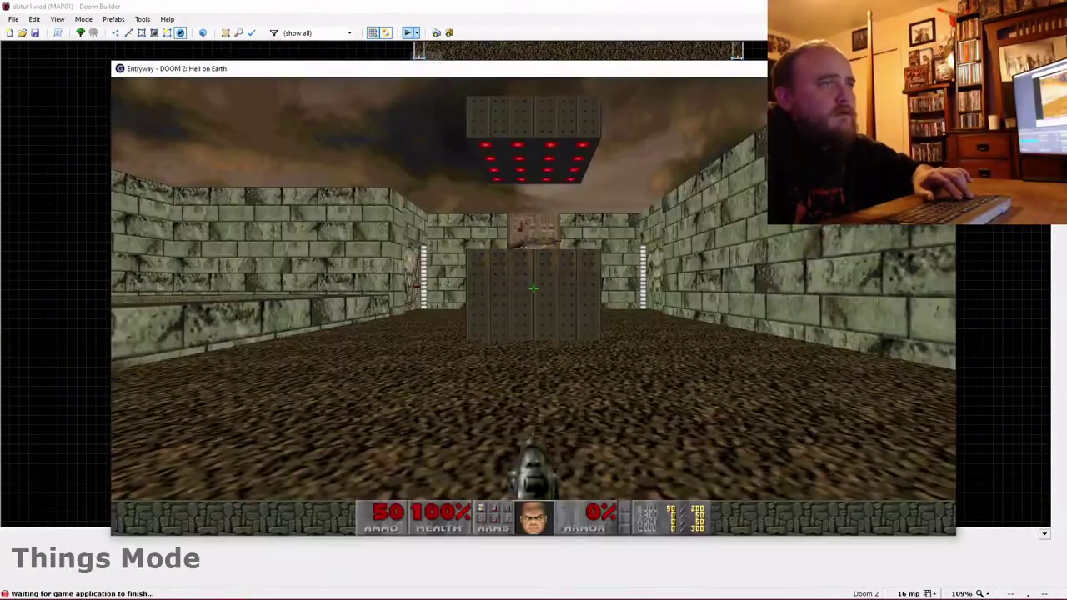
key(w)
key(w)
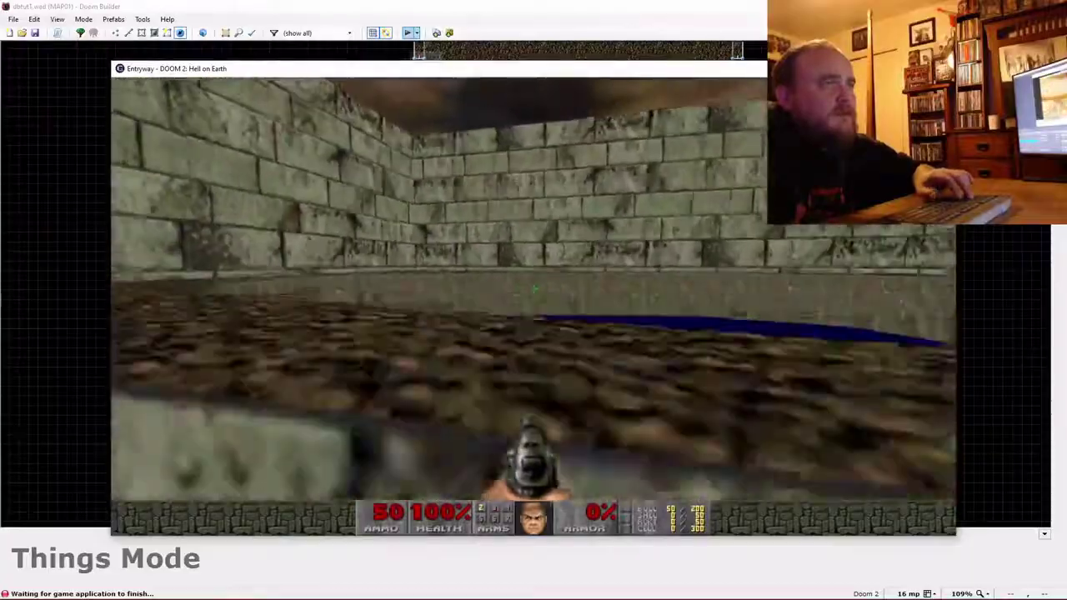
key(w)
key(ctrl)
key(ctrl)
key(ctrl)
key(ctrl)
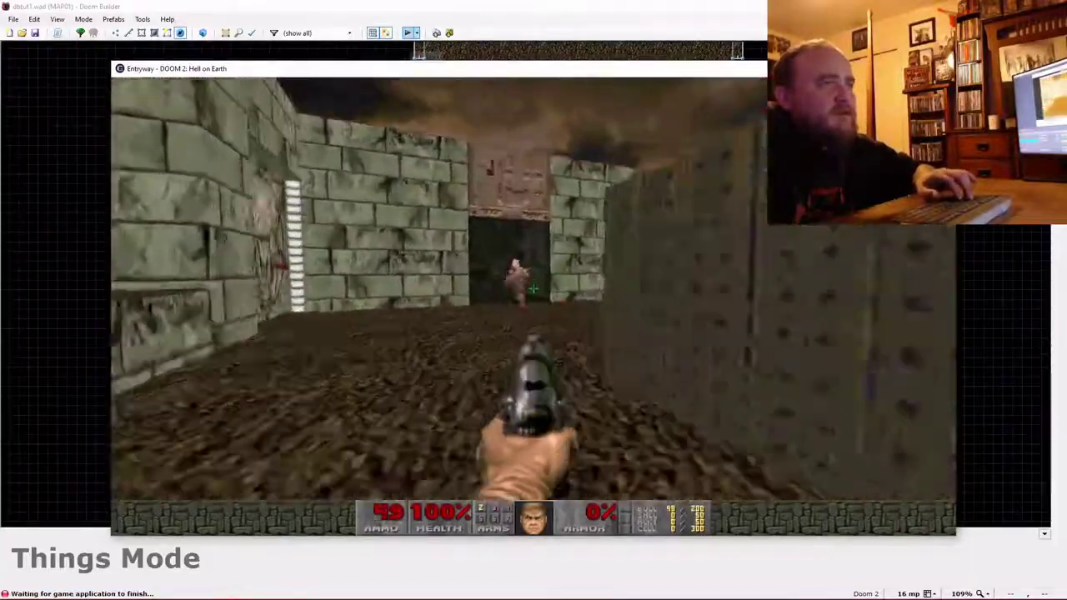
key(w)
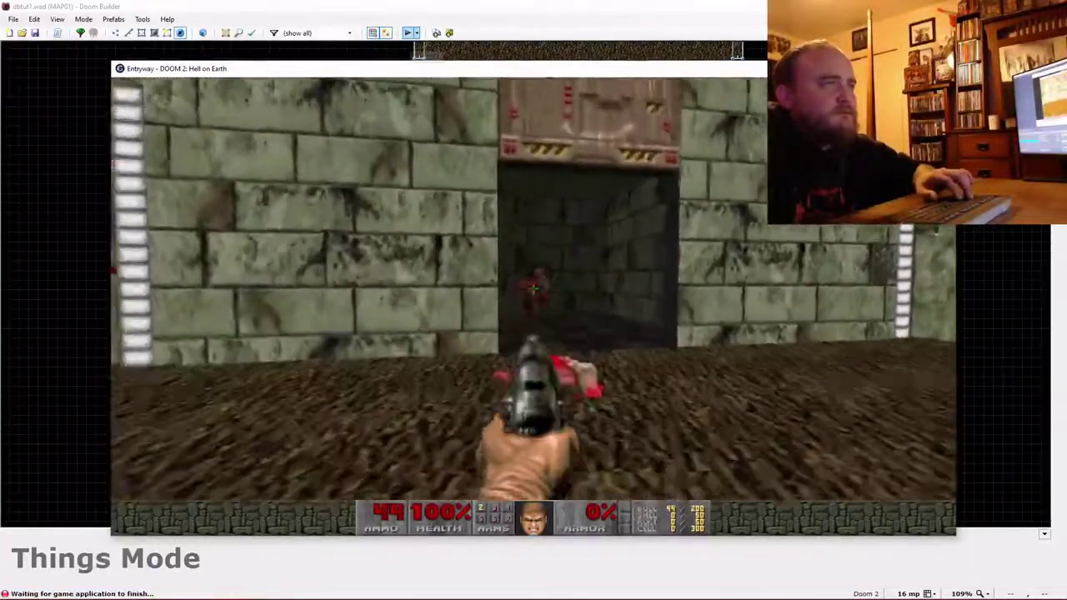
key(w)
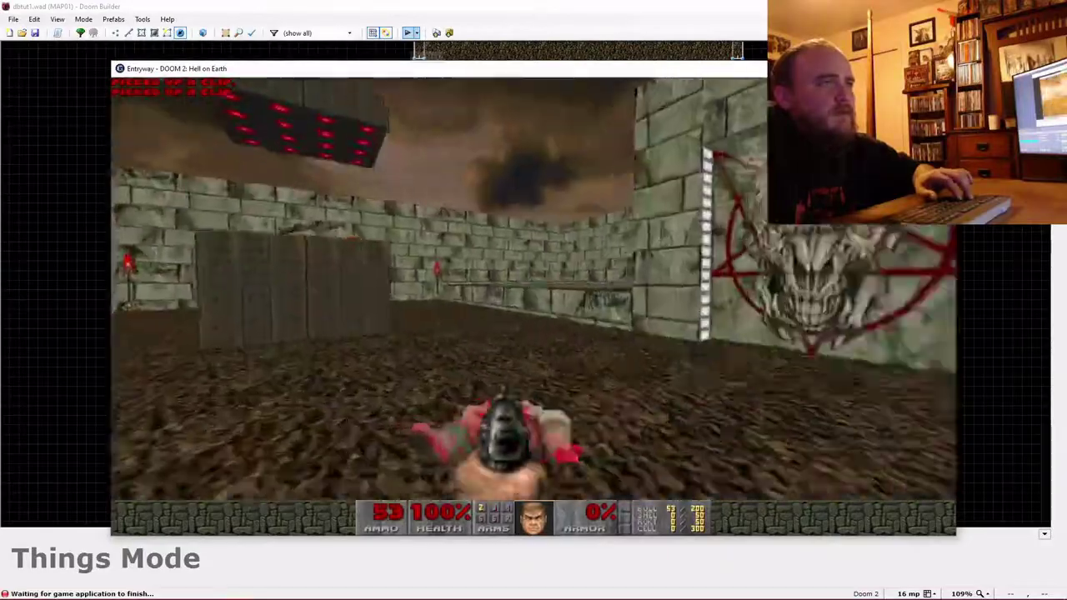
Walk the main room in the test game to inspect the riser below the pool area, and quit the game.
key(Left)
key(w)
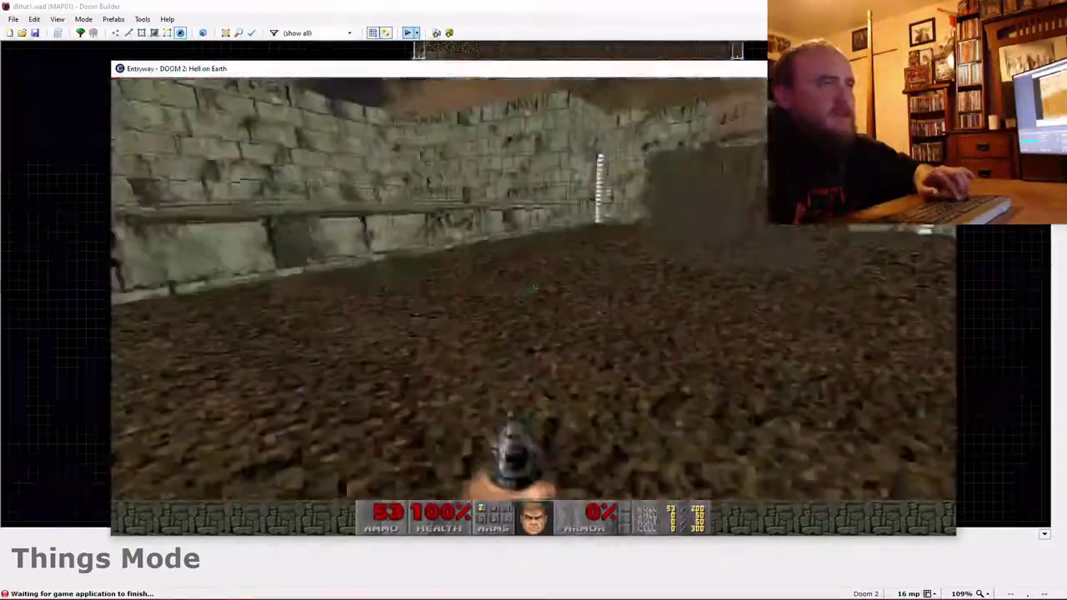
key(Left)
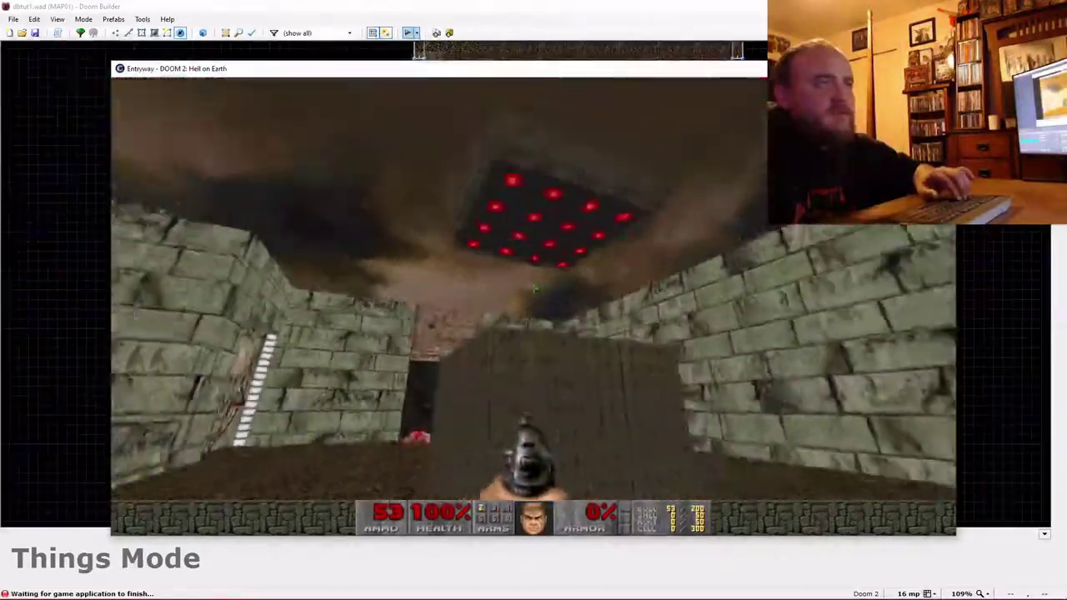
key(w)
key(Left)
key(w)
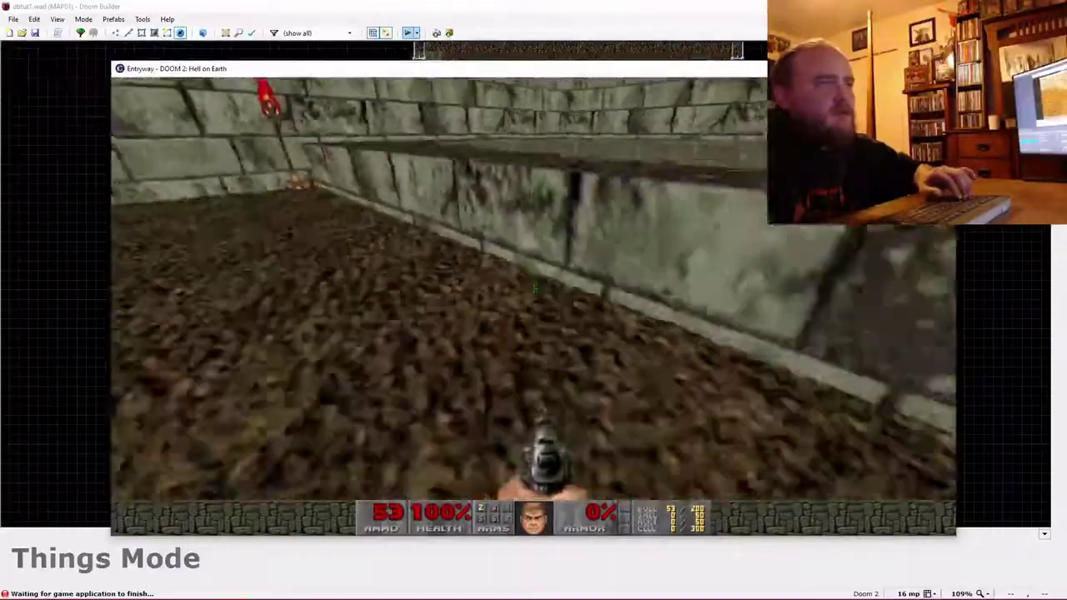
key(Right)
key(s)
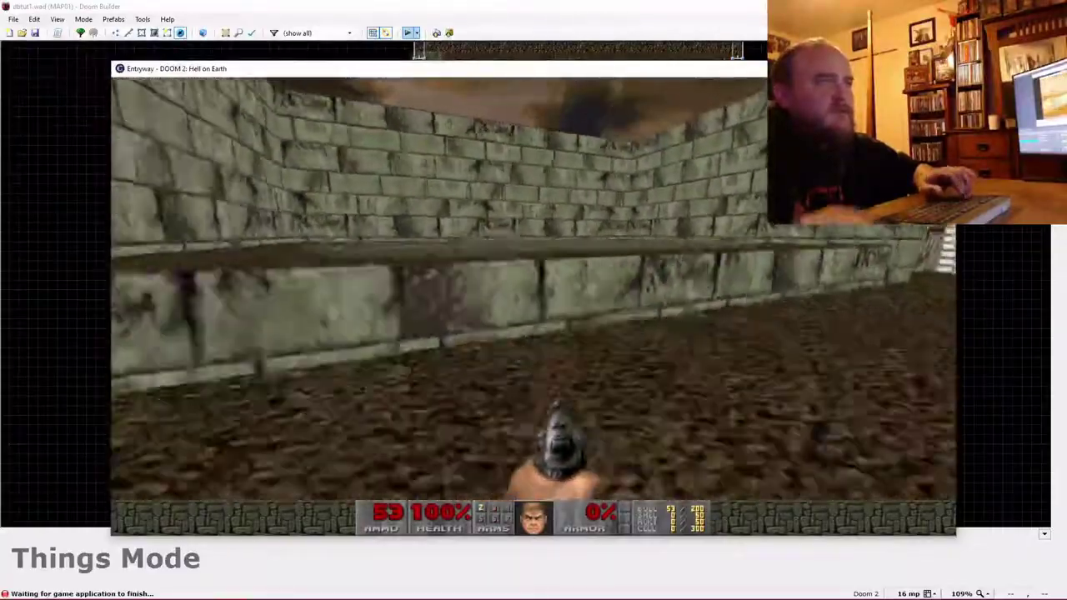
key(Escape)
key(Up)
key(Return)
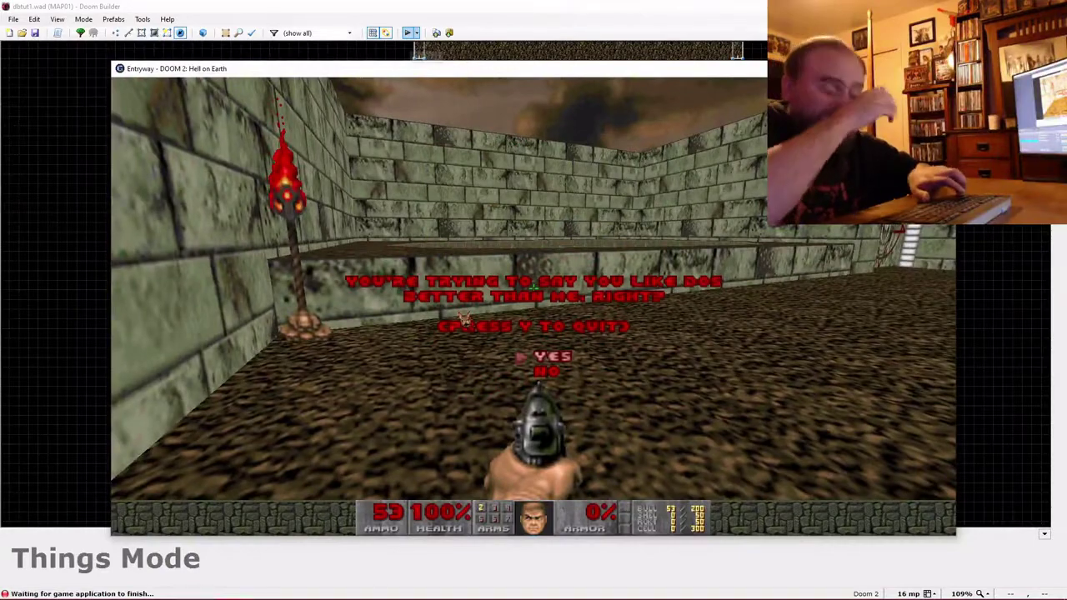
key(y)
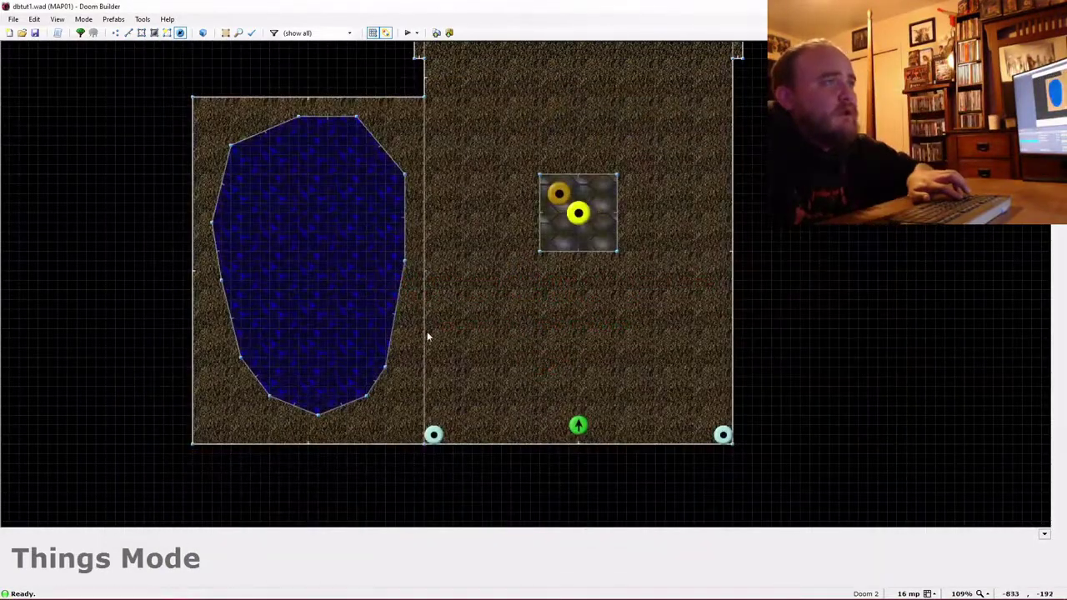
Draw a 320 by 16 strip in the main room along the east side of the line bordering the pool area.
key(d)
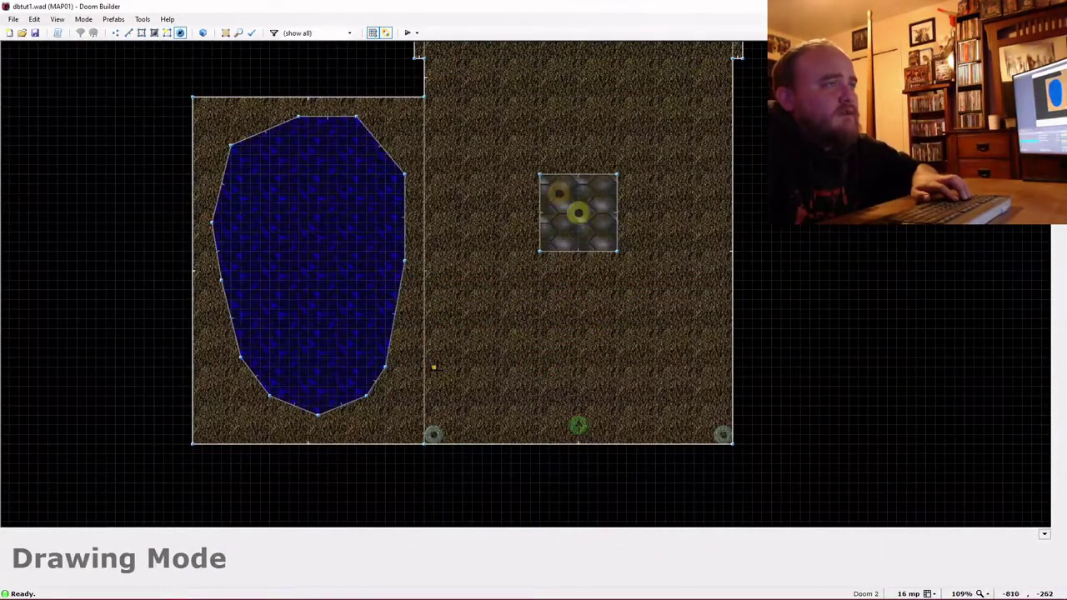
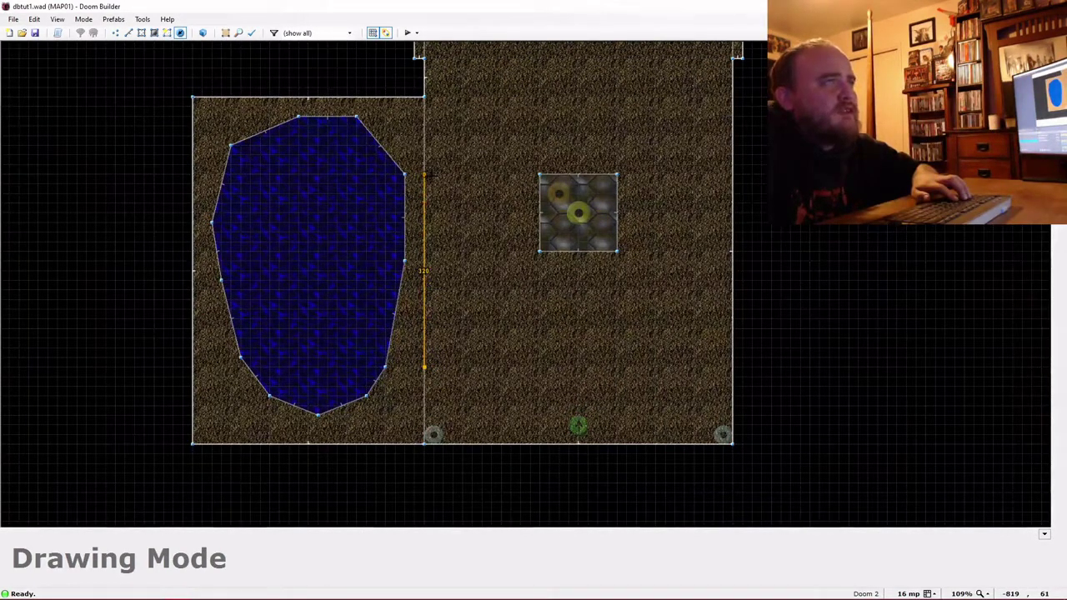
scroll(427, 174, up, 3)
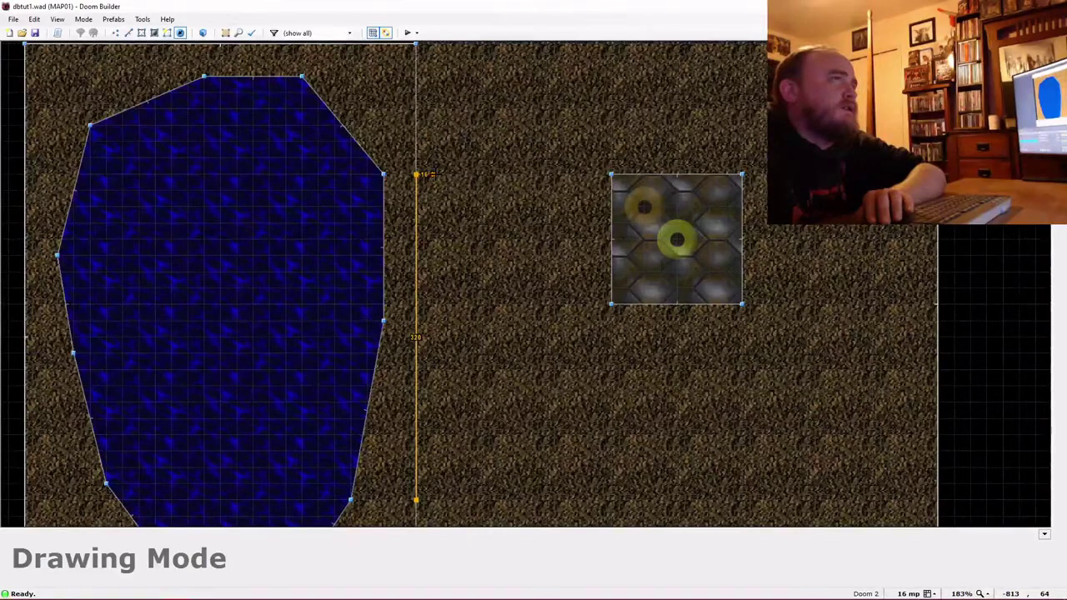
click(434, 174)
key(Down)
key(Down)
key(Down)
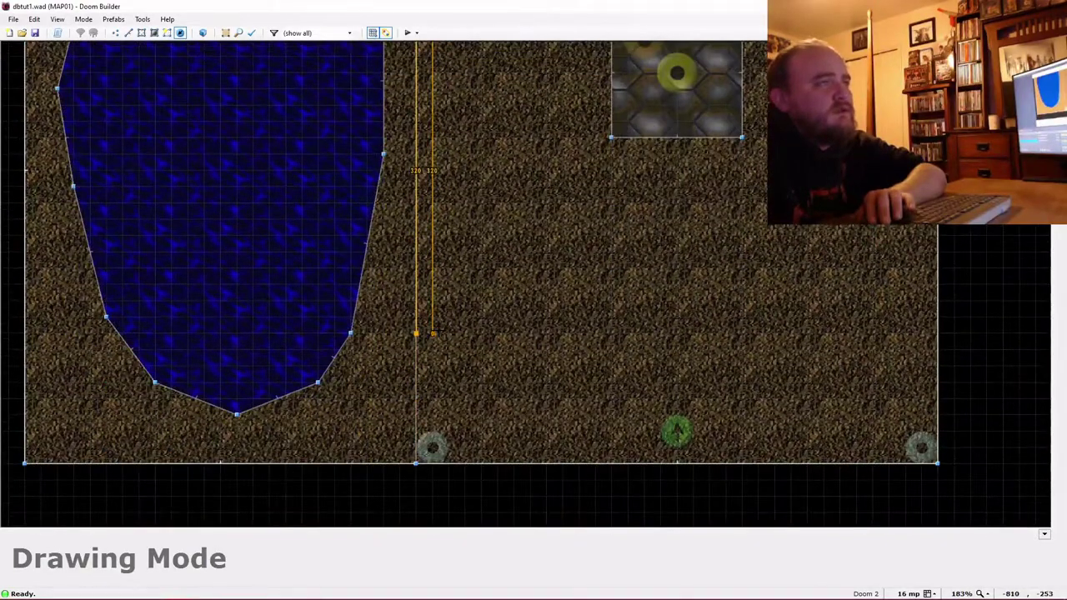
key(Return)
scroll(451, 256, up, 1)
scroll(447, 231, down, 4)
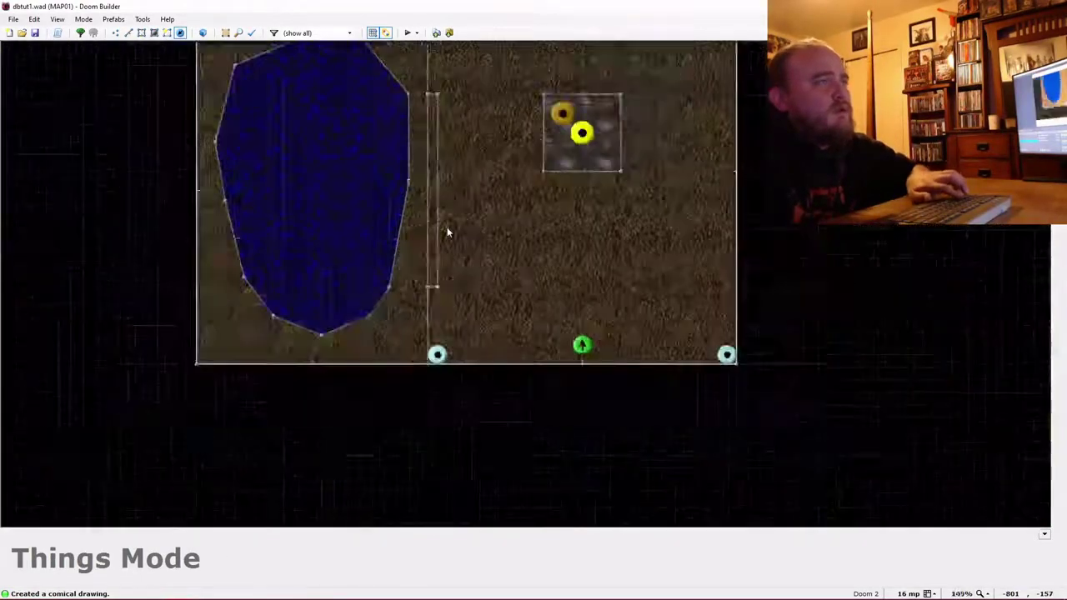
Draw a second 320 by 16 strip directly against the east side of the first one.
key(d)
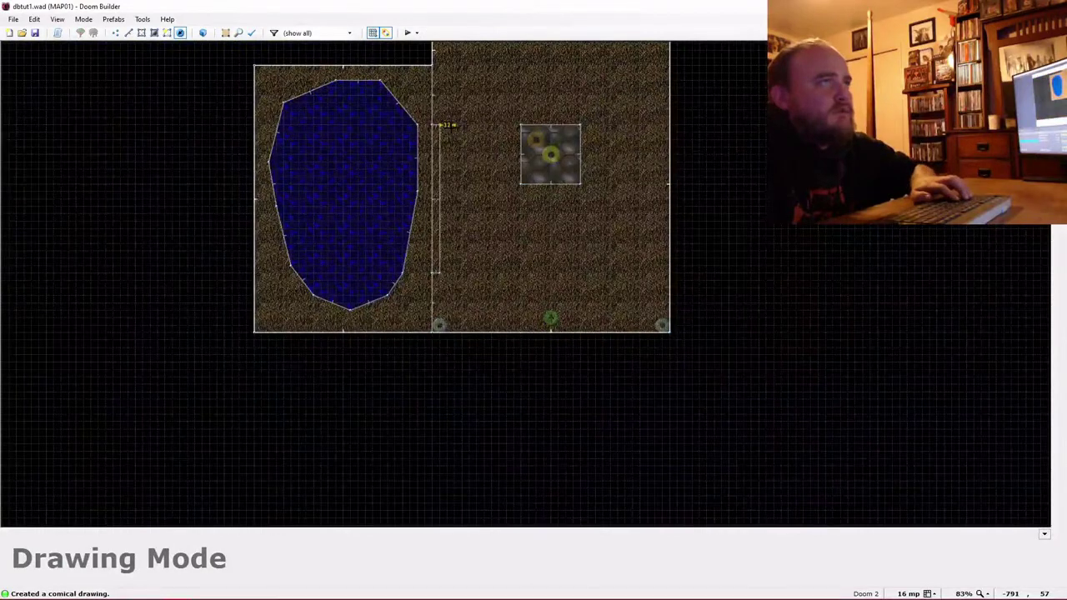
scroll(445, 125, up, 3)
click(442, 124)
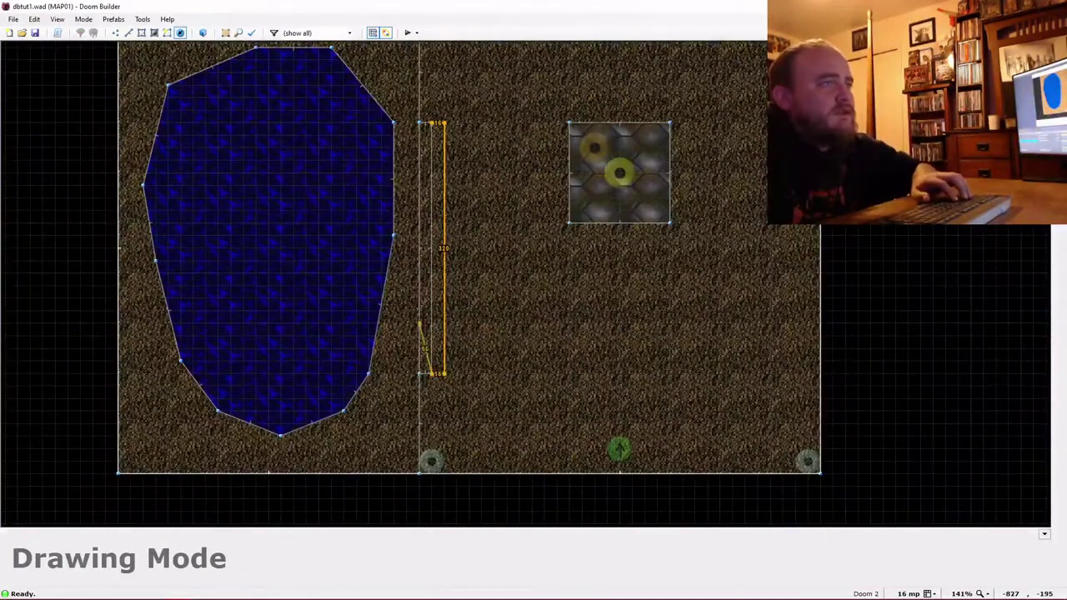
click(442, 125)
Raise the floor of the strip bordering the pool area to 24 and the floor of the second strip to 16.
key(w)
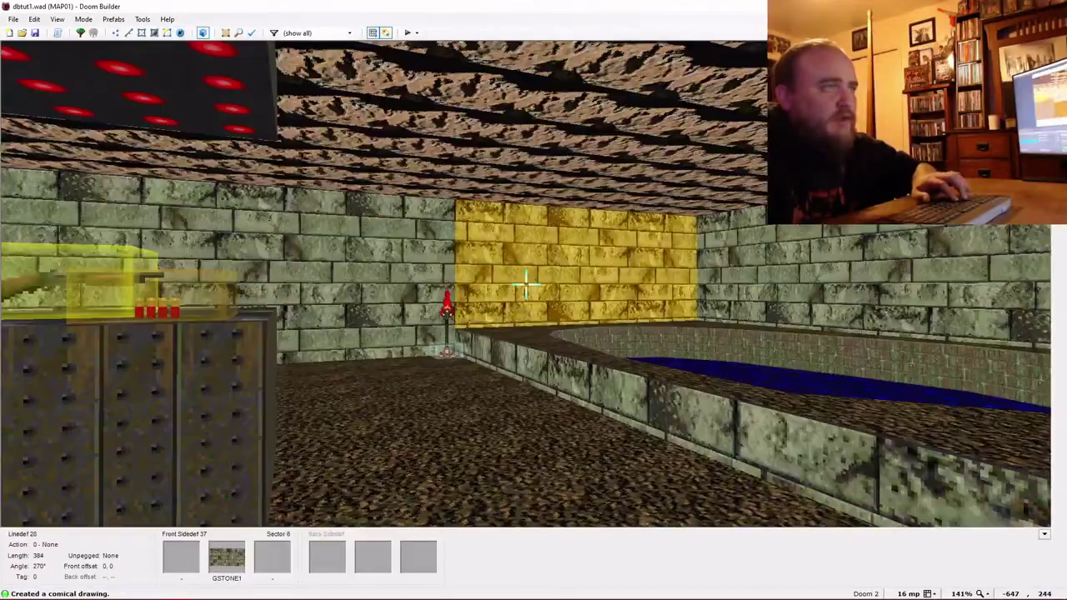
key(e)
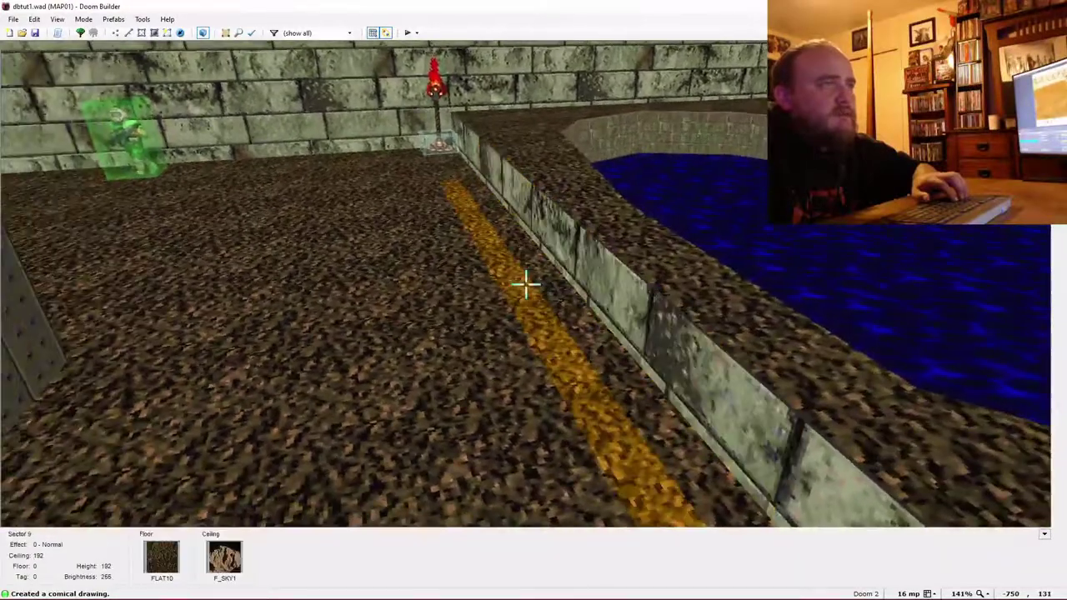
scroll(525, 285, up, 1)
scroll(525, 284, up, 1)
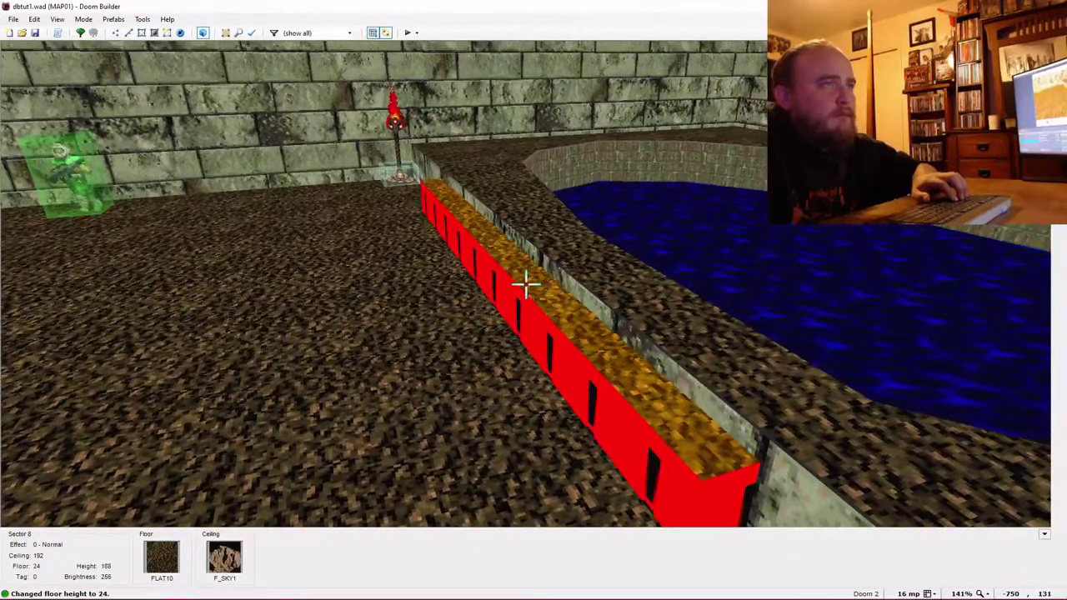
scroll(525, 284, up, 1)
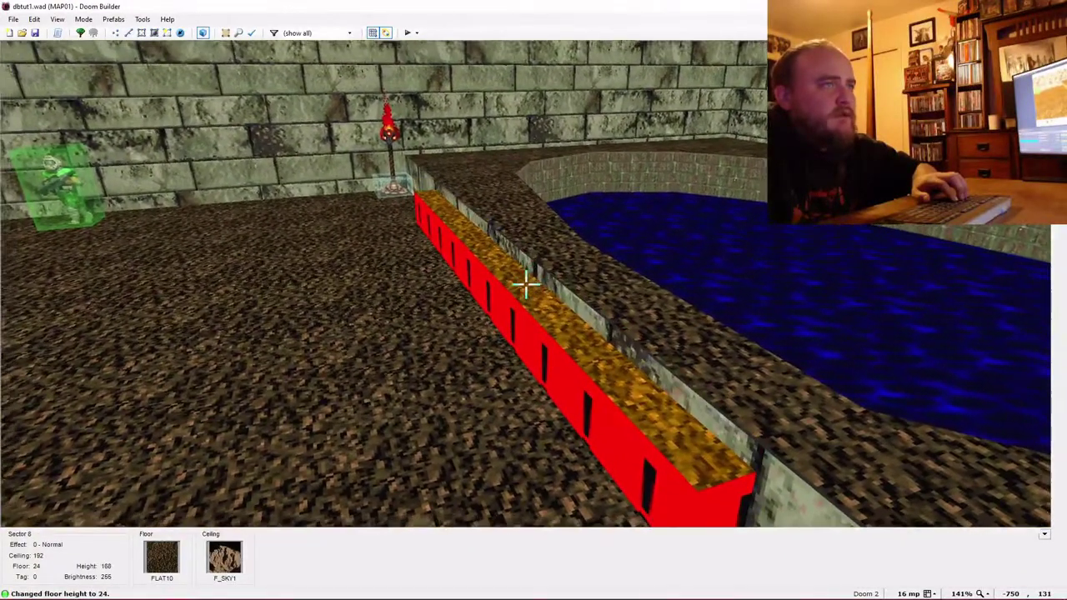
scroll(525, 284, down, 1)
scroll(525, 284, down, 1)
scroll(525, 284, up, 1)
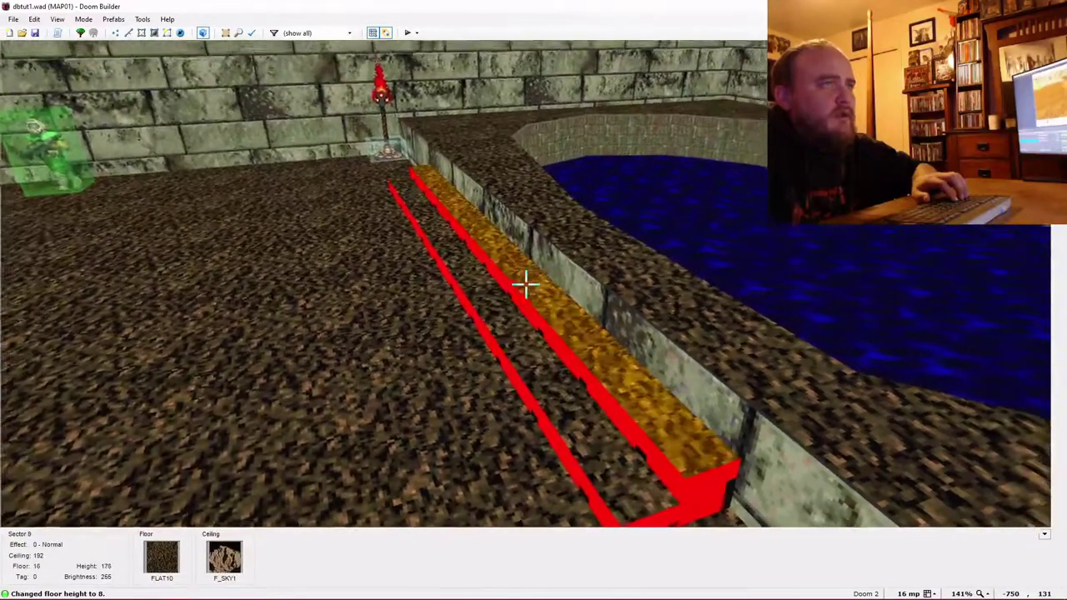
scroll(525, 284, up, 1)
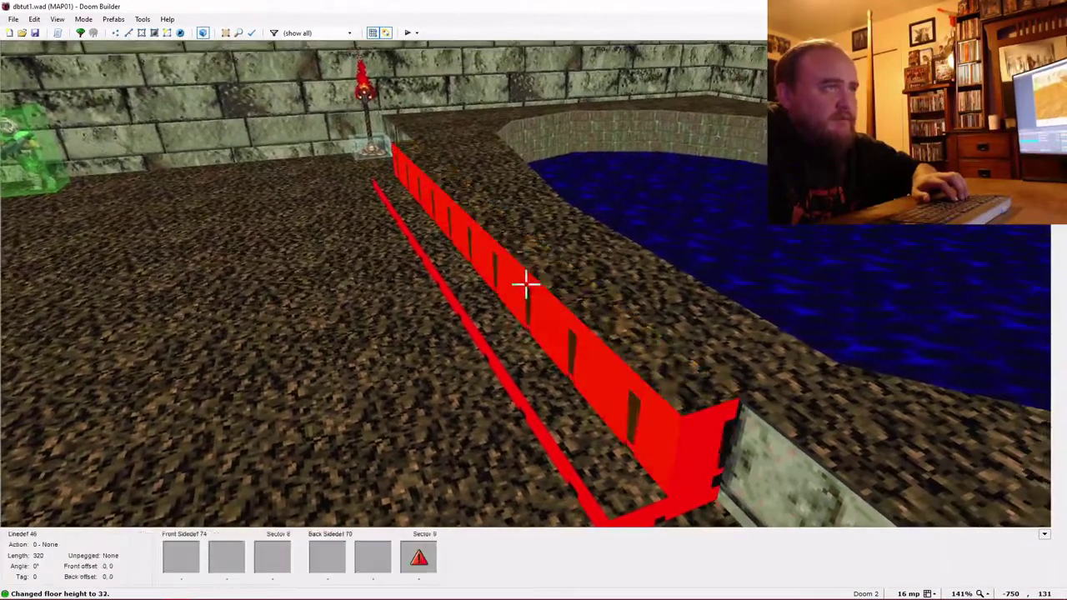
scroll(525, 284, up, 1)
scroll(525, 284, down, 1)
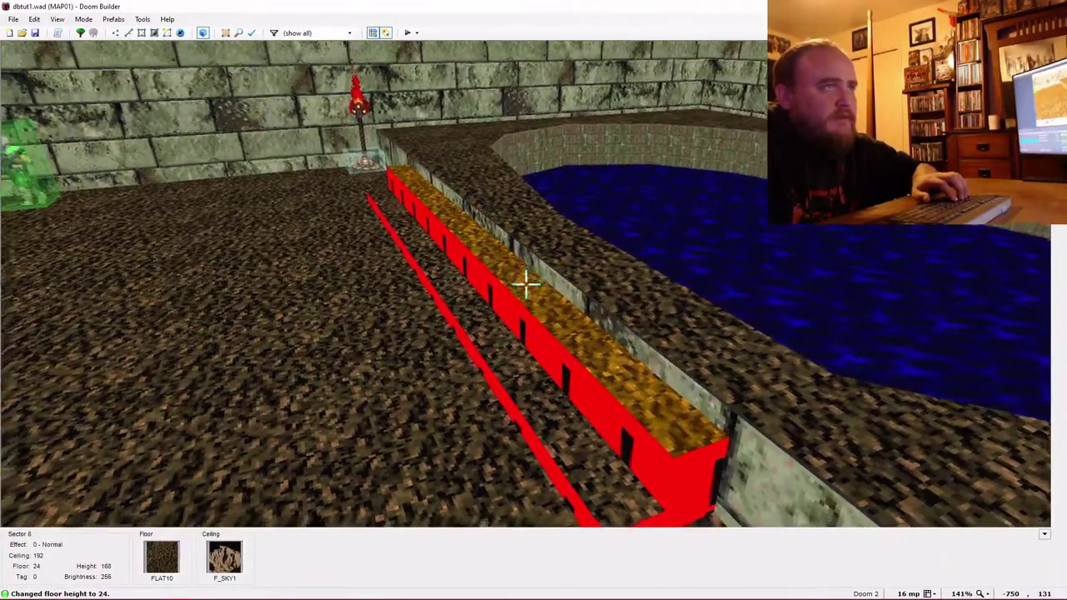
scroll(525, 285, down, 1)
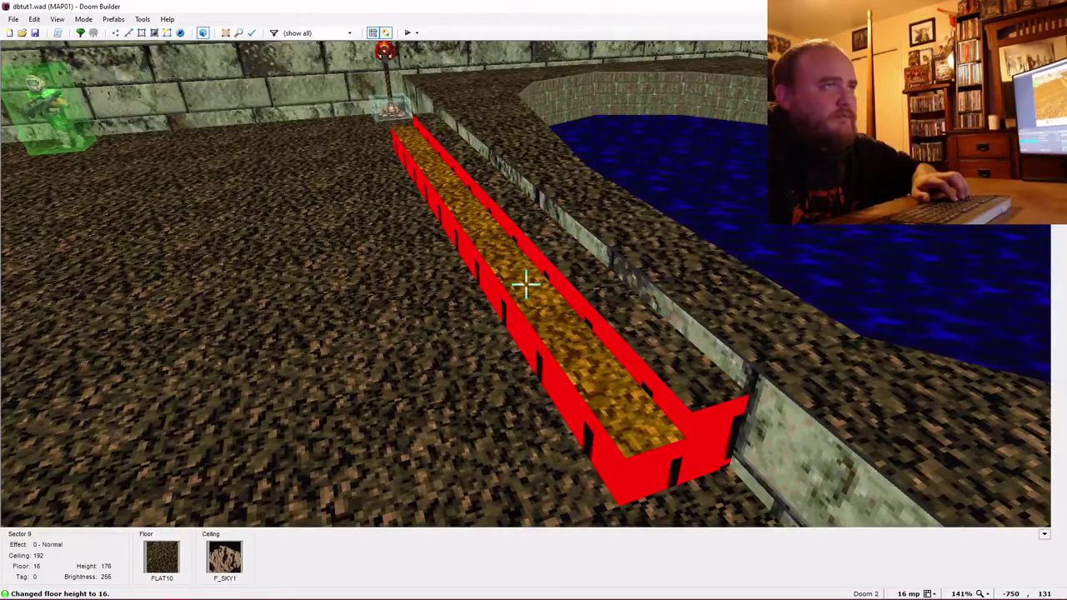
Draw a third 320 by 16 strip against the east side of the second one and raise its floor to 8.
key(q)
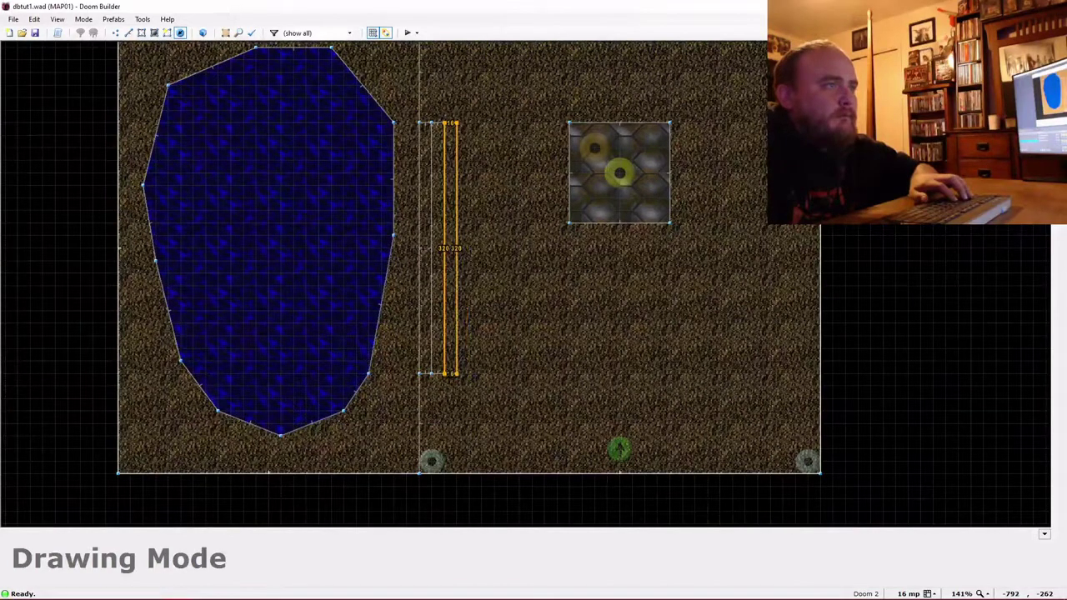
key(q)
scroll(525, 284, down, 1)
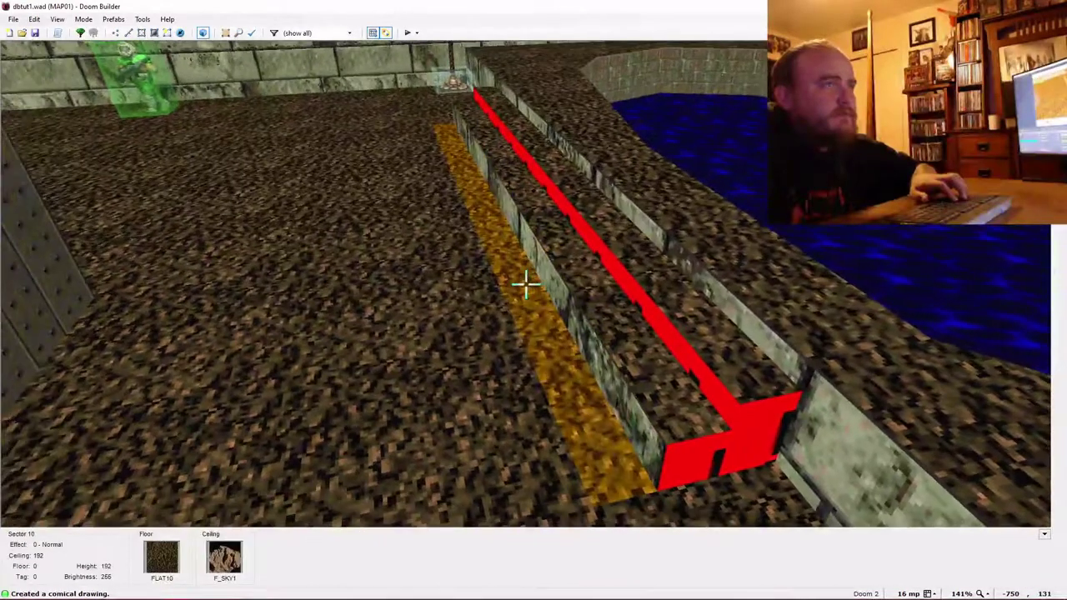
key(e)
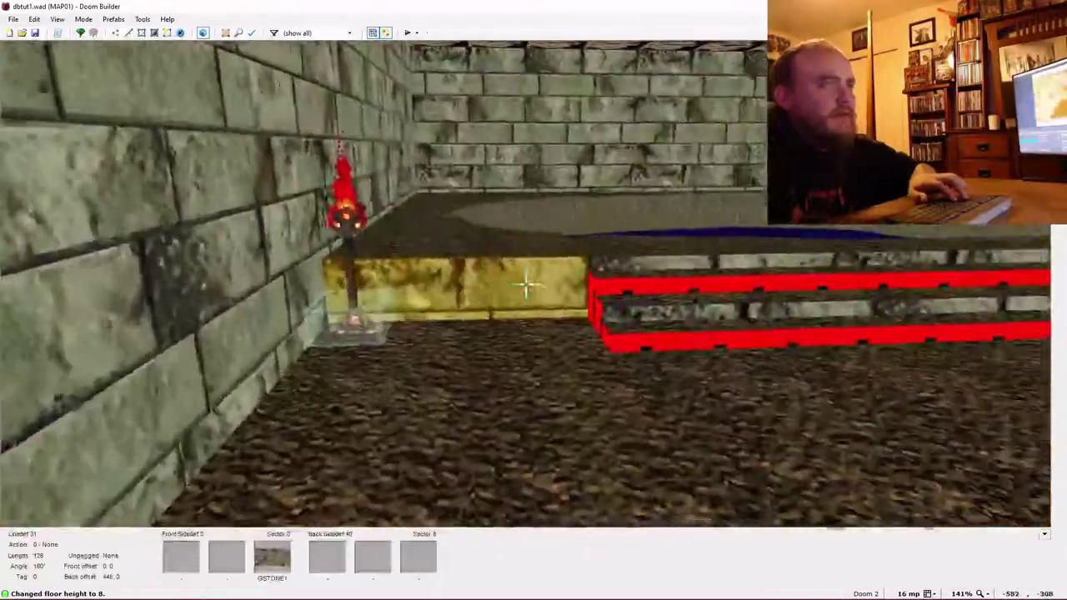
Copy the GSTONE1 texture from the pool area's riser and paste it onto the untextured front and end faces of the steps.
key(ctrl+c)
key(s)
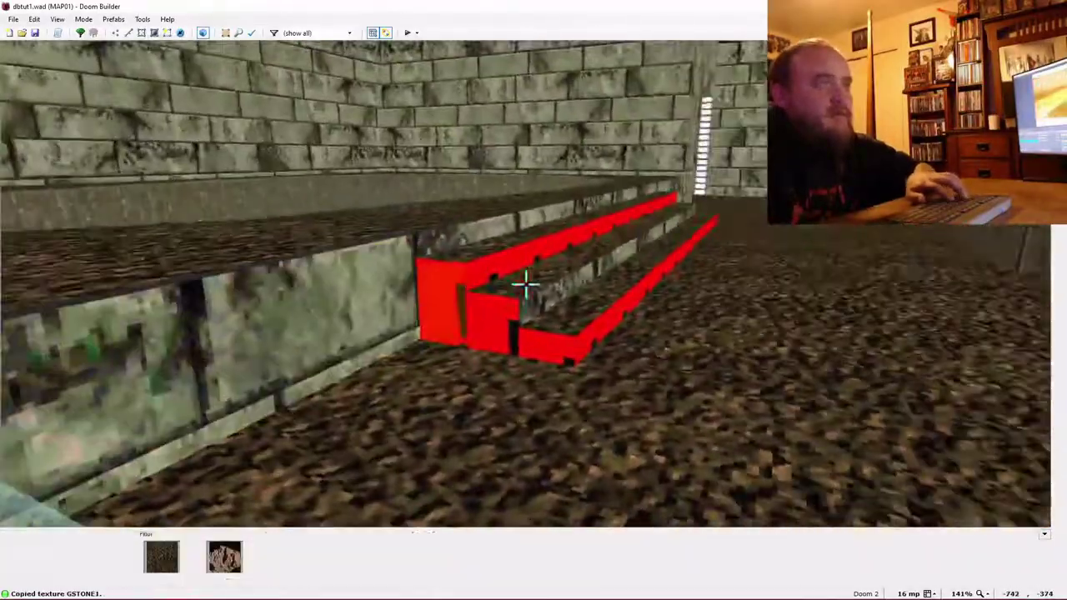
key(ctrl+v)
key(ctrl+v)
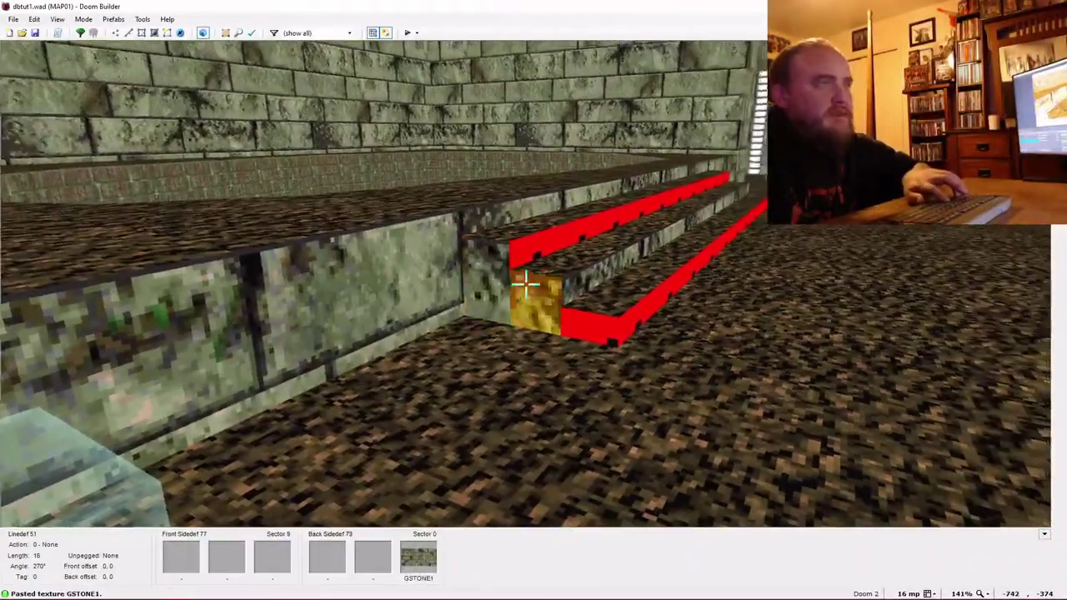
key(ctrl+v)
key(ctrl+v)
key(ctrl+v)
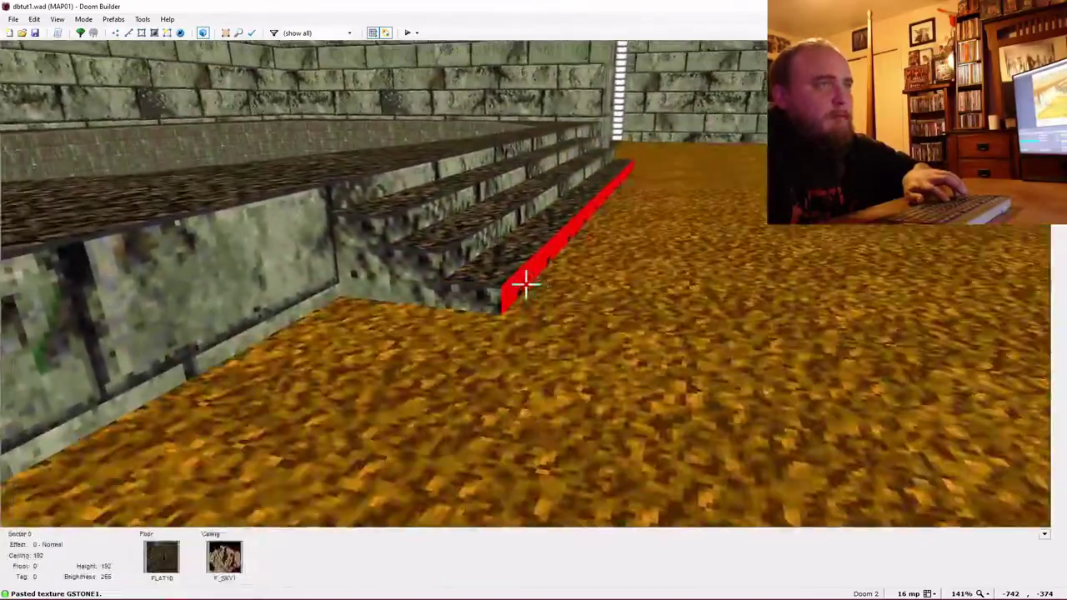
key(w)
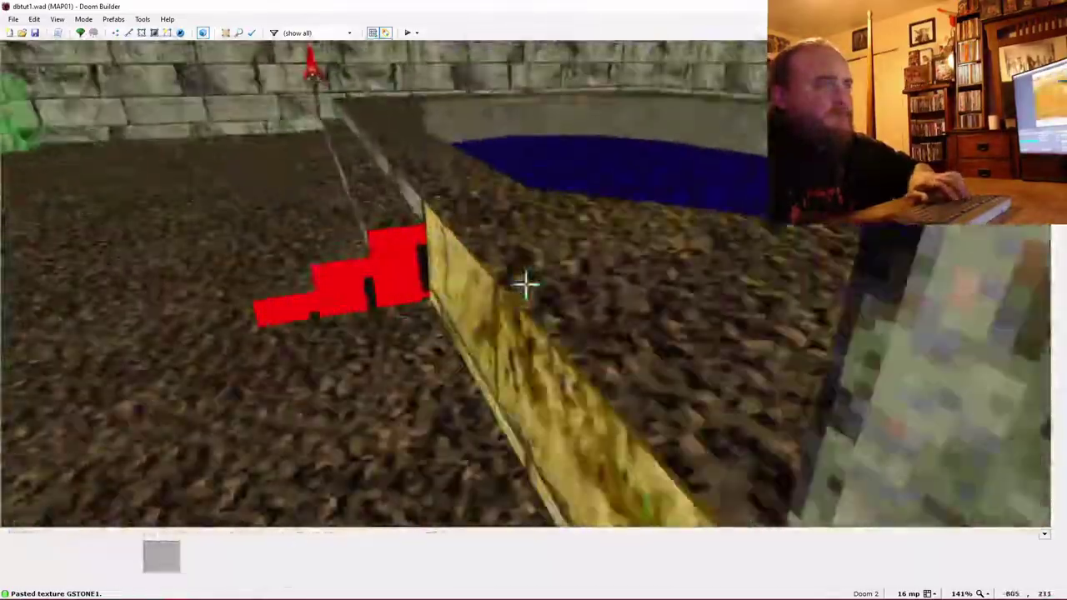
key(ctrl+v)
key(ctrl+v)
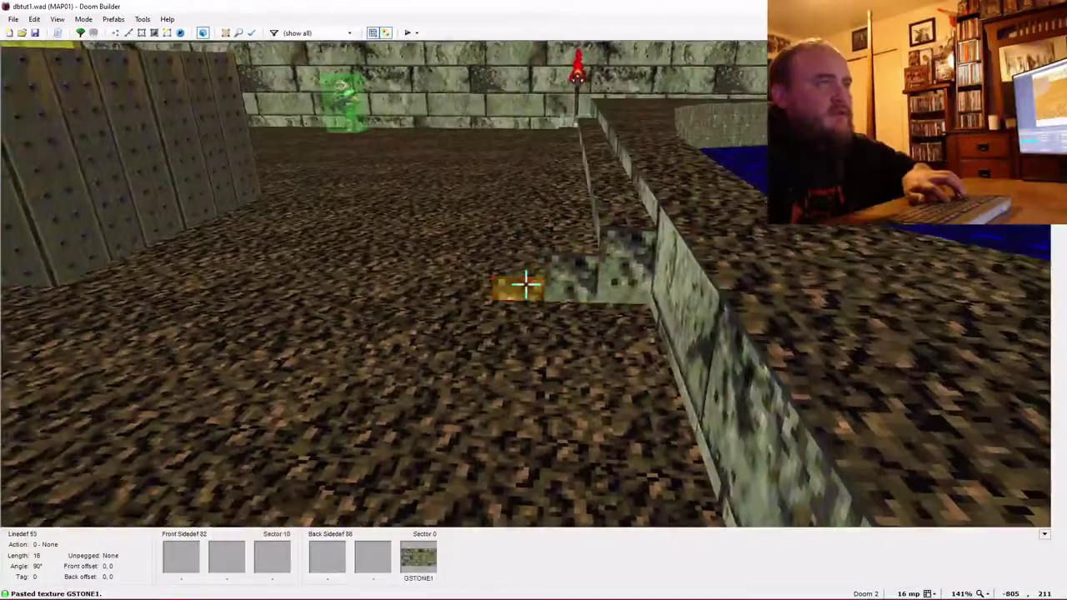
Change the lowest step's floor flat to RROCK20.
key(w)
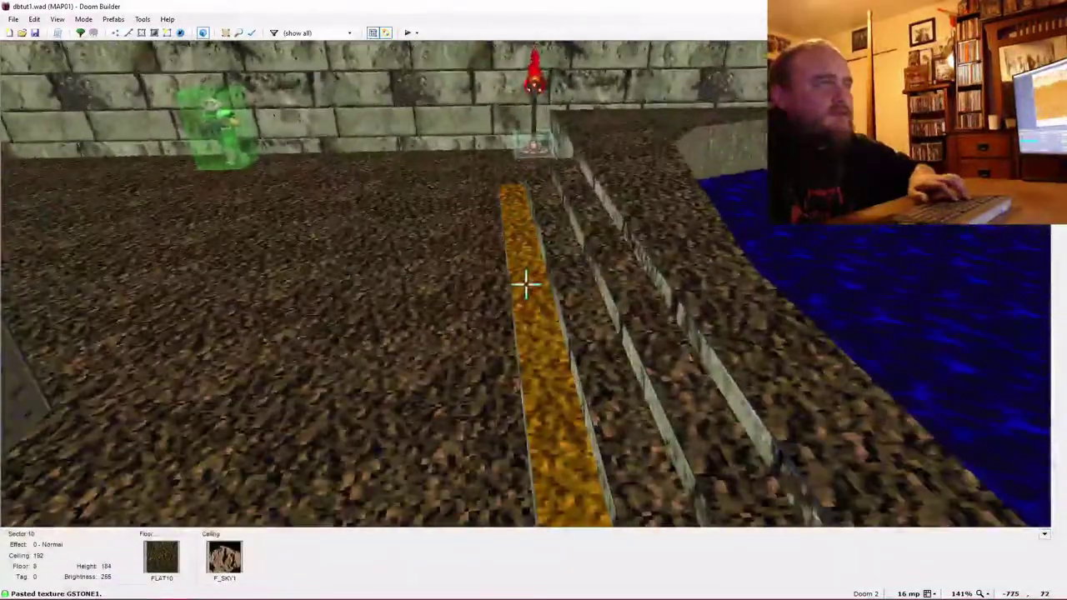
right_click(525, 284)
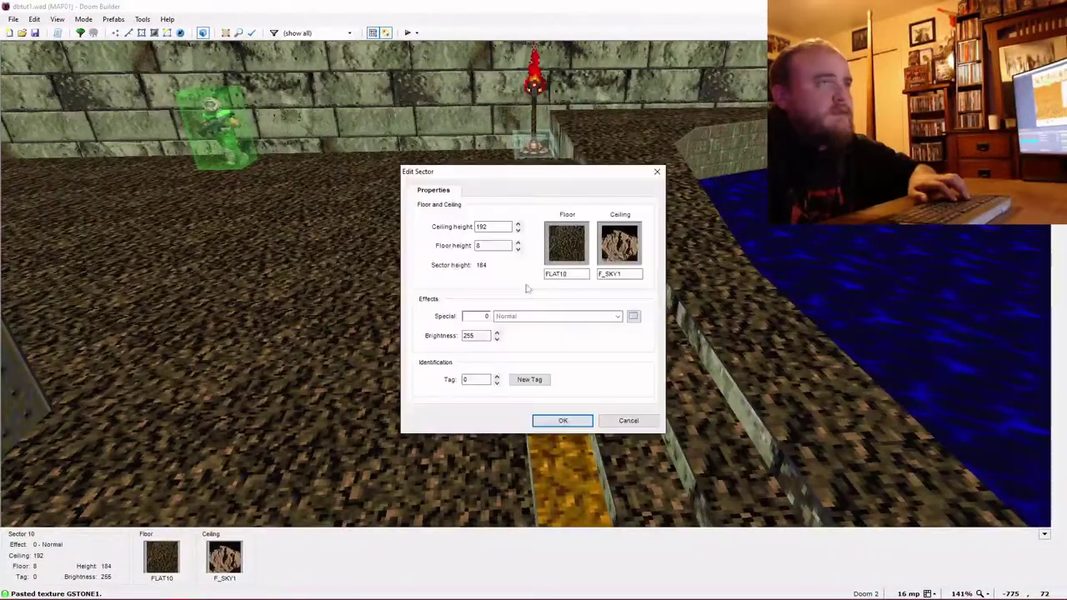
click(570, 249)
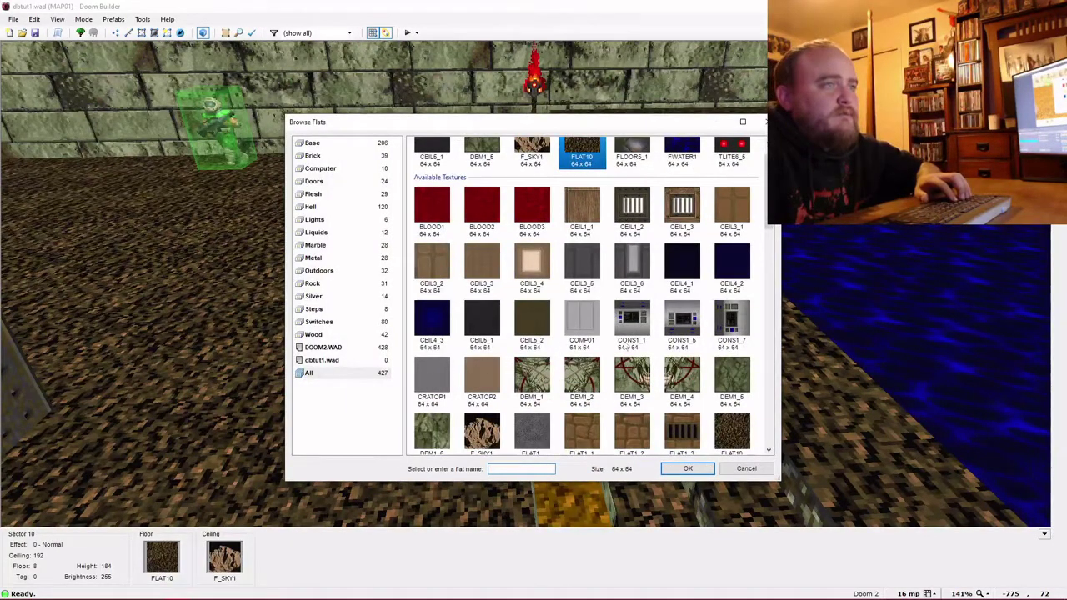
scroll(584, 347, down, 3)
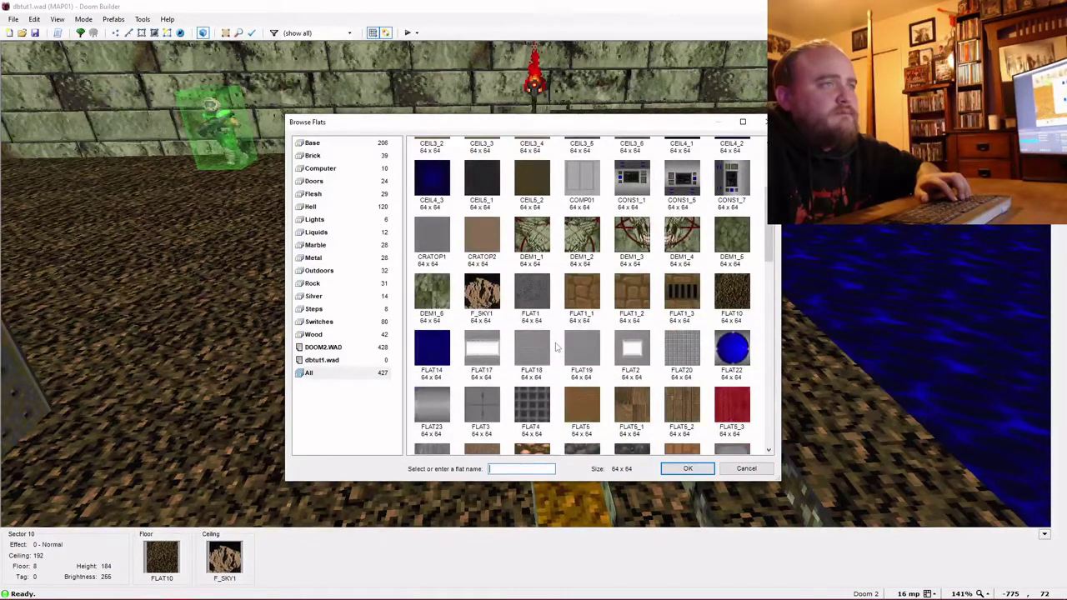
scroll(658, 325, down, 3)
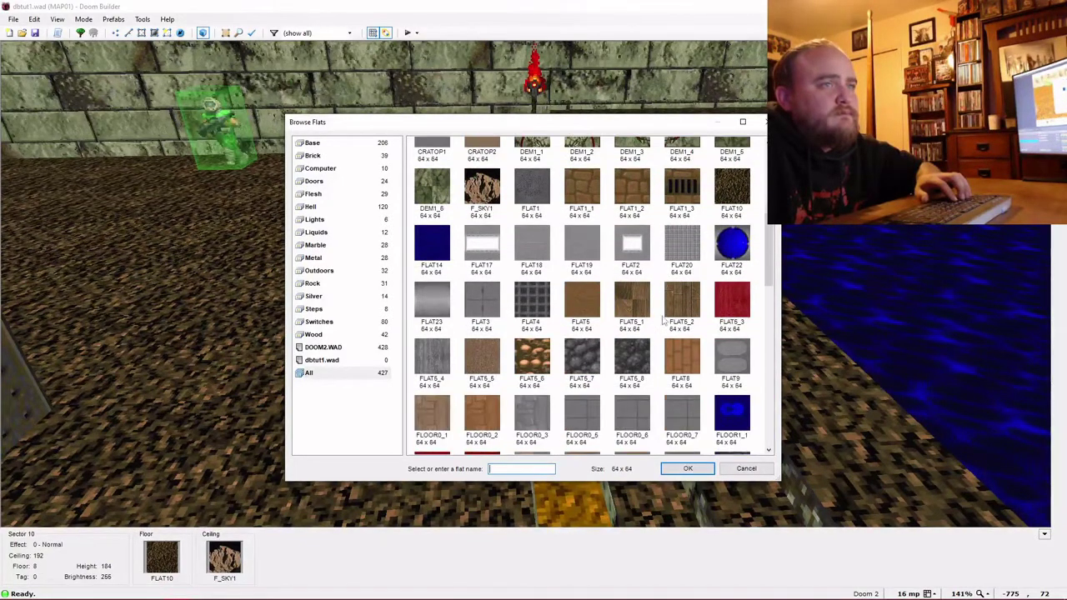
scroll(646, 336, down, 2)
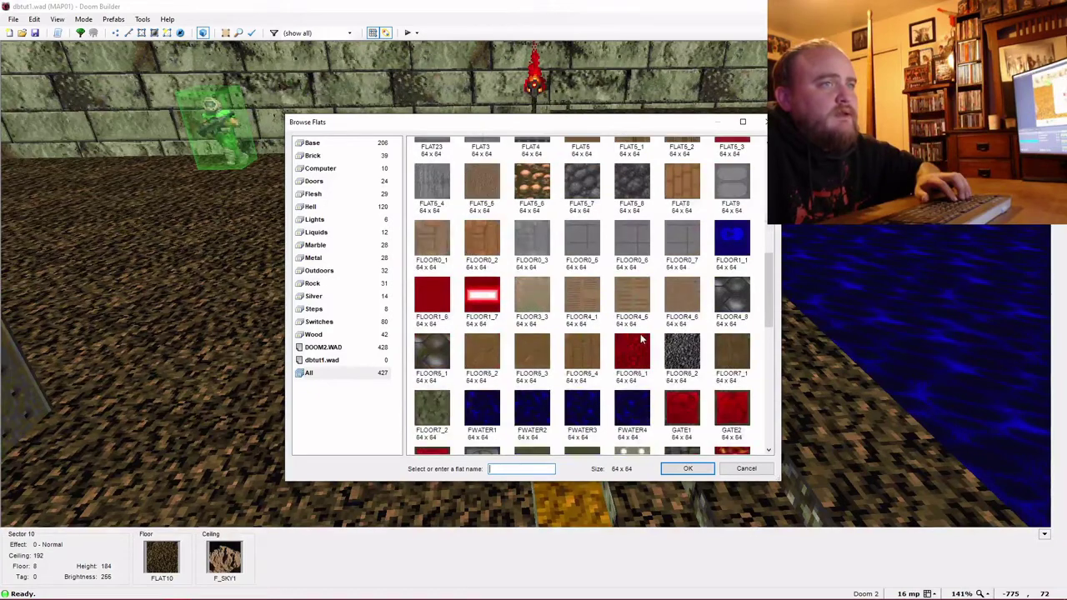
scroll(640, 340, down, 3)
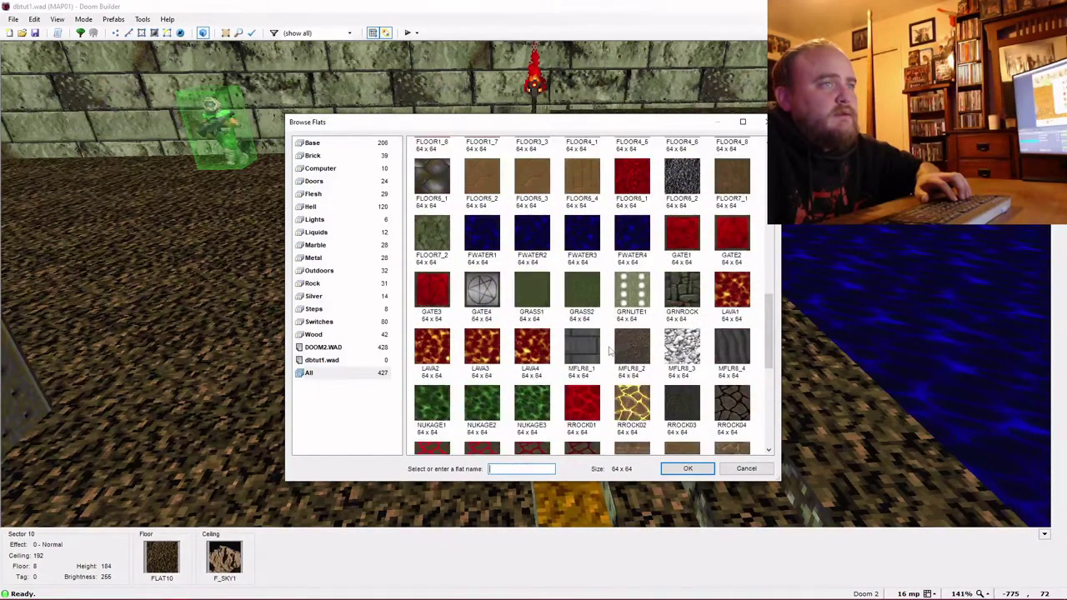
scroll(611, 350, down, 1)
scroll(611, 350, down, 4)
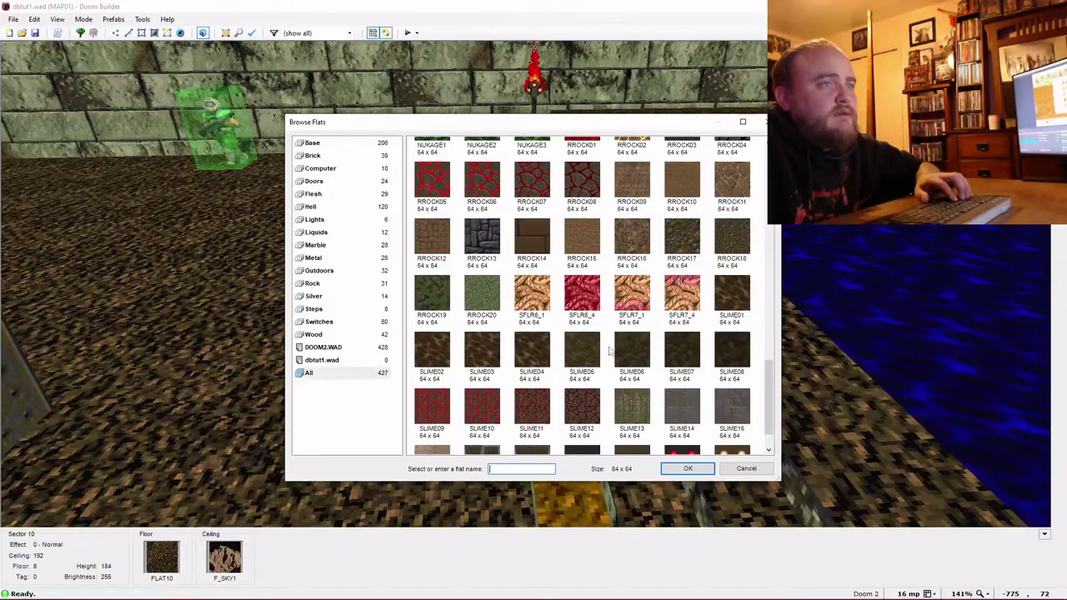
scroll(611, 350, down, 1)
scroll(611, 350, up, 2)
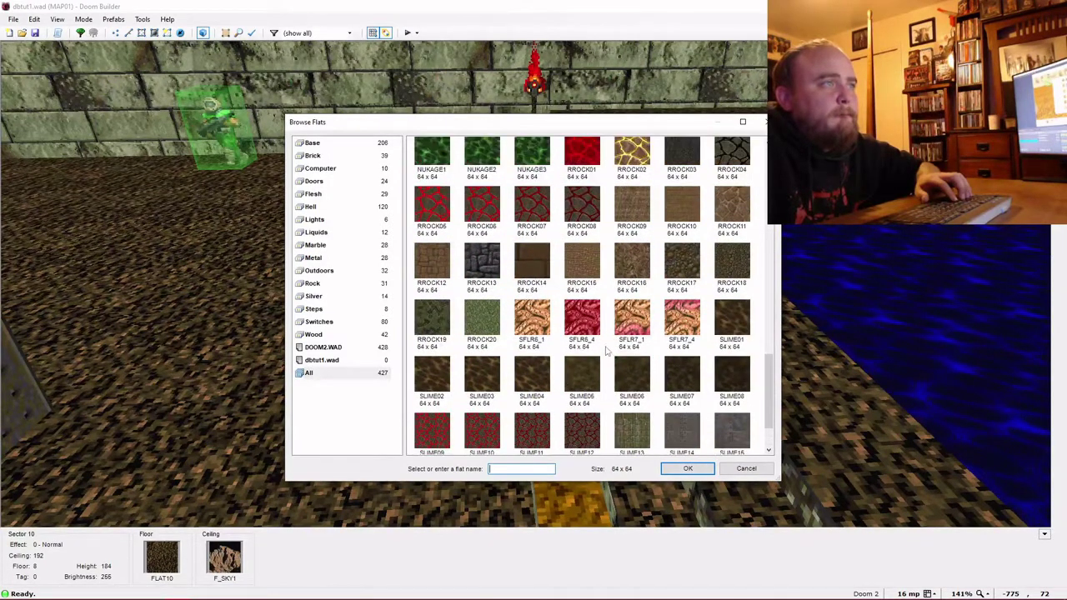
double_click(488, 329)
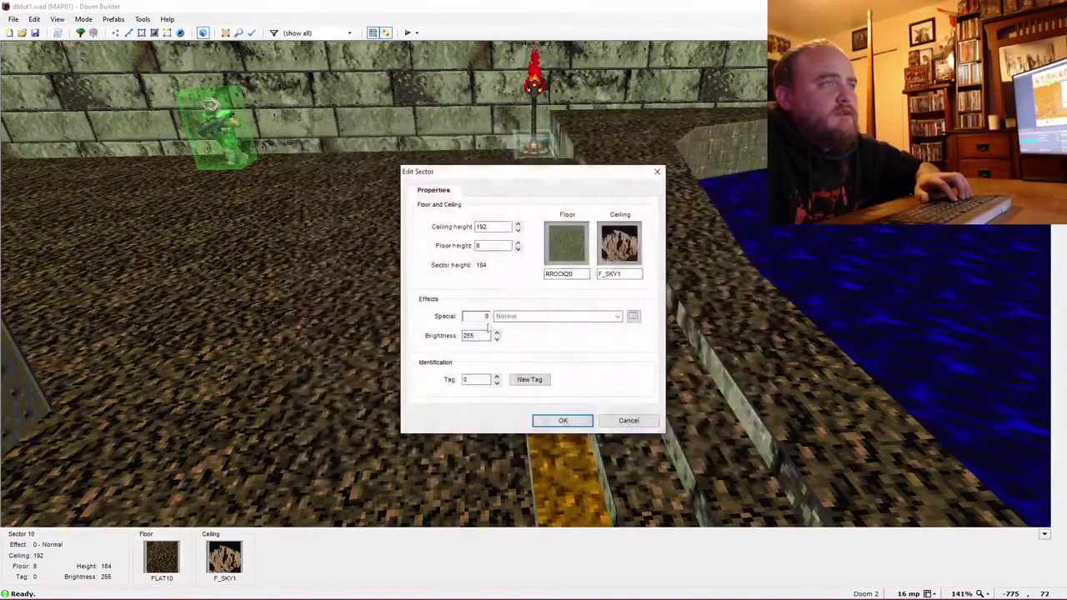
click(562, 420)
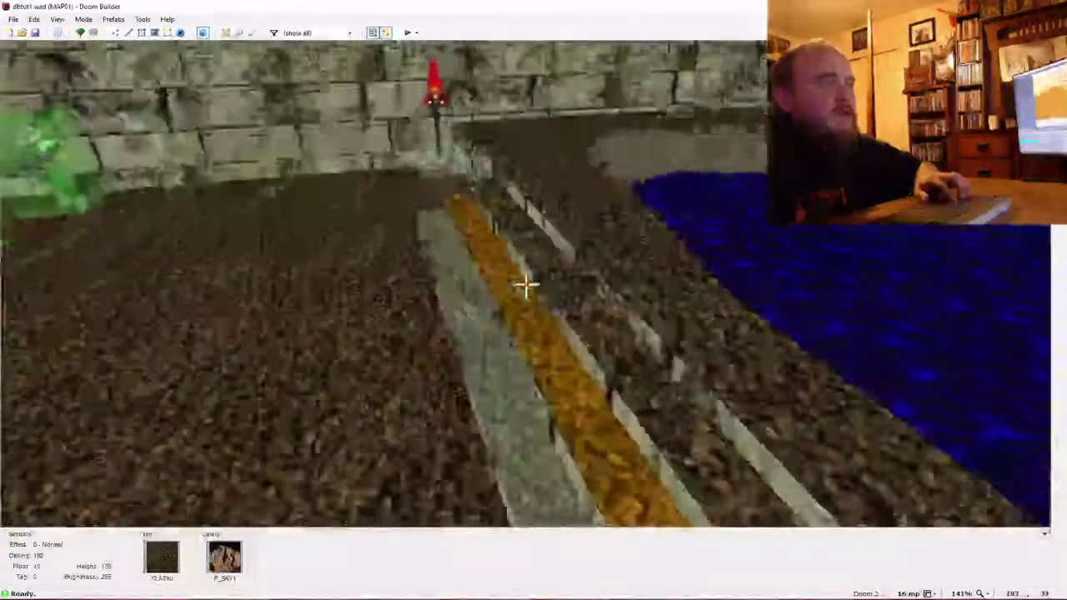
Copy the RROCK20 flat and paste it onto the floors of the two upper steps and the raised area around the pool.
key(ctrl+c)
key(ctrl+v)
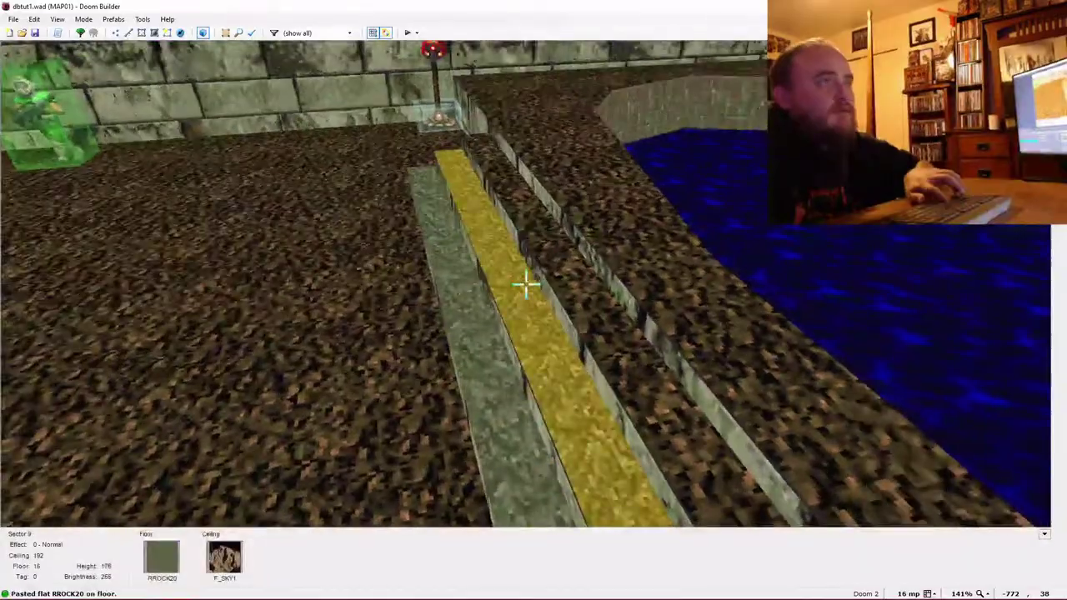
key(ctrl+v)
key(ctrl+v)
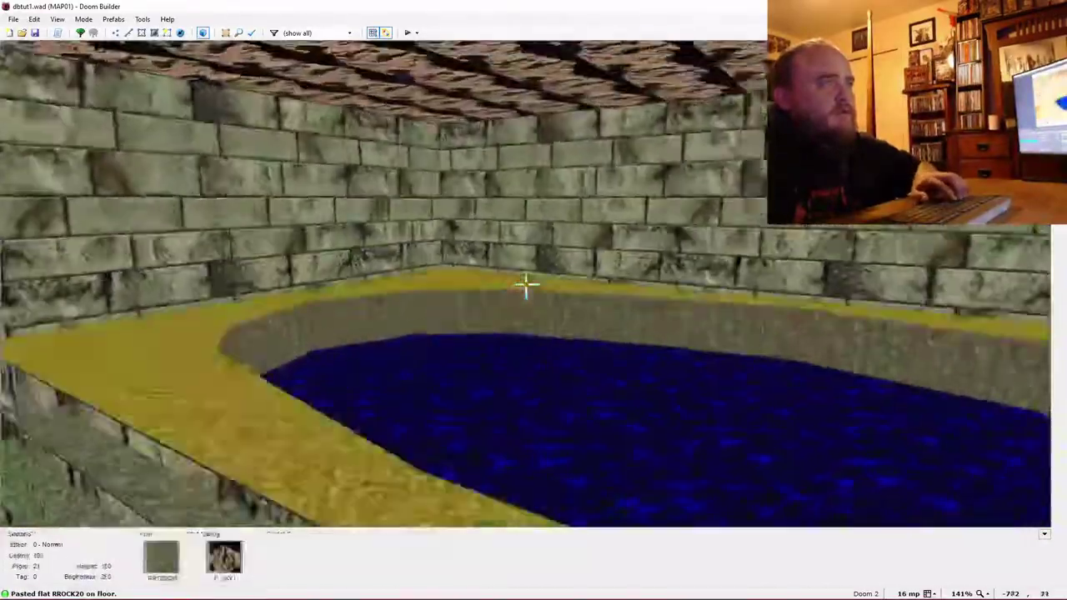
key(d)
key(e)
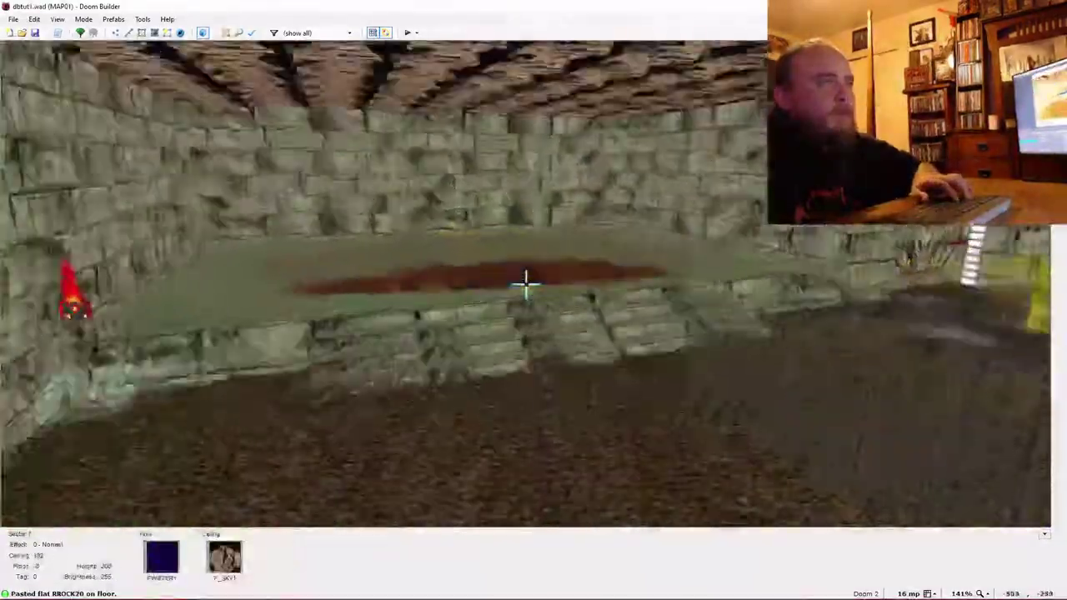
Playtest the map in the game, trying the new steps and shooting the enemies in the open doorway.
key(w)
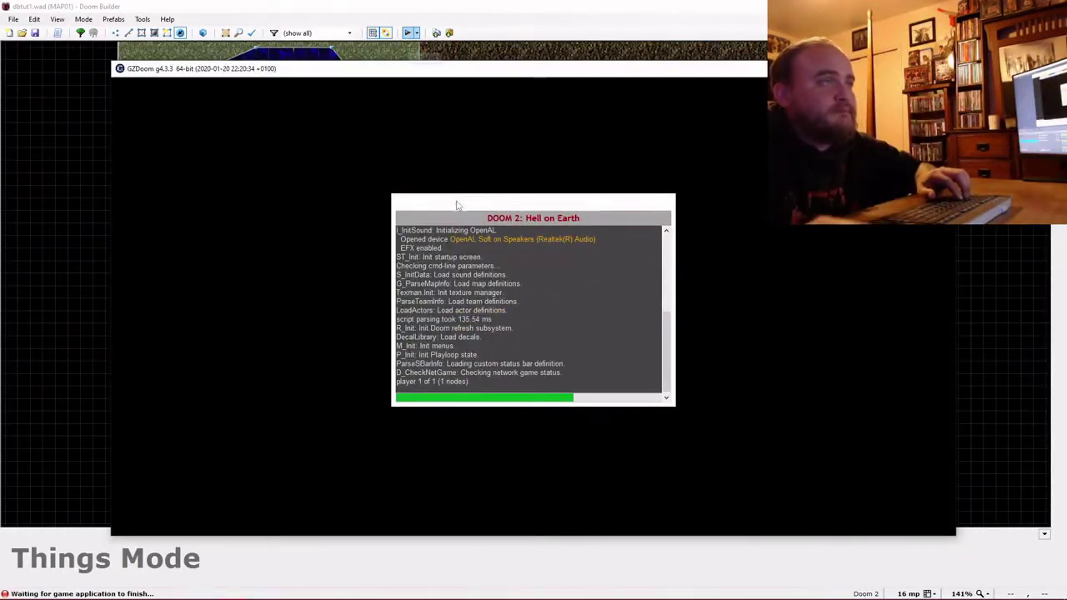
key(w)
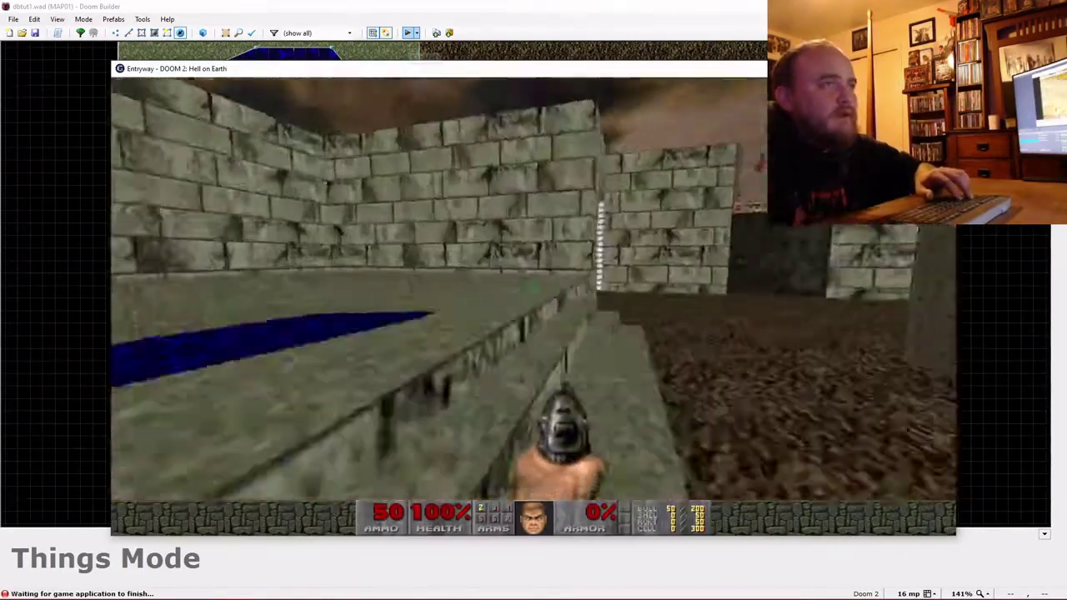
key(w)
click(534, 289)
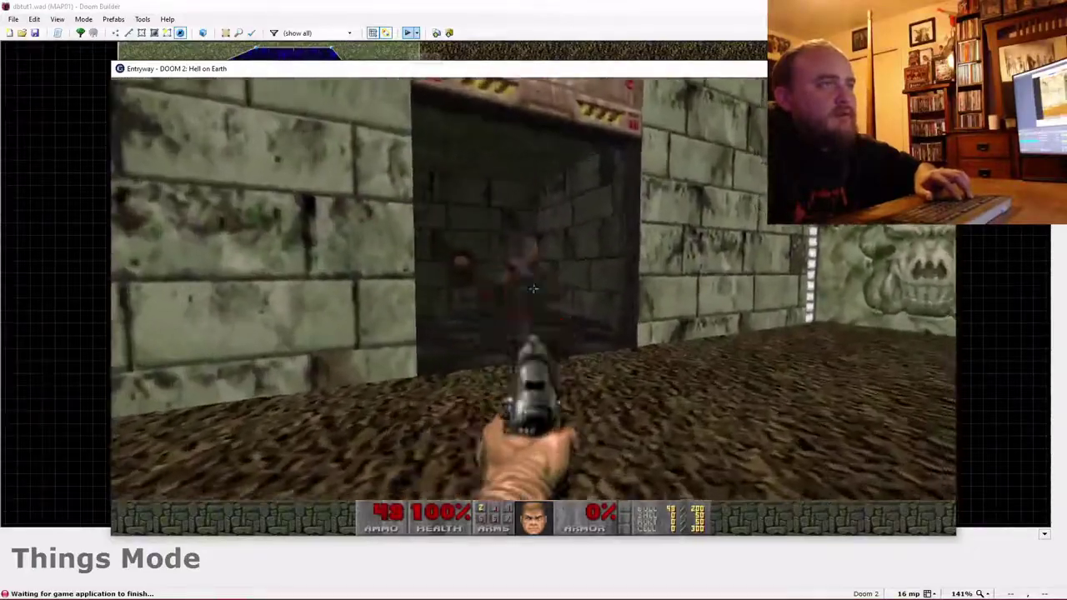
key(w)
click(533, 290)
click(533, 289)
click(534, 290)
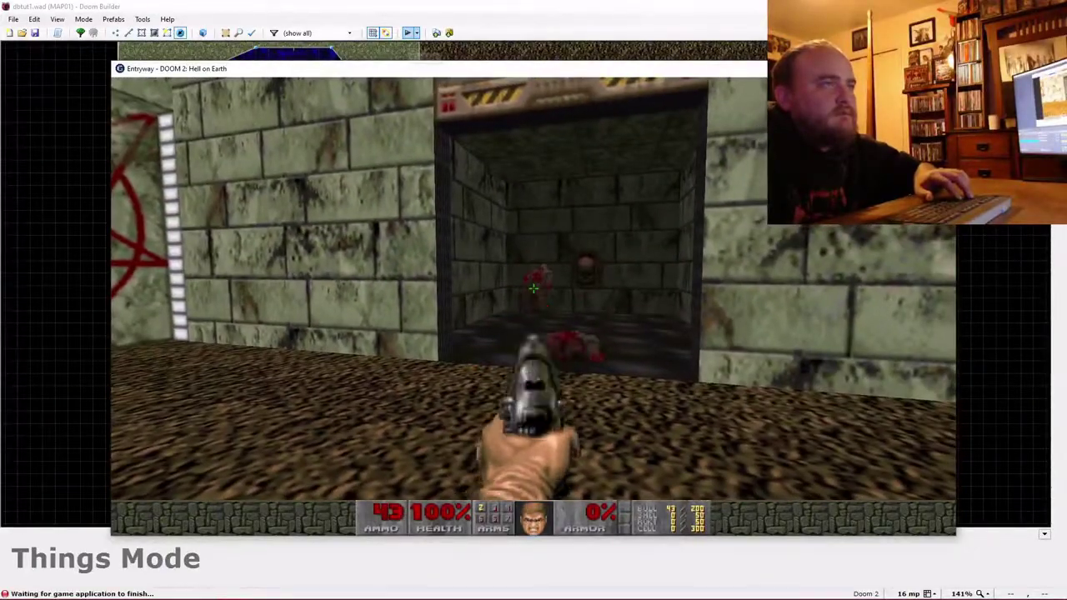
Walk back across the main room in the test game and enter the pool to inspect its surroundings.
key(w)
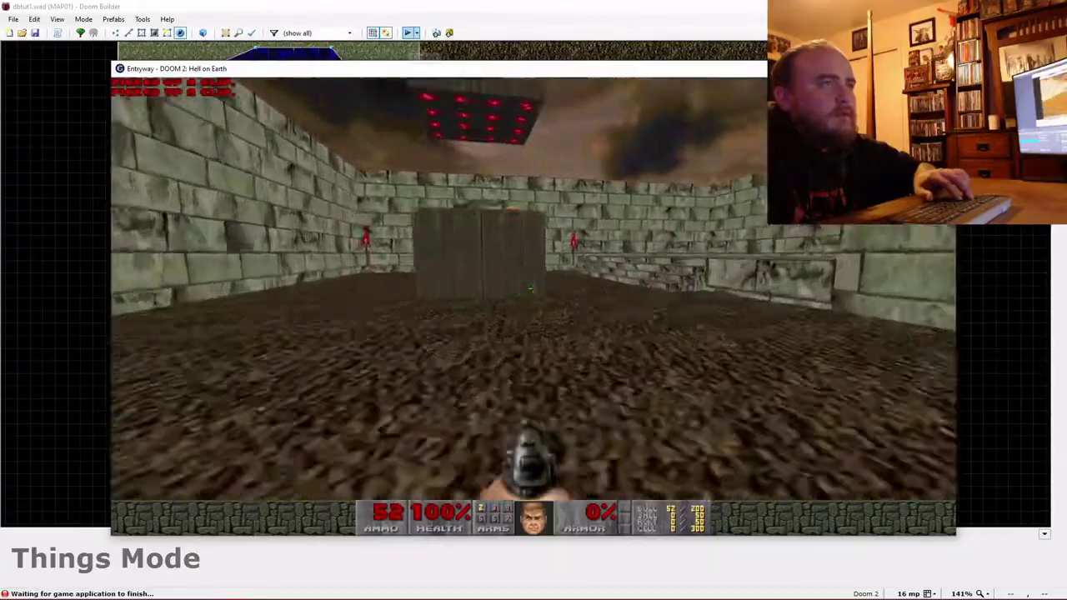
key(w)
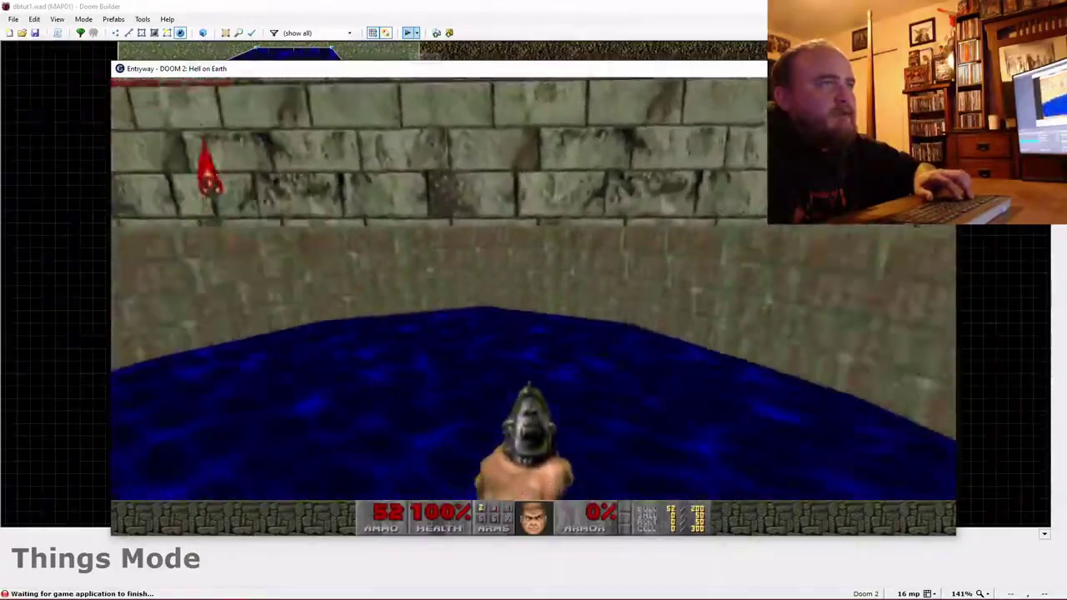
key(w)
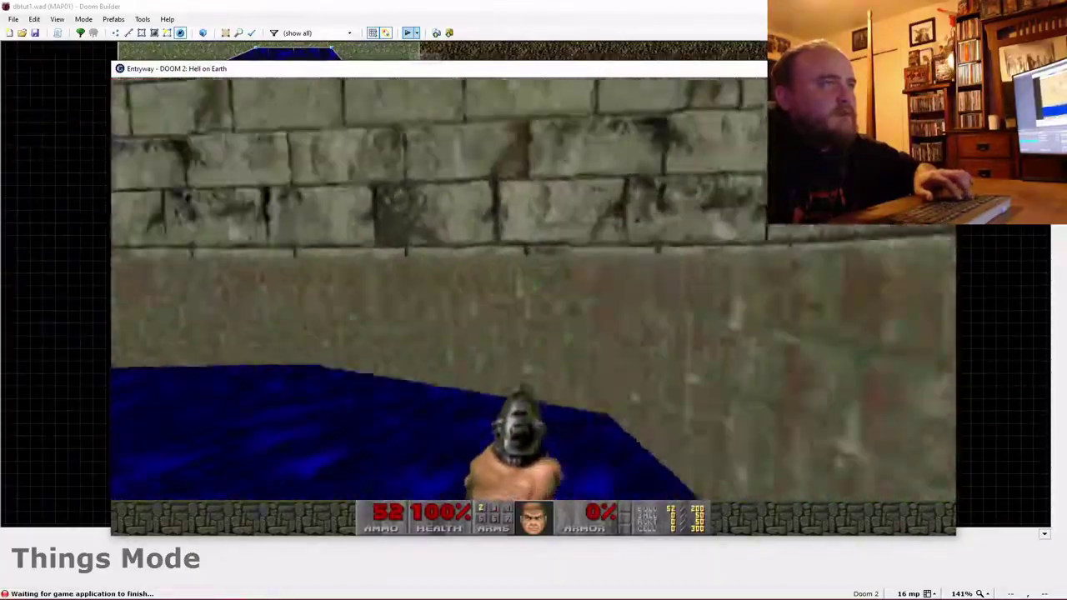
key(w)
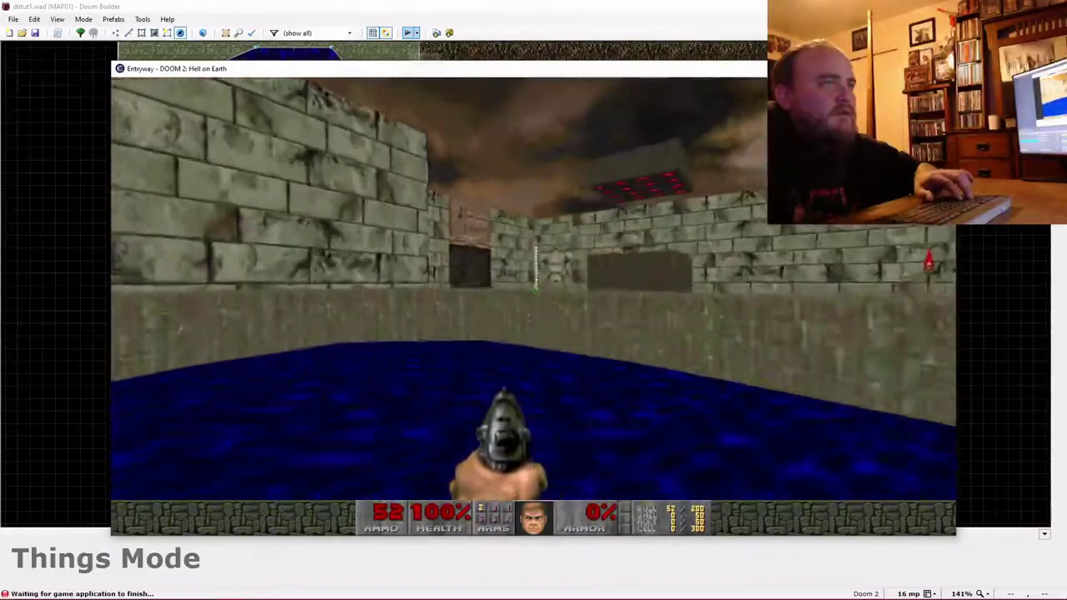
Inspect the pool and surrounding walls in the test game, and quit back to the map editor.
key(space)
key(w)
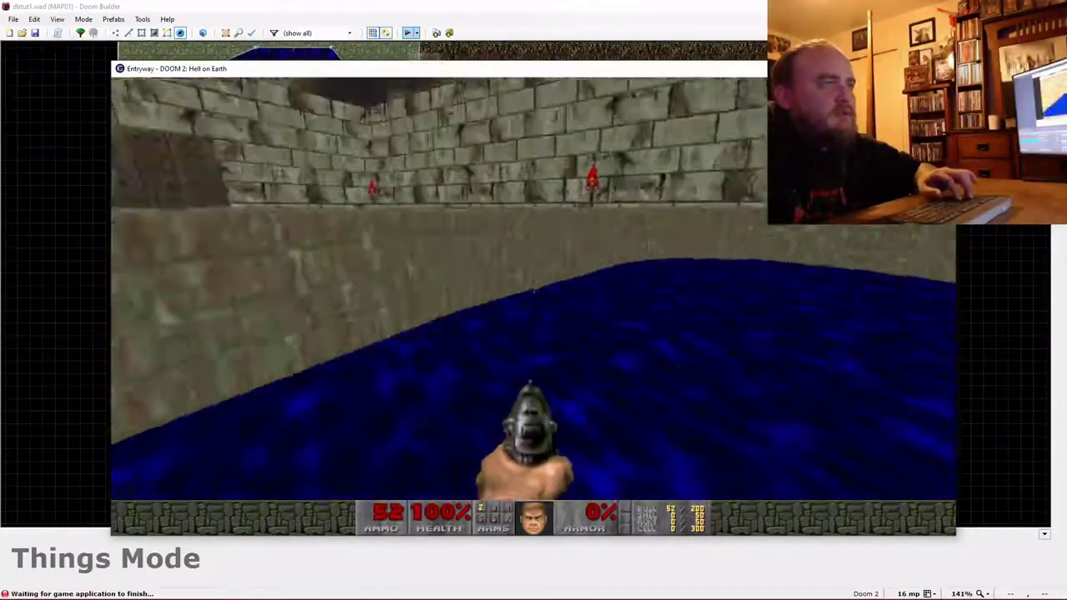
key(w)
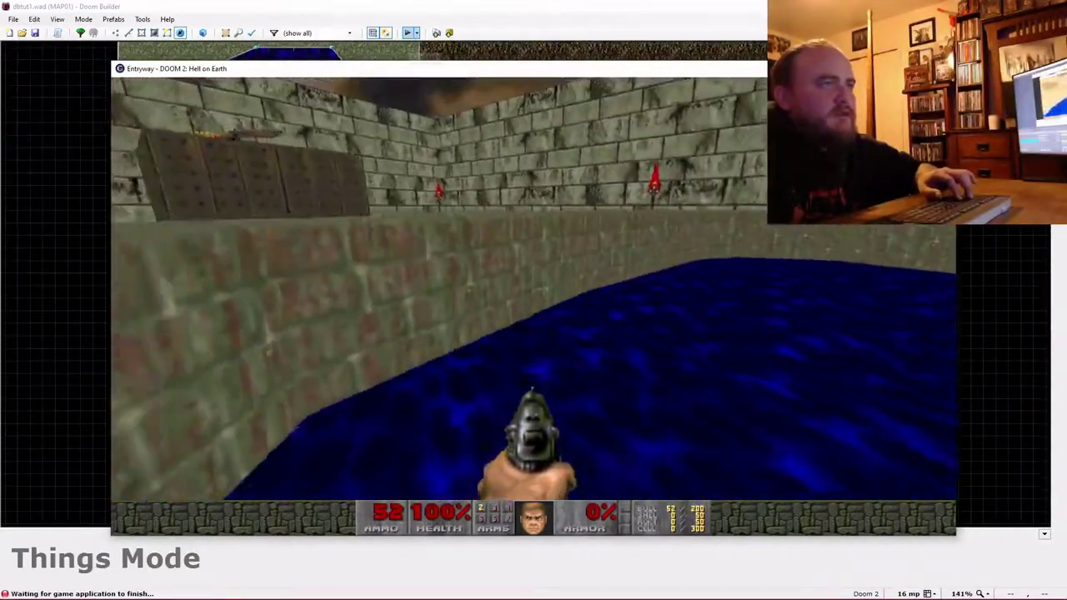
key(w)
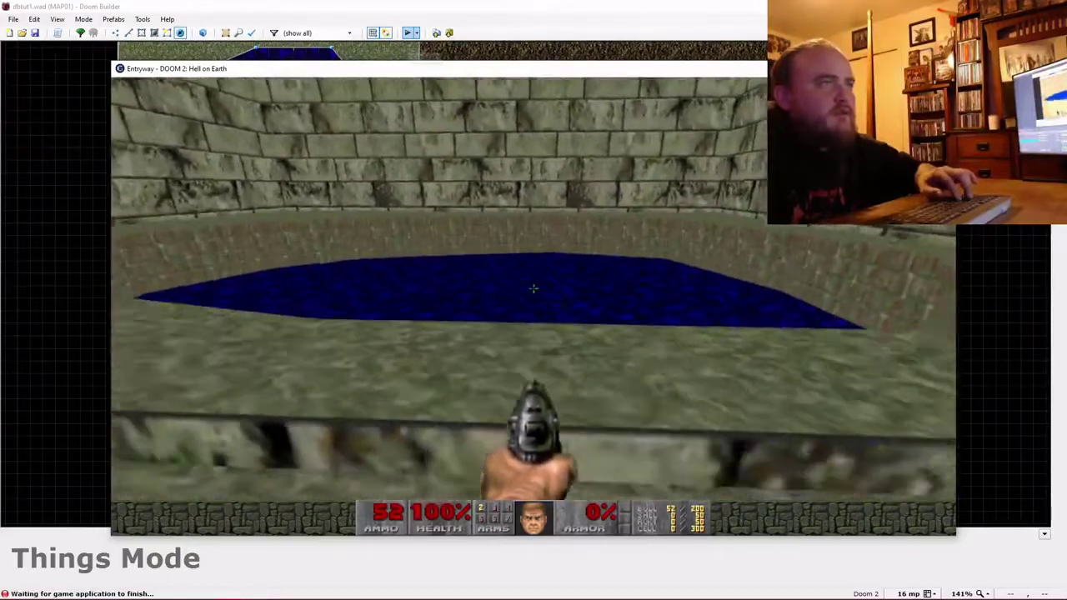
key(w)
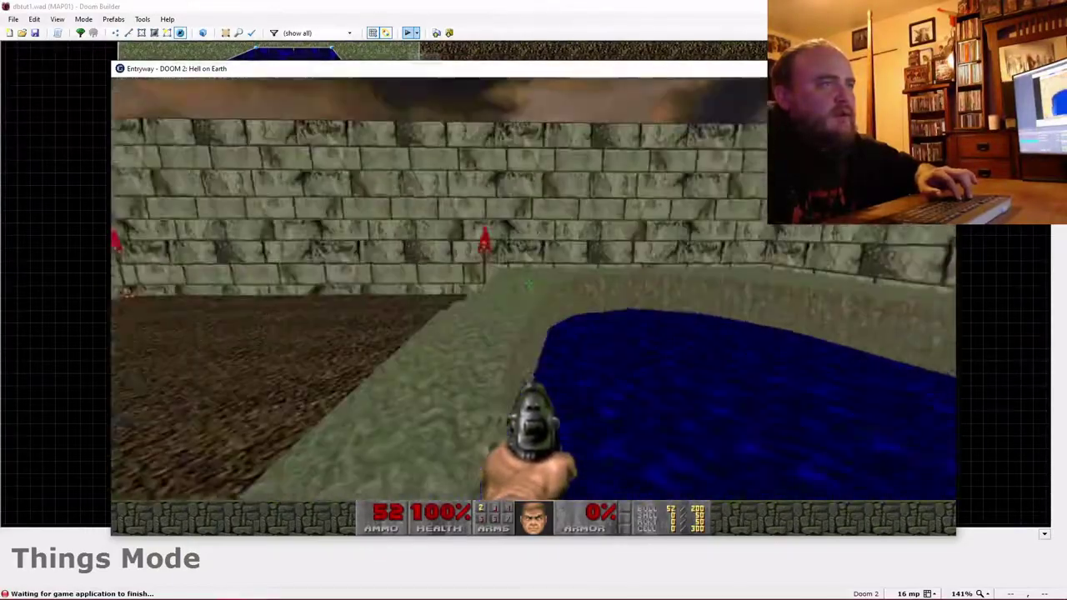
key(Escape)
key(Up)
key(Return)
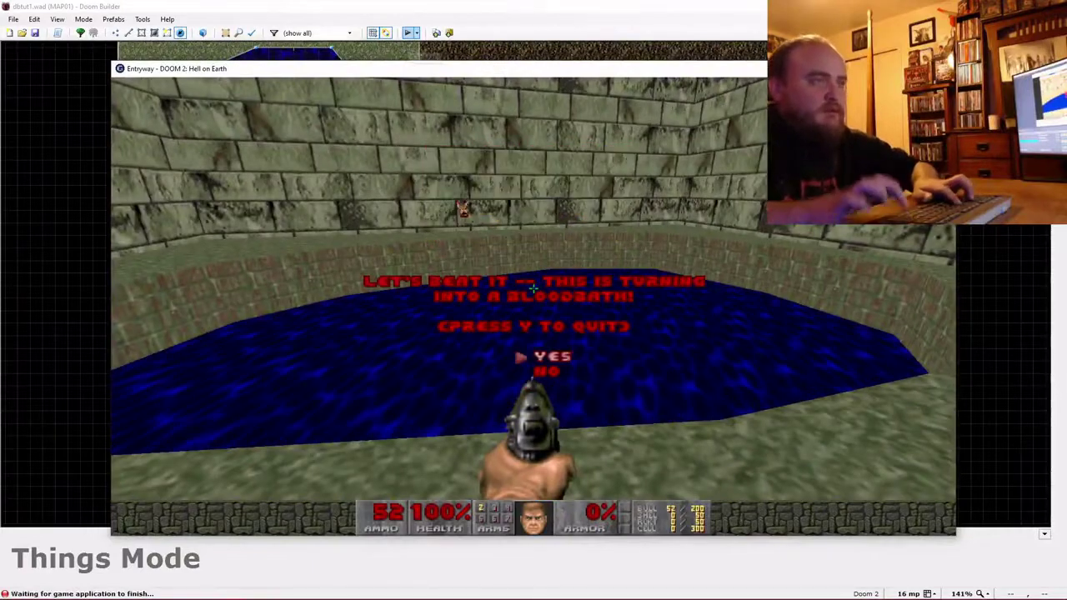
key(y)
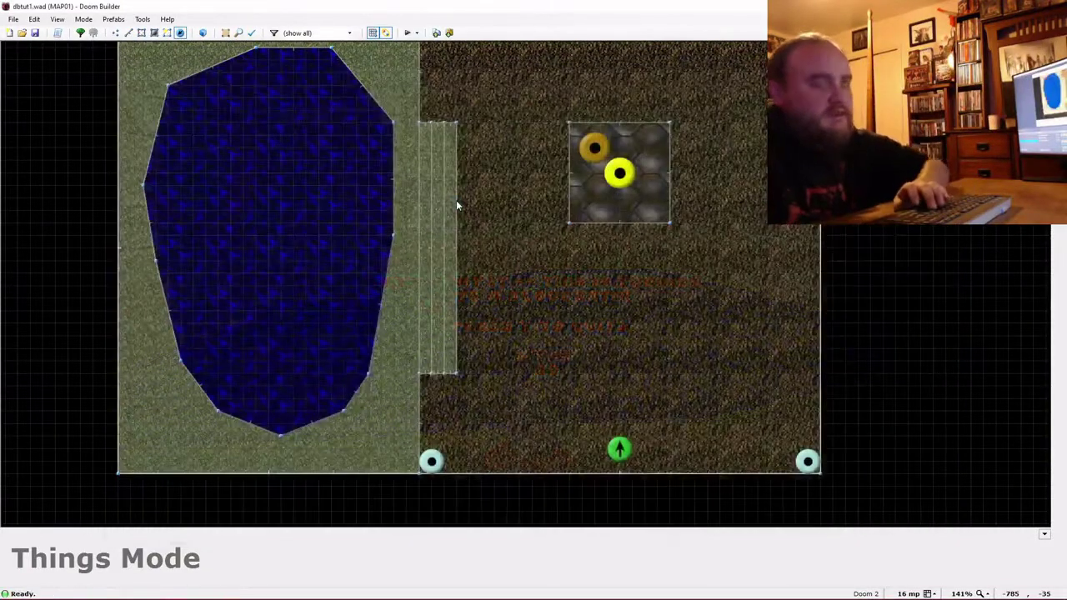
Move the grass area's west wall outward so that its north wall is 576 units long.
key(l)
scroll(219, 240, down, 4)
drag(191, 267, 120, 264)
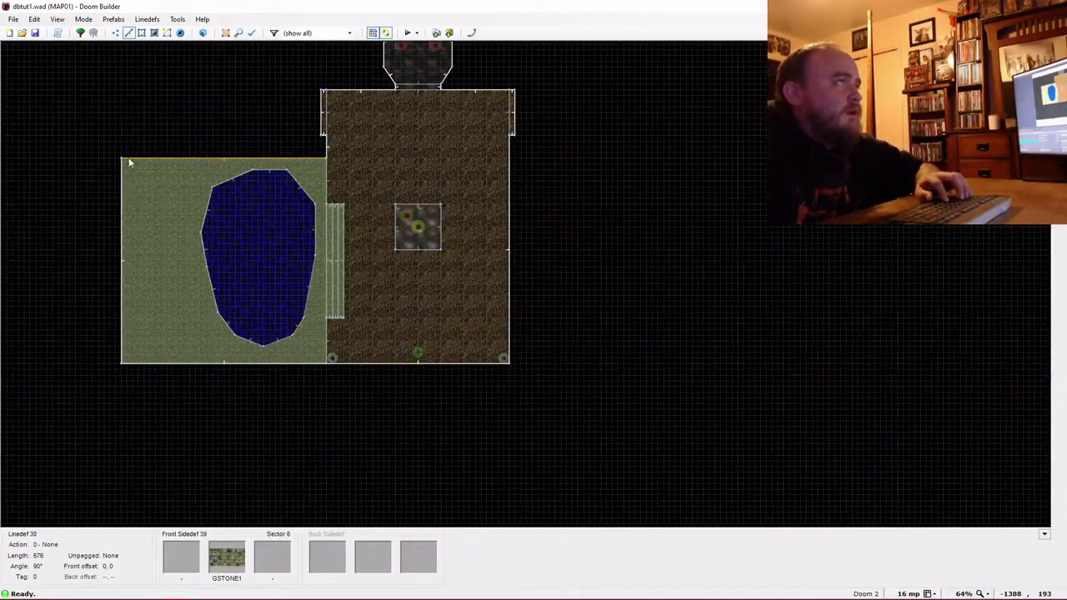
Move the grass area's northwest corner vertex north until the west wall is 800 units long.
key(v)
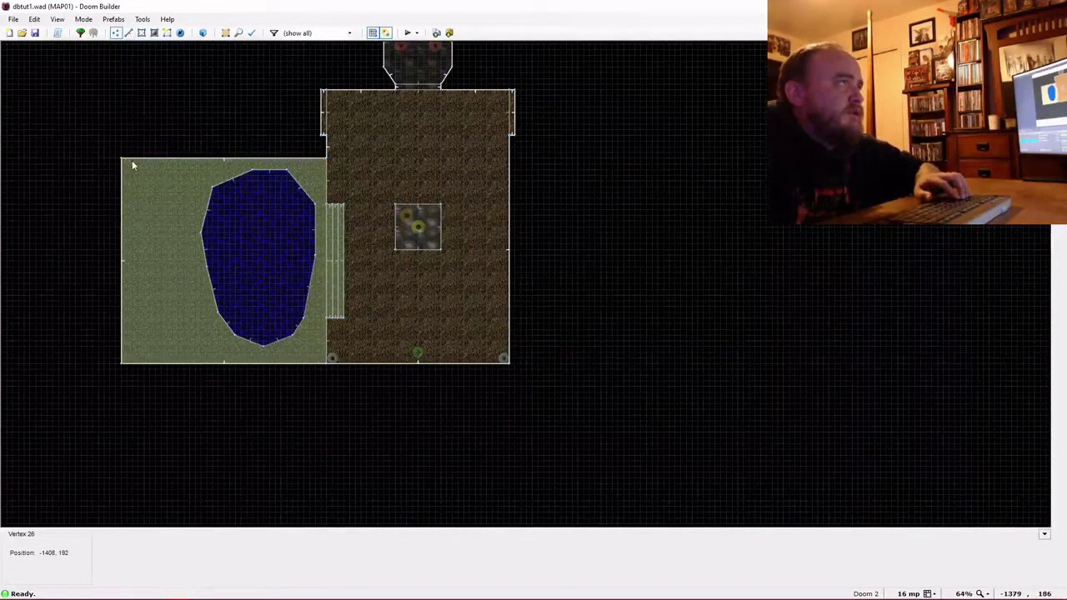
drag(128, 159, 124, 136)
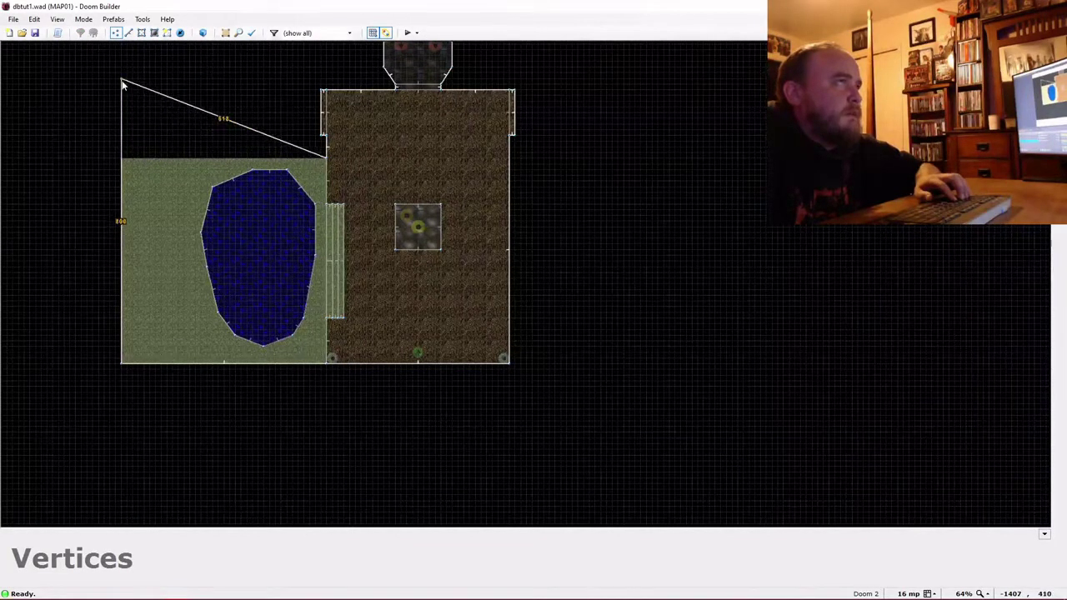
drag(122, 83, 123, 83)
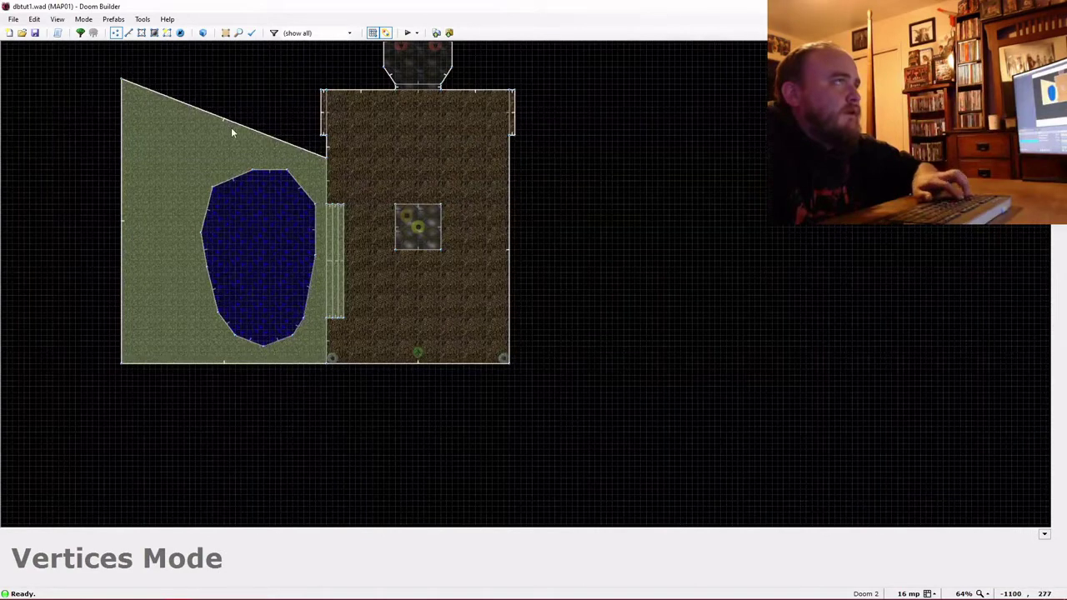
Add two vertices to the slanted north wall and reposition them to square it into an L-shaped outline.
key(d)
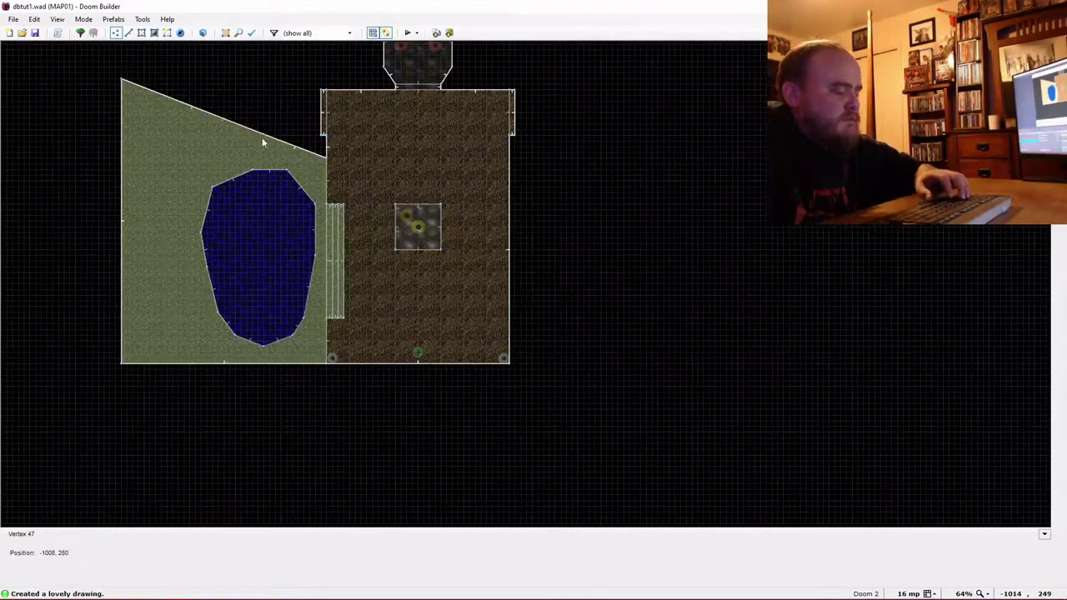
key(v)
right_drag(262, 141, 260, 167)
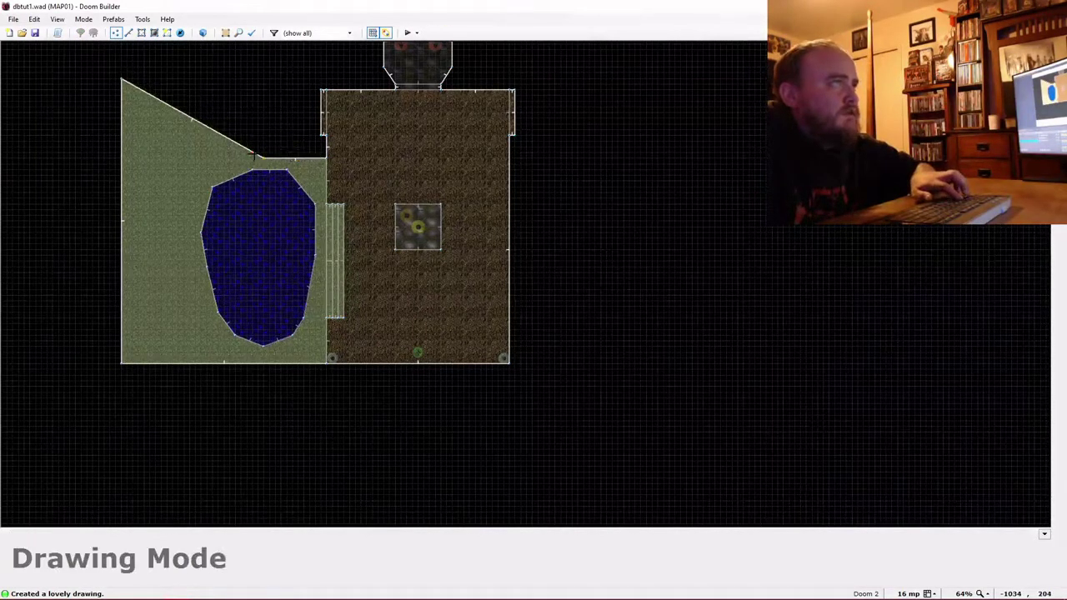
scroll(247, 158, up, 7)
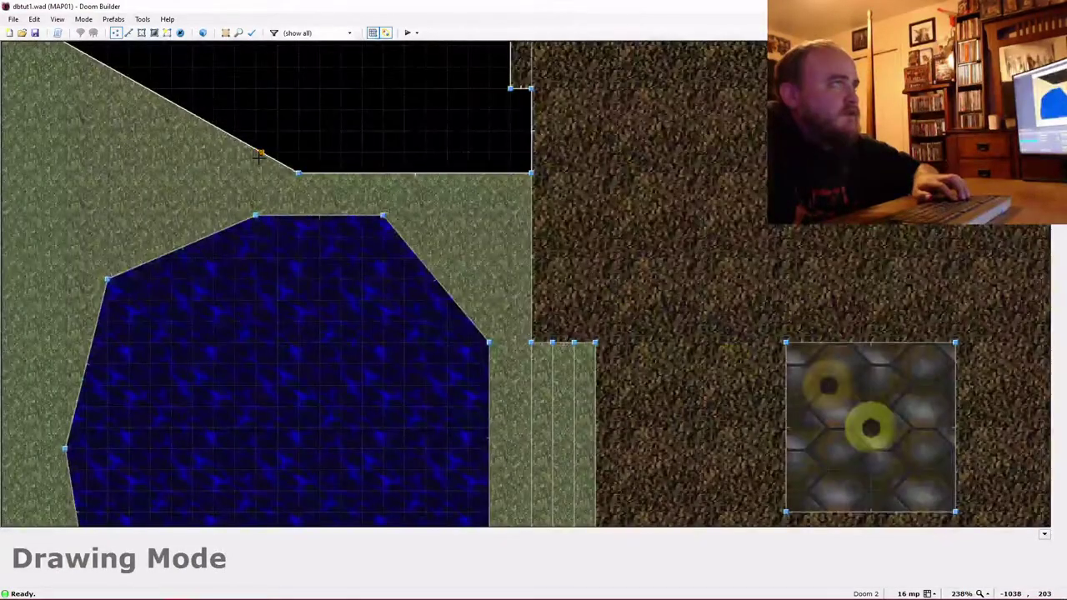
scroll(259, 156, up, 1)
right_click(260, 163)
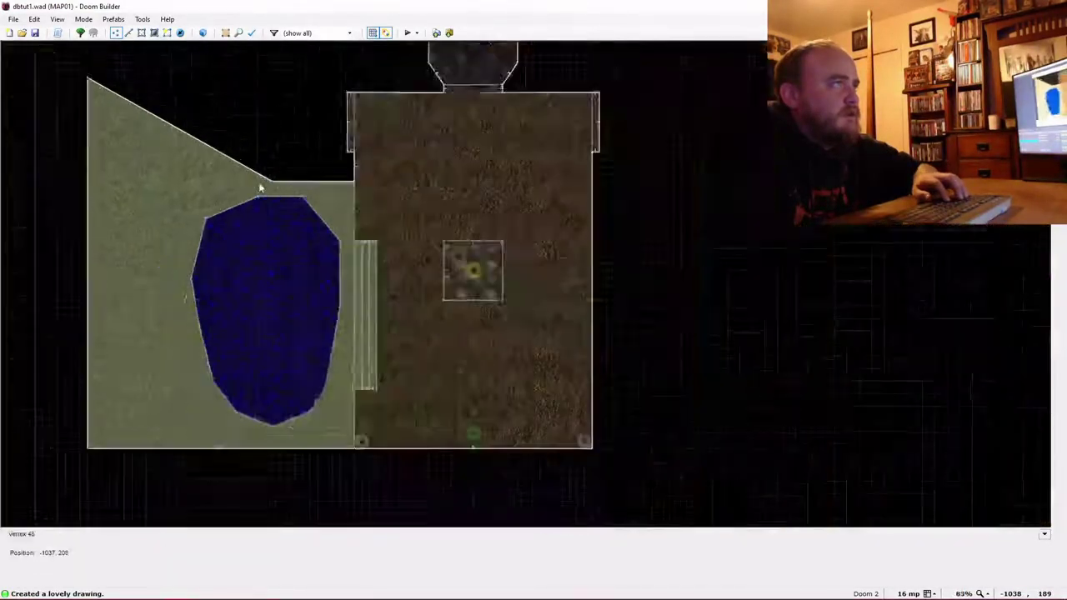
scroll(259, 159, down, 8)
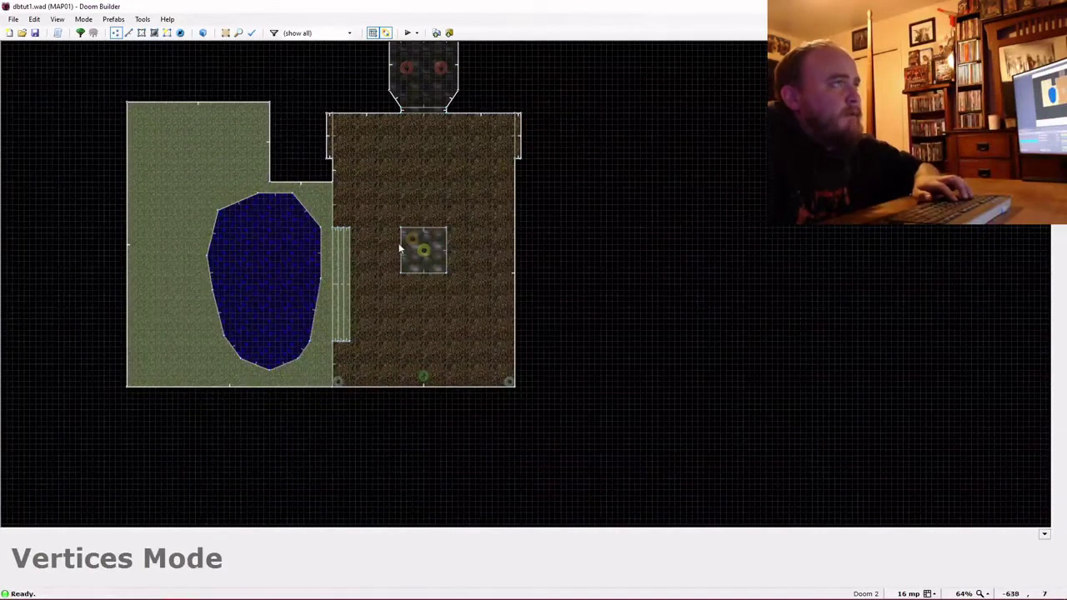
Move the water pool sector west and slightly south, away from the stairs.
key(s)
drag(261, 242, 230, 267)
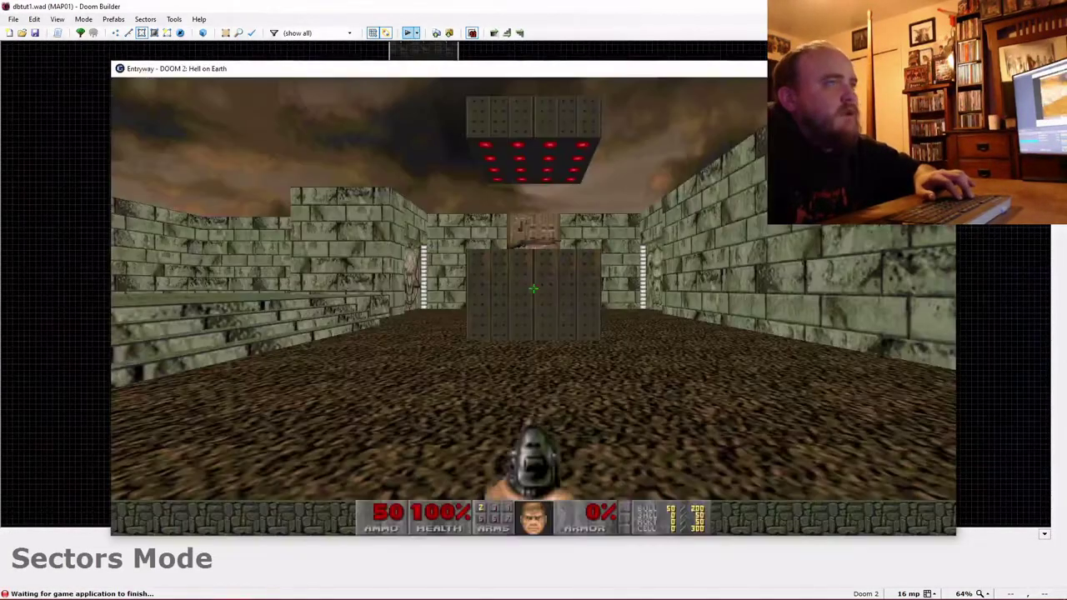
Playtest the enlarged pool area, walking around the water and shooting the enemies near the dark doorway.
key(w)
key(d)
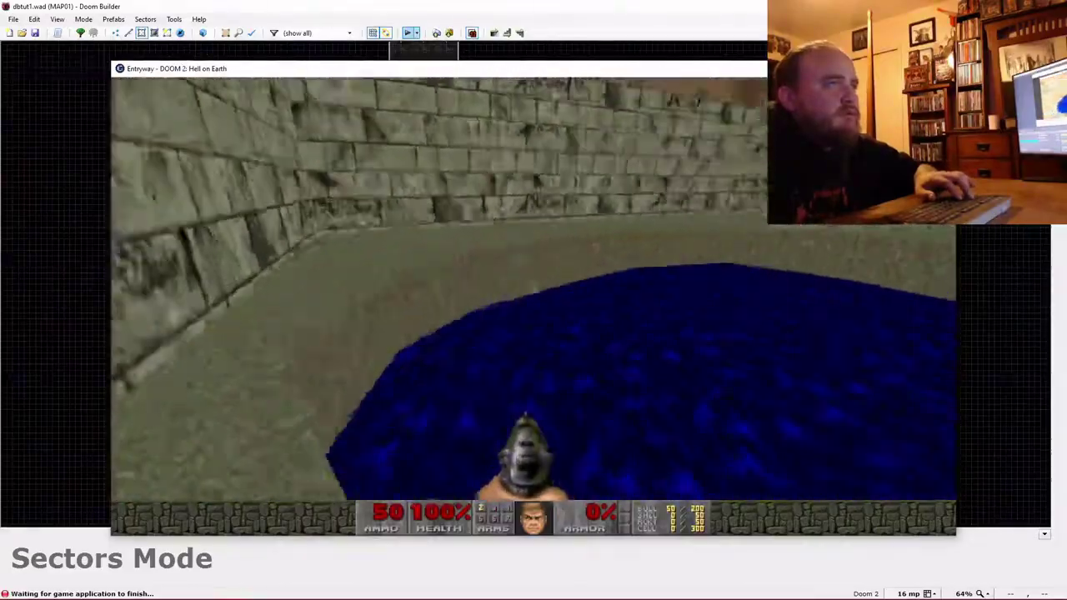
key(w)
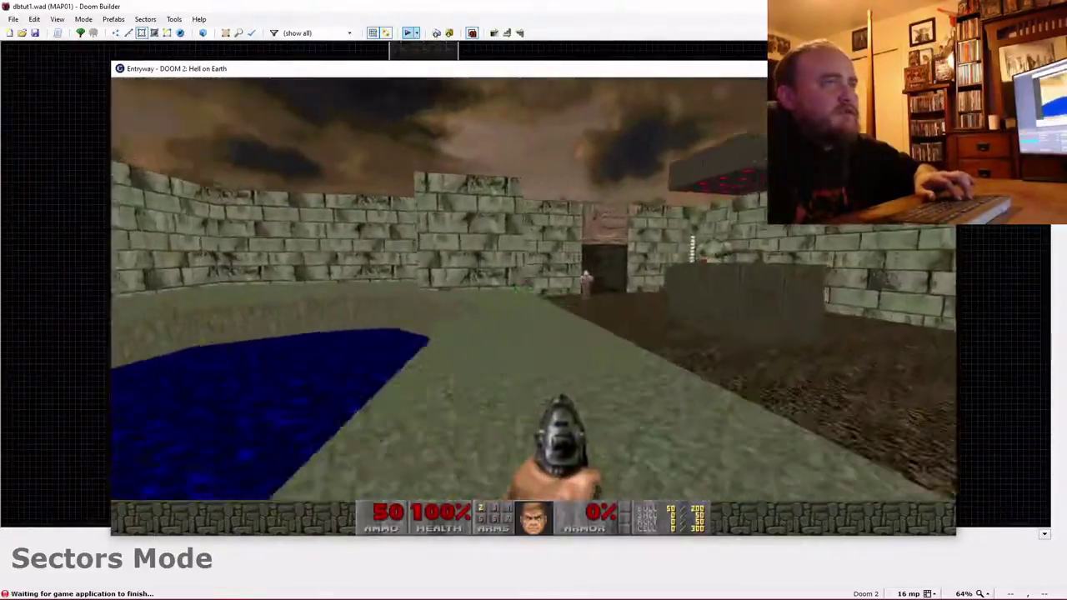
click(534, 289)
key(w)
click(534, 289)
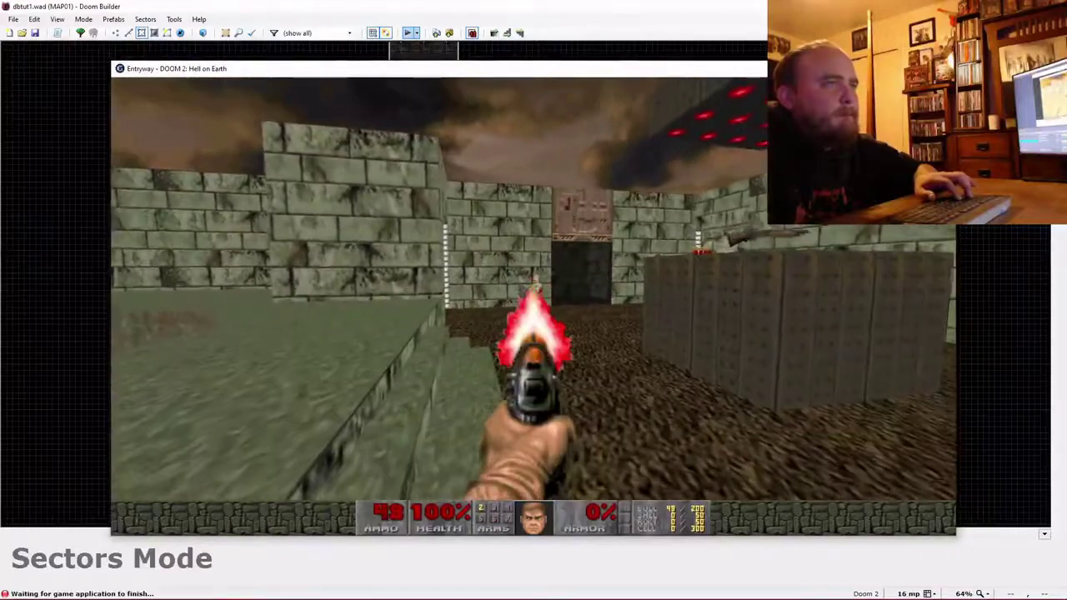
key(a)
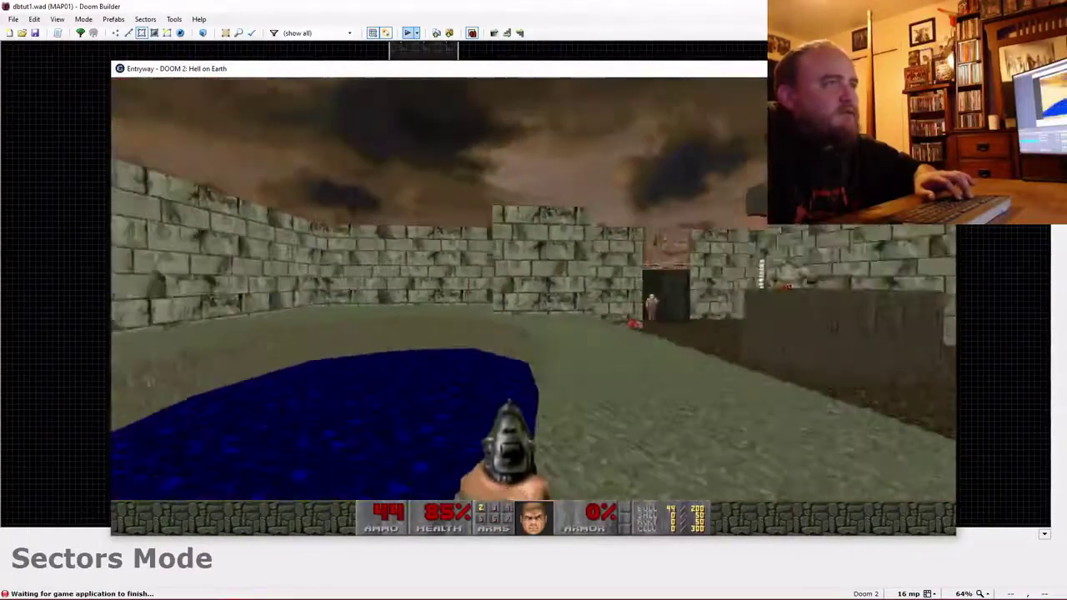
key(w)
click(533, 288)
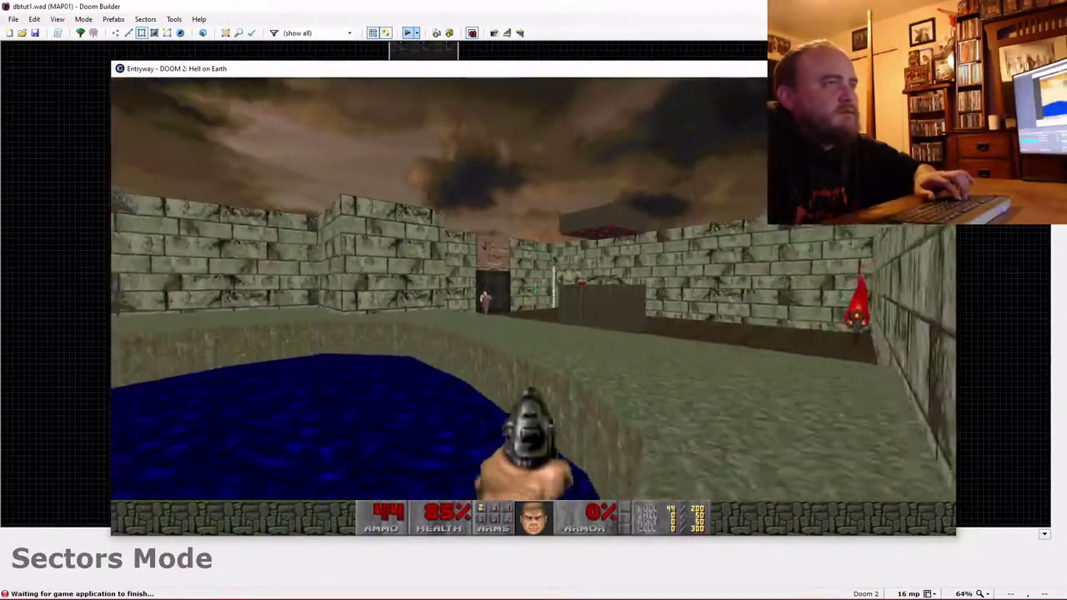
click(534, 288)
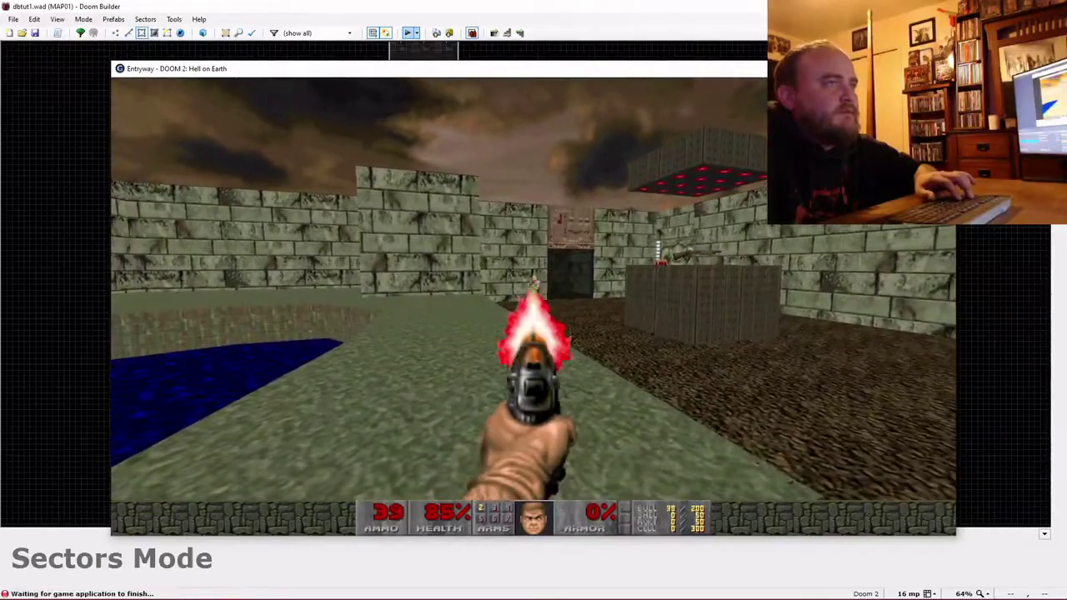
key(w)
click(533, 289)
click(534, 289)
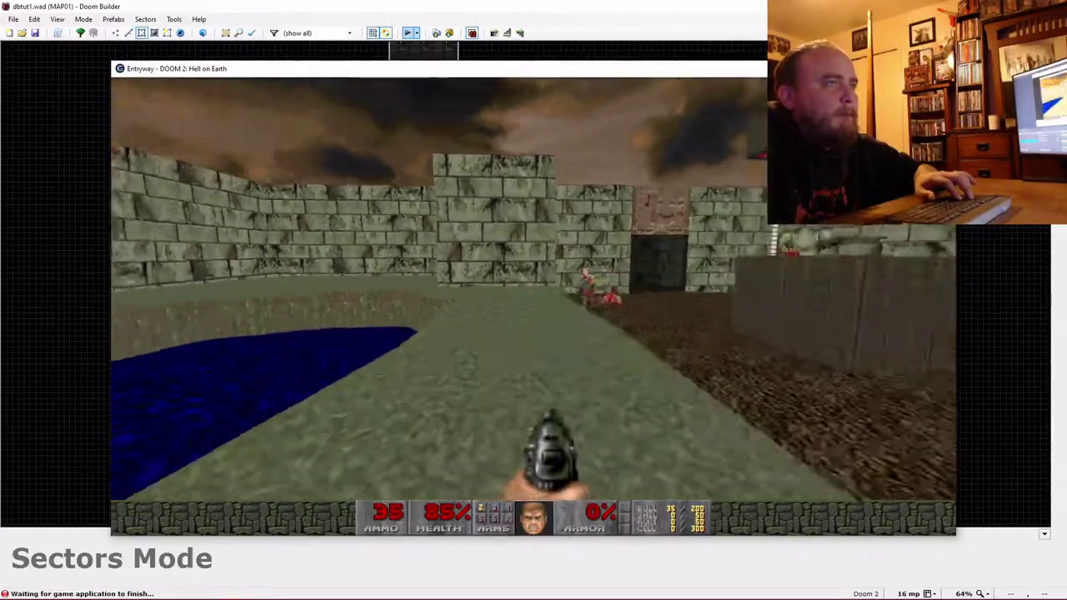
click(533, 288)
click(534, 288)
key(w)
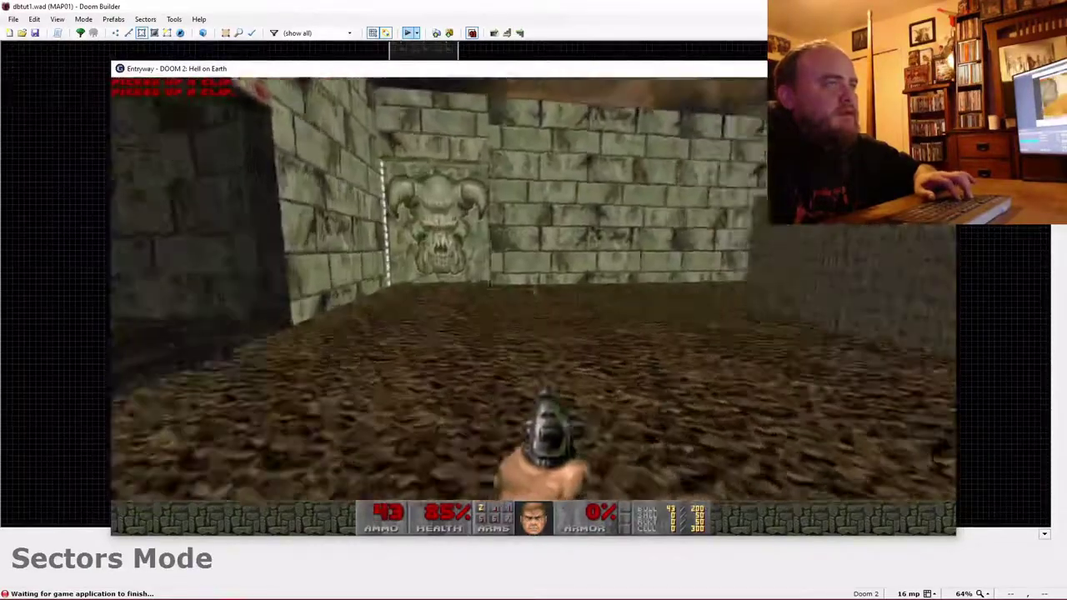
key(w)
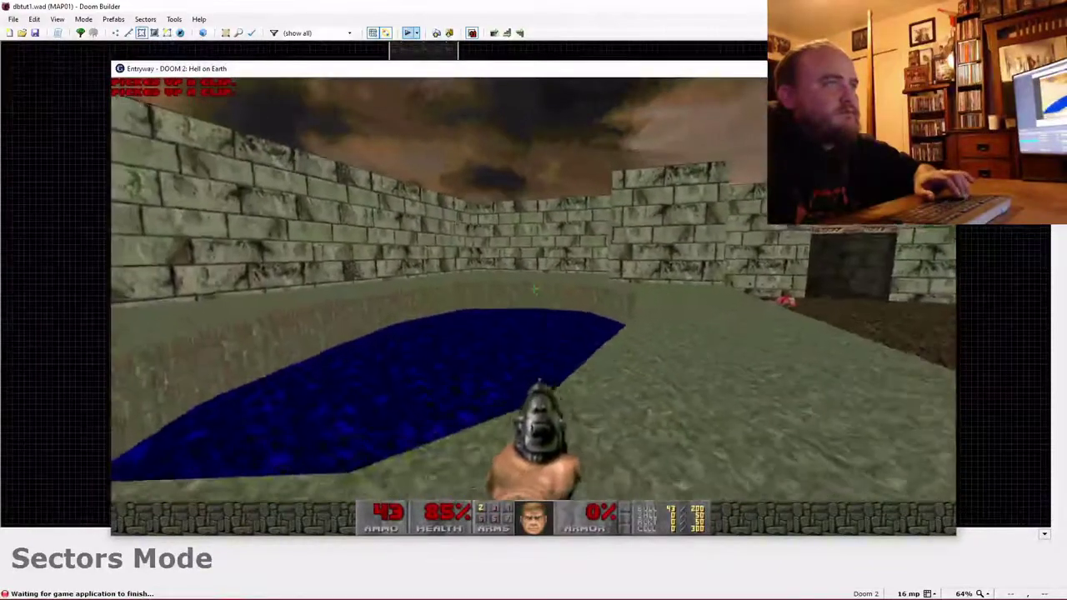
Quit the test game and return to the map editor.
key(Escape)
key(Up)
key(Return)
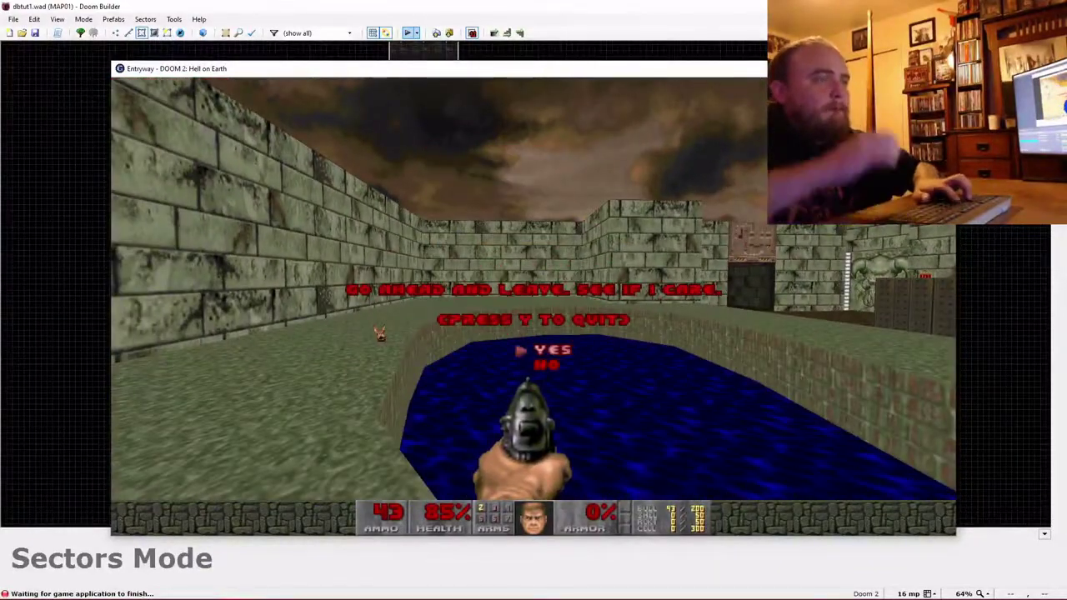
key(y)
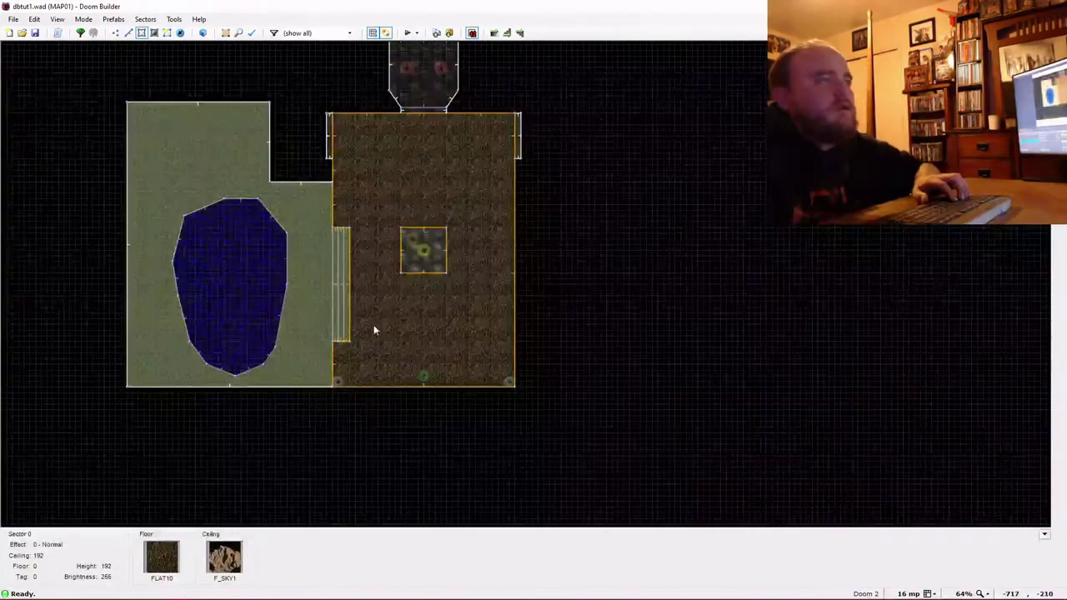
Shift the pool sector slightly west so its southern tip lines up with the midpoint of the grass area's south wall.
drag(238, 285, 227, 285)
drag(255, 320, 270, 321)
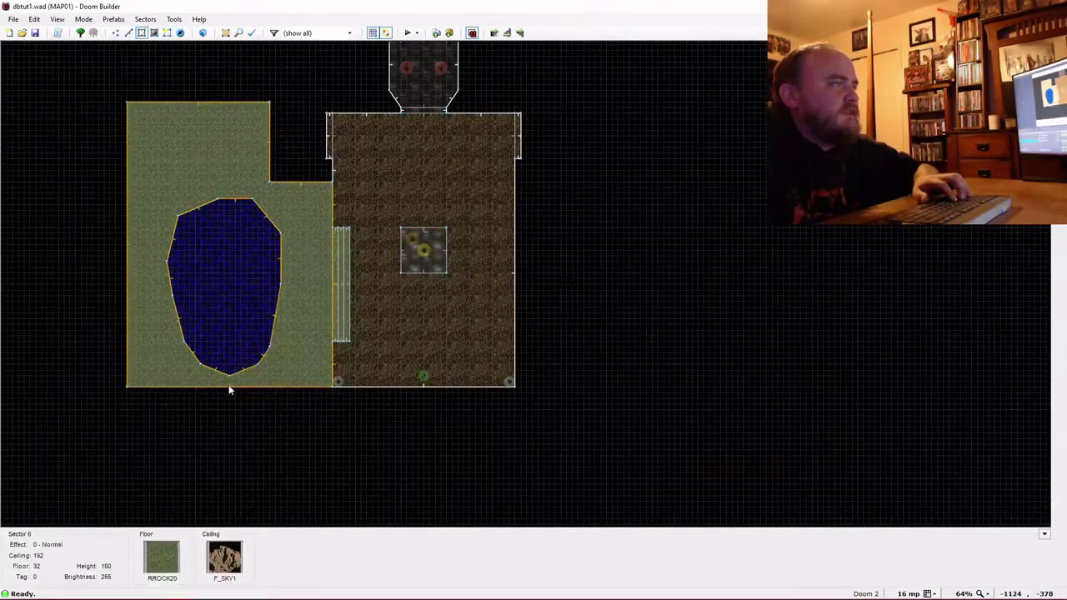
scroll(187, 367, up, 2)
scroll(221, 320, down, 2)
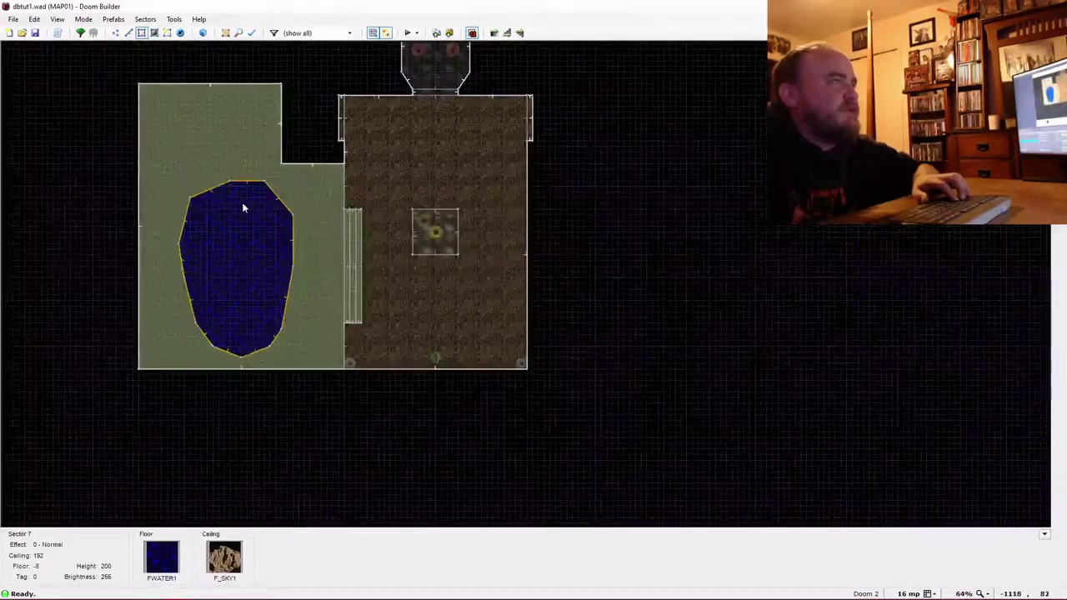
Draw two 96 by 16 rectangular sectors inside the pool's north end, one along its edge and one 16 units south of it.
scroll(241, 171, up, 4)
key(d)
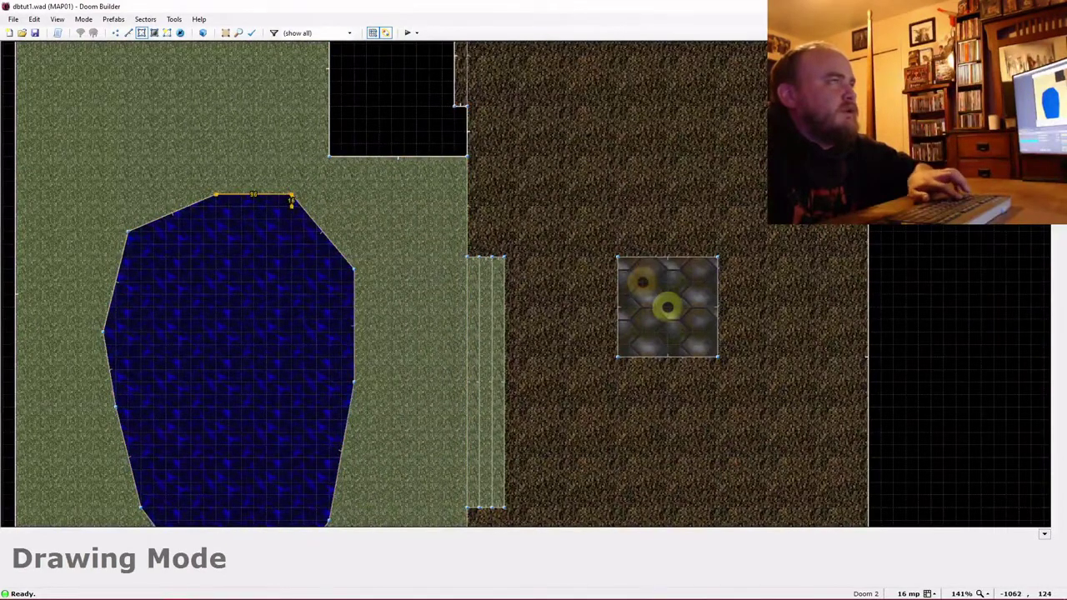
key(Return)
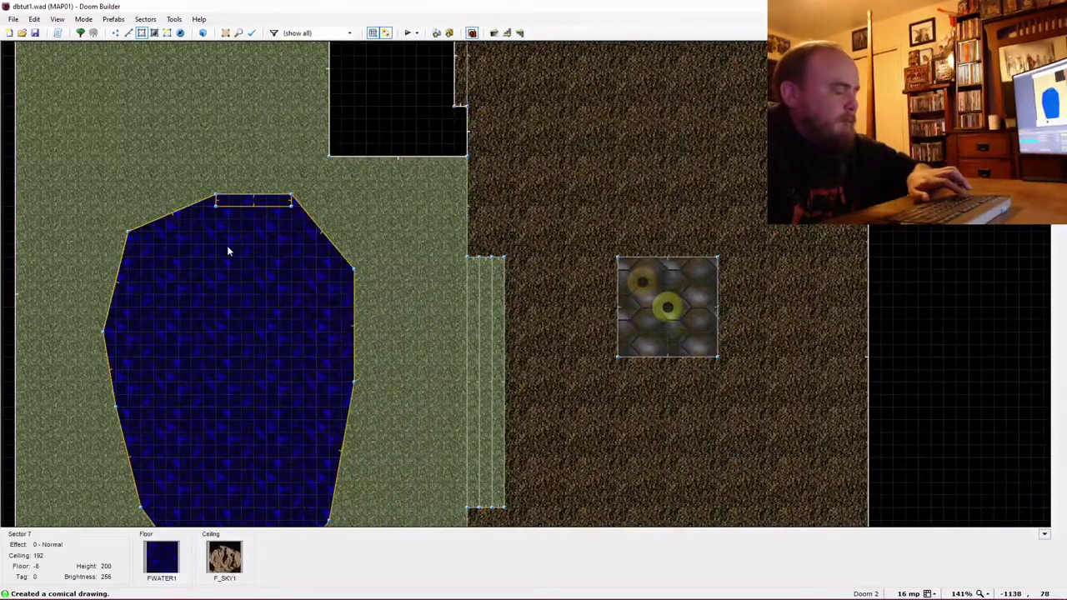
key(d)
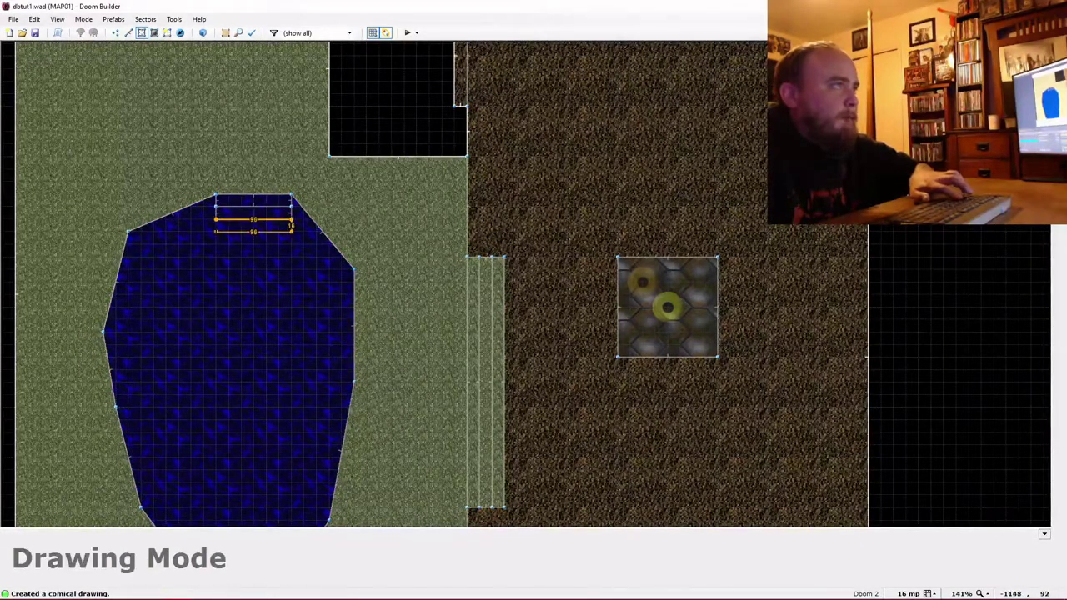
click(217, 230)
In the 3D view, raise the floor of the strip along the pool's north edge to 32.
key(w)
key(e)
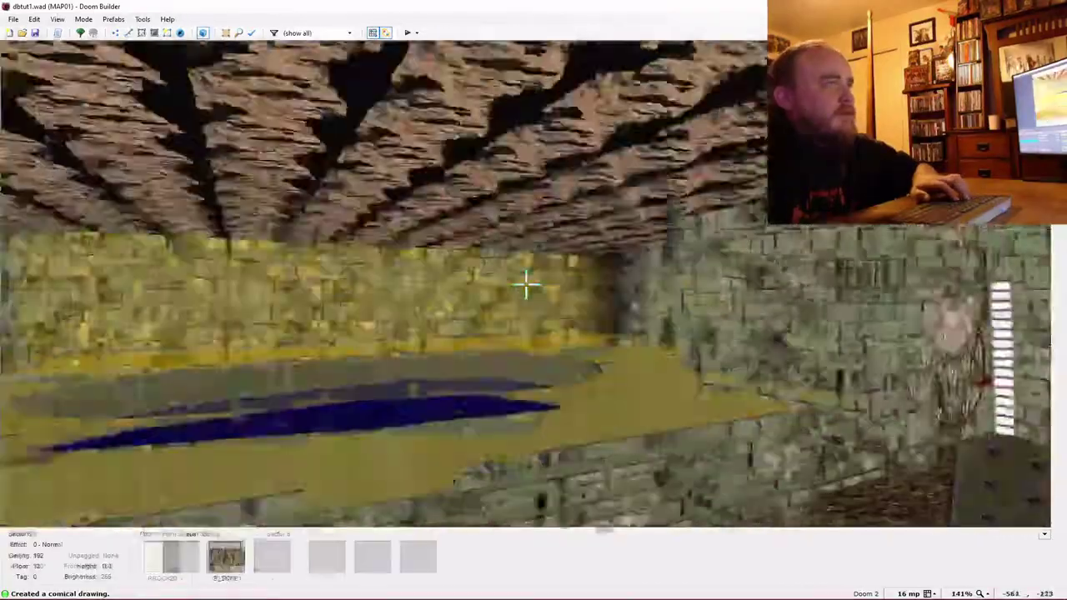
key(e)
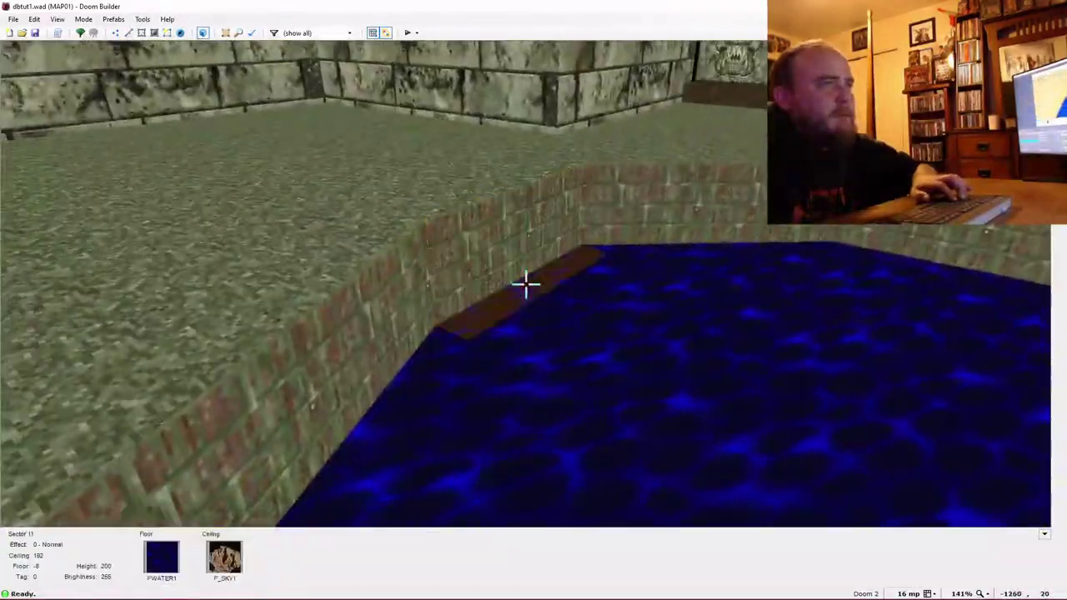
scroll(525, 283, up, 1)
scroll(525, 283, up, 3)
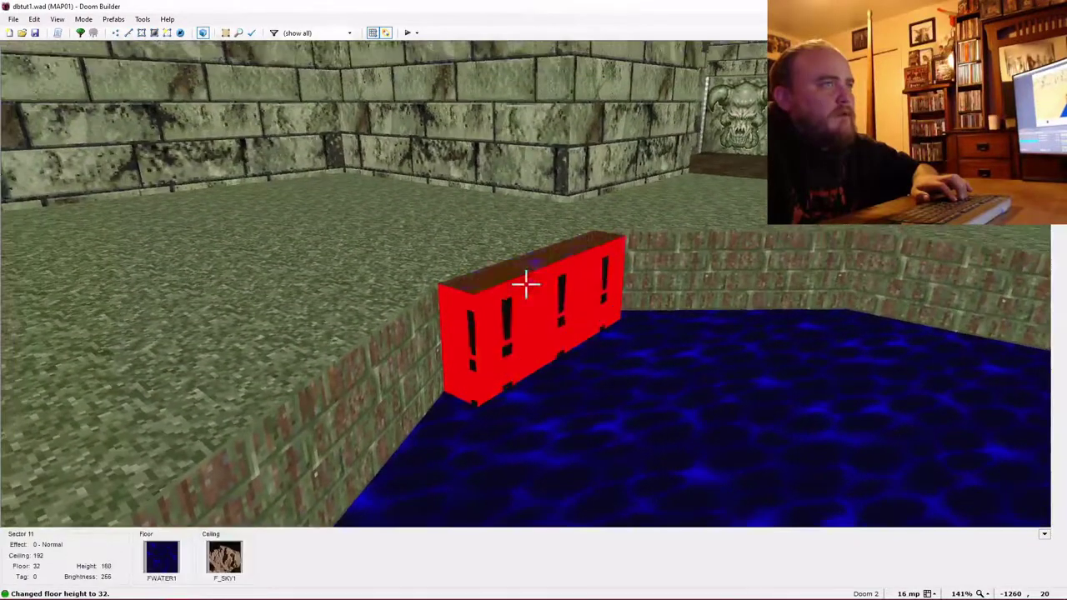
Set the floor heights of the three strips to 16, 8 and 0, descending from the pool's north edge.
scroll(525, 283, down, 2)
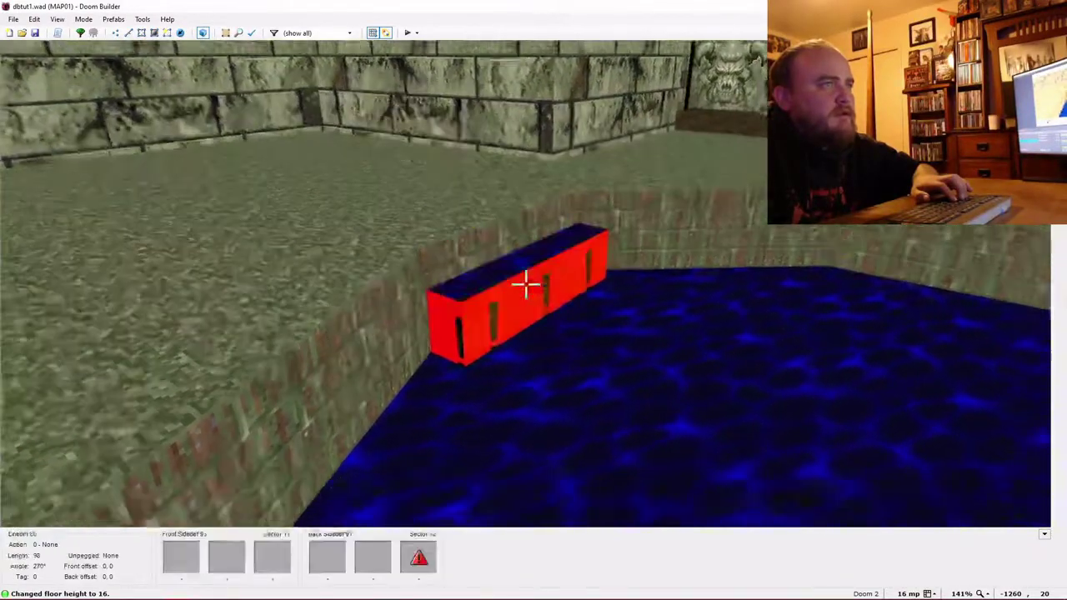
scroll(525, 283, up, 1)
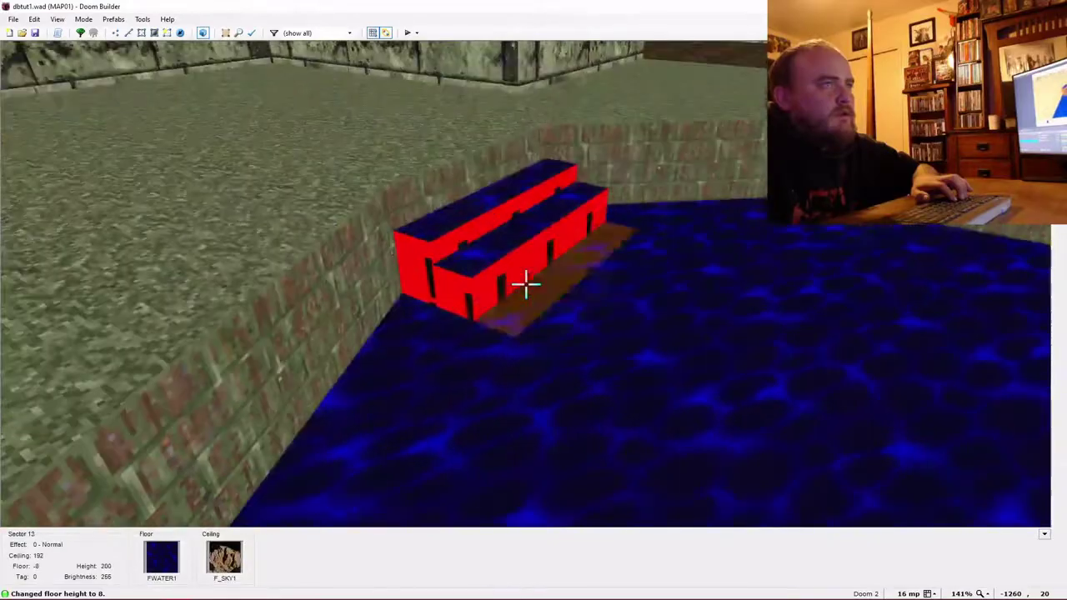
key(d)
key(f)
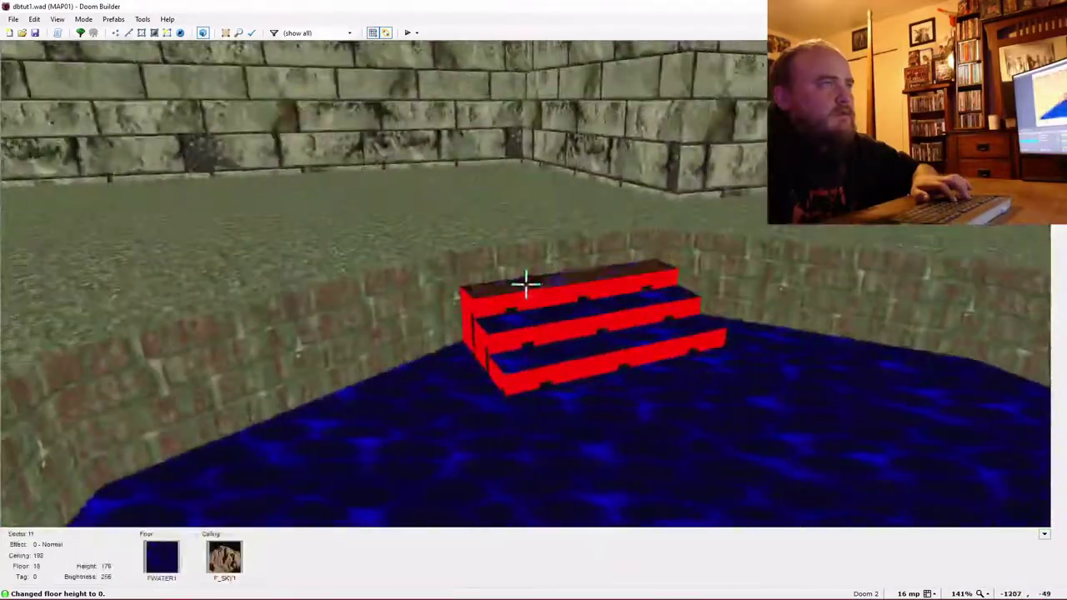
key(e)
key(s)
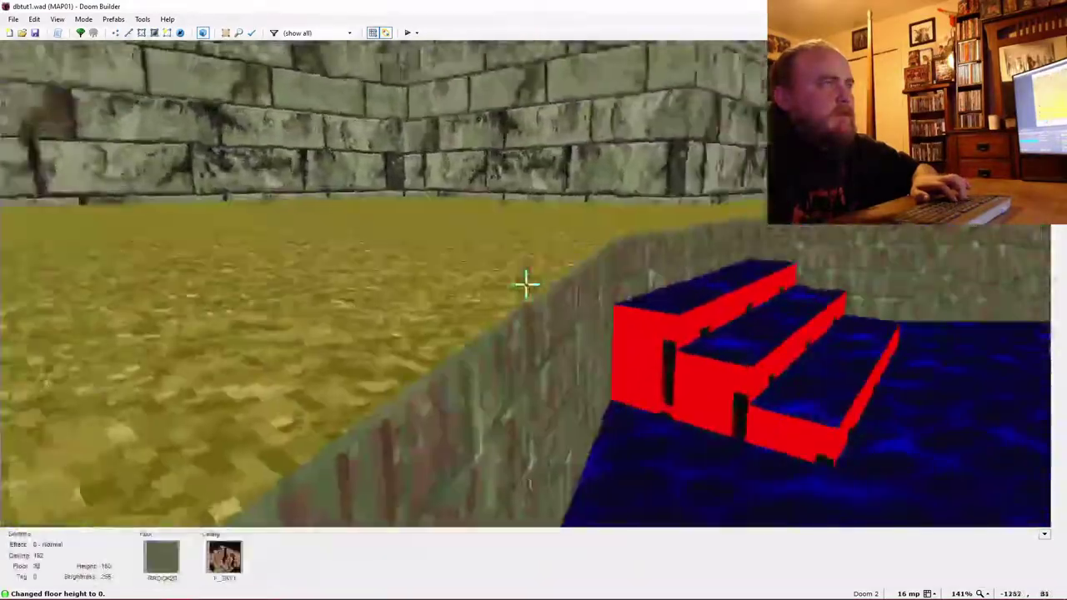
Change the floor flat of the highest step, against the pool's north edge, to CRATOP1.
key(e)
right_click(526, 283)
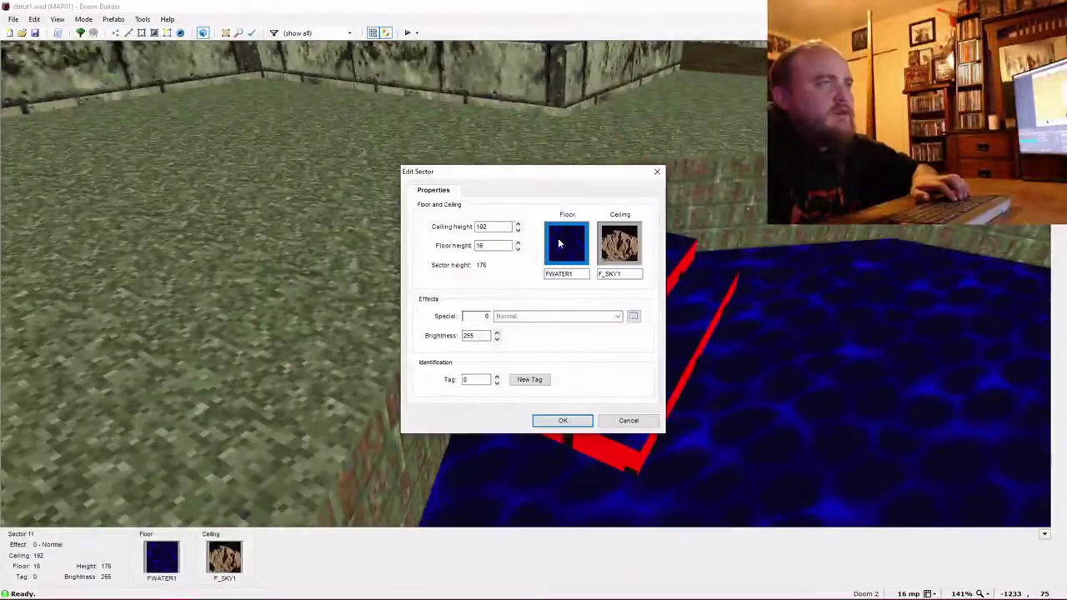
click(559, 245)
scroll(595, 392, down, 2)
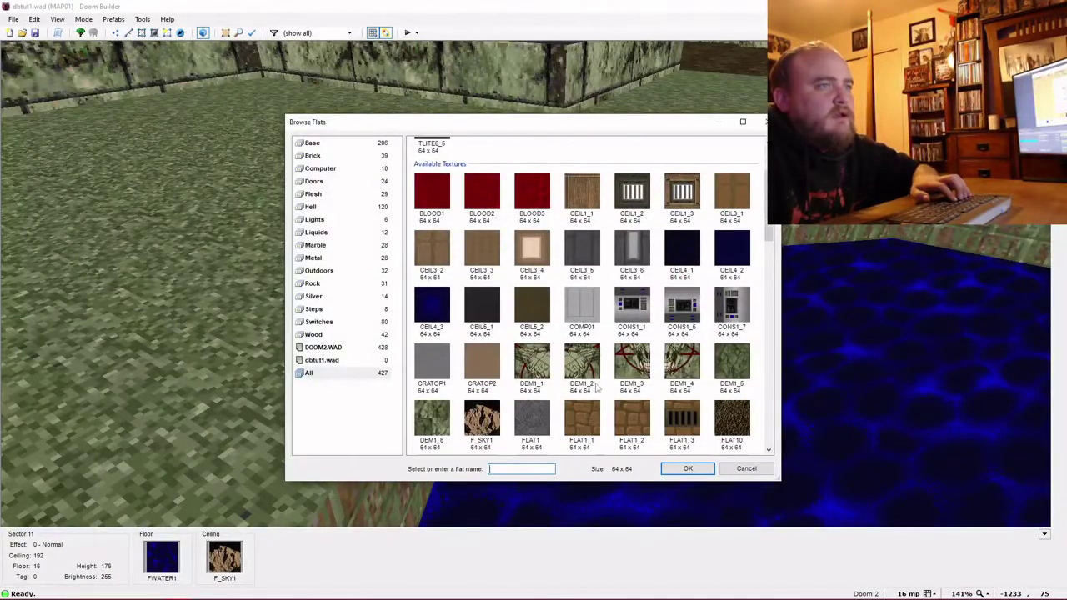
double_click(427, 359)
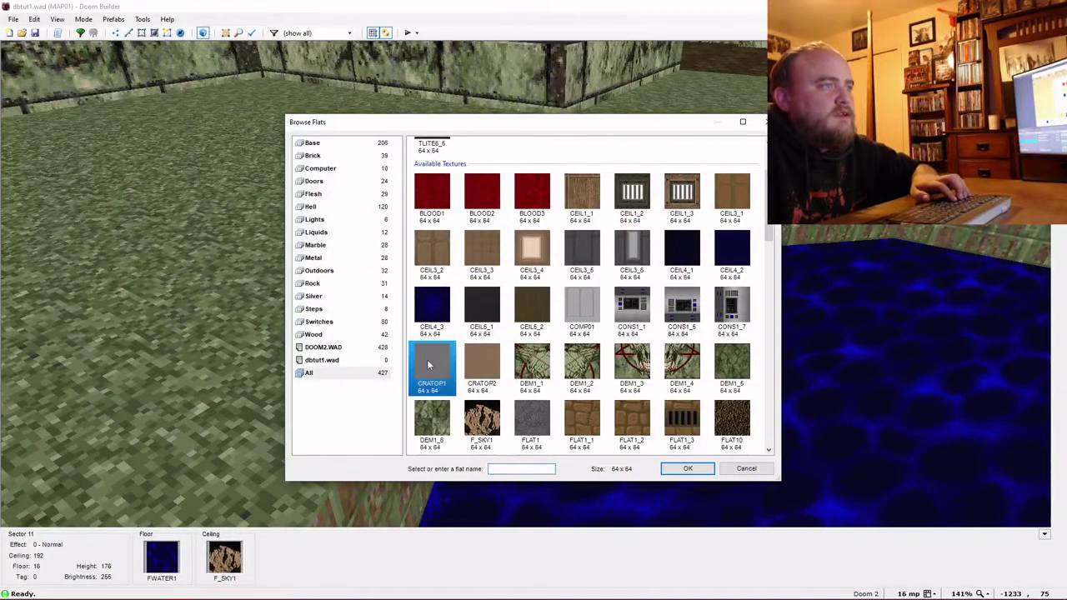
key(Return)
key(f)
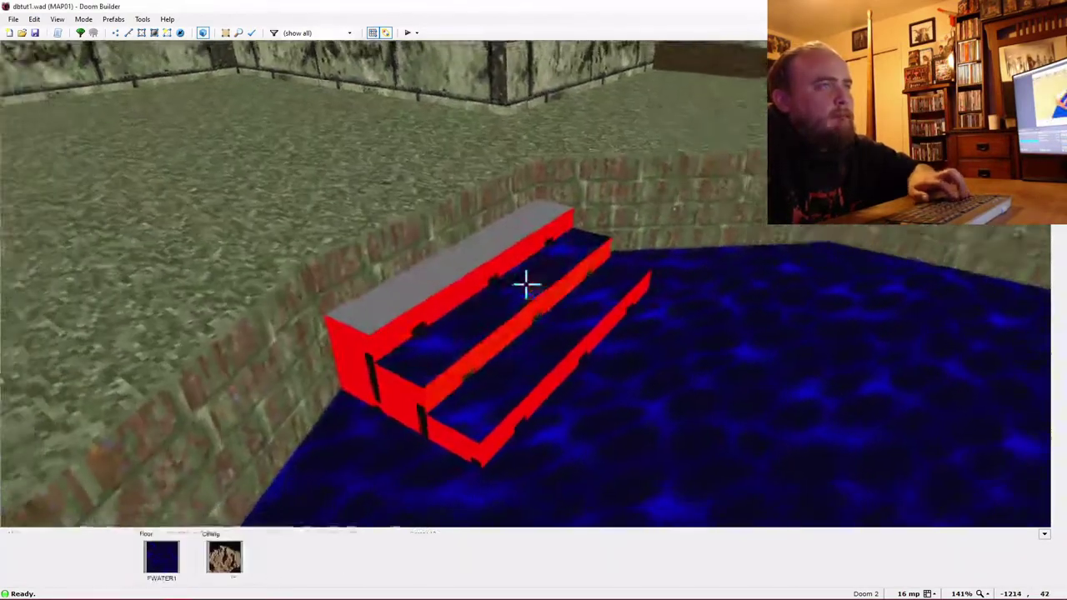
Copy the CRATOP1 flat from the highest step onto the floors of the two lower steps.
key(ctrl+c)
key(ctrl+v)
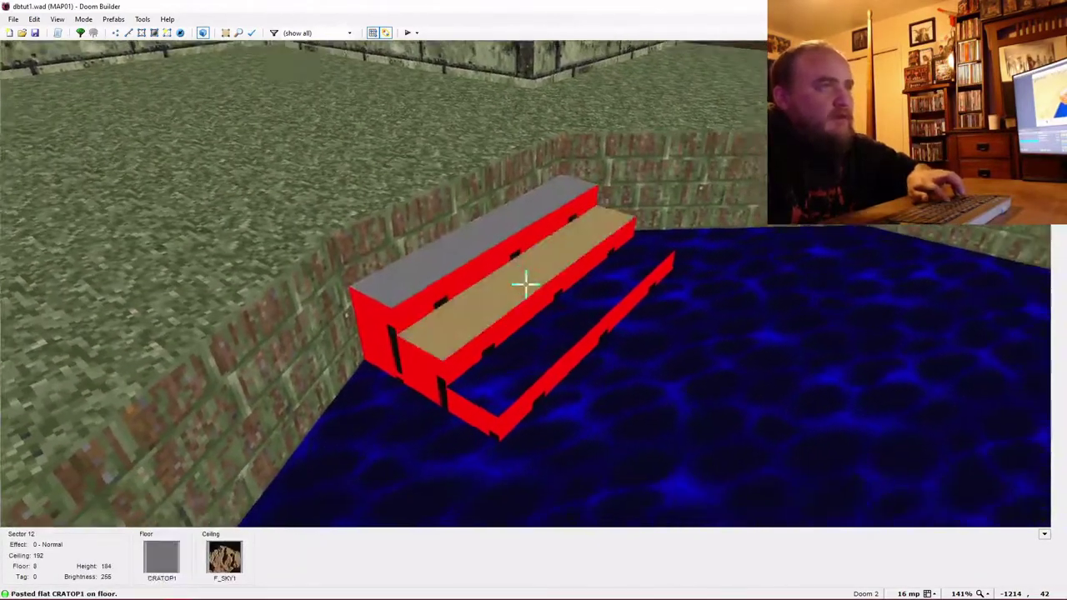
key(ctrl+v)
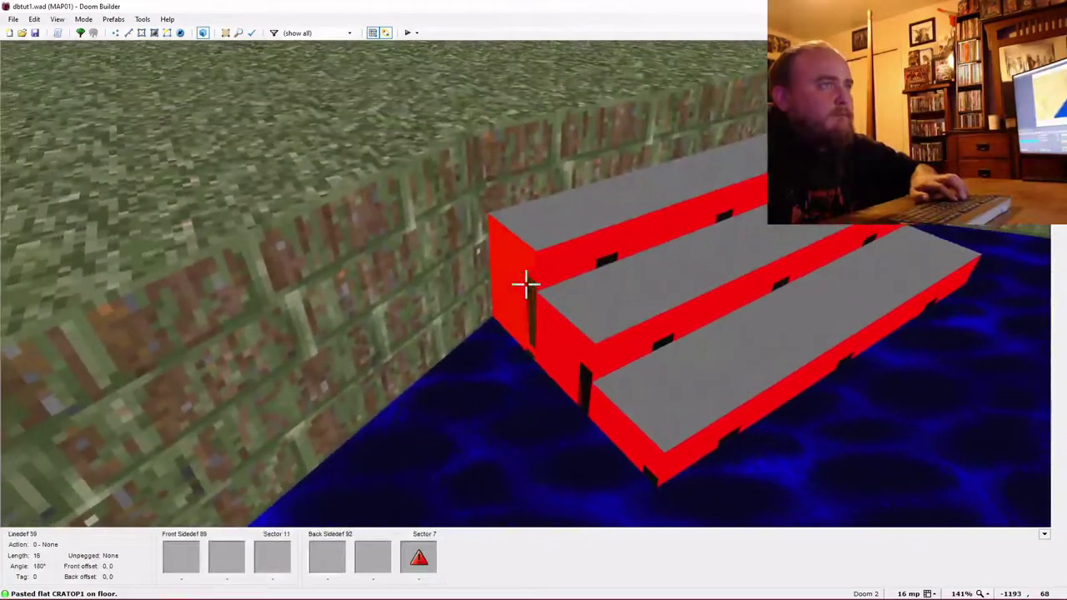
Assign the GRAY1 texture to the missing back-side lower part of the highest step's short end.
right_click(525, 283)
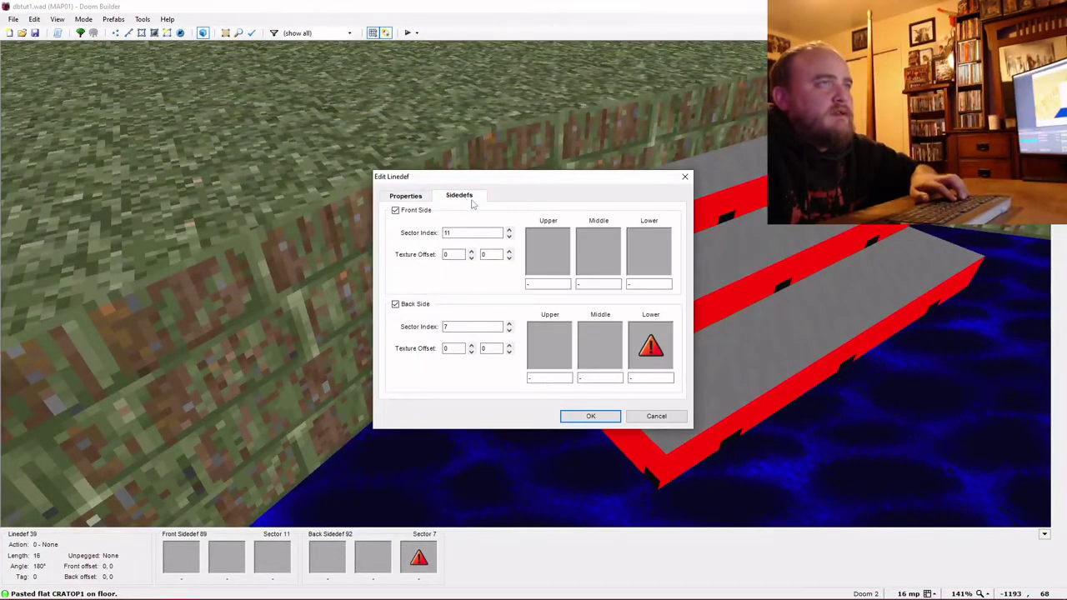
click(650, 346)
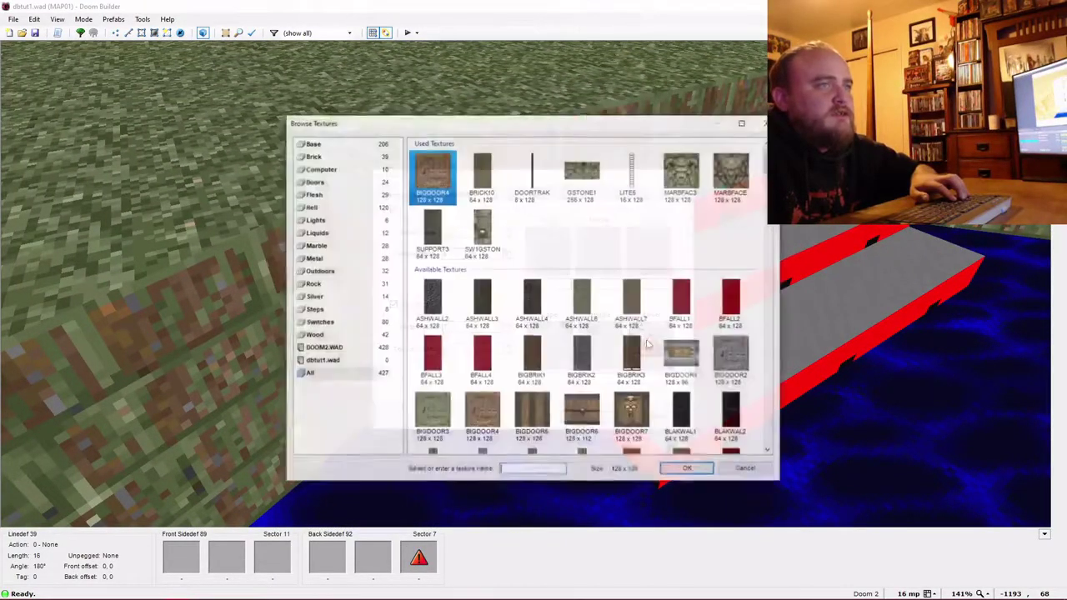
scroll(619, 275, down, 10)
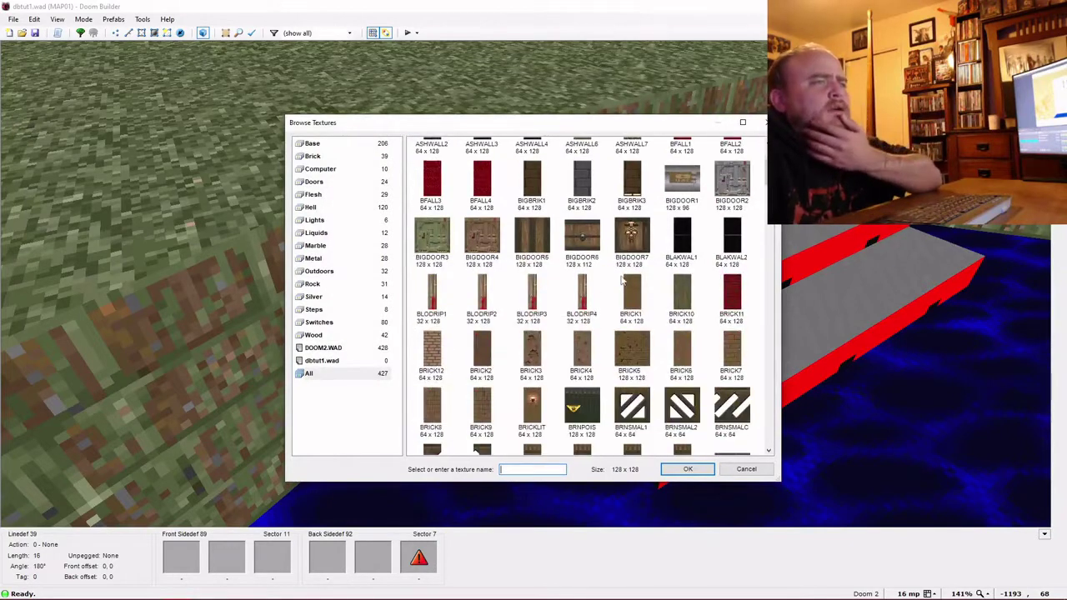
scroll(619, 282, down, 3)
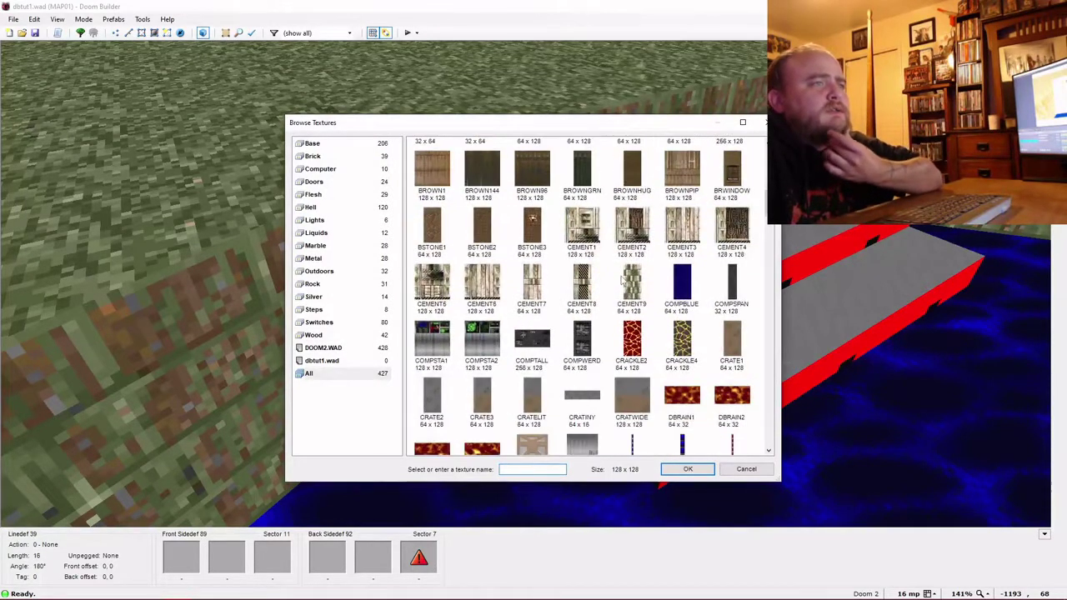
scroll(621, 281, down, 5)
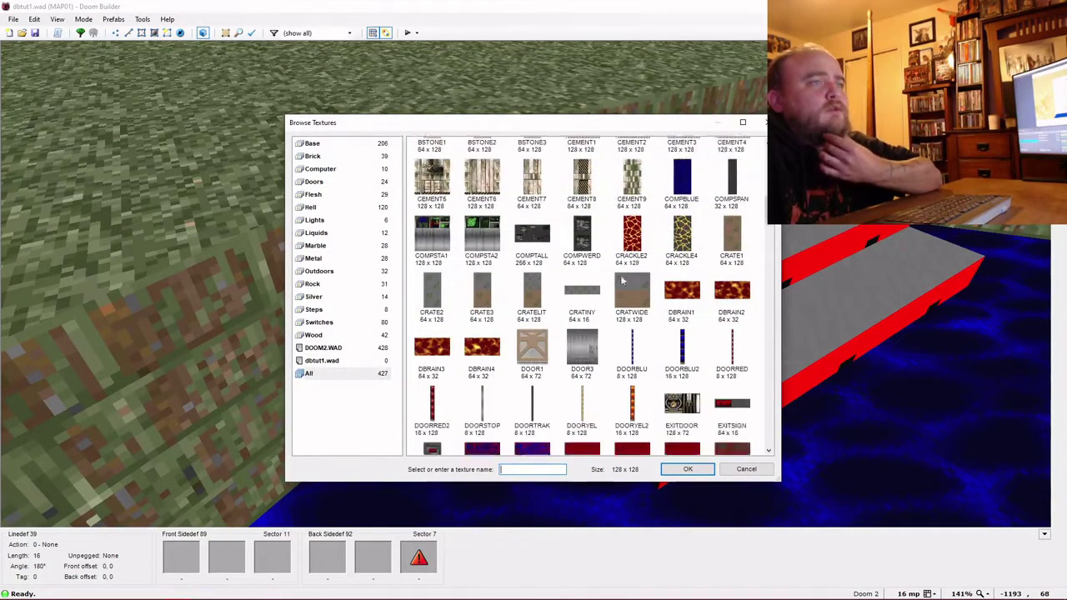
scroll(621, 282, down, 1)
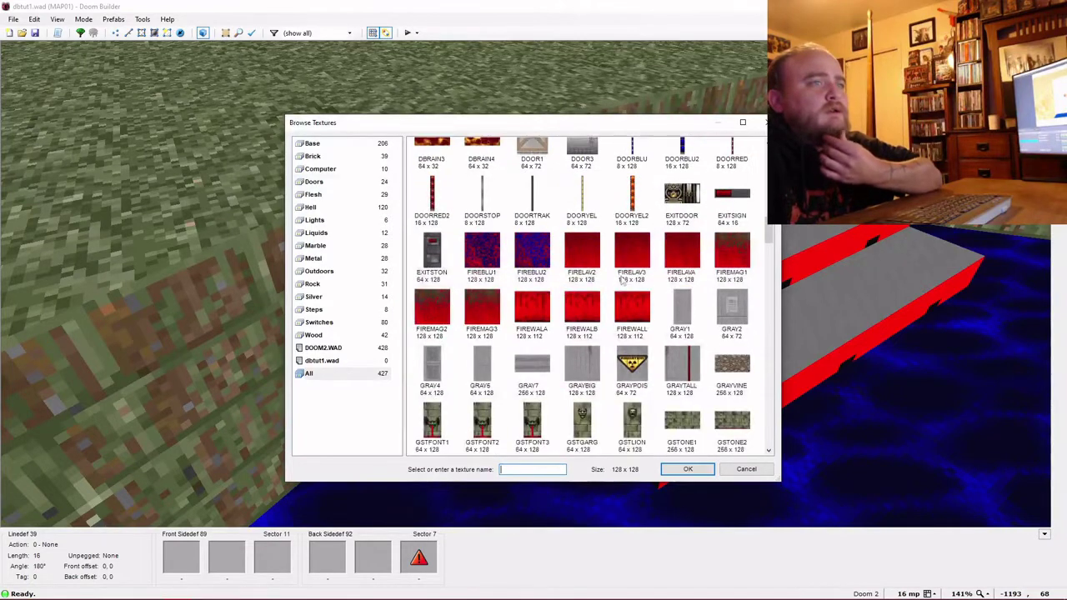
double_click(688, 321)
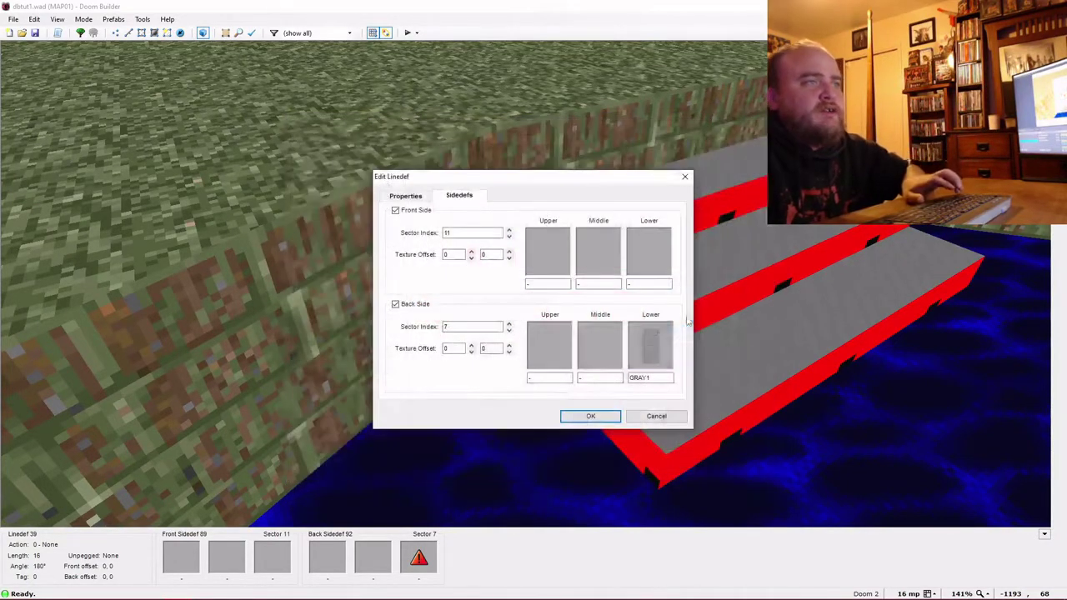
click(590, 417)
Paste the GRAY1 texture onto all remaining untextured fronts and sides of the three pool steps.
key(ctrl+v)
key(s)
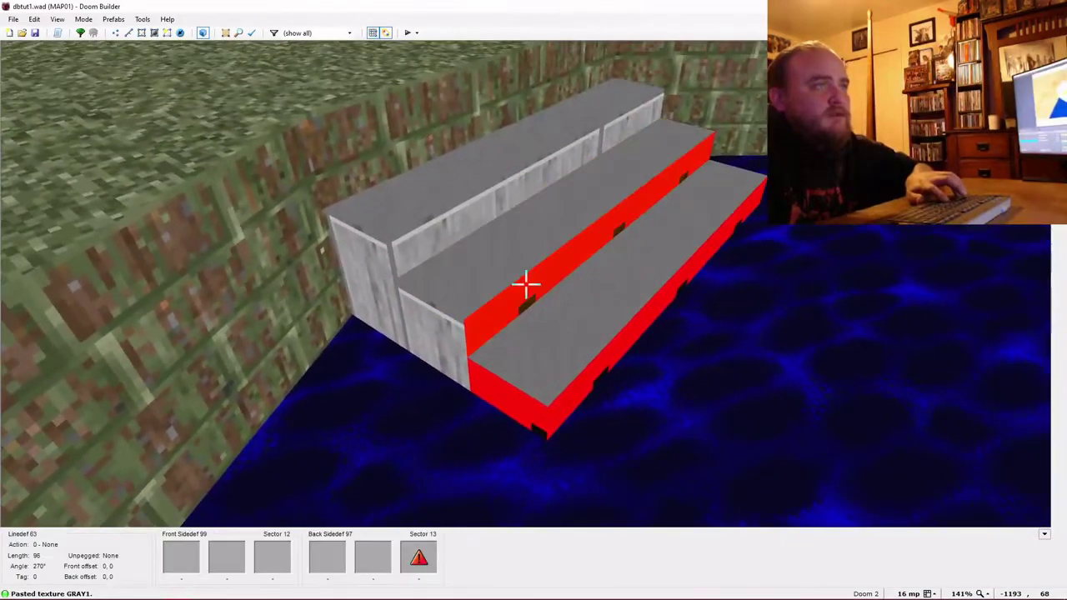
key(ctrl+v)
key(ctrl+v)
key(f)
key(f)
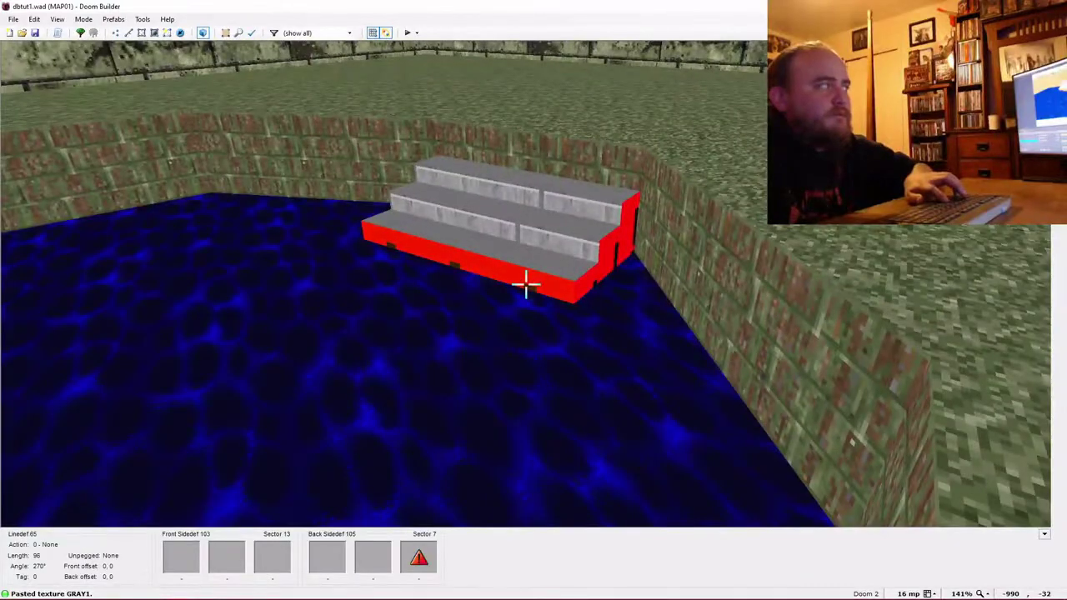
key(ctrl+v)
key(w)
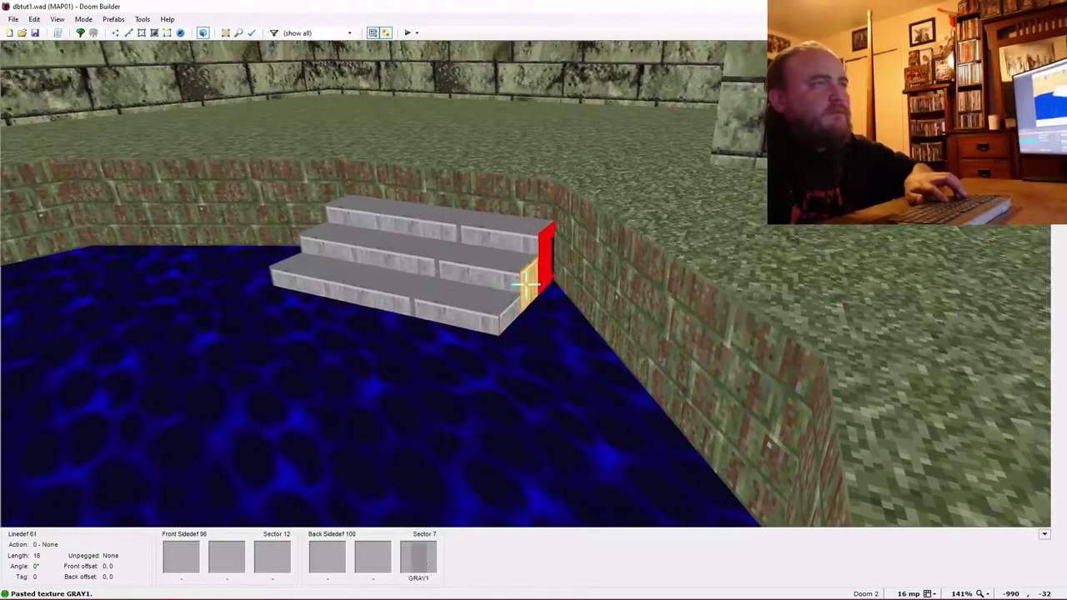
key(ctrl+v)
Leave the 3D view, launch the map in GZDoom, and walk through the pool and up the new steps to test them.
key(e)
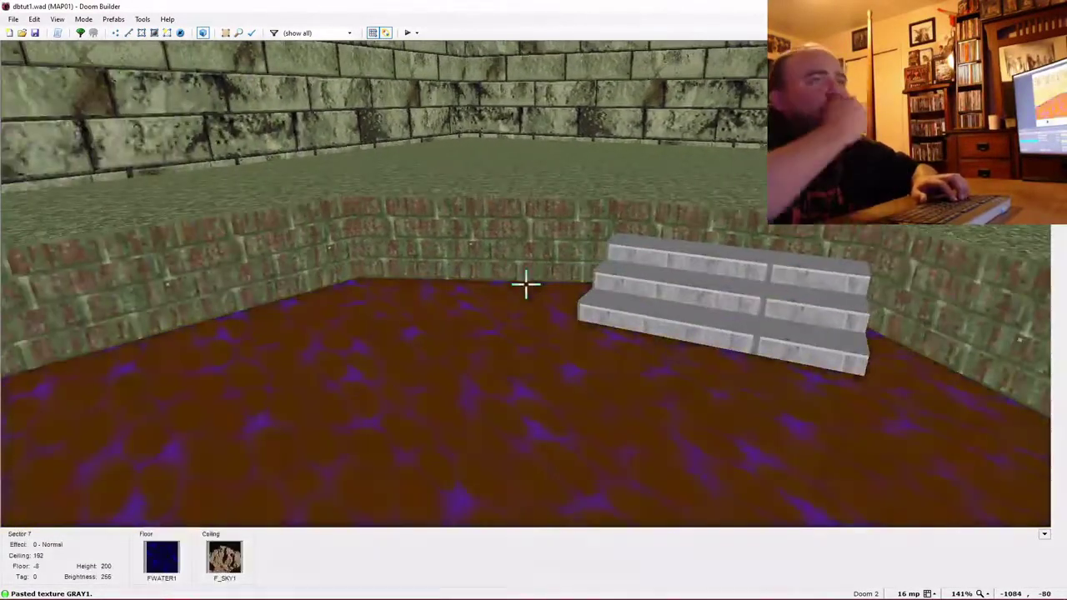
key(d)
key(f)
key(e)
key(s)
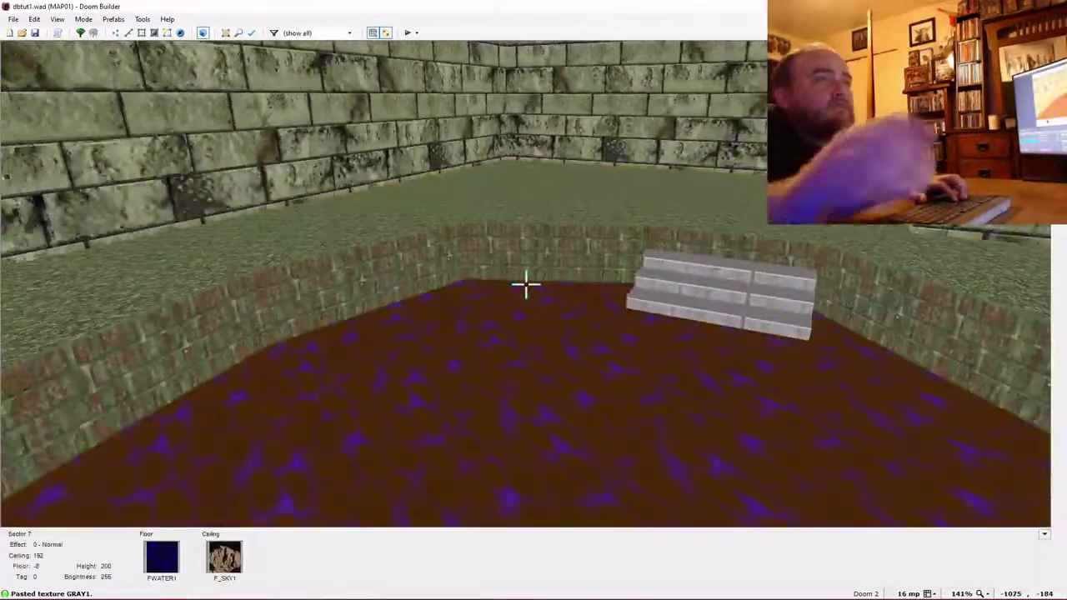
key(q)
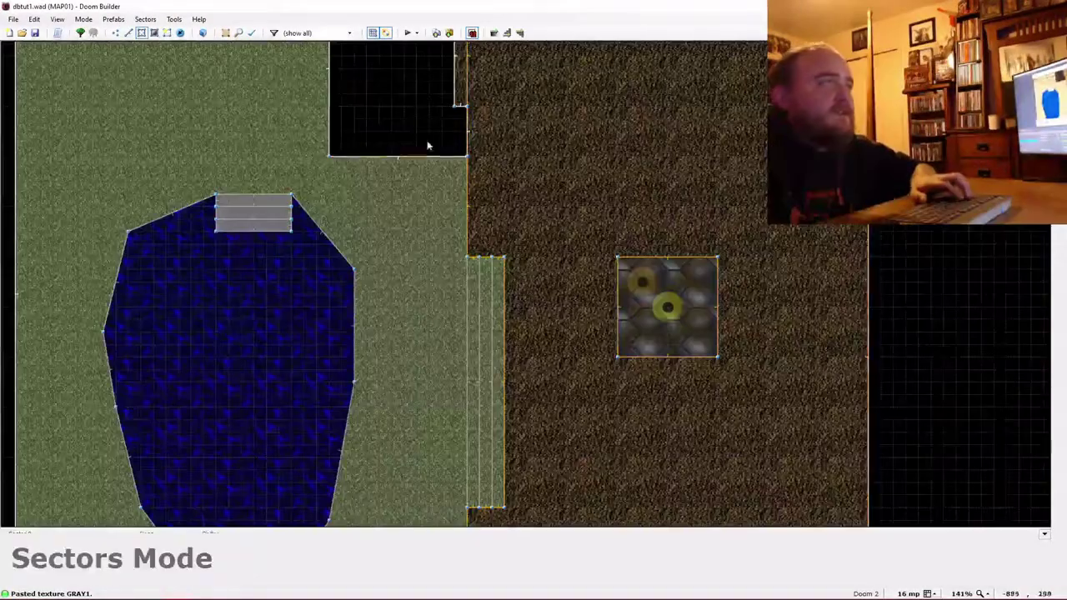
click(407, 33)
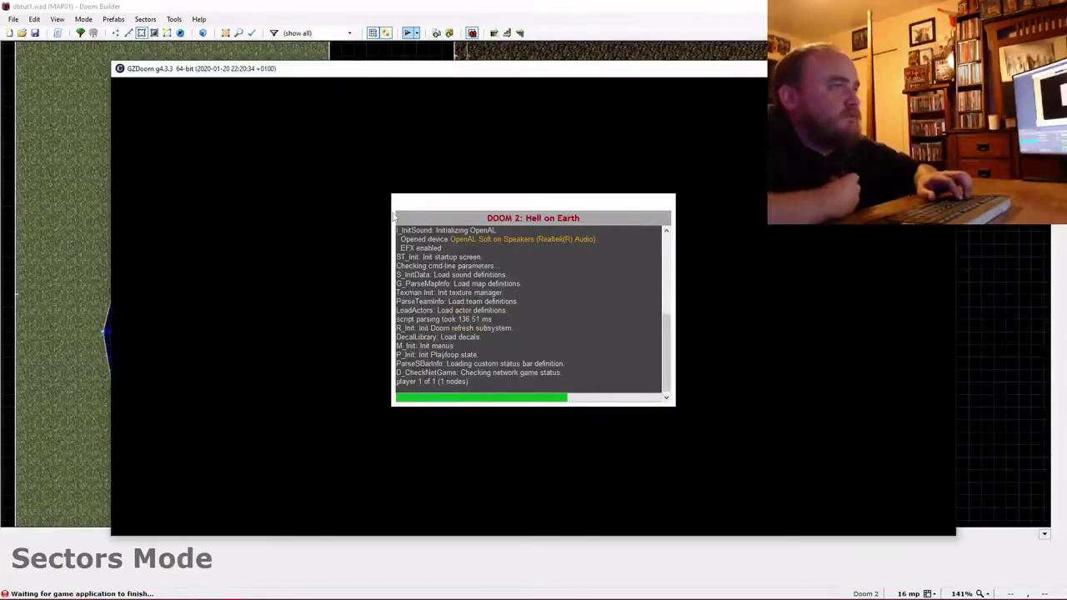
key(w)
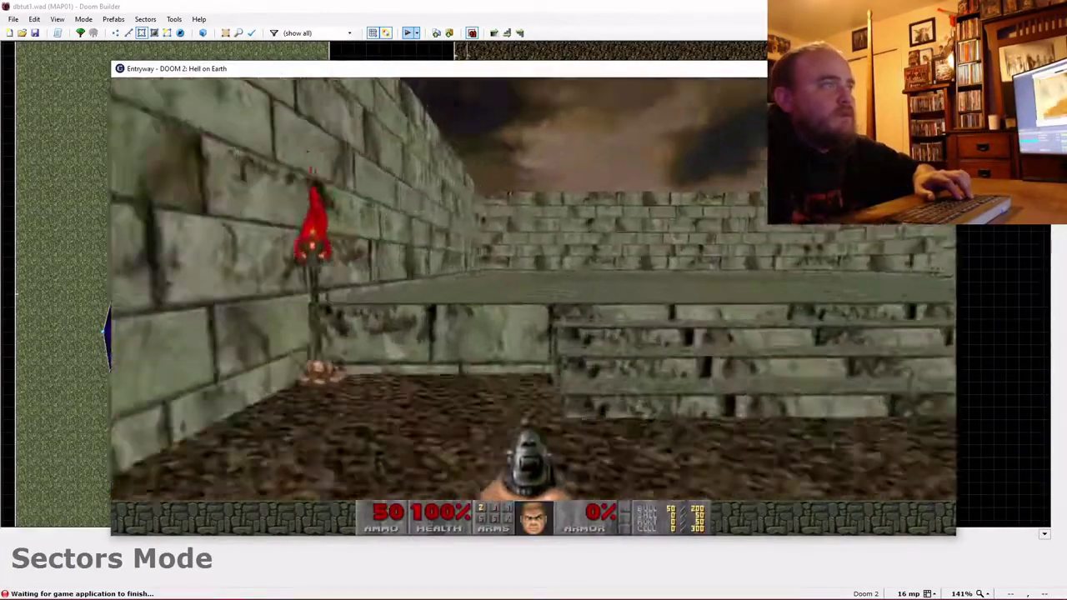
key(w)
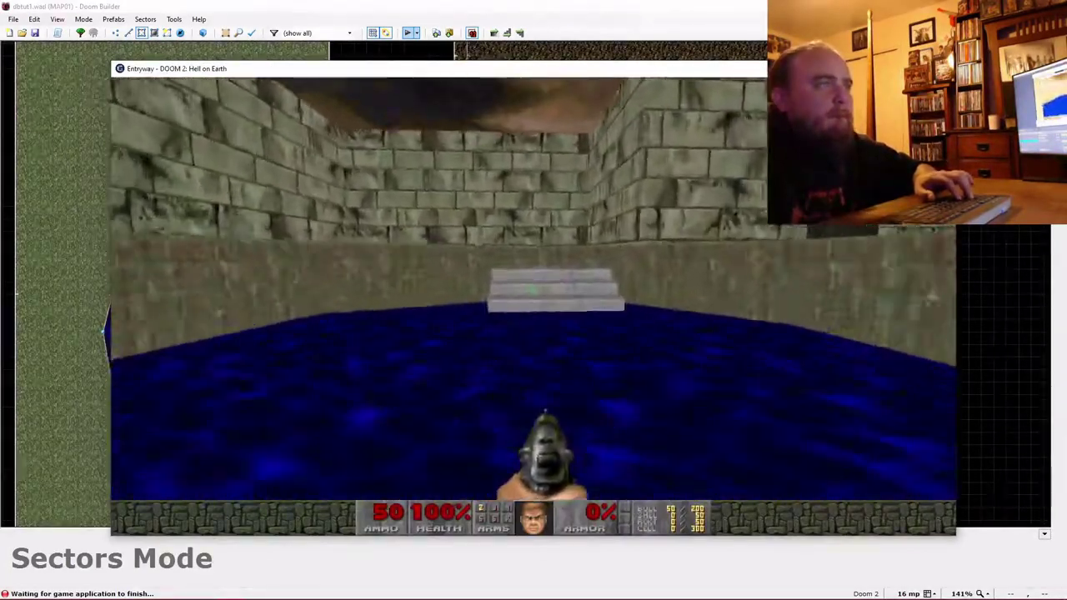
key(w)
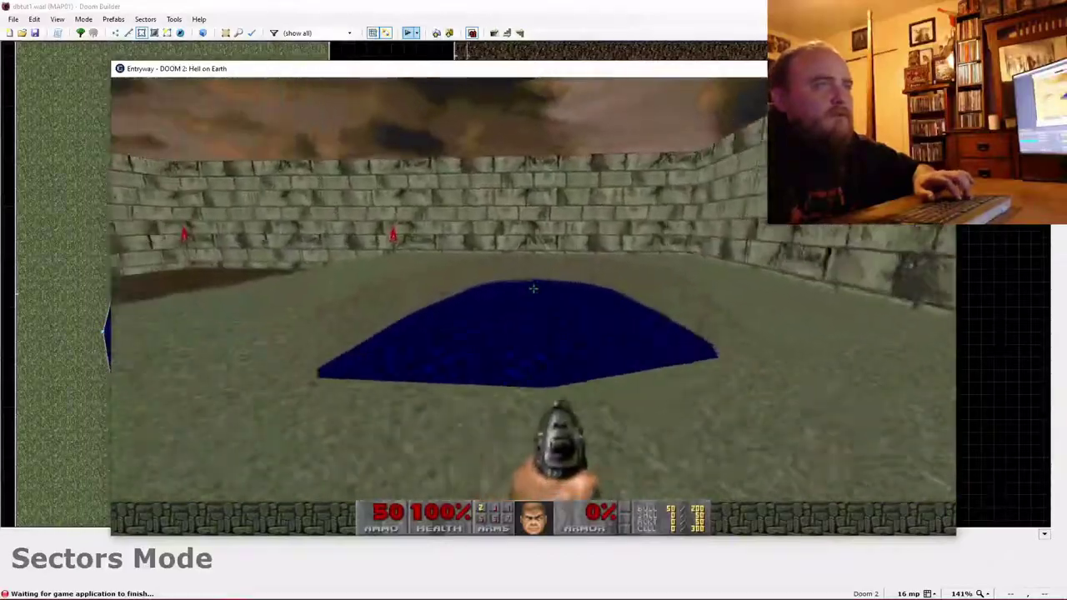
key(w)
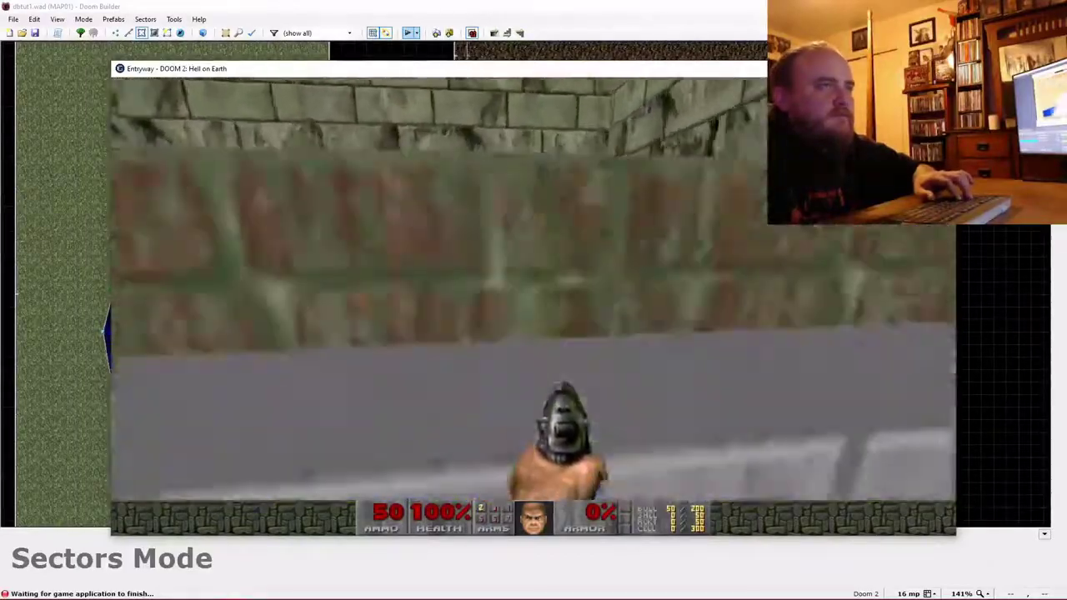
key(w)
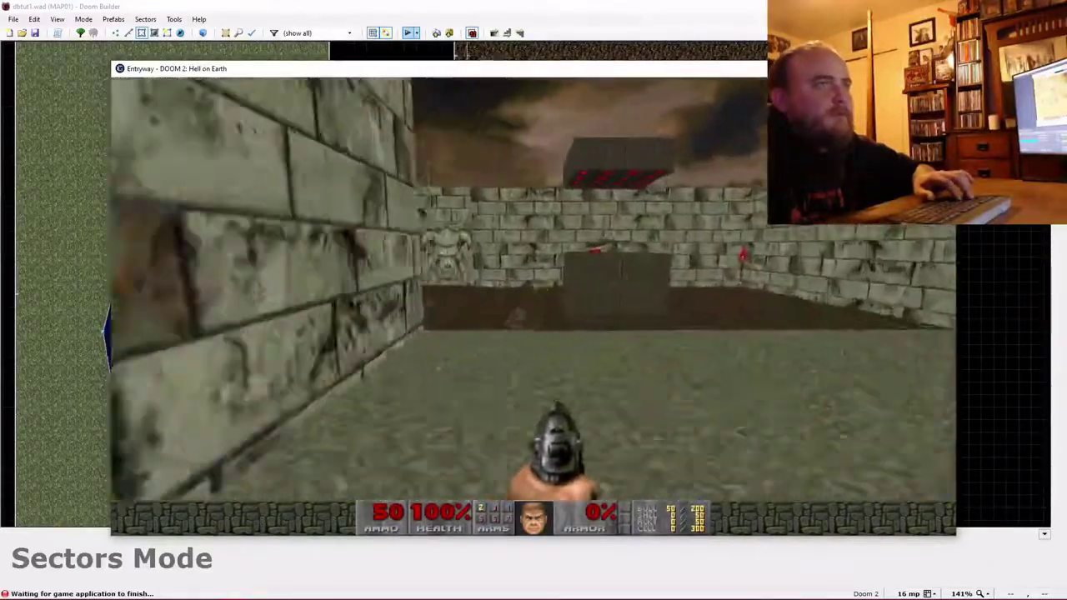
Quit the GZDoom test game and return to the 2D map in Doom Builder.
key(Escape)
key(Up)
key(Return)
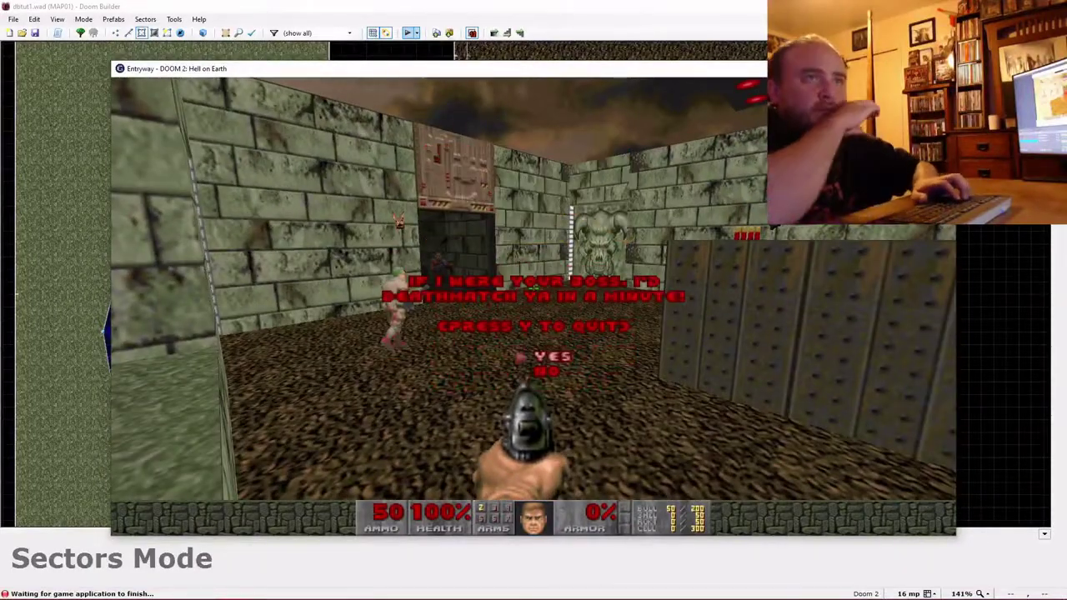
key(y)
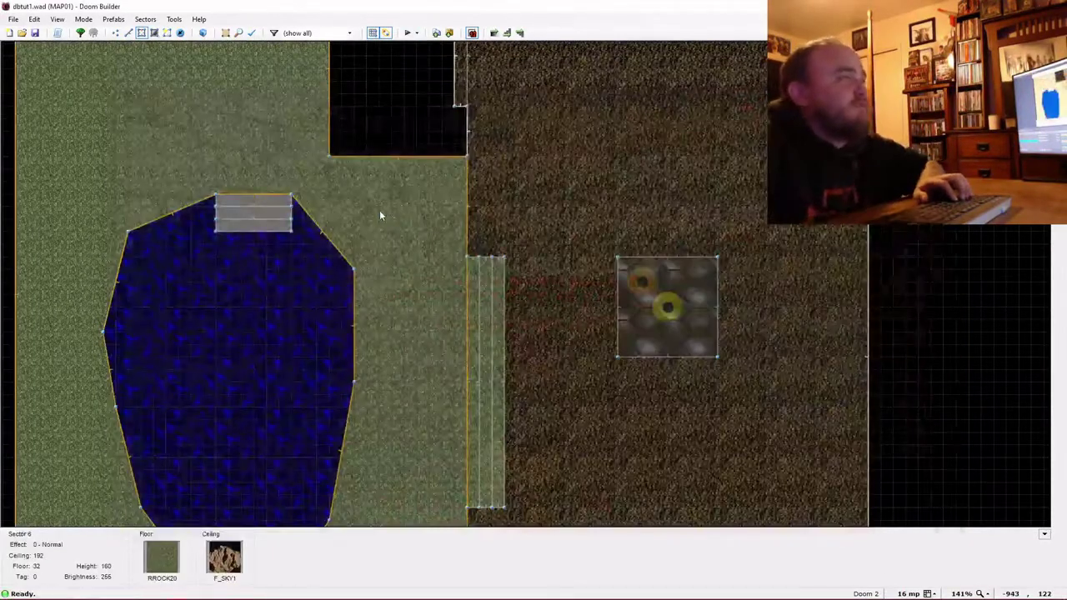
scroll(381, 211, down, 3)
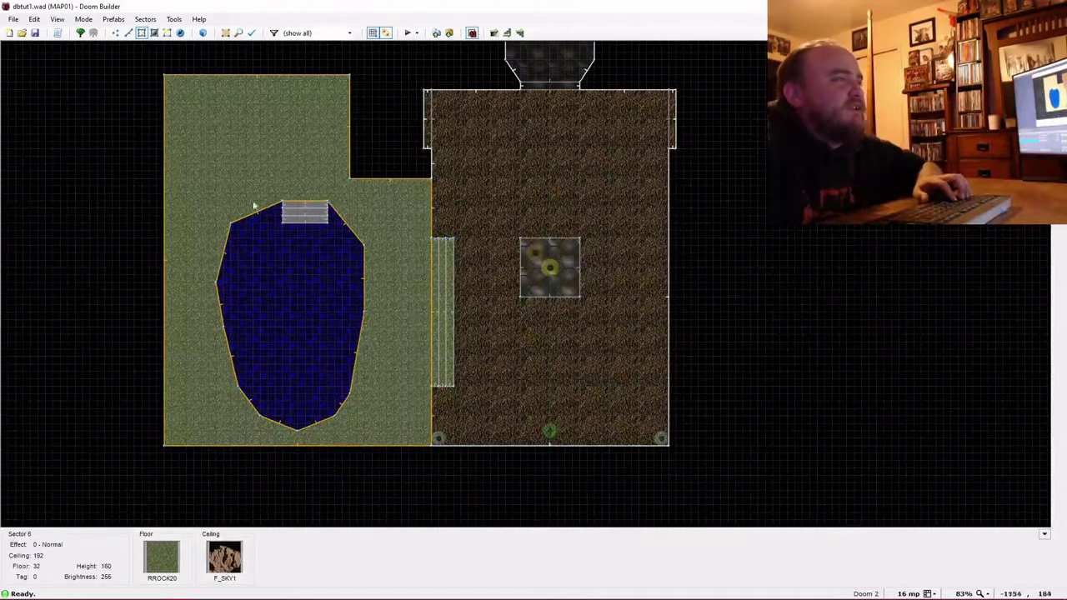
mouse_move(150, 592)
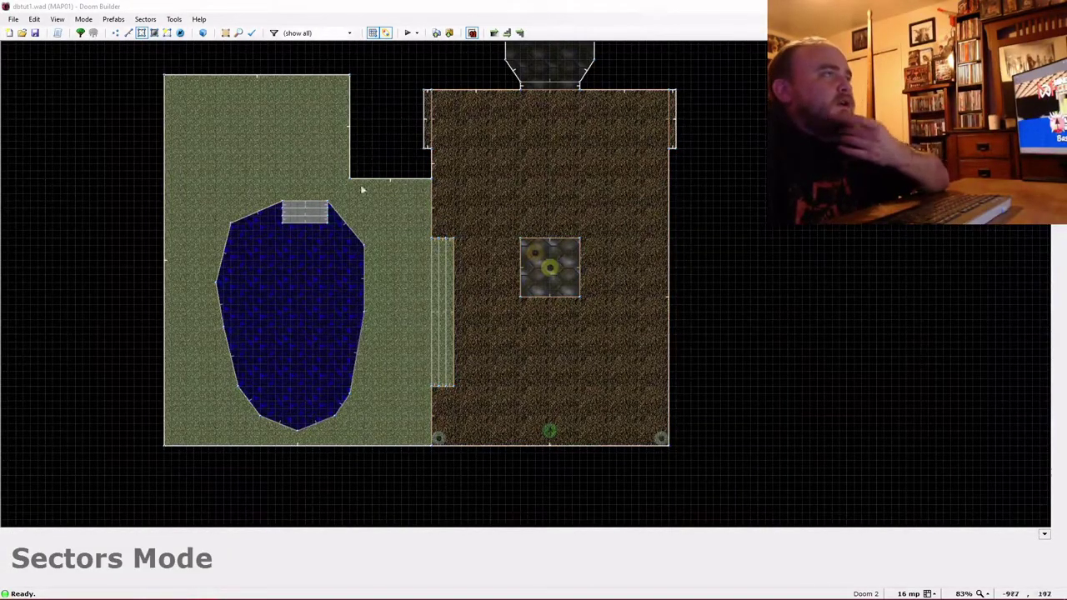
scroll(359, 192, up, 1)
scroll(304, 176, down, 1)
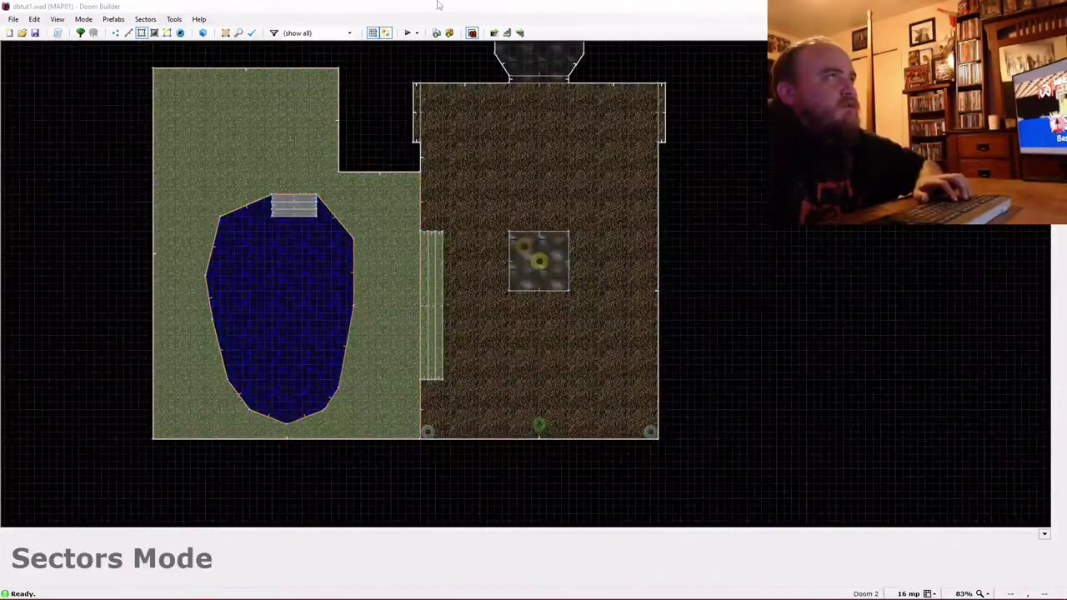
Place a medikit in the middle of the pool.
key(w)
key(d)
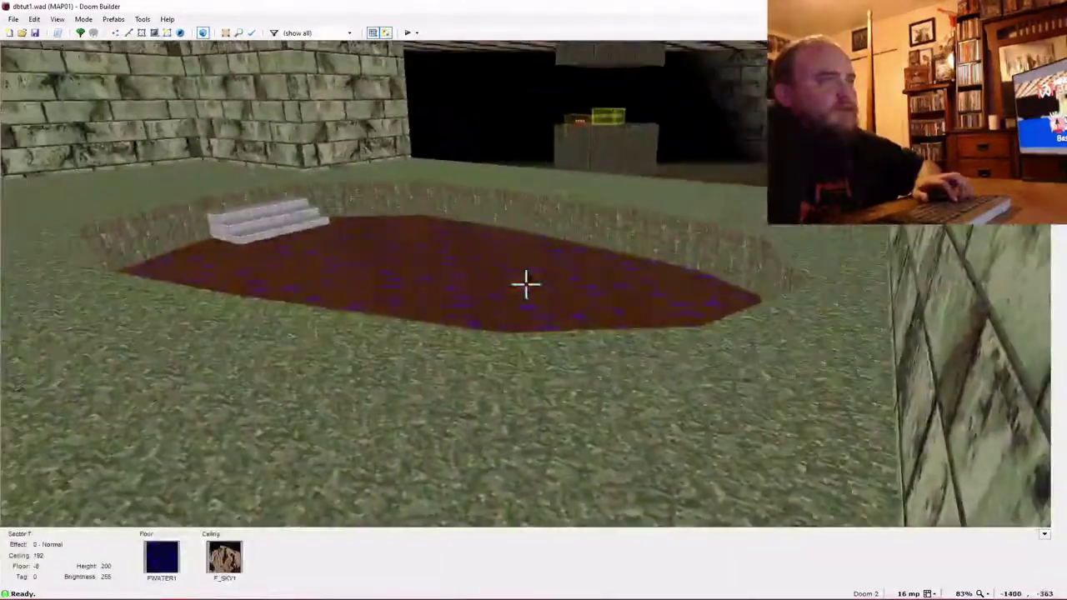
key(w)
key(t)
right_click(281, 312)
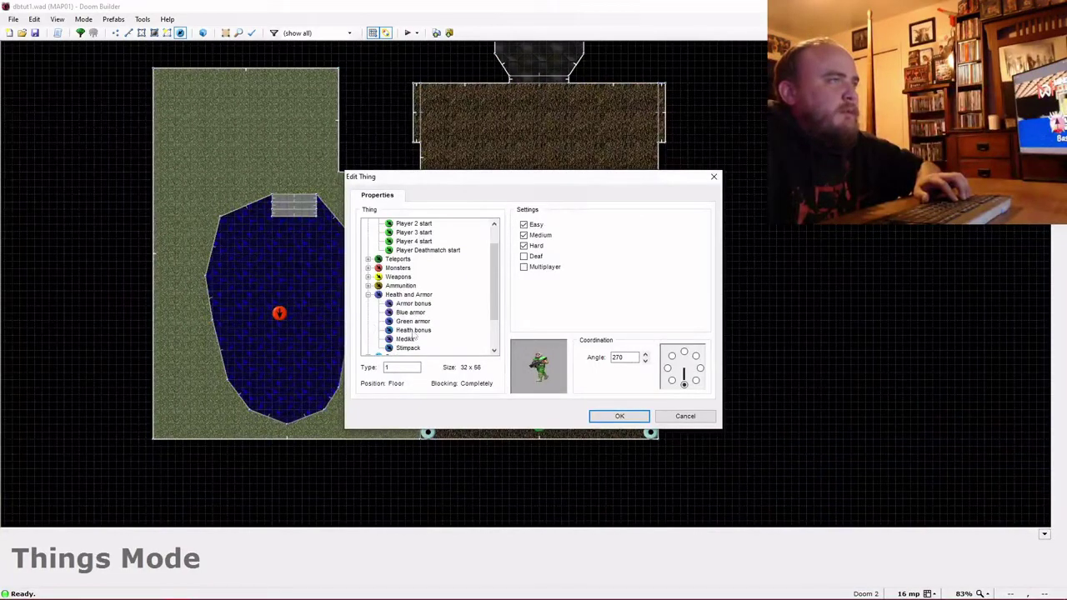
click(619, 417)
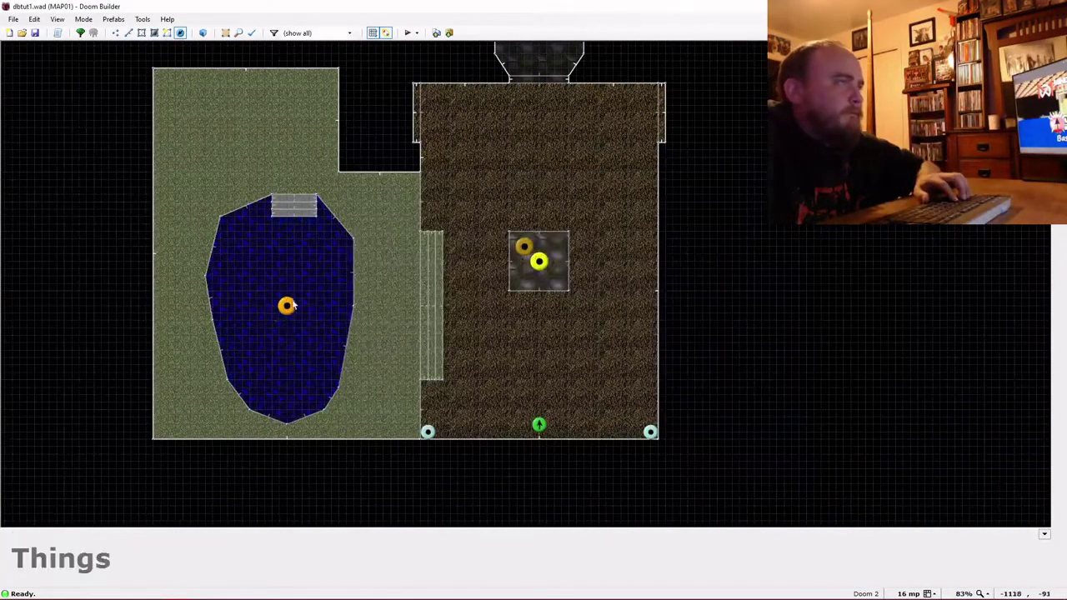
Examine the medikit, pool and surrounding outdoor walls in the 3D view, then return to the 2D map in vertices mode.
key(w)
key(s)
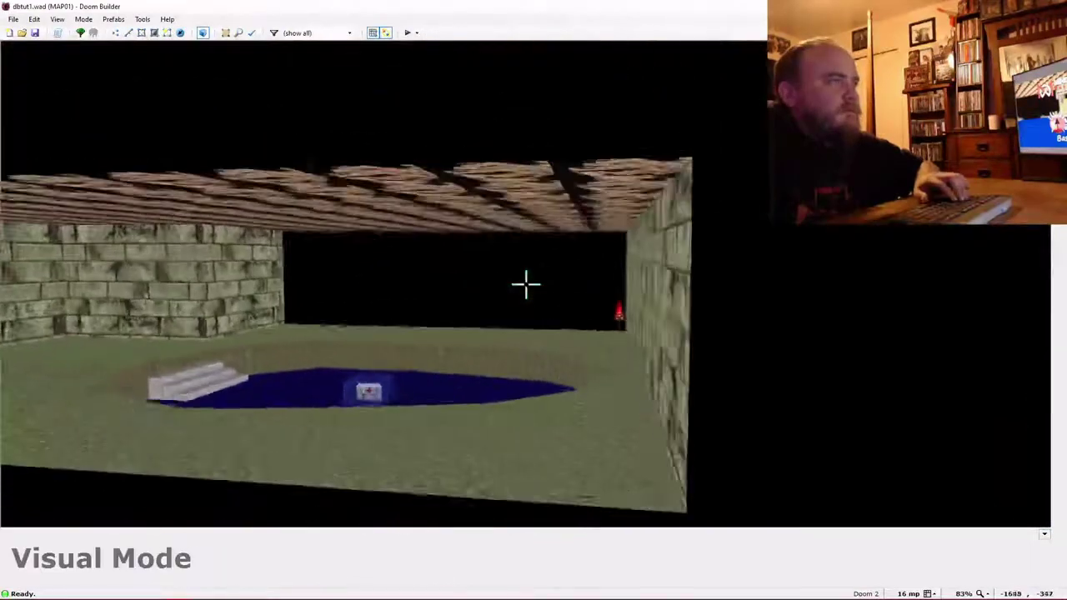
key(q)
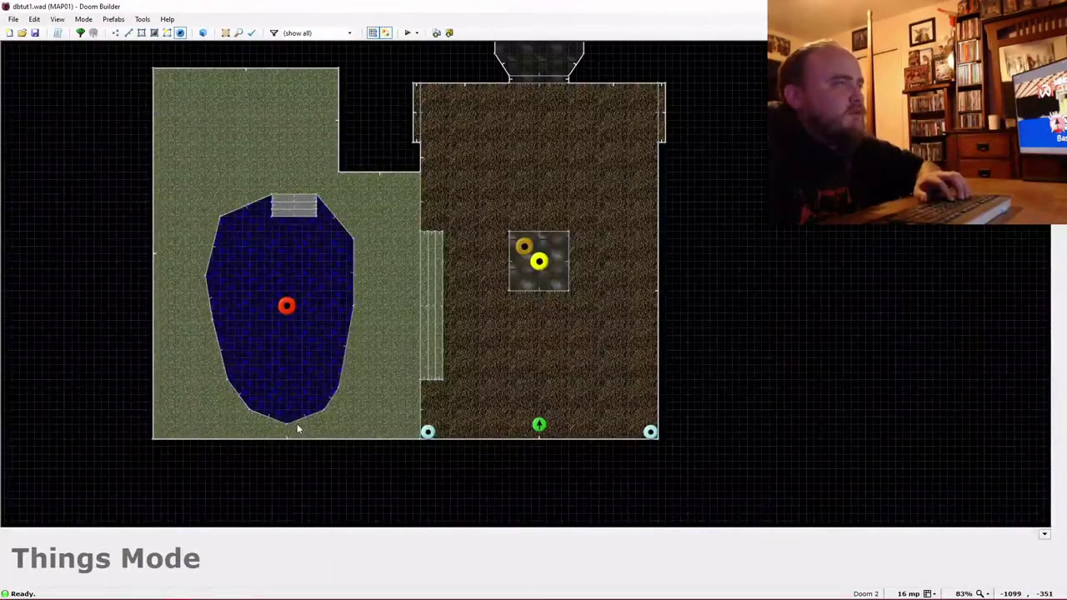
key(v)
key(w)
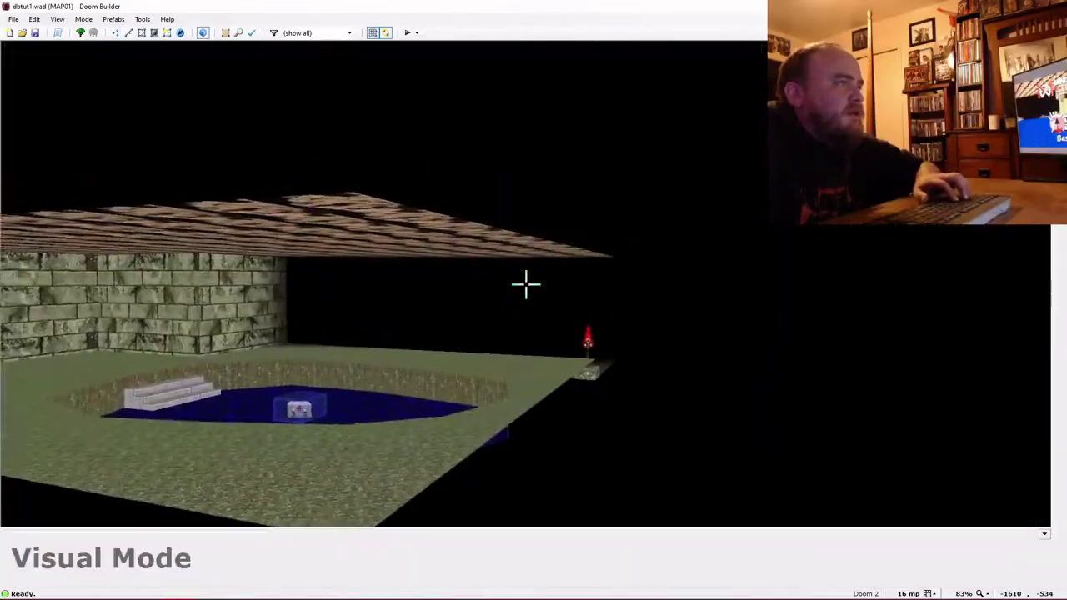
key(w)
key(d)
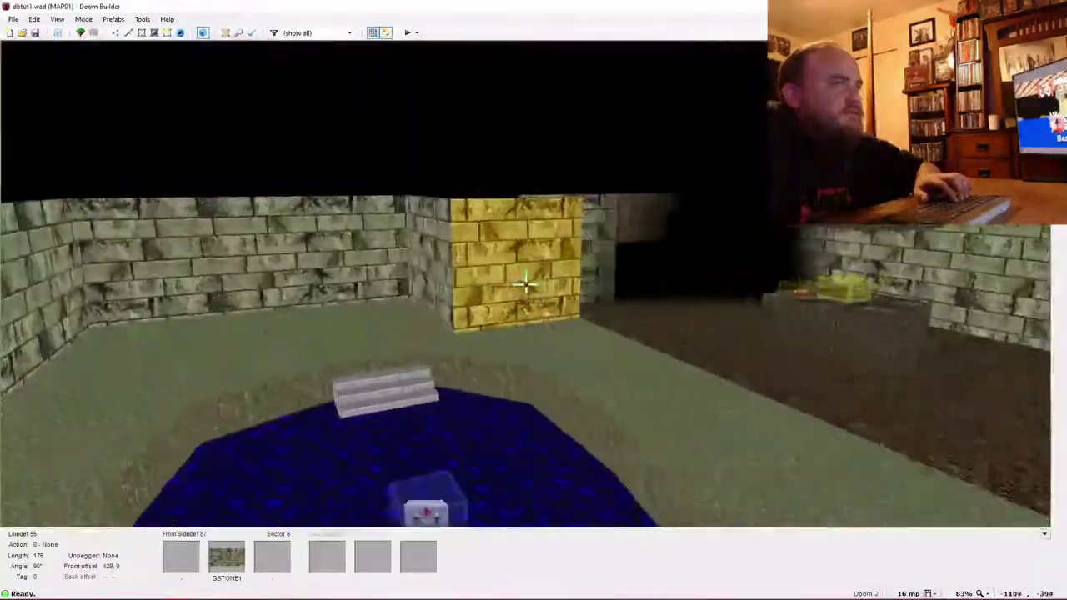
key(f)
key(f)
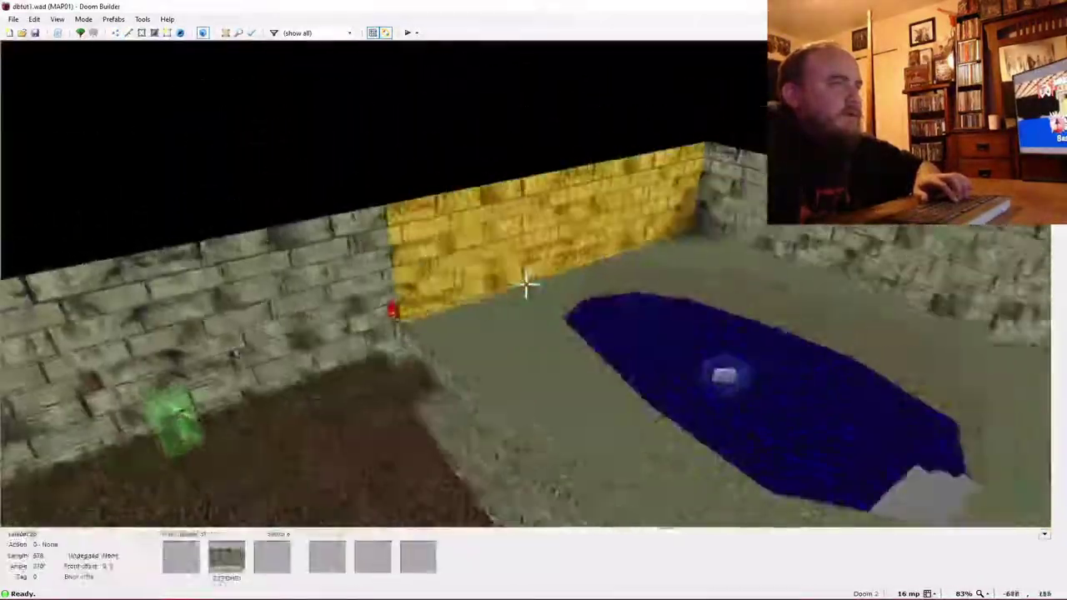
key(s)
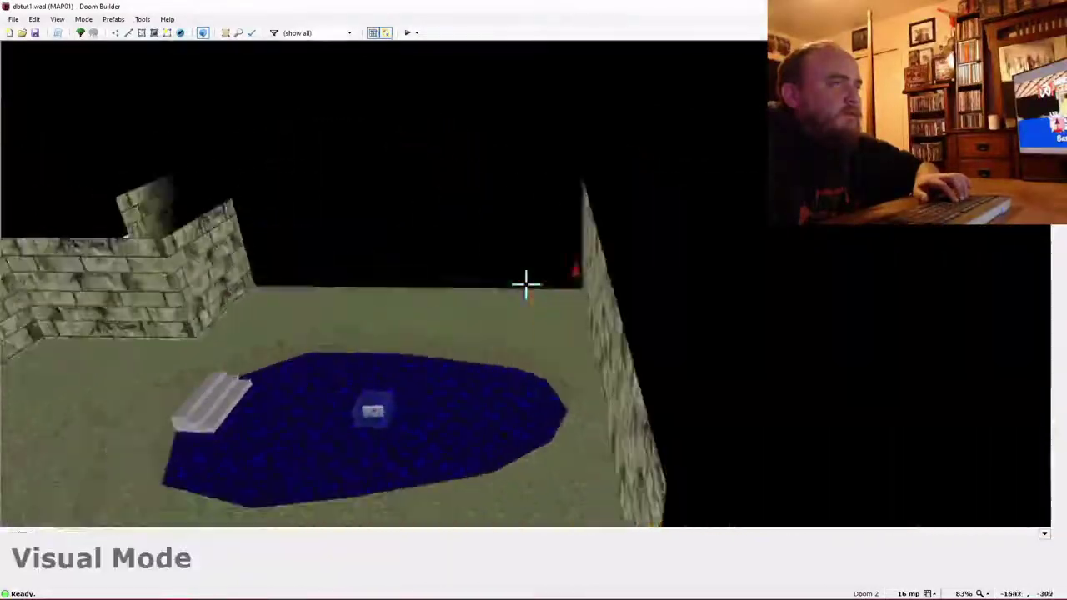
key(e)
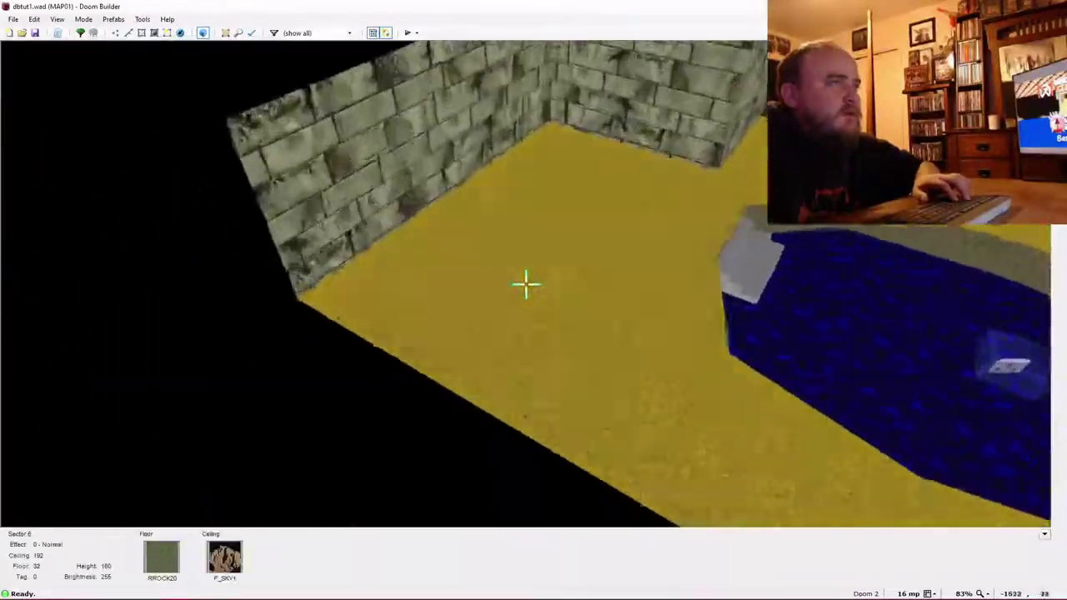
key(w)
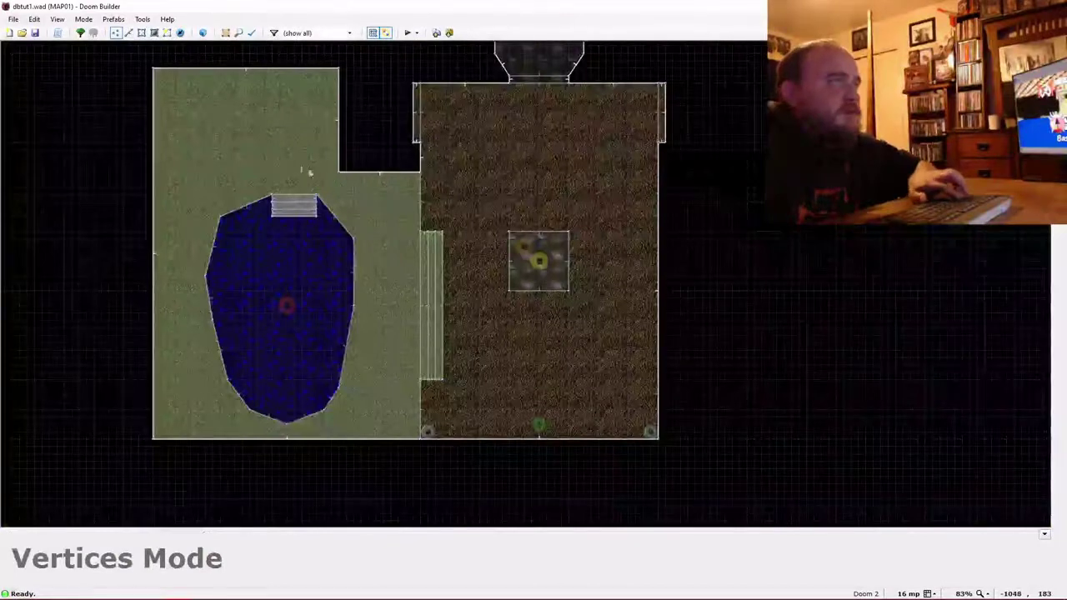
Draw a 400 by 128 rectangular sector across the north end of the outdoor pool area.
scroll(165, 155, up, 1)
key(Up)
key(Up)
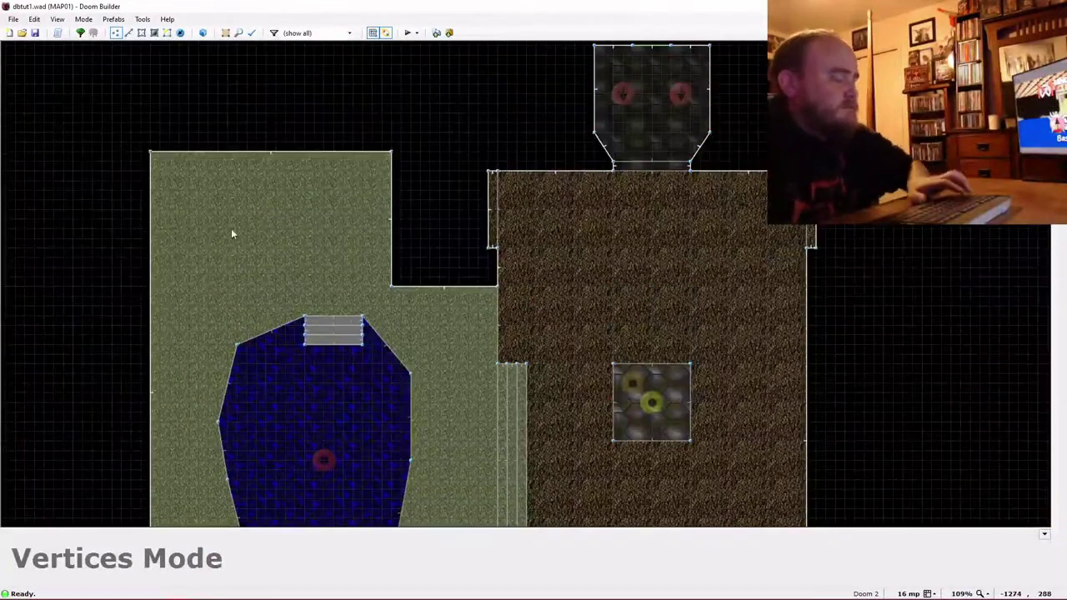
key(d)
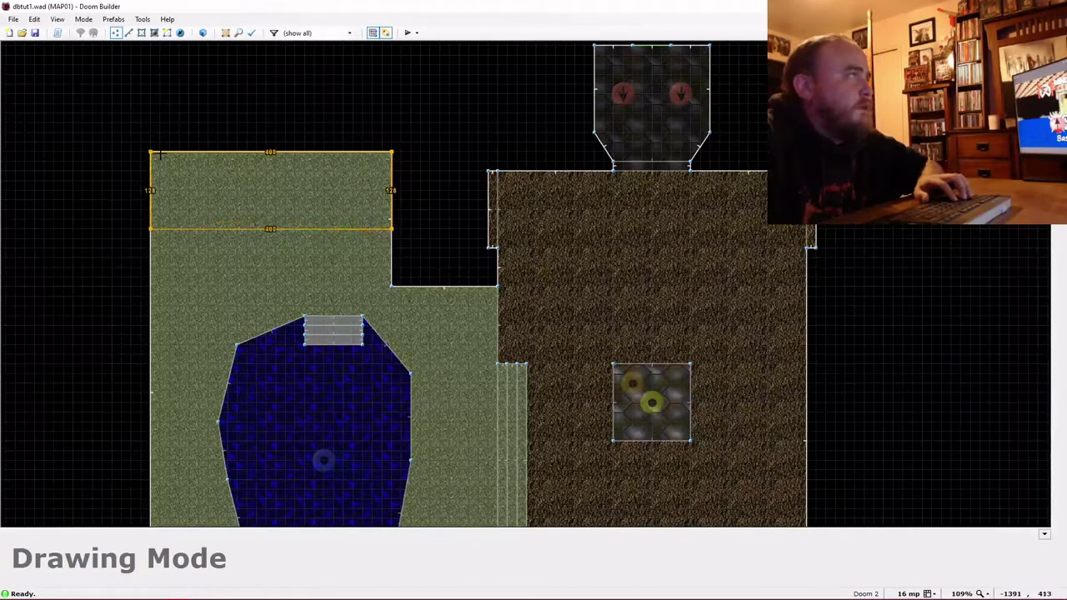
Lower the ceiling of the new northern sector to 128 in the 3D view.
key(w)
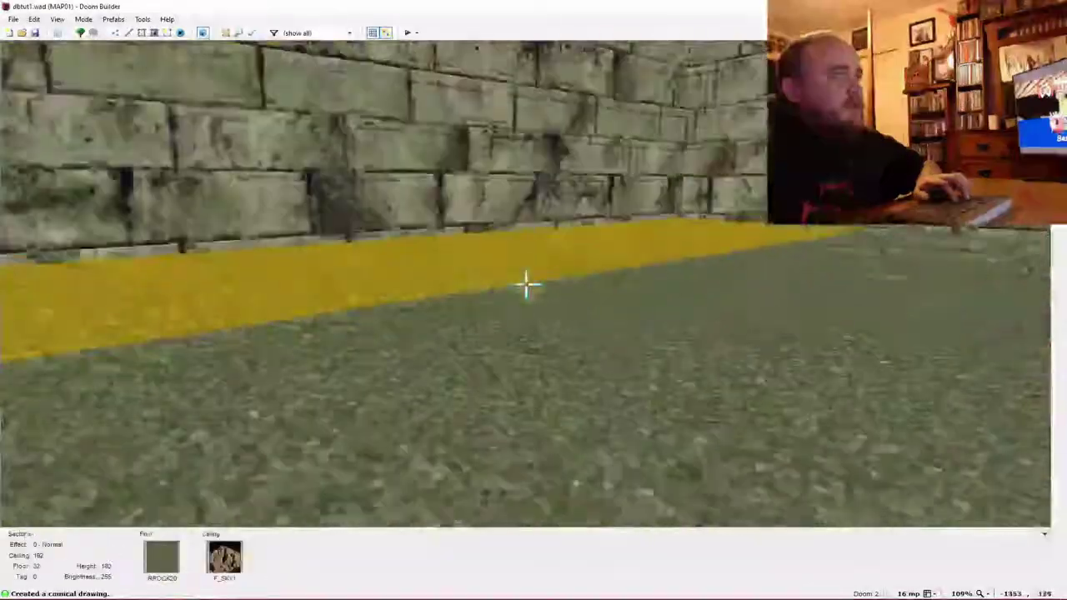
key(d)
scroll(526, 284, down, 3)
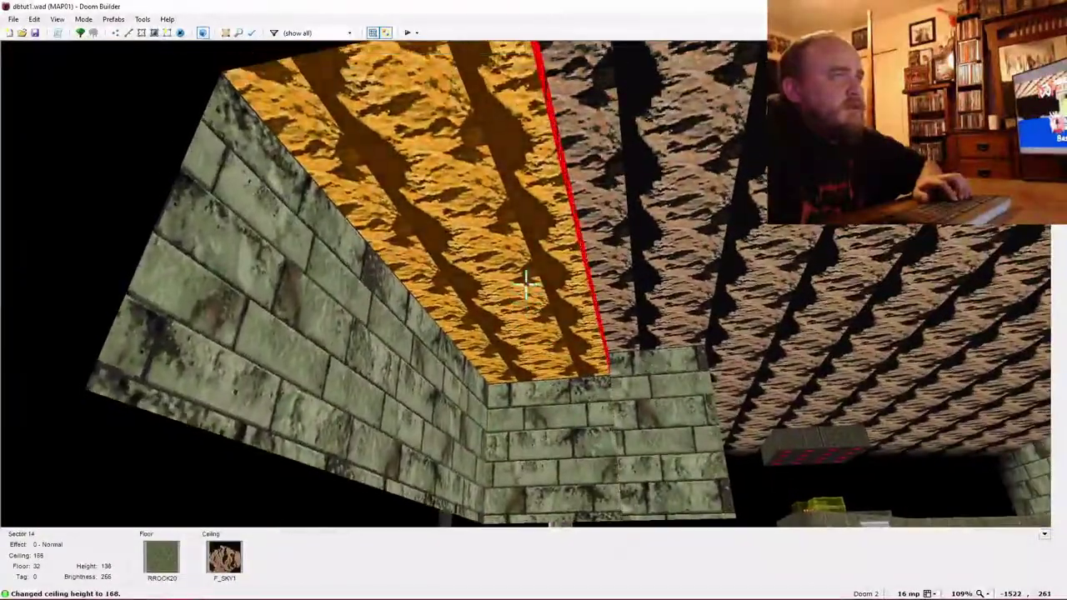
scroll(525, 284, down, 1)
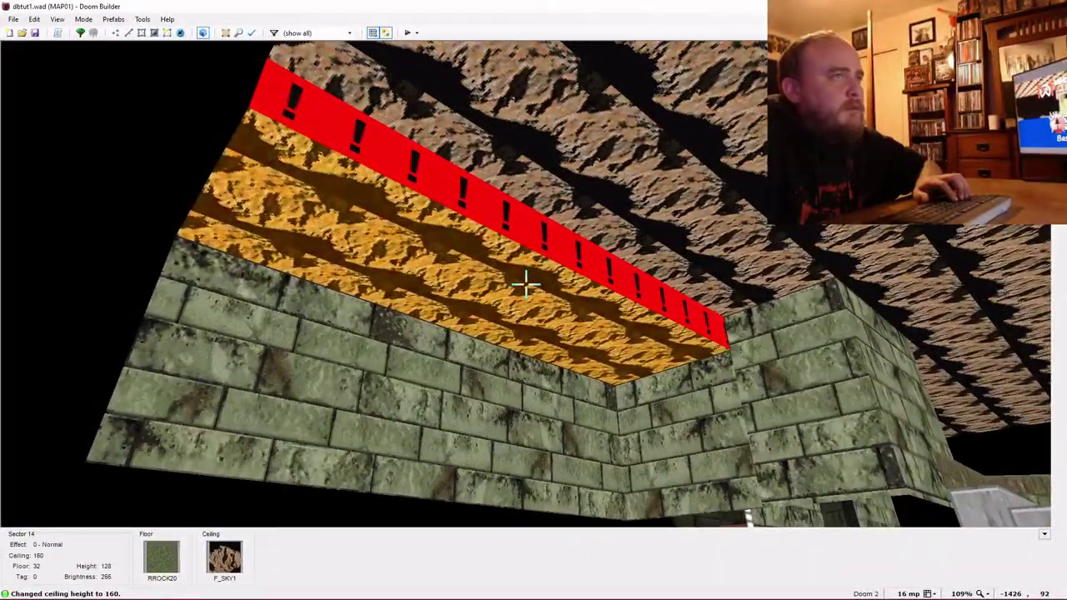
scroll(525, 284, down, 1)
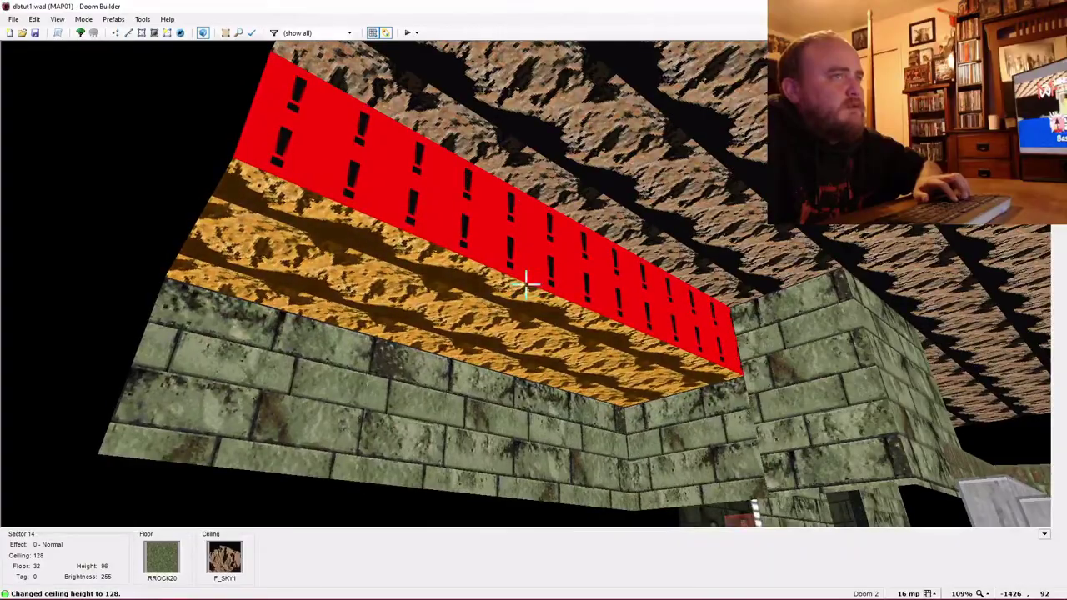
Paste the GSTONE1 texture onto the missing upper wall above the northern alcove and the DEM1_5 flat onto its ceiling.
key(e)
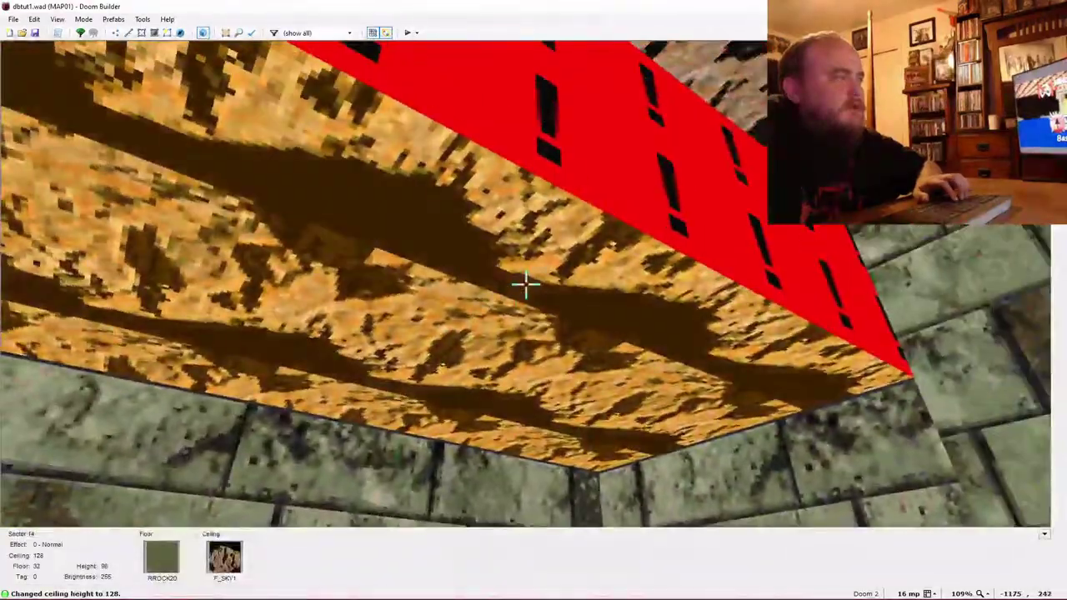
key(e)
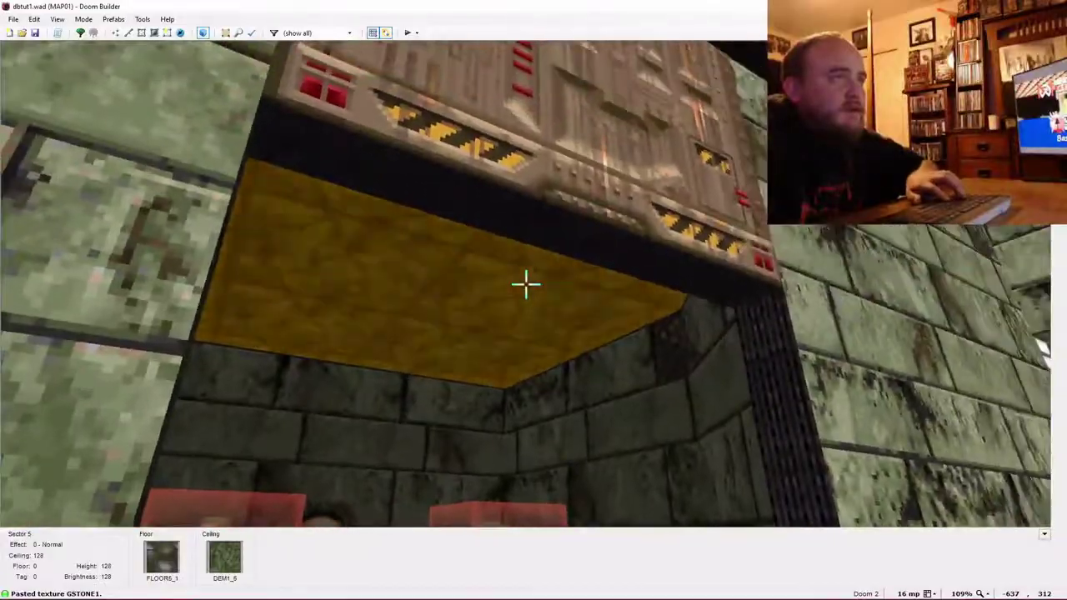
key(e)
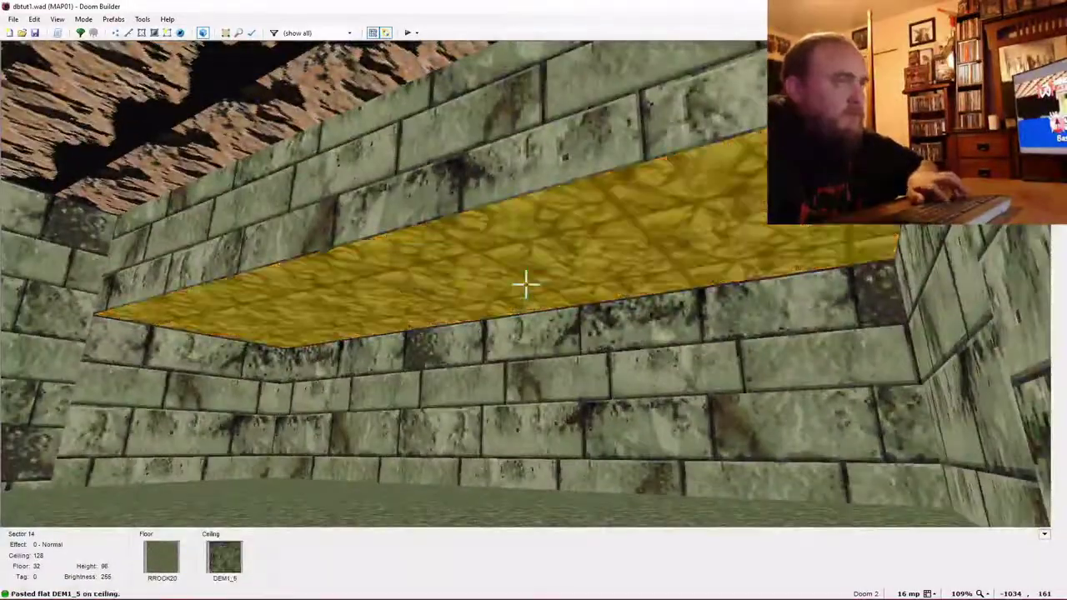
Reduce the northern alcove's sector brightness to 128 and check the shaded area from the pool side.
key(e)
key(d)
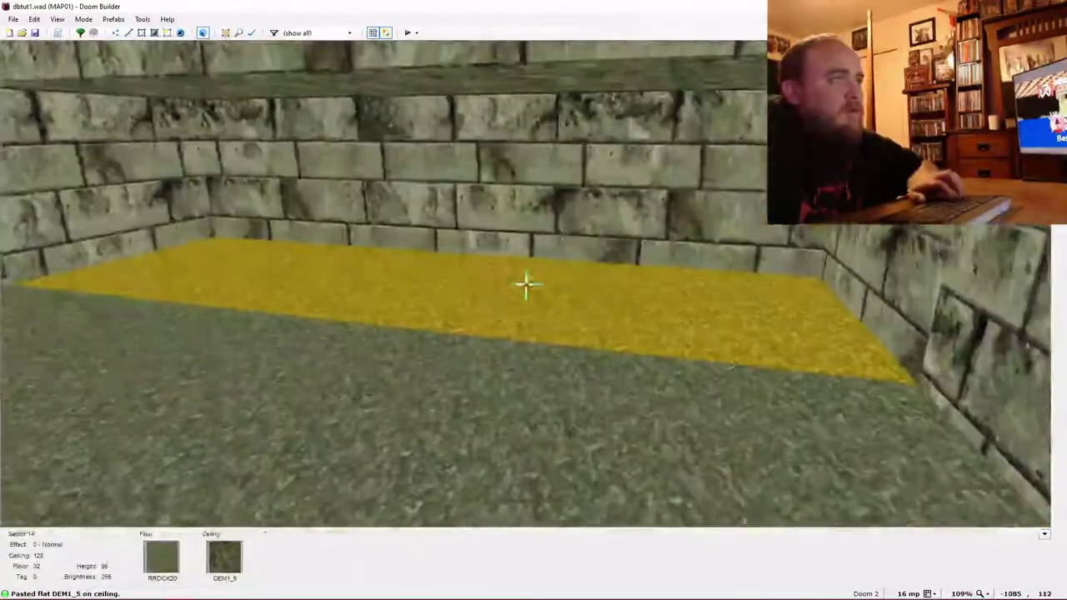
ctrl+scroll(525, 285, down, 2)
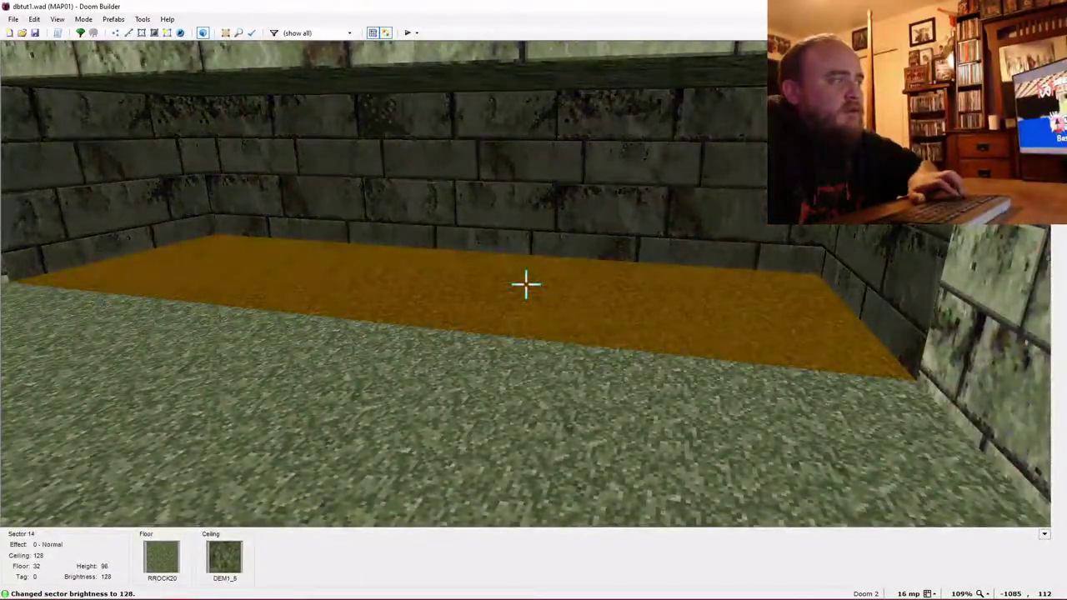
key(e)
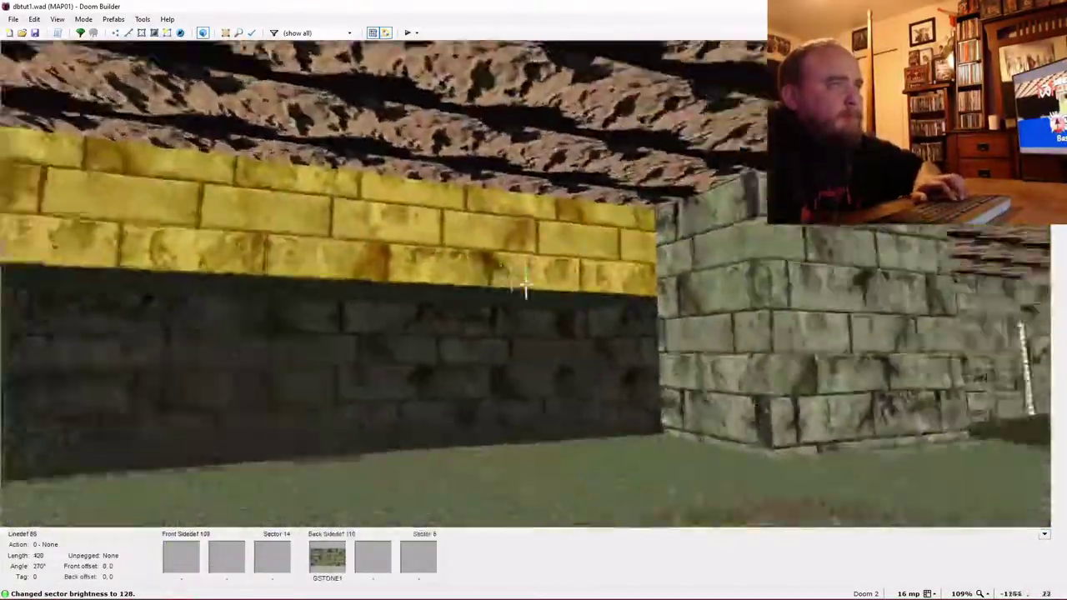
Launch the map in GZDoom and walk around the pool to inspect the shaded alcove and the medikit.
key(v)
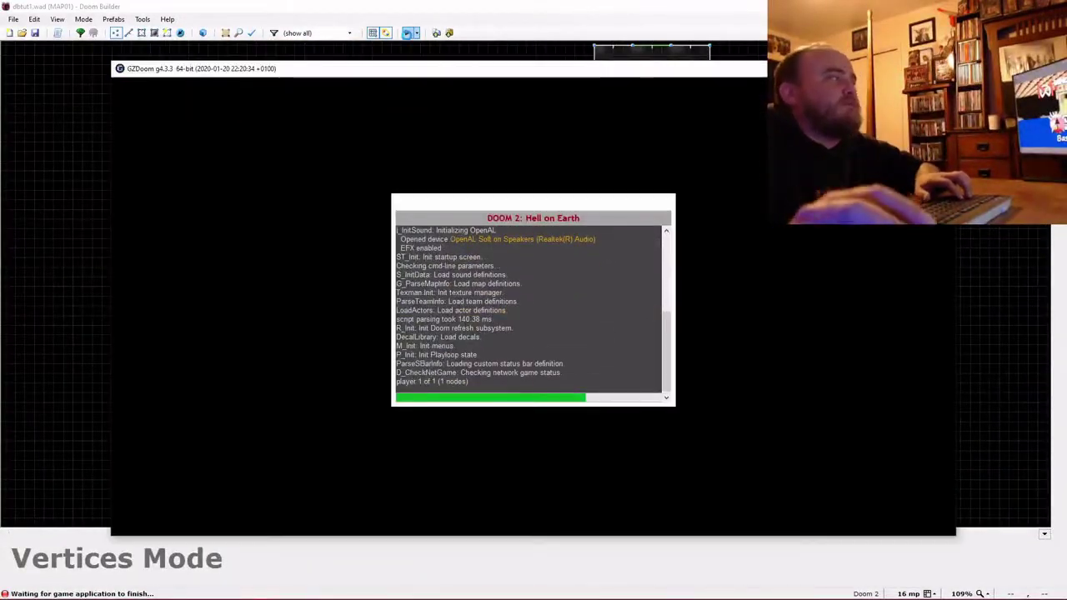
key(w)
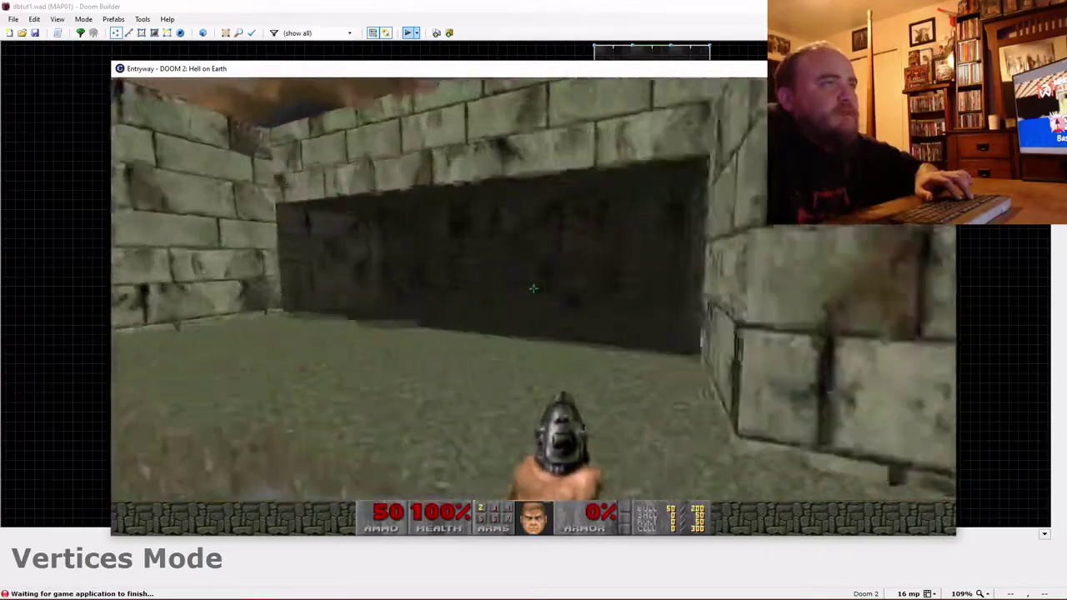
key(w)
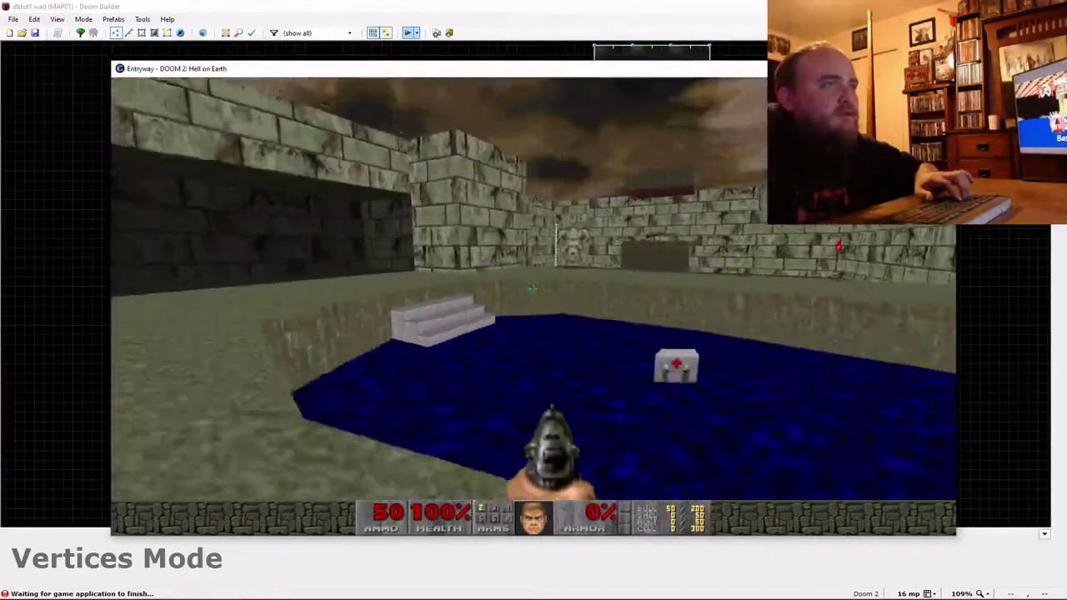
key(d)
key(s)
key(w)
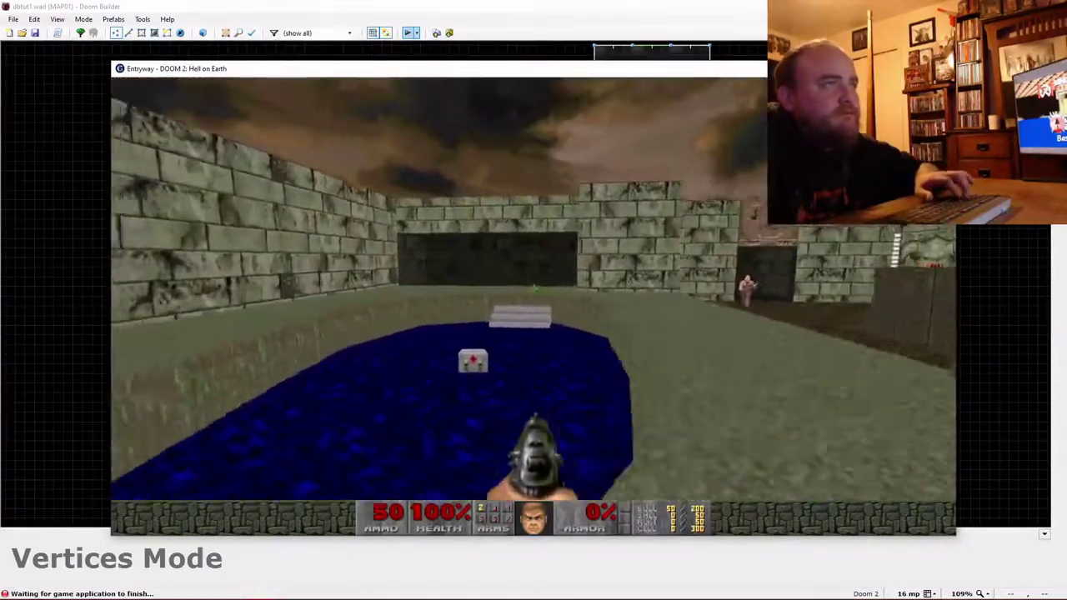
Quit the GZDoom test game and return to the map editor.
key(Escape)
key(Up)
key(Return)
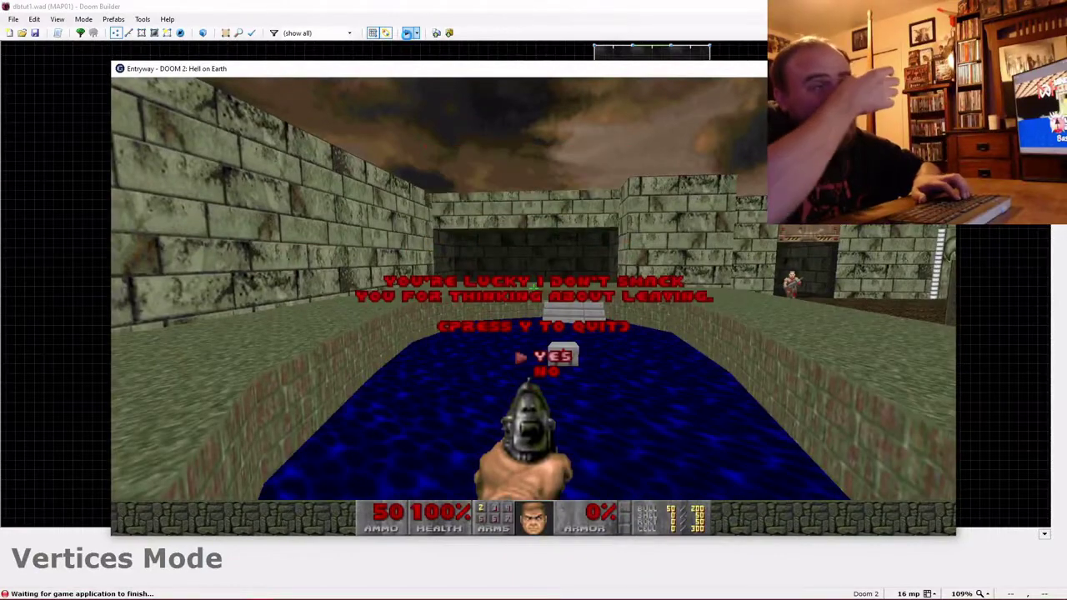
key(y)
Draw a 128 by 672 rectangular sector along the outside of the outdoor area's west wall, south of the alcove.
scroll(158, 229, down, 3)
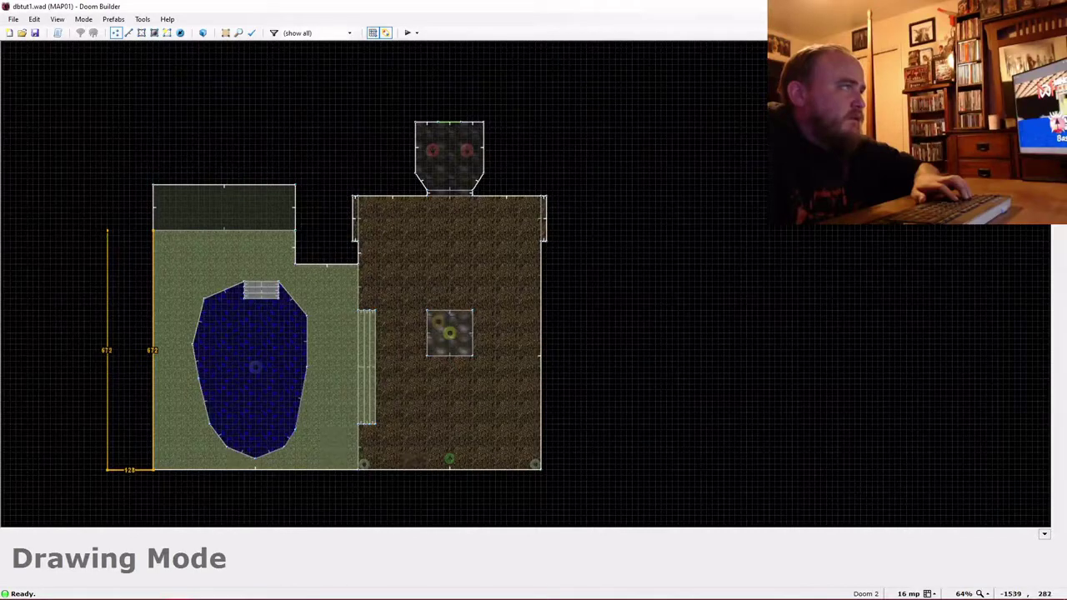
click(155, 231)
Copy the northern alcove's DEM1_5 ceiling flat and lower the new western sector's ceiling to 128.
key(w)
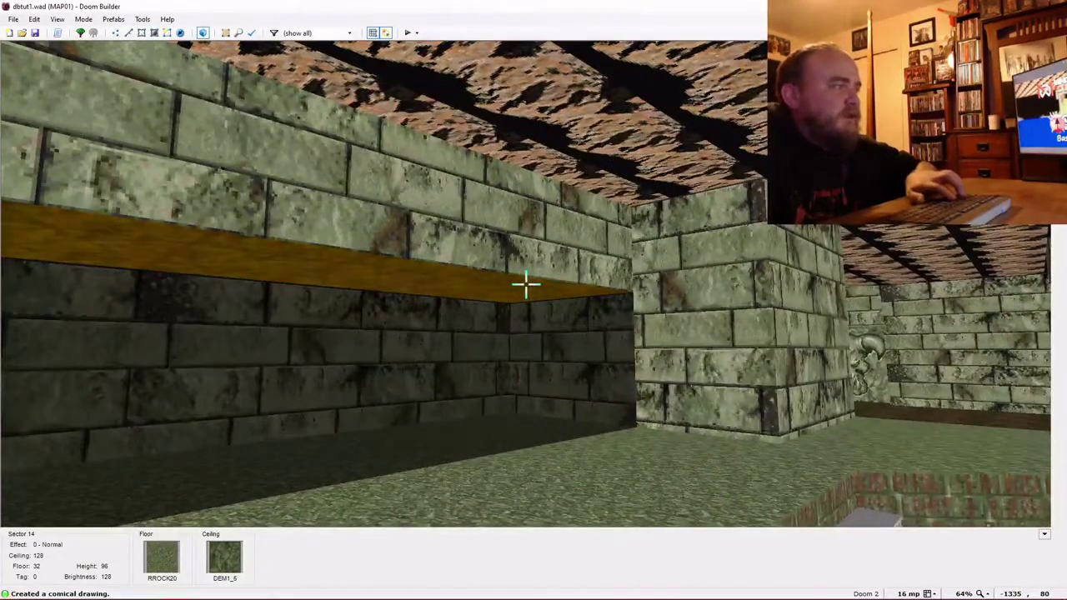
key(ctrl+c)
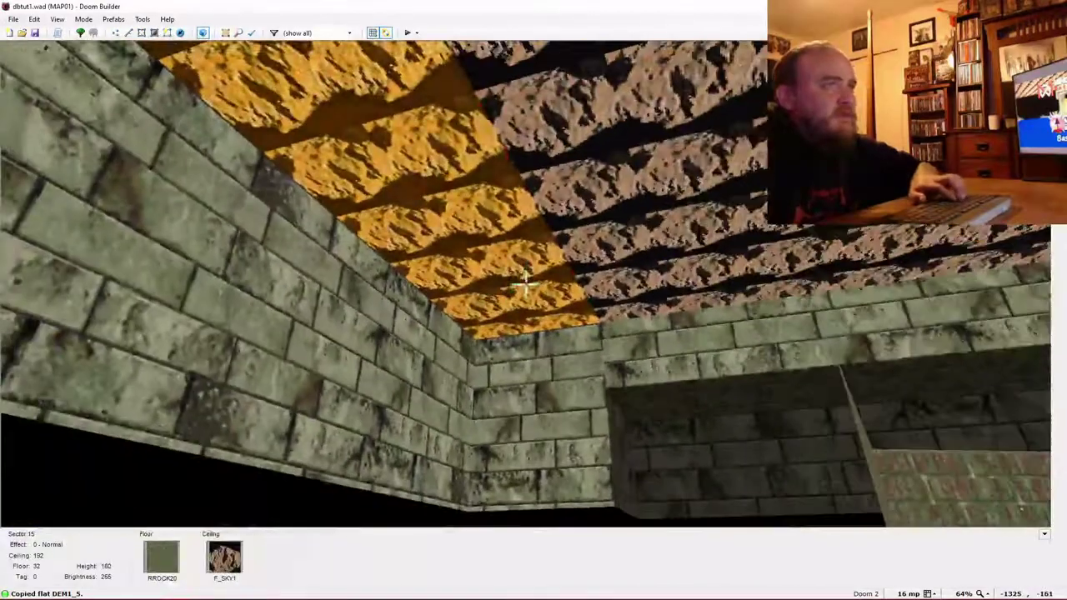
scroll(525, 283, down, 8)
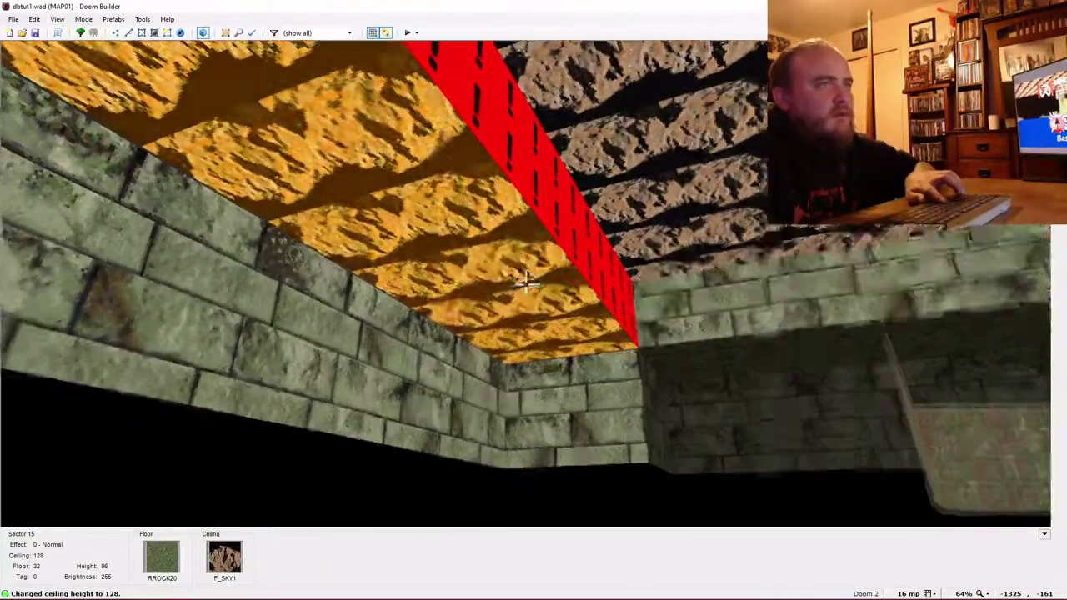
Apply the DEM1_5 flat to the new western sector's ceiling and the GSTONE1 texture to its untextured upper wall.
key(ctrl+v)
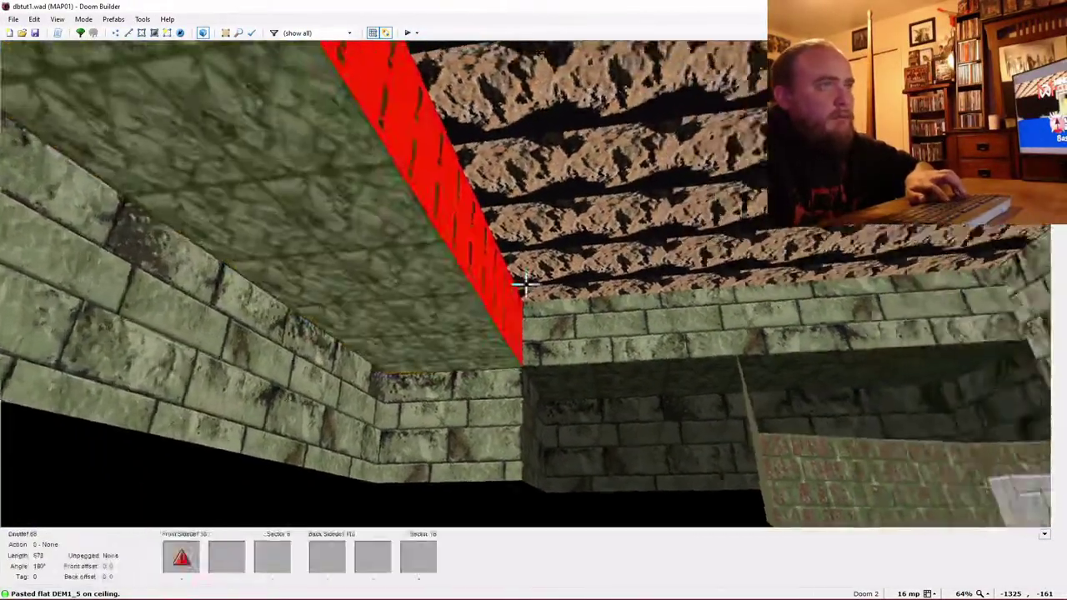
key(ctrl+c)
key(ctrl+v)
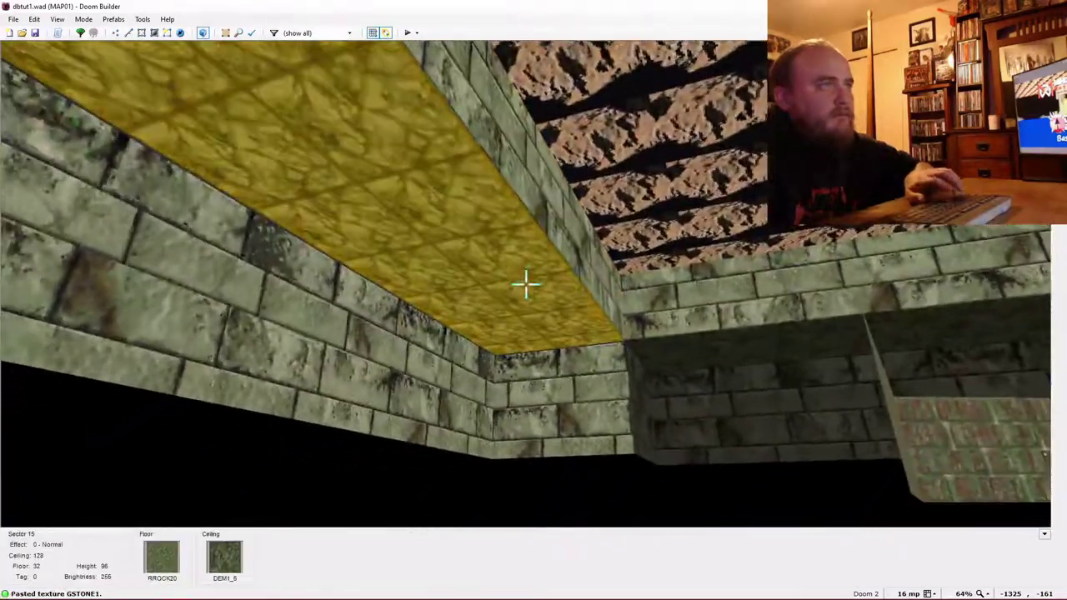
Lower the western sector's brightness to 128 and check the shaded alcove from around the pool in 3D.
ctrl+scroll(526, 284, down, 8)
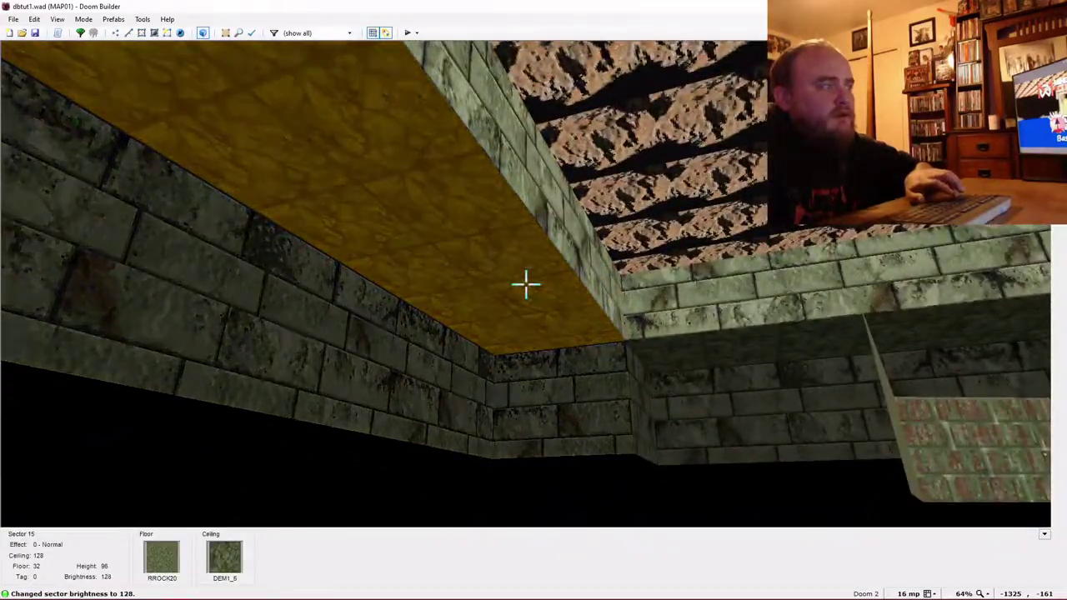
key(e)
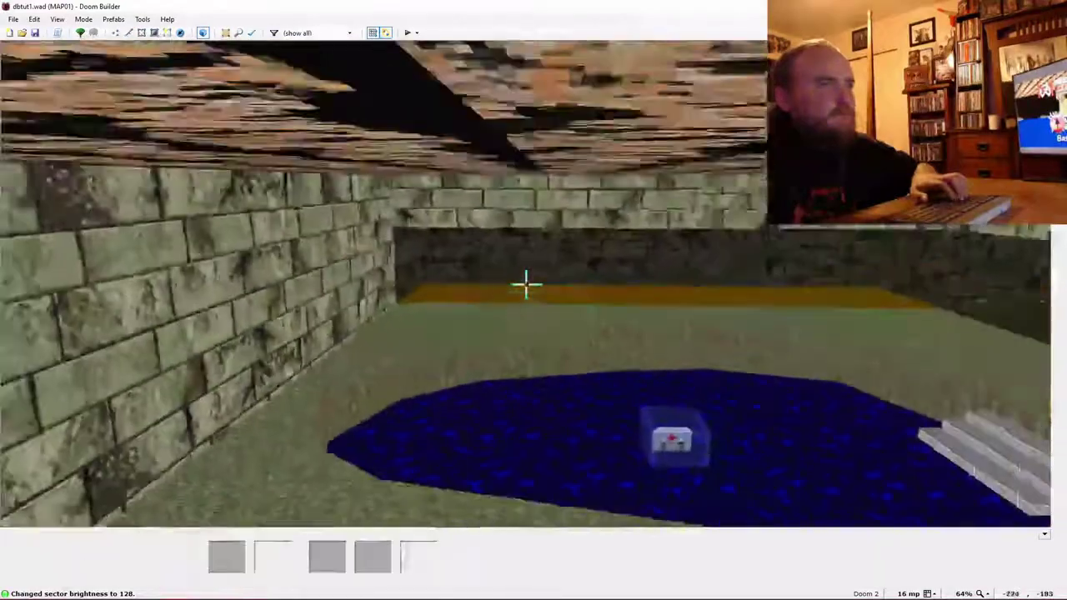
key(f)
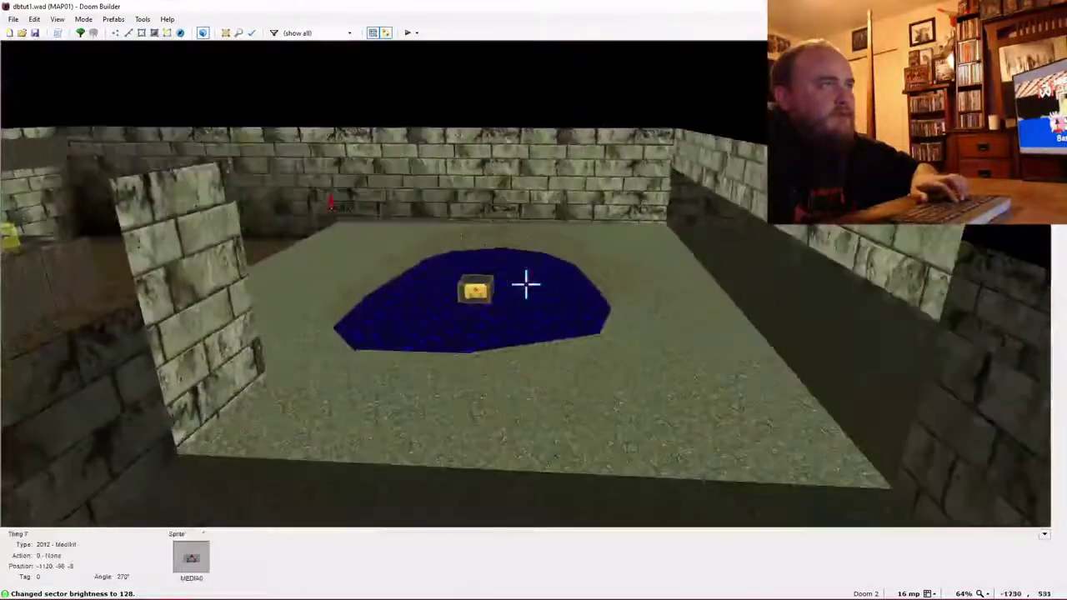
Draw a 384 by 128 rectangular sector along the outside of the outdoor area's south wall, starting at its west corner.
key(w)
key(v)
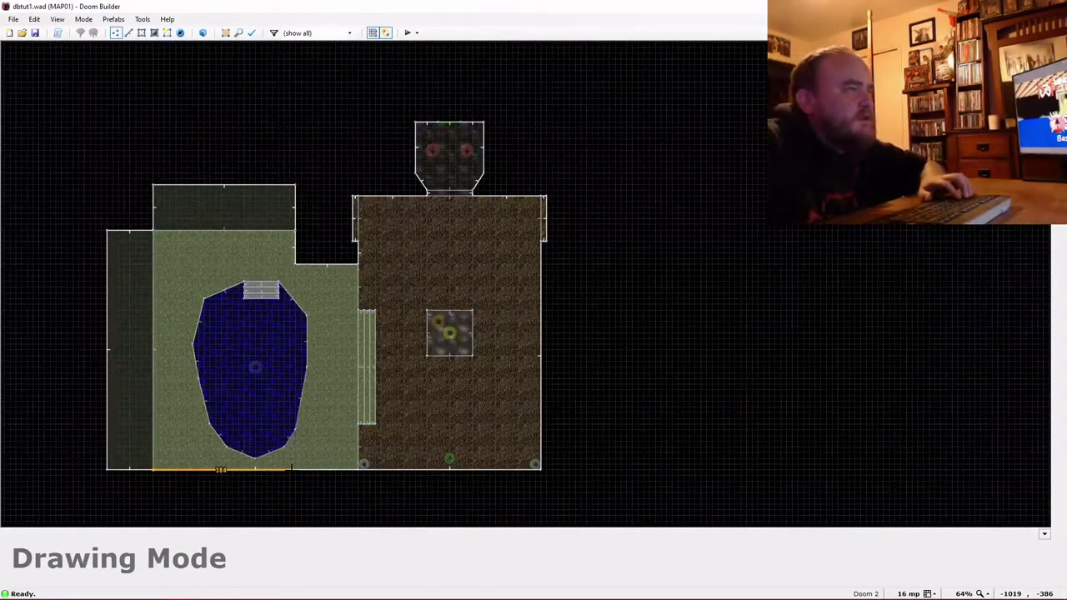
scroll(290, 479, down, 3)
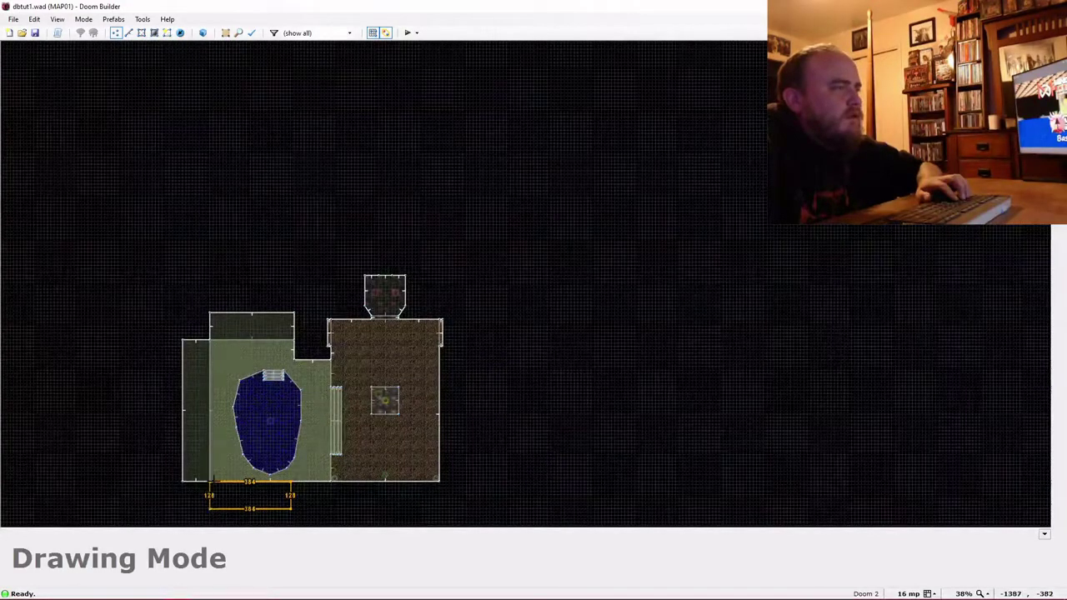
Lower the new southern sector's ceiling to 128 in the 3D view.
key(w)
key(e)
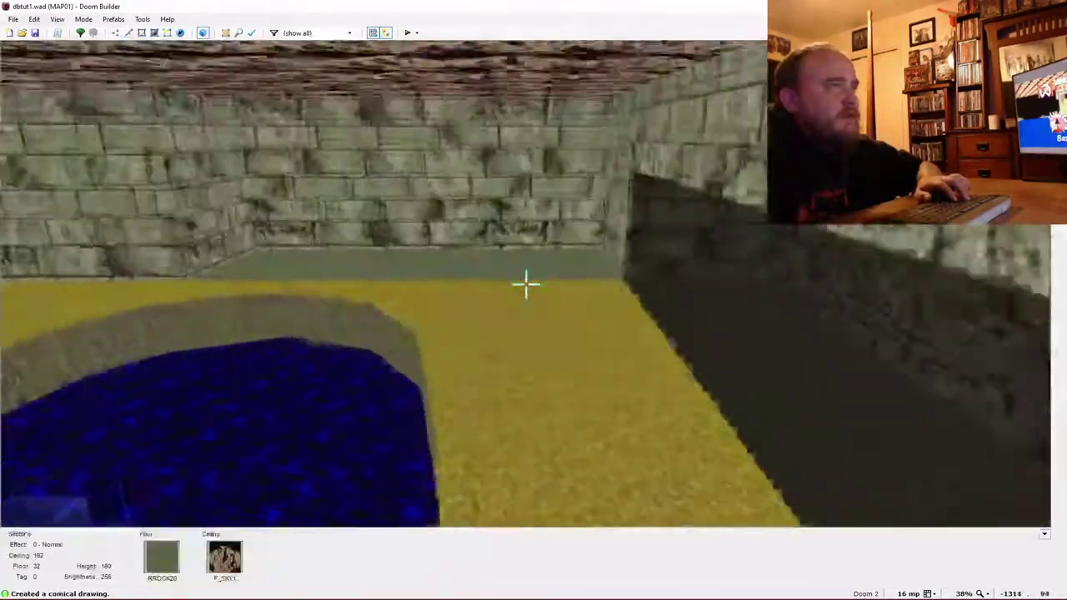
scroll(526, 286, down, 5)
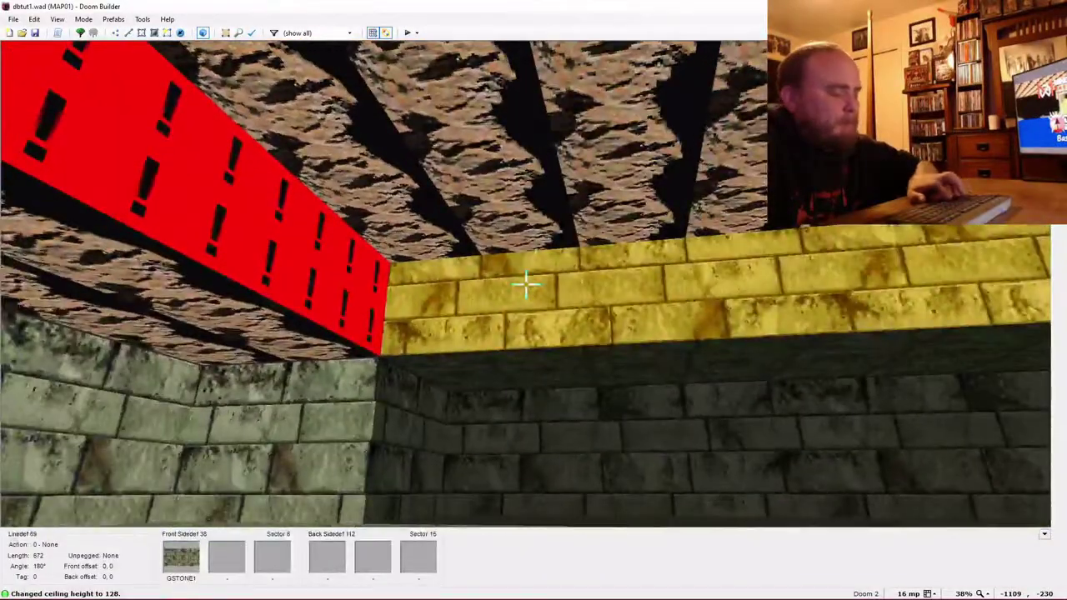
Copy GSTONE1 onto the southern alcove's untextured upper wall and the neighbouring alcove's DEM1_5 flat onto its ceiling.
key(ctrl+c)
key(ctrl+v)
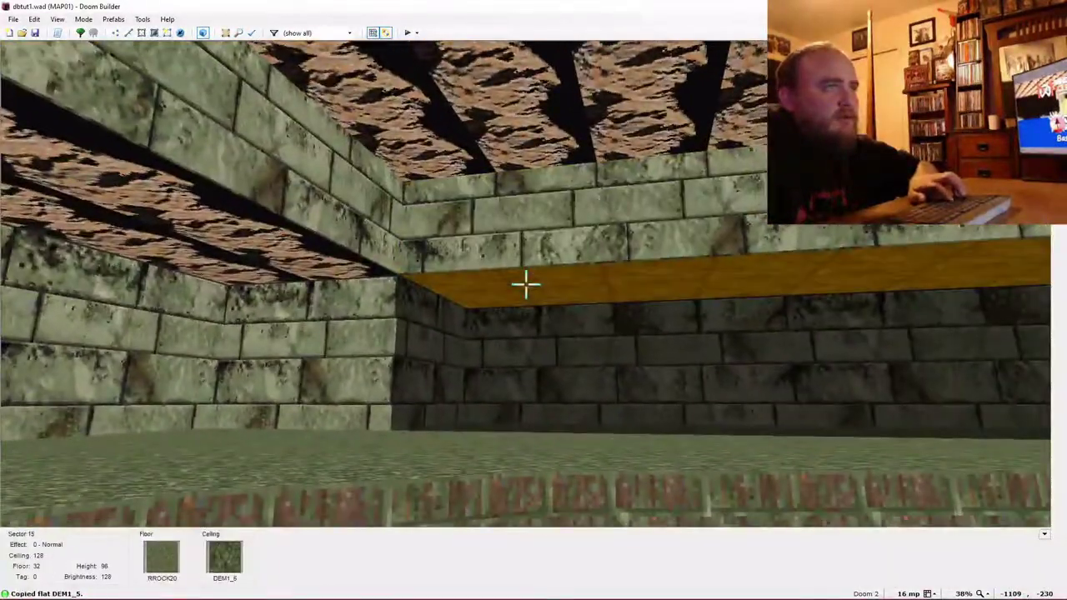
key(ctrl+v)
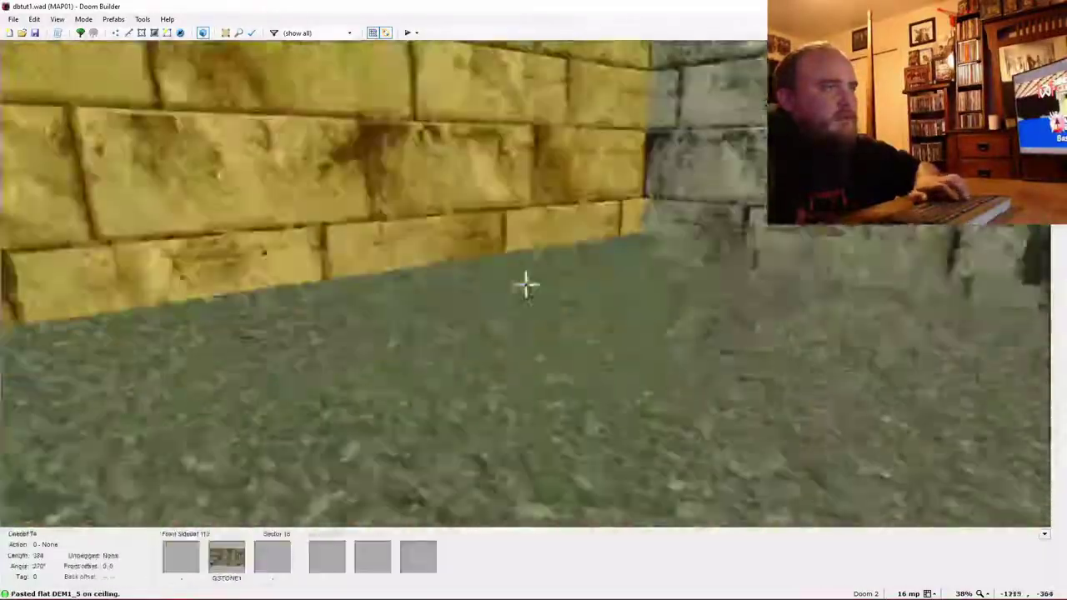
Lower the southern alcove's brightness to 128 and look over the shaded alcoves around the pool in 3D.
ctrl+scroll(526, 284, down, 10)
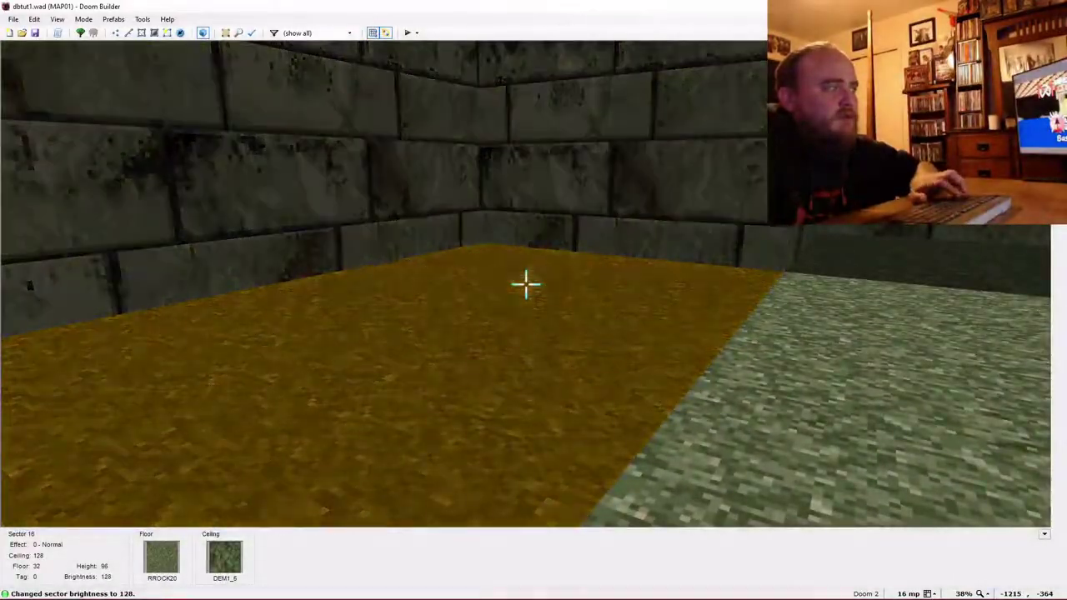
key(d)
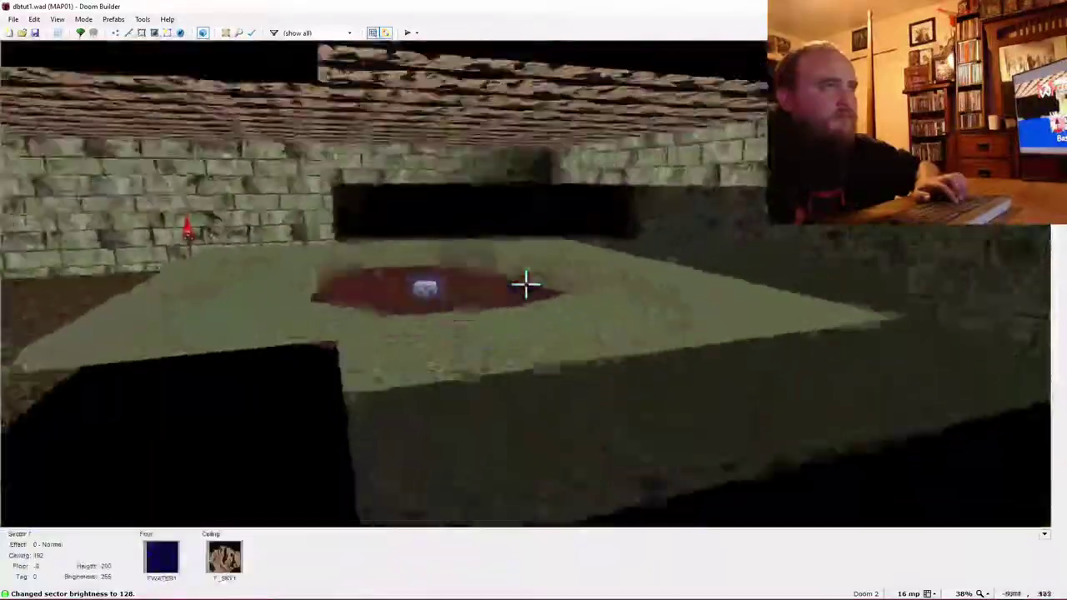
key(f)
key(e)
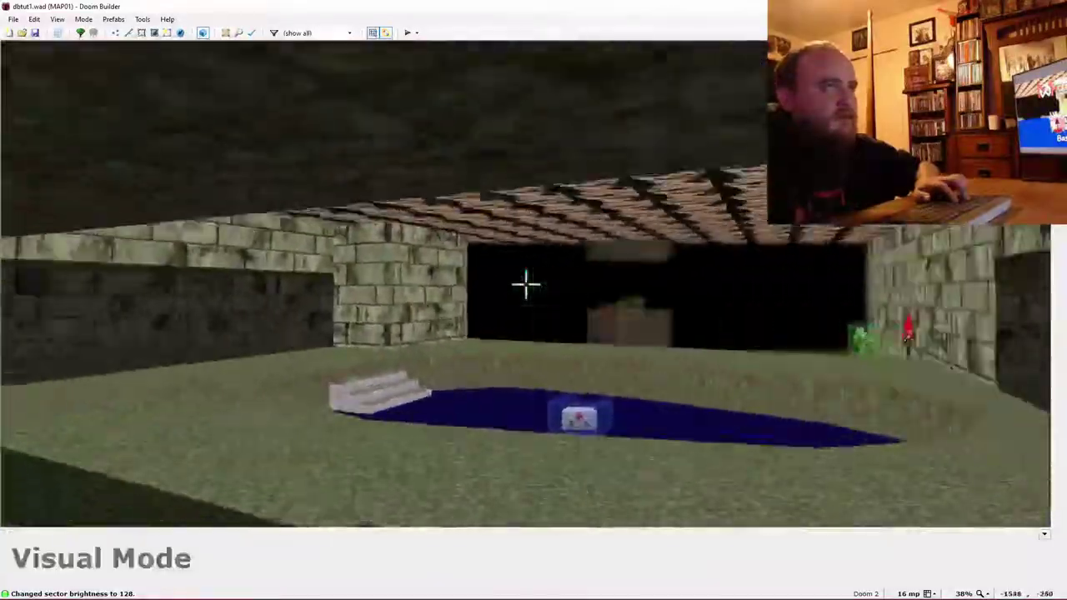
key(w)
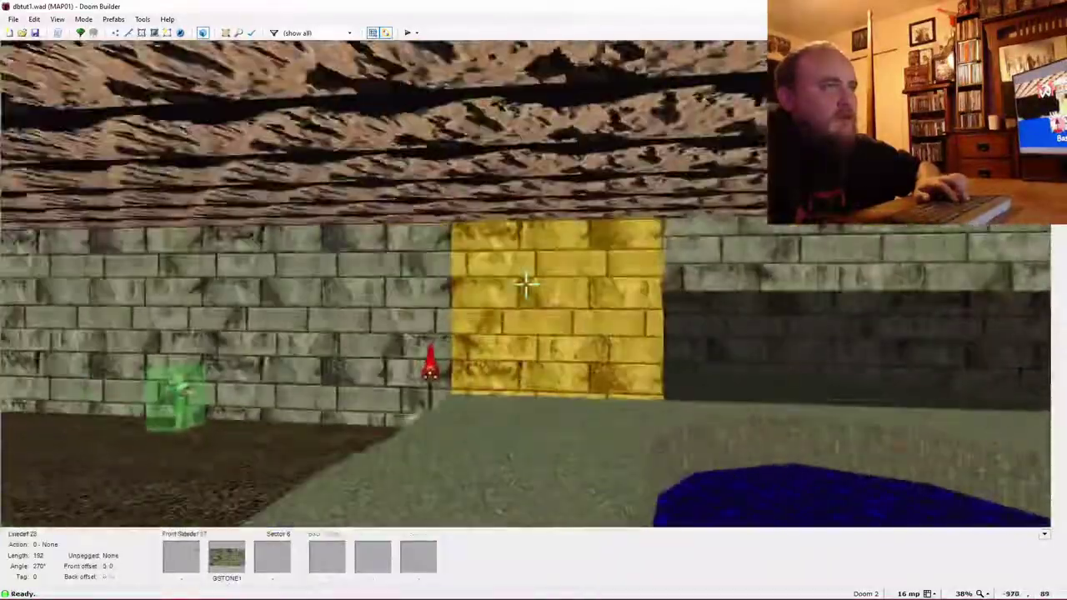
key(f)
Launch the map in GZDoom and walk around the pool to inspect the shaded alcoves.
key(w)
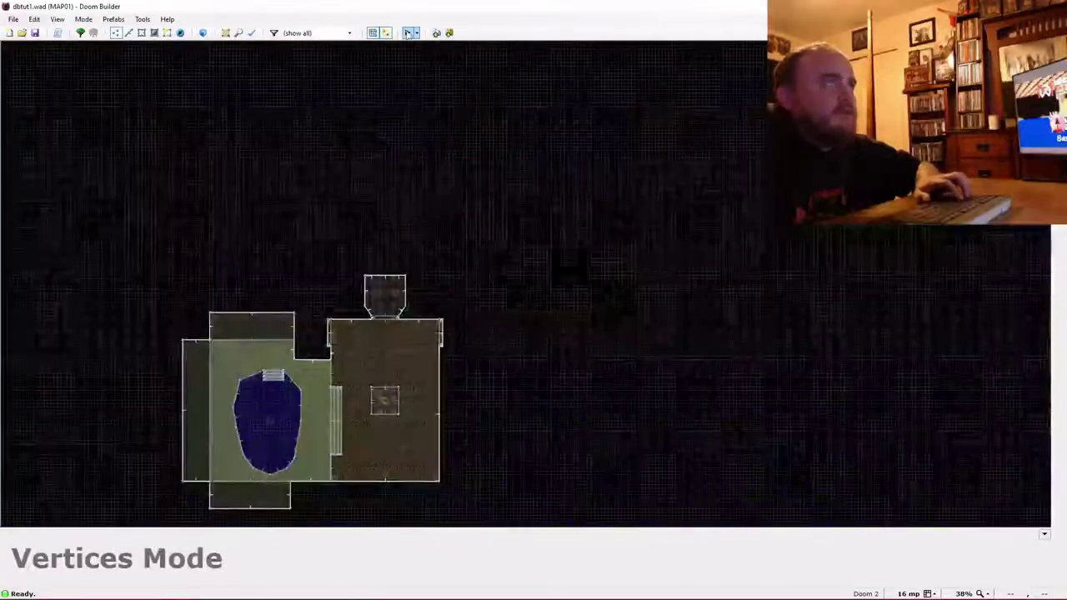
click(409, 32)
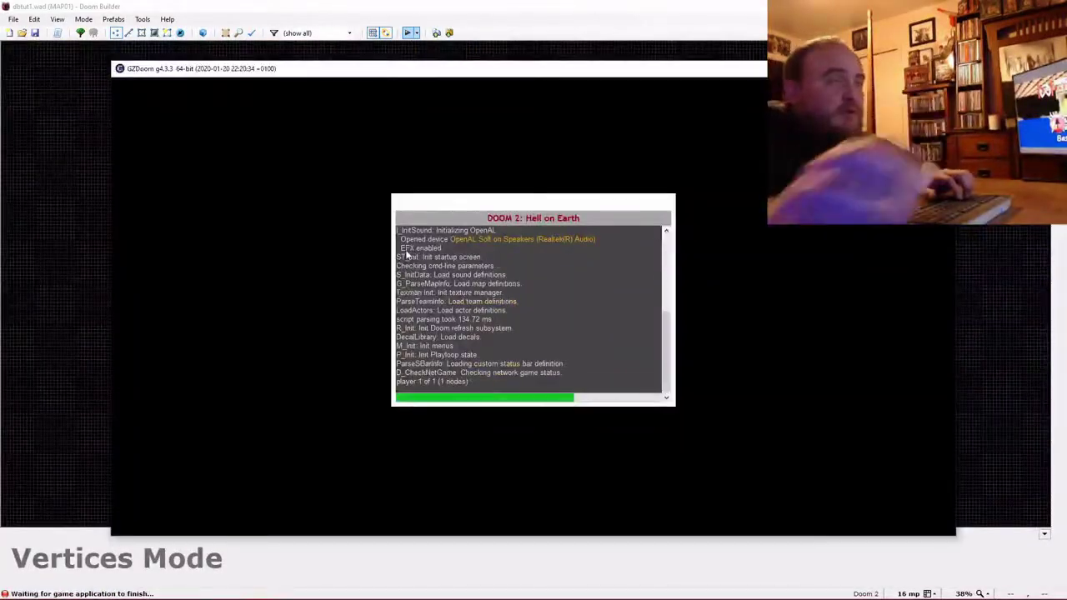
key(w)
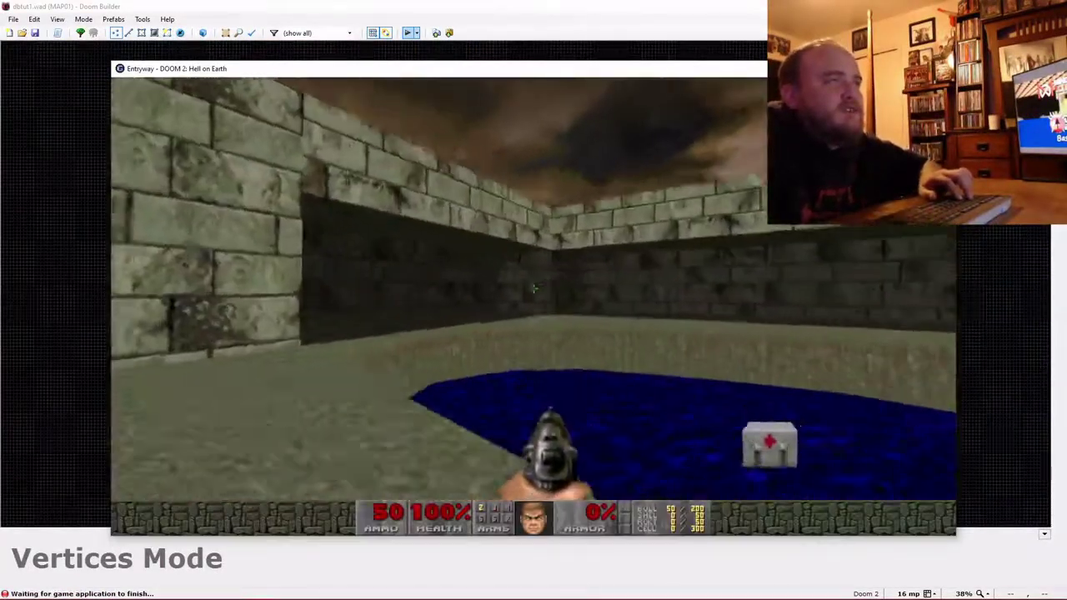
key(d)
key(a)
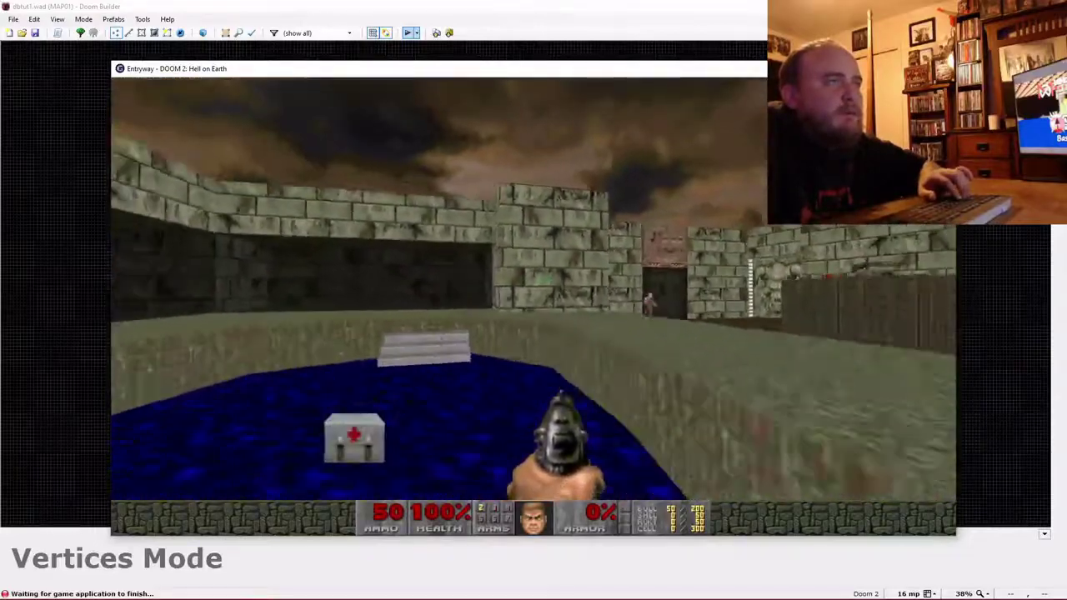
key(a)
key(w)
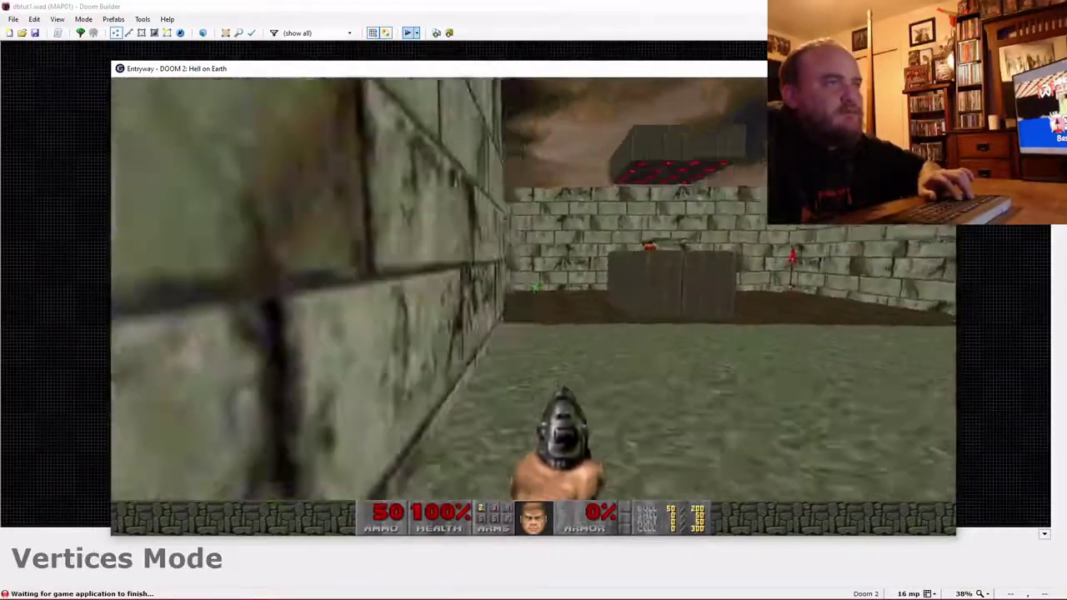
Cross the main room, shoot the enemies at the northern door and enter the dark room behind it.
key(w)
click(533, 290)
click(534, 290)
click(534, 289)
click(534, 289)
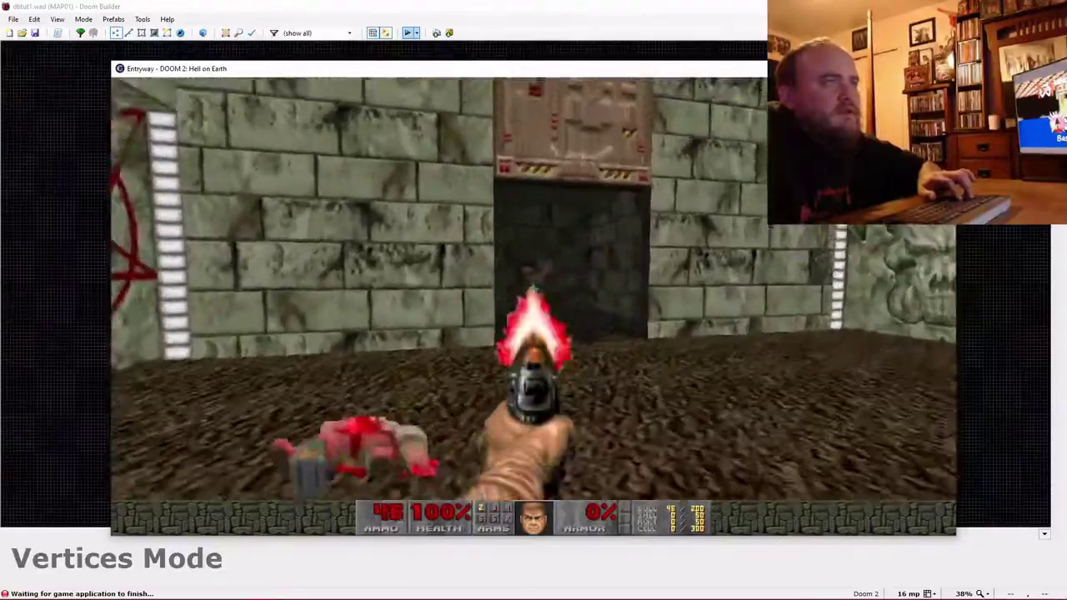
key(w)
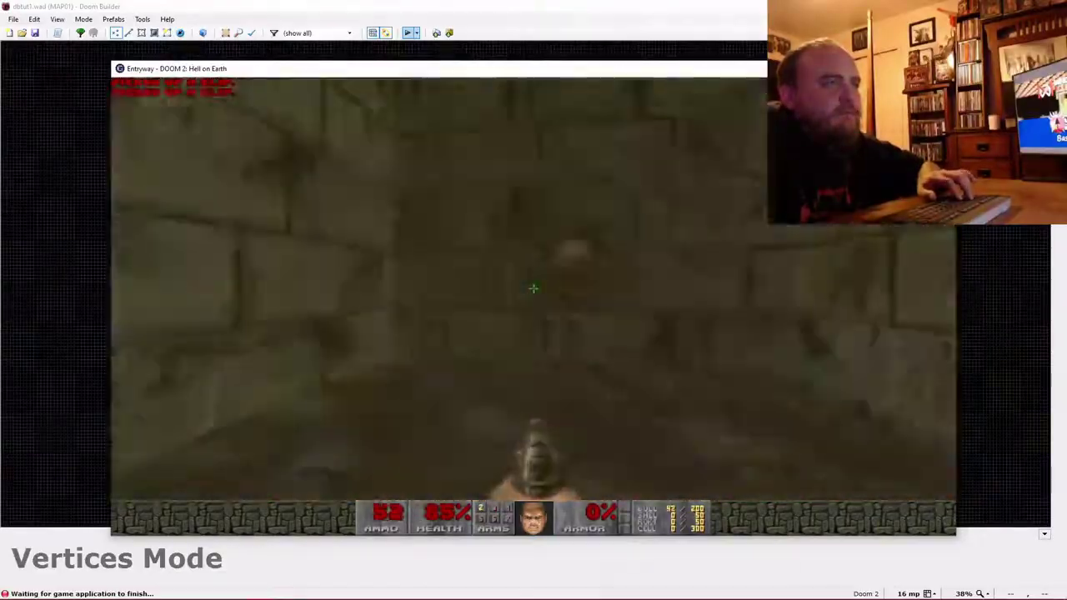
Walk back to the pool and view the western and southern alcoves from inside and across the water.
key(w)
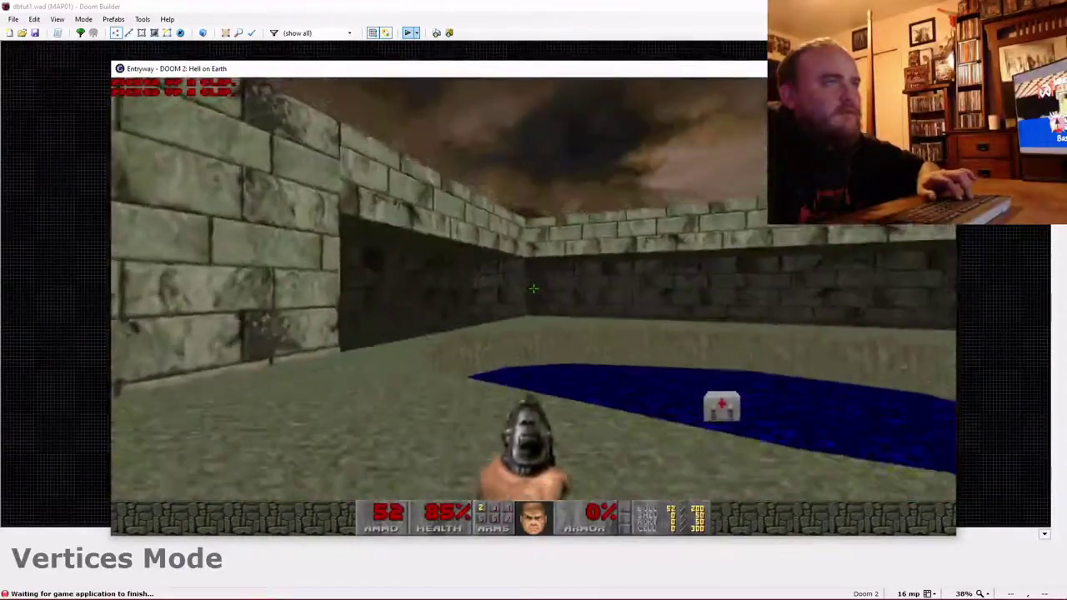
key(w)
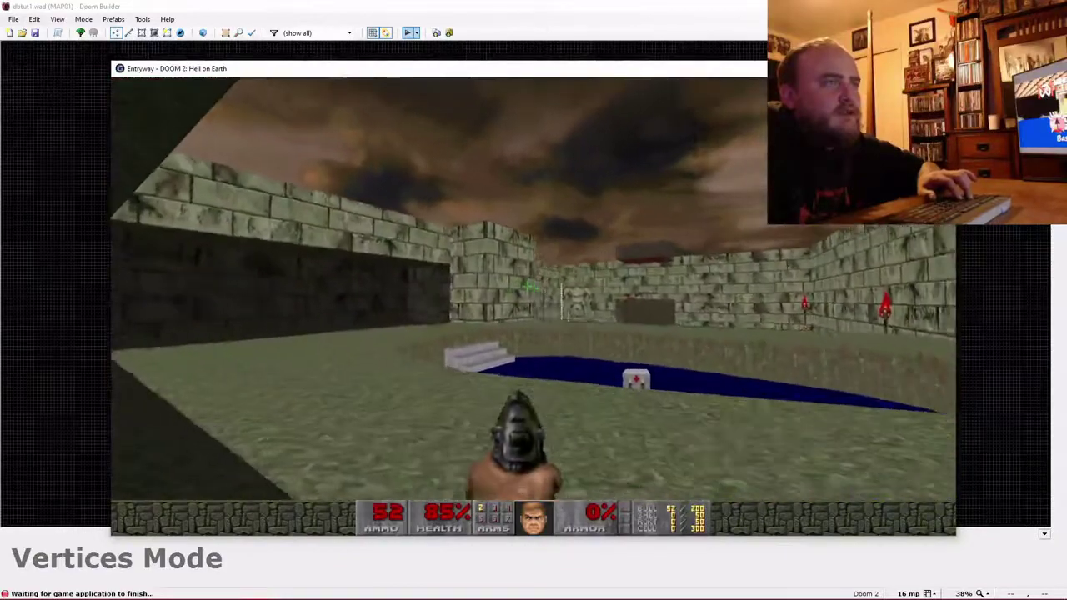
key(w)
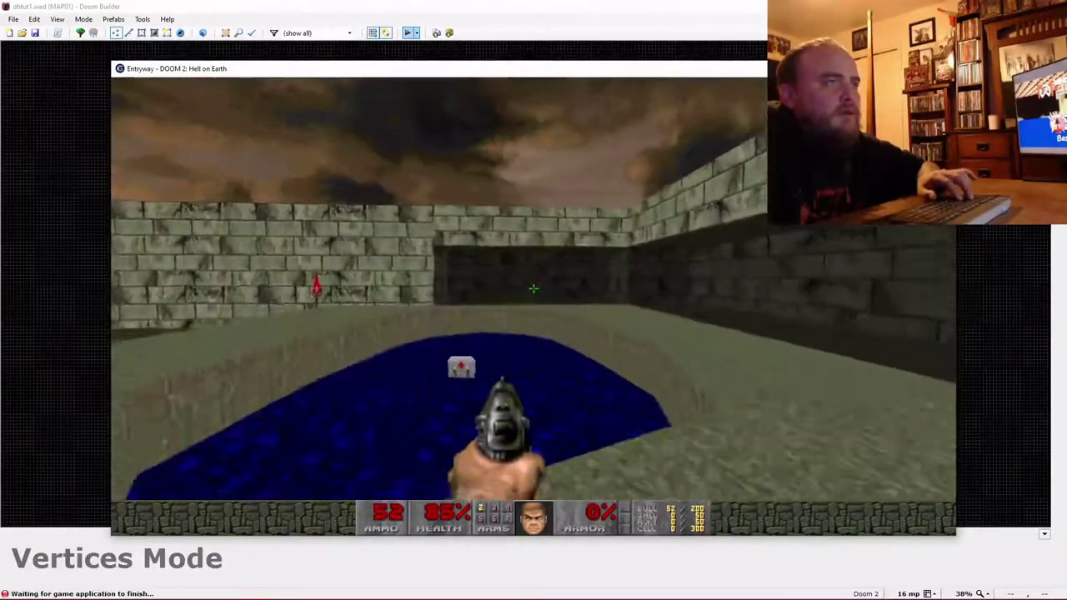
key(w)
Quit the GZDoom test game and return to the map editor.
key(Escape)
key(Up)
key(Return)
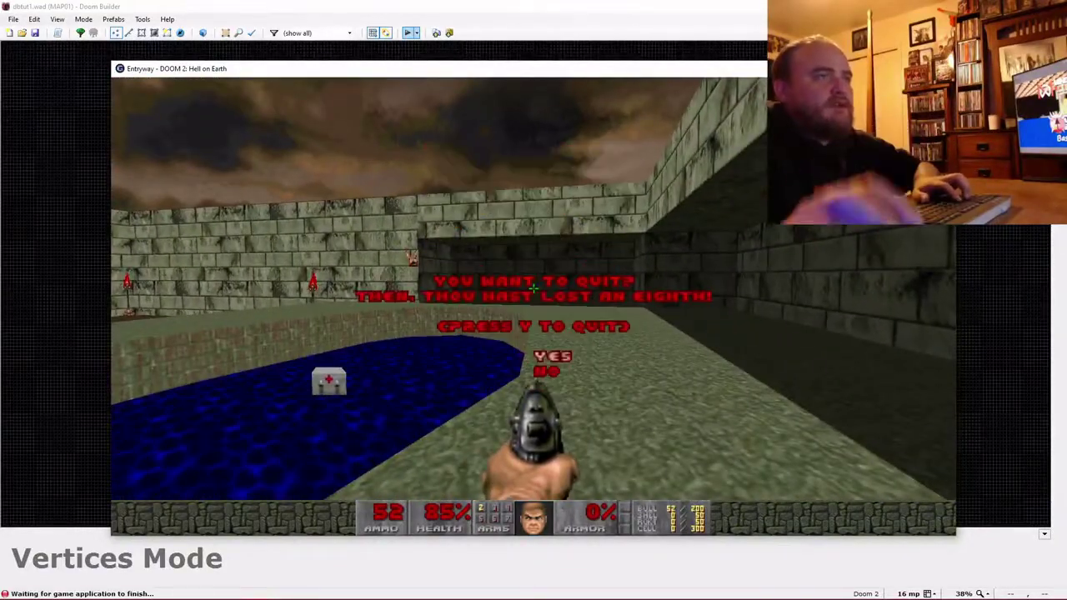
key(y)
Delete the red torches in the main room's two southern corners and check its south wall in 3D.
key(t)
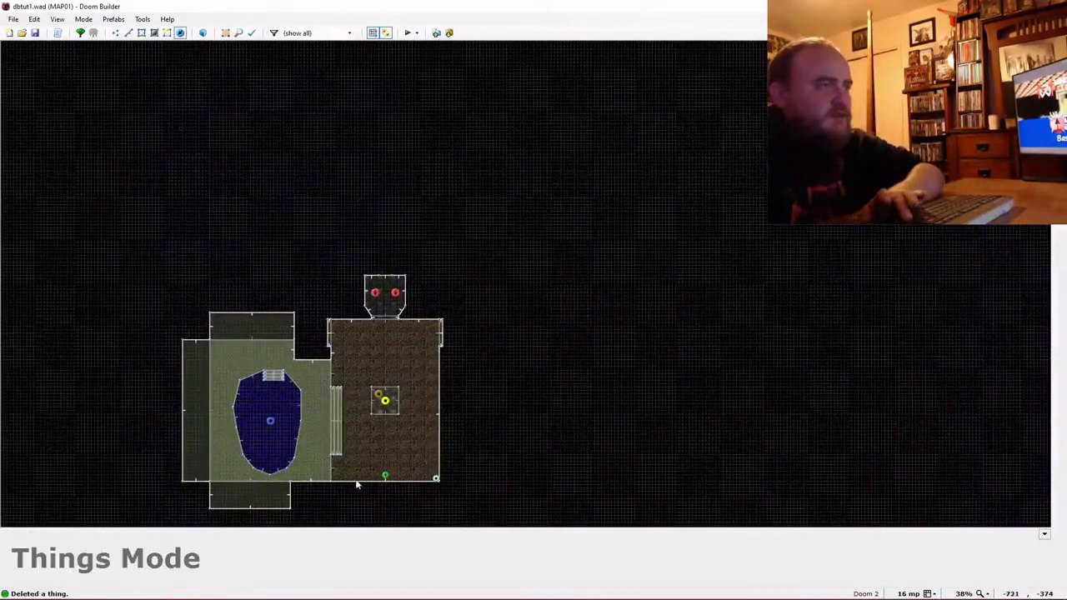
scroll(350, 472, down, 1)
key(w)
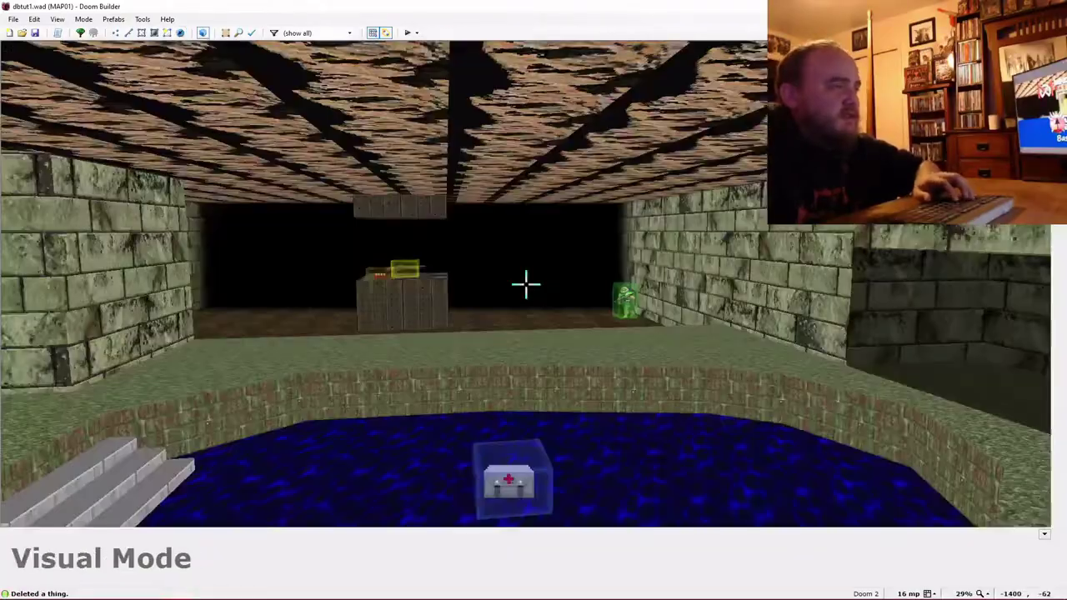
key(d)
key(e)
key(e)
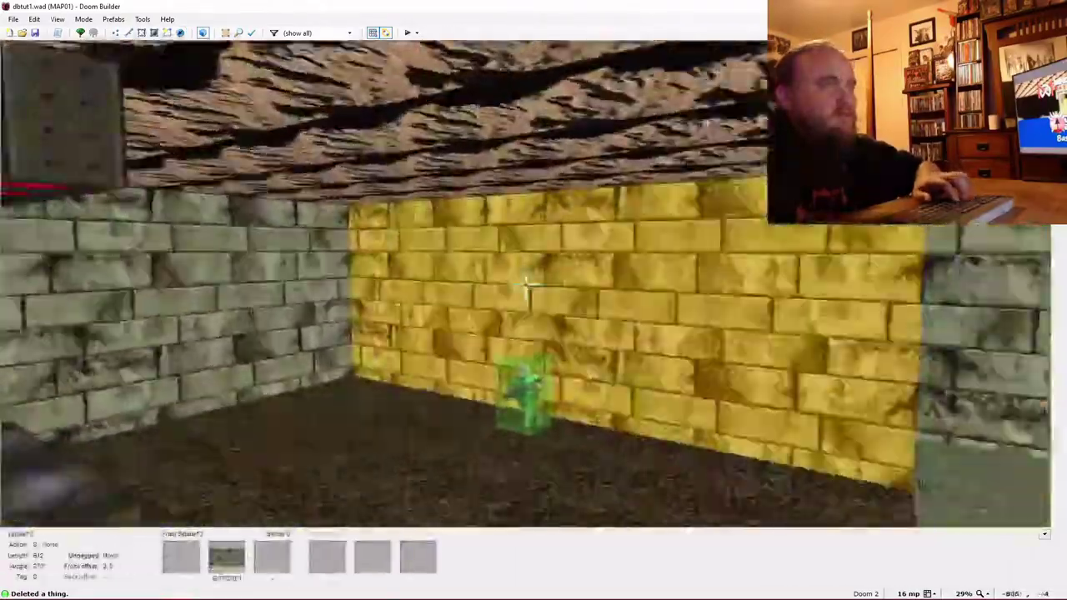
key(w)
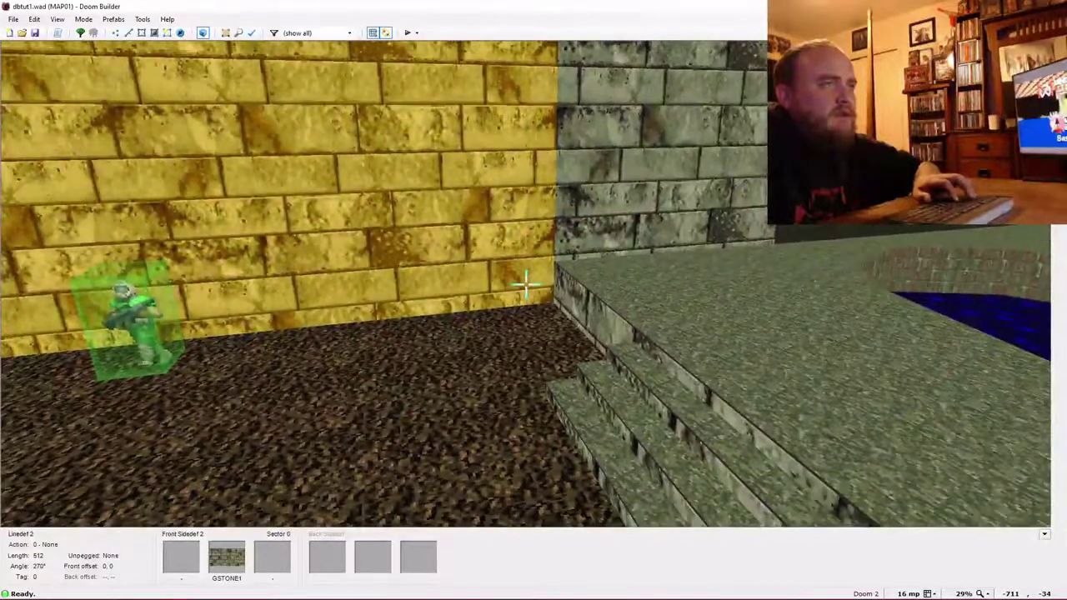
key(q)
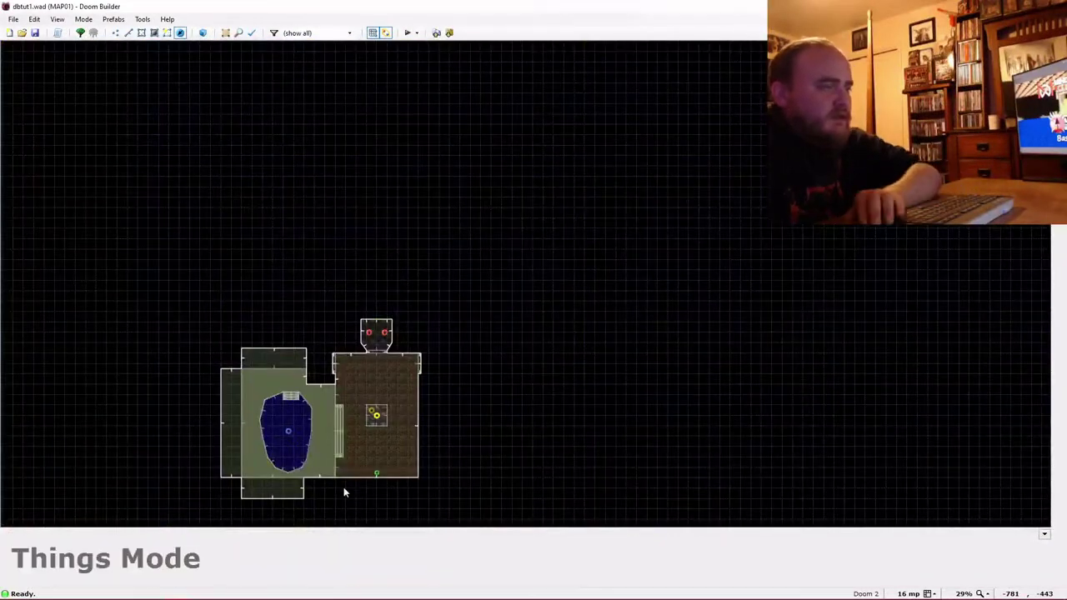
Draw a 512 by 192 sector along the outside of the main room's south wall and move the player start to its southern edge.
key(Down)
key(Down)
scroll(356, 421, up, 4)
scroll(355, 315, up, 1)
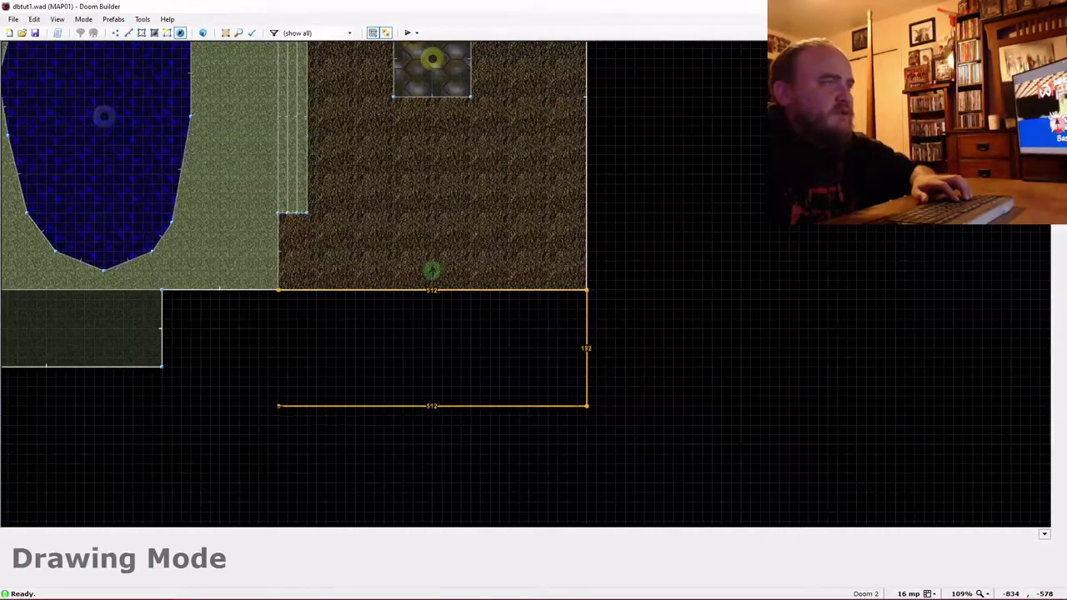
click(279, 299)
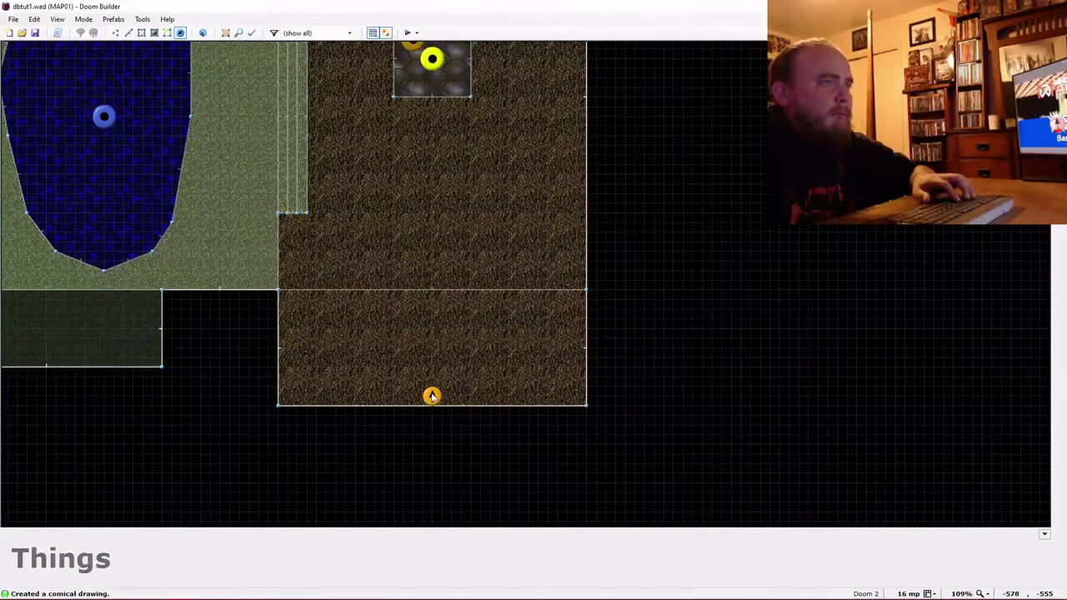
Inspect the main room's new southern extension in 3D, from its south wall to the pool and the central pedestal.
key(w)
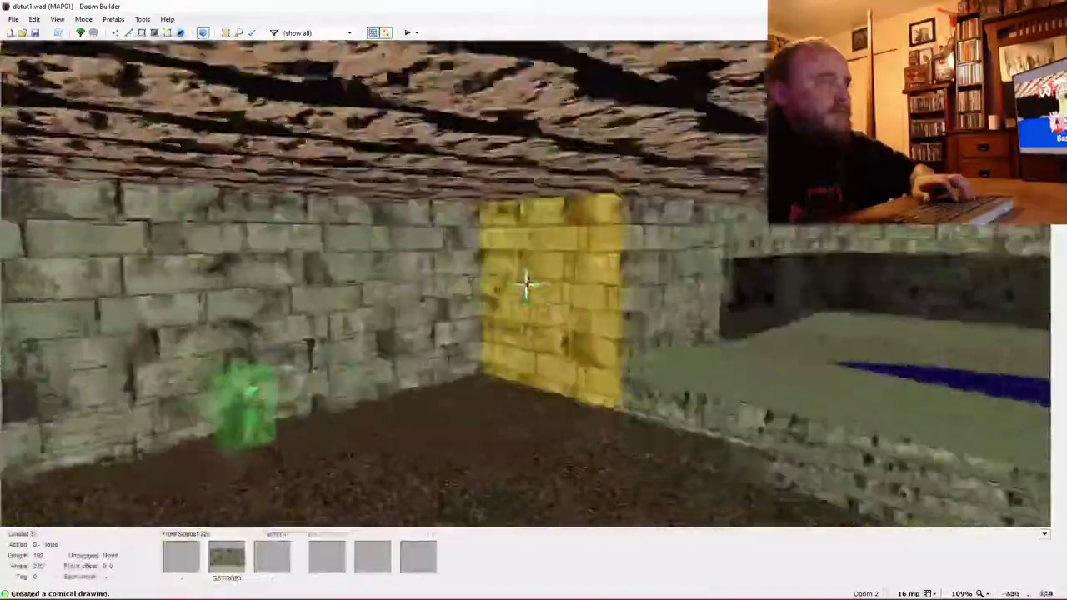
key(d)
key(e)
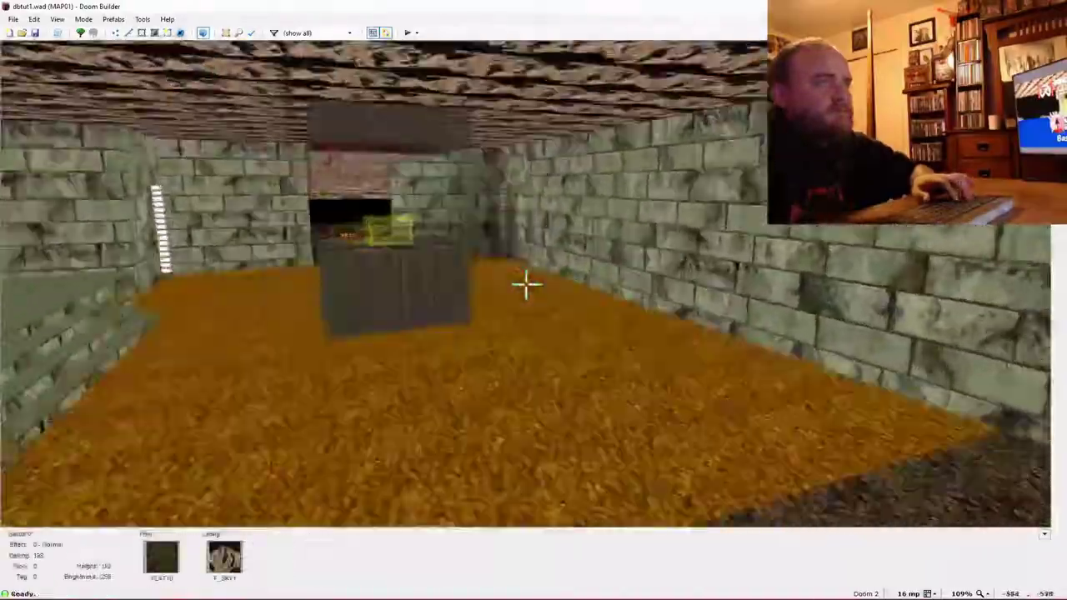
key(w)
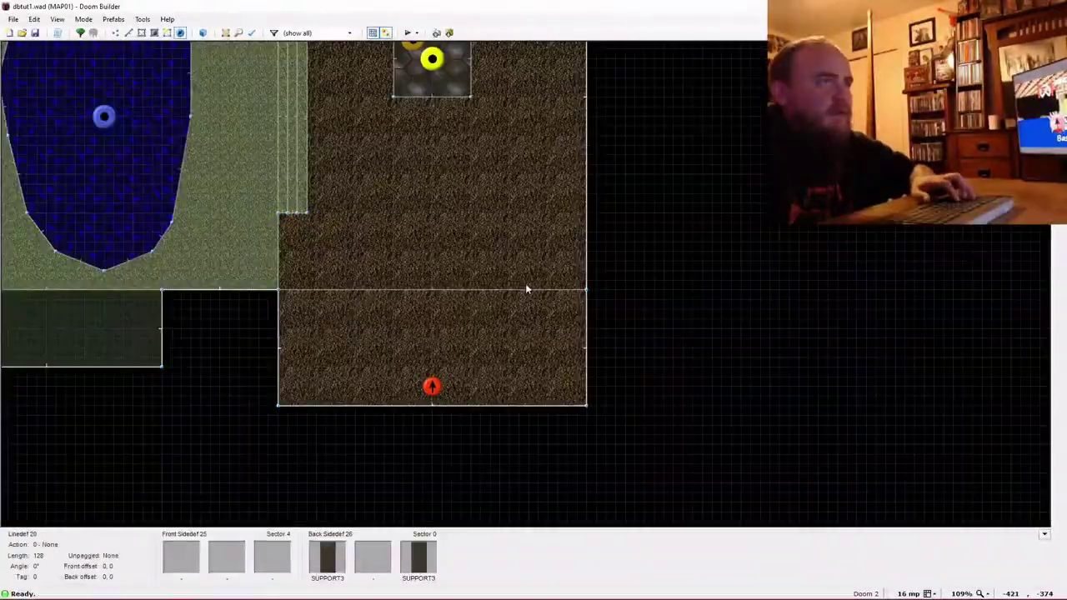
Move the main room's central pedestal sector and the two items on it about 96 units south.
scroll(447, 209, down, 2)
key(Up)
key(Up)
key(Up)
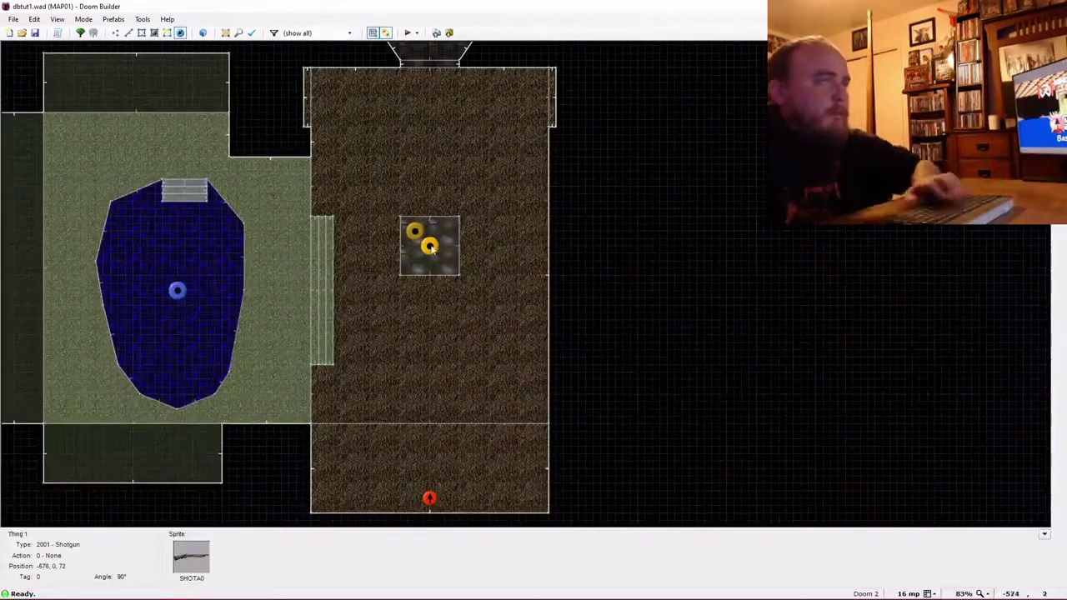
key(s)
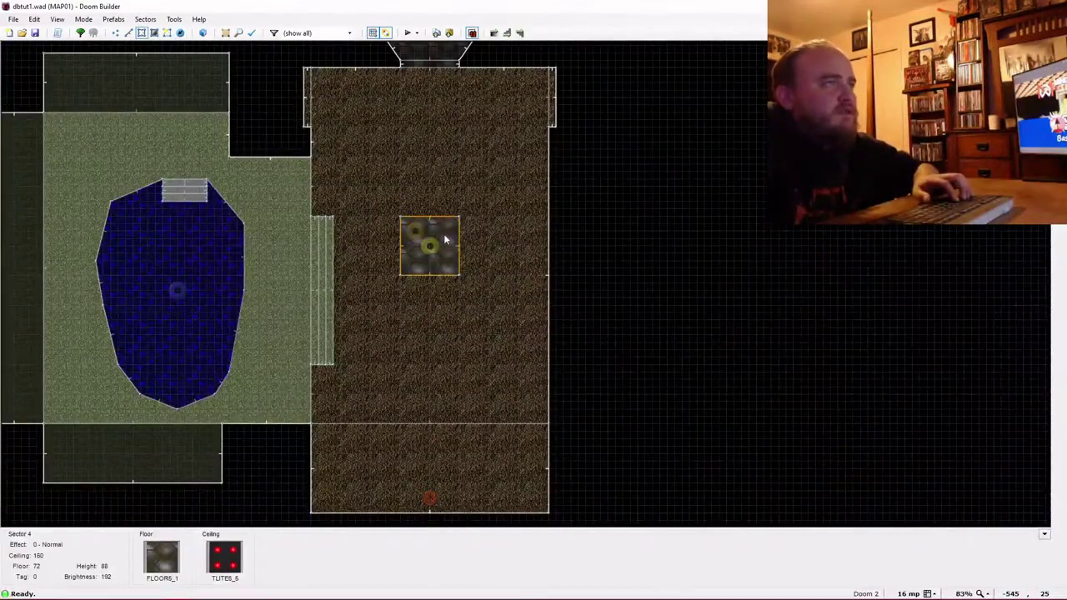
drag(445, 240, 442, 258)
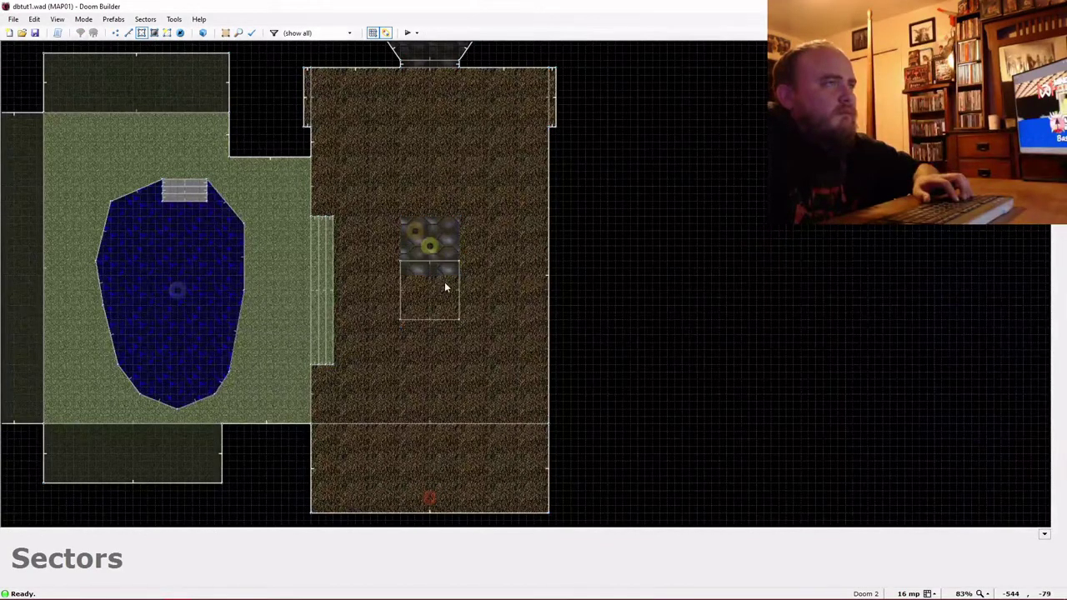
key(t)
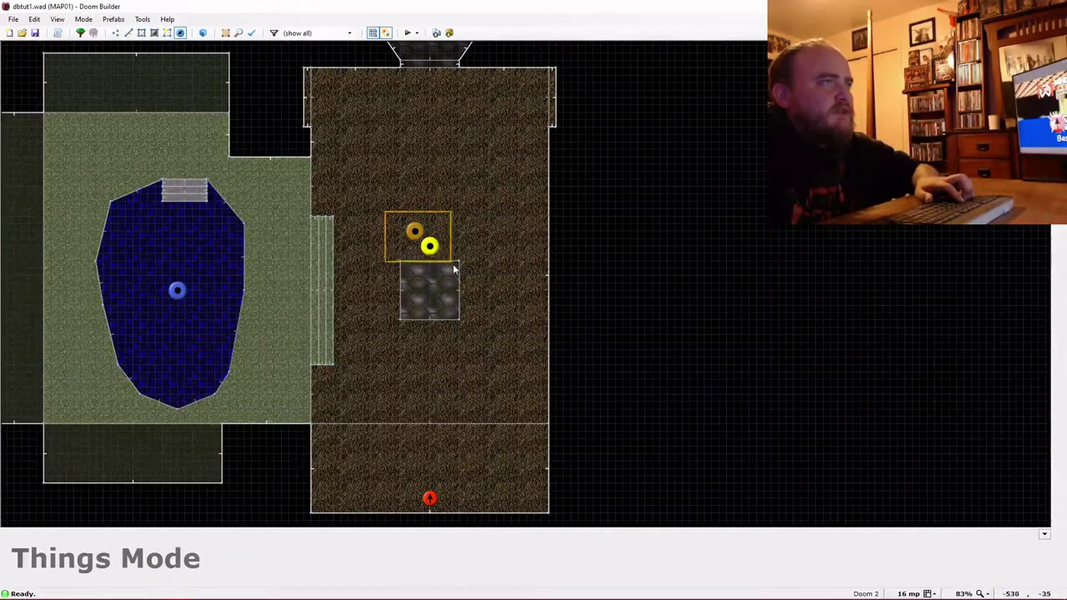
drag(425, 255, 432, 292)
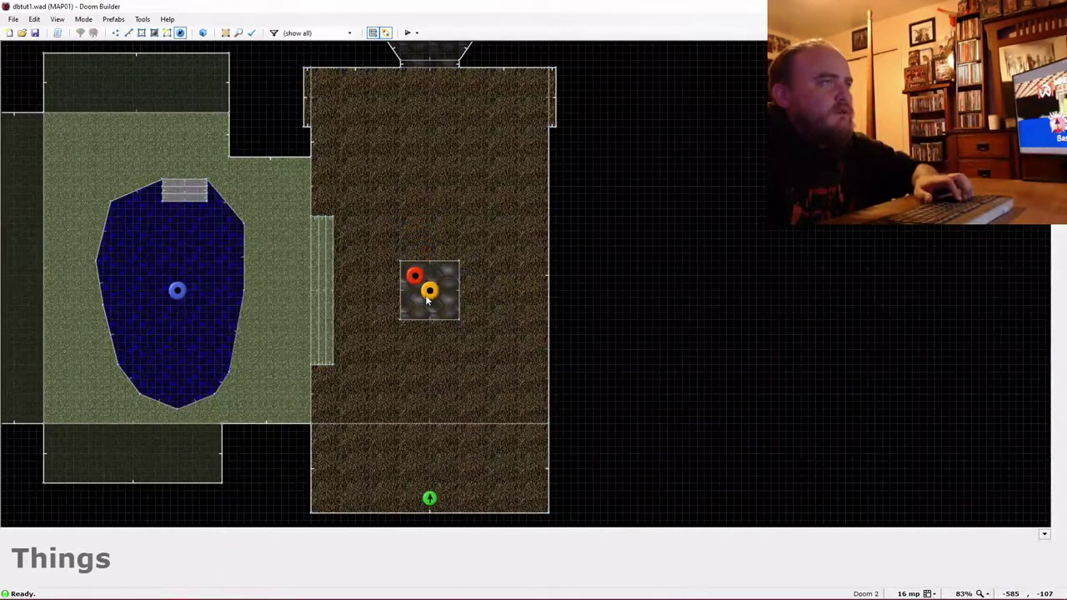
Check the relocated pedestal, the extended main room and the pool area's alcoves in 3D.
key(w)
key(e)
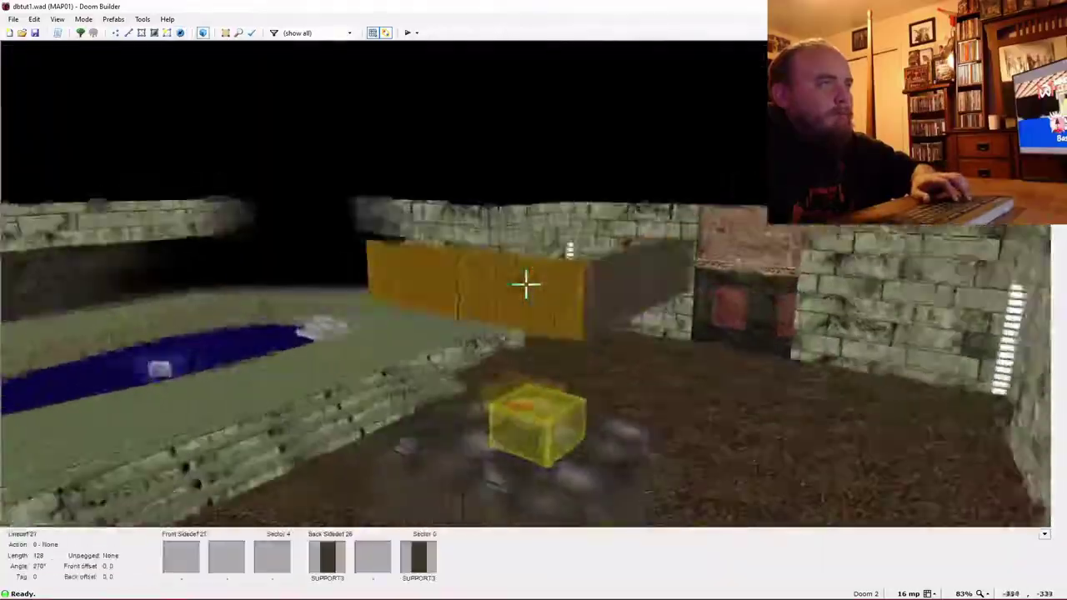
key(e)
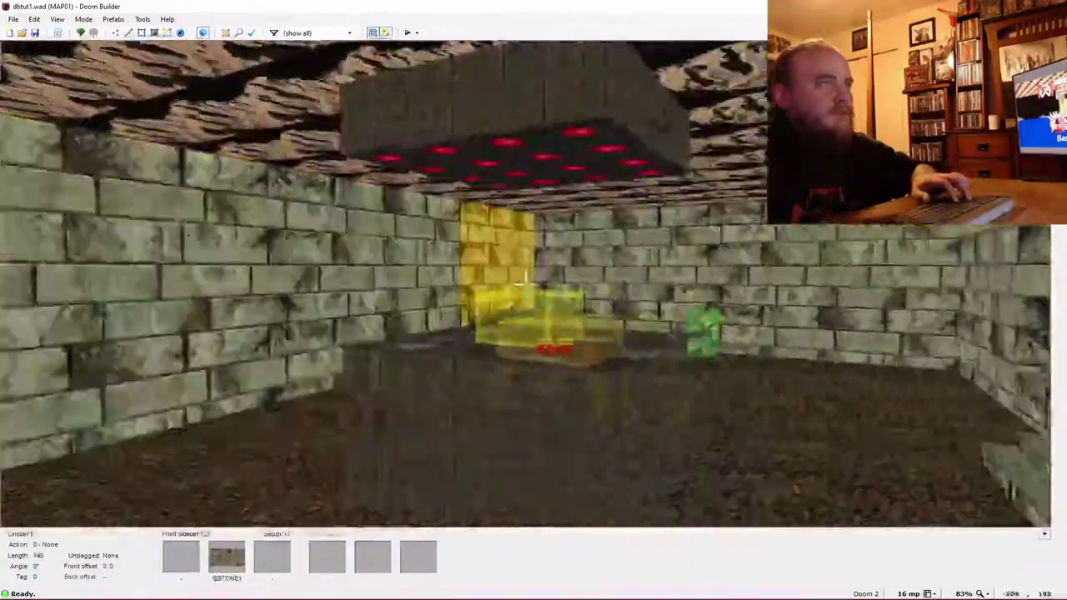
key(d)
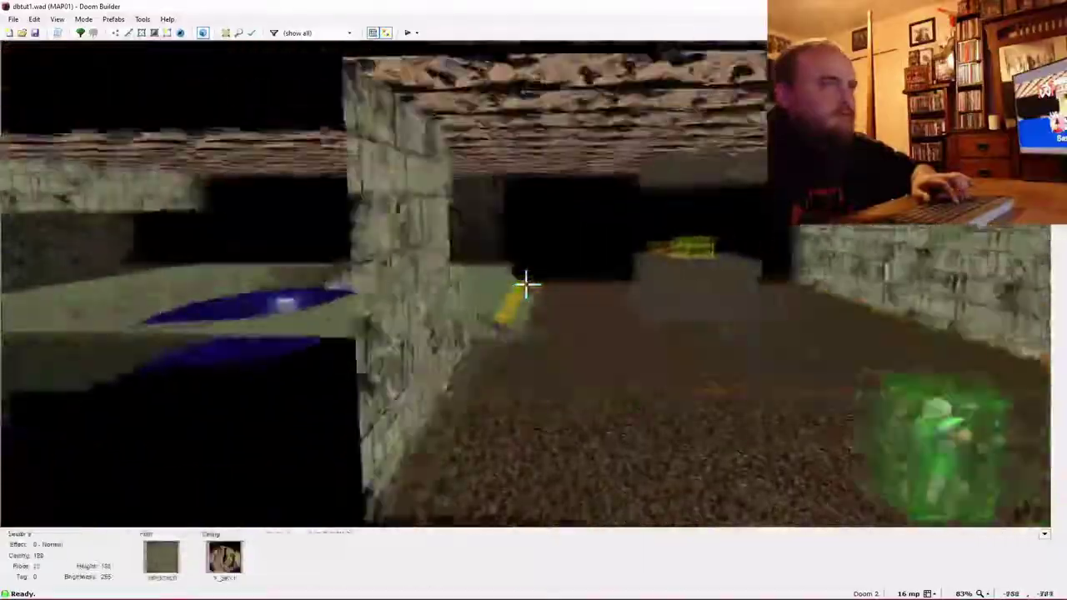
key(e)
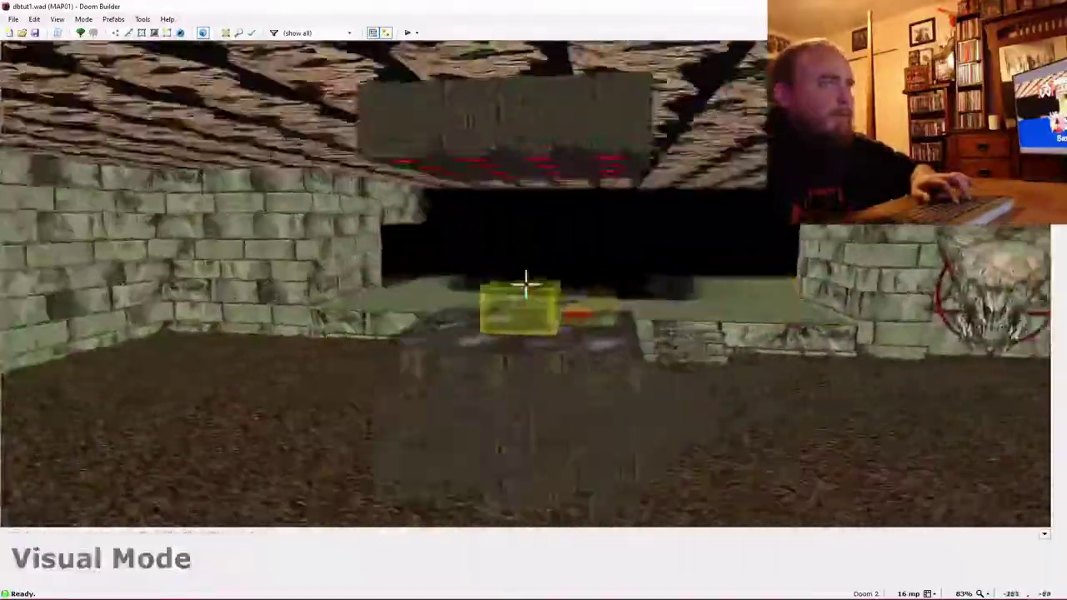
key(s)
key(e)
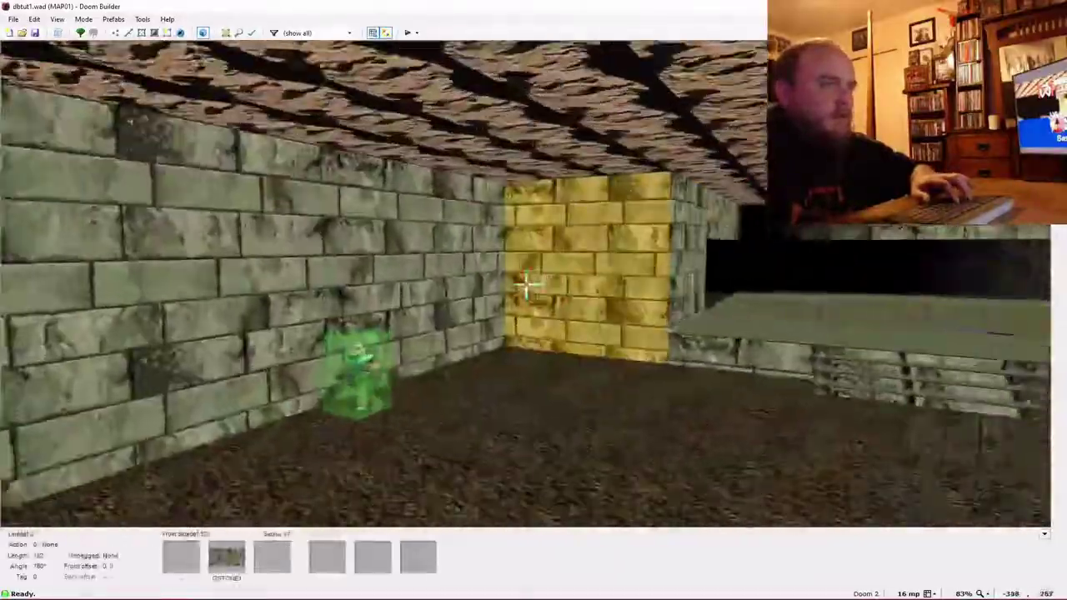
key(w)
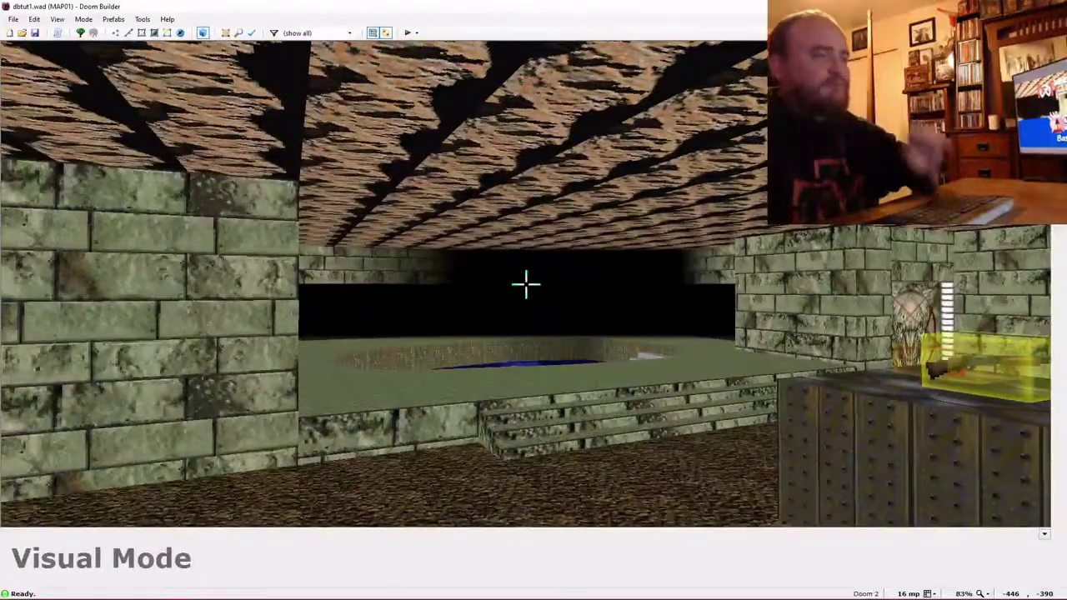
key(w)
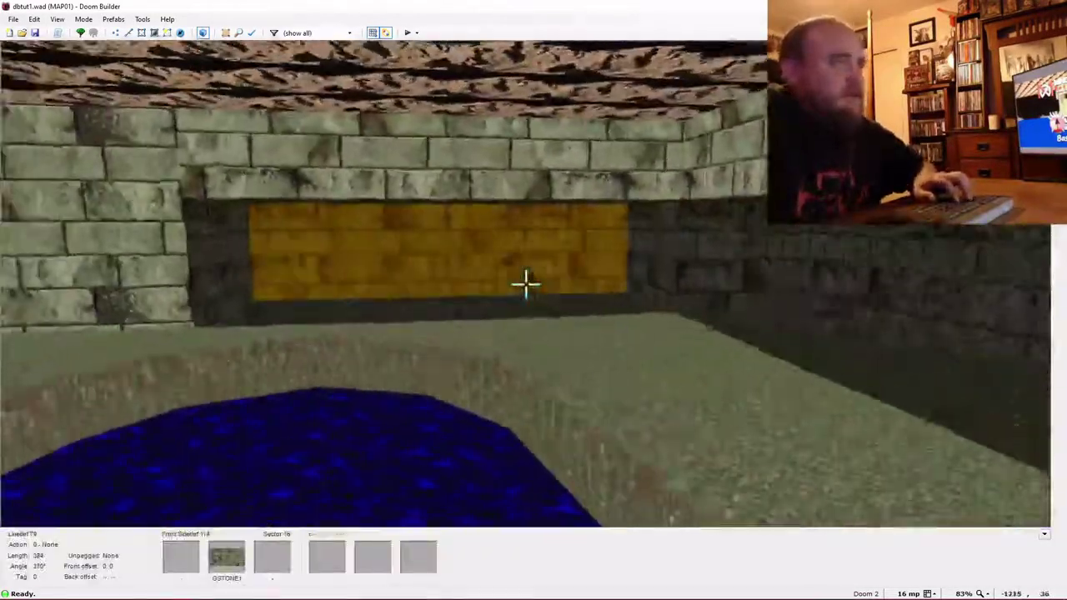
key(w)
Add a Health bonus southeast of the pool and move it into the southern alcove's southeast corner.
right_click(252, 378)
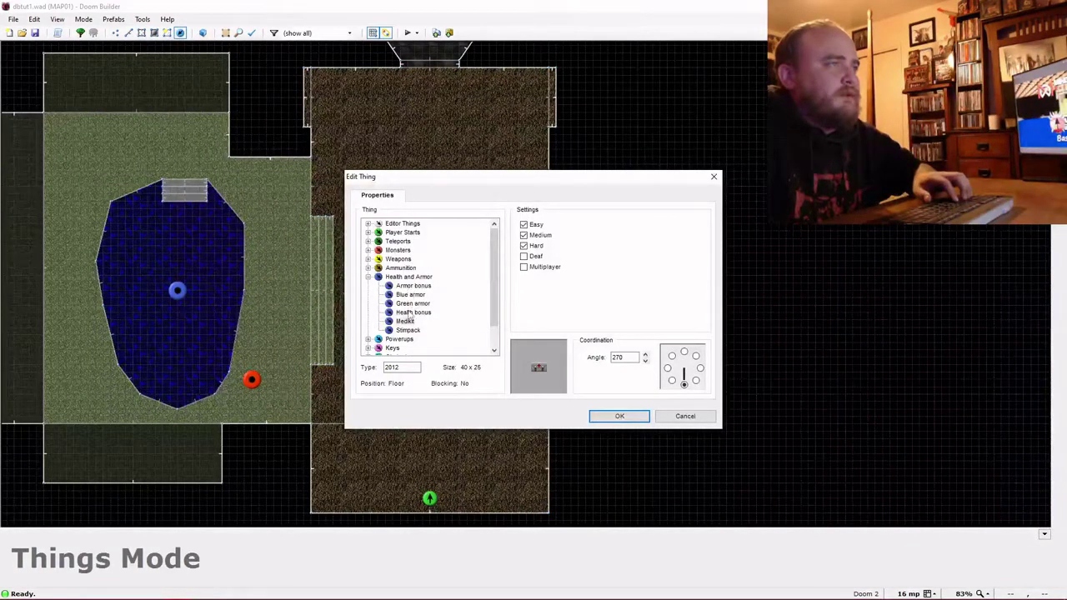
click(617, 416)
scroll(342, 396, down, 2)
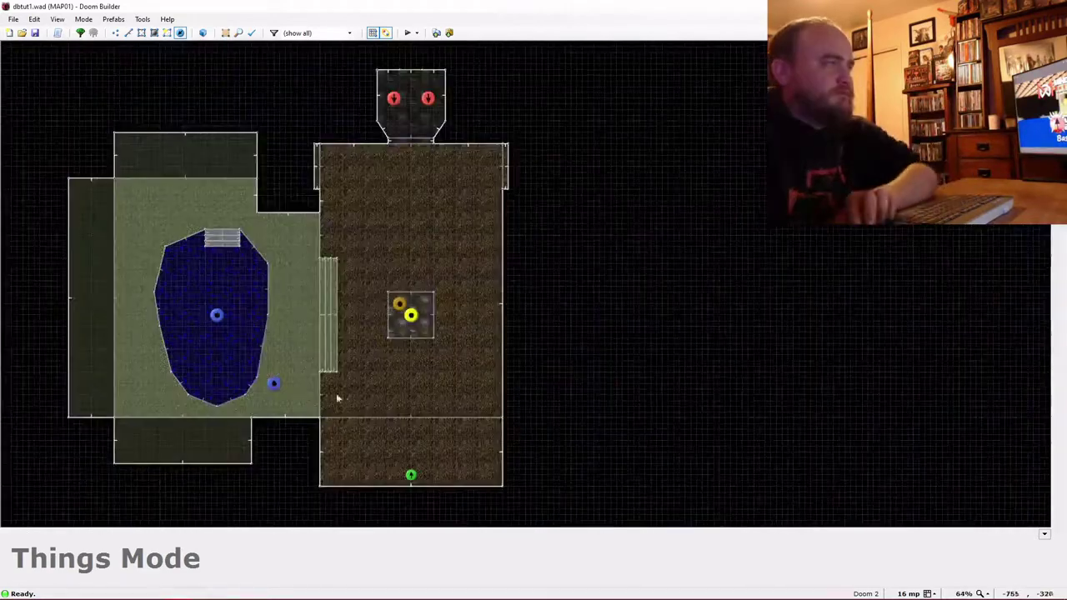
middle_drag(279, 386, 448, 387)
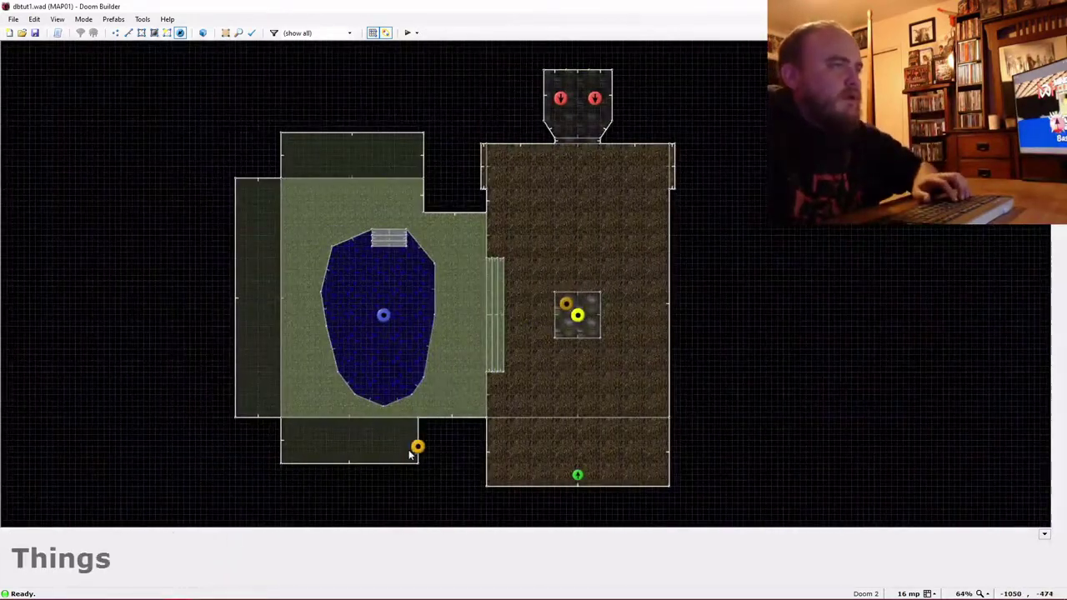
scroll(406, 463, up, 7)
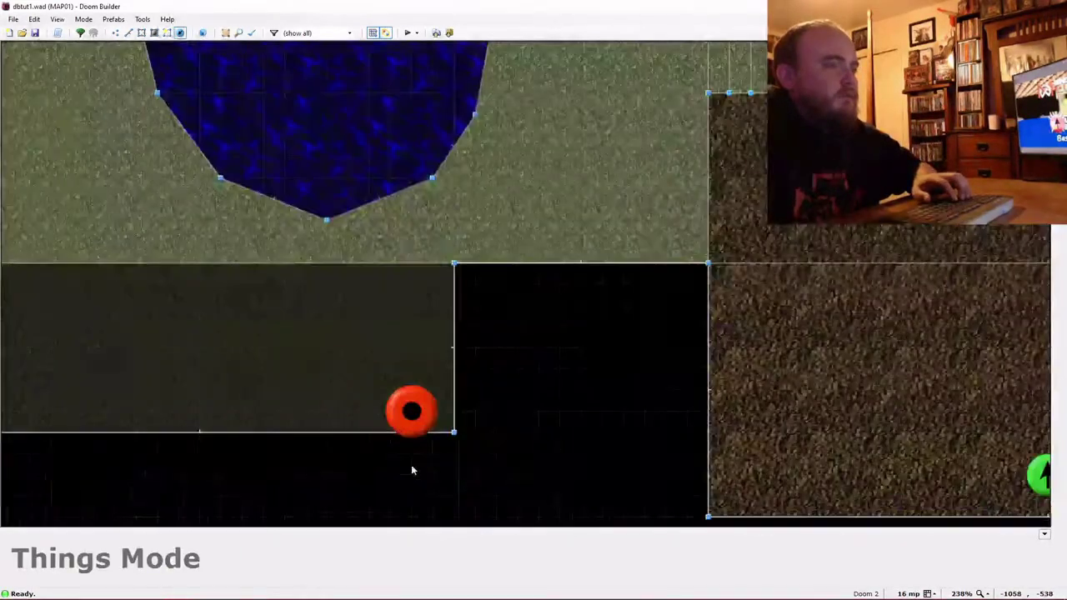
mouse_move(432, 408)
mouse_down()
mouse_move(417, 409)
mouse_move(427, 414)
mouse_up()
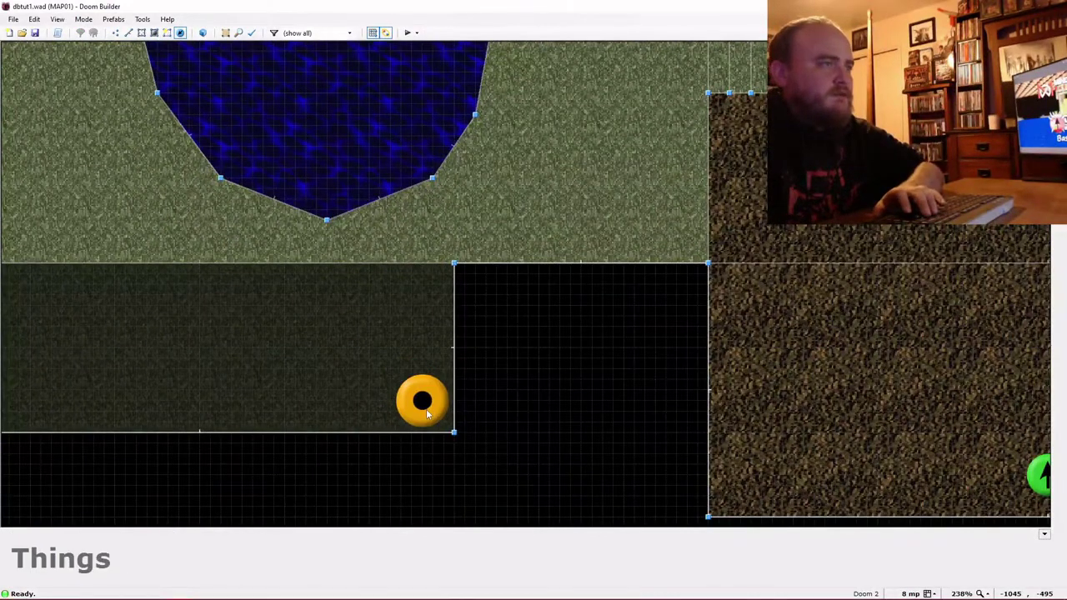
Duplicate the health bonus into the southern alcove's southwest corner.
scroll(427, 414, down, 7)
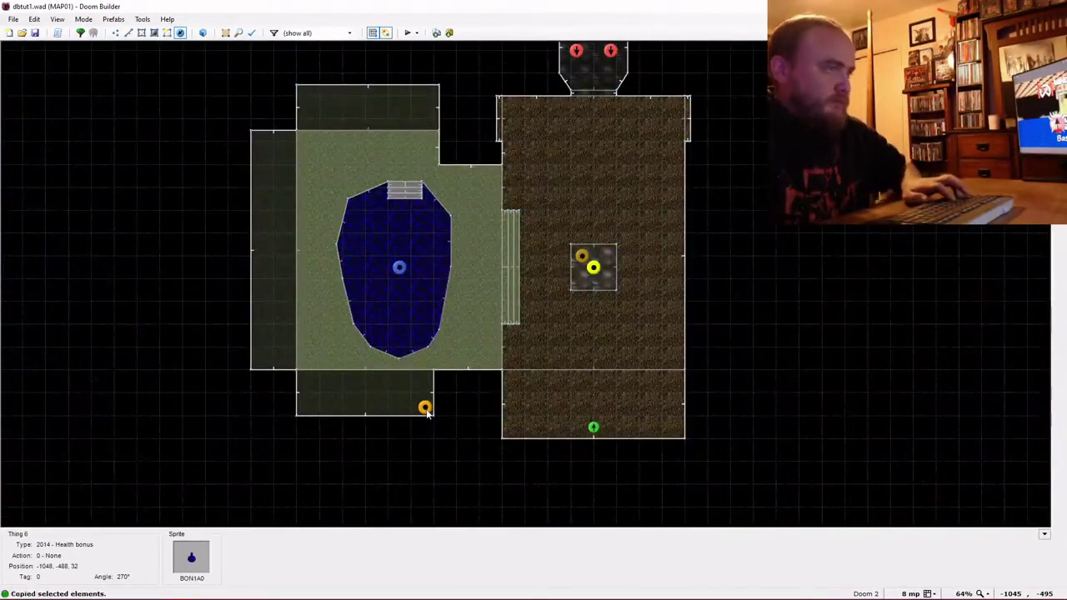
key(ctrl+v)
scroll(427, 414, up, 6)
drag(426, 414, 80, 405)
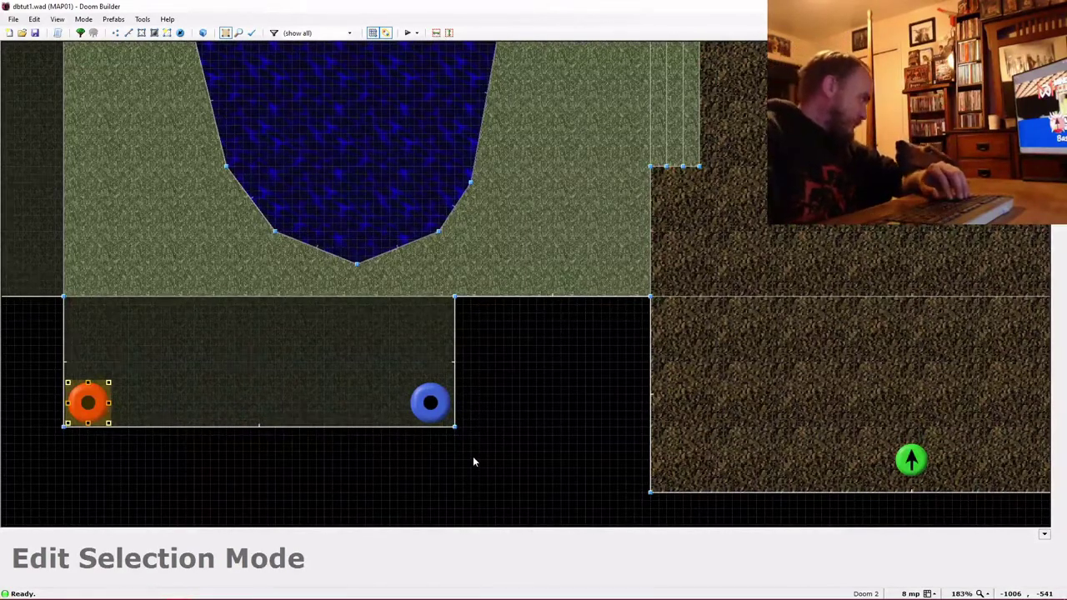
key(Return)
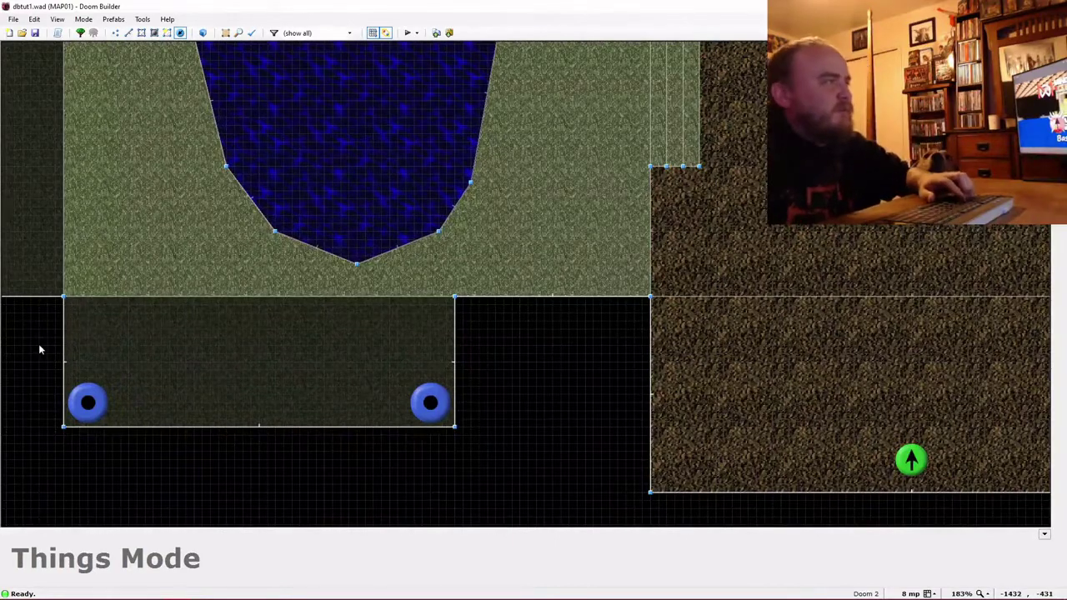
Copy both health bonuses in the southern alcove and paste the pair on the grass north of the pool.
drag(38, 344, 477, 450)
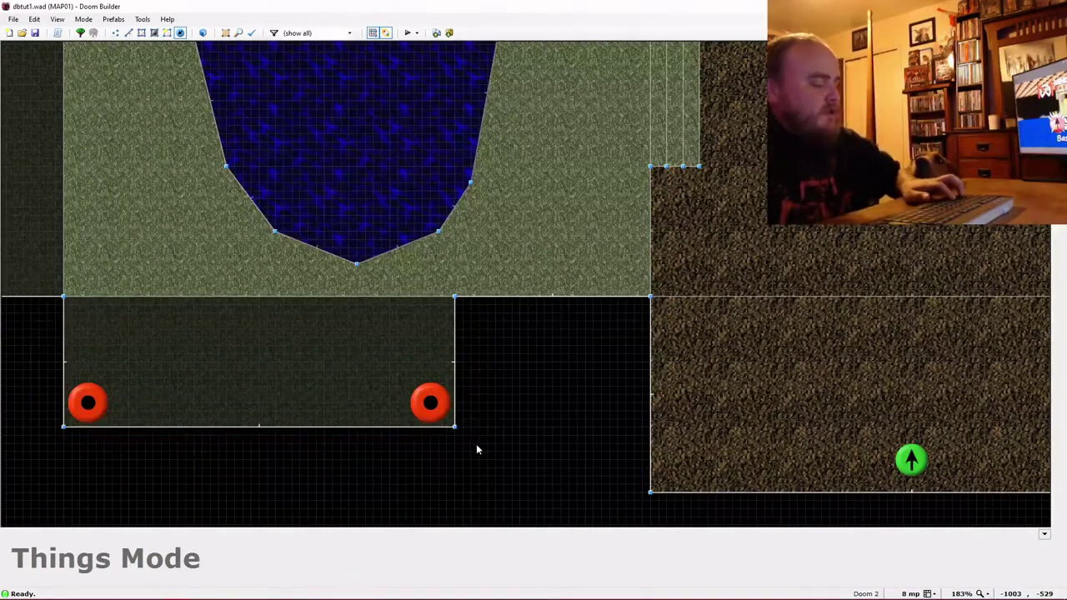
scroll(476, 443, down, 4)
key(ctrl+c)
key(ctrl+v)
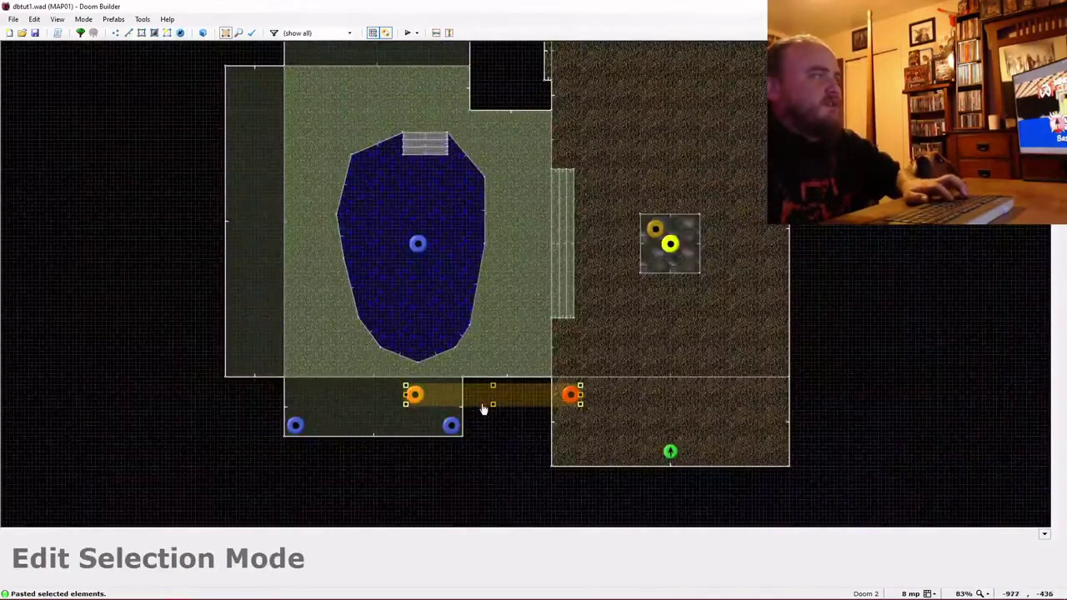
drag(570, 398, 453, 120)
scroll(452, 120, down, 2)
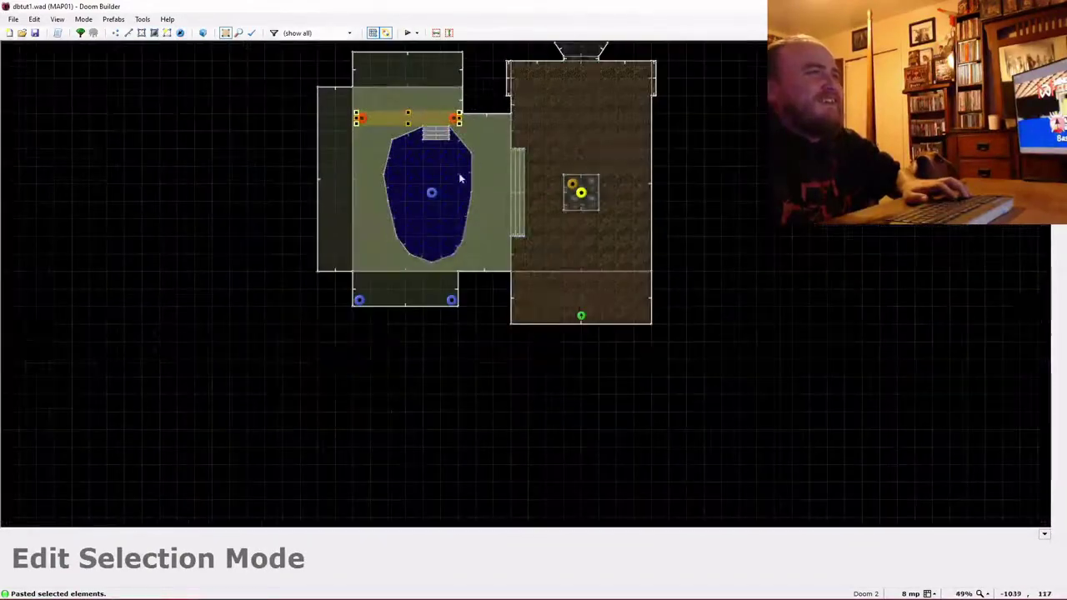
click(458, 357)
scroll(474, 115, up, 3)
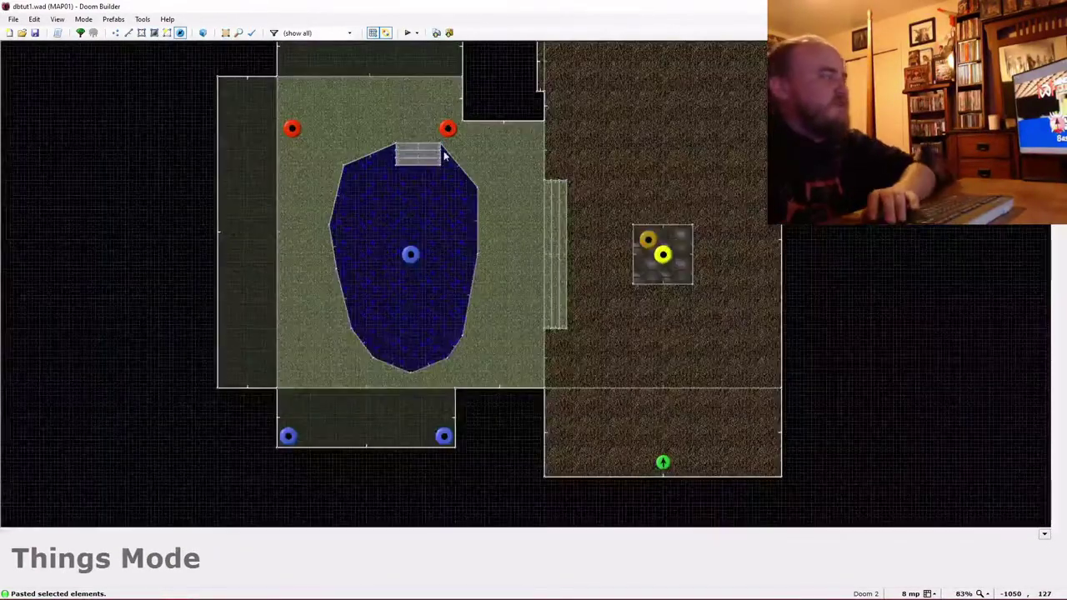
Move the pasted pair of health bonuses to the northern alcove's two outer corners and check the thing's properties.
key(Up)
key(Up)
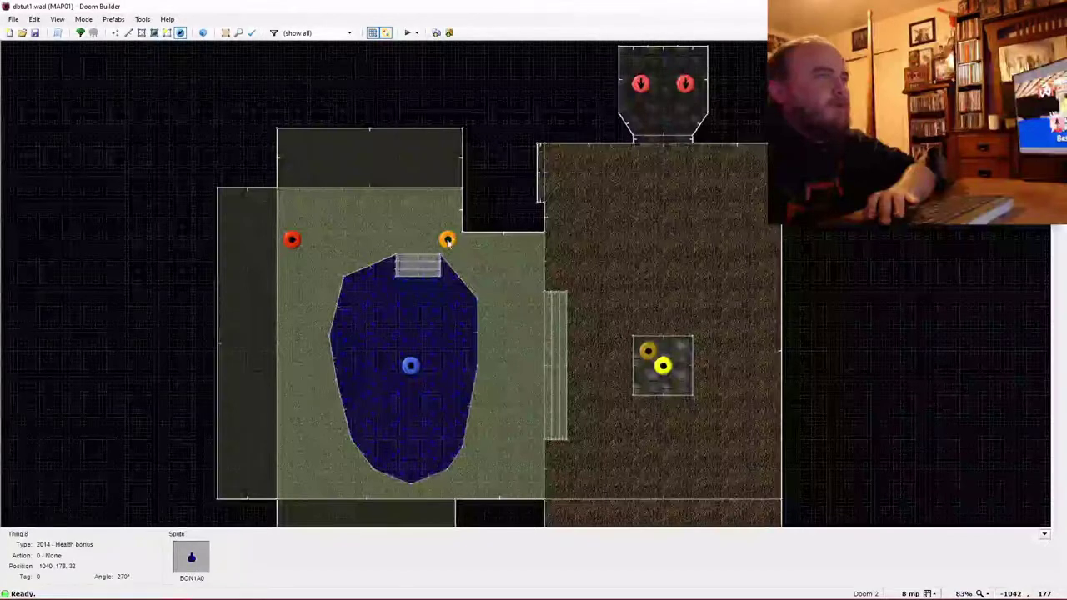
key(c)
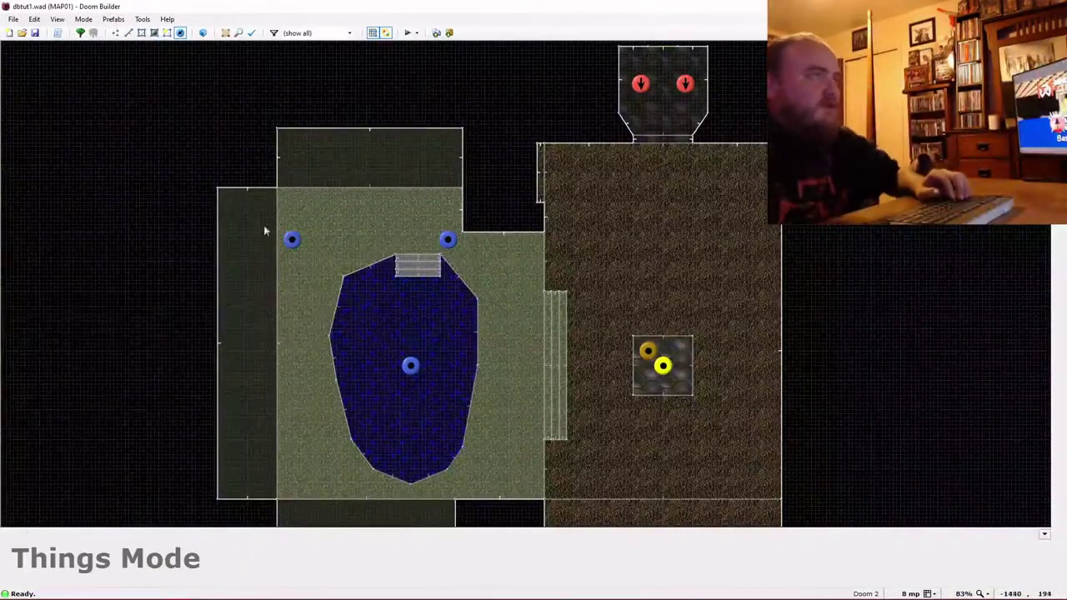
drag(447, 239, 447, 153)
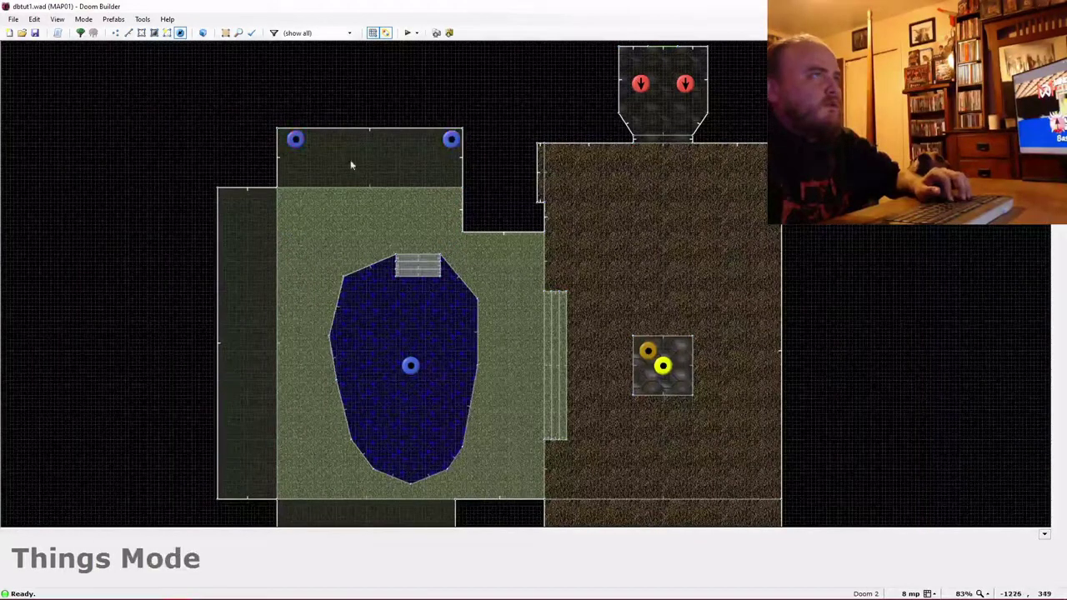
right_click(302, 148)
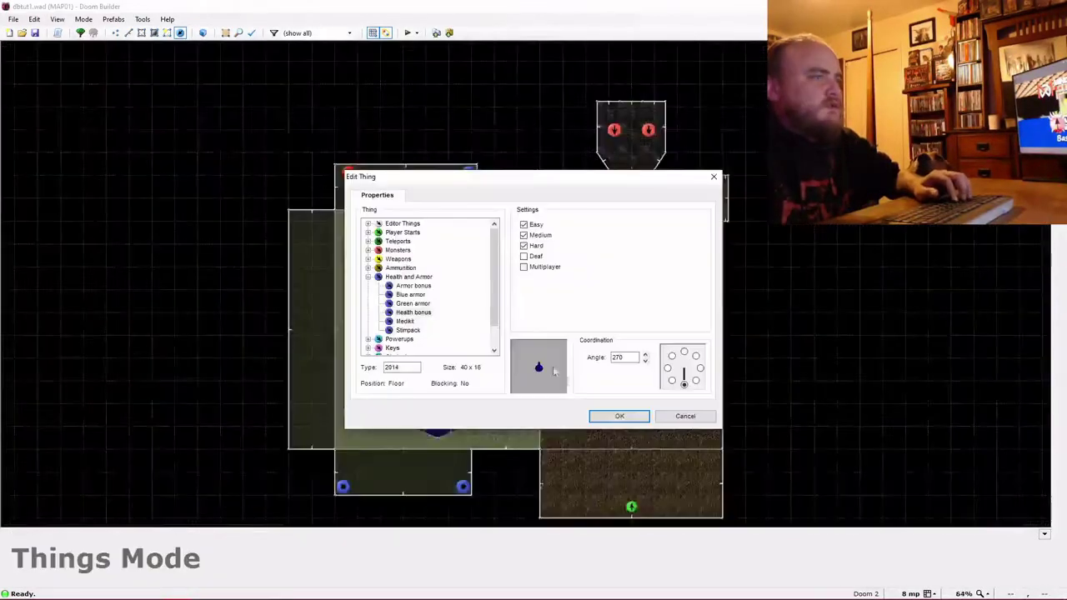
click(698, 415)
Shift the southern alcove's east wall about 8 units east.
scroll(520, 475, up, 3)
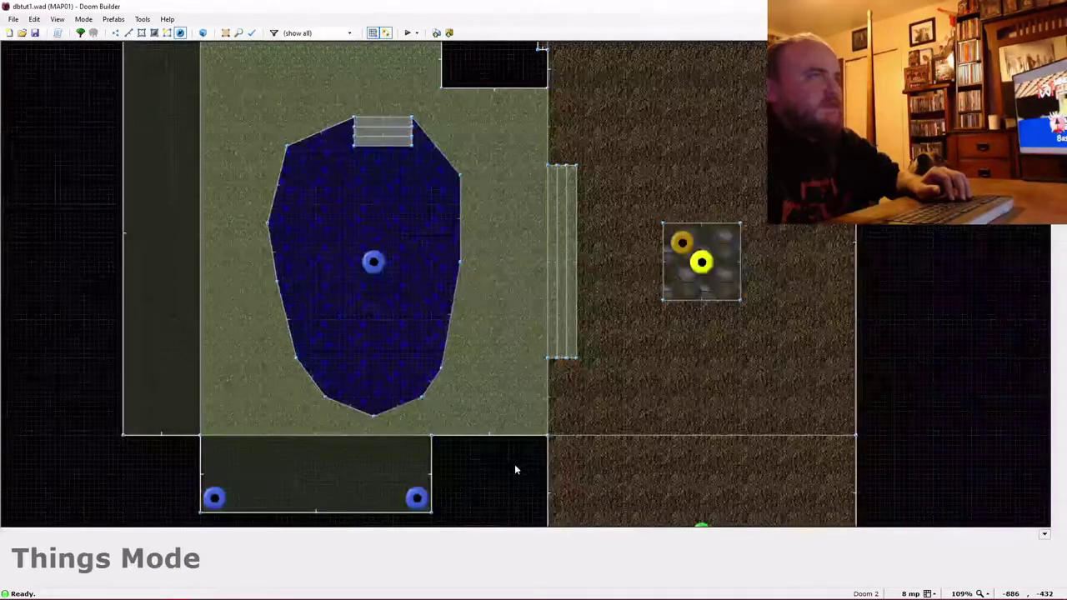
key(l)
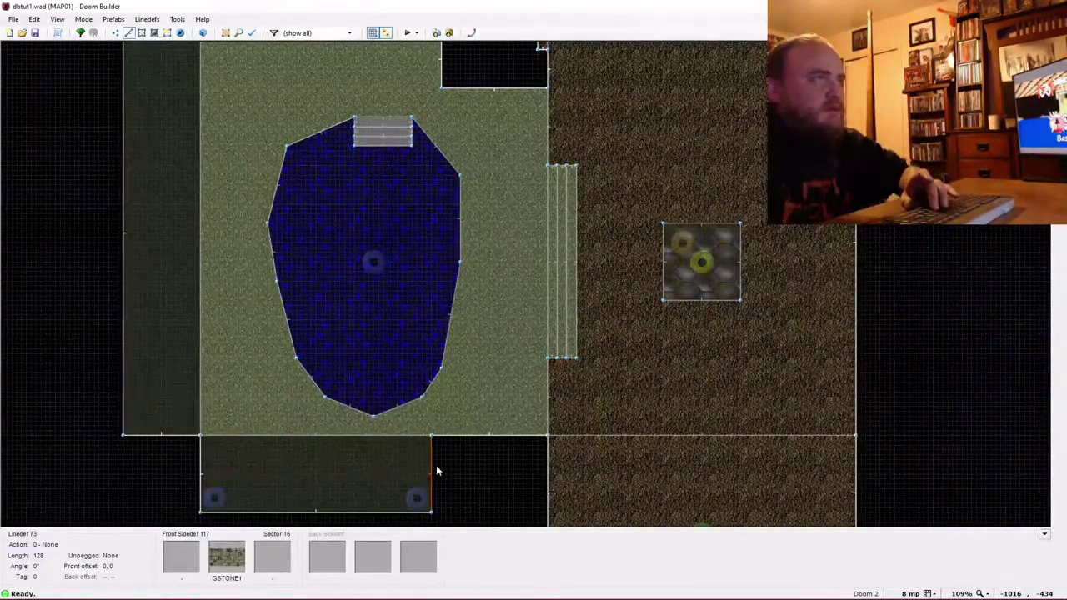
drag(436, 465, 438, 465)
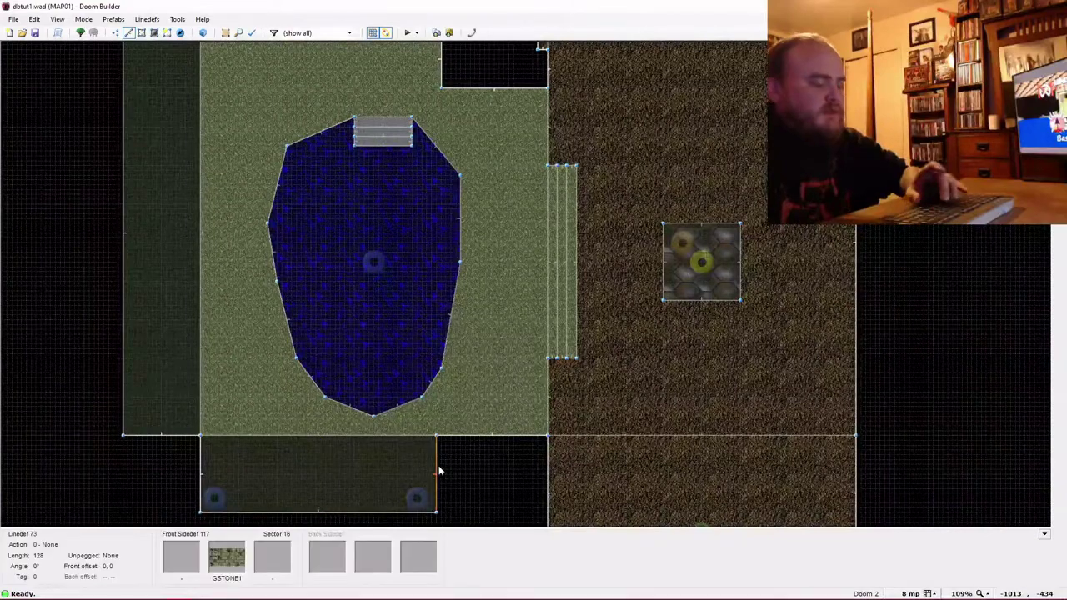
scroll(385, 99, down, 4)
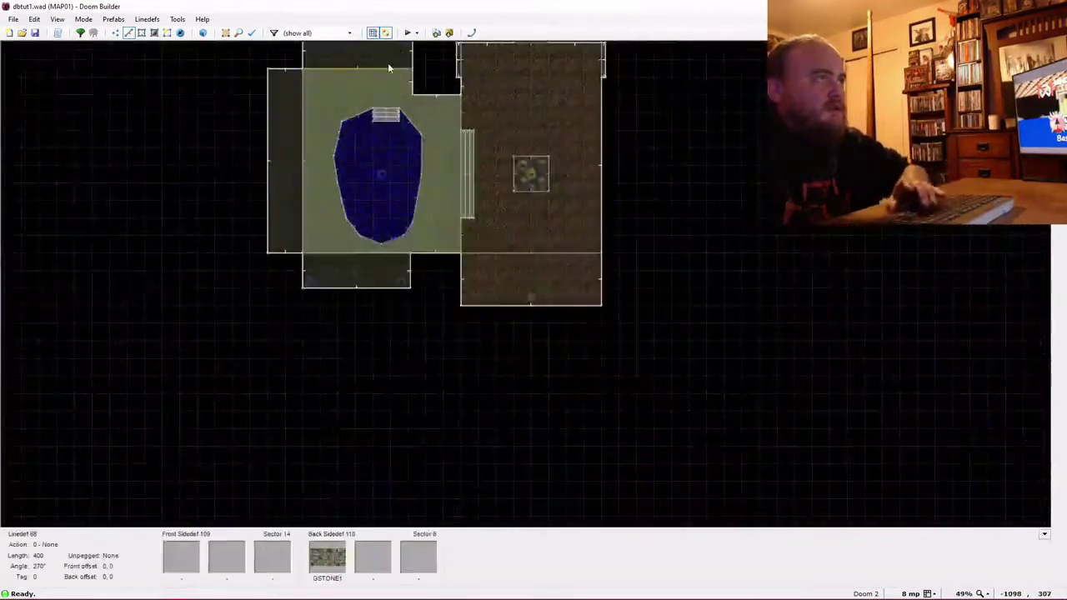
Move the southern alcove's eastern health bonus about 16 units east, closer to the southeast corner.
scroll(400, 414, up, 7)
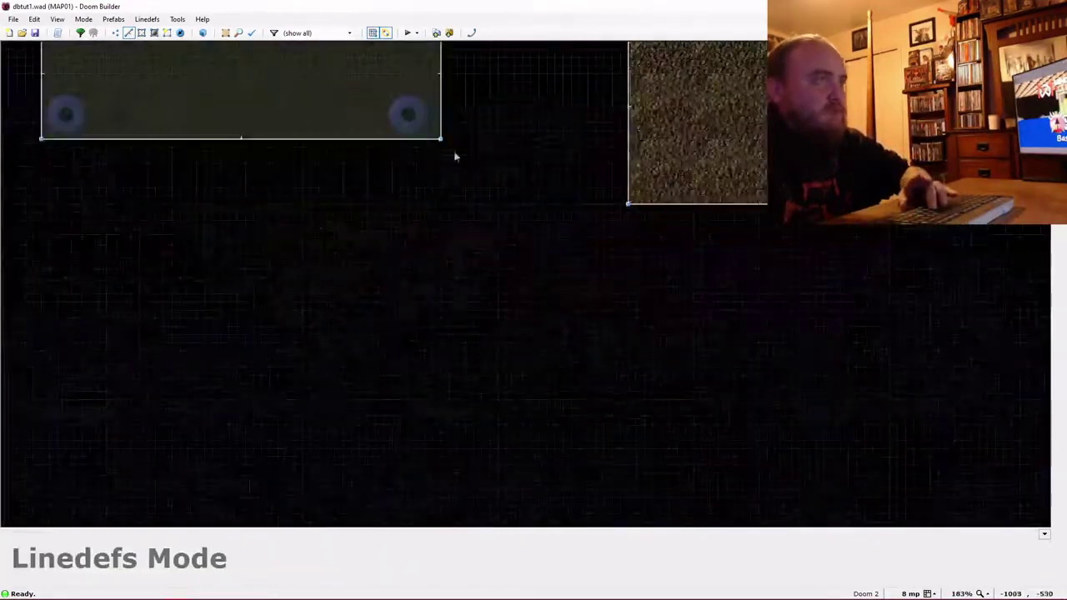
scroll(442, 186, down, 3)
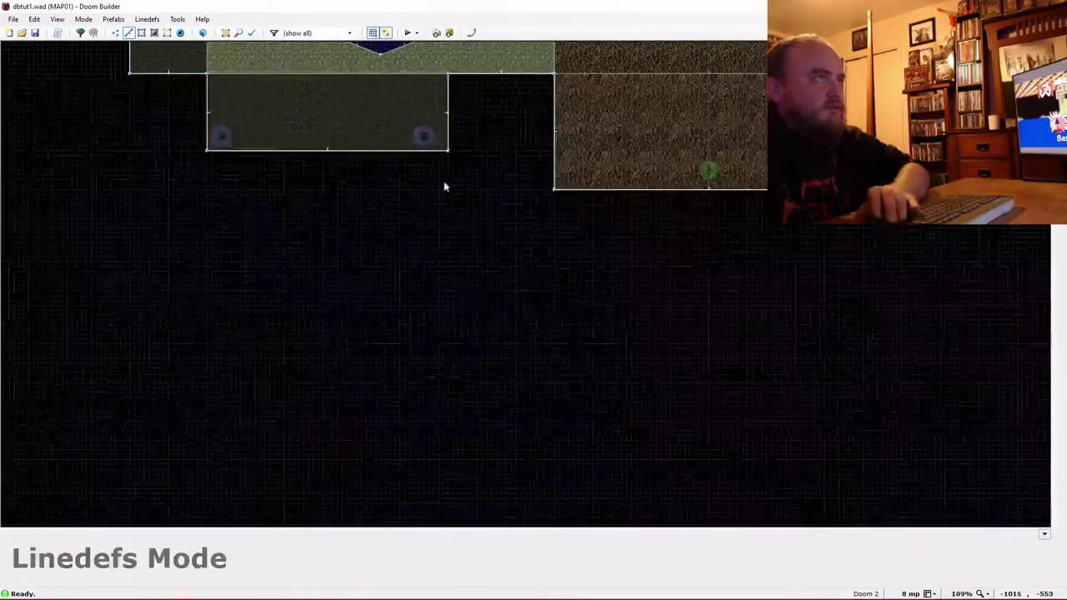
key(Up)
key(t)
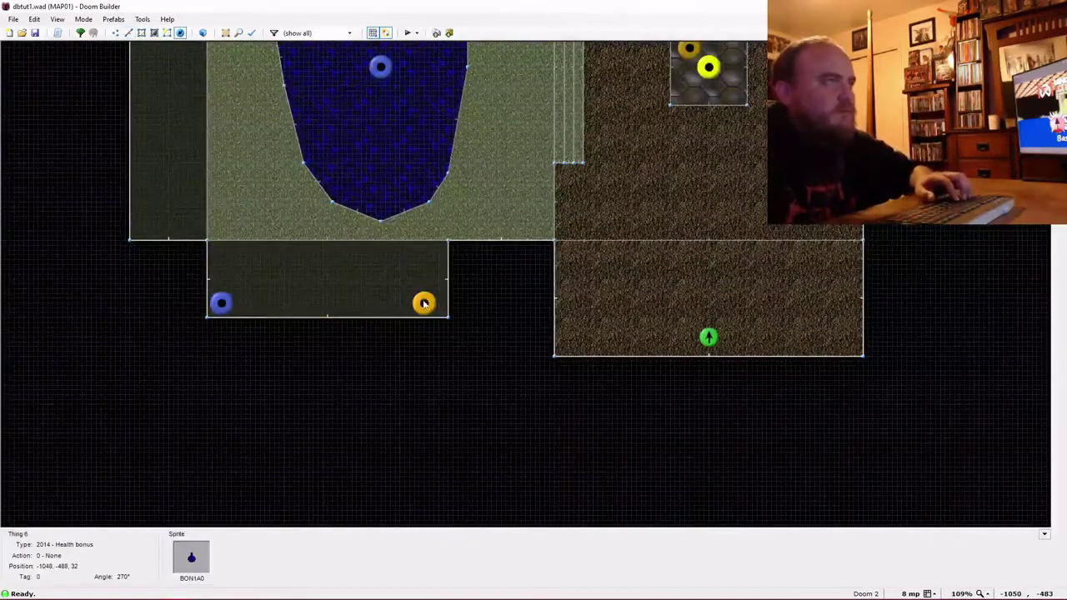
right_drag(423, 302, 430, 301)
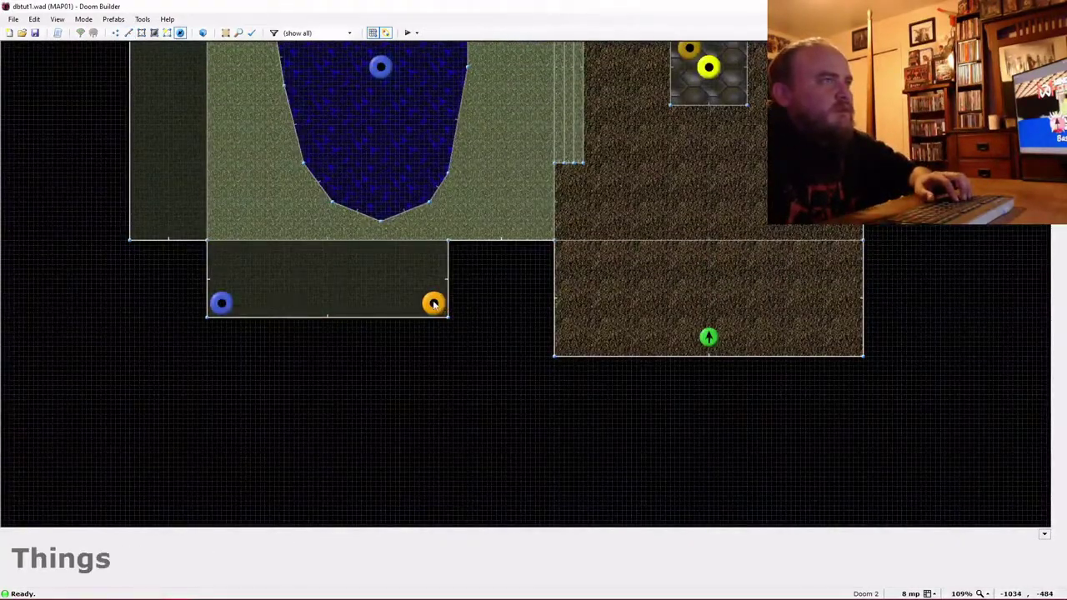
Move the northern alcove's western health bonus about 16 units west, closer to the northwest corner.
scroll(390, 265, down, 3)
key(Up)
key(Up)
key(Up)
key(Up)
scroll(383, 260, up, 2)
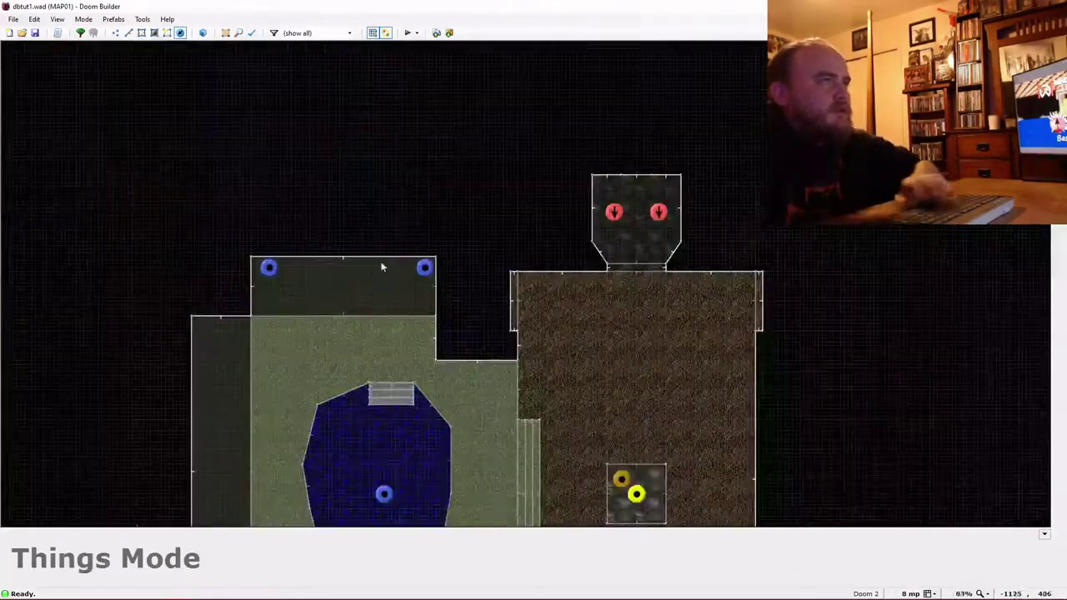
scroll(383, 267, up, 2)
scroll(187, 277, down, 5)
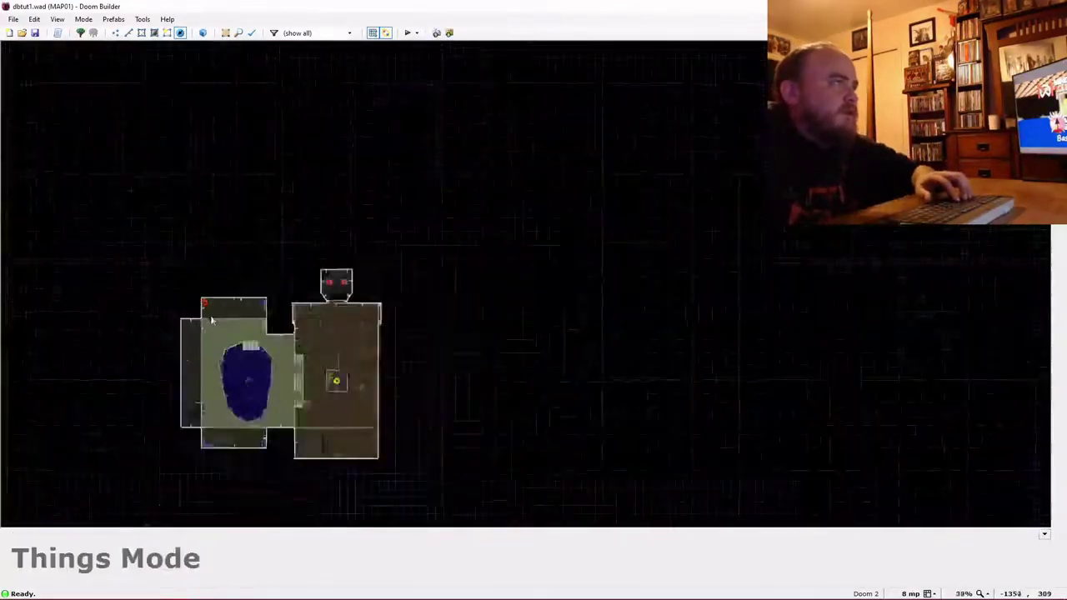
Insert an armor bonus in the western alcove's northwest corner and nudge it inside the walls.
scroll(188, 329, up, 4)
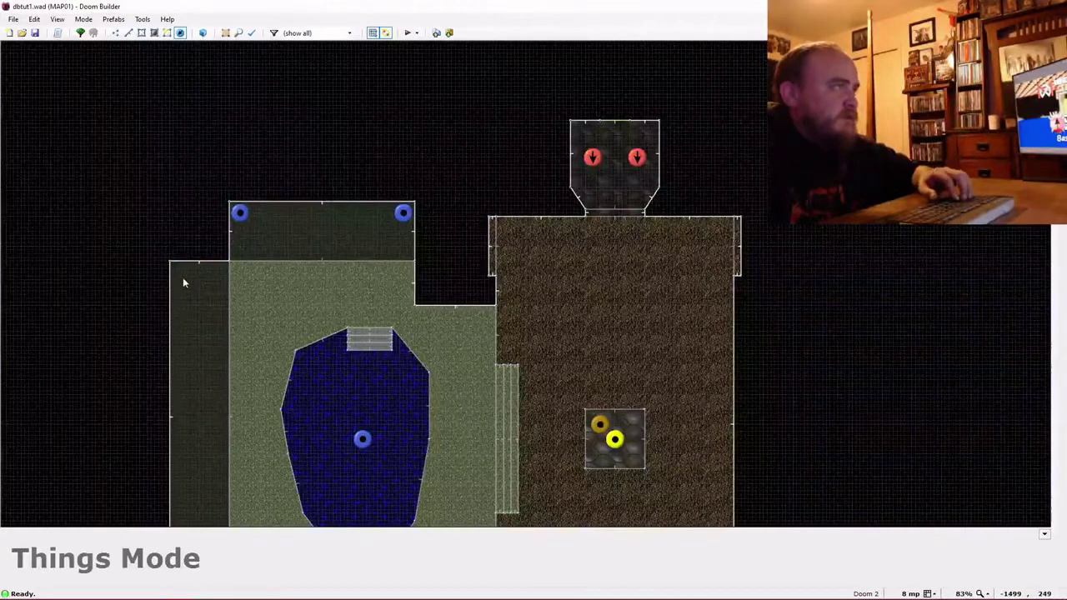
key(Insert)
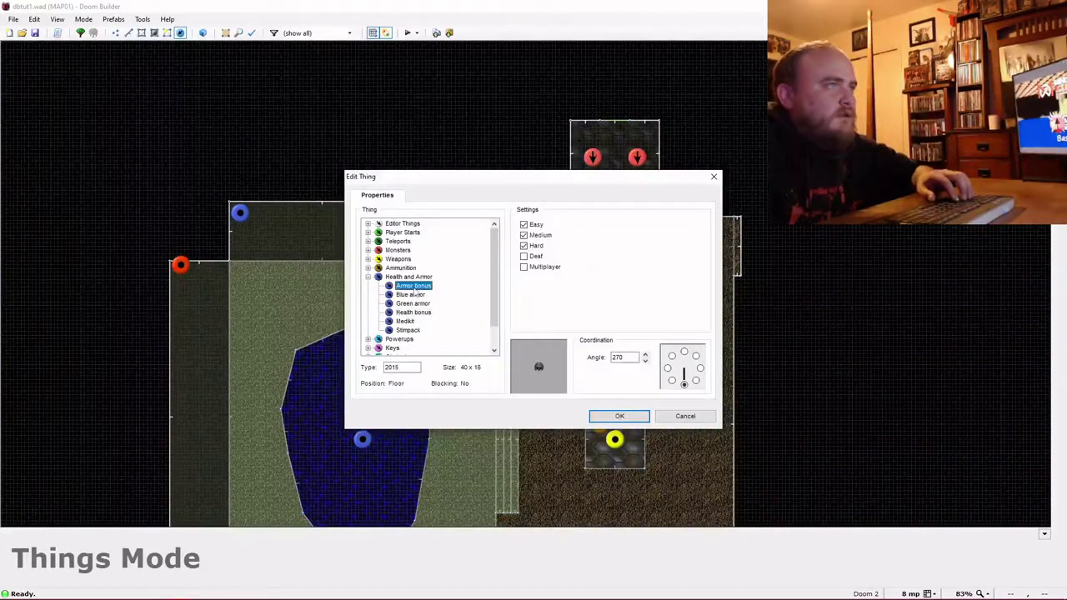
click(616, 416)
scroll(300, 366, down, 3)
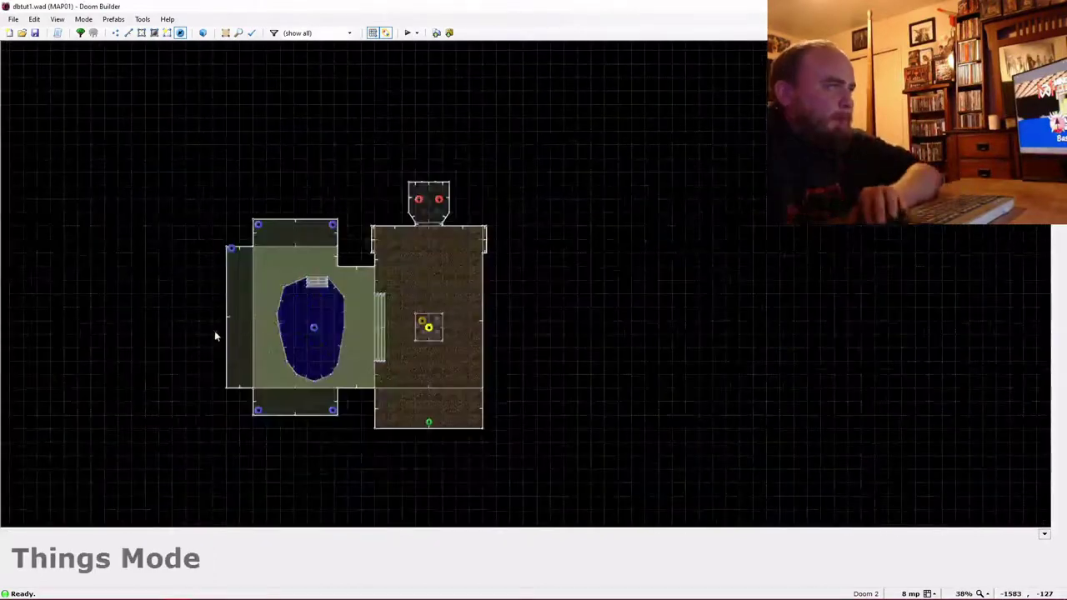
scroll(225, 309, up, 1)
scroll(229, 265, up, 2)
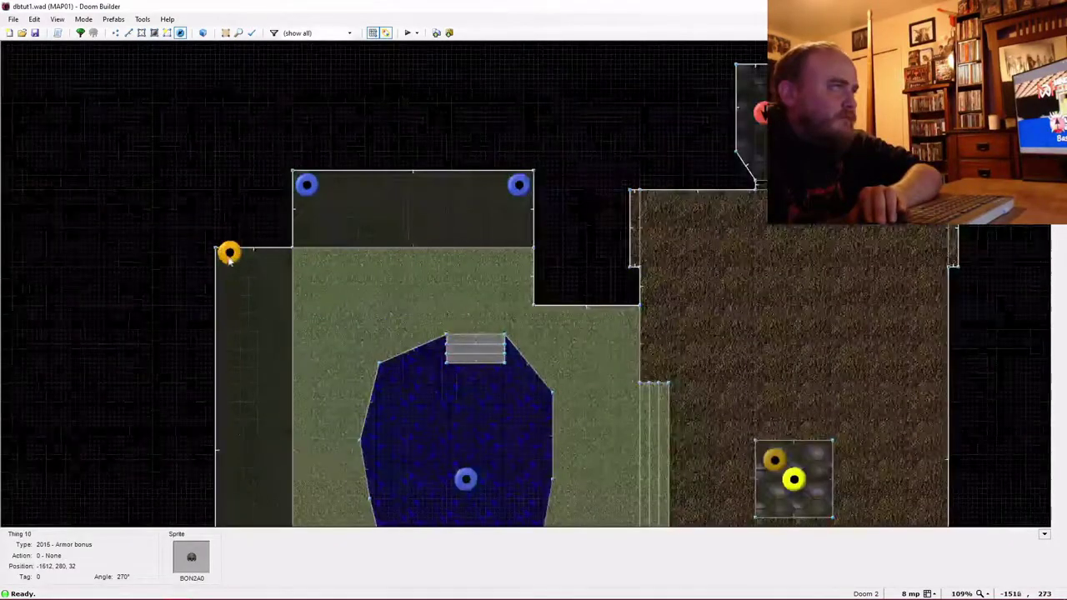
scroll(246, 316, down, 4)
Insert another armor bonus in the western alcove's southwest corner and nudge it inside the walls.
scroll(241, 367, up, 3)
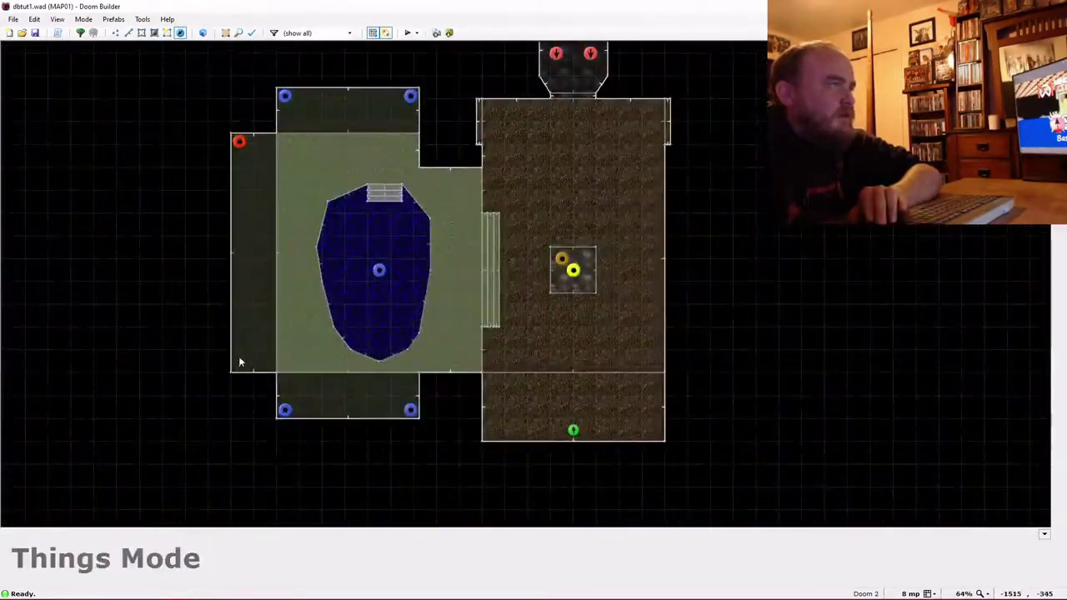
key(Insert)
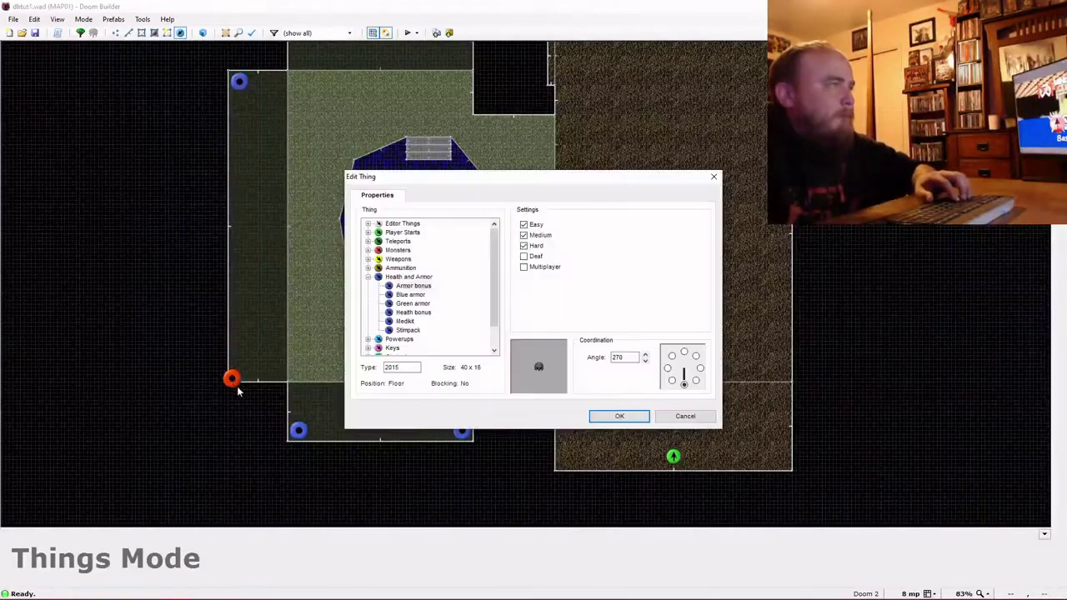
click(619, 417)
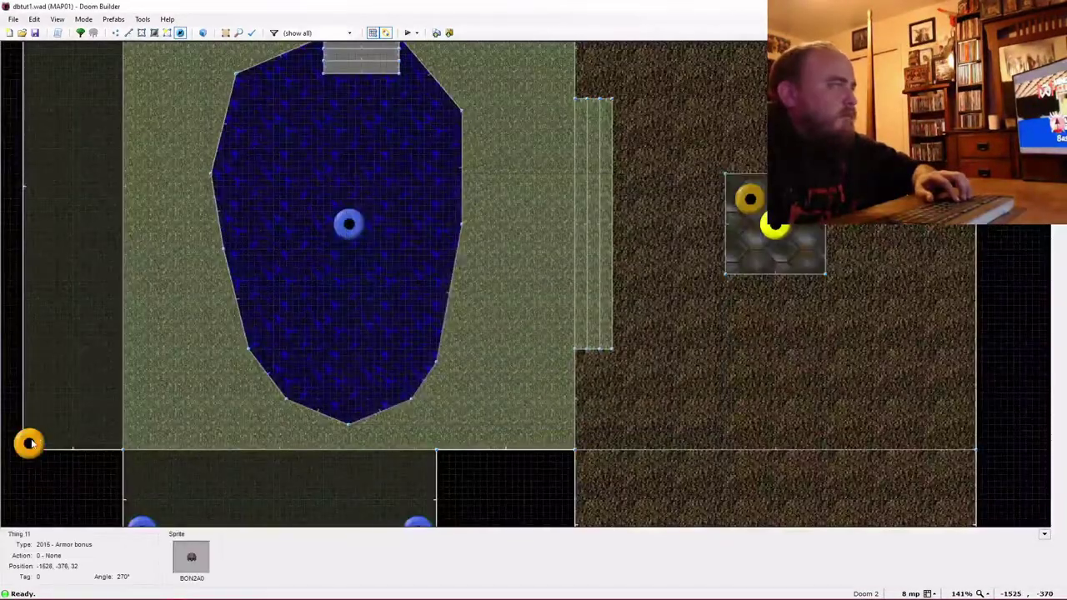
scroll(106, 319, down, 6)
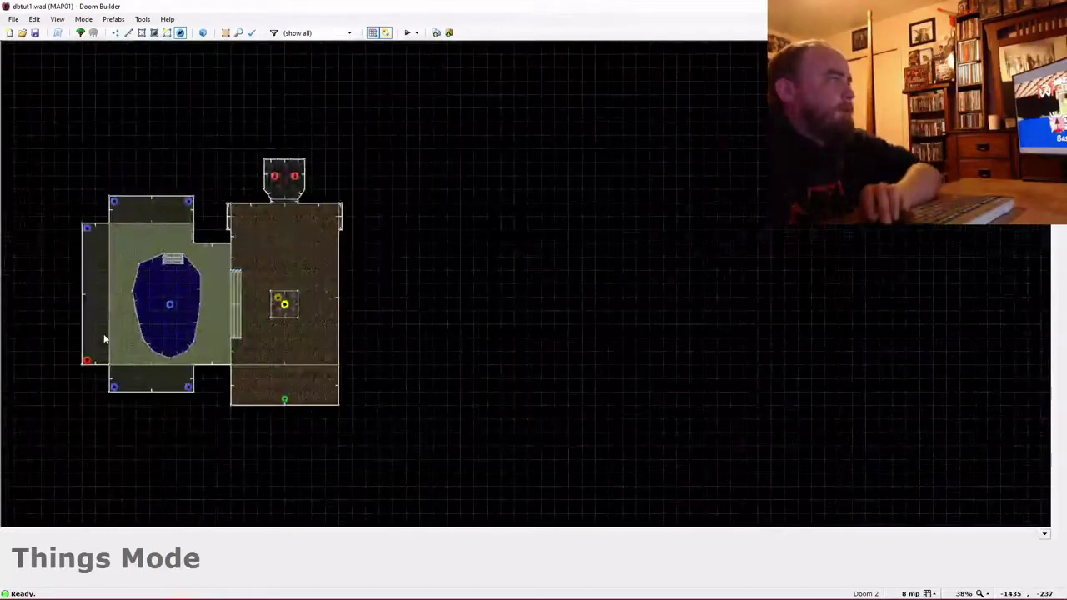
Insert a stimpack about midway along the western alcove's outer wall.
scroll(181, 319, up, 3)
scroll(240, 319, up, 2)
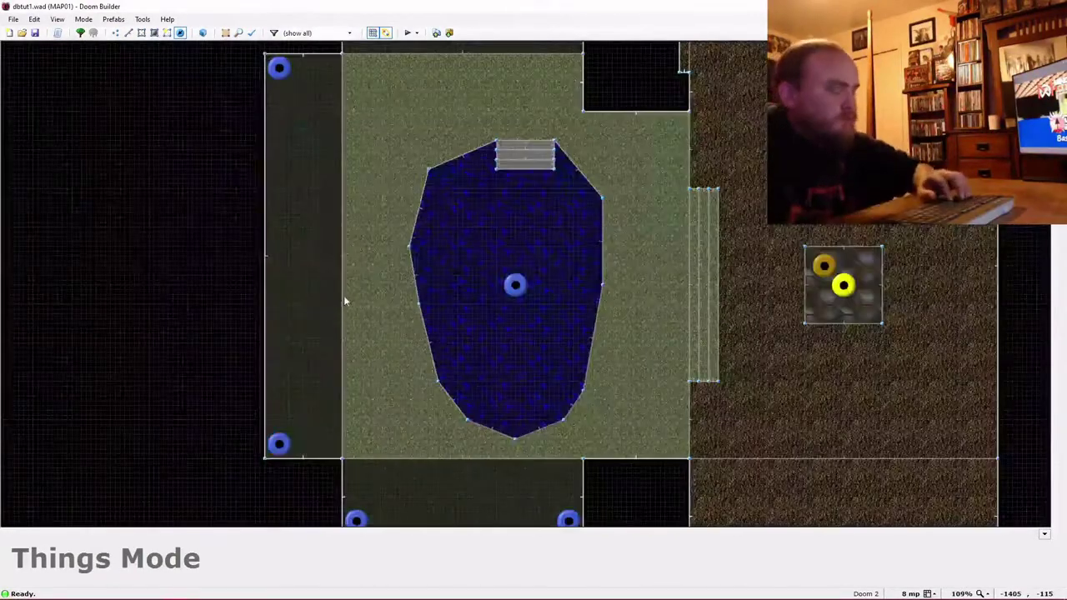
right_click(276, 253)
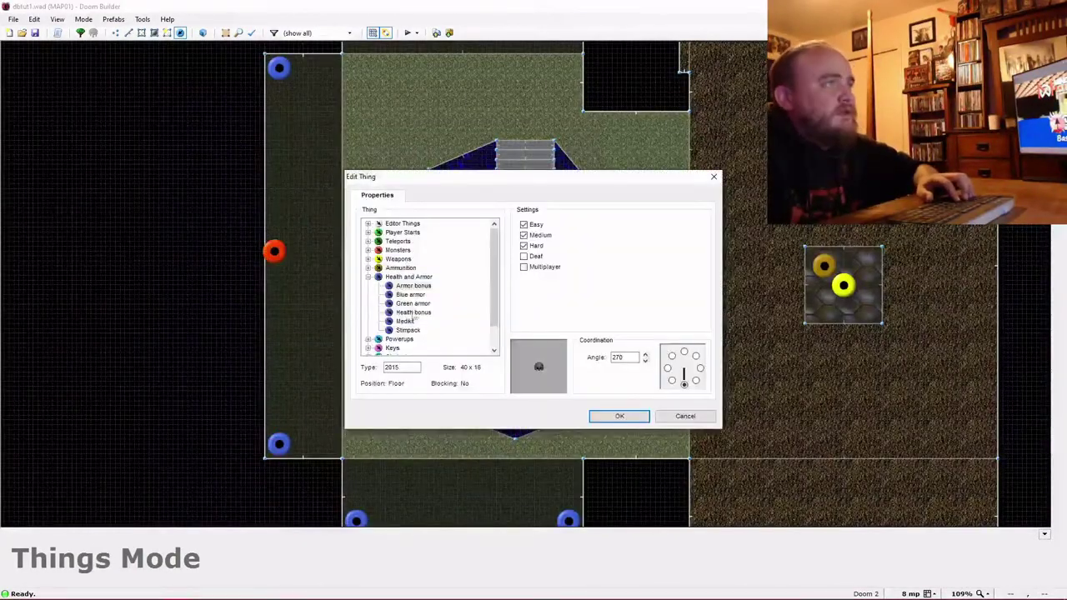
click(627, 414)
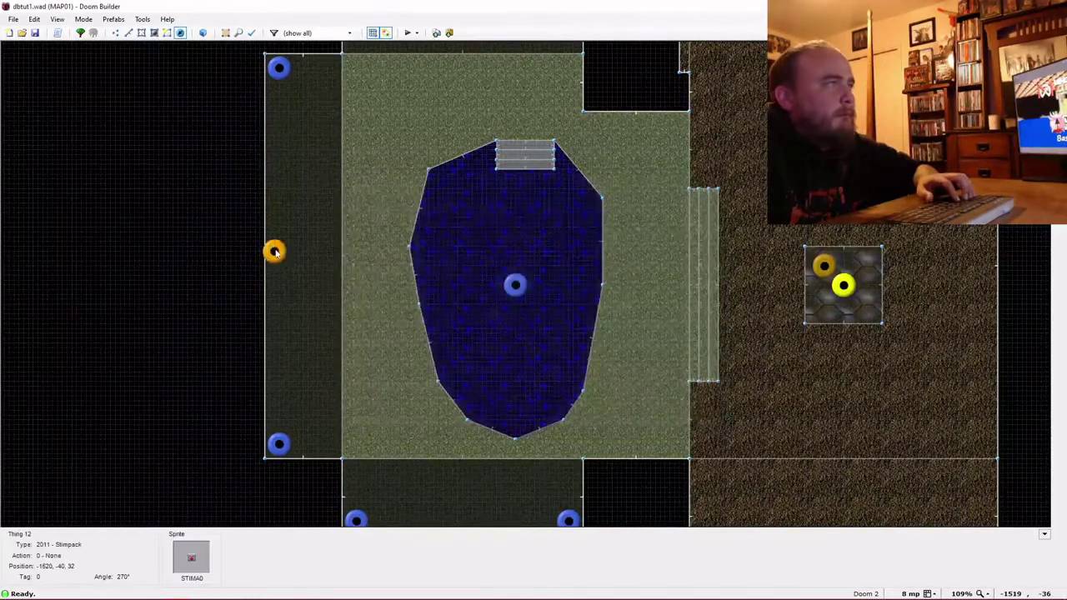
Playtest the map in the game engine, walking through the three alcoves to collect their health and armor bonuses.
scroll(282, 257, down, 5)
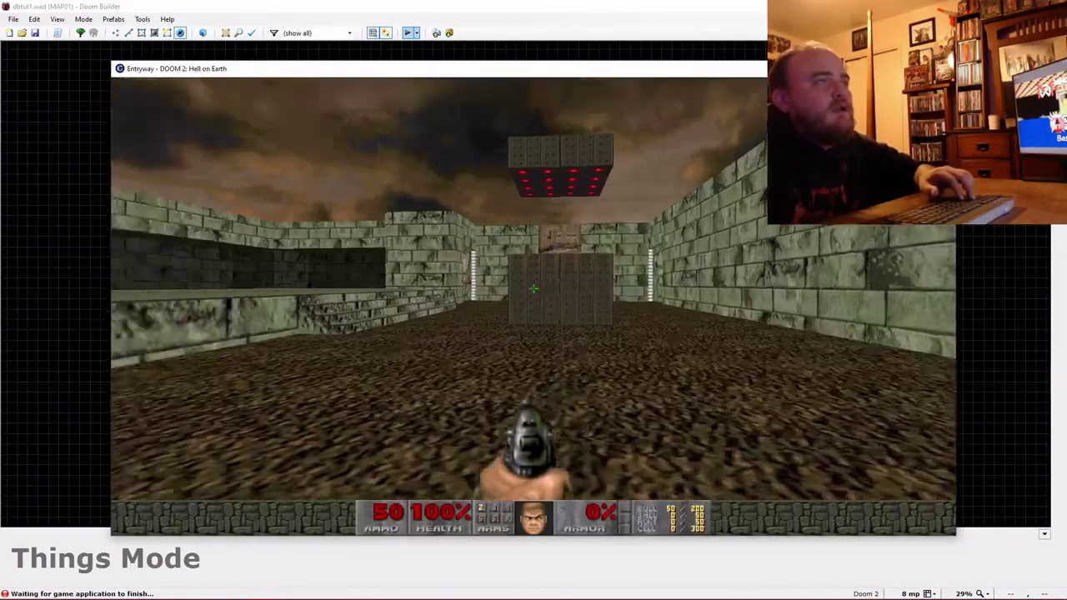
key(w)
key(w)
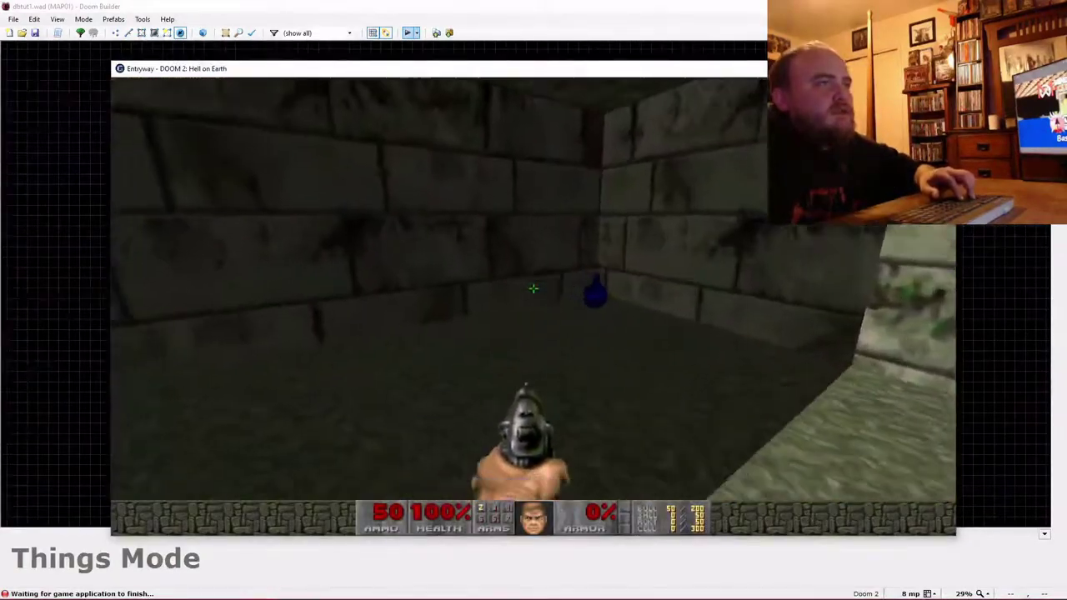
key(w)
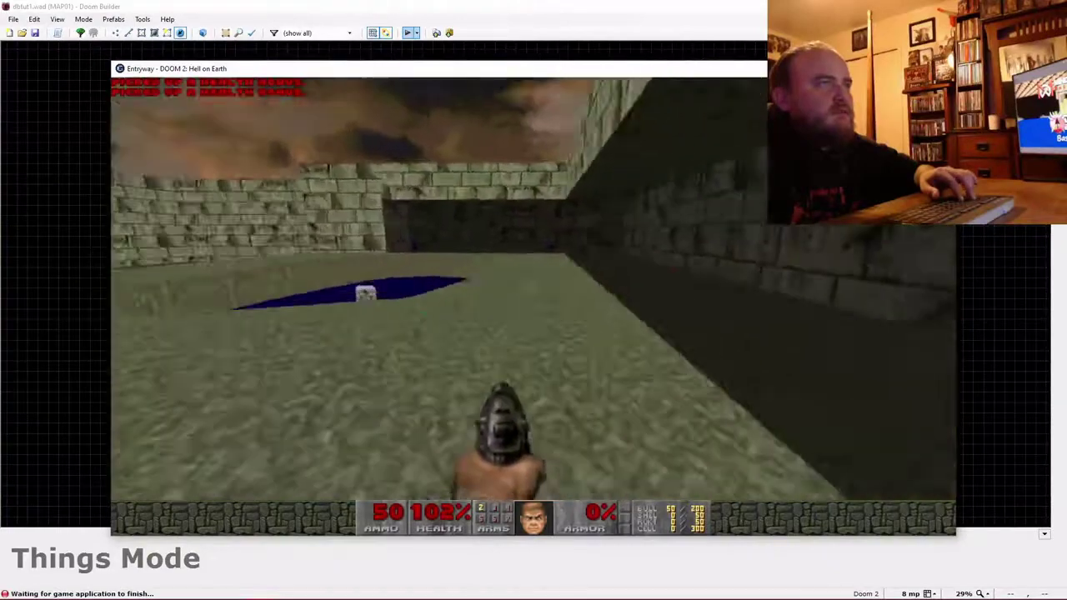
key(w)
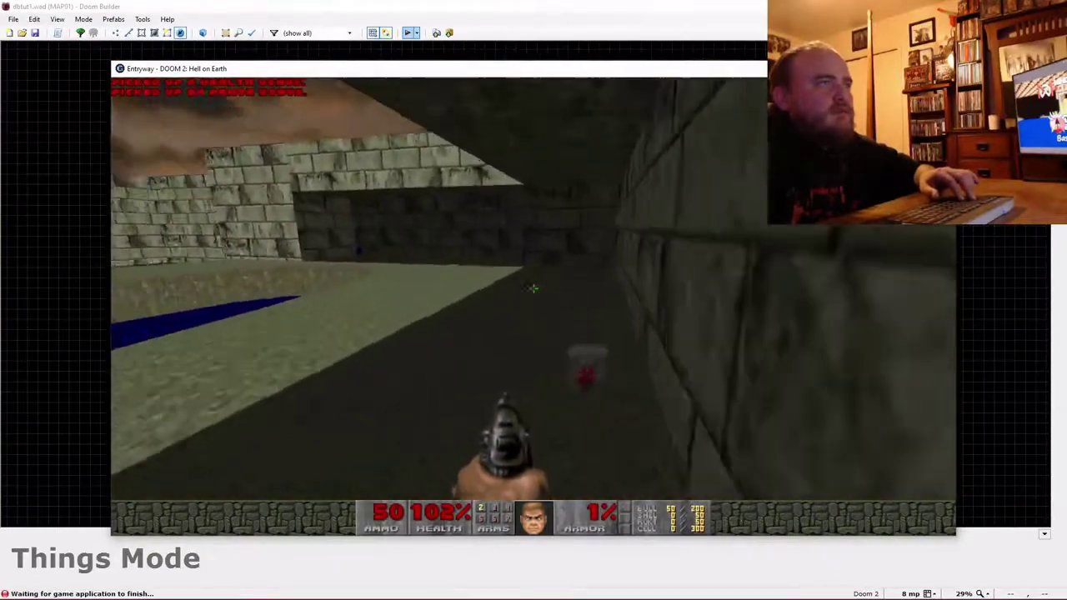
key(w)
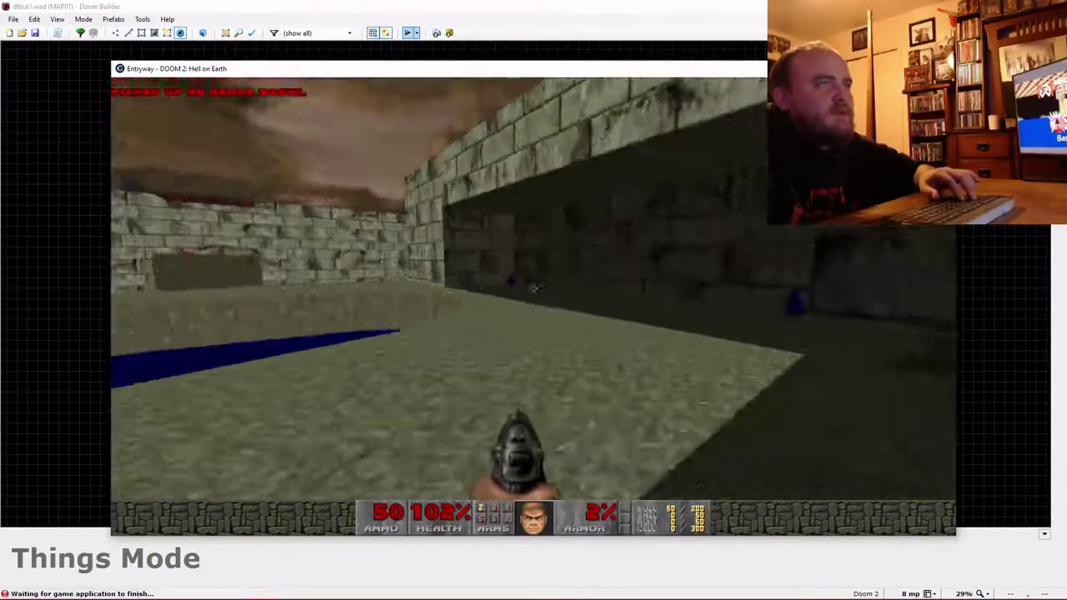
key(w)
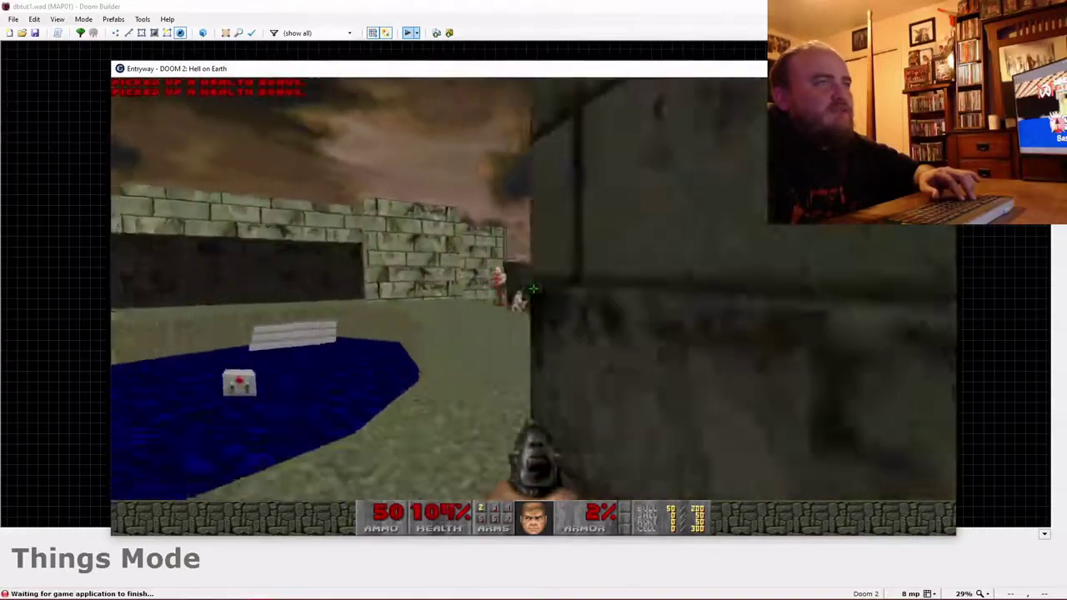
Shoot the zombies coming out of the northern room and advance into the main room in the playtest.
click(533, 288)
click(533, 288)
click(533, 289)
key(ctrl)
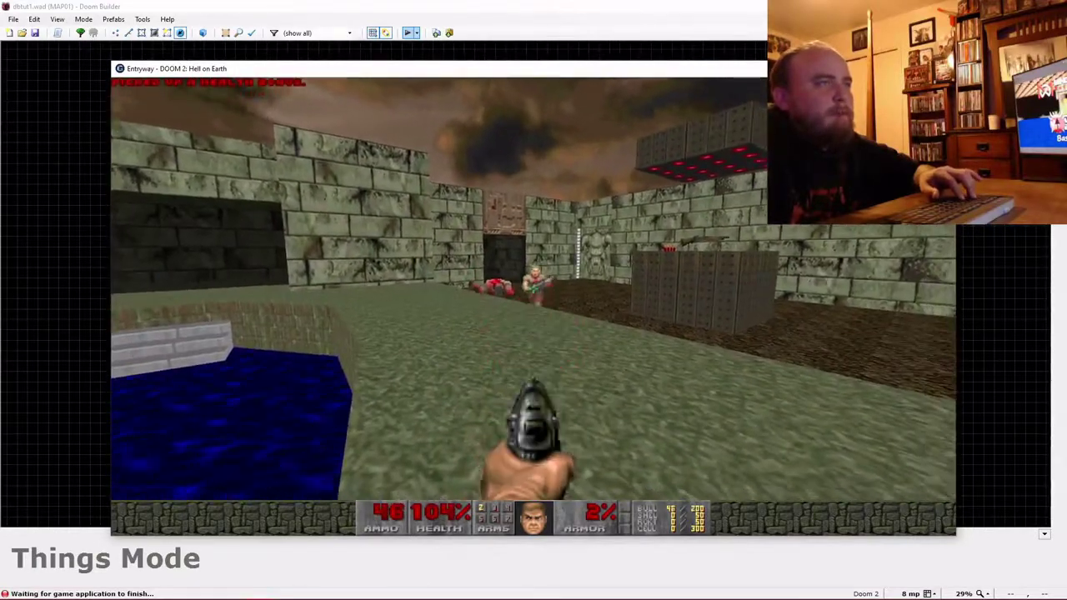
key(w)
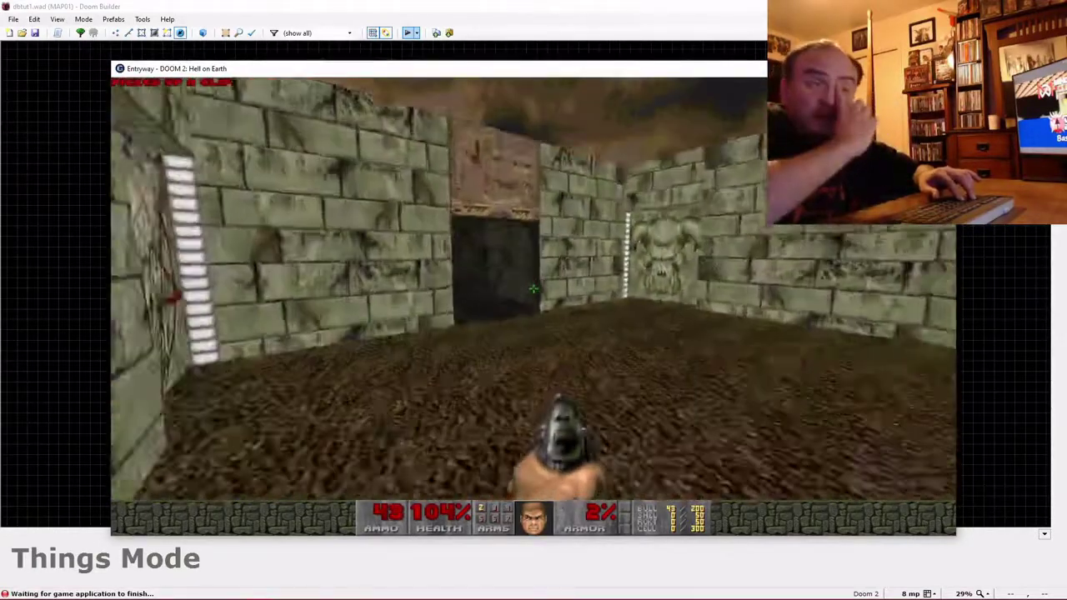
Walk around the pool area and main room in the playtest to examine the steps, pedestal and alcoves.
key(s)
key(w)
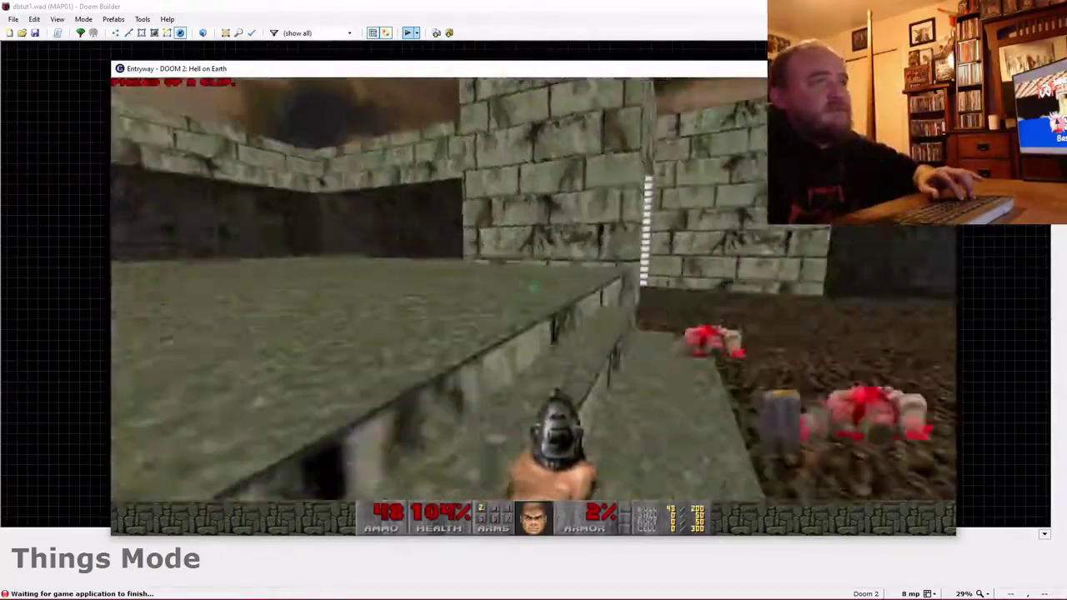
key(s)
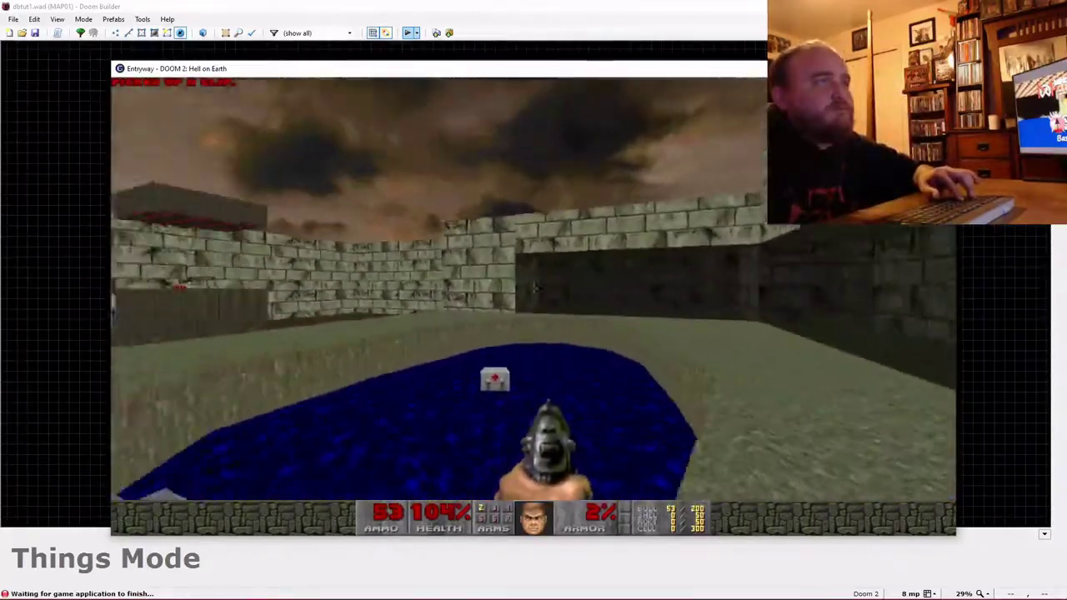
key(w)
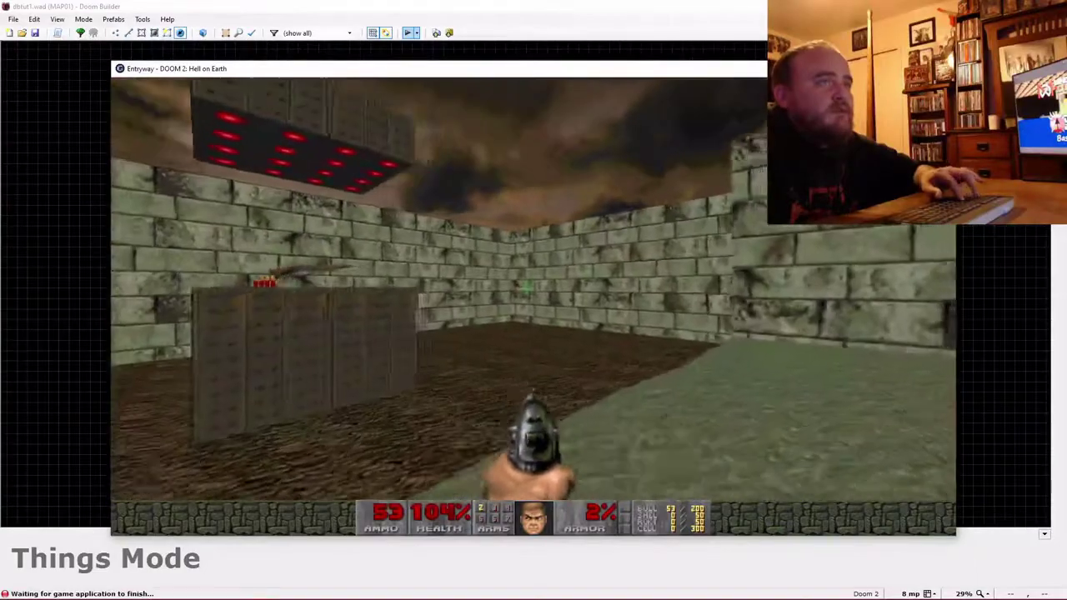
key(s)
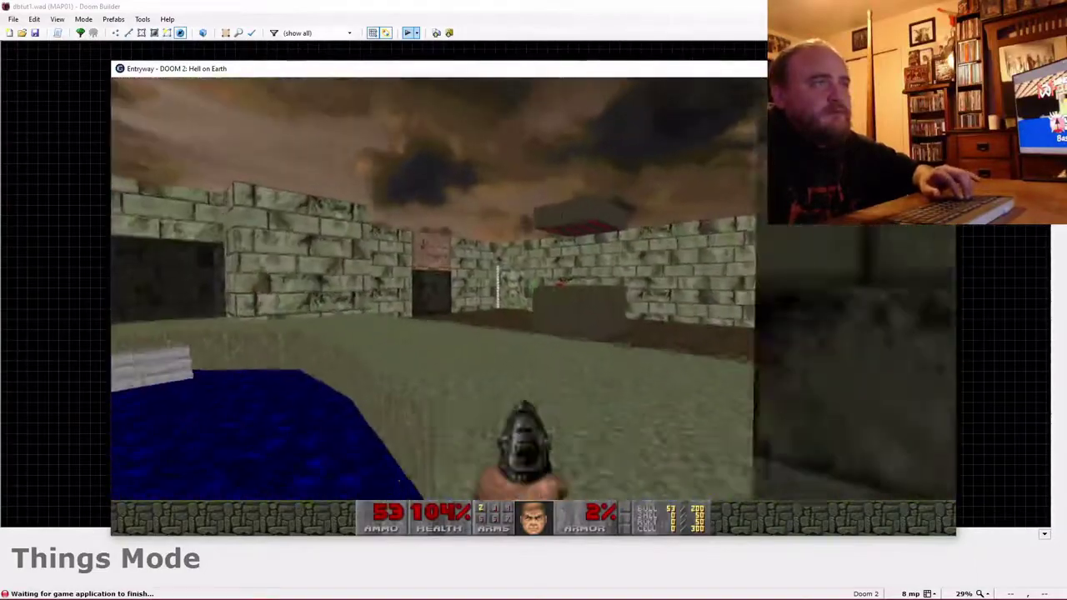
key(Left)
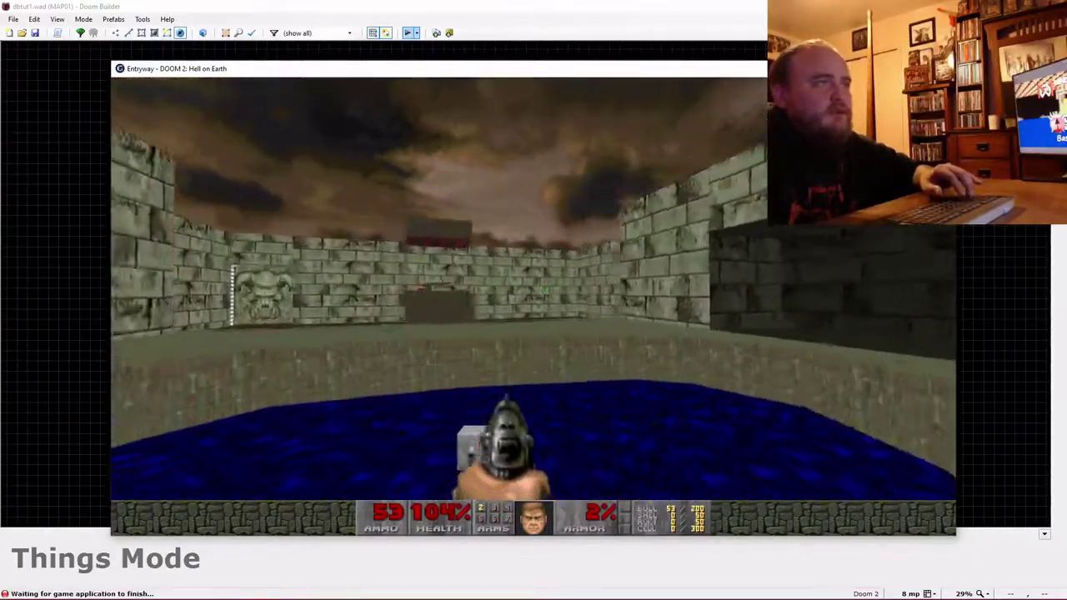
Quit the playtest and return to the map editor.
key(Escape)
key(Up)
key(Return)
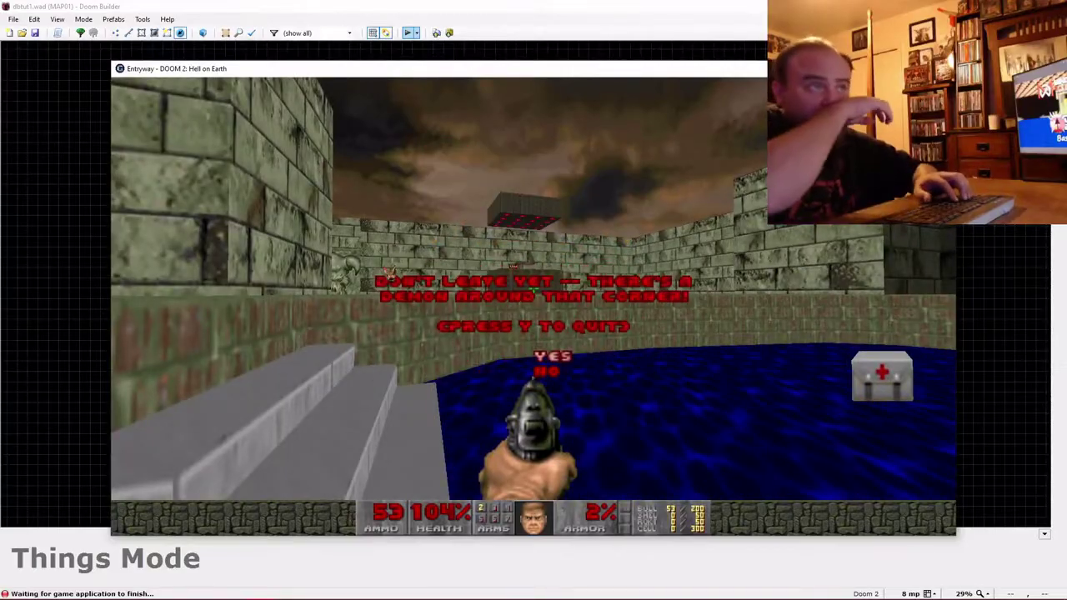
key(y)
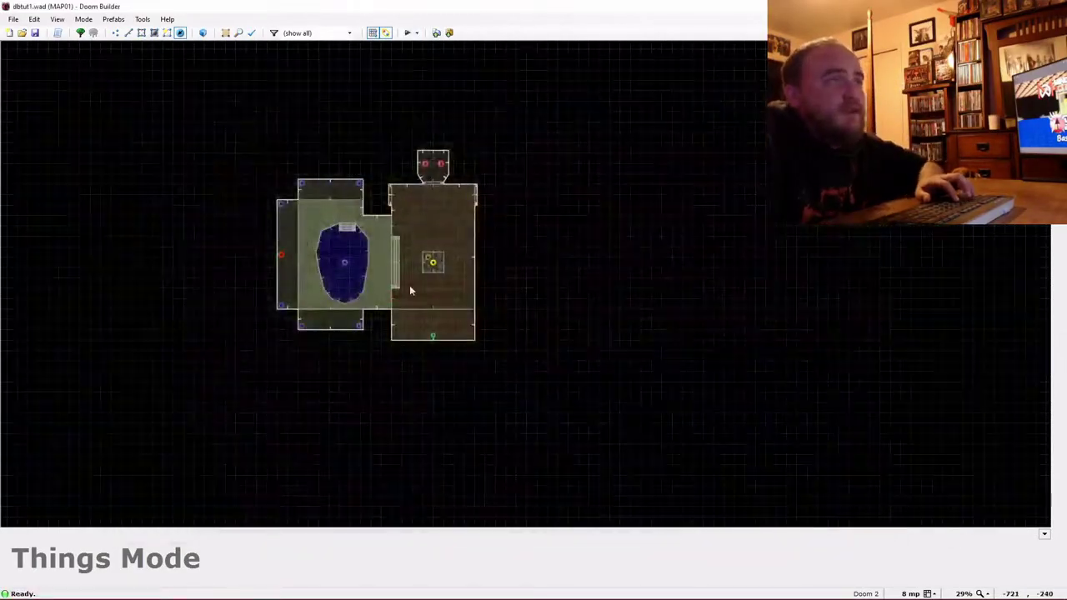
Review the pool area, the pedestal and the main room's plain east wall in the 3D view, then return to the 2D map.
key(w)
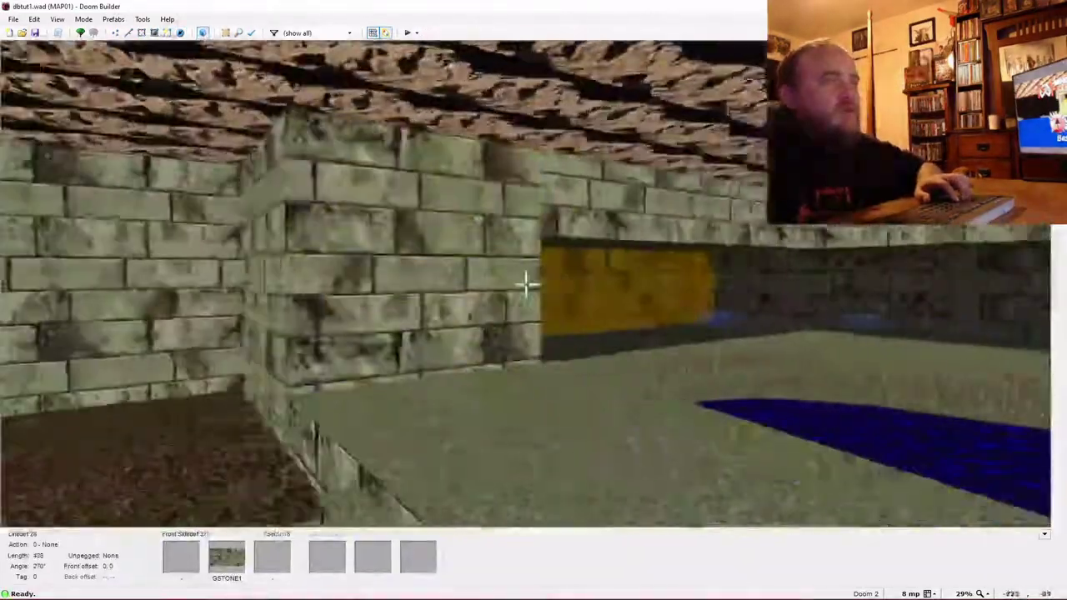
key(e)
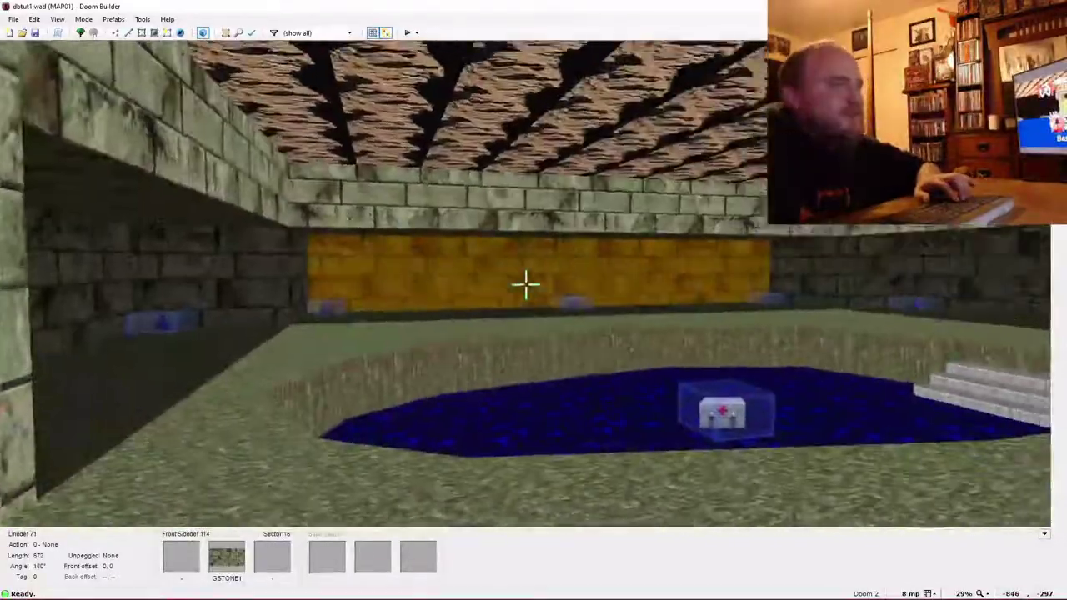
key(e)
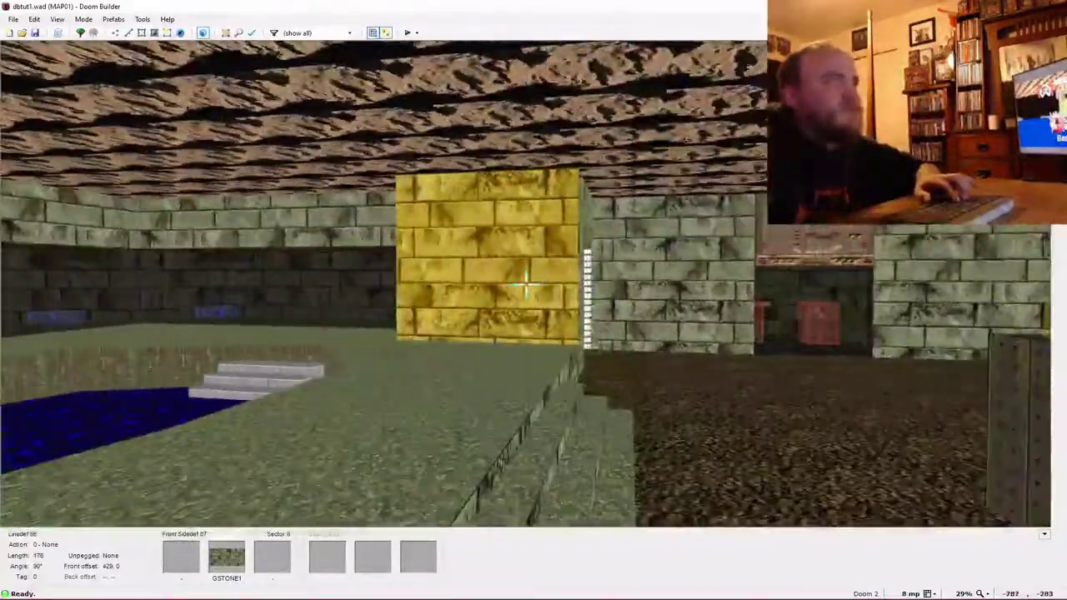
key(e)
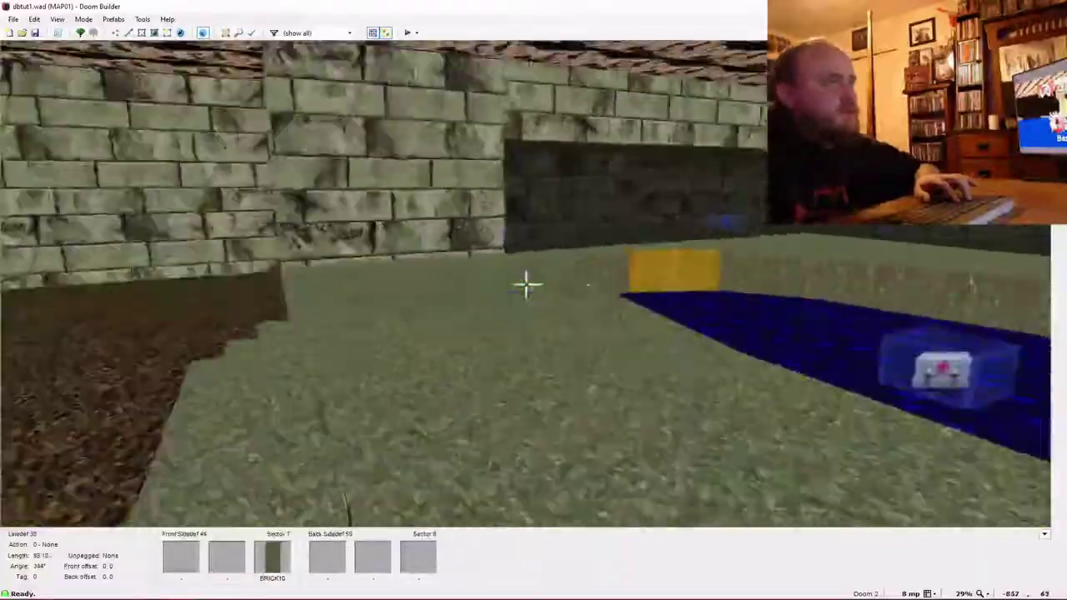
key(e)
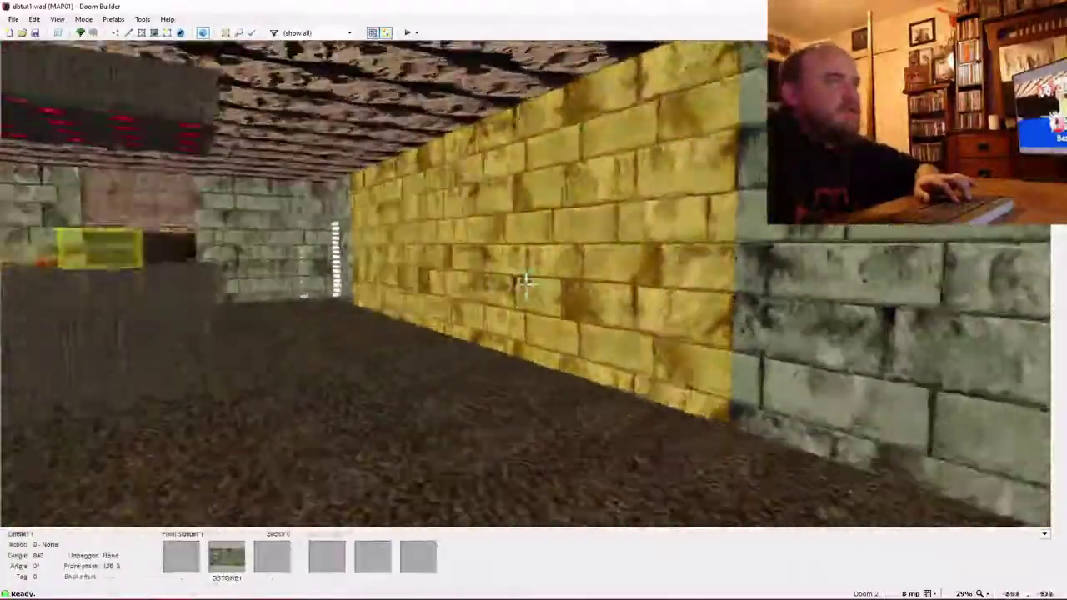
key(e)
key(s)
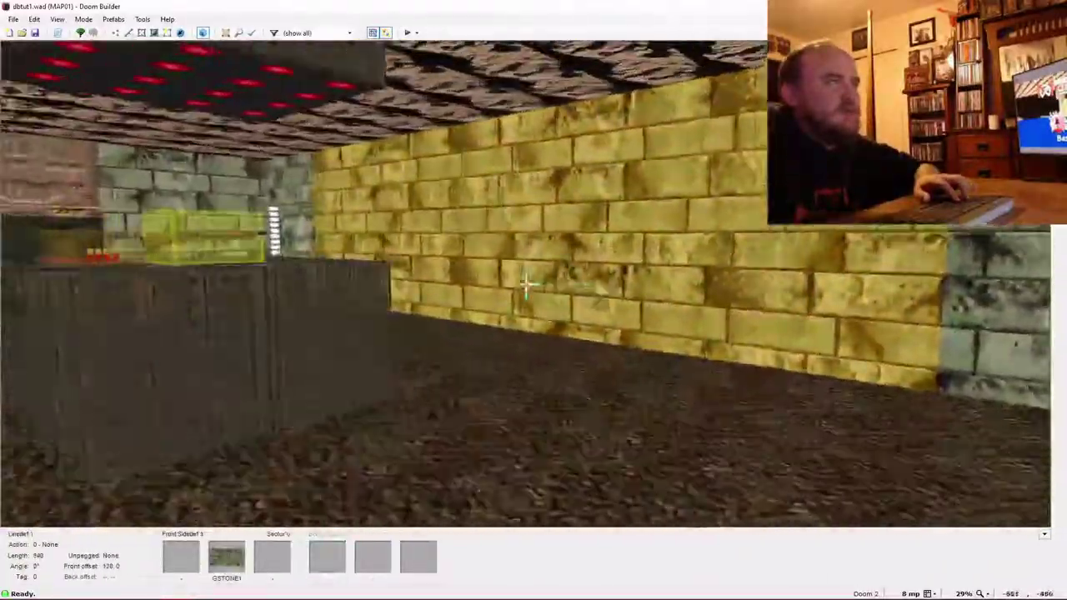
key(e)
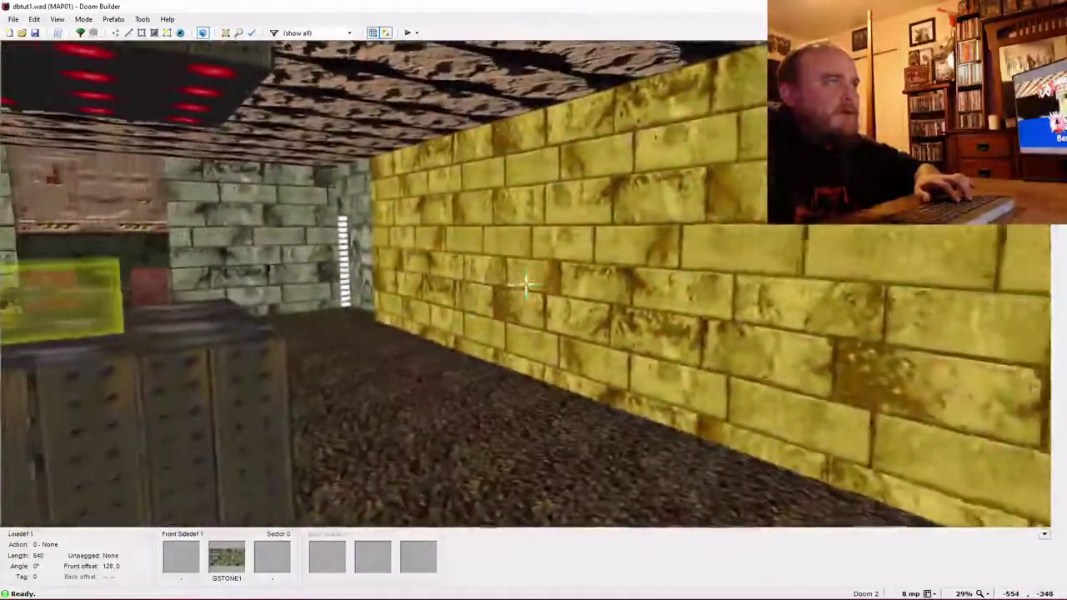
key(e)
key(f)
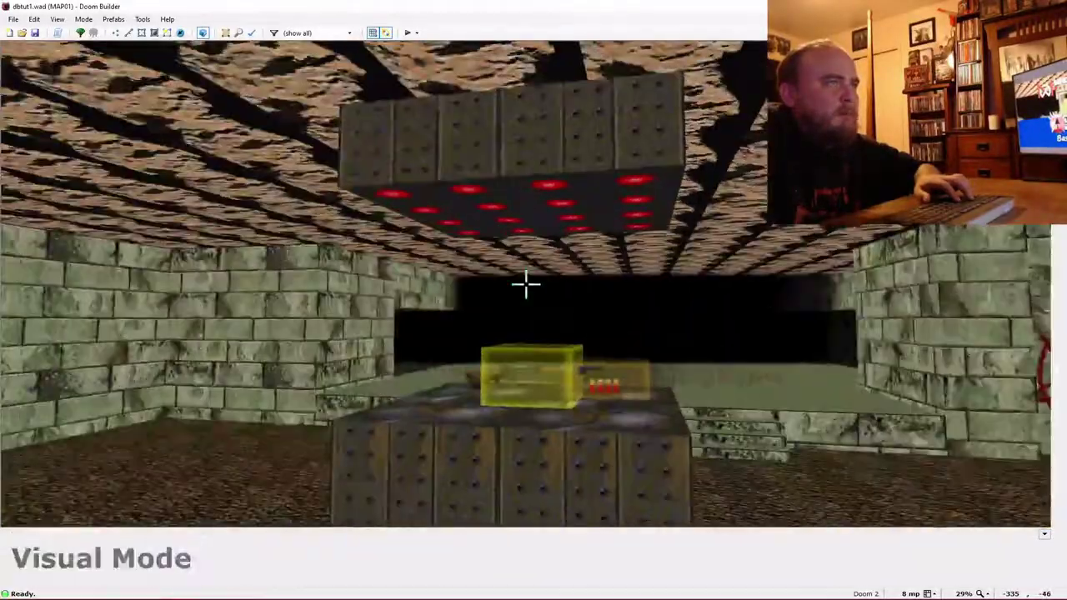
key(w)
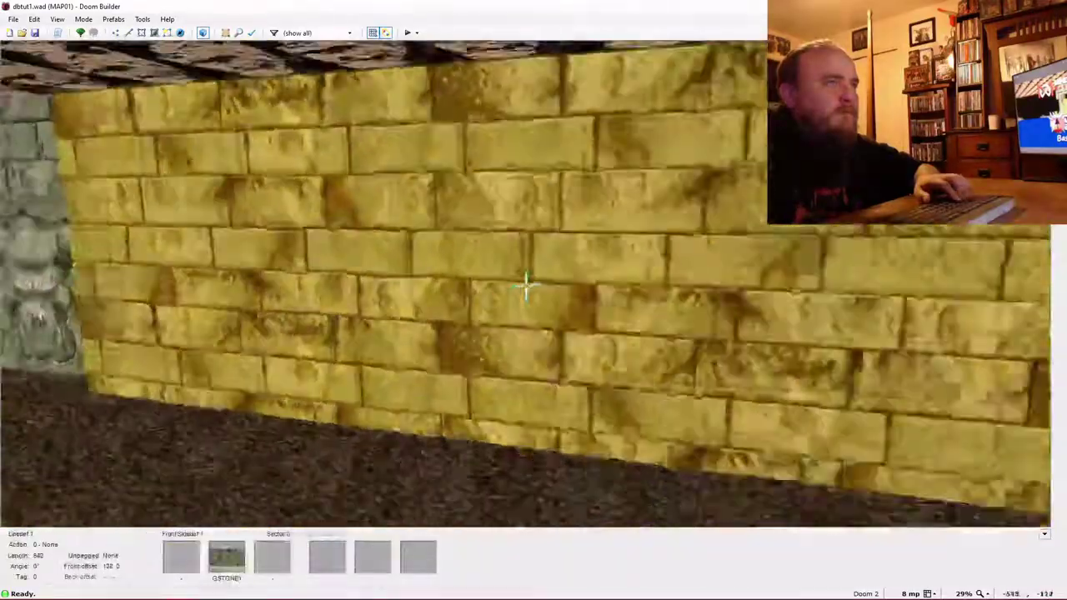
key(q)
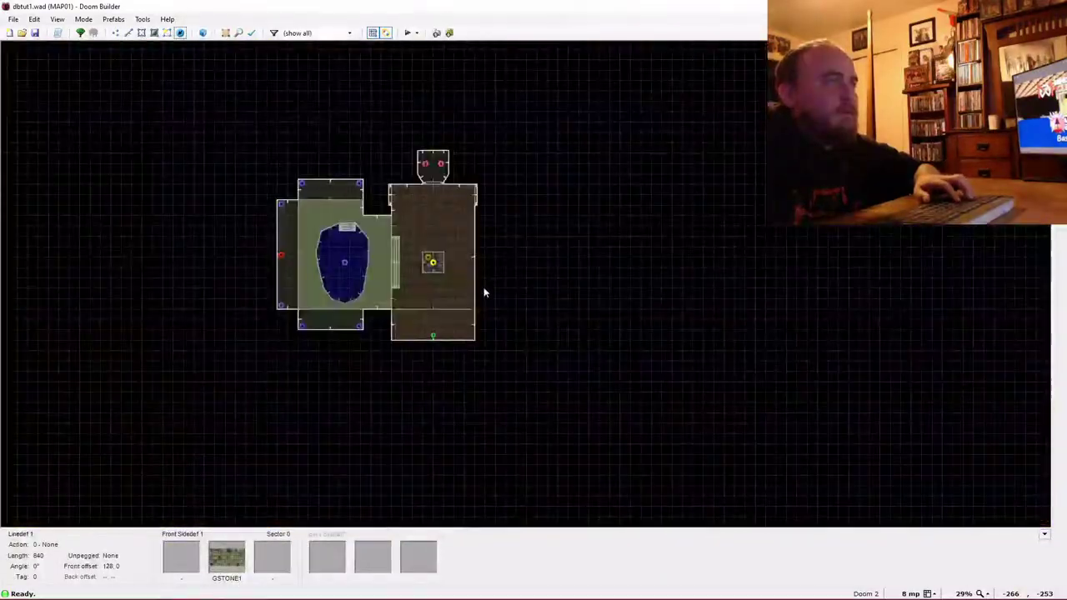
Draw a 256 by 128 corridor sector extending outward from the main room's east wall, level with the pedestal.
scroll(483, 292, up, 4)
scroll(476, 211, up, 2)
key(d)
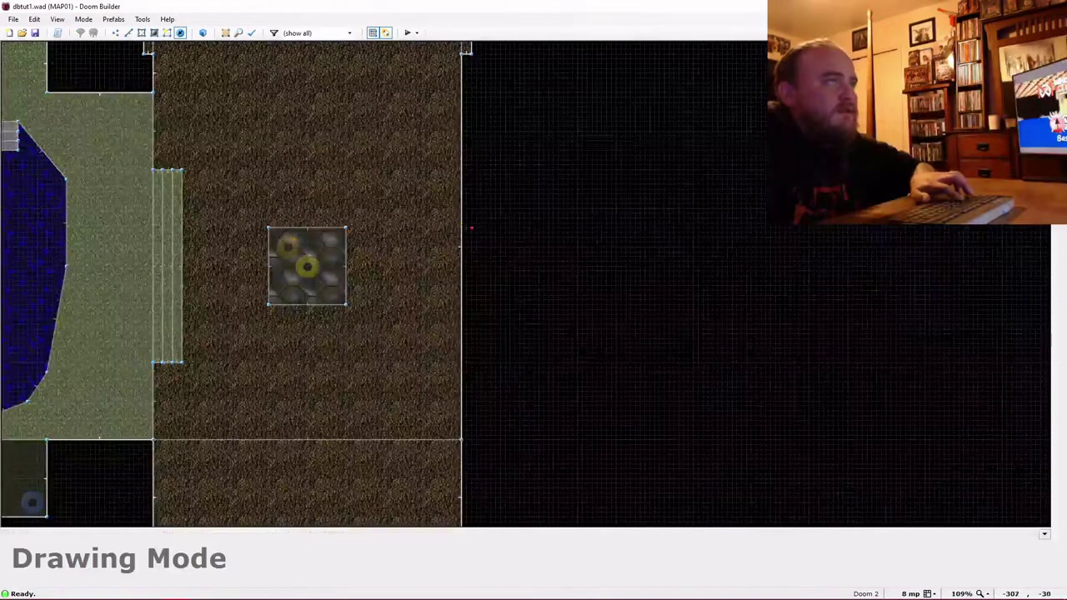
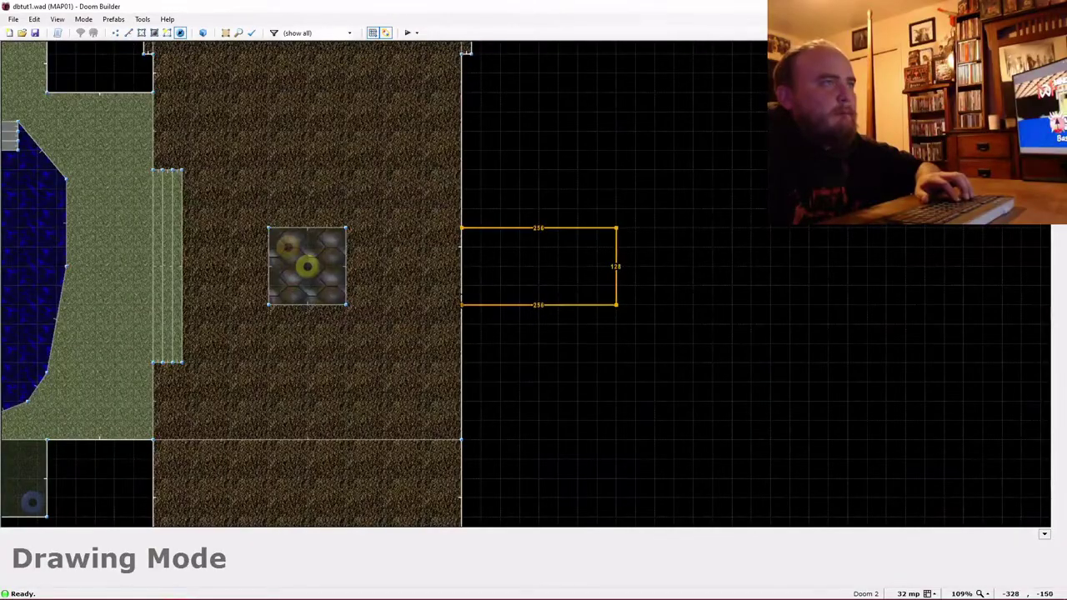
click(462, 231)
Lower the new corridor's ceiling height to 96 in the 3D view.
key(w)
key(d)
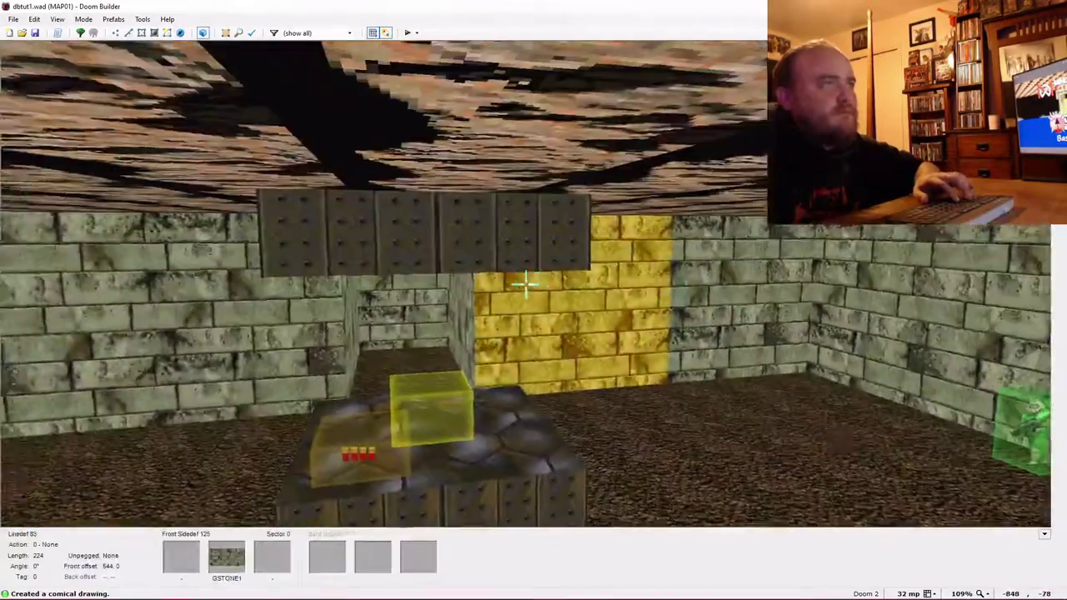
key(e)
key(e)
key(d)
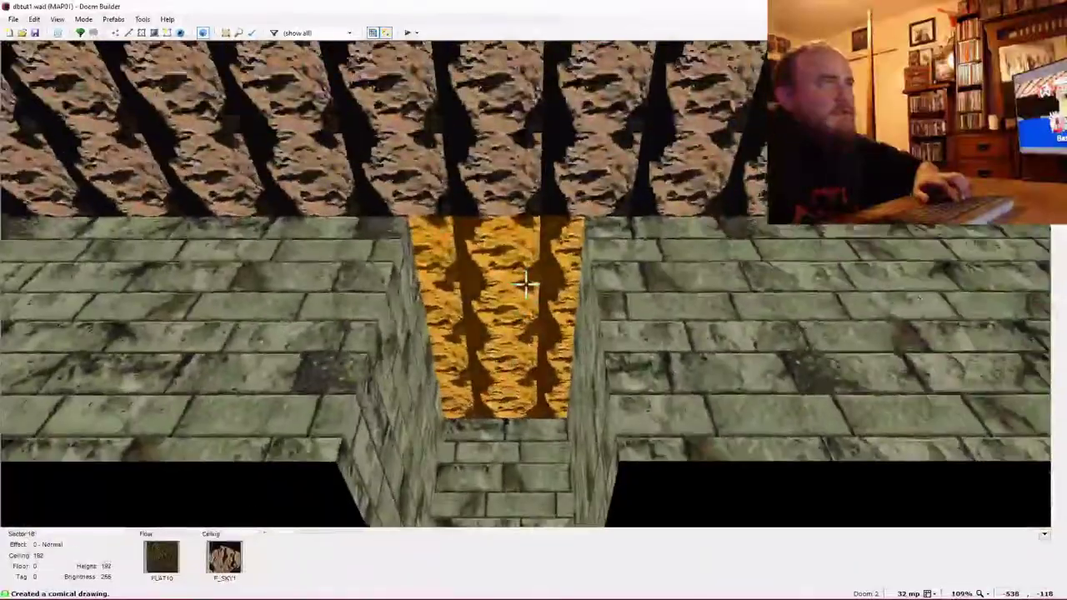
scroll(526, 284, down, 3)
scroll(526, 285, down, 8)
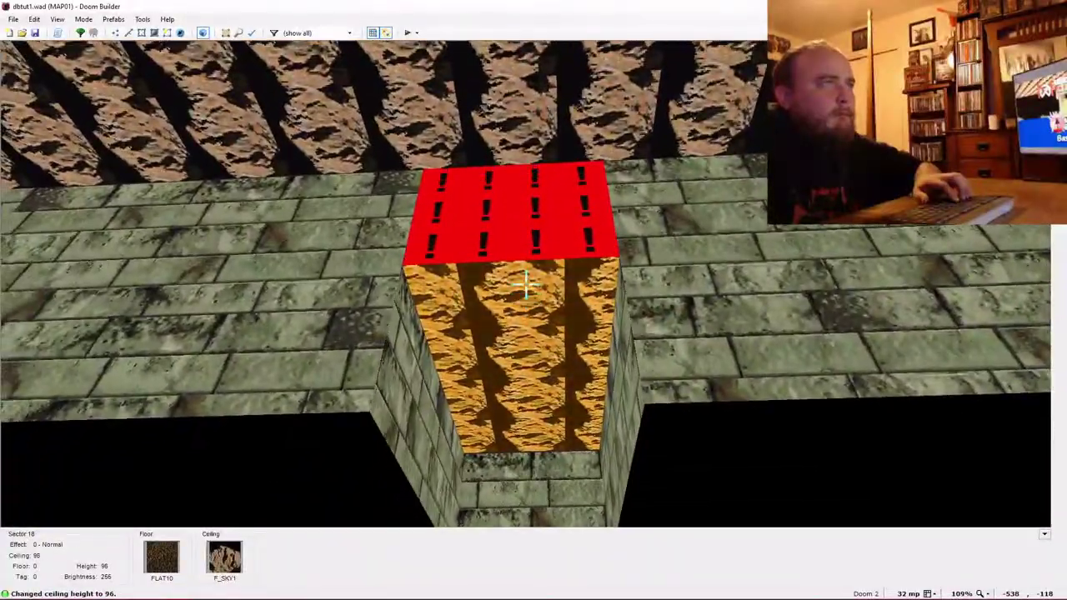
Copy the GSTONE1 texture from the main room's wall onto the missing upper texture above the corridor entrance.
key(e)
key(d)
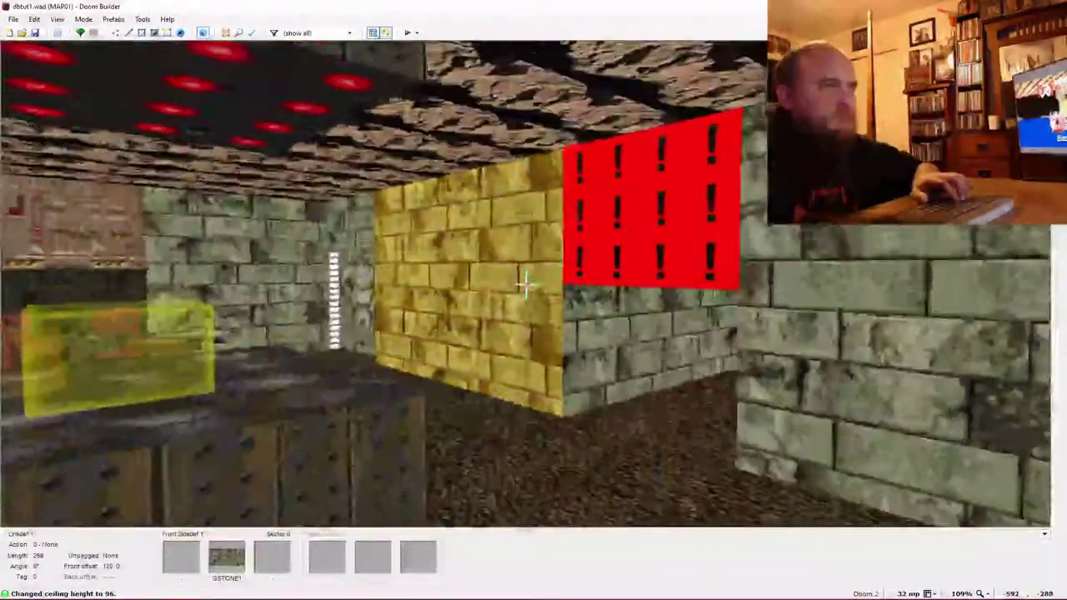
key(d)
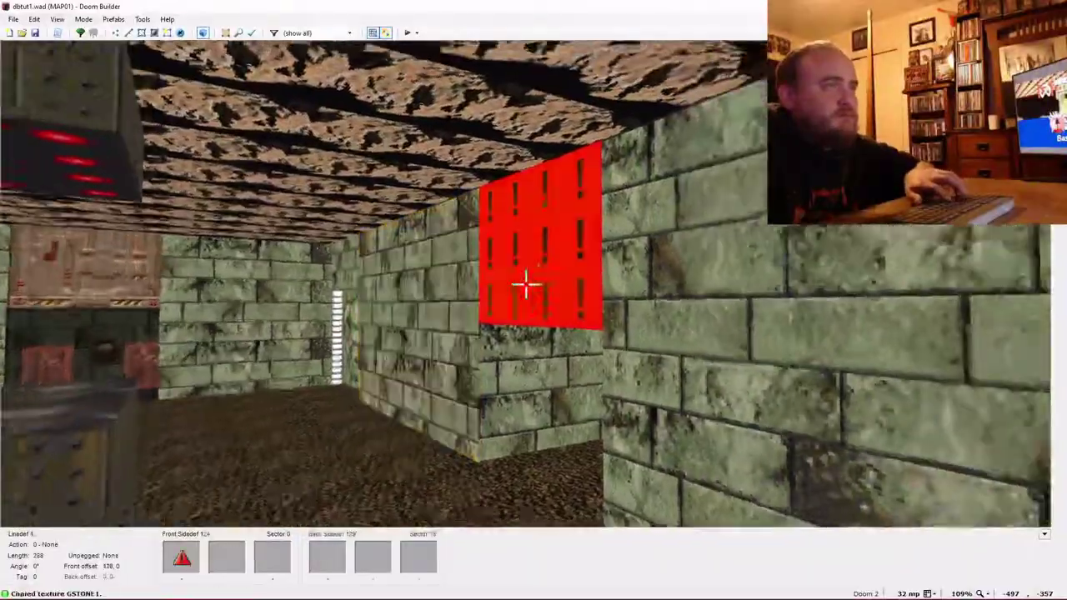
key(ctrl+v)
Copy the DEM1_5 ceiling flat from the recess beside the demon-face wall onto the corridor's ceiling.
key(e)
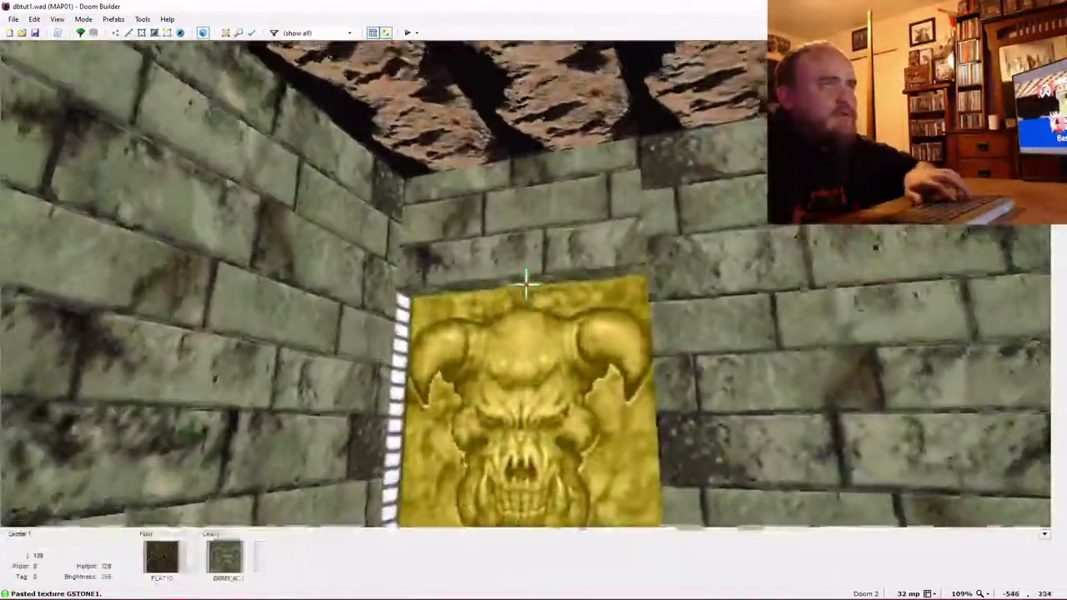
key(ctrl+c)
key(w)
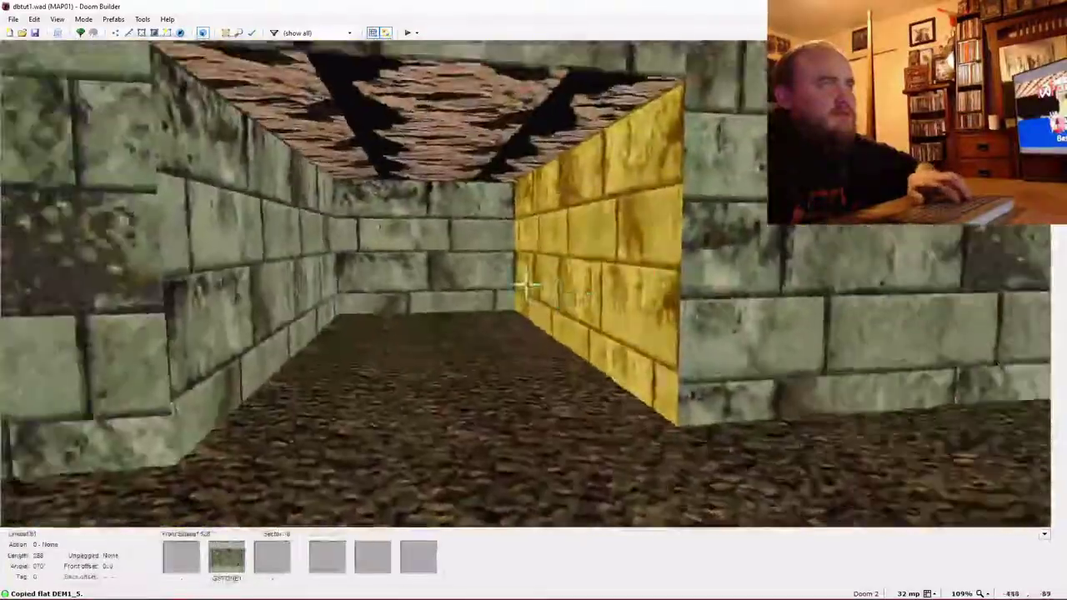
key(ctrl+v)
Reduce the corridor sector's brightness to 128, inspect it from inside and return to the 2D map.
ctrl+scroll(526, 284, down, 2)
ctrl+scroll(526, 284, down, 6)
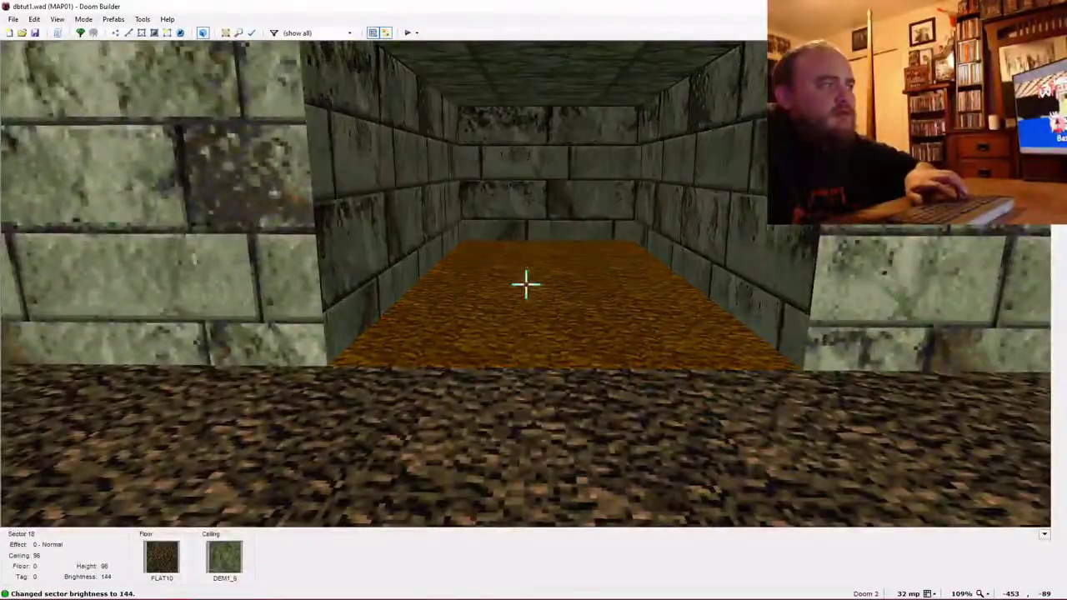
key(d)
key(e)
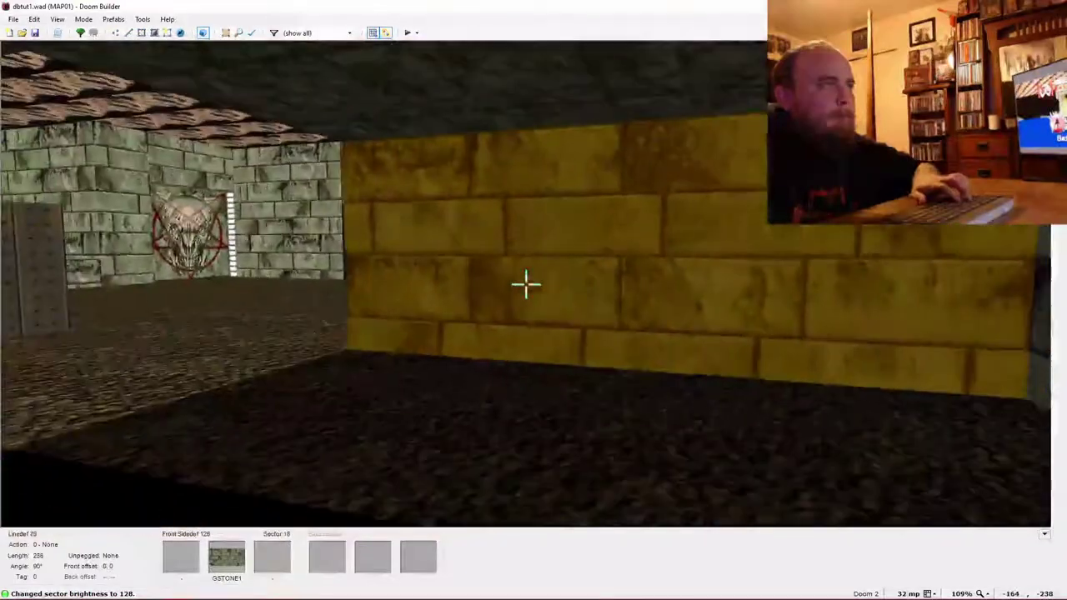
key(d)
key(w)
Launch a playtest of the map and look into the new dark corridor.
key(t)
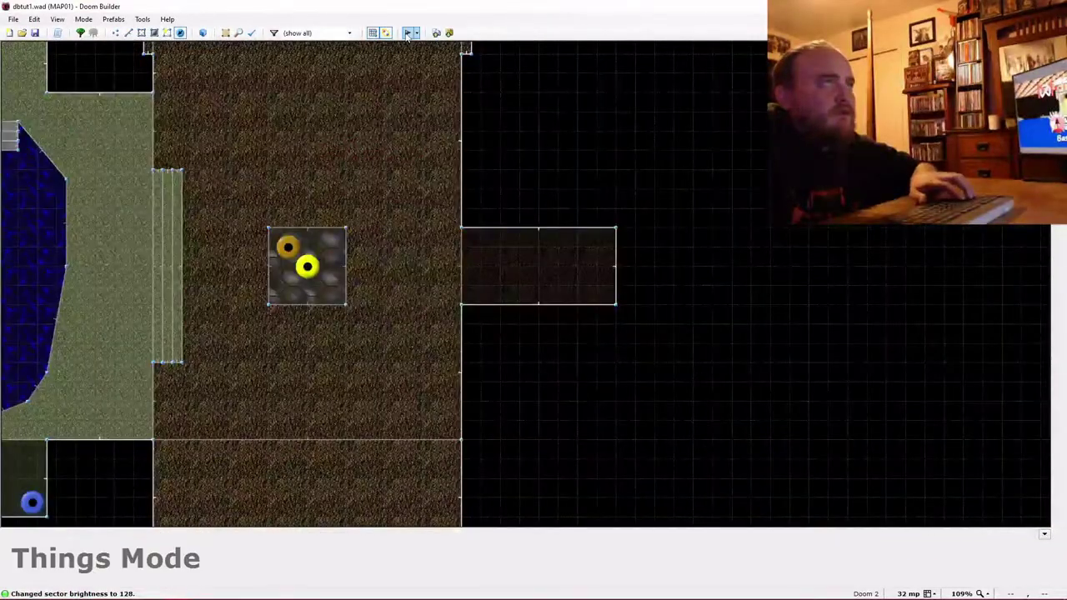
key(F9)
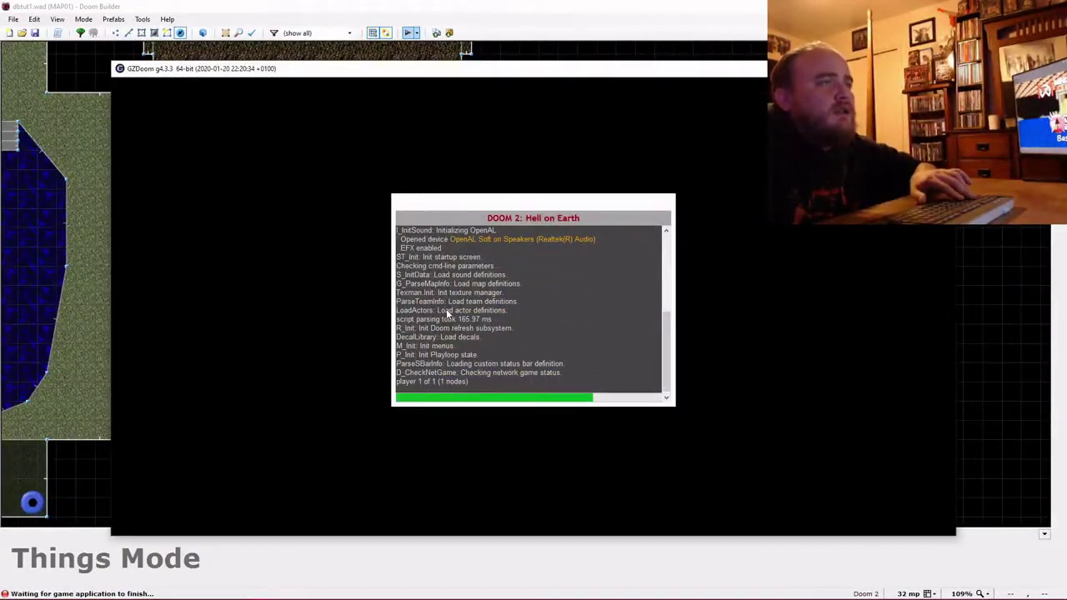
key(w)
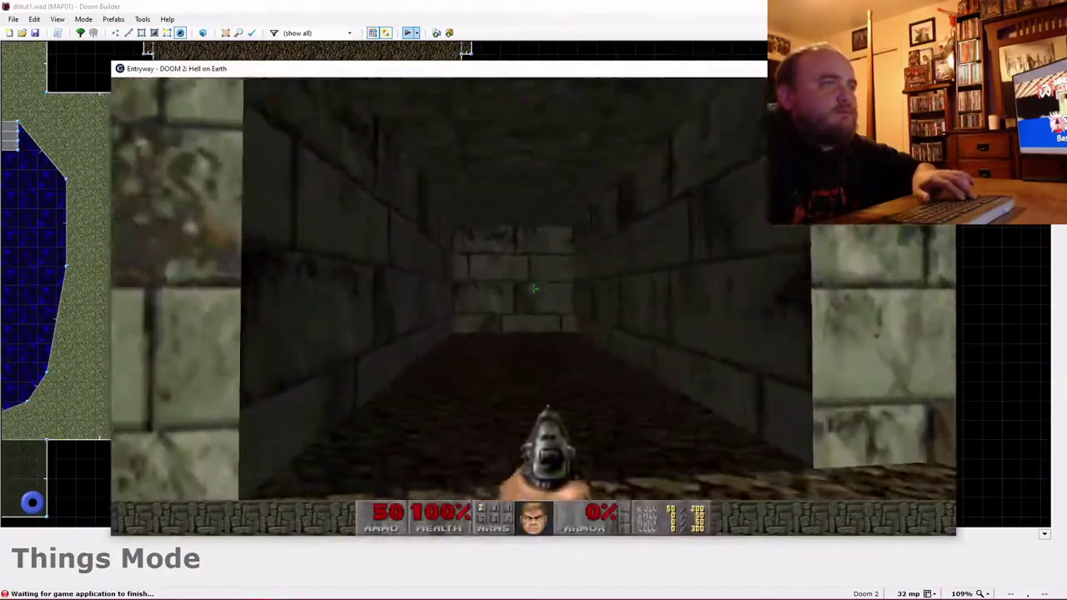
key(w)
Shoot the zombies in the northern room, collect their clips and walk back into the new corridor in the playtest.
click(533, 289)
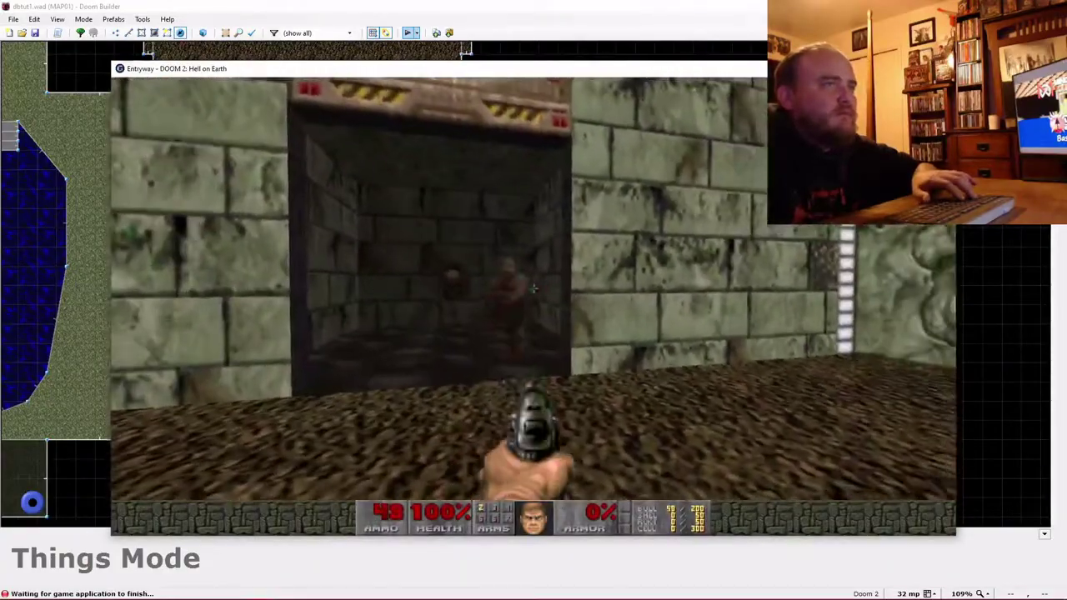
key(ctrl)
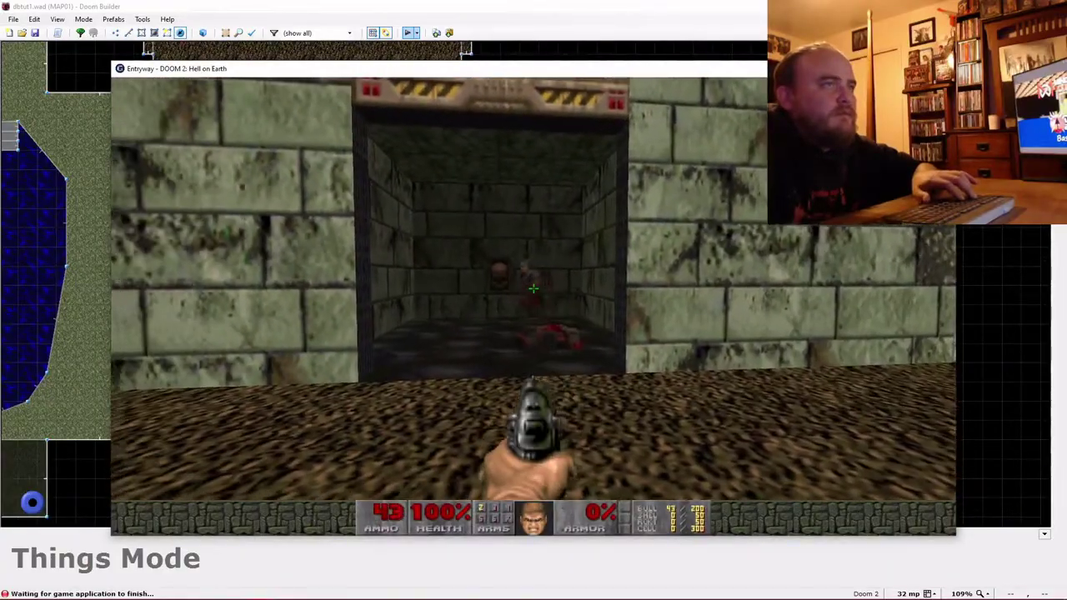
key(ctrl)
key(w)
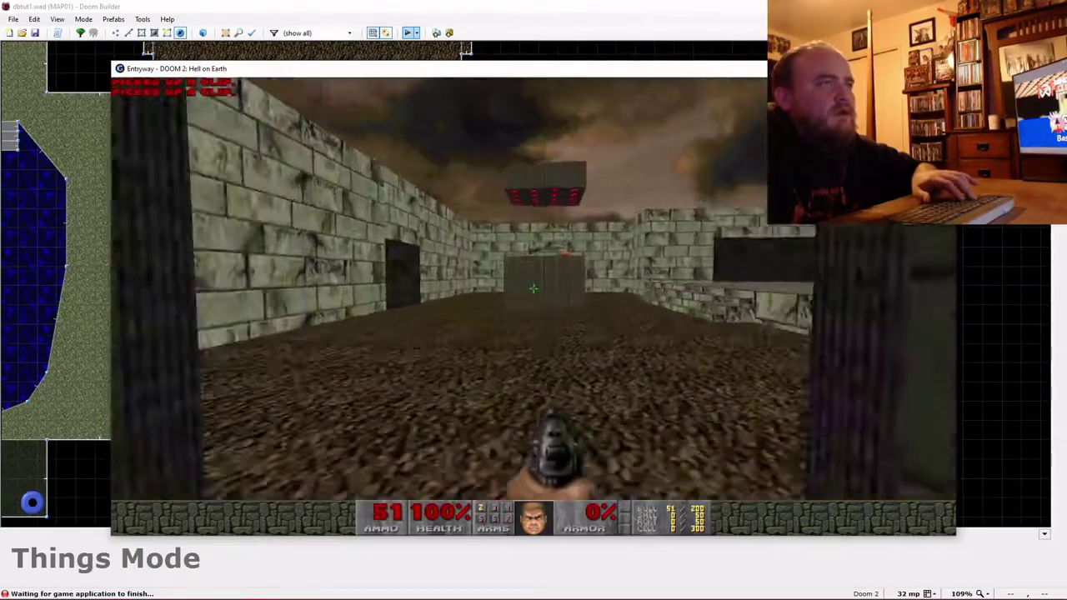
key(Left)
Quit the playtest from inside the new corridor and return to the map editor.
key(Escape)
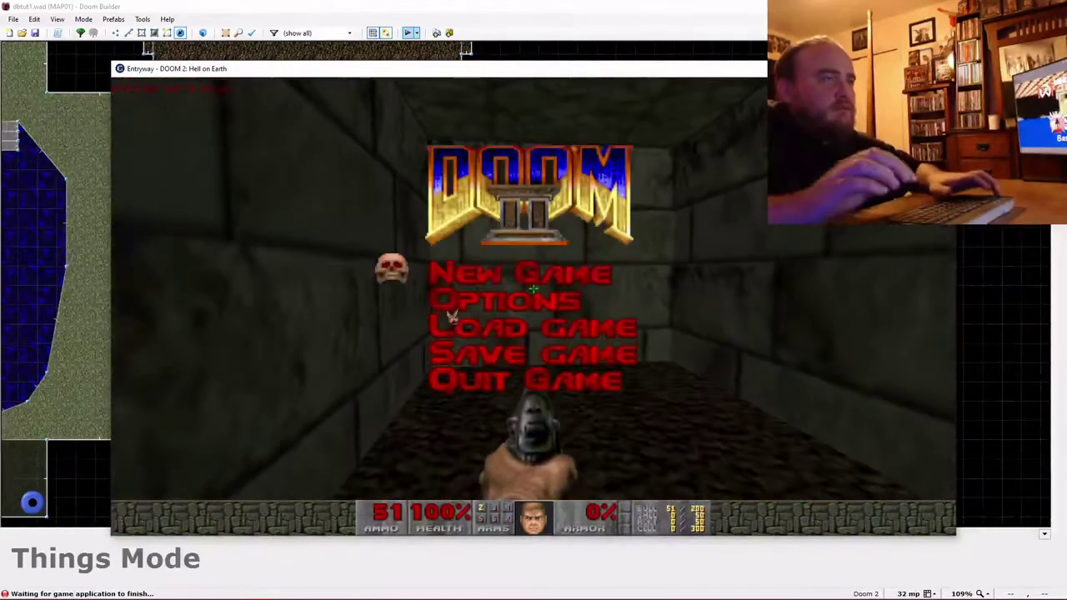
key(Up)
key(Return)
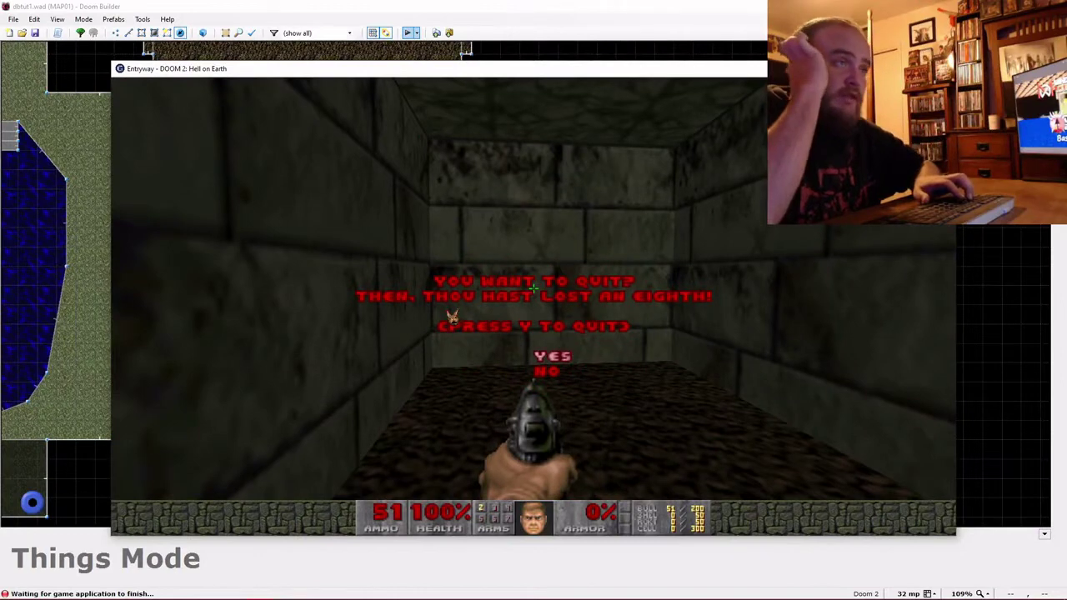
key(y)
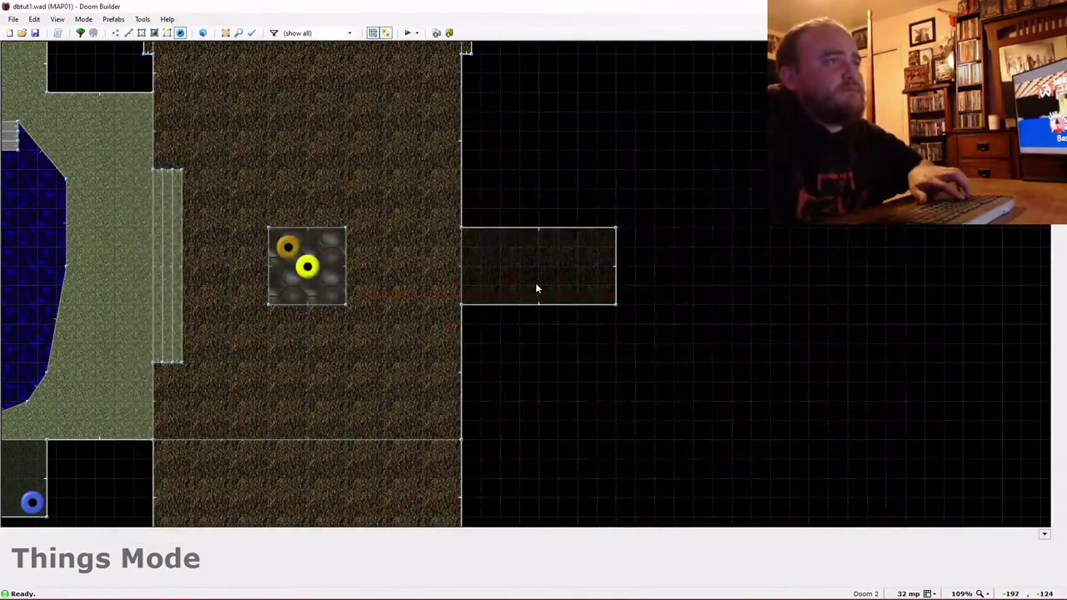
Draw a flared sector with 143-long angled sides at the corridor's east end and check it in the 3D view.
key(d)
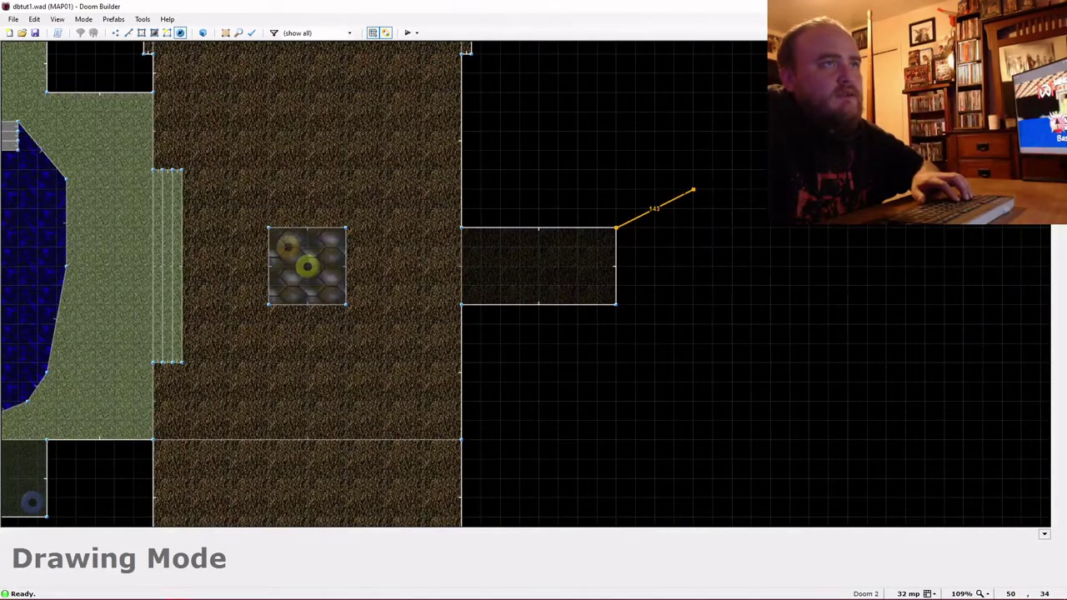
click(693, 192)
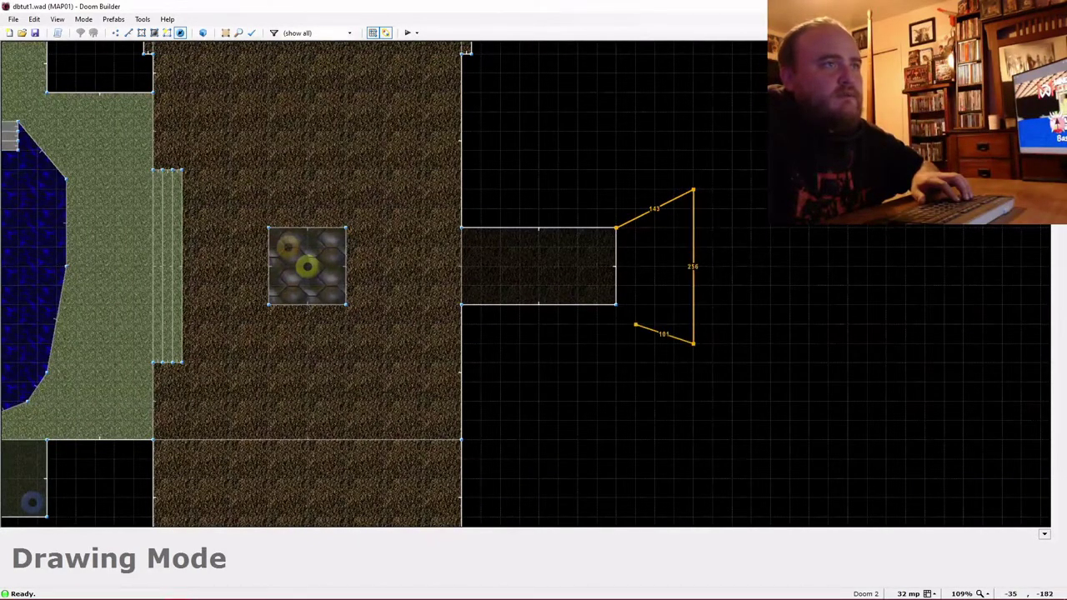
click(616, 305)
key(w)
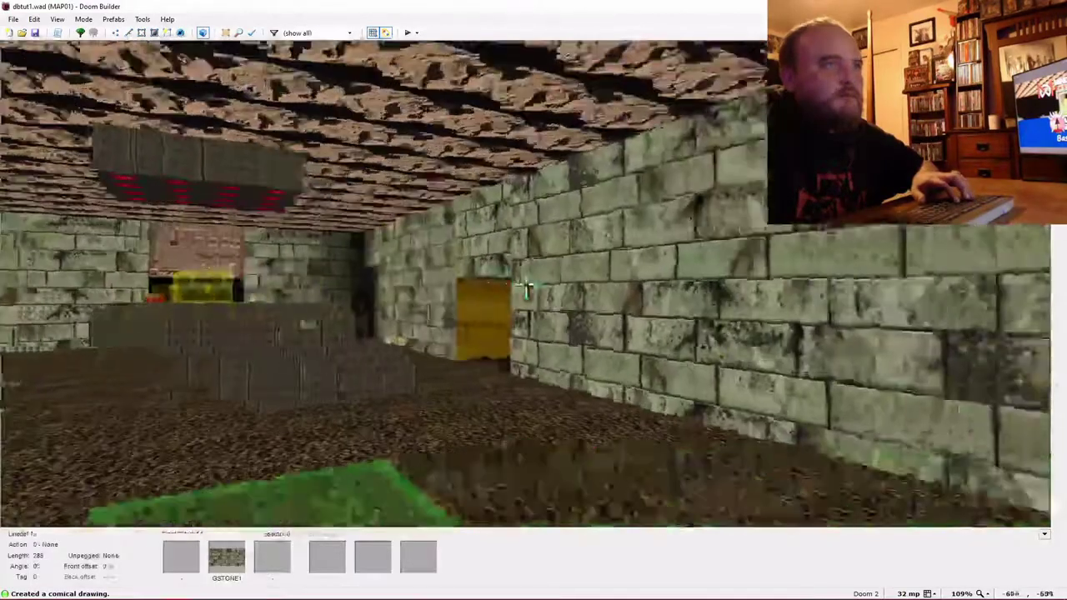
key(w)
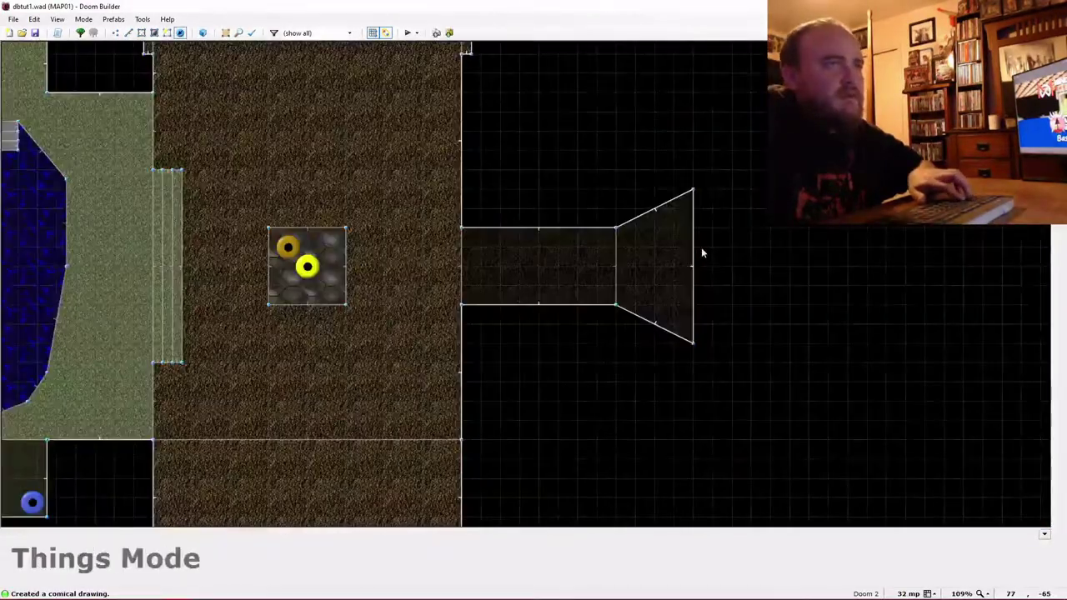
Draw a 64-long line segment centred on the flared section's east wall.
key(d)
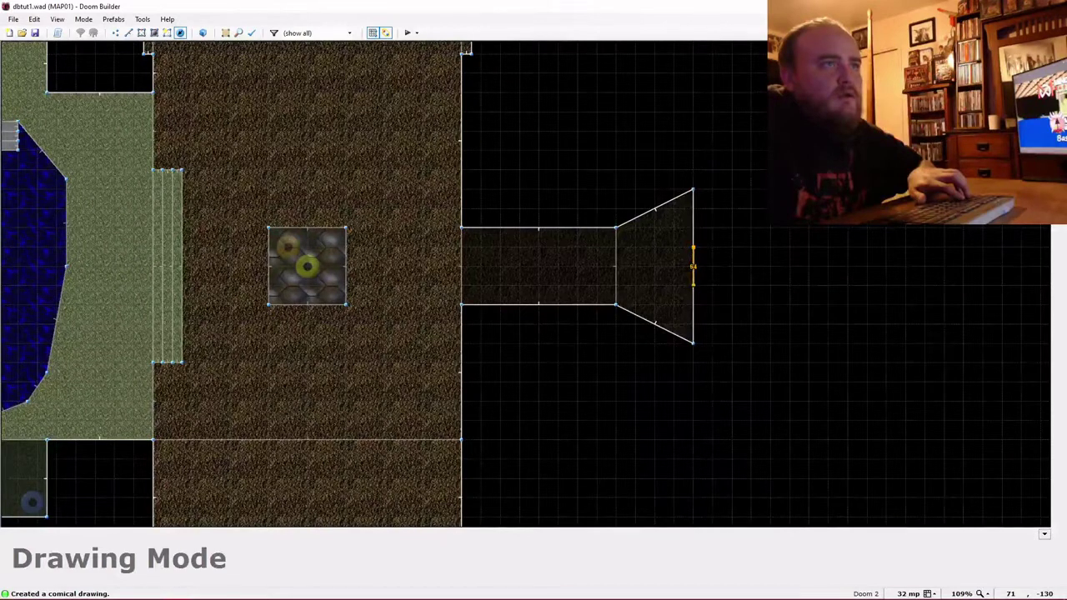
right_click(697, 285)
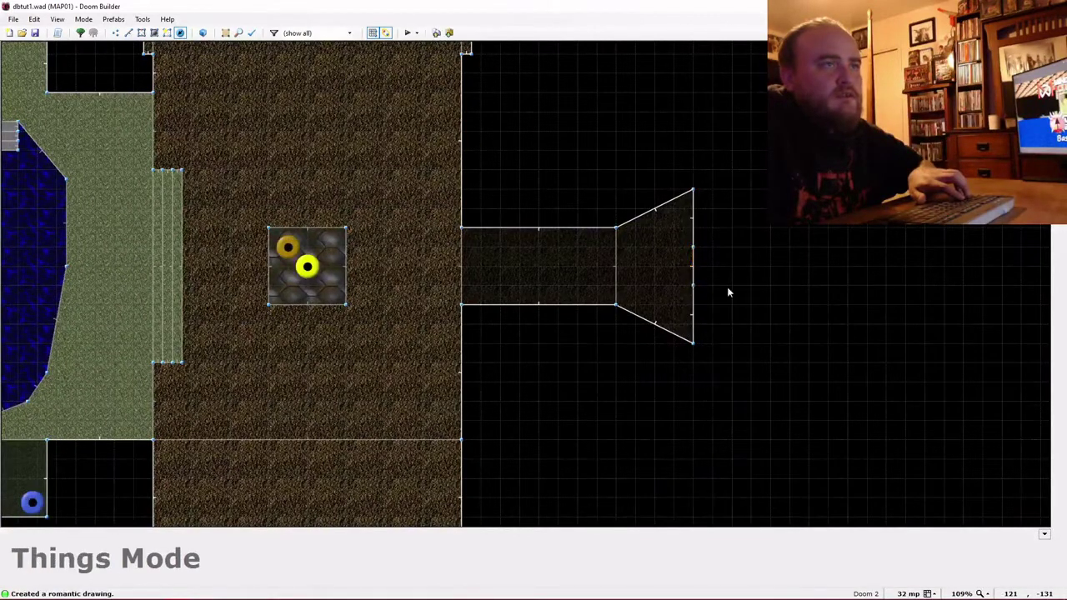
key(l)
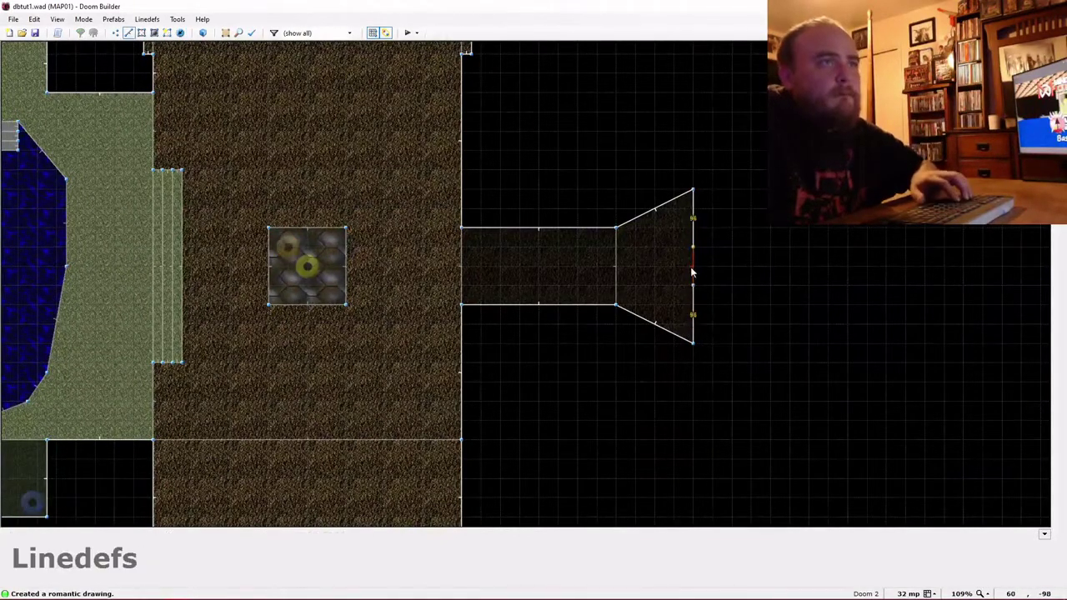
Apply the SW1GSTON switch texture to the middle of the 64-long east wall segment in the 3D view.
key(w)
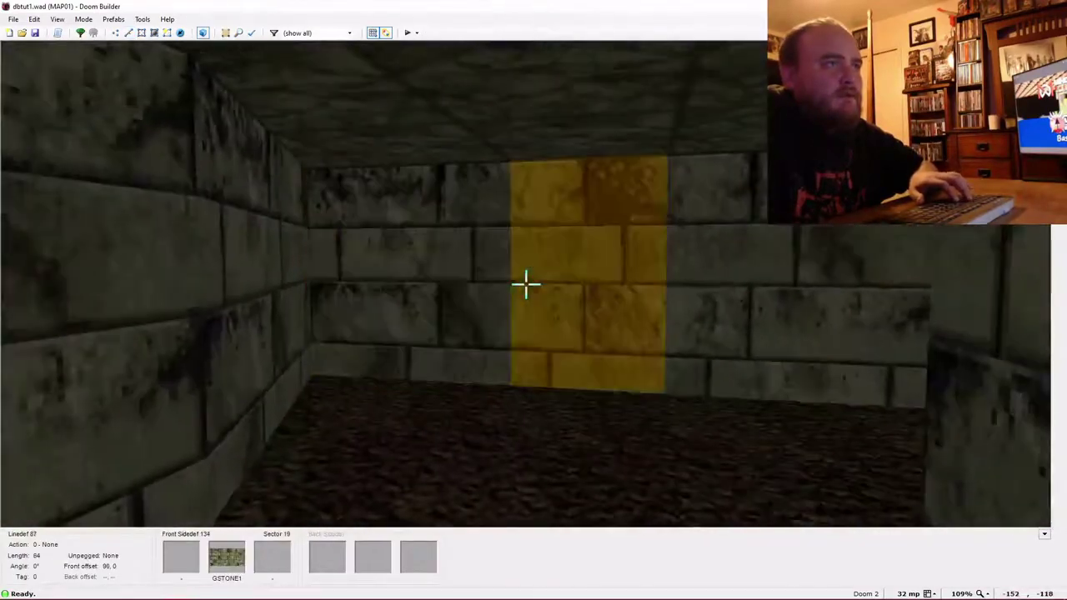
right_click(525, 285)
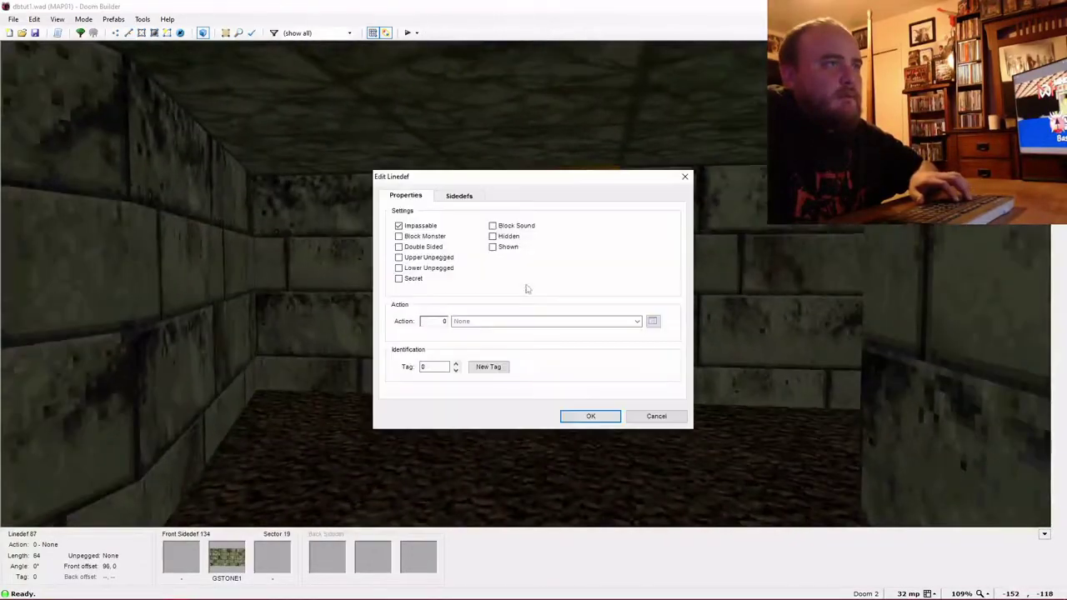
click(460, 196)
click(597, 248)
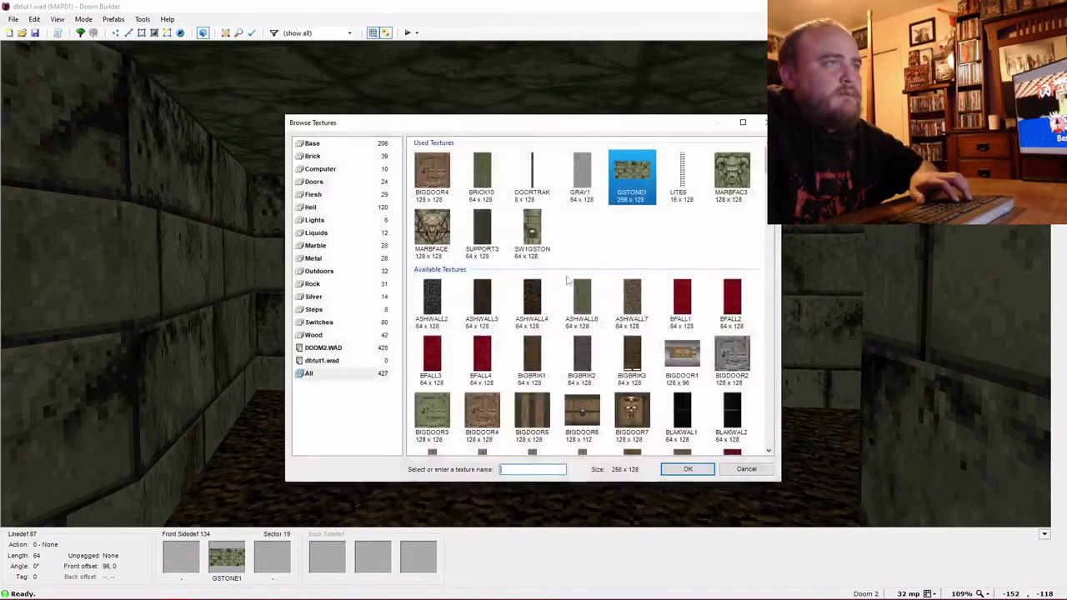
double_click(528, 227)
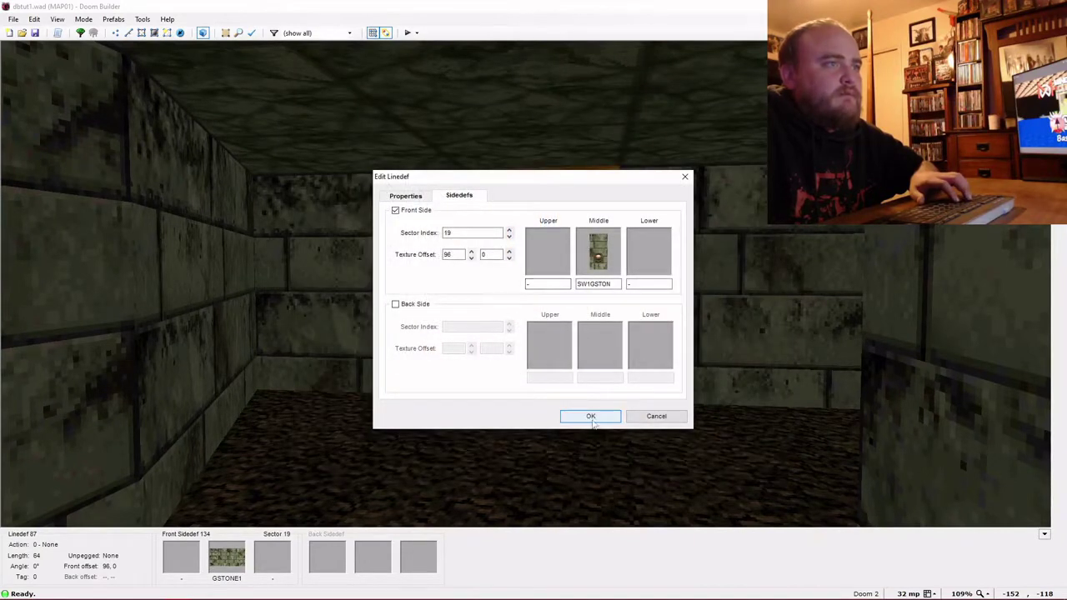
click(590, 417)
Try to centre and raise the skull switch texture on its wall segment with texture offsets 128, 24.
key(Left)
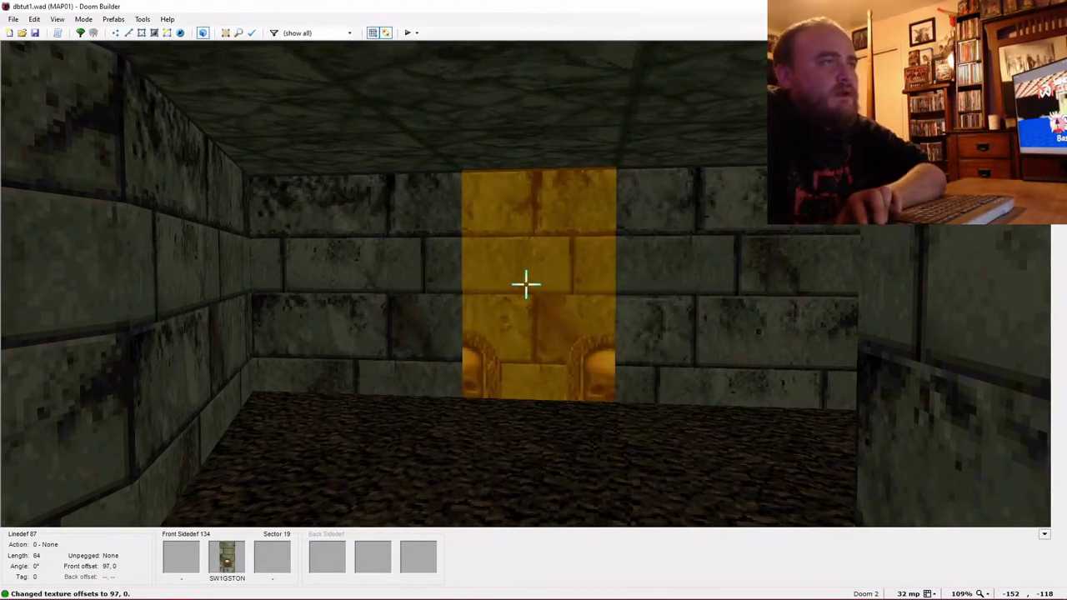
key(Left)
key(Left)
key(Left)
key(Left)
key(Left)
key(Left)
key(Left)
key(Left)
key(Left)
key(Left)
key(Left)
key(Left)
key(Left)
key(Left)
key(Left)
key(Left)
key(Left)
key(Left)
key(Left)
key(Left)
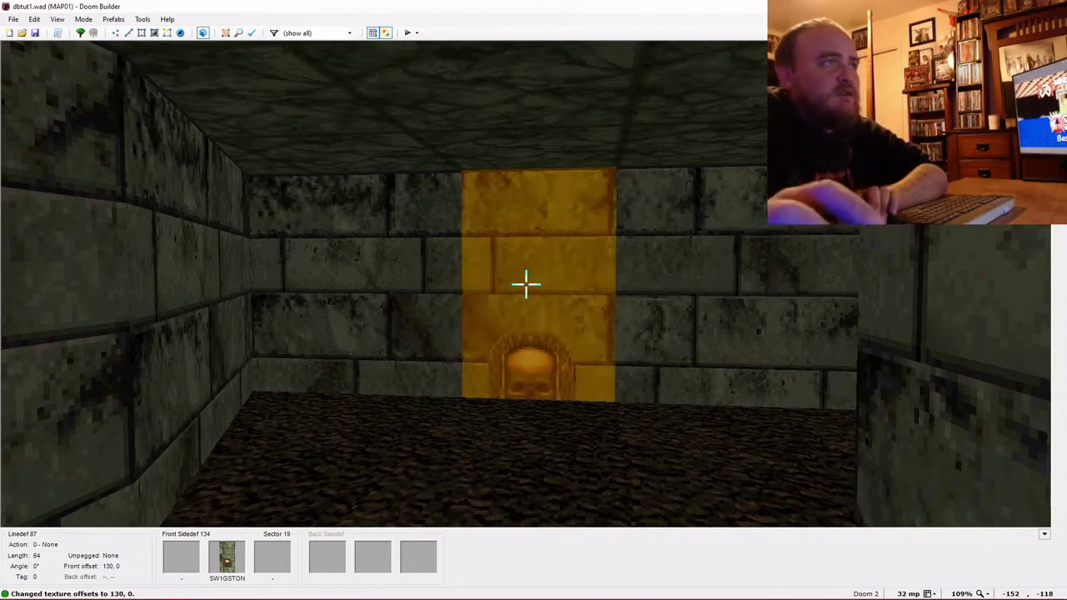
key(Left)
key(Left)
key(Left)
key(Left)
key(Left)
key(Left)
key(Left)
key(Left)
key(Left)
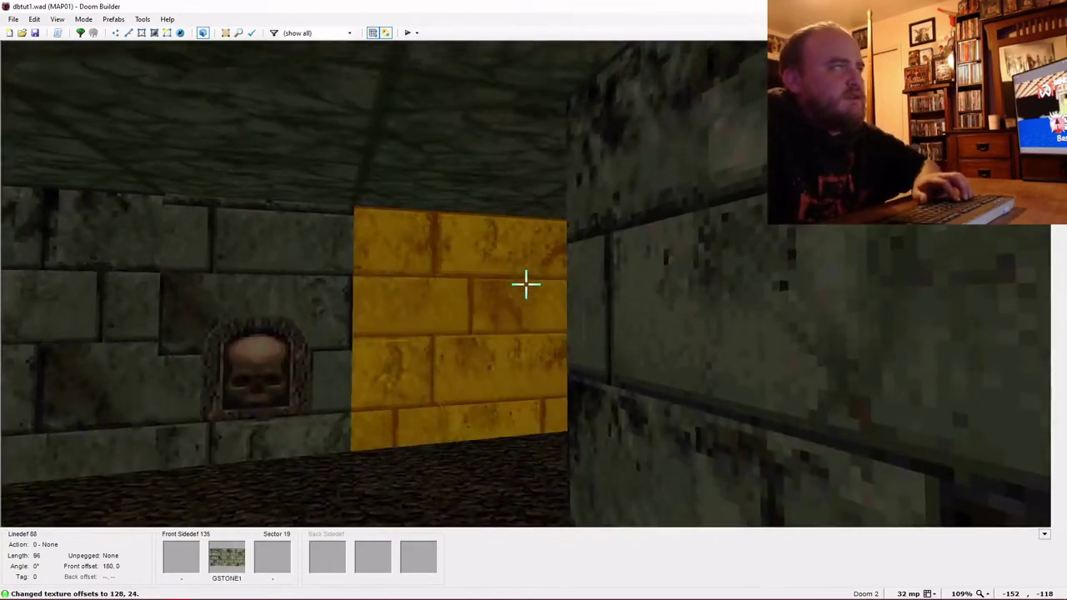
Try auto-aligning the wall textures and shifting the skull switch texture to offsets 0, 49.
key(a)
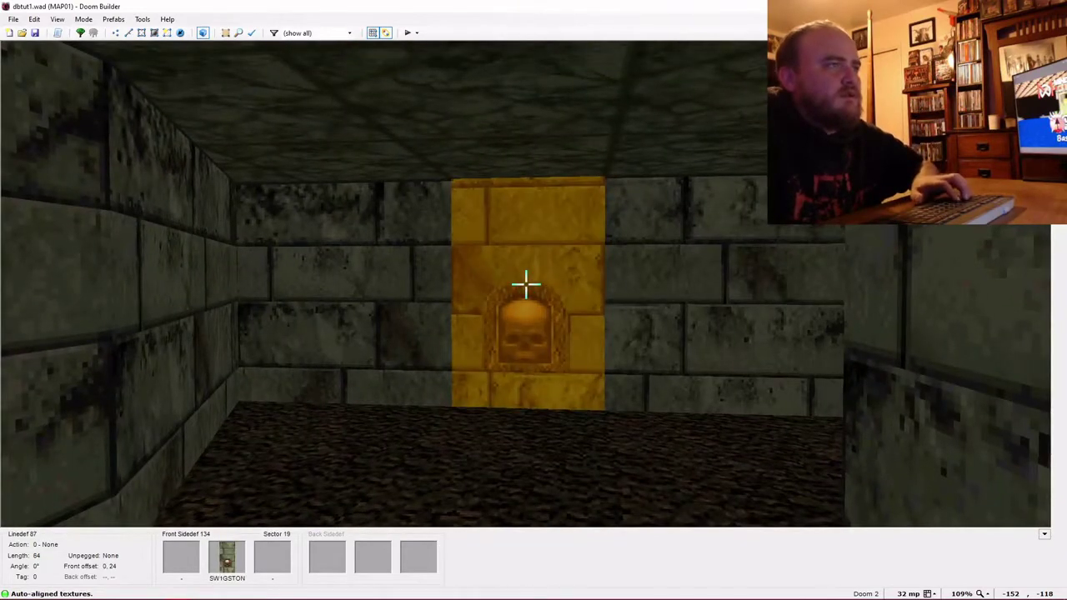
key(Up)
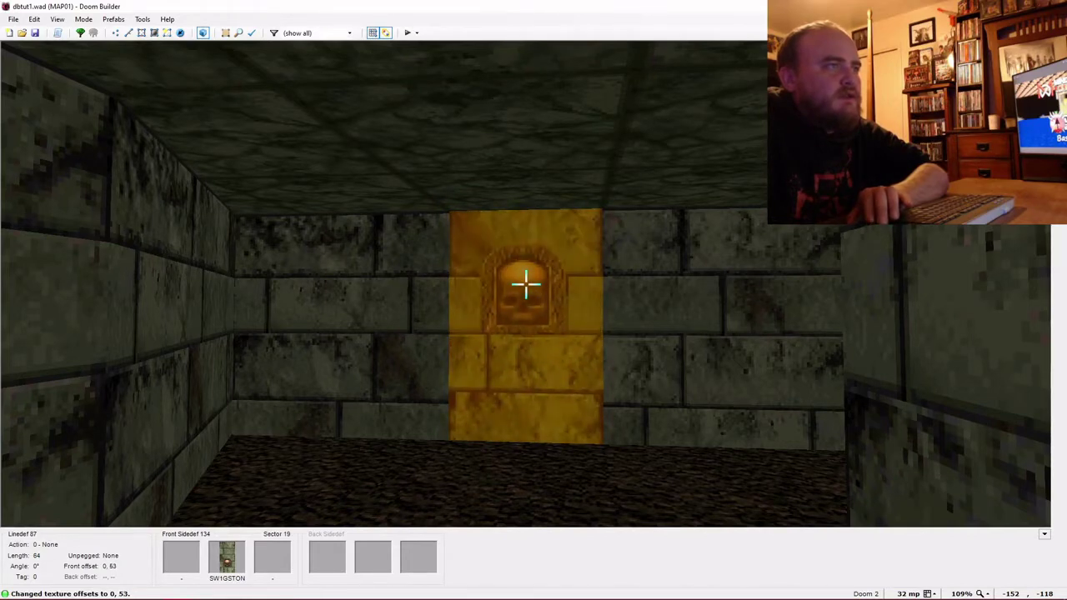
key(Down)
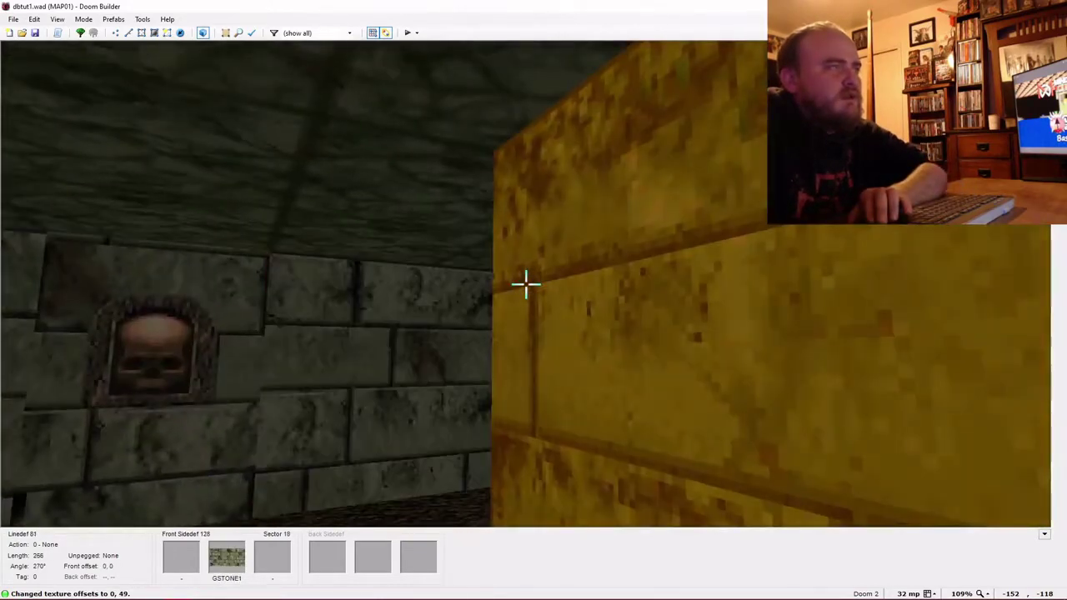
Try to match the GSTONE1 wall beside the switch by shifting its texture to offsets 160, 124.
key(Up)
key(Up)
key(Up)
key(Up)
key(Up)
key(Up)
key(Up)
key(Up)
key(Up)
key(Up)
key(Up)
key(Up)
key(Up)
key(Up)
key(Up)
key(Up)
key(Up)
key(Up)
key(Up)
key(Up)
key(Up)
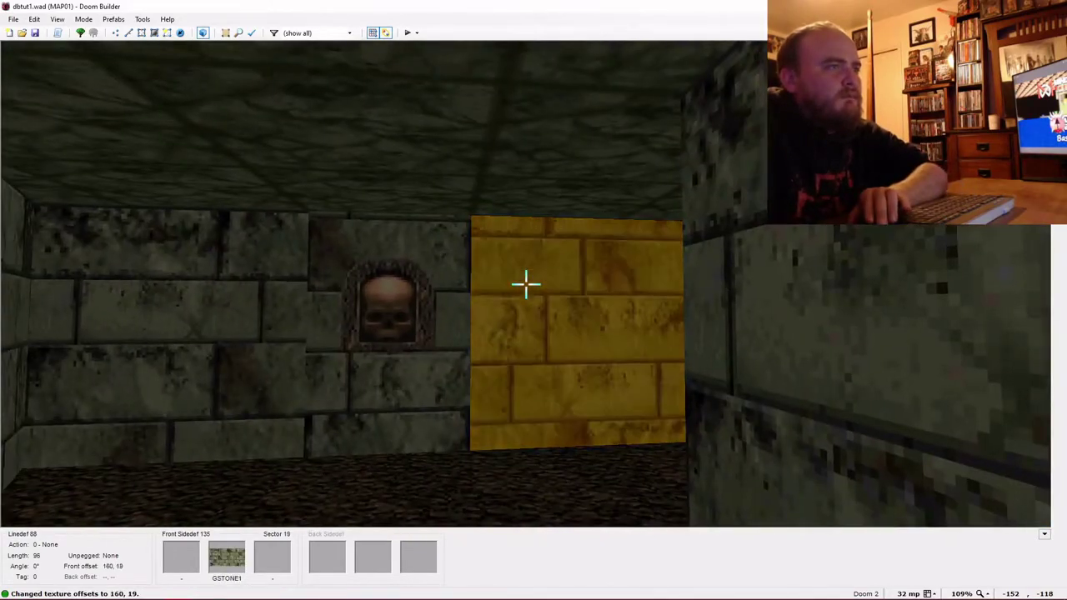
key(Up)
key(Up)
key(Up)
key(Up)
key(Up)
key(Up)
key(Up)
key(Up)
key(Up)
key(Up)
key(Up)
key(Up)
key(Up)
key(Up)
key(Up)
key(Up)
key(Up)
key(Up)
key(Up)
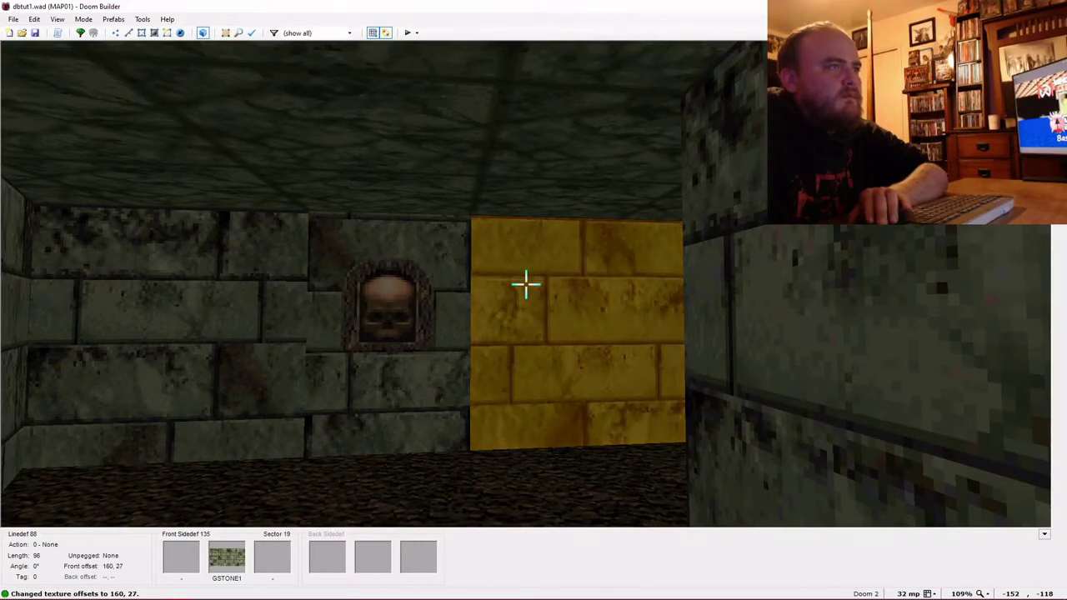
key(Up)
key(Up)
key(Up)
key(Up)
key(Up)
key(Up)
key(Up)
key(Up)
key(Up)
key(Up)
key(Up)
key(Up)
key(Up)
key(Up)
key(Up)
key(Up)
key(Up)
key(Up)
key(Up)
key(Up)
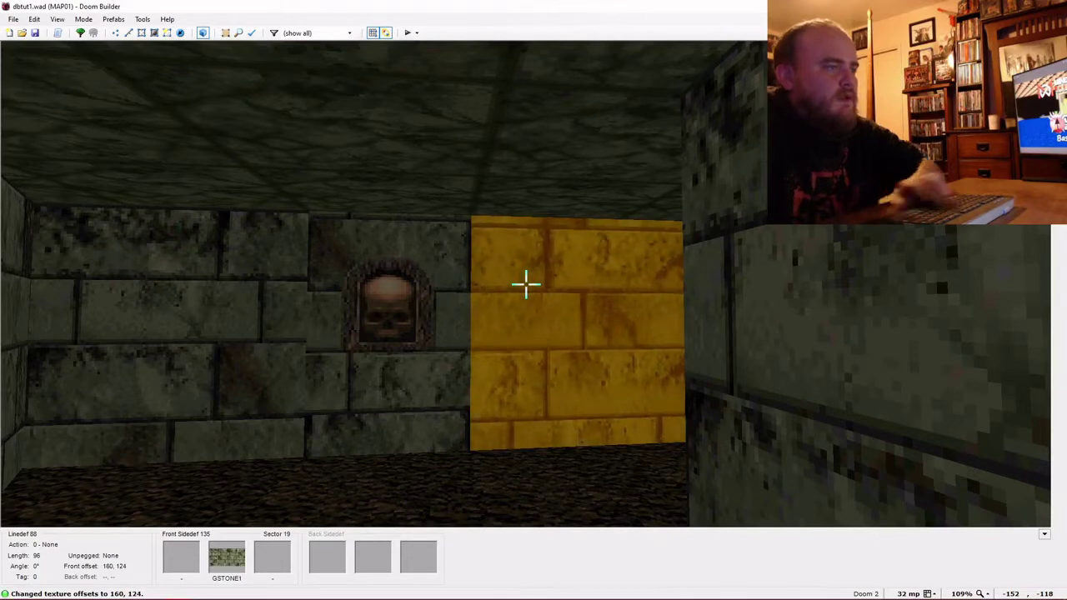
Undo the offset shifts and the texture auto-alignment on the switch and its neighbouring walls.
key(ctrl+z)
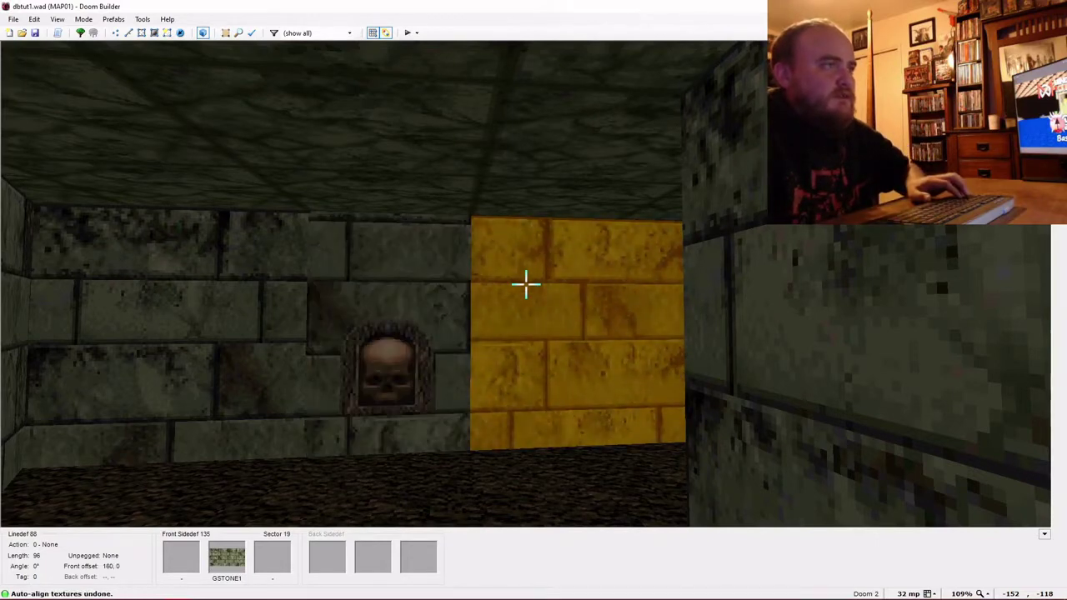
key(ctrl+z)
Shift the skull switch texture horizontally to offset 128 to centre it on its wall segment.
key(Left)
key(Left)
key(Left)
key(Left)
key(Left)
key(Left)
key(Left)
key(Left)
key(Left)
key(Left)
key(Left)
key(Left)
key(Left)
key(Left)
key(Left)
key(Left)
key(Left)
key(Left)
key(Left)
key(Left)
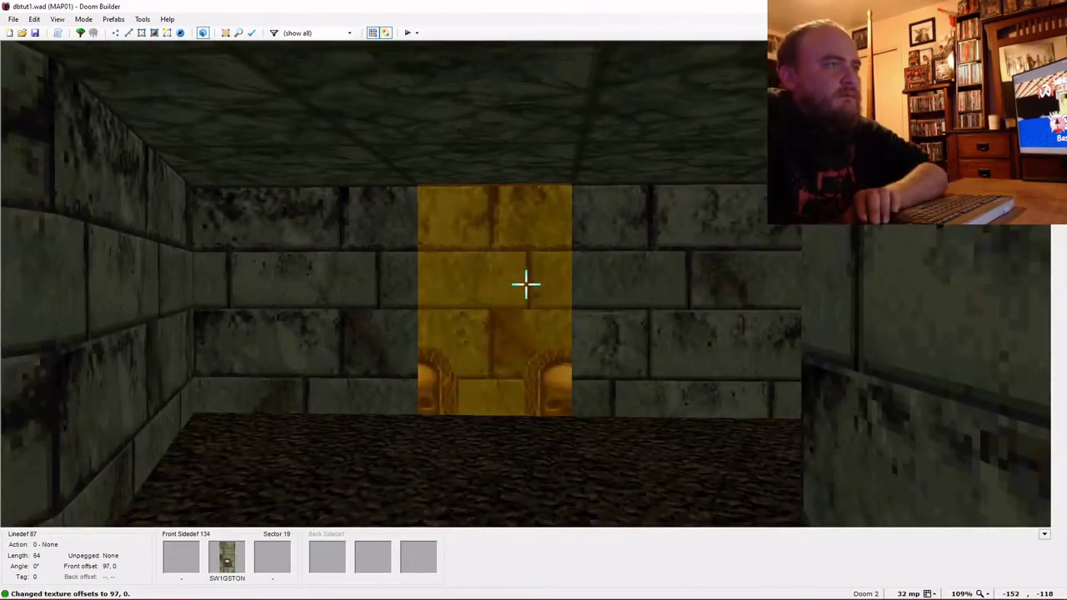
key(Left)
key(Left)
key(Left)
key(Left)
key(Left)
key(Left)
key(Left)
key(Left)
key(Left)
key(Left)
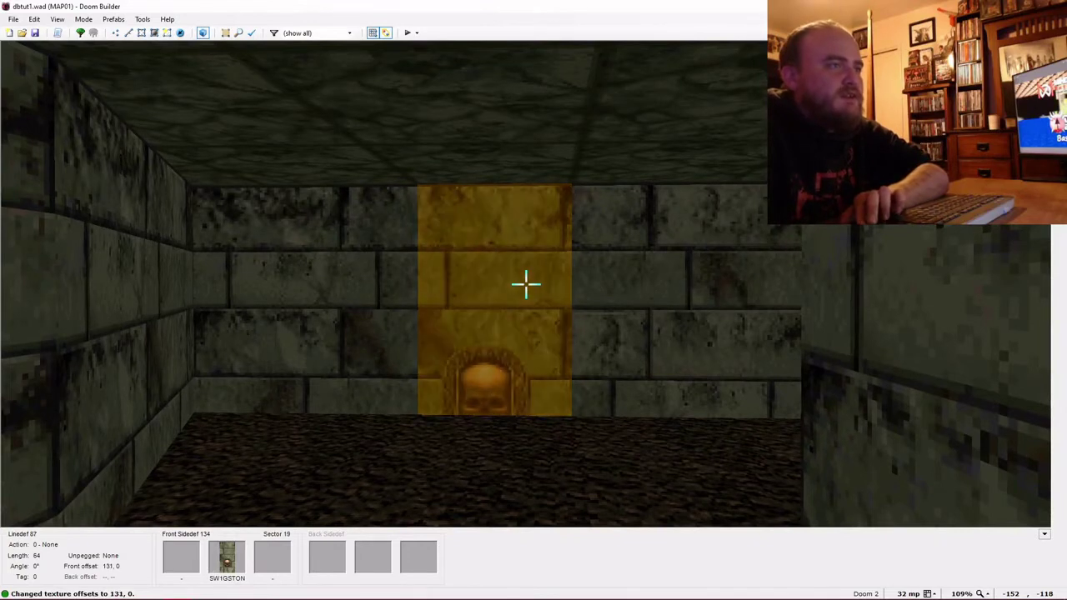
key(Right)
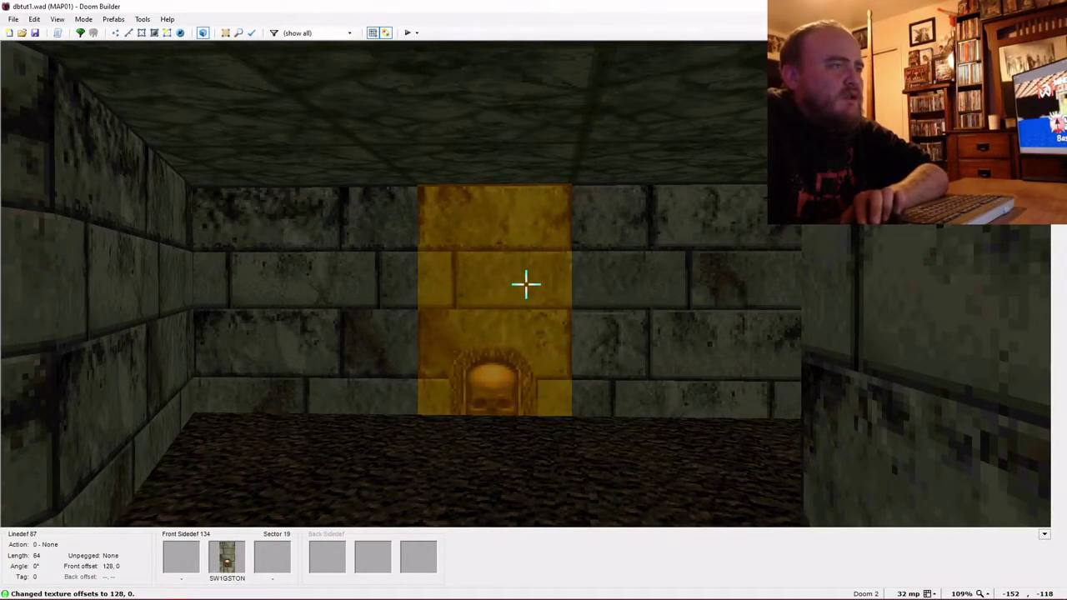
Raise the skull switch texture above the floor and fine-tune its texture offsets to 129, 25.
key(Up)
key(Up)
key(Up)
key(Up)
key(Up)
key(Up)
key(Up)
key(Up)
key(Up)
key(Up)
key(Up)
key(Up)
key(Up)
key(Up)
key(Up)
key(Up)
key(Up)
key(Up)
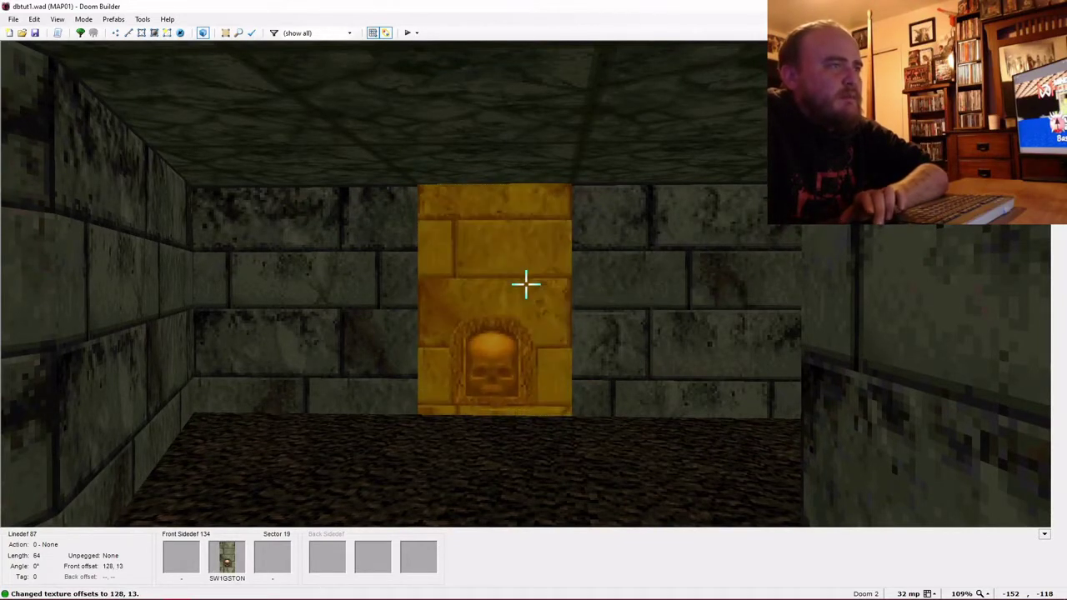
key(Up)
key(Up)
key(Up)
key(Up)
key(Up)
key(Up)
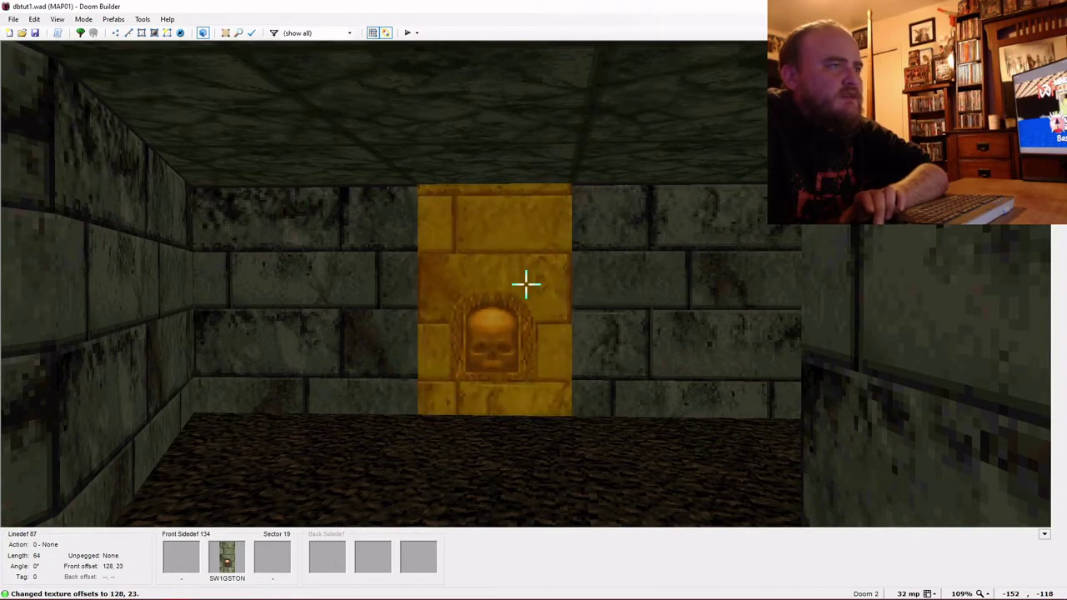
key(Right)
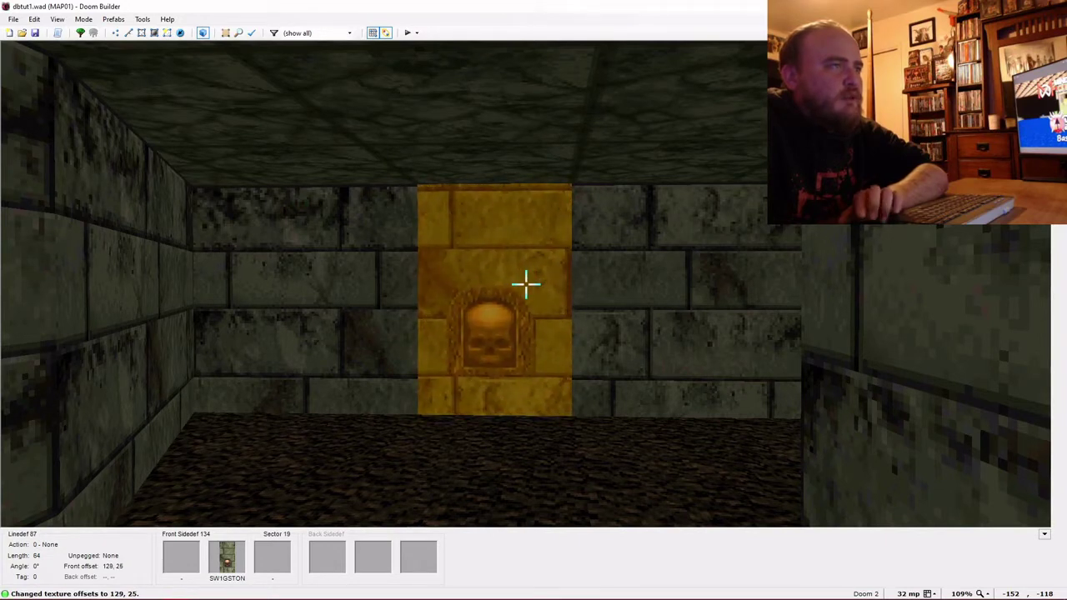
Fine-tune the skull switch texture offsets to 128, 25 and return to the 2D map view.
key(Up)
key(Right)
key(Left)
key(Left)
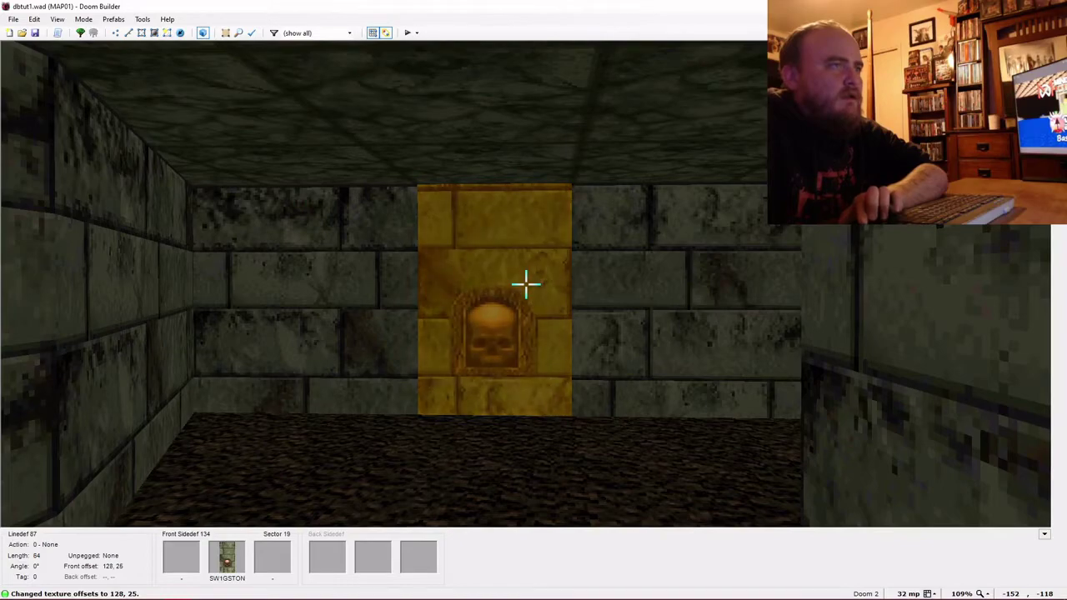
key(d)
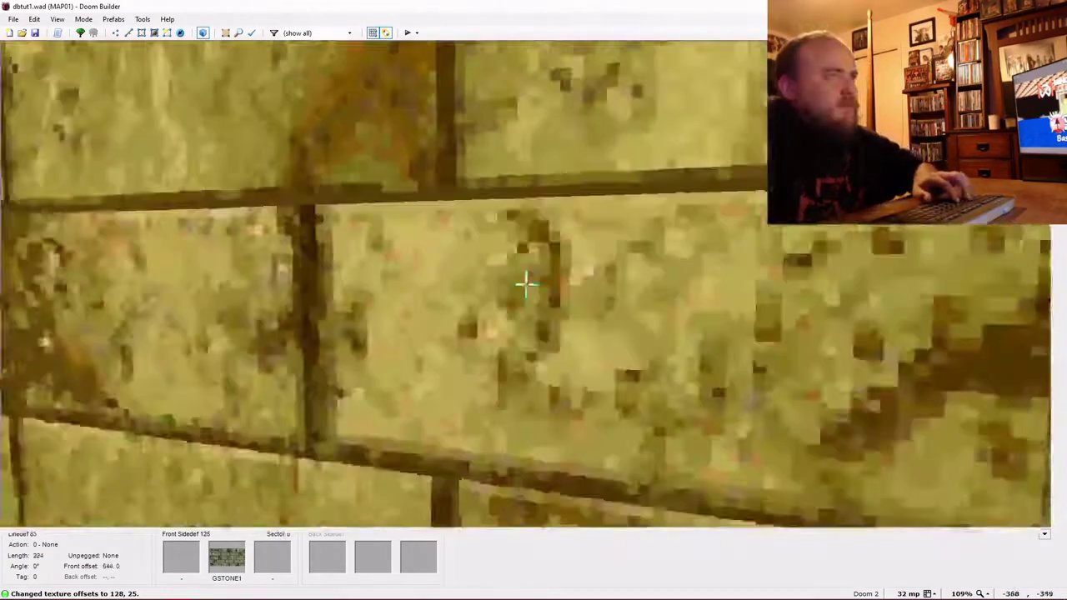
key(e)
key(d)
key(w)
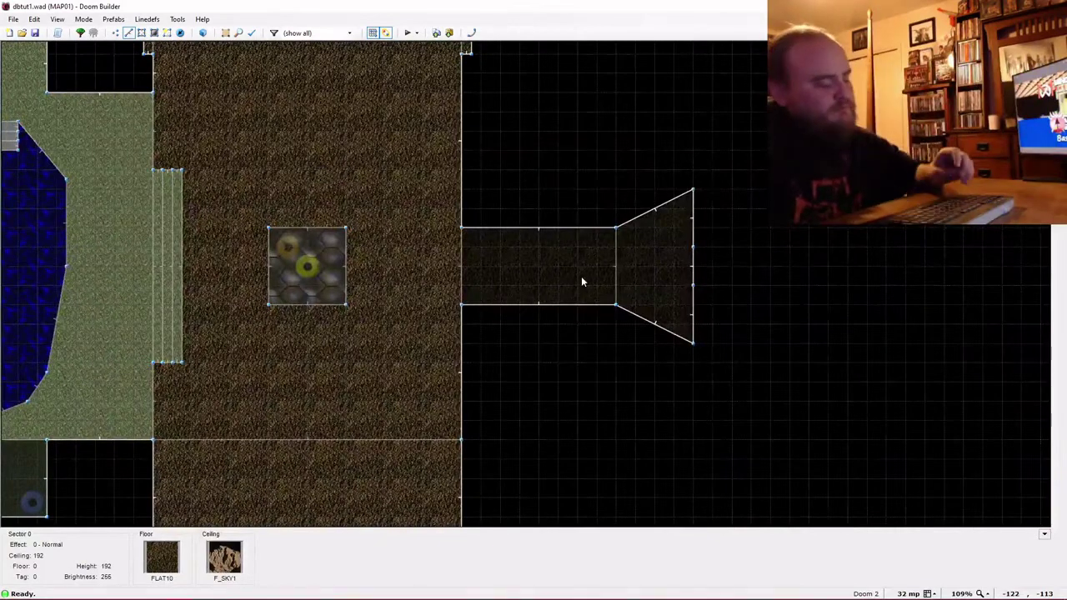
Assign the new tag 1 to the raised square pillar sector in the middle of the main room.
key(s)
right_click(323, 267)
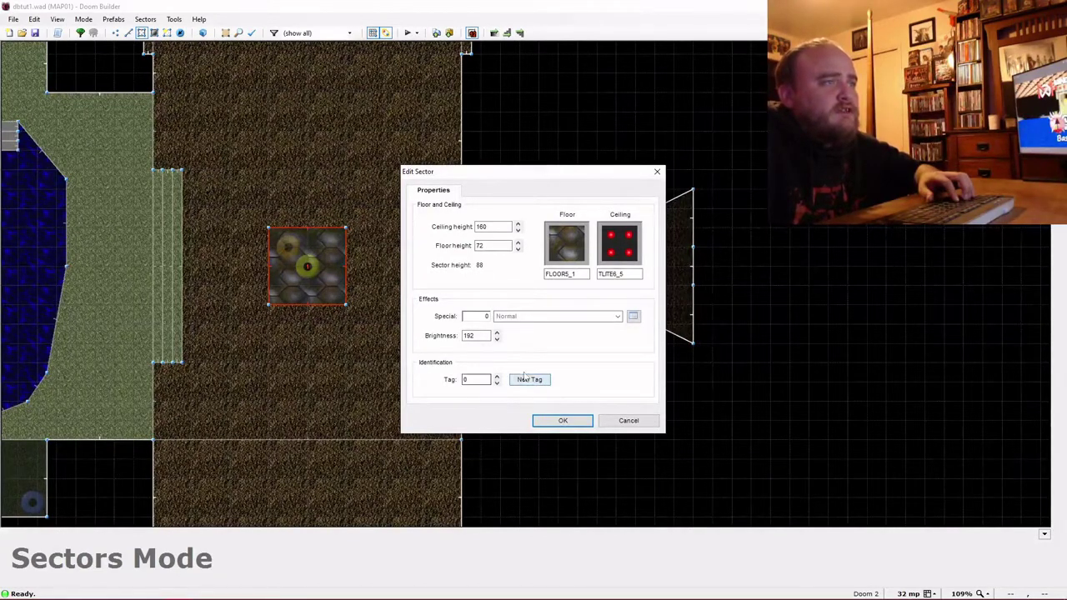
click(530, 380)
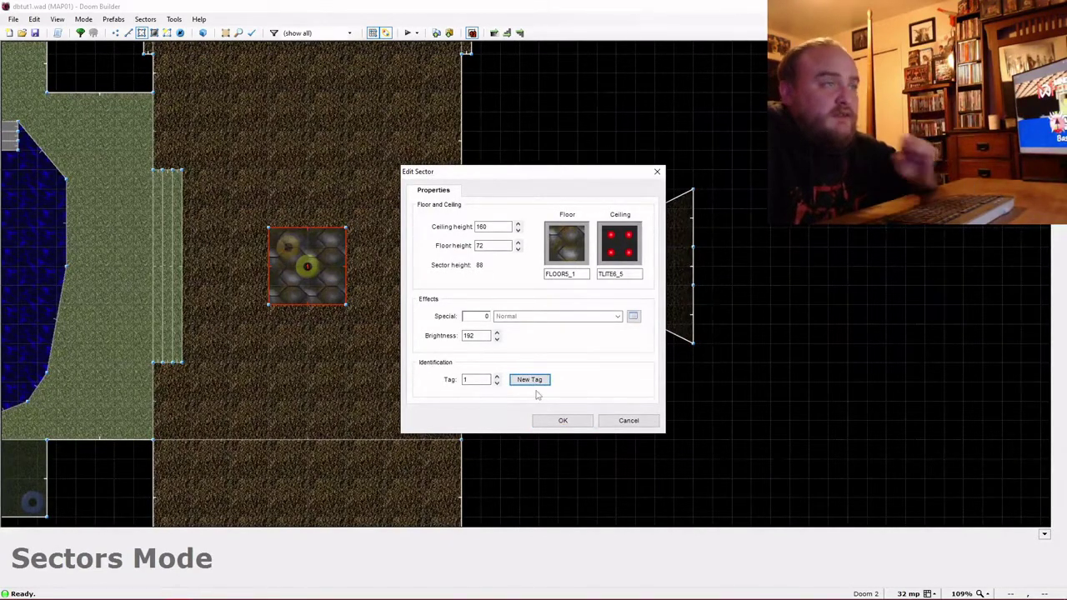
click(567, 421)
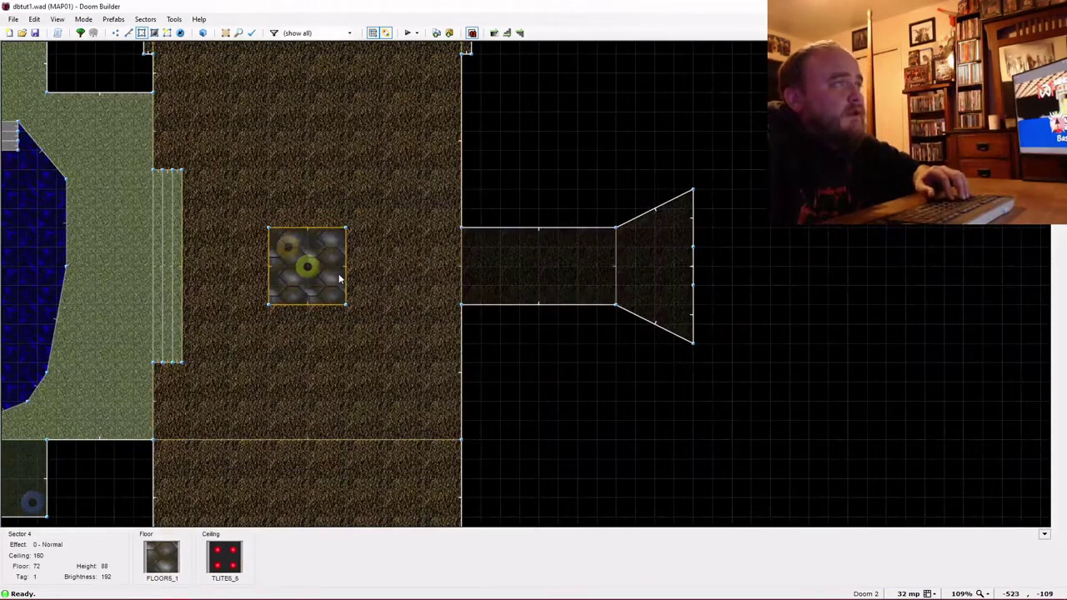
Open the predefined Floor actions for the switch linedef on the flared section's east end wall.
key(l)
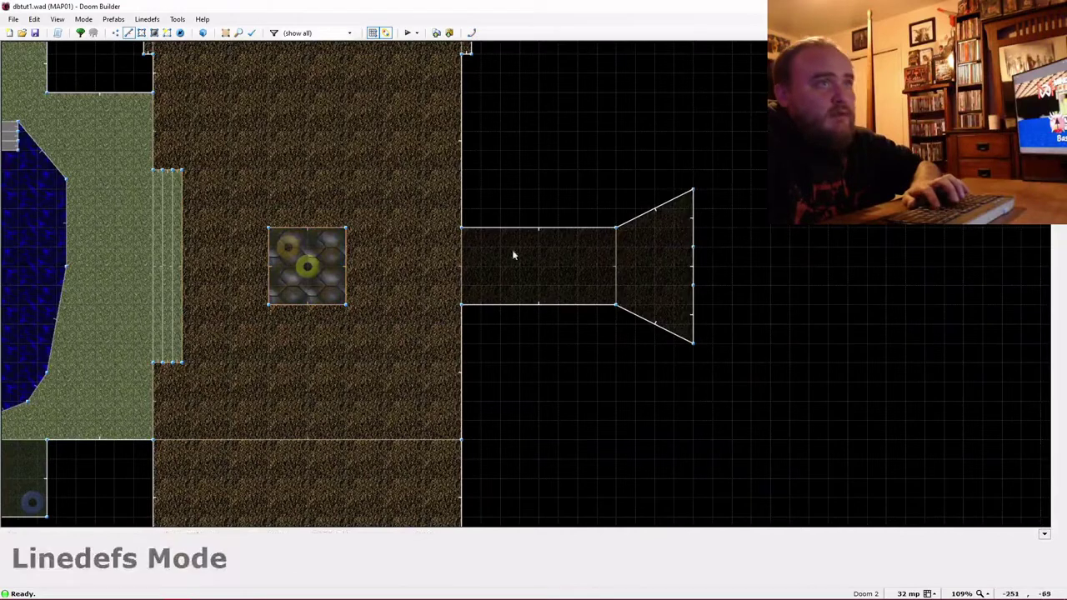
right_click(694, 270)
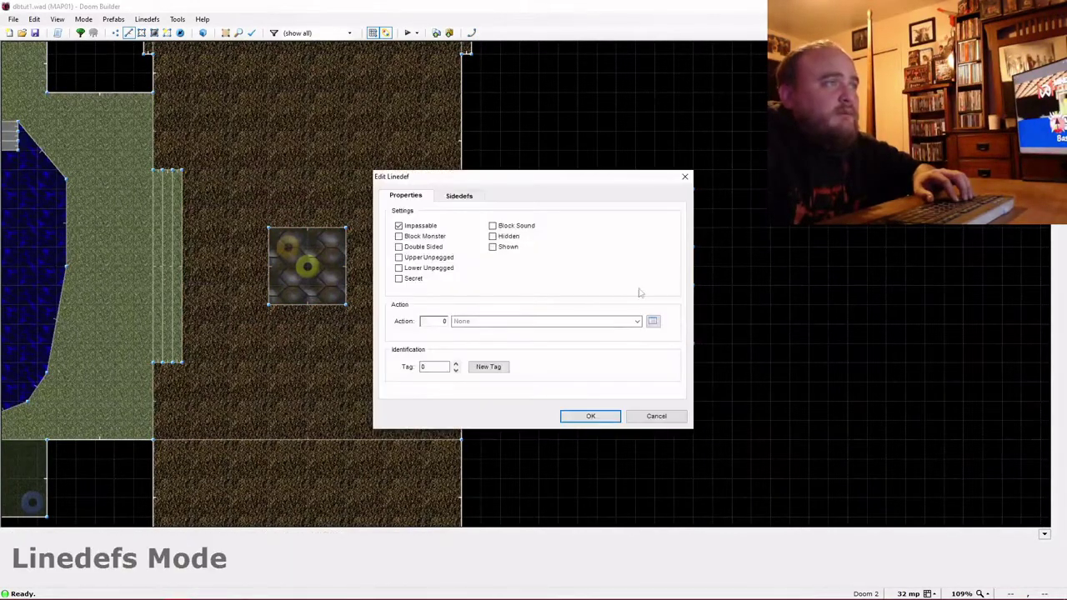
click(653, 322)
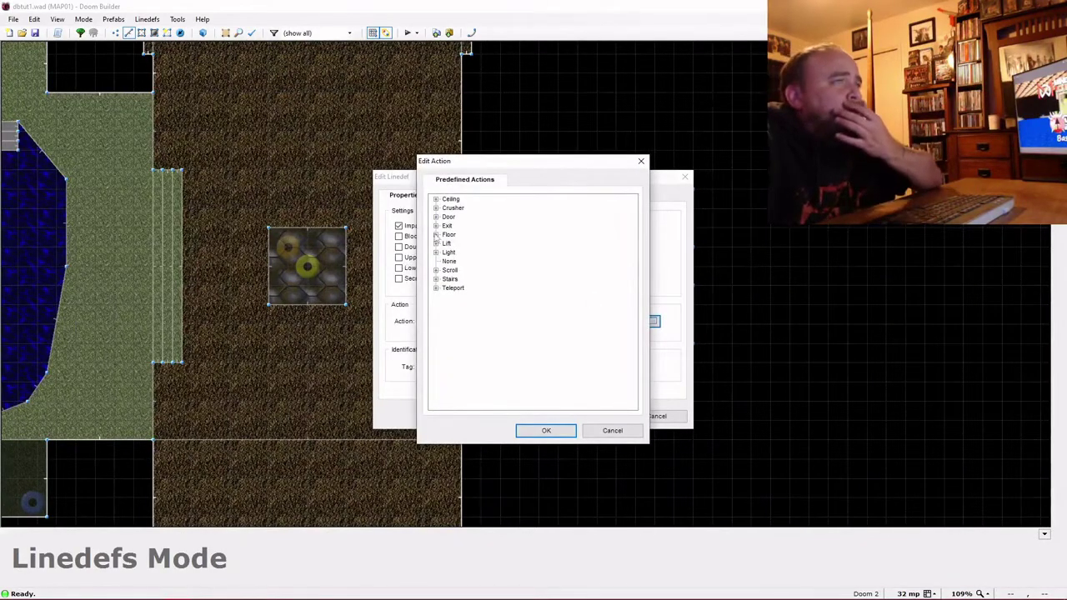
click(435, 235)
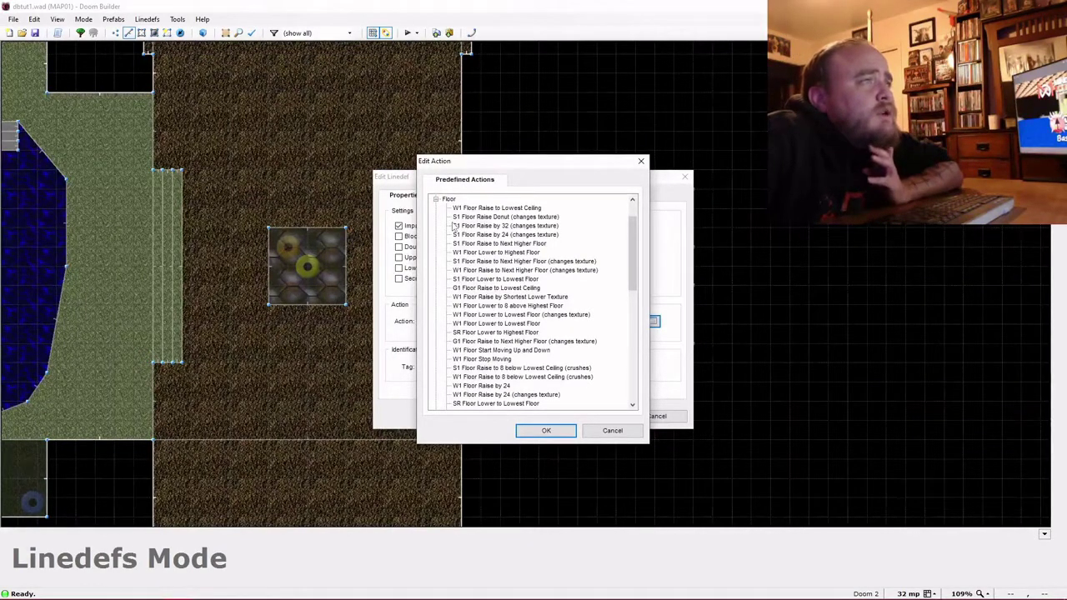
Examine the predefined Floor and Lift actions for a switch-activated one that lowers the pillar's floor.
click(494, 306)
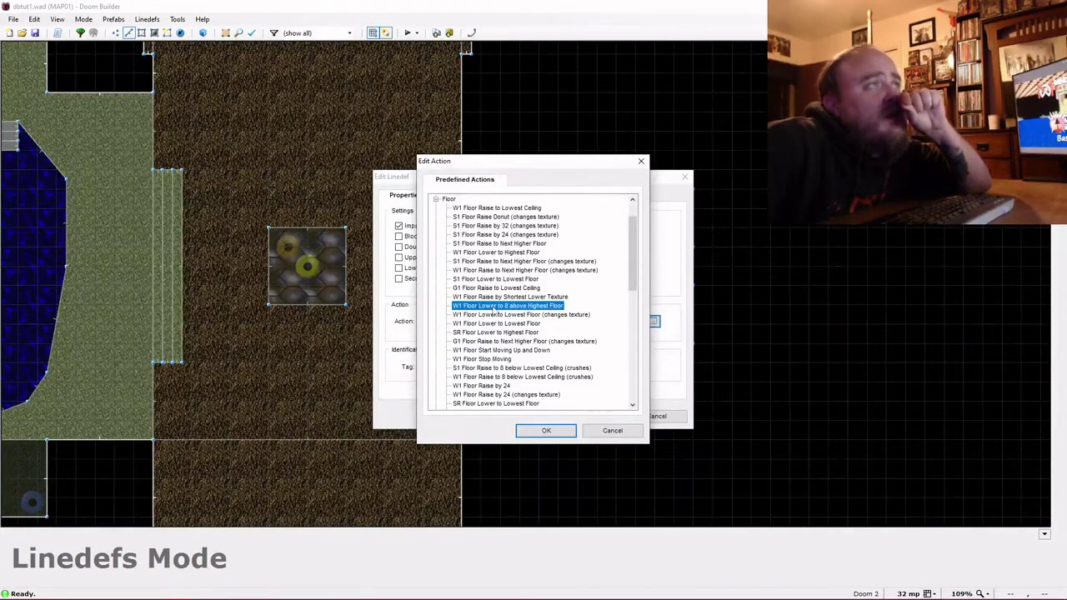
scroll(492, 309, up, 2)
scroll(477, 286, down, 1)
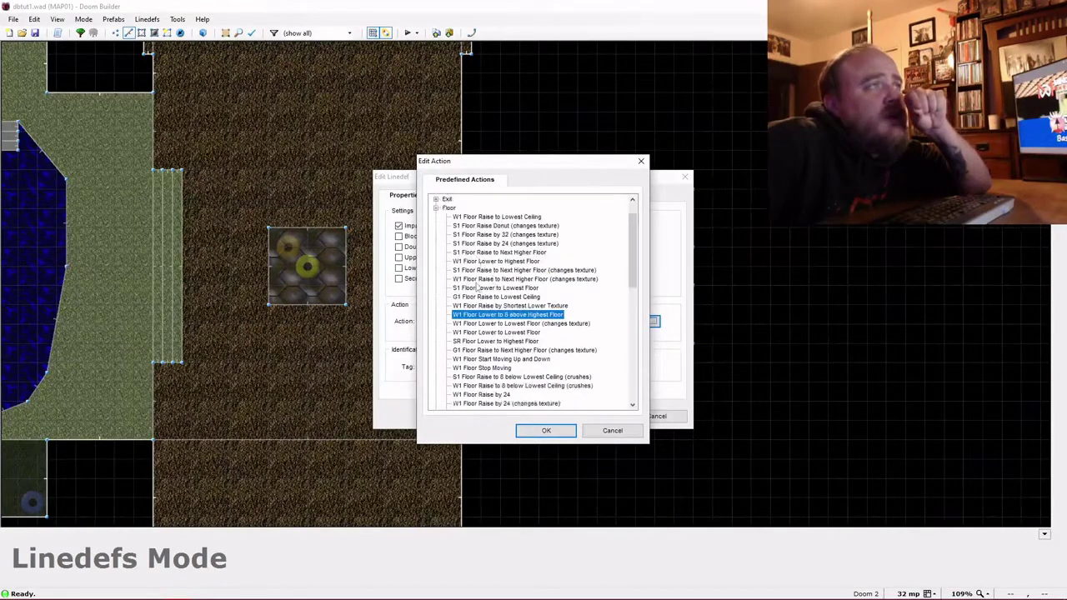
scroll(478, 287, down, 12)
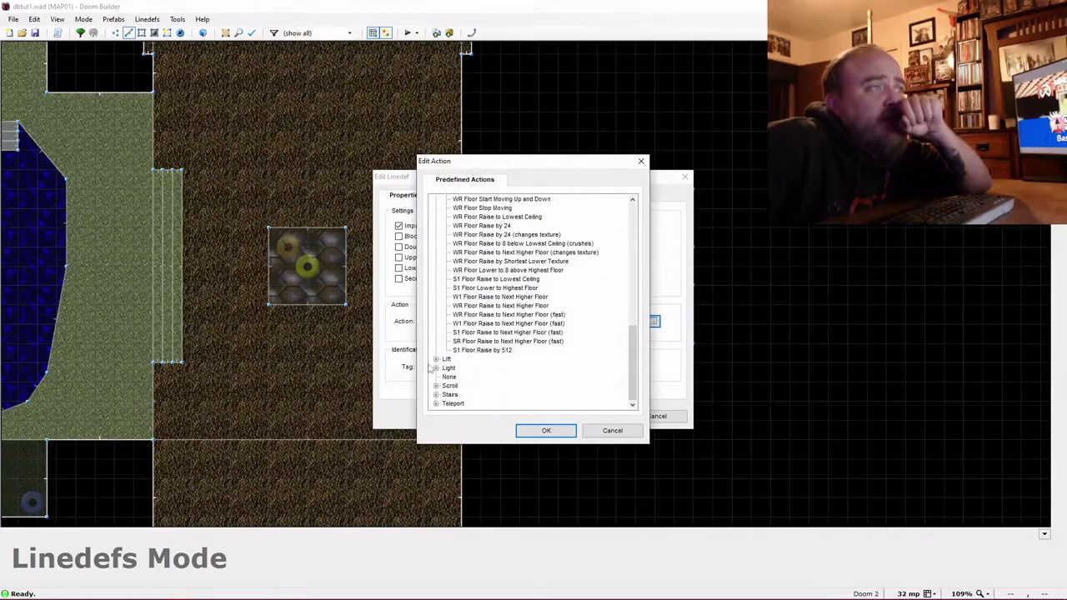
click(435, 359)
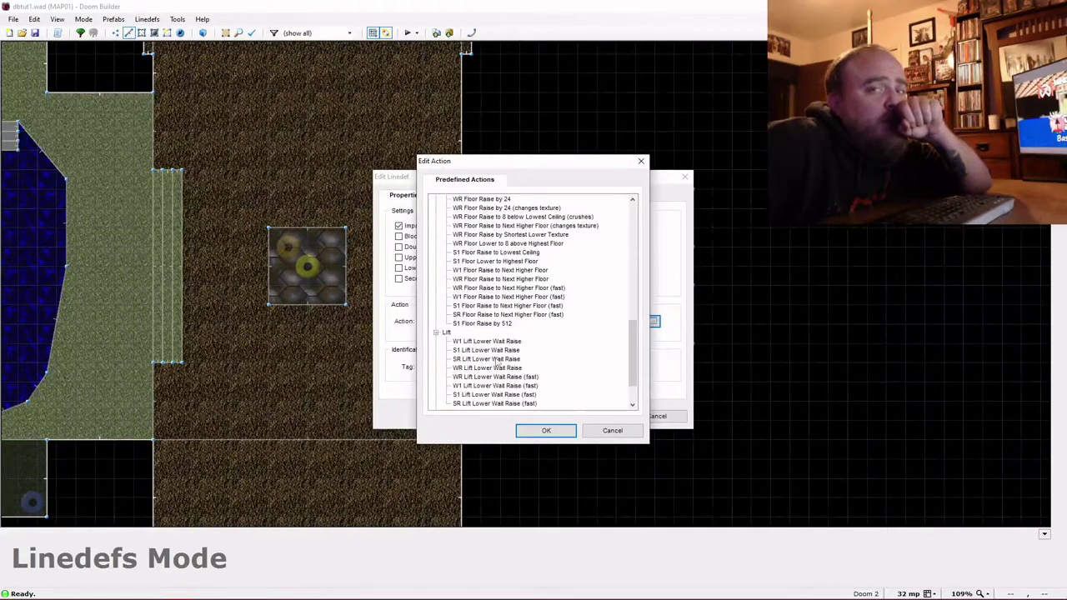
scroll(498, 363, up, 3)
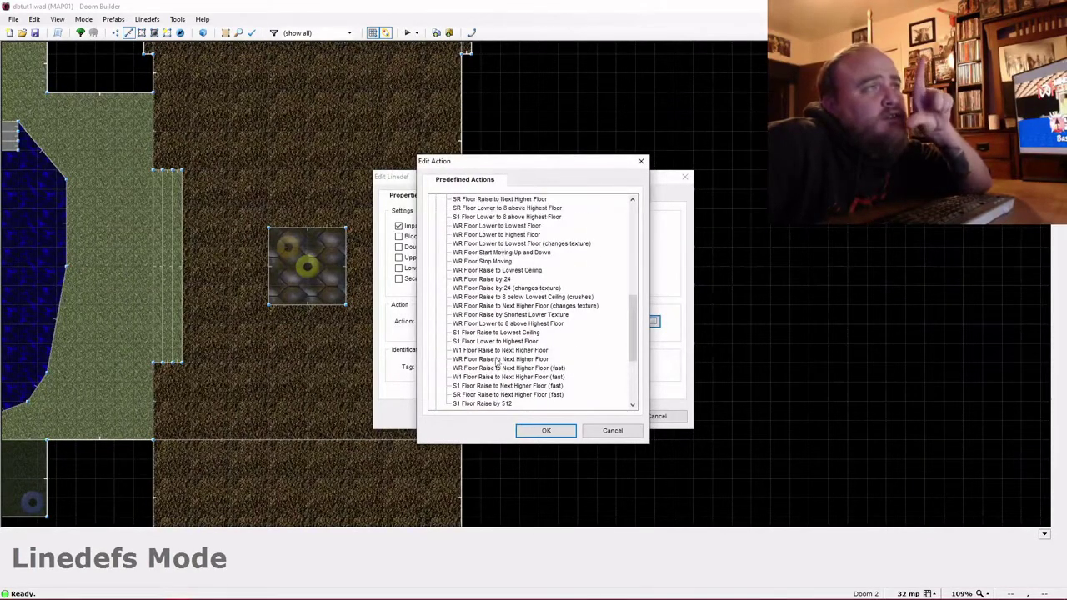
scroll(498, 364, up, 5)
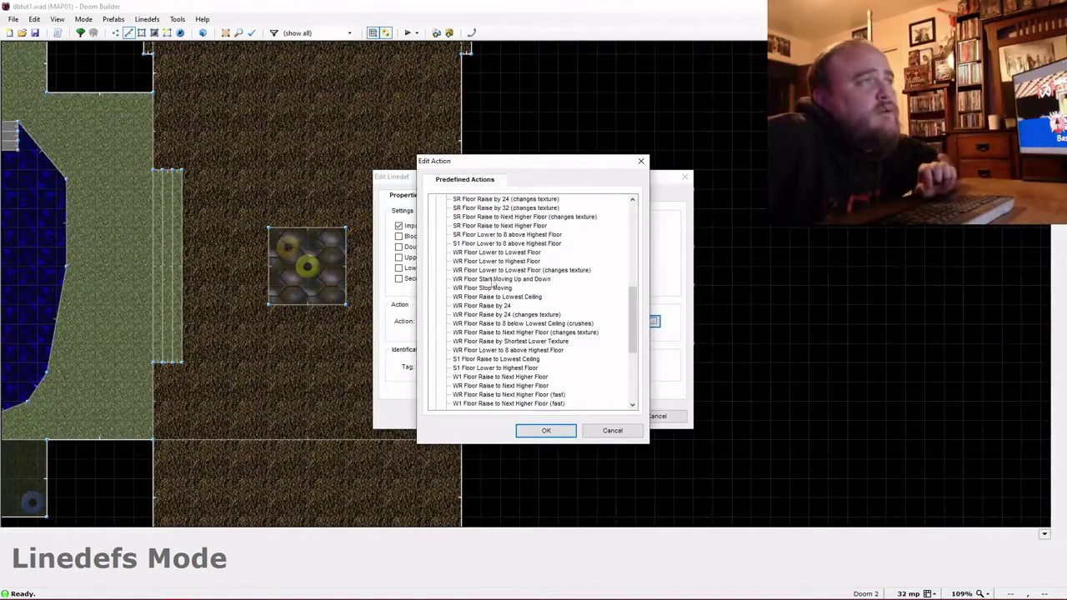
scroll(491, 295, up, 6)
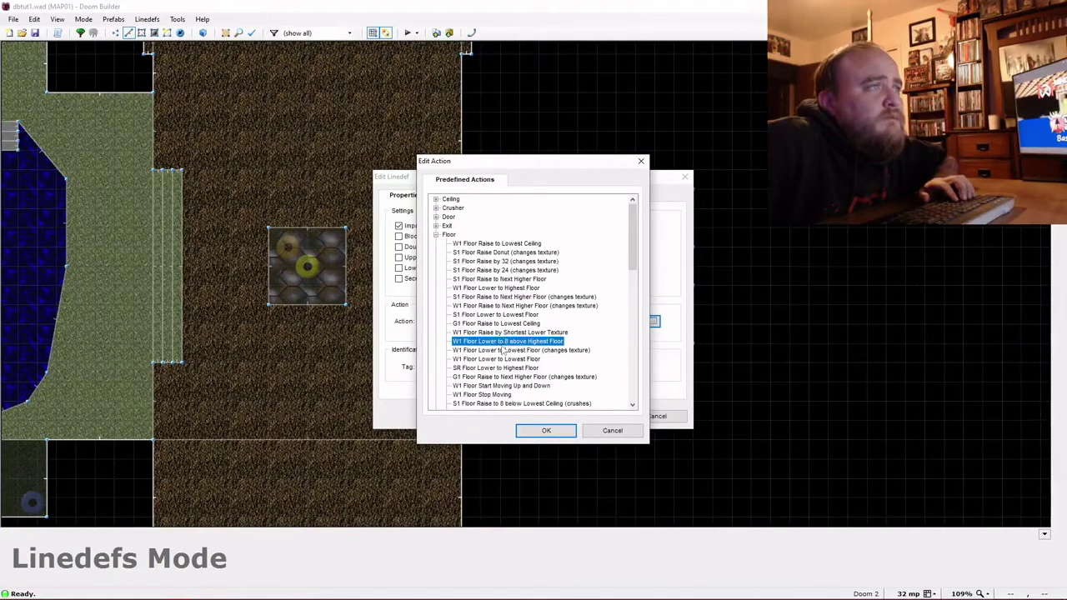
scroll(498, 359, down, 1)
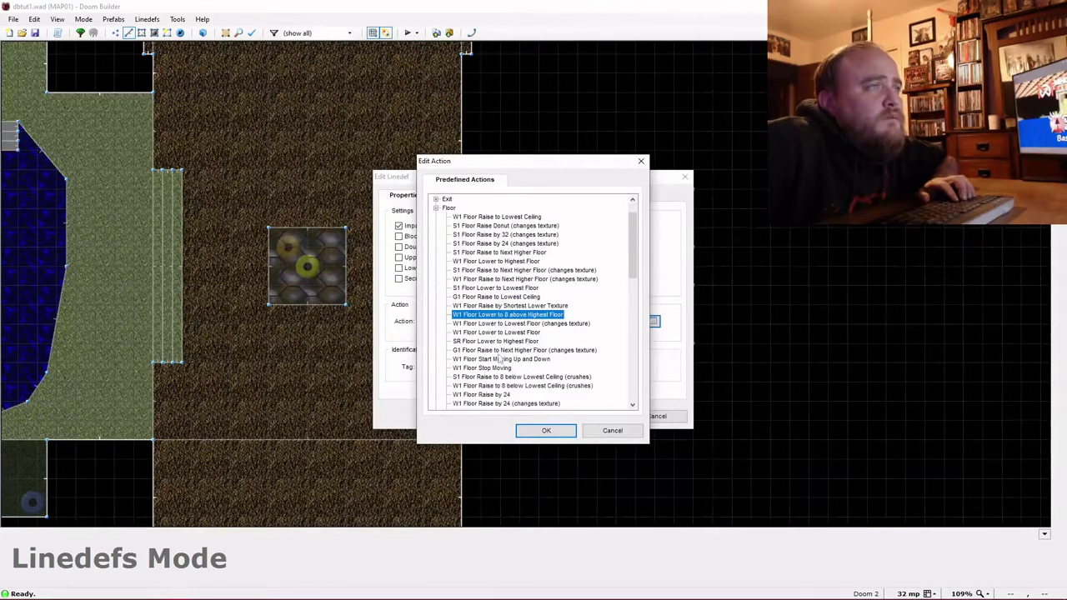
scroll(504, 390, down, 1)
scroll(505, 375, down, 1)
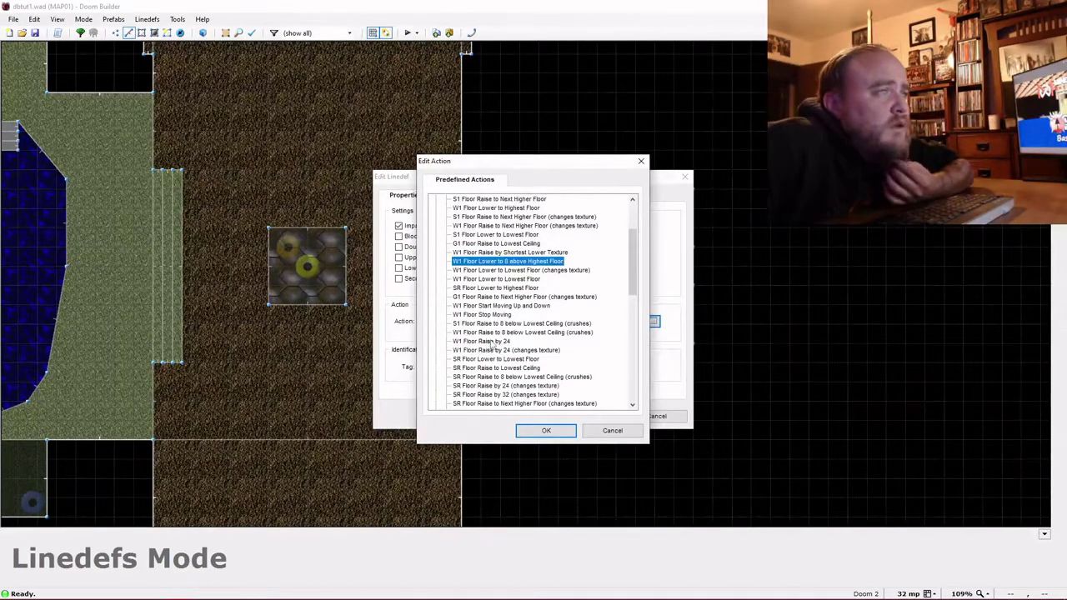
scroll(493, 348, down, 3)
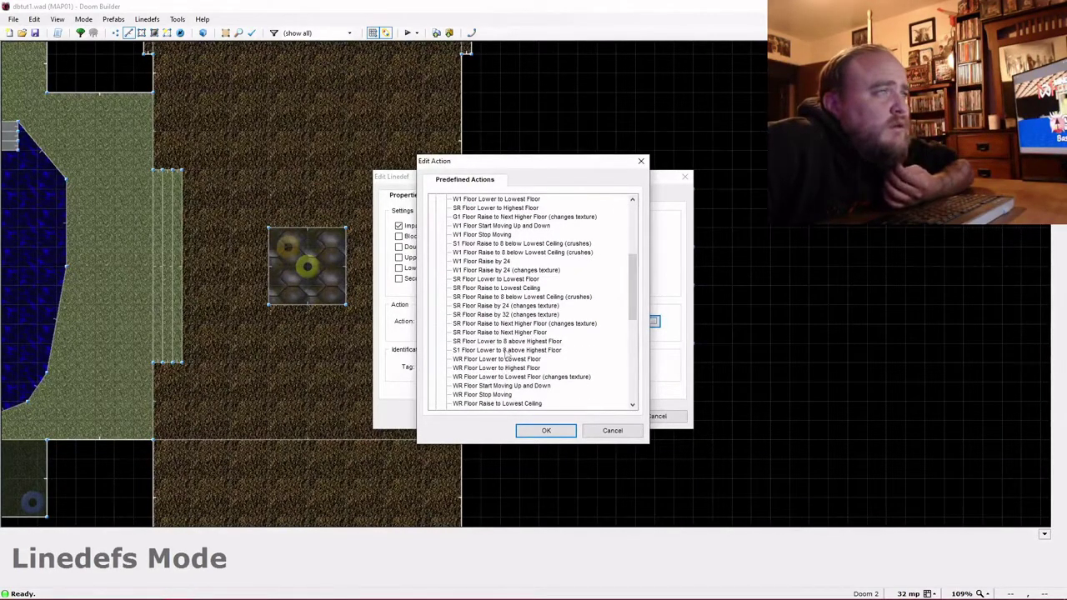
Give the switch linedef action 71, S1 Floor Lower to 8 above Highest Floor, with tag 1.
click(506, 350)
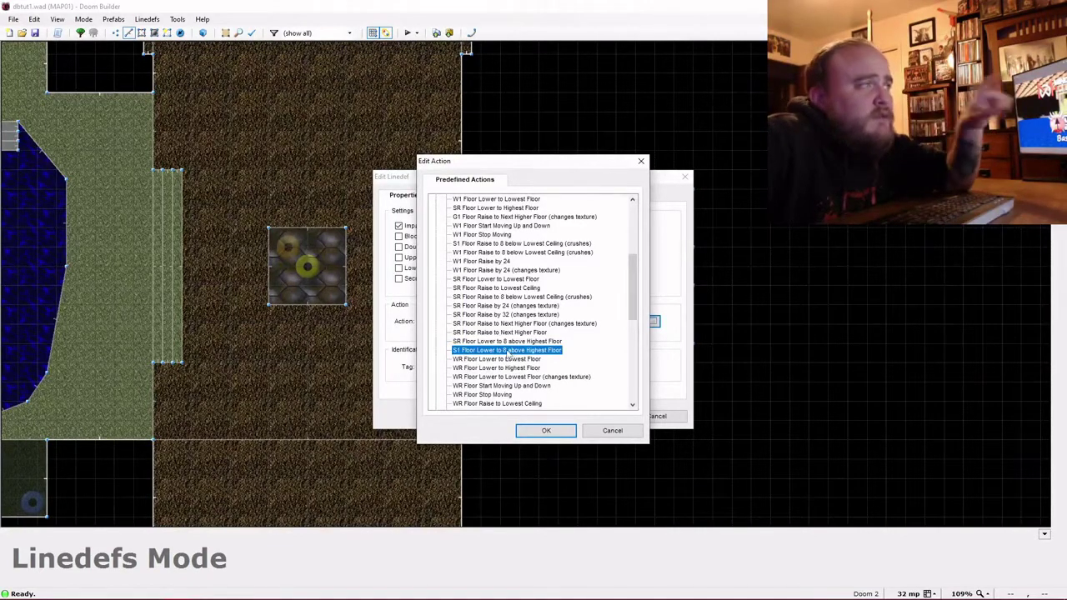
click(545, 432)
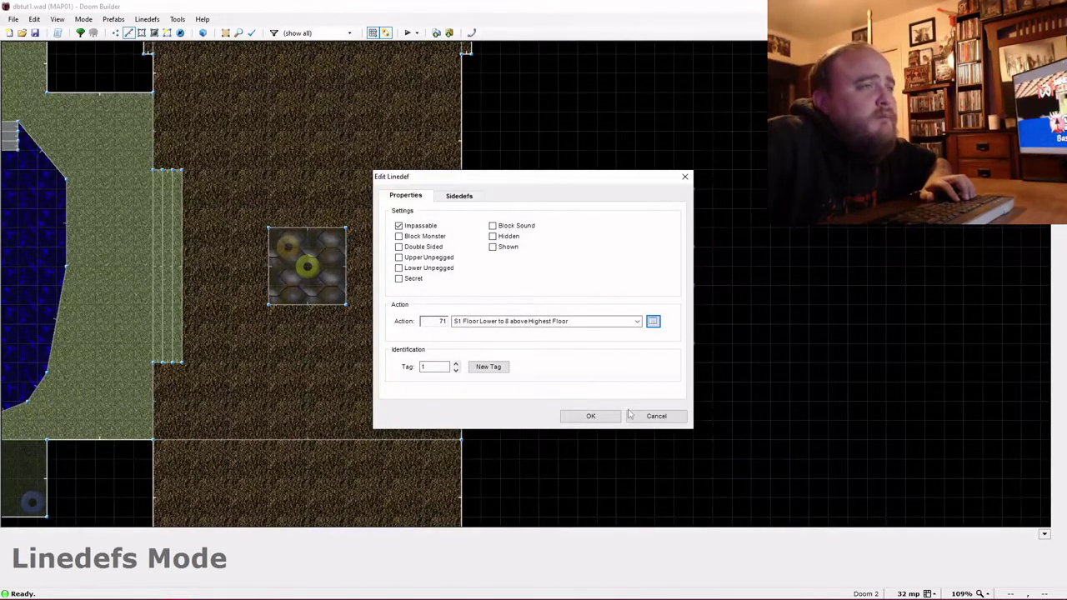
click(590, 416)
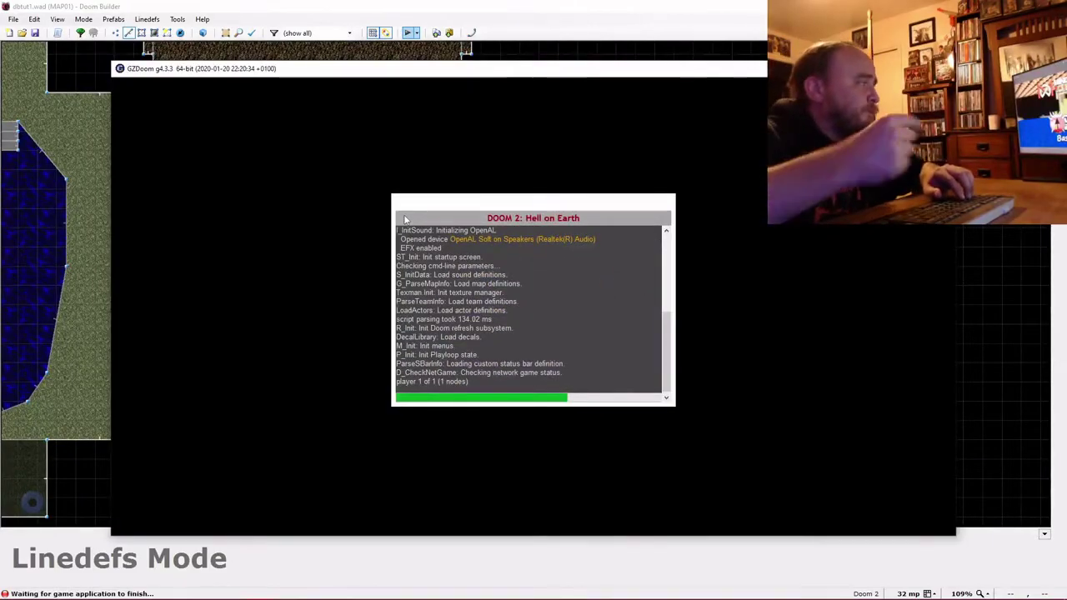
Test the map in GZDoom, crossing the main room and shooting at the enemies in the far doorway.
key(w)
key(a)
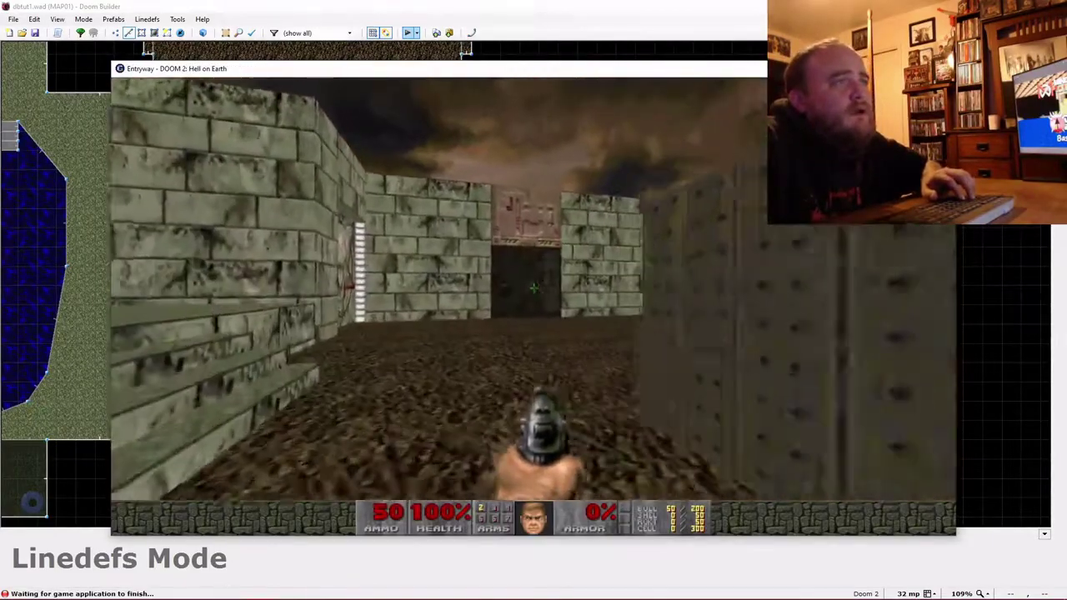
key(w)
click(533, 288)
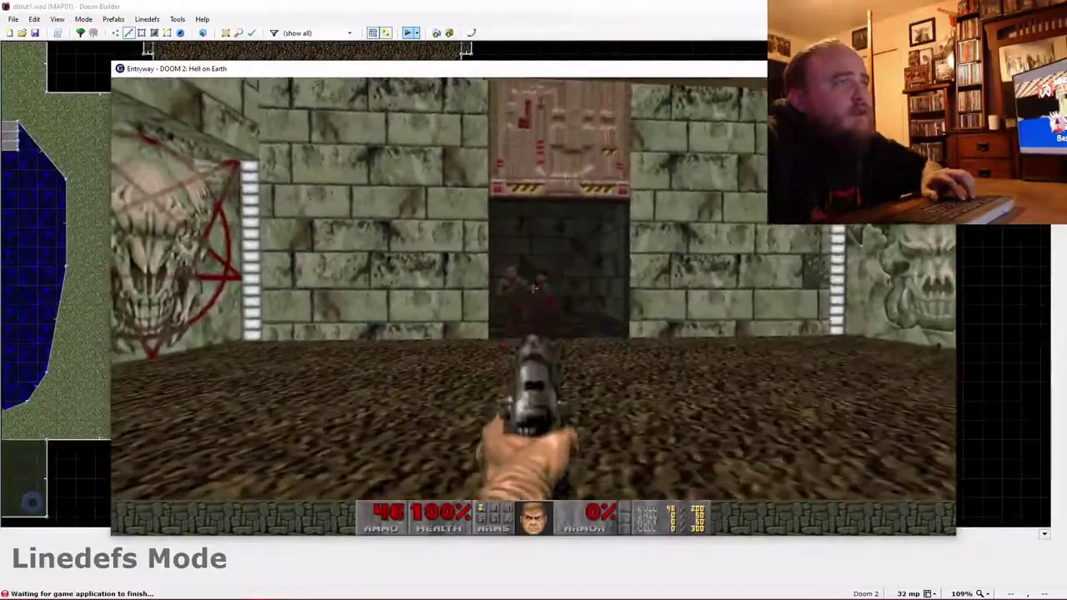
click(534, 288)
click(534, 289)
key(w)
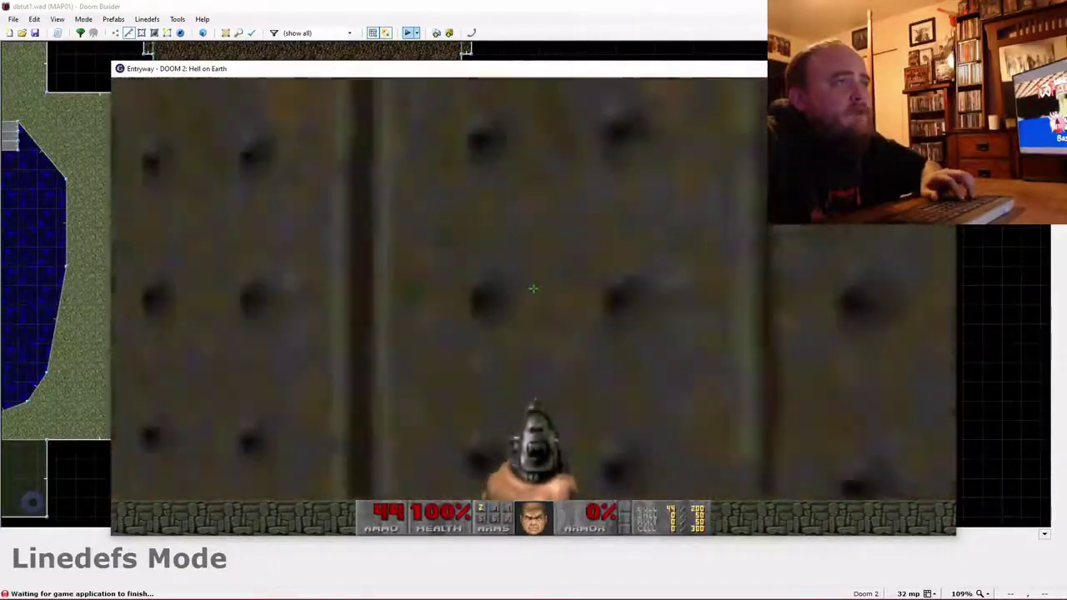
Activate the skull switch at the end of the east corridor to lower the pillar, and collect the shotgun from it.
key(a)
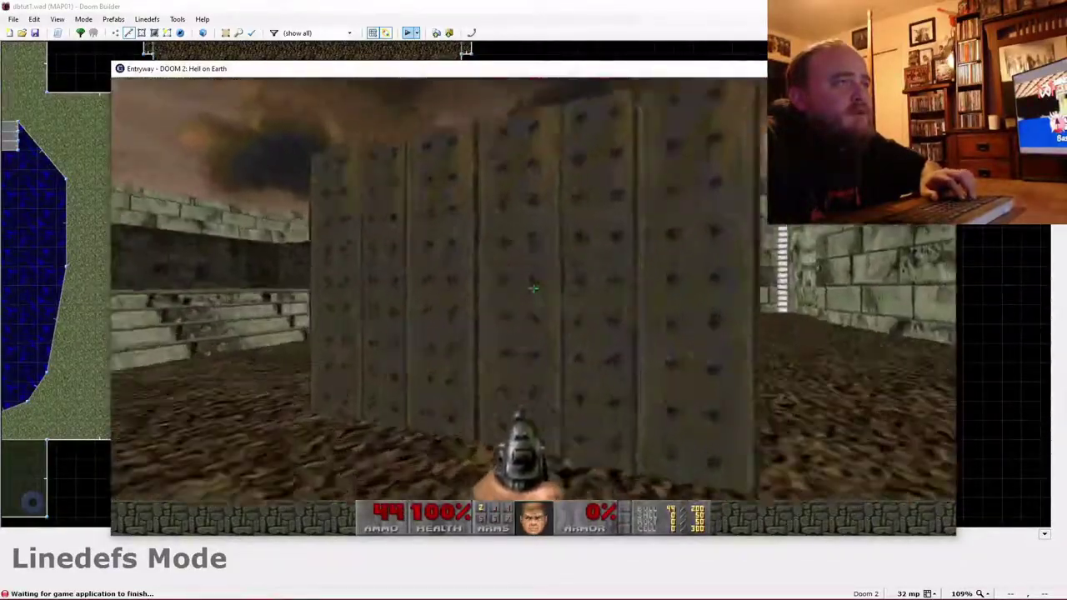
key(w)
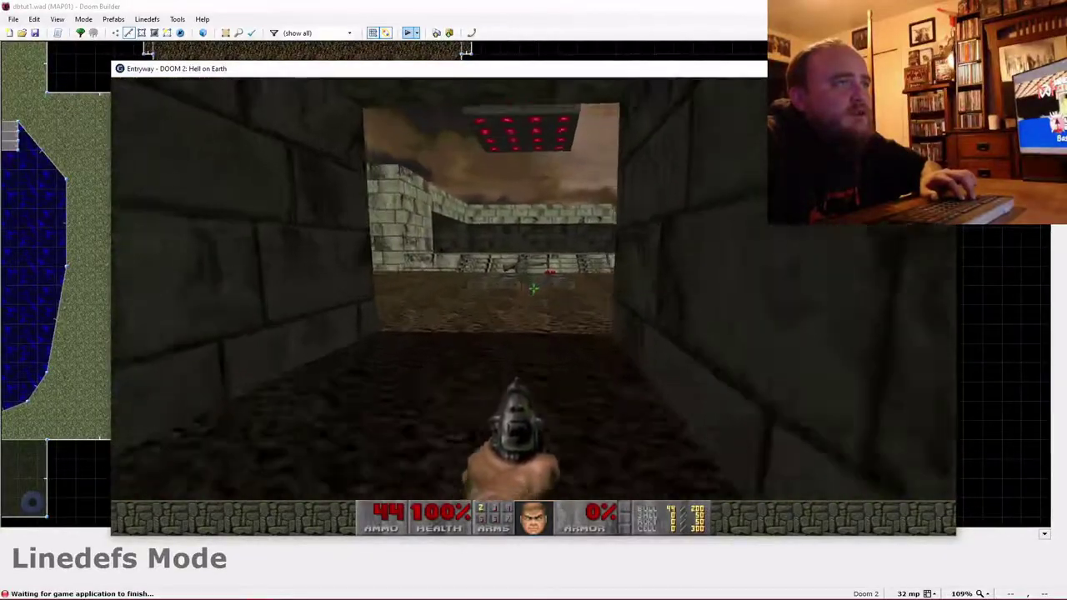
key(w)
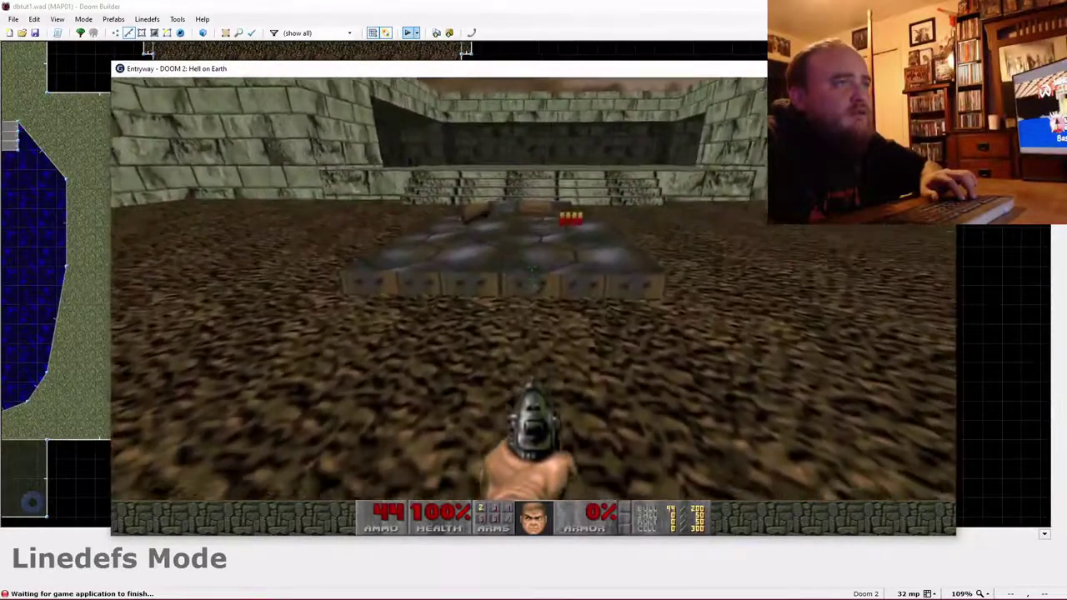
key(w)
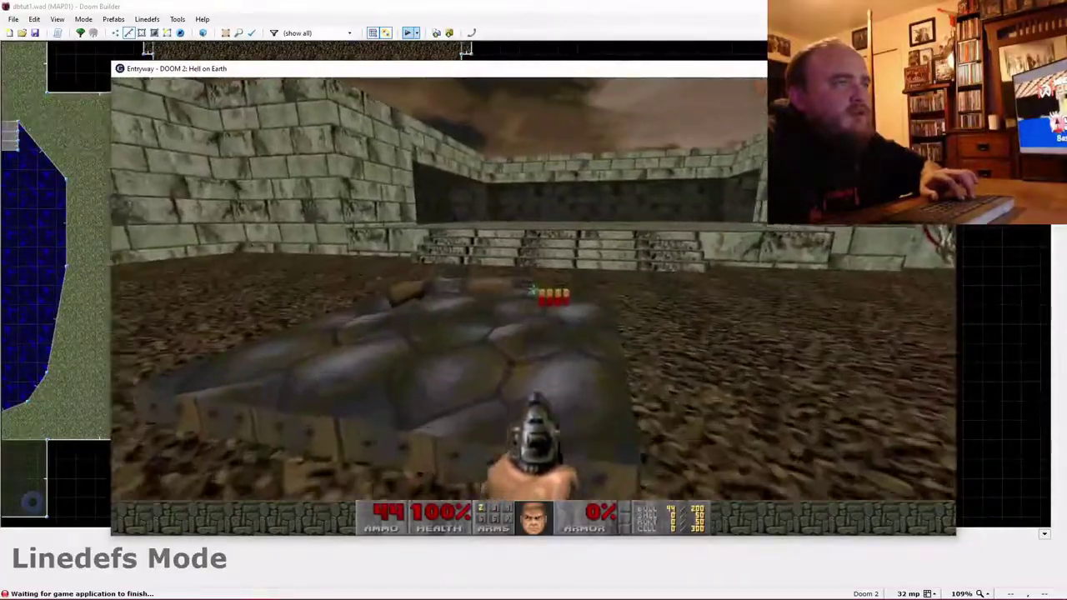
key(s)
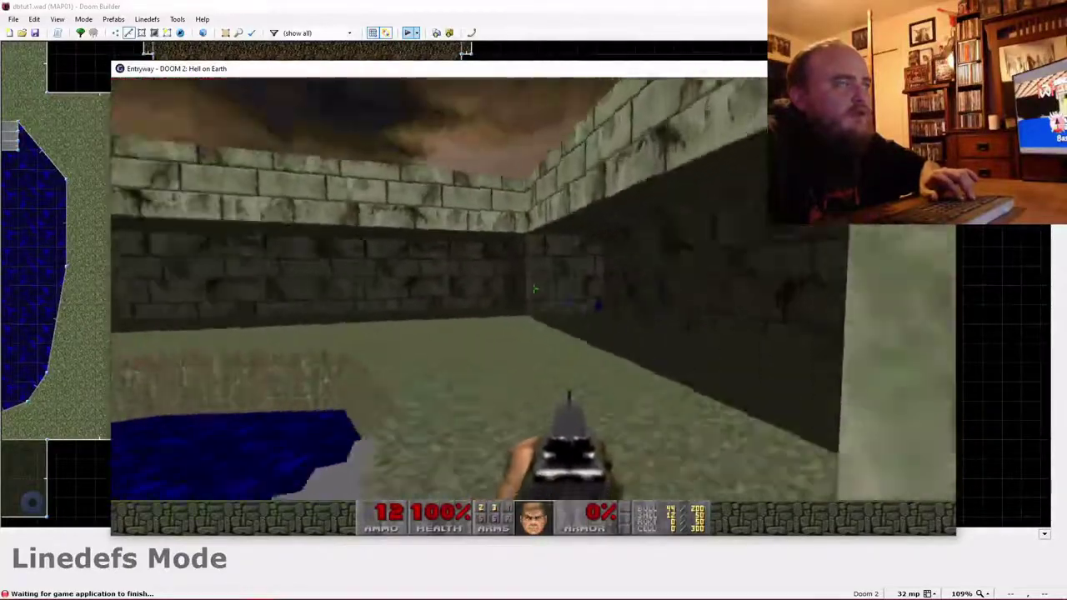
Walk through the running map to inspect the pool area, stairs, lowered pillar, light panel above it and switch corridor entrance.
key(Left)
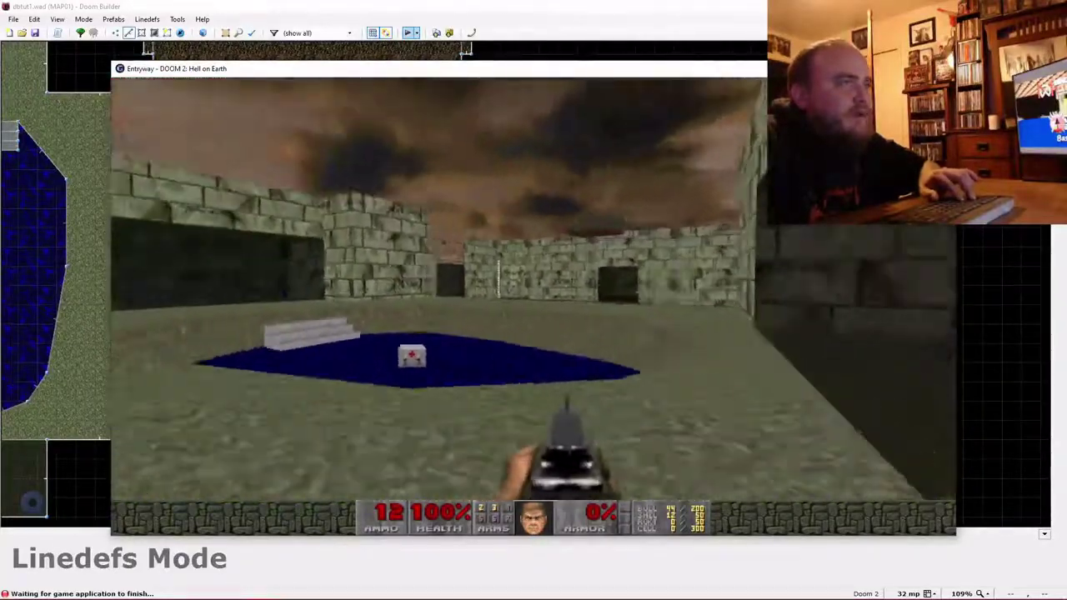
key(Up)
key(Right)
key(Left)
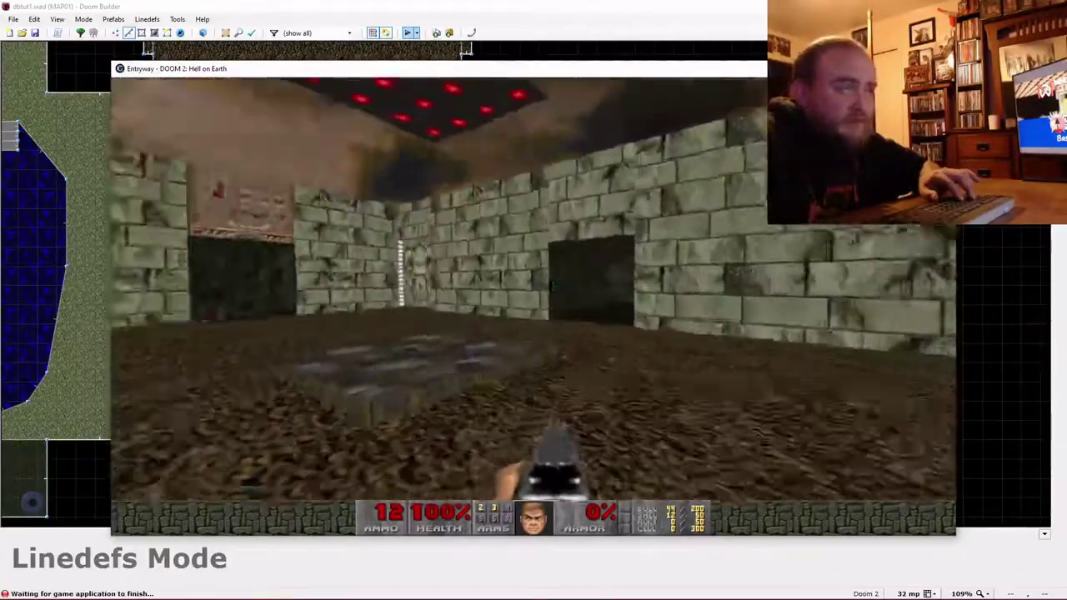
key(Left)
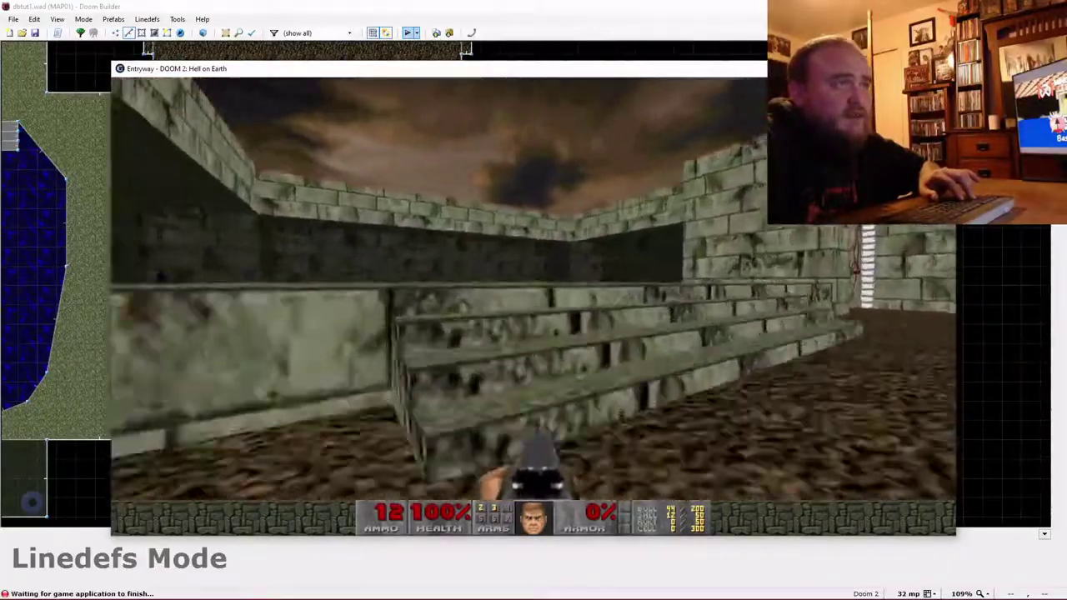
key(Left)
key(w)
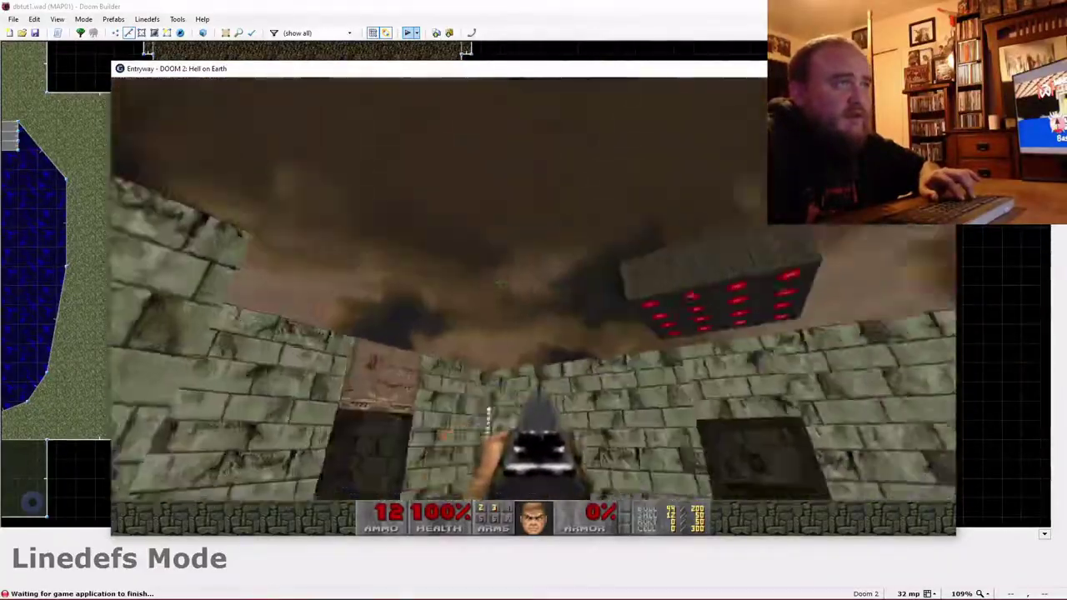
key(Left)
key(w)
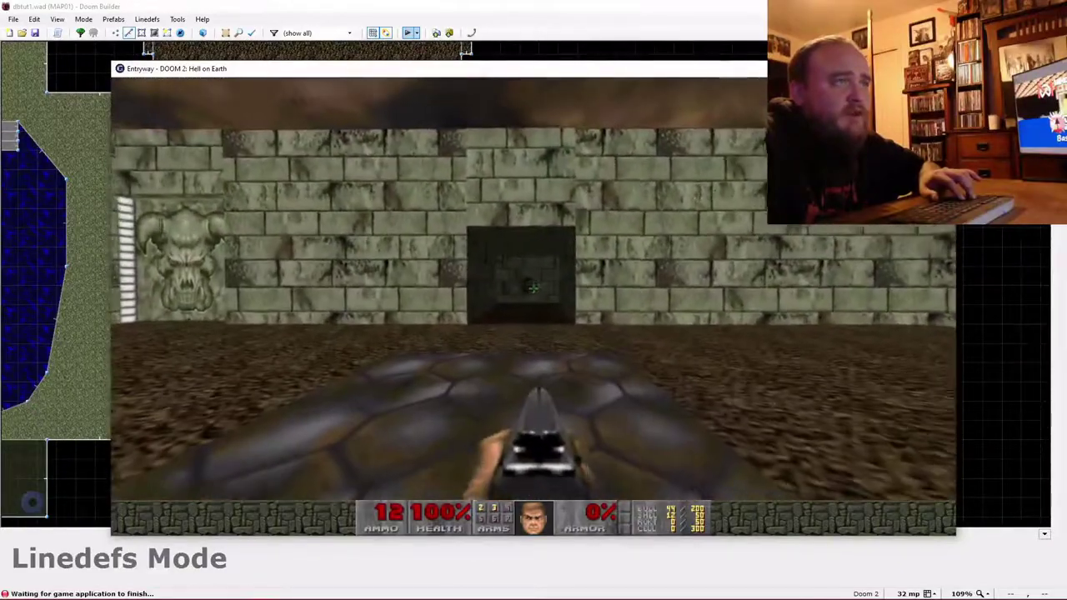
key(s)
key(Right)
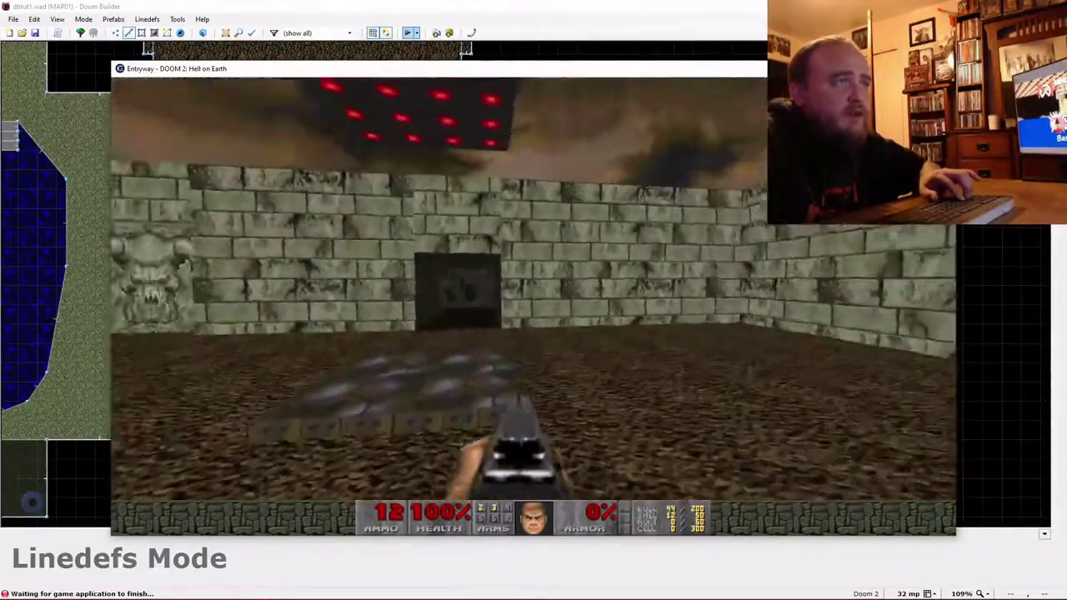
key(Left)
key(d)
key(a)
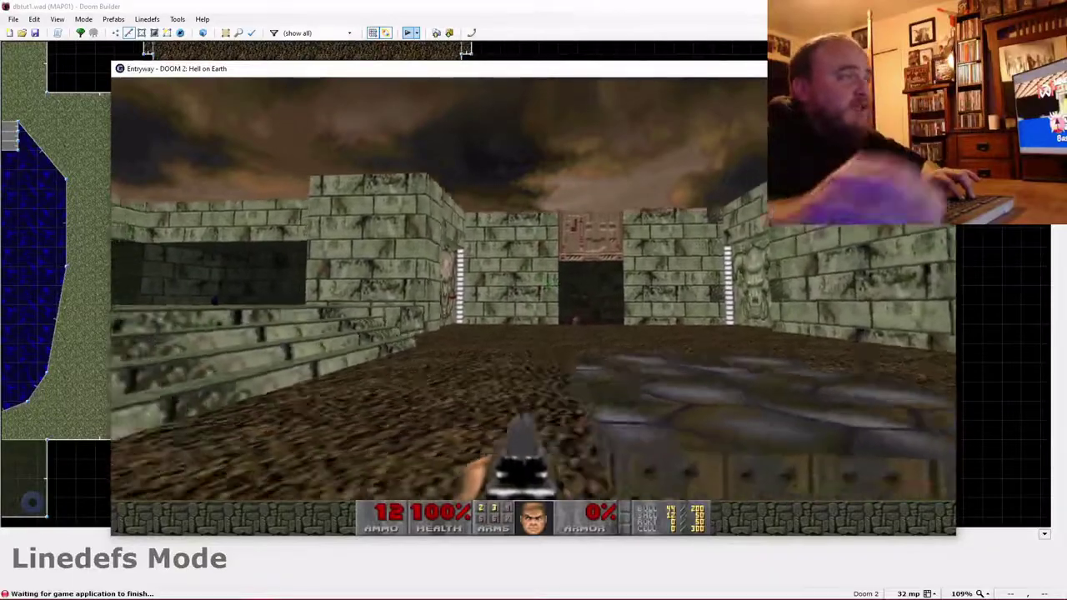
key(Right)
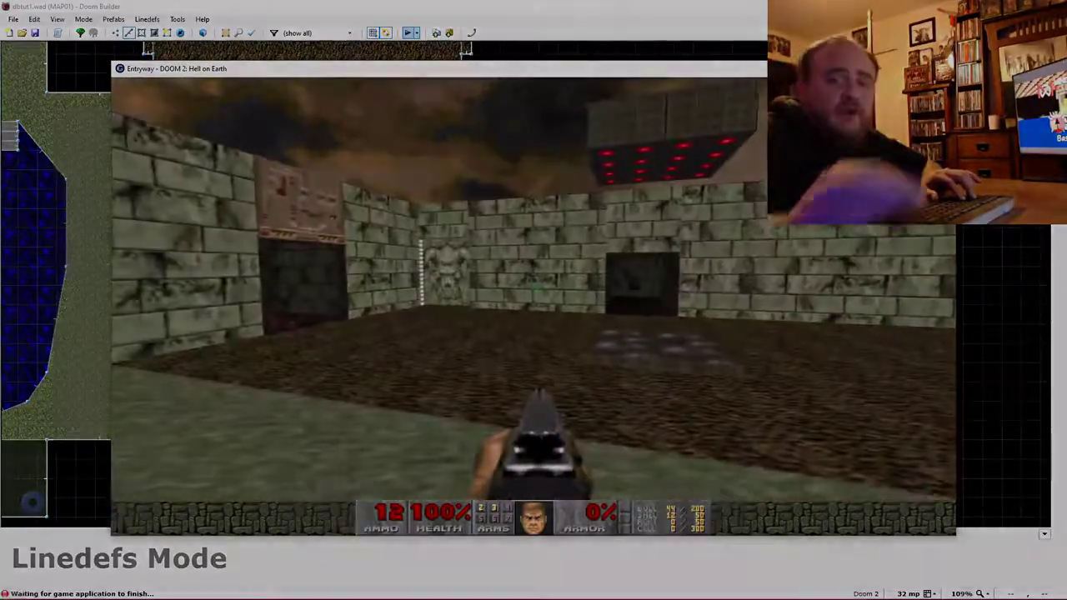